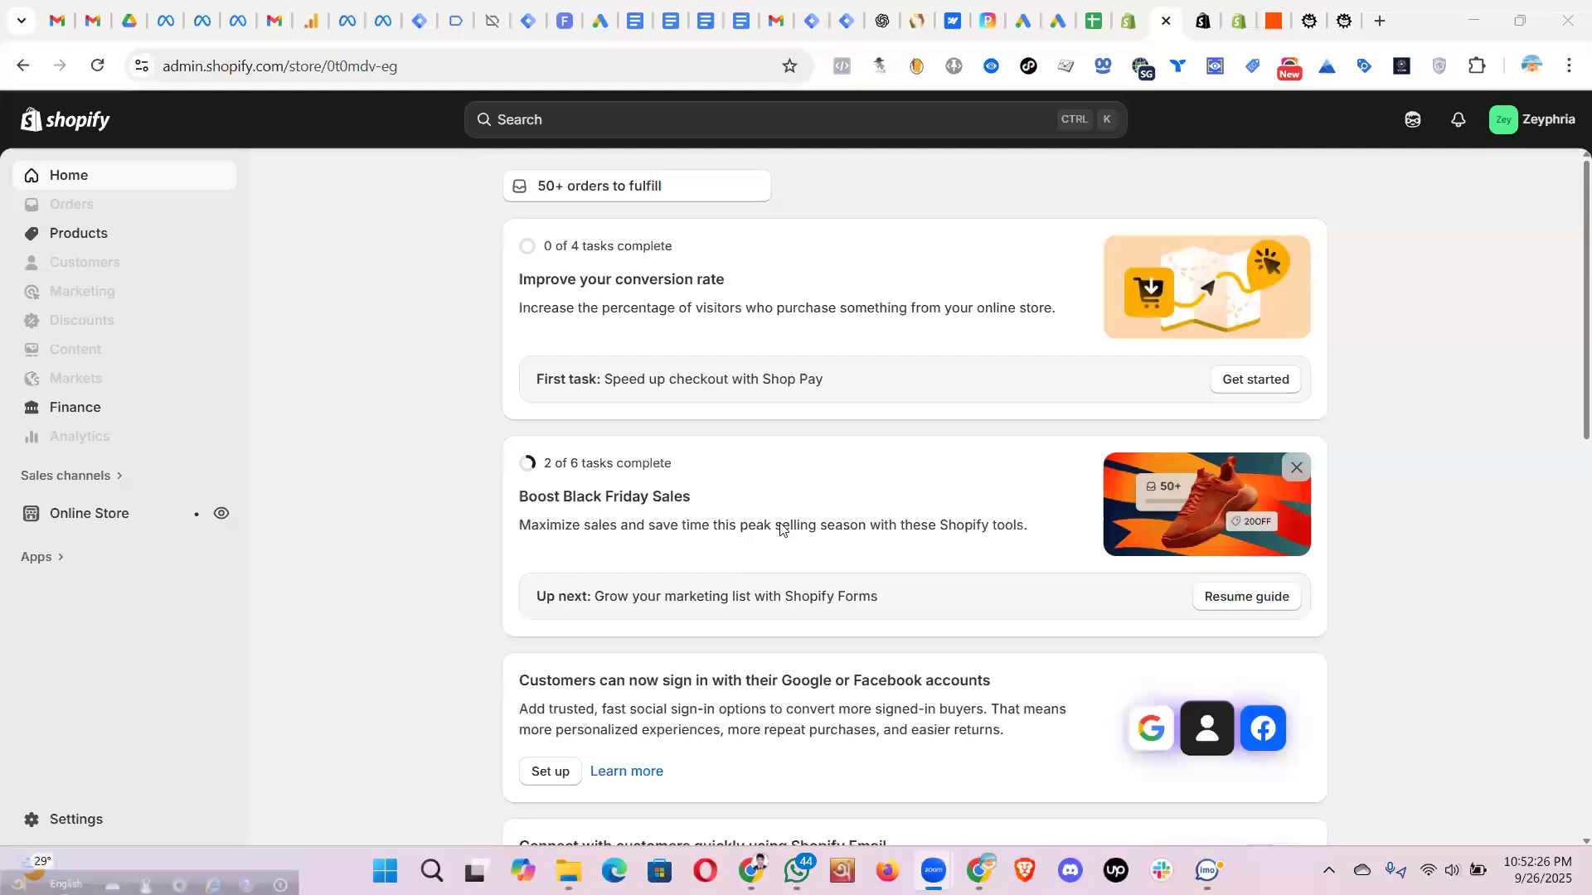
- Search the store's apps for 'face' and open the Facebook & Instagram app
{"action": "left_click", "coordinate": [37, 557]}
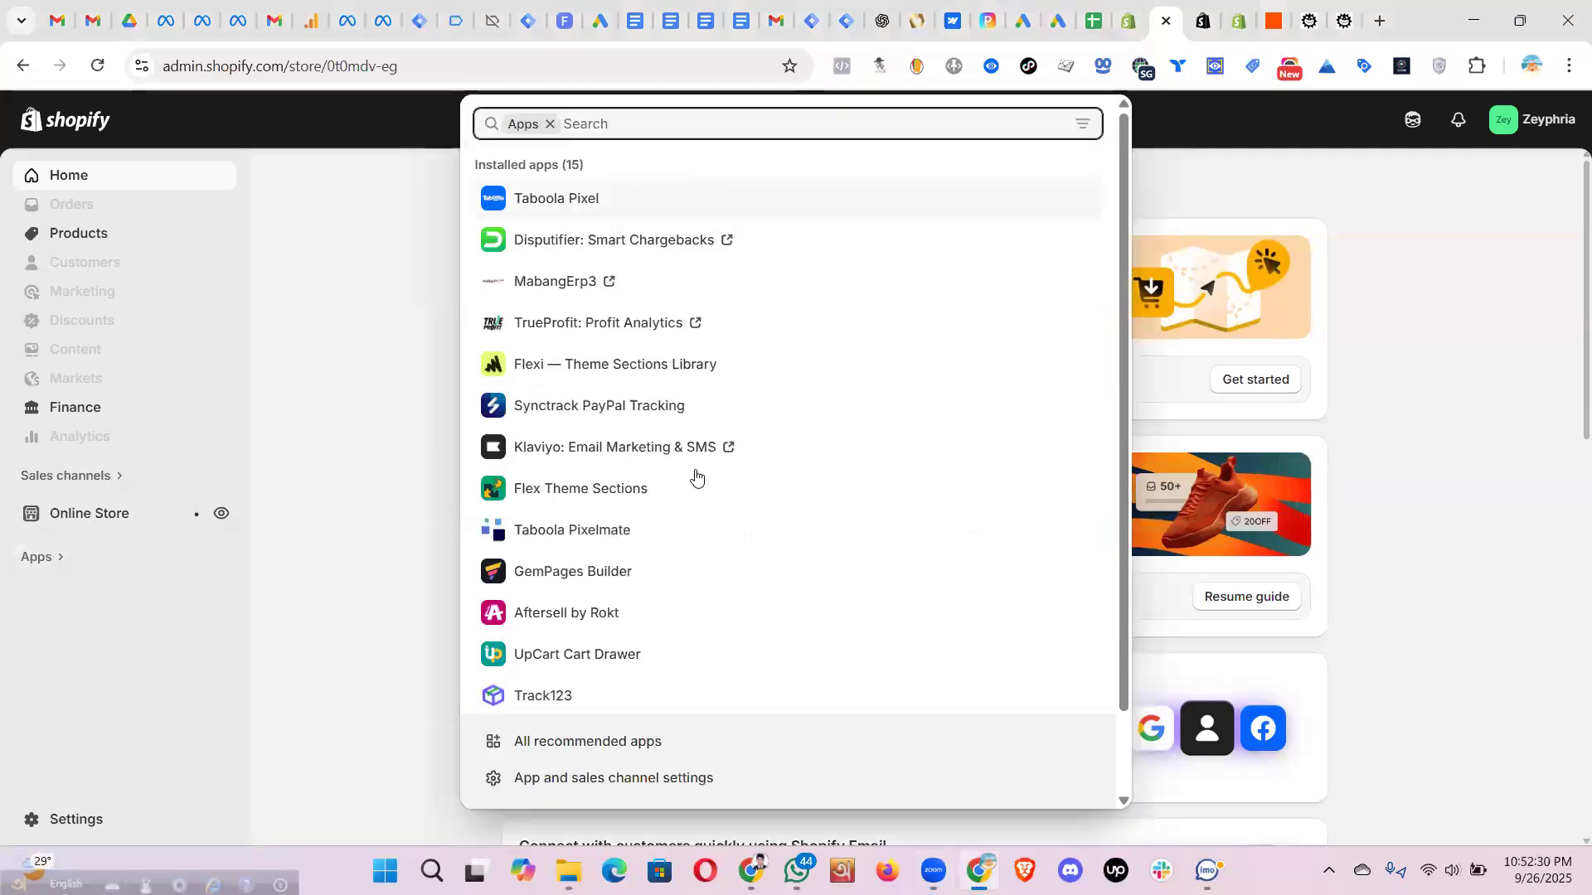
{"action": "scroll", "coordinate": [695, 475], "scroll_direction": "down", "scroll_amount": 2}
{"action": "scroll", "coordinate": [557, 151], "scroll_direction": "up", "scroll_amount": 2}
{"action": "type", "text": "face"}
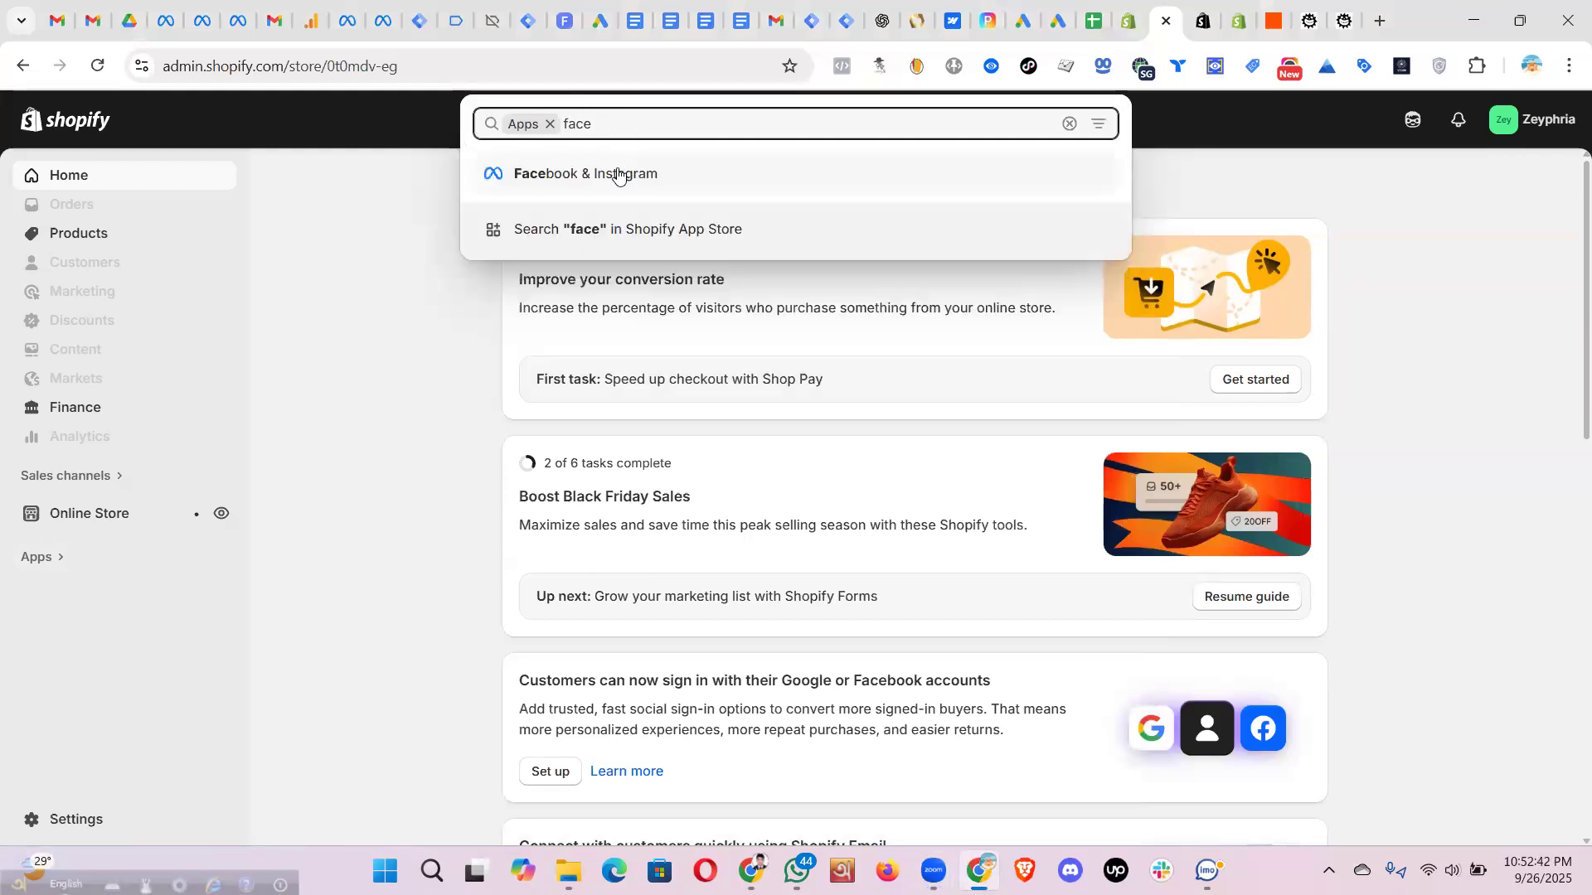
{"action": "left_click", "coordinate": [618, 174]}
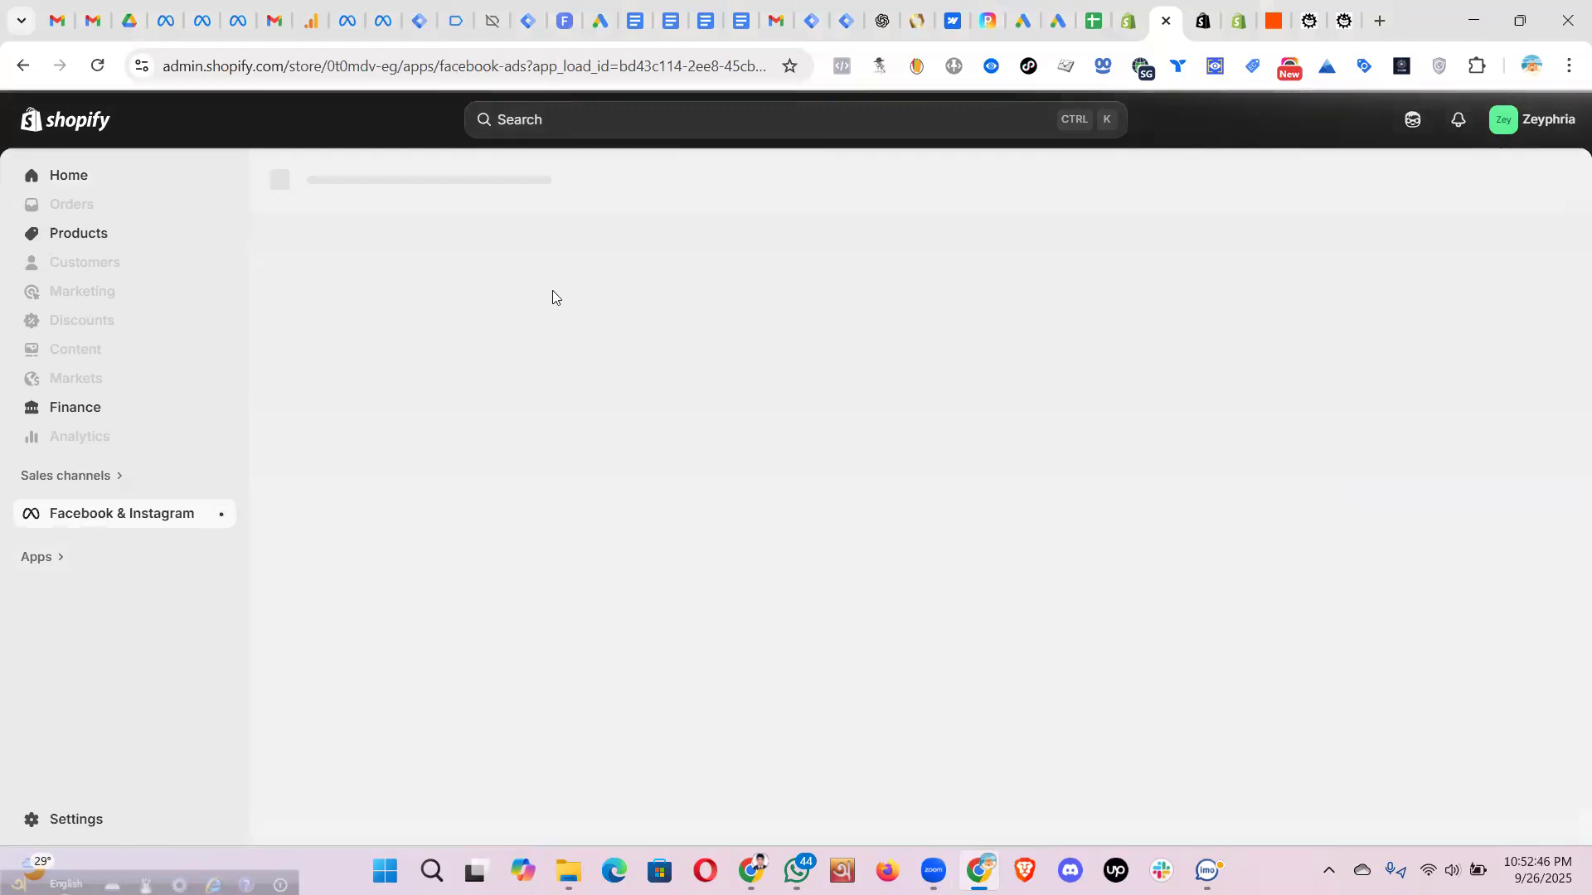
- Close the tktxshop.eu and WordPress snippet tabs and return to the Facebook & Instagram channel
{"action": "left_click", "coordinate": [1203, 23]}
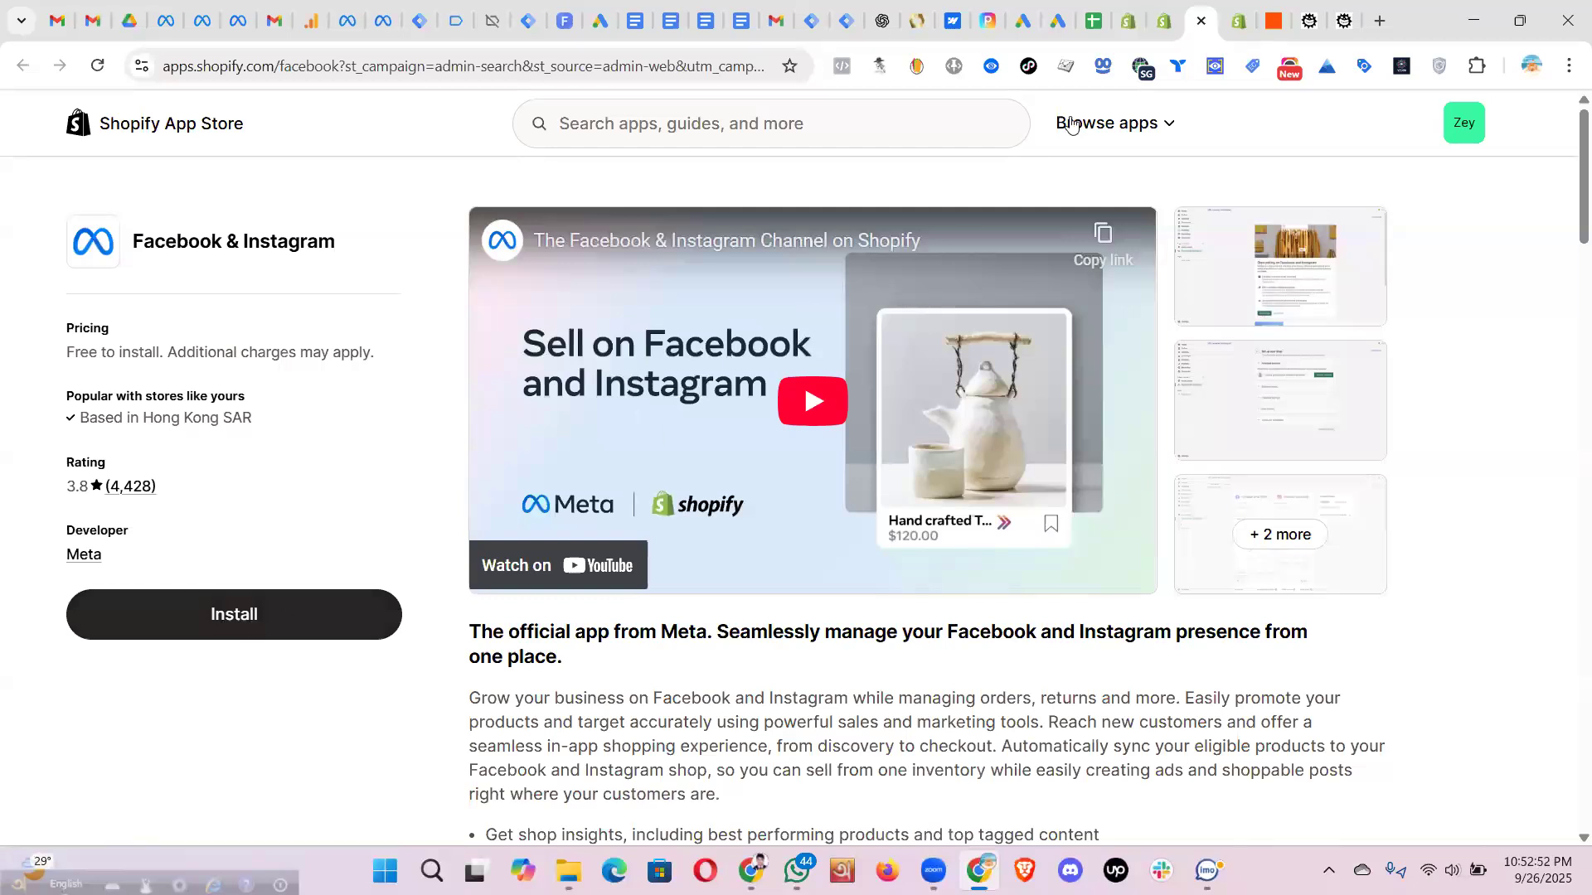
{"action": "left_click", "coordinate": [1164, 23]}
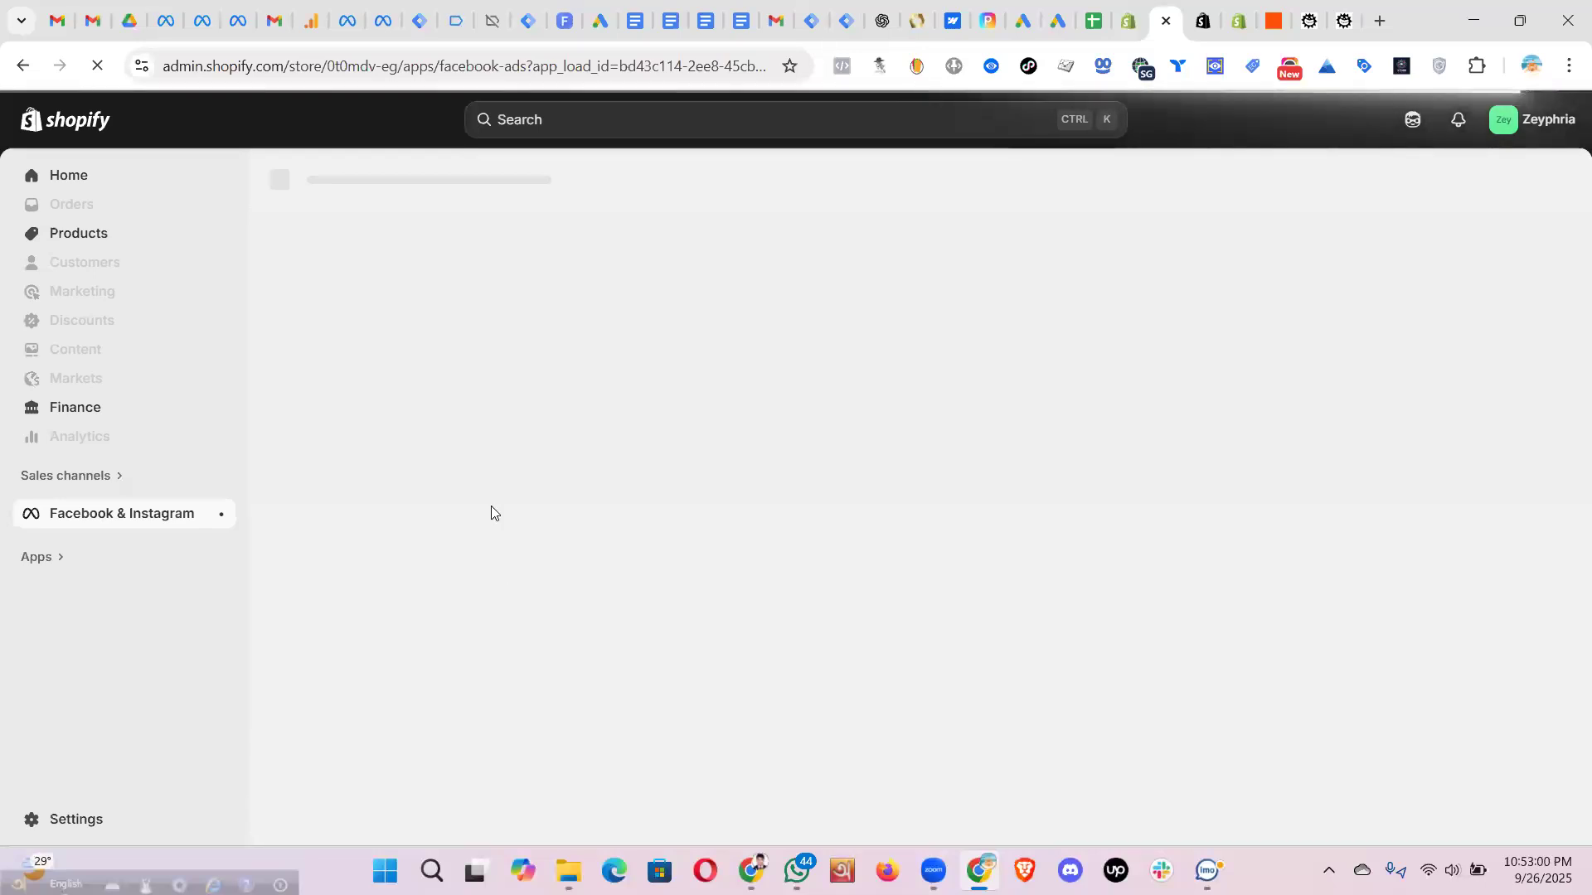
{"action": "left_click", "coordinate": [1343, 27]}
{"action": "left_click", "coordinate": [1343, 23]}
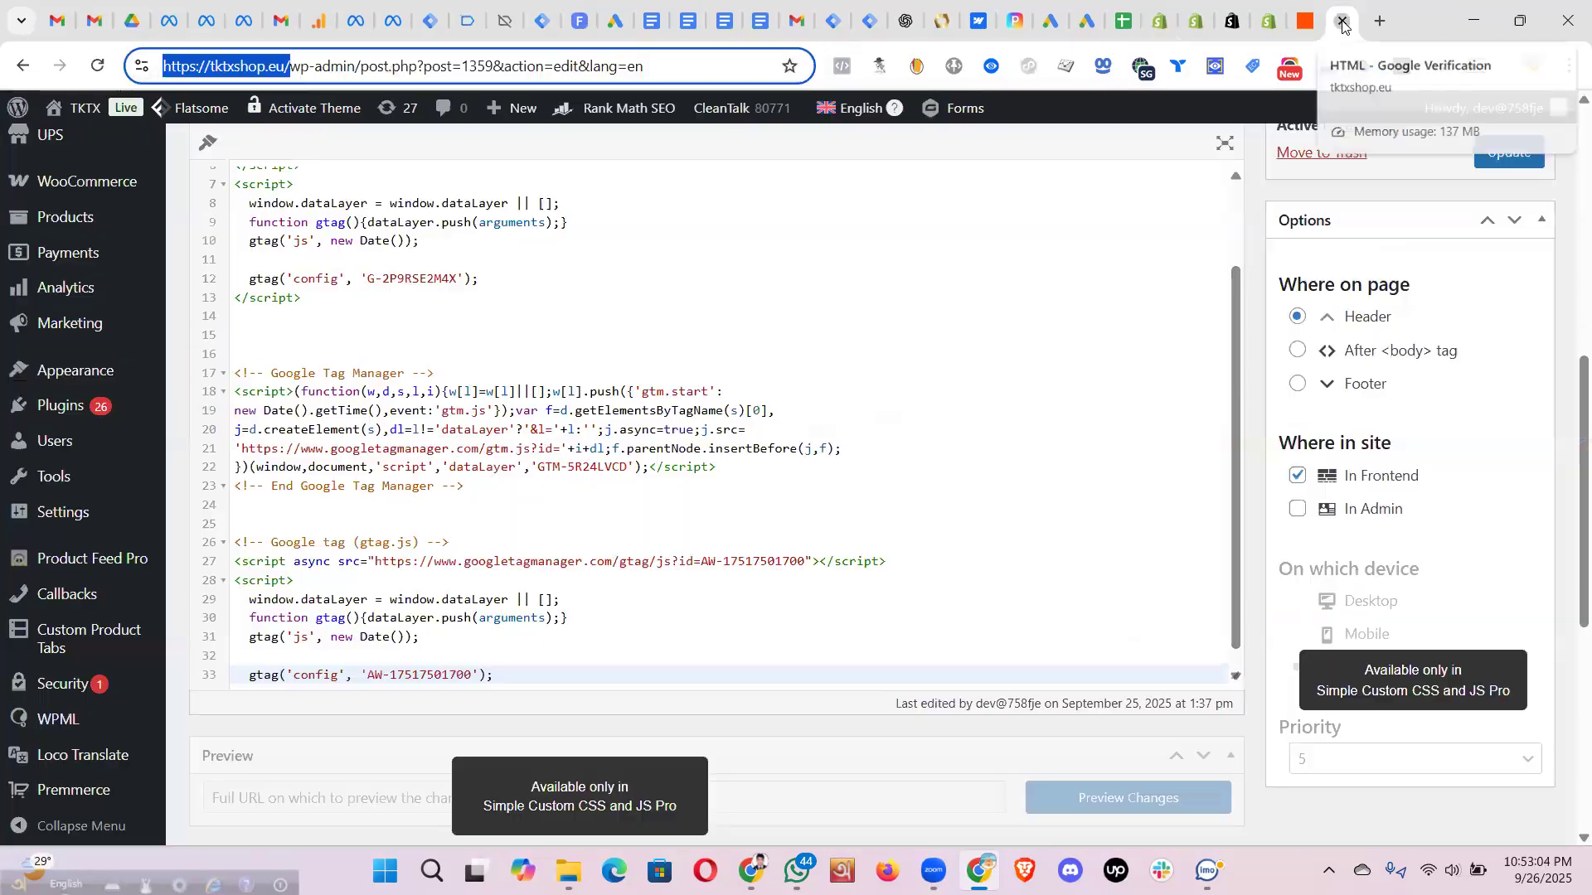
{"action": "left_click", "coordinate": [1345, 28]}
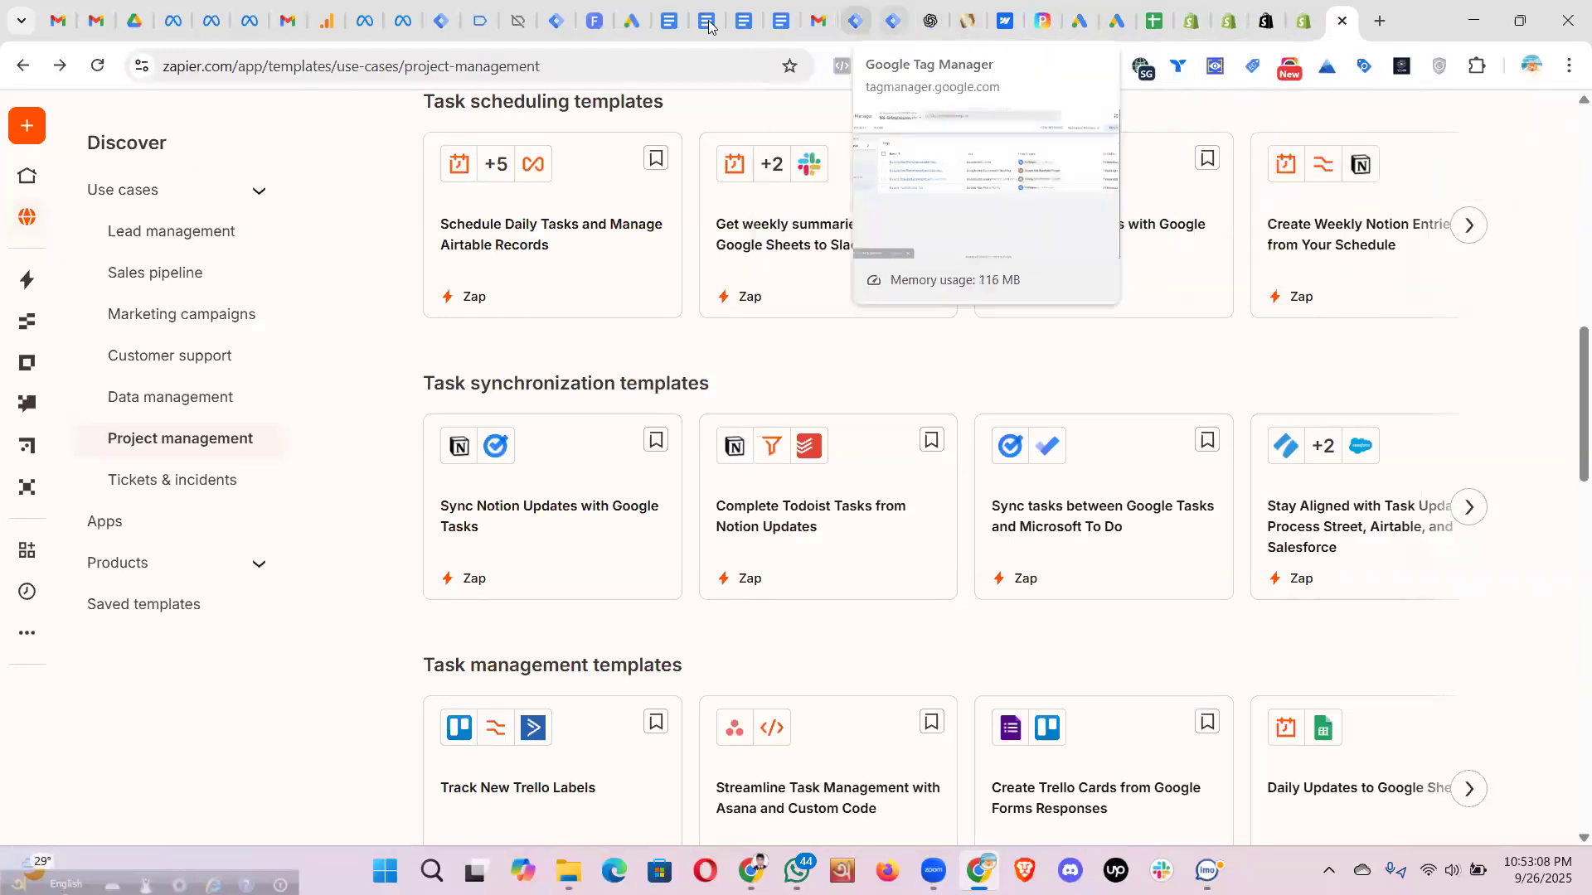
{"action": "left_click", "coordinate": [1266, 25]}
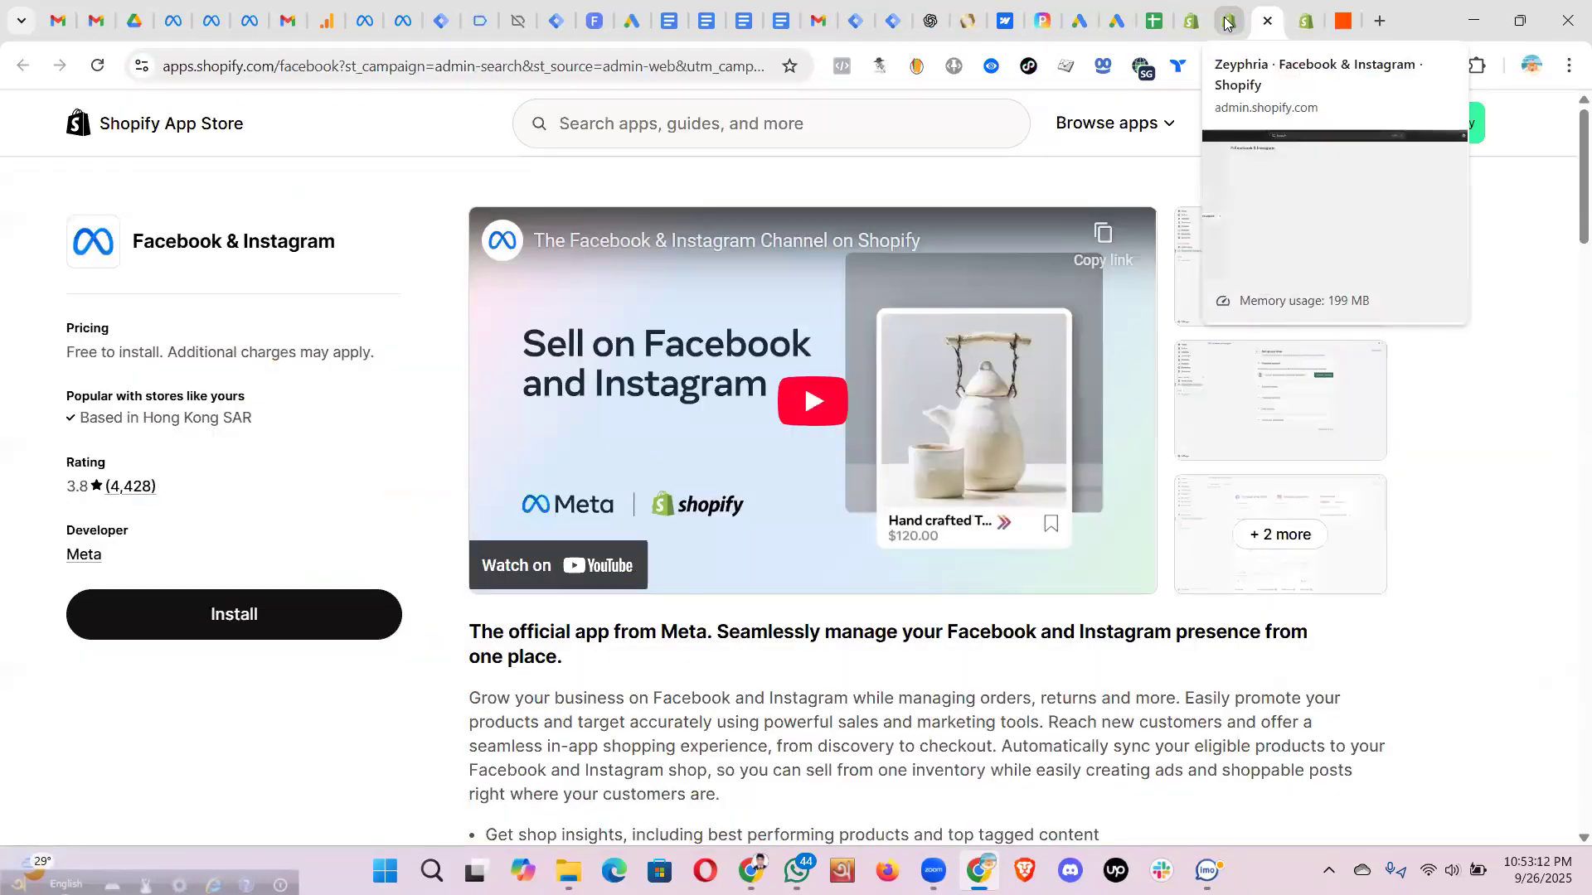
{"action": "left_click", "coordinate": [1229, 23]}
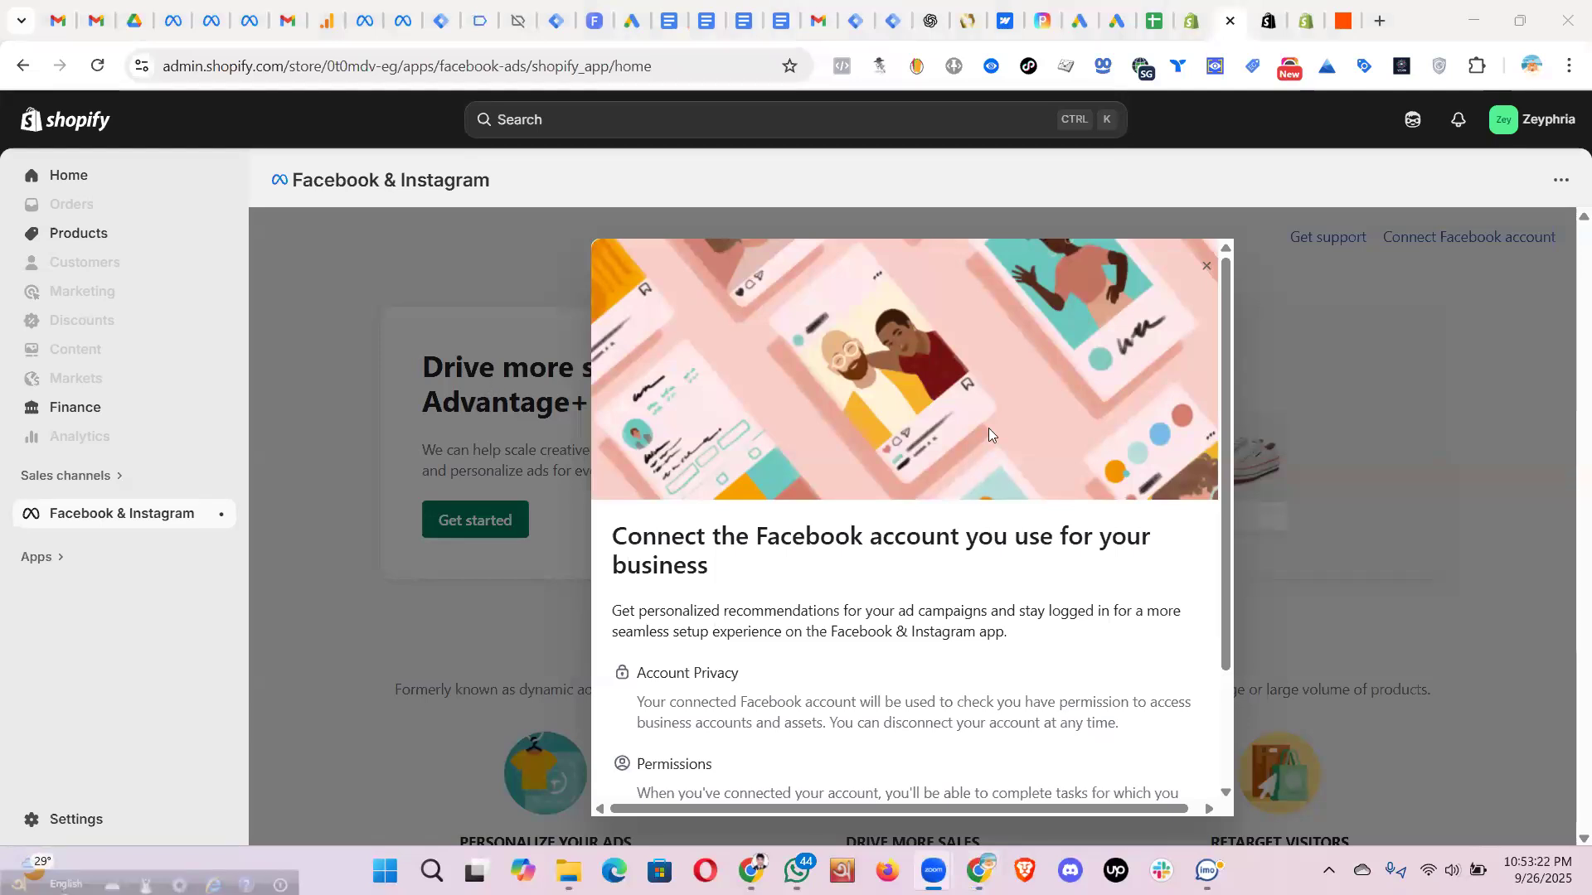
{"action": "scroll", "coordinate": [885, 506], "scroll_direction": "down", "scroll_amount": 2}
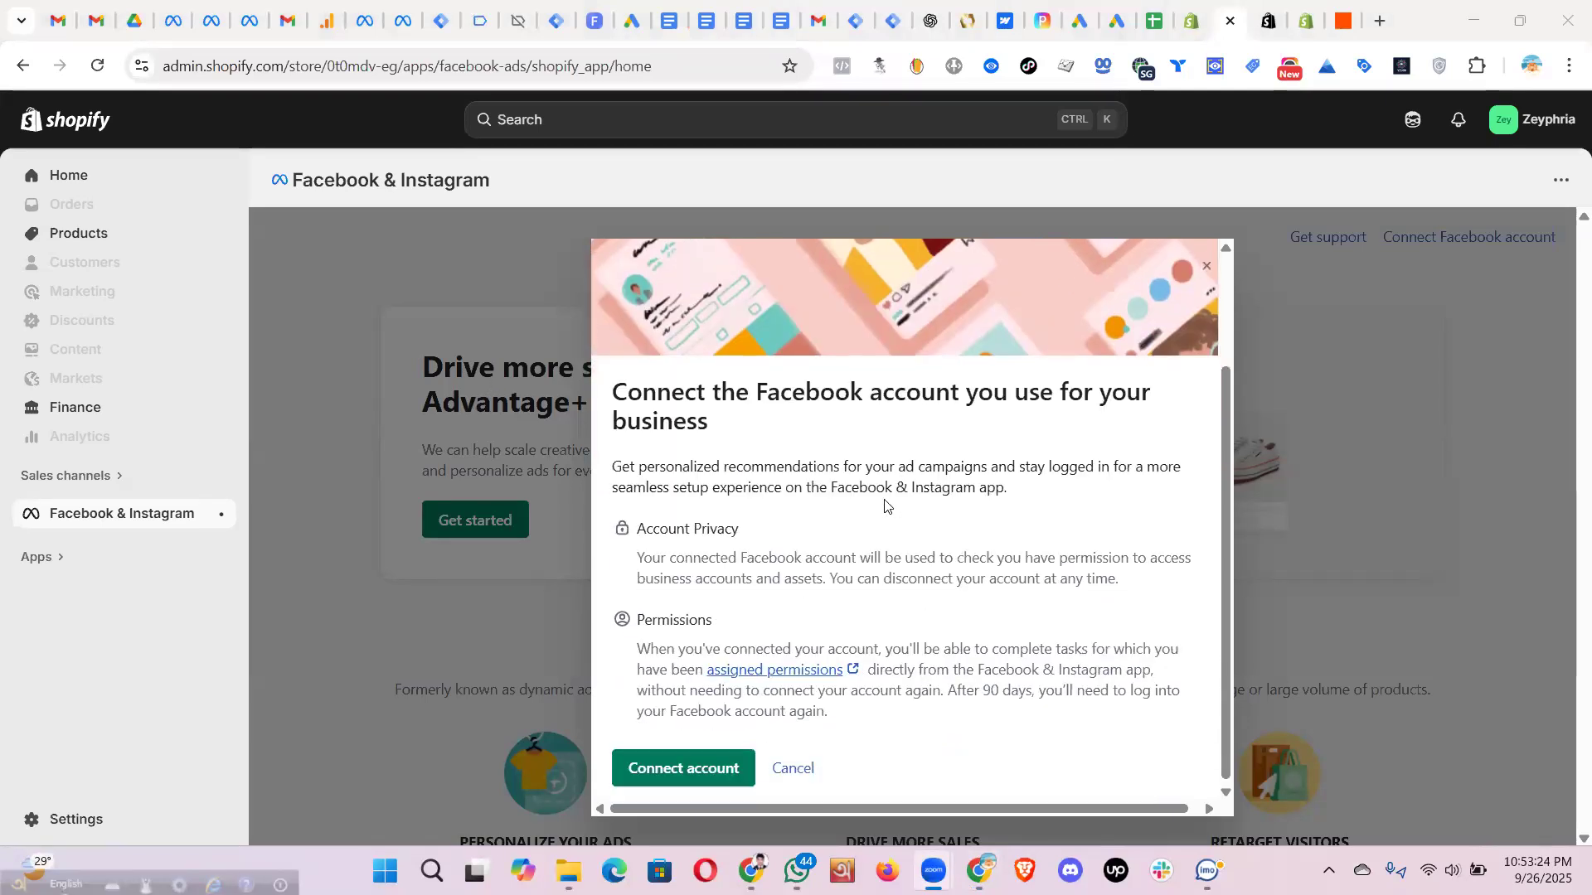
{"action": "scroll", "coordinate": [885, 506], "scroll_direction": "up", "scroll_amount": 2}
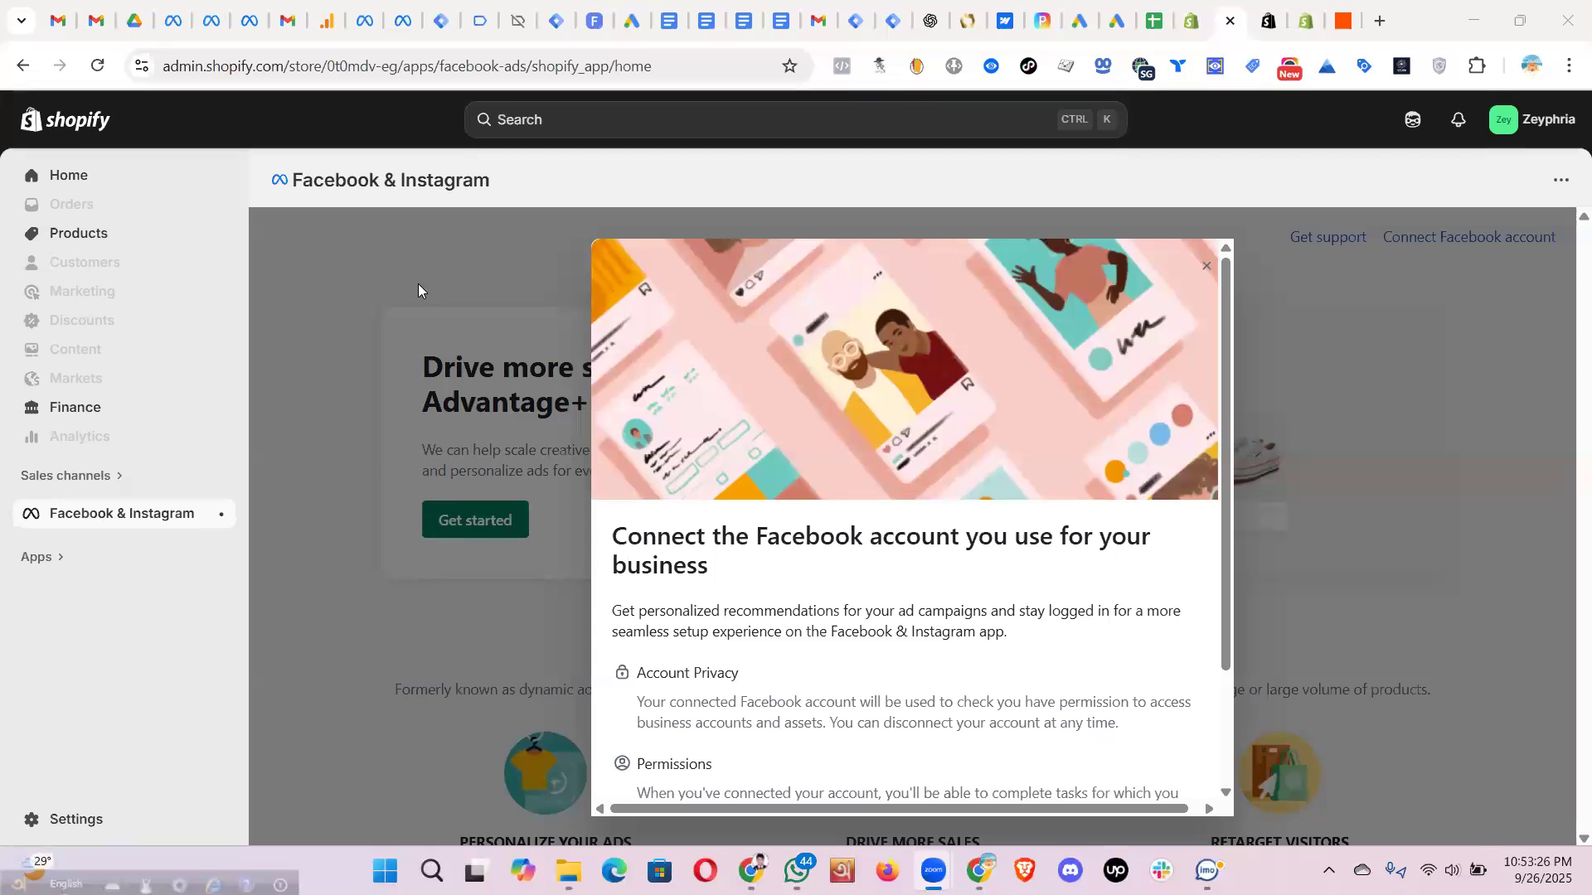
{"action": "scroll", "coordinate": [807, 533], "scroll_direction": "down", "scroll_amount": 3}
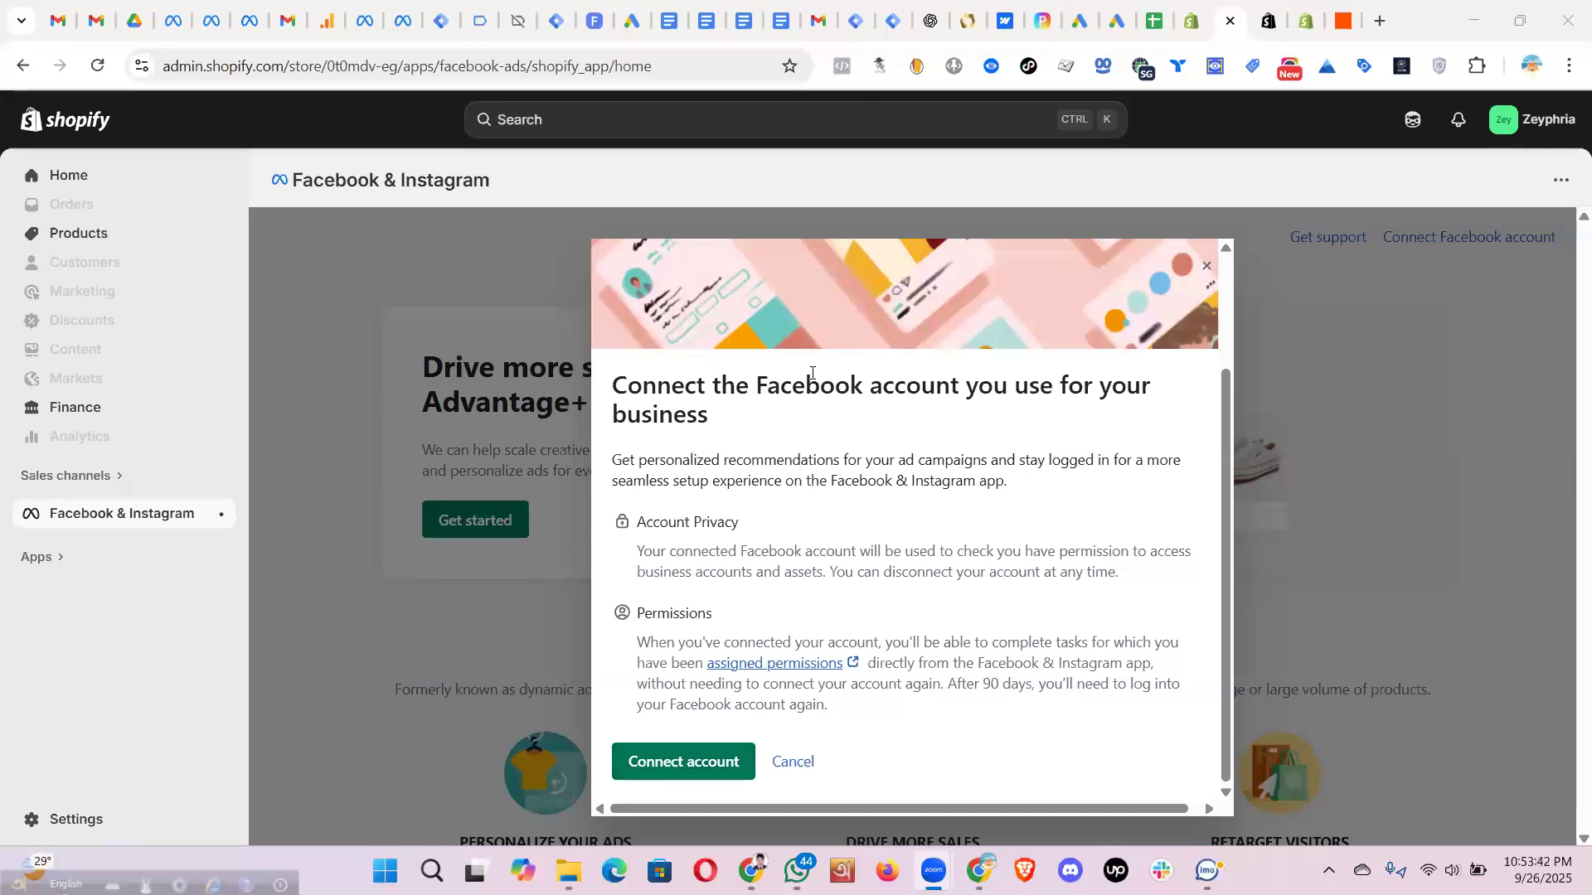
{"action": "left_click_drag", "start_coordinate": [620, 377], "coordinate": [983, 422]}
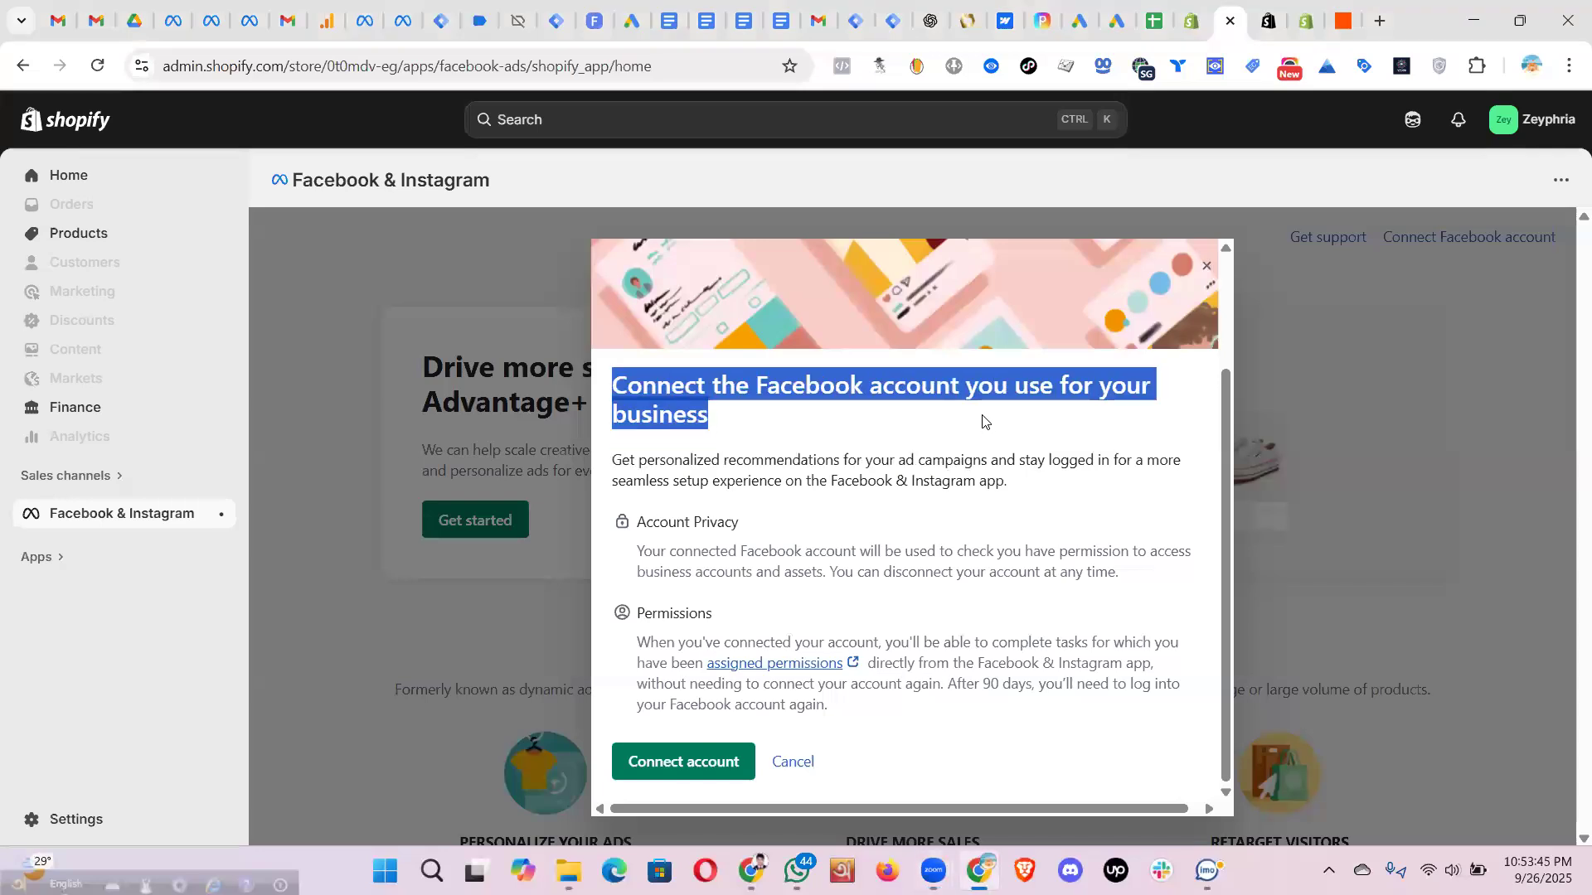
- Connect a Facebook account, continuing as the logged-in user to grant Shopify access
{"action": "left_click", "coordinate": [725, 757]}
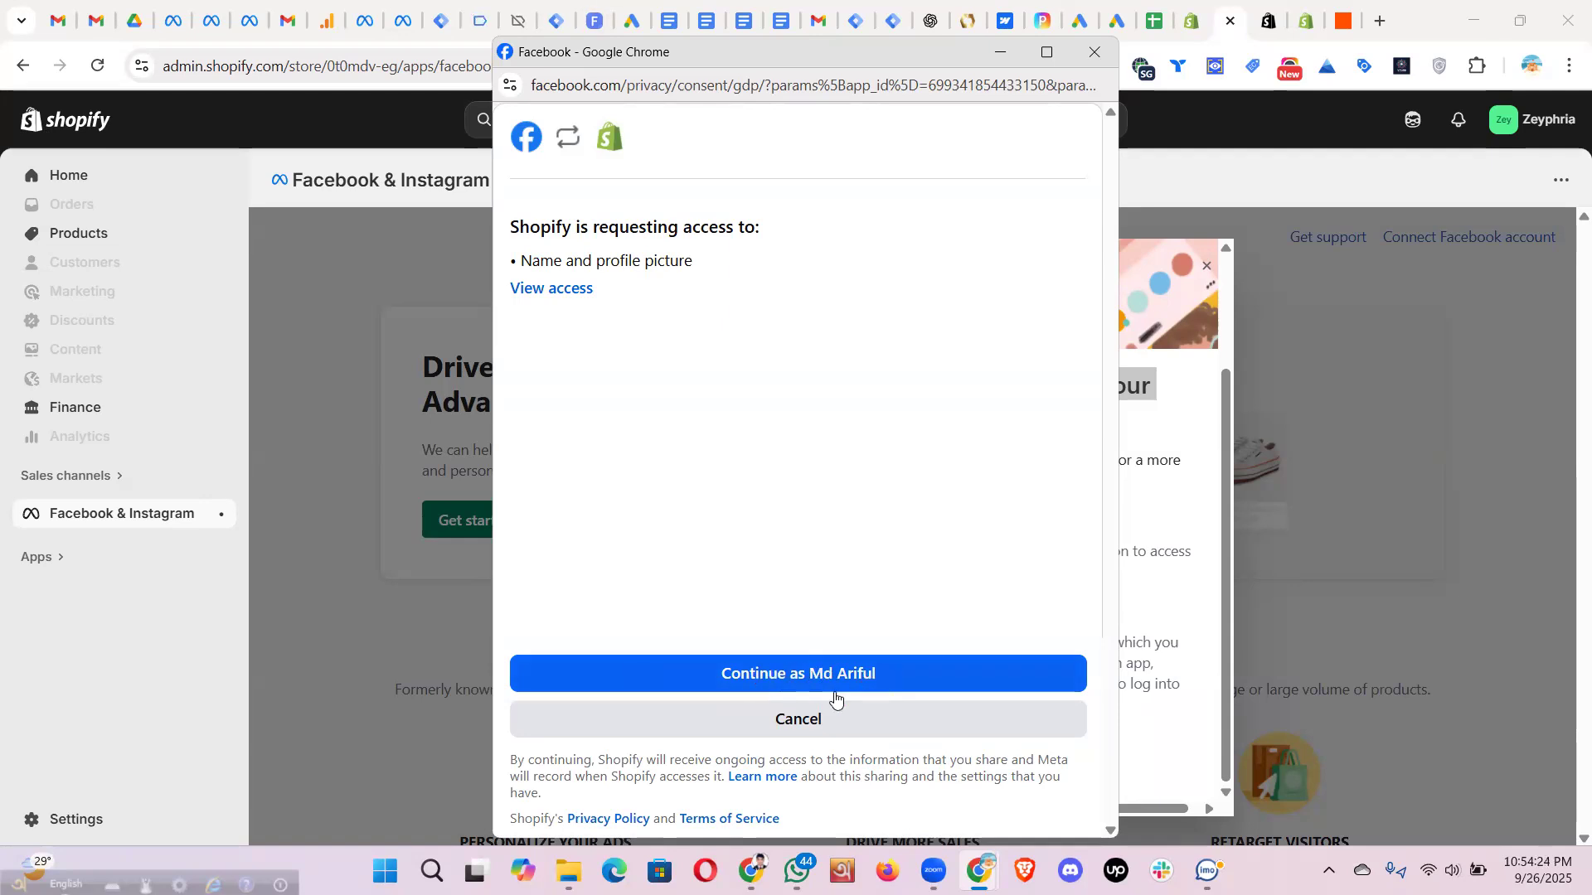
{"action": "left_click", "coordinate": [784, 675]}
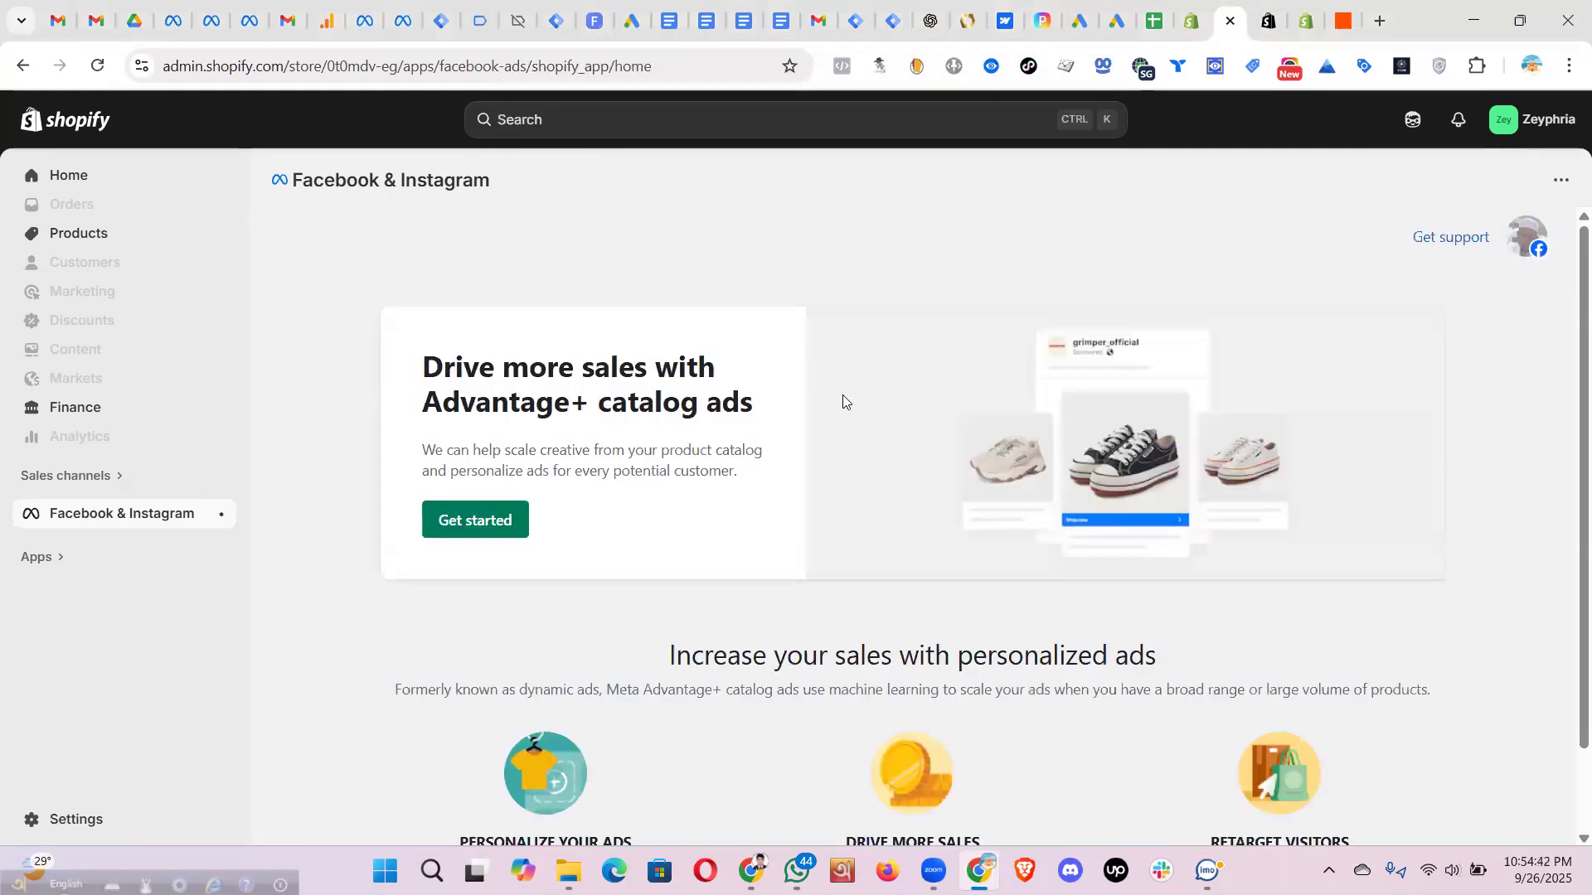
- Expand and collapse the connected Facebook account details on the ad setup page
{"action": "scroll", "coordinate": [842, 395], "scroll_direction": "down", "scroll_amount": 2}
{"action": "scroll", "coordinate": [839, 397], "scroll_direction": "up", "scroll_amount": 2}
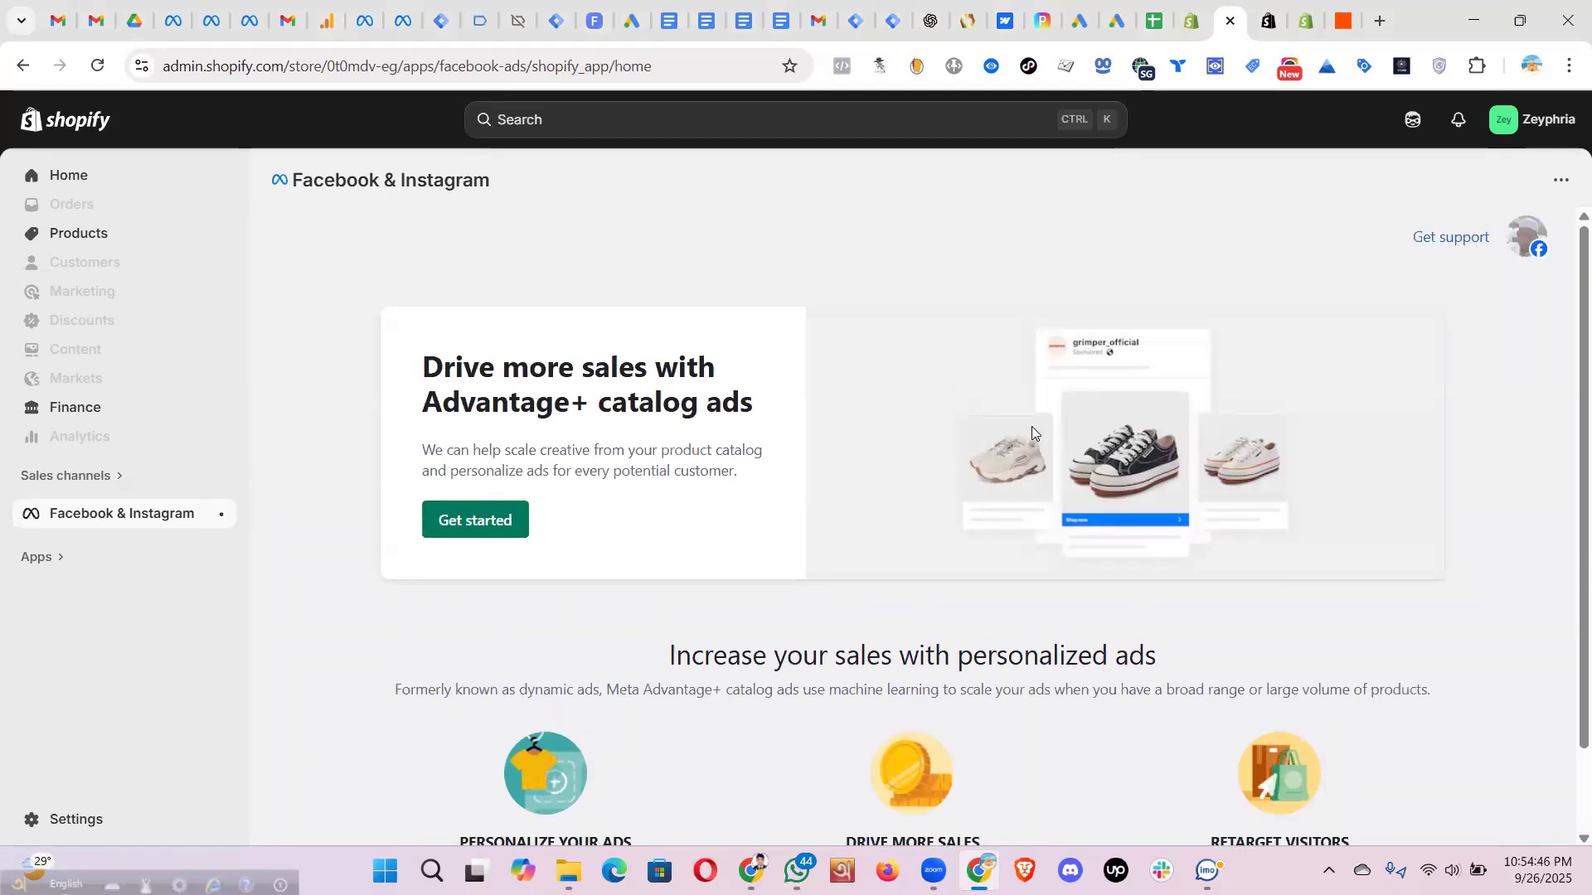
{"action": "scroll", "coordinate": [657, 442], "scroll_direction": "down", "scroll_amount": 2}
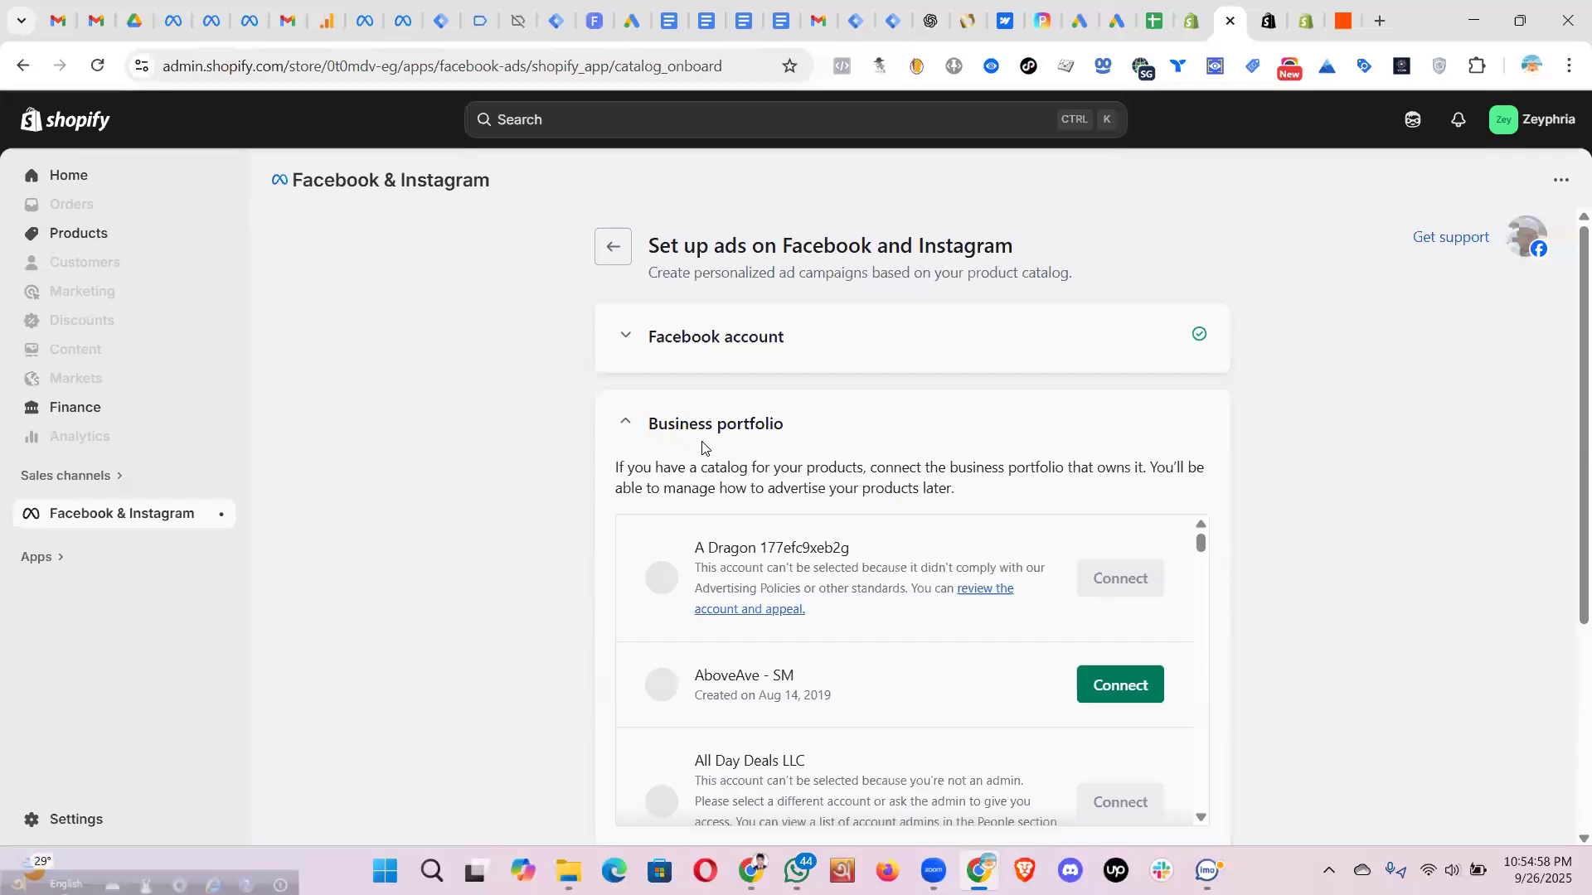
{"action": "left_click", "coordinate": [627, 337]}
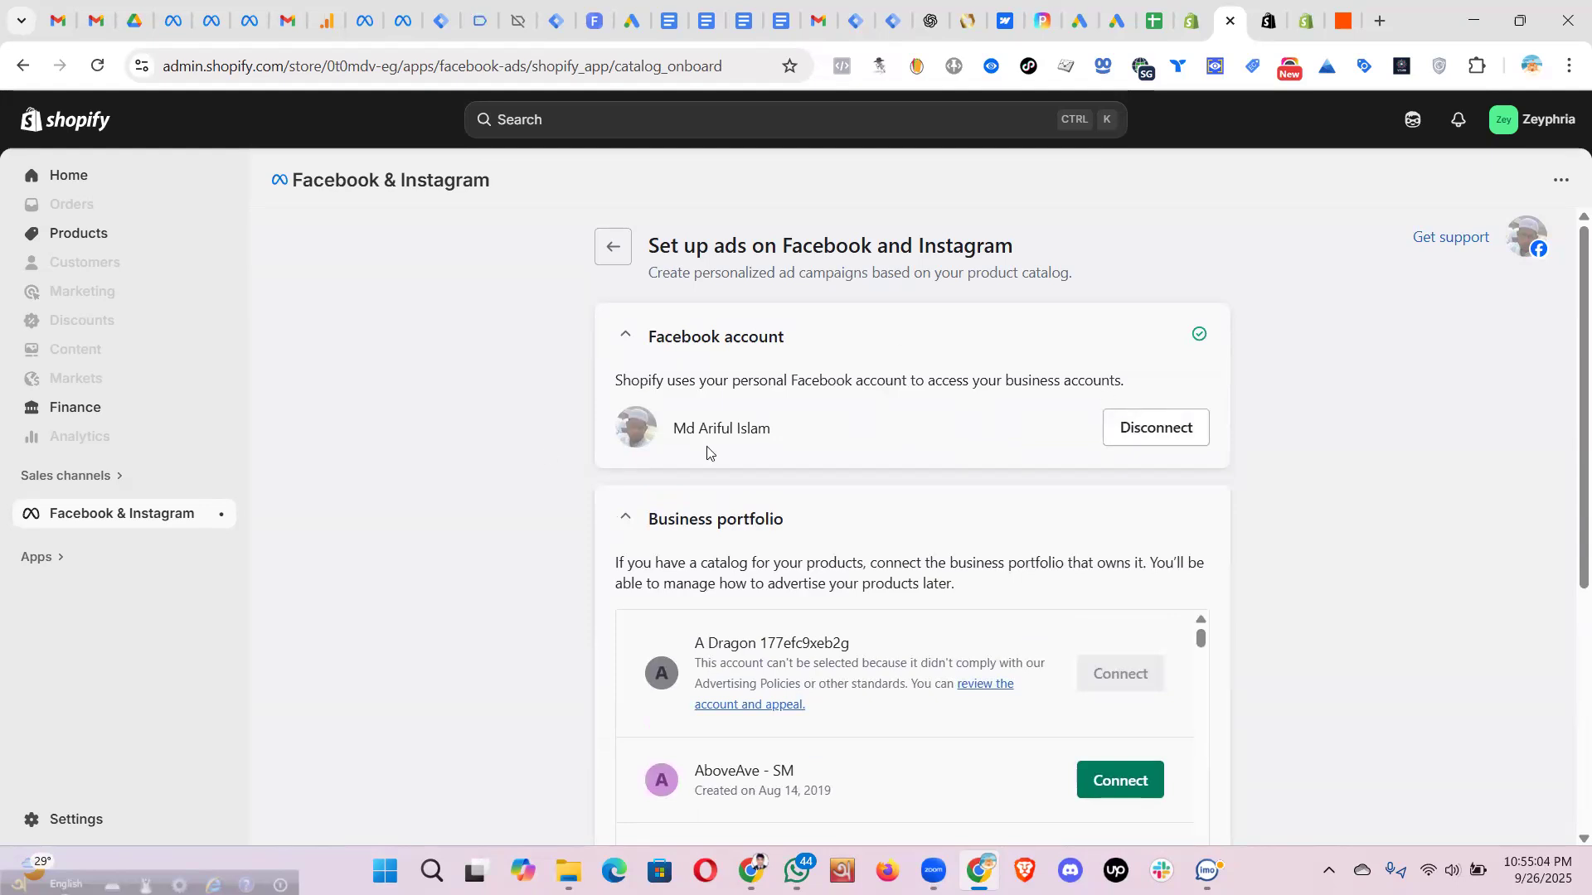
{"action": "left_click", "coordinate": [623, 340]}
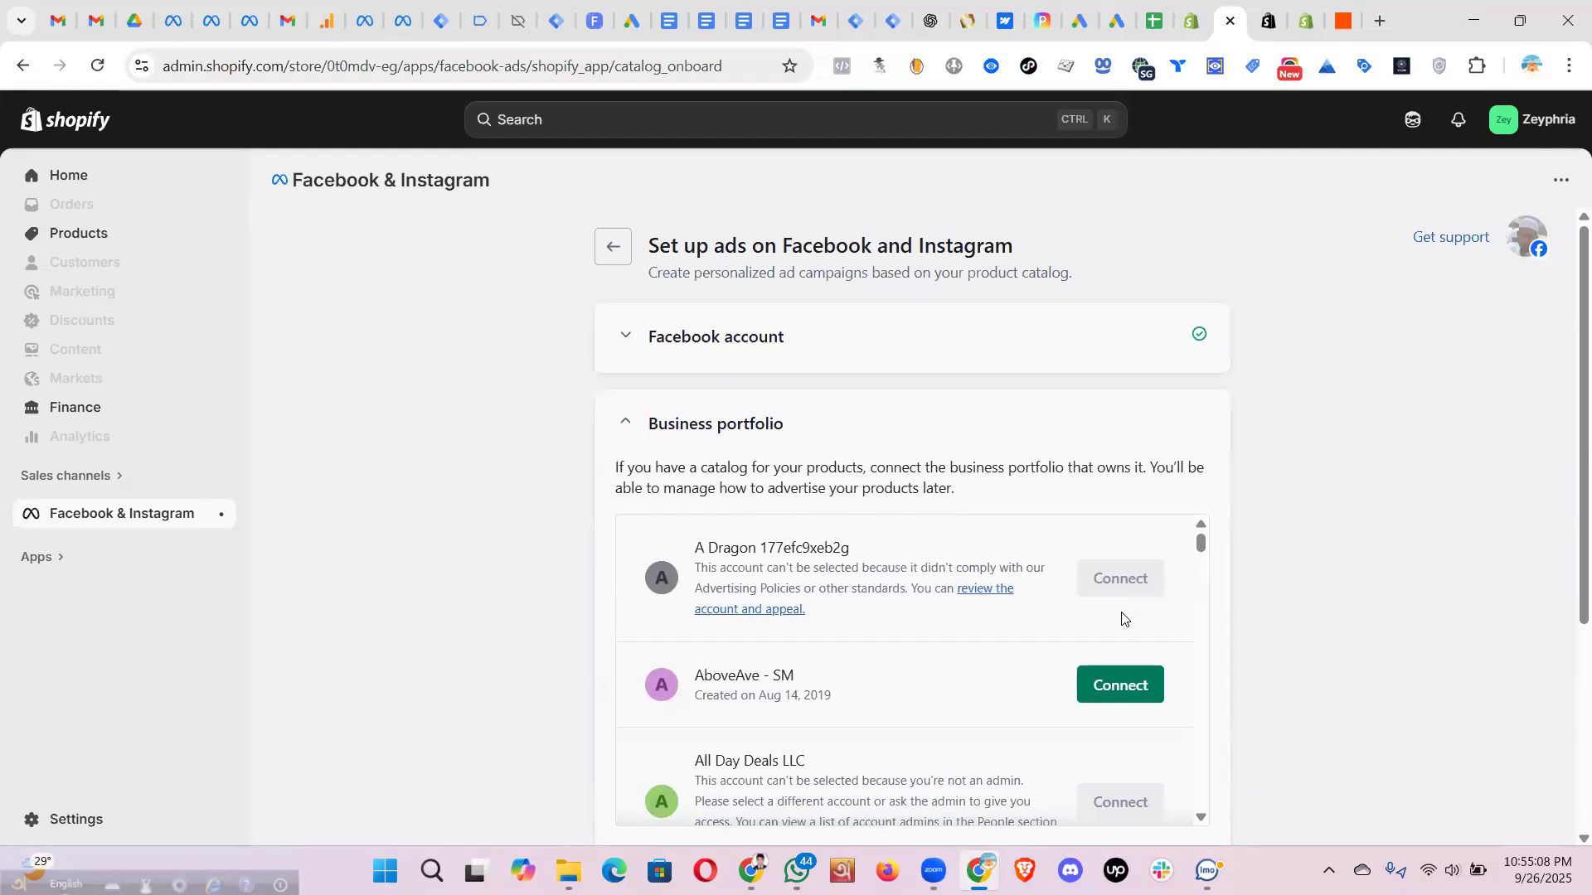
- Scroll the business portfolio list and recheck the connected account holder's details
{"action": "scroll", "coordinate": [881, 610], "scroll_direction": "down", "scroll_amount": 5}
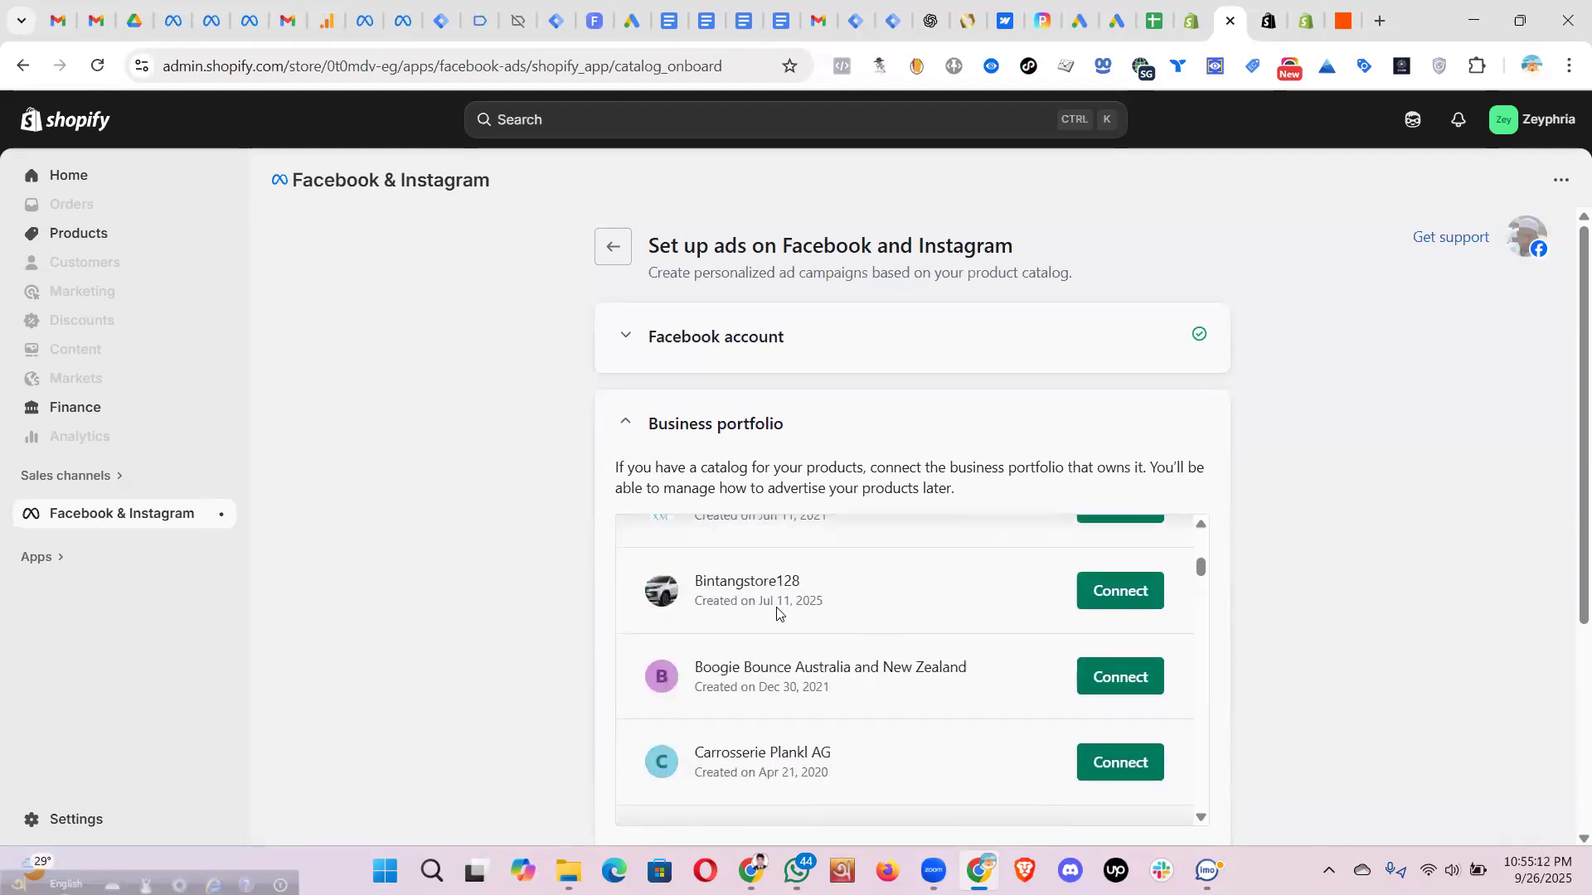
{"action": "scroll", "coordinate": [863, 611], "scroll_direction": "down", "scroll_amount": 1}
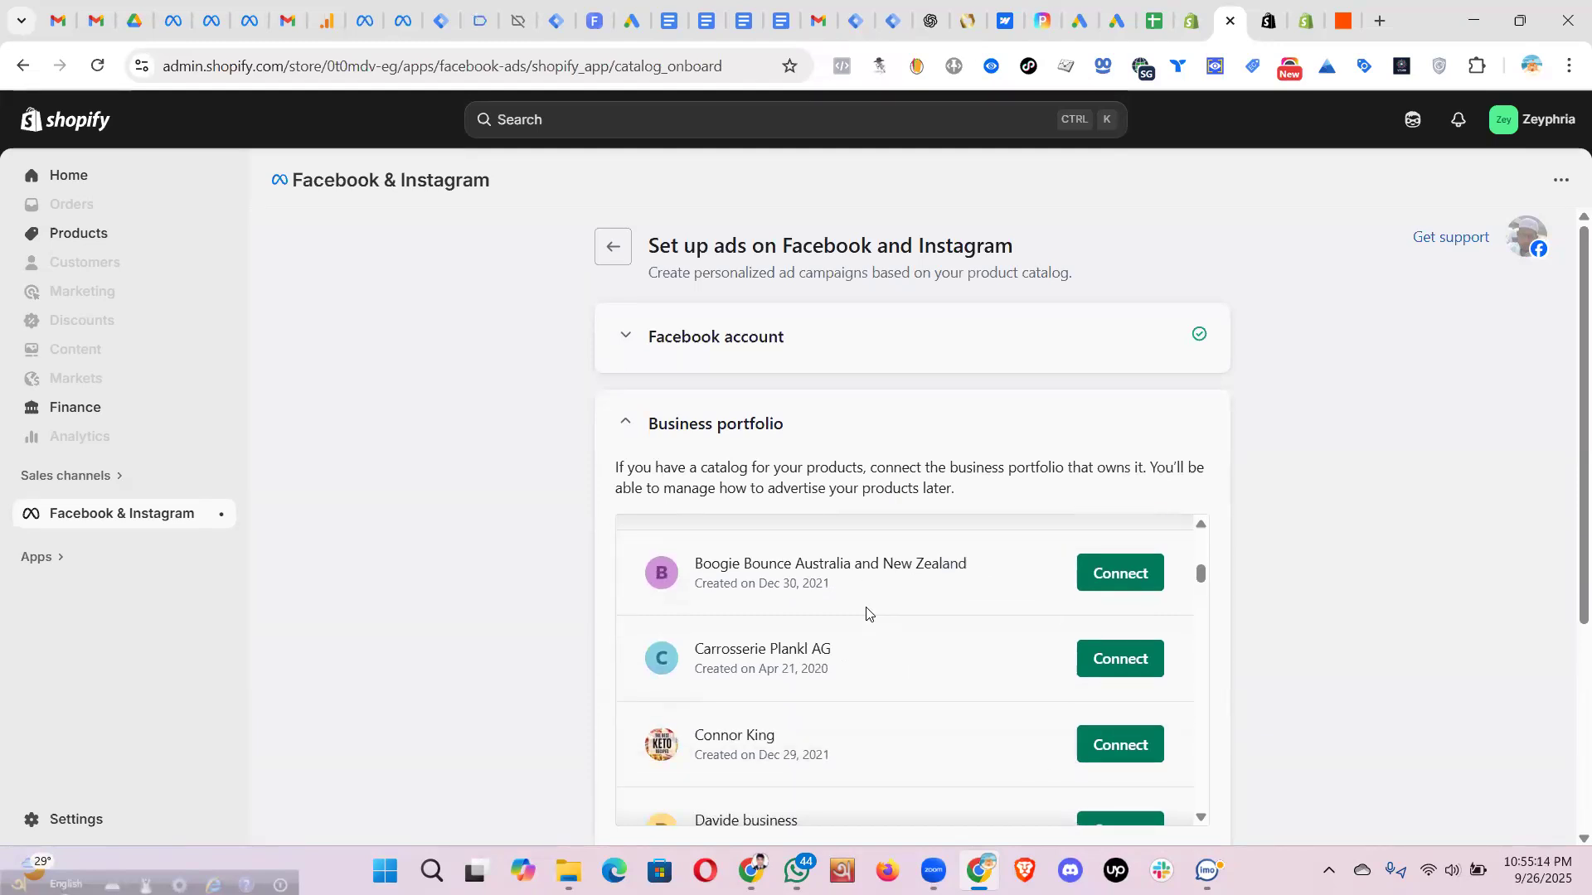
{"action": "scroll", "coordinate": [863, 611], "scroll_direction": "up", "scroll_amount": 5}
{"action": "scroll", "coordinate": [866, 614], "scroll_direction": "up", "scroll_amount": 1}
{"action": "left_click", "coordinate": [624, 334]}
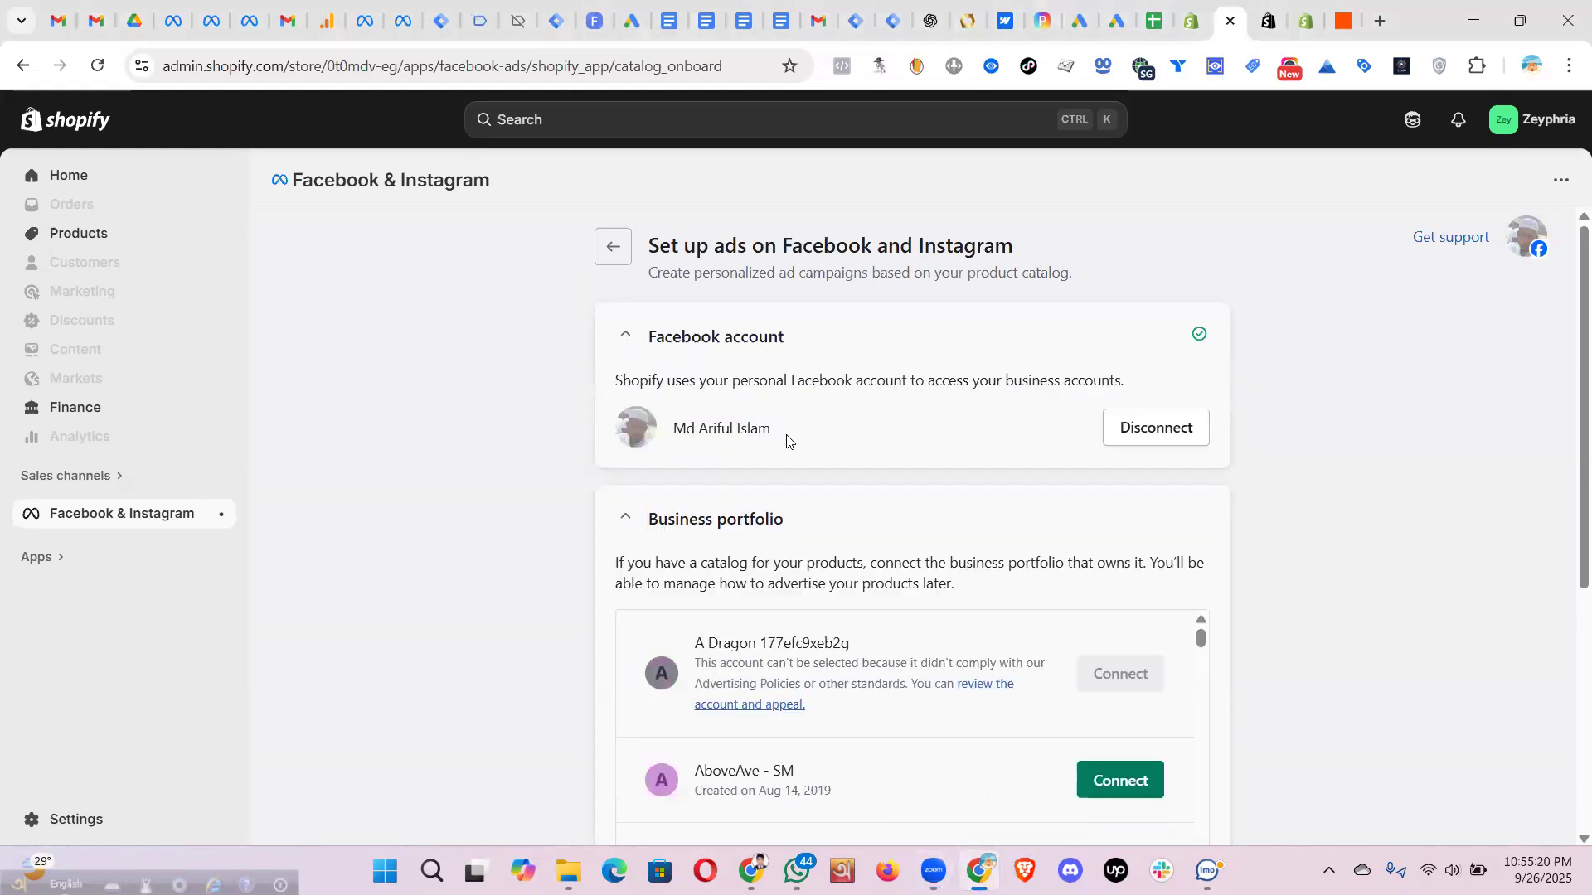
{"action": "left_click_drag", "start_coordinate": [789, 440], "coordinate": [683, 429]}
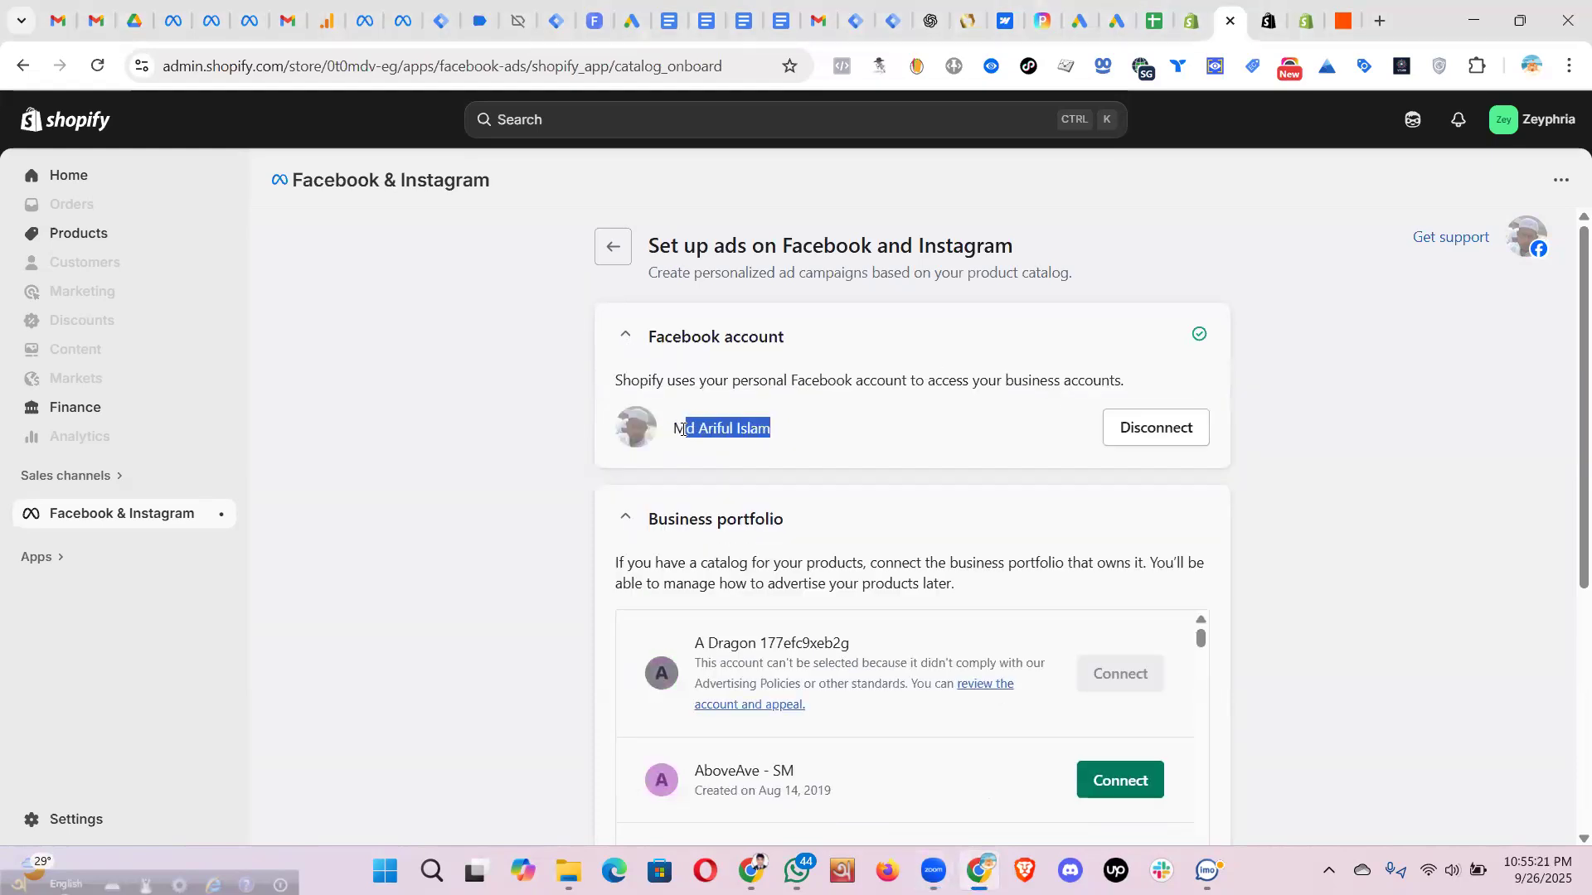
{"action": "left_click", "coordinate": [895, 450]}
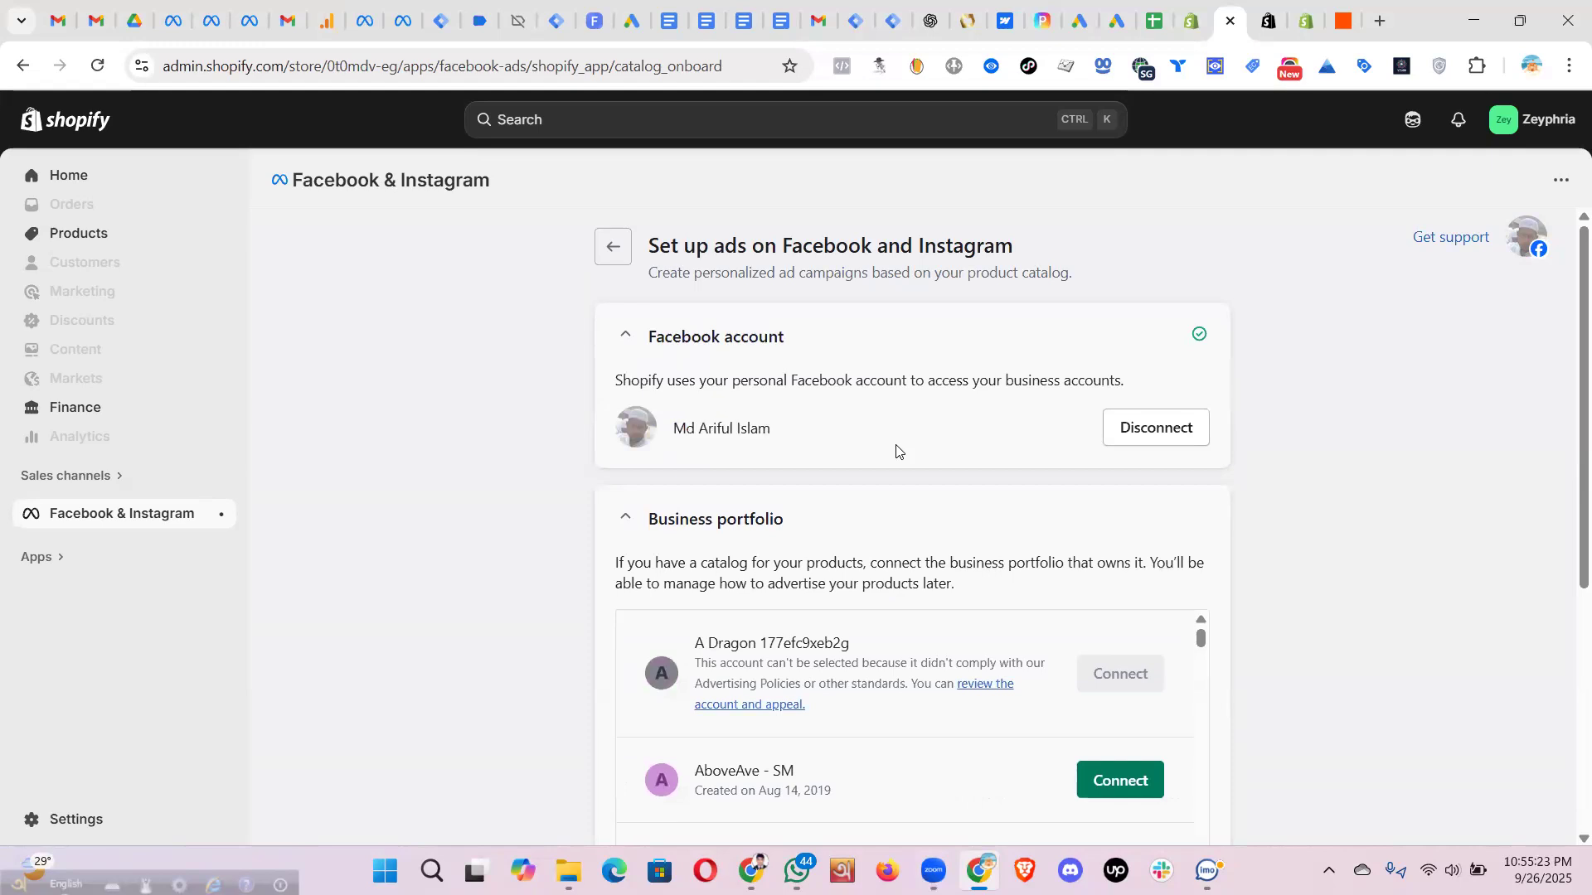
{"action": "left_click", "coordinate": [628, 335]}
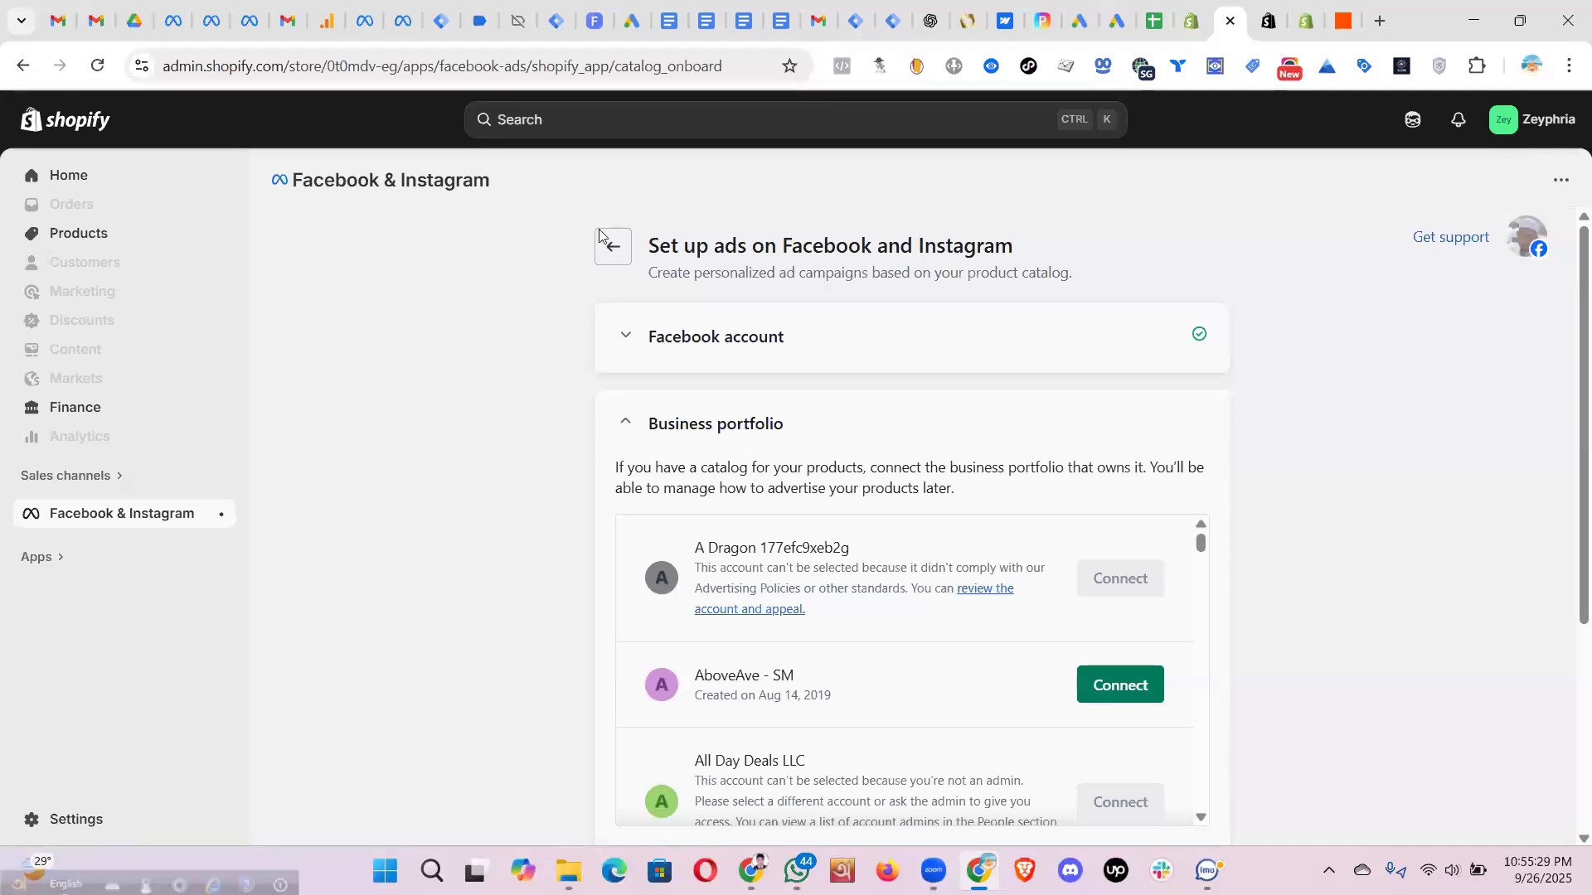
{"action": "left_click", "coordinate": [266, 27]}
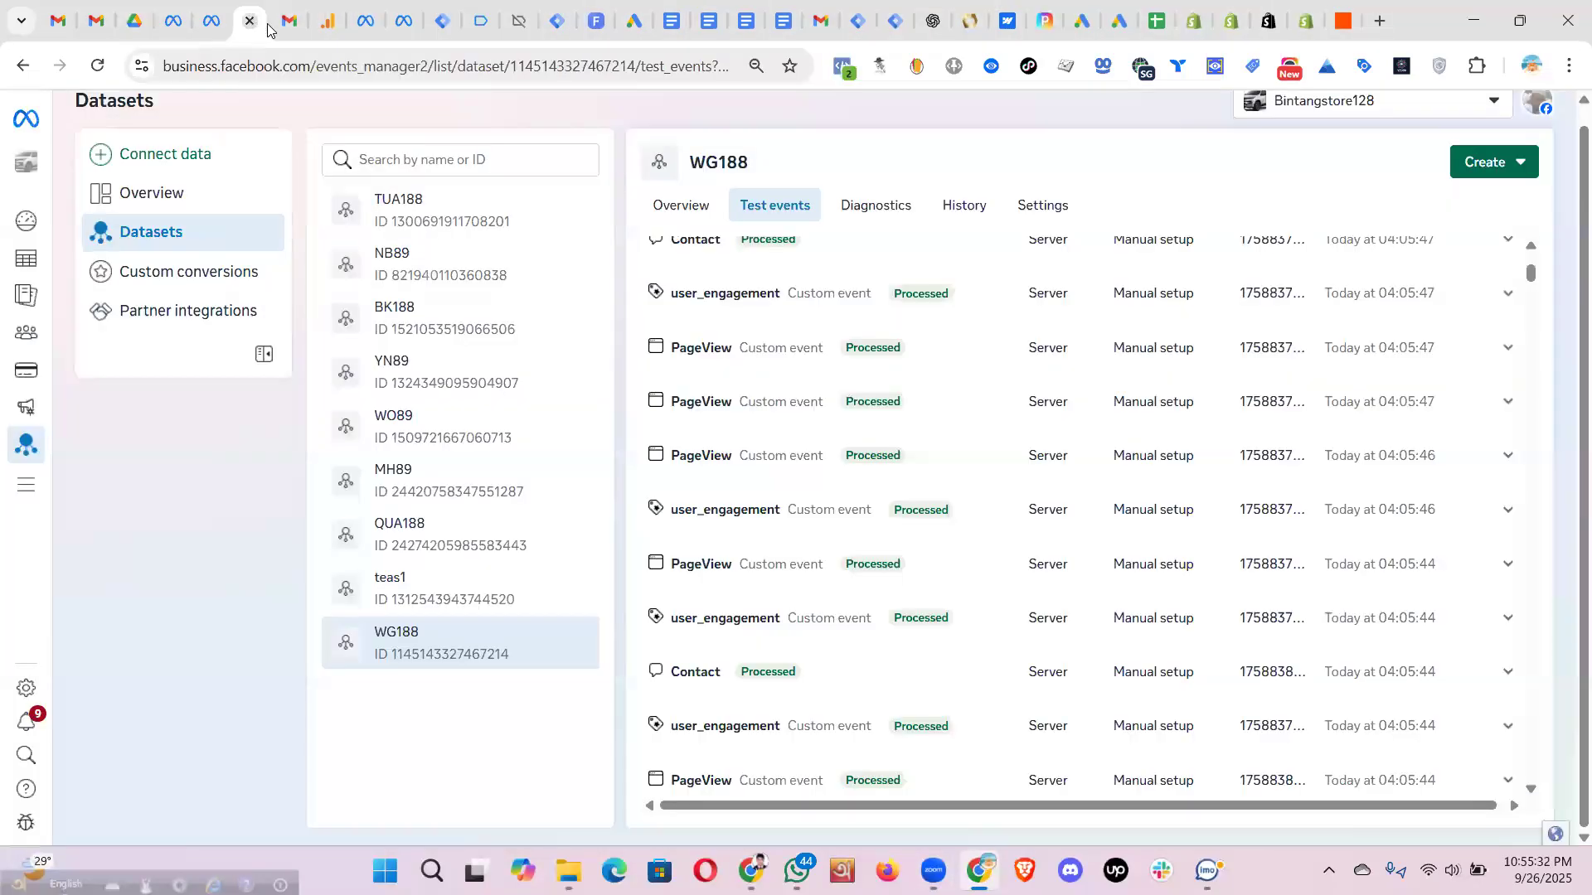
{"action": "left_click", "coordinate": [403, 23]}
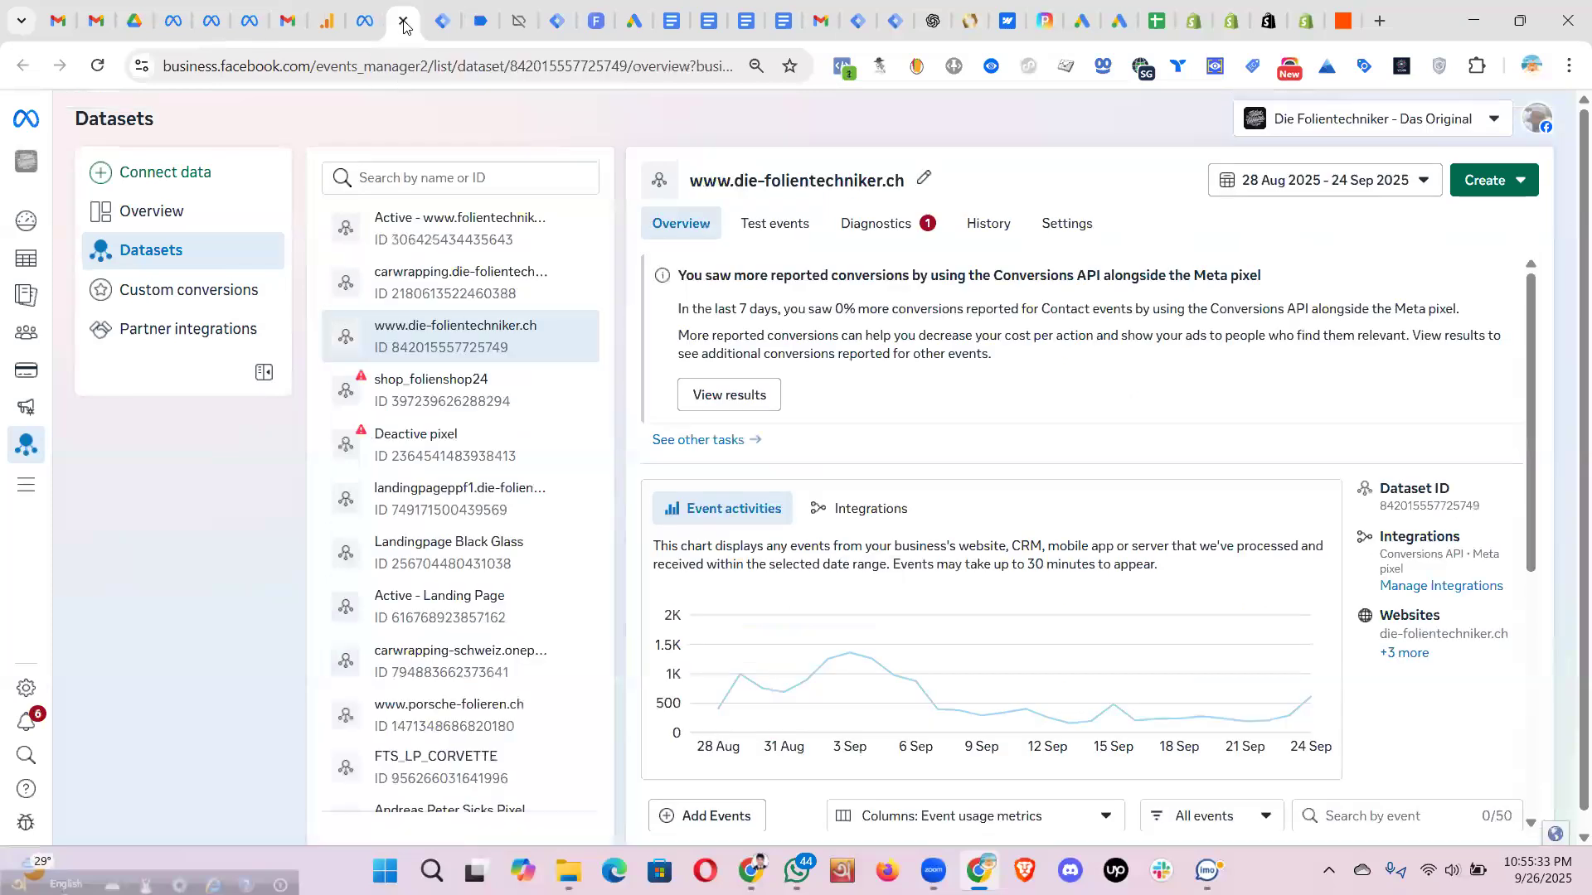
{"action": "left_click", "coordinate": [206, 18]}
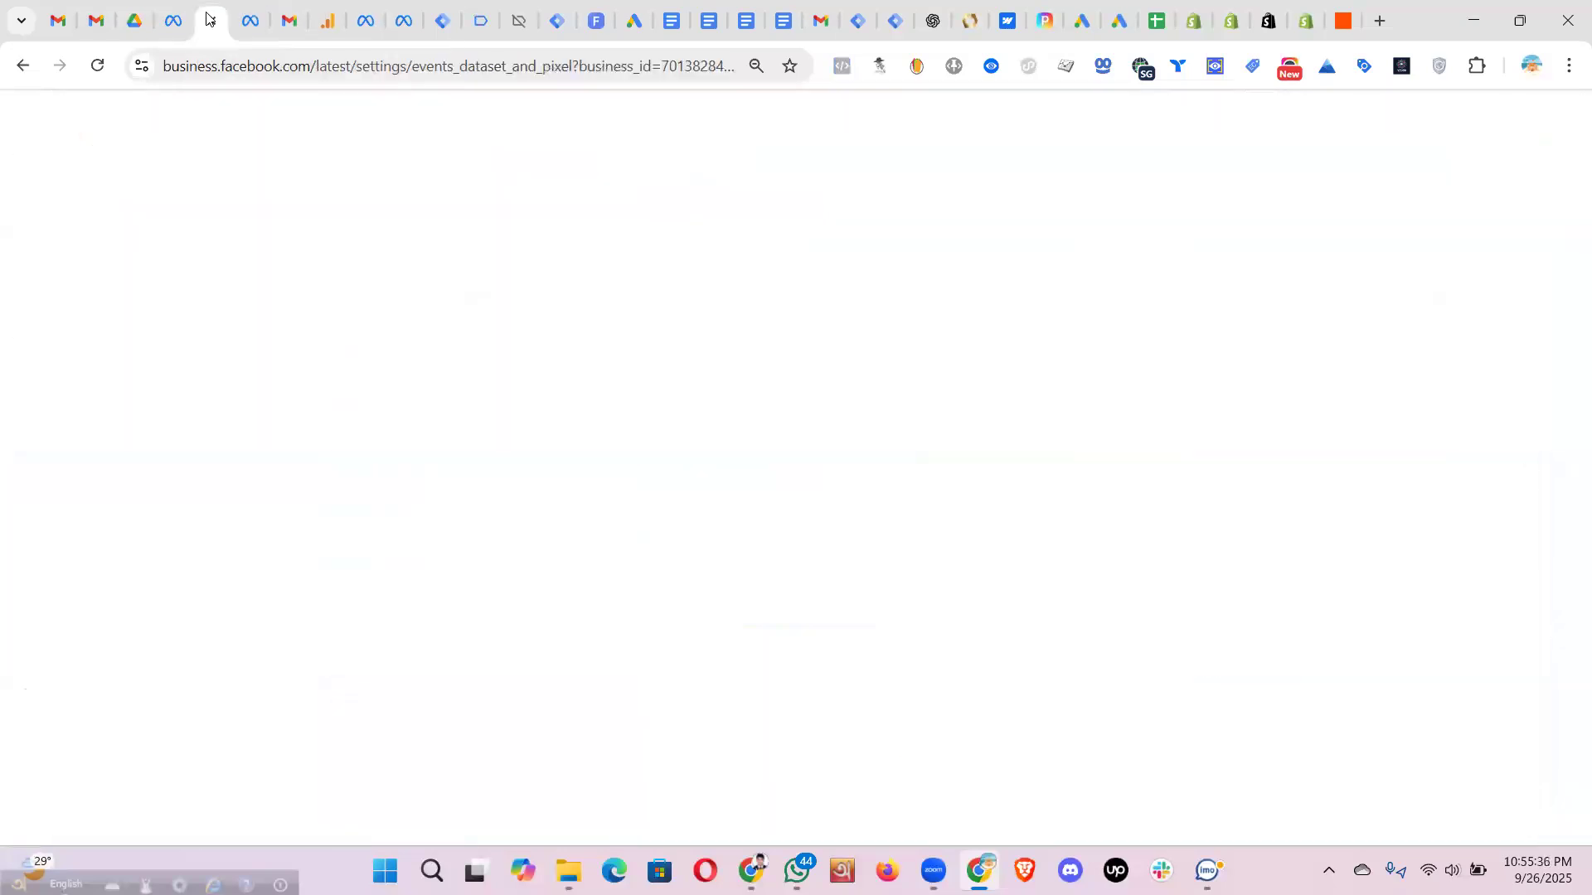
{"action": "left_click", "coordinate": [173, 20]}
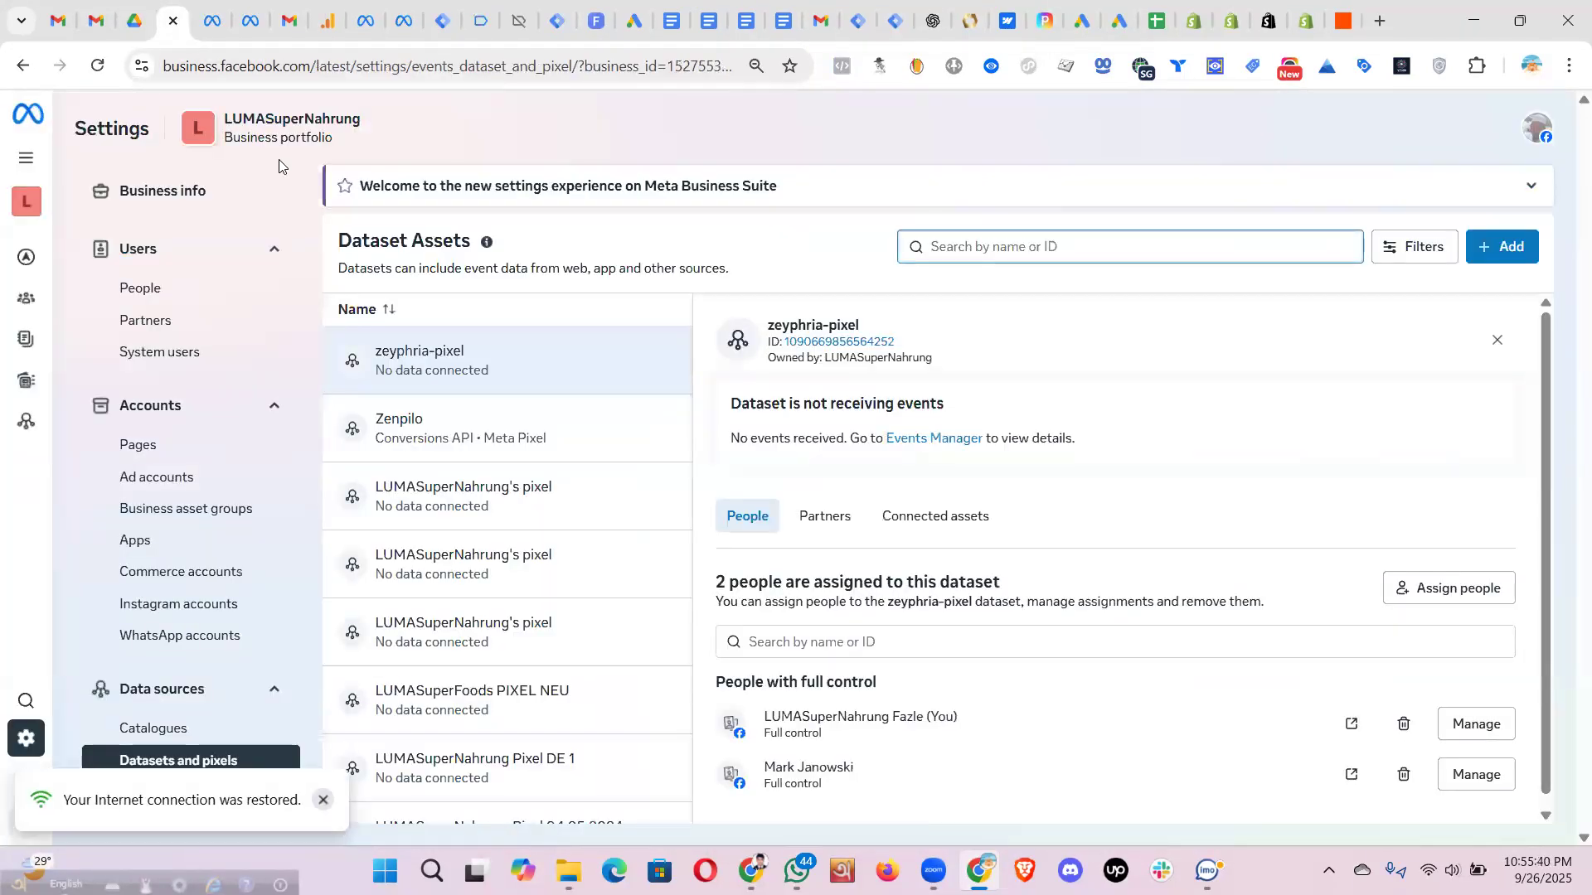
{"action": "left_click_drag", "start_coordinate": [225, 116], "coordinate": [421, 40]}
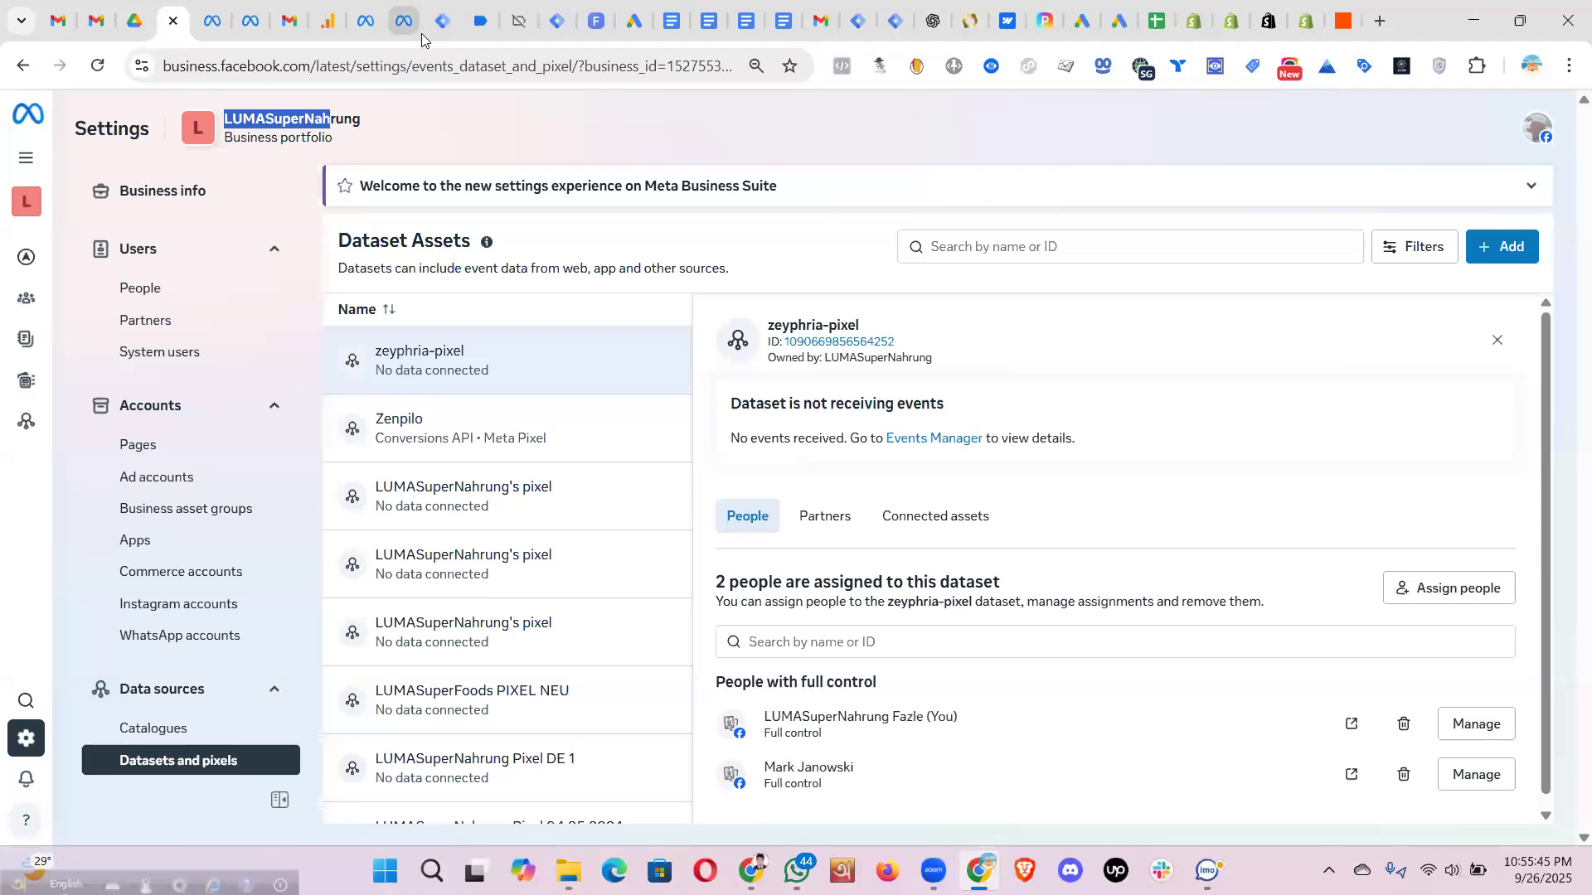
{"action": "left_click", "coordinate": [1234, 21]}
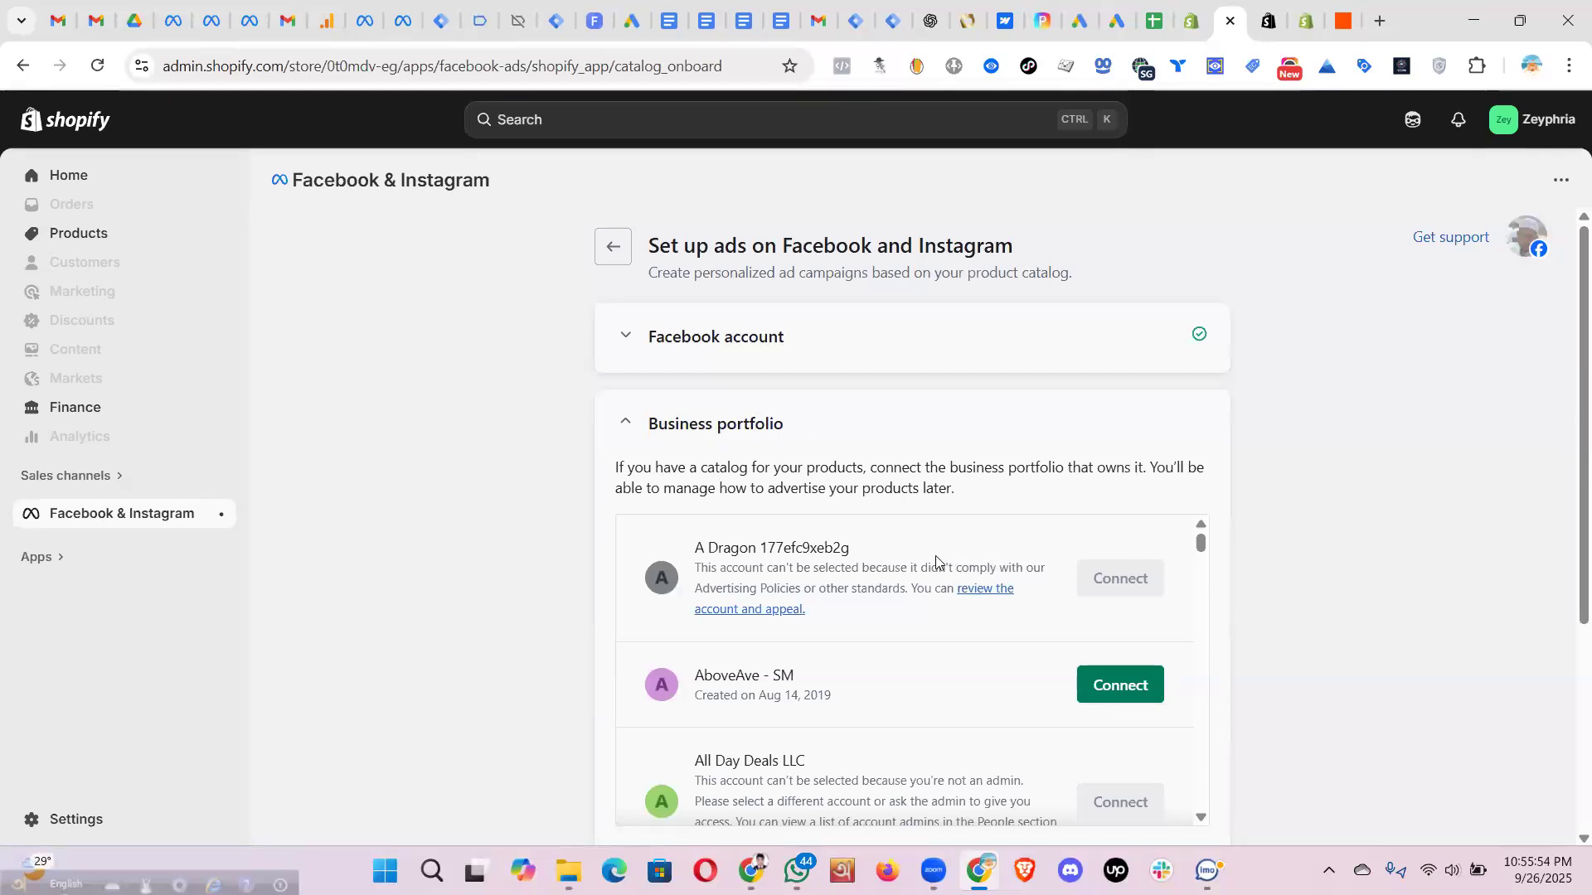
{"action": "scroll", "coordinate": [926, 563], "scroll_direction": "down", "scroll_amount": 5}
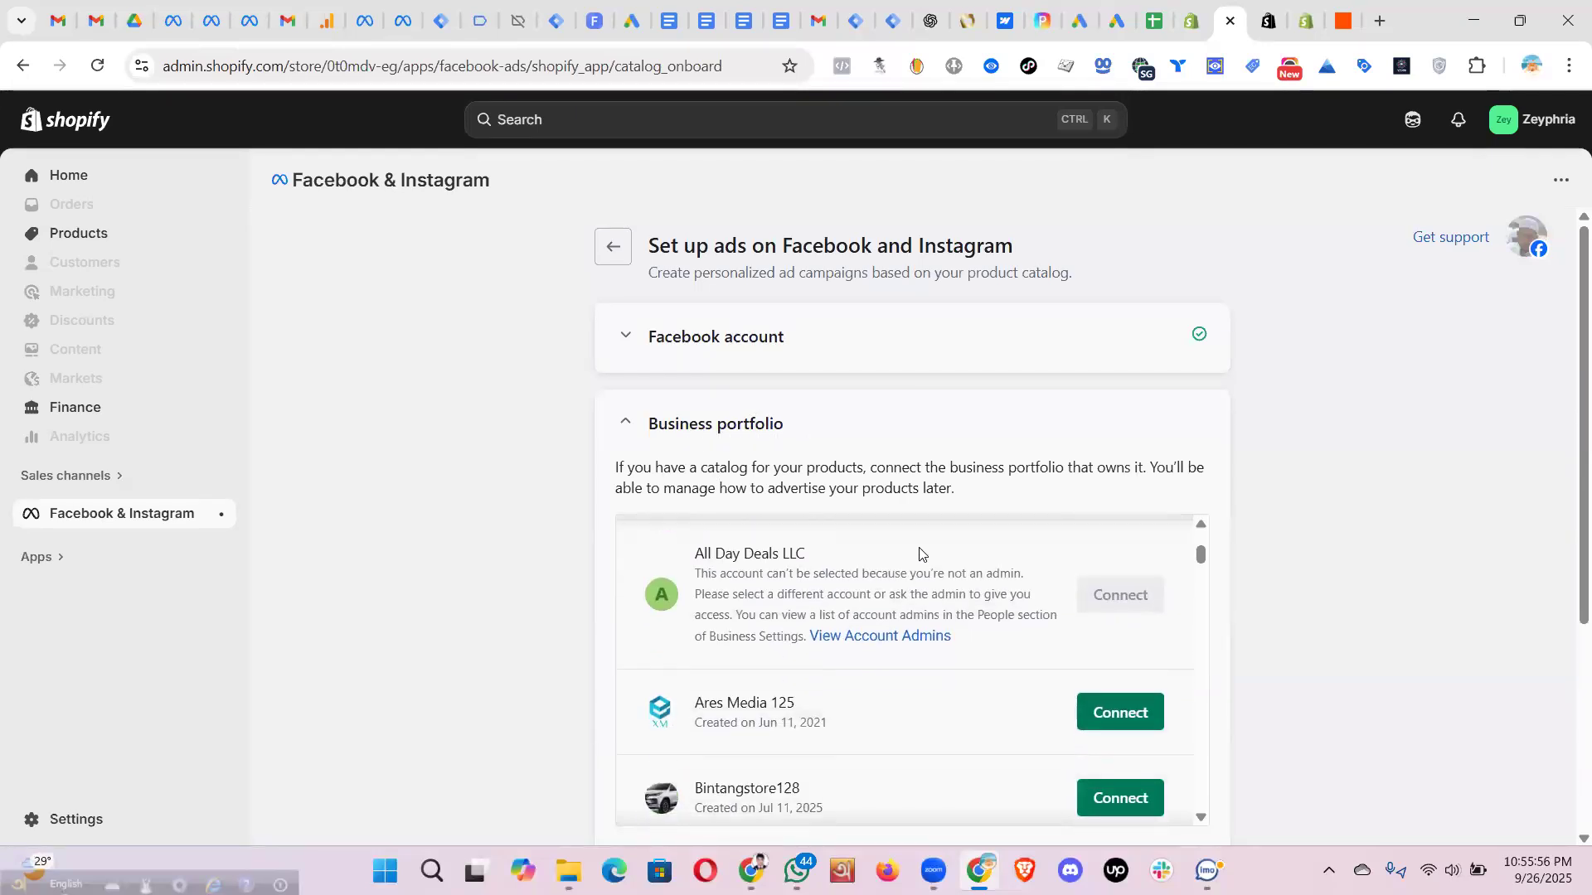
{"action": "scroll", "coordinate": [923, 553], "scroll_direction": "down", "scroll_amount": 1}
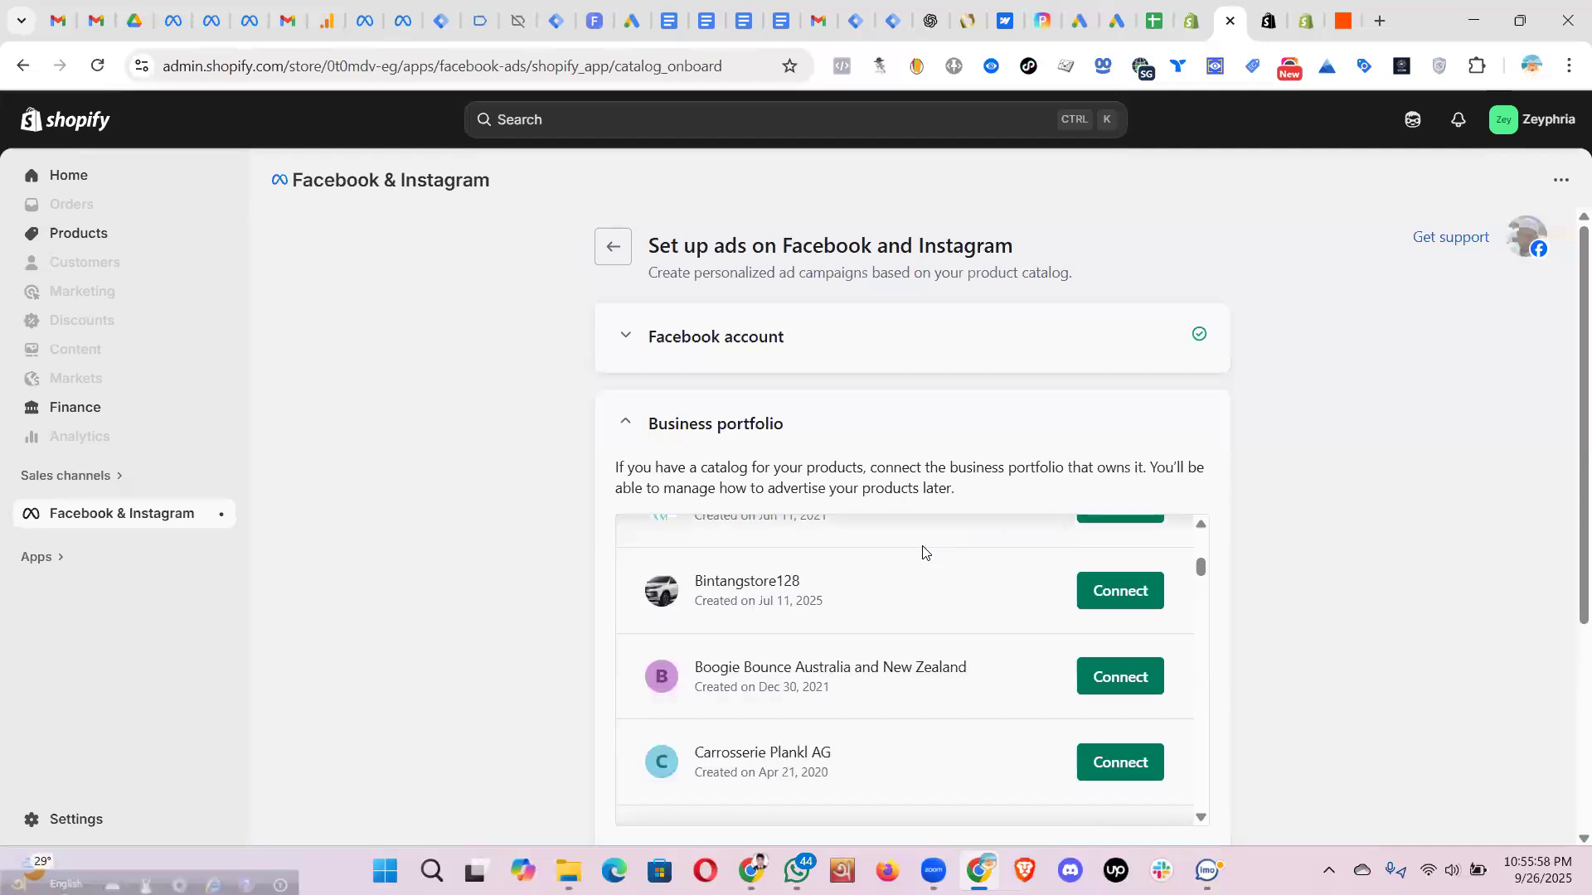
{"action": "scroll", "coordinate": [923, 553], "scroll_direction": "down", "scroll_amount": 3}
{"action": "scroll", "coordinate": [923, 553], "scroll_direction": "down", "scroll_amount": 3}
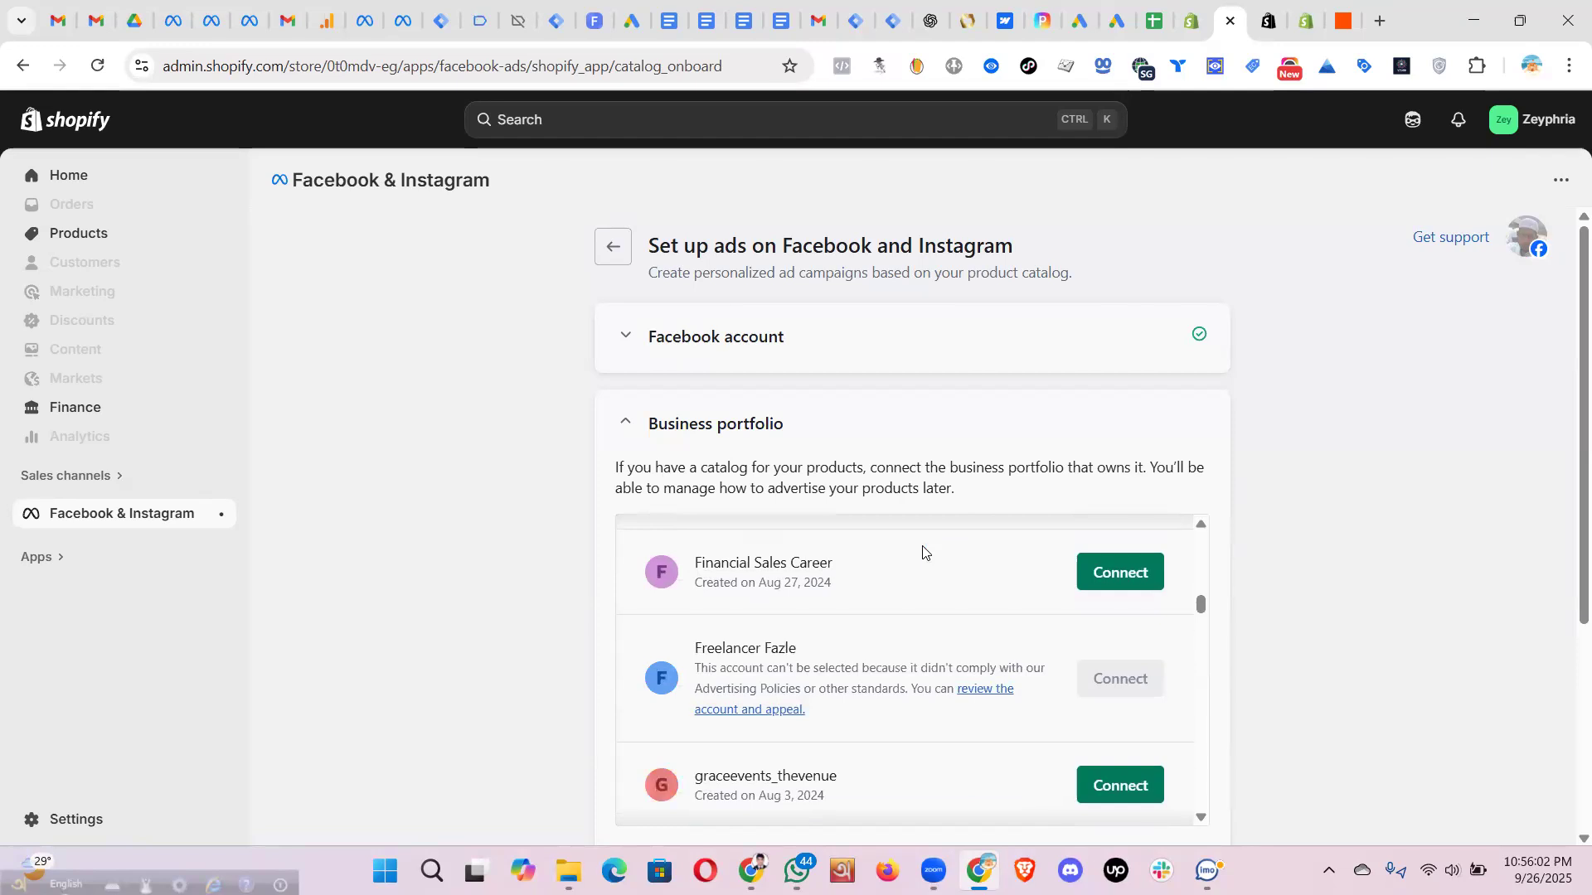
{"action": "scroll", "coordinate": [923, 552], "scroll_direction": "down", "scroll_amount": 2}
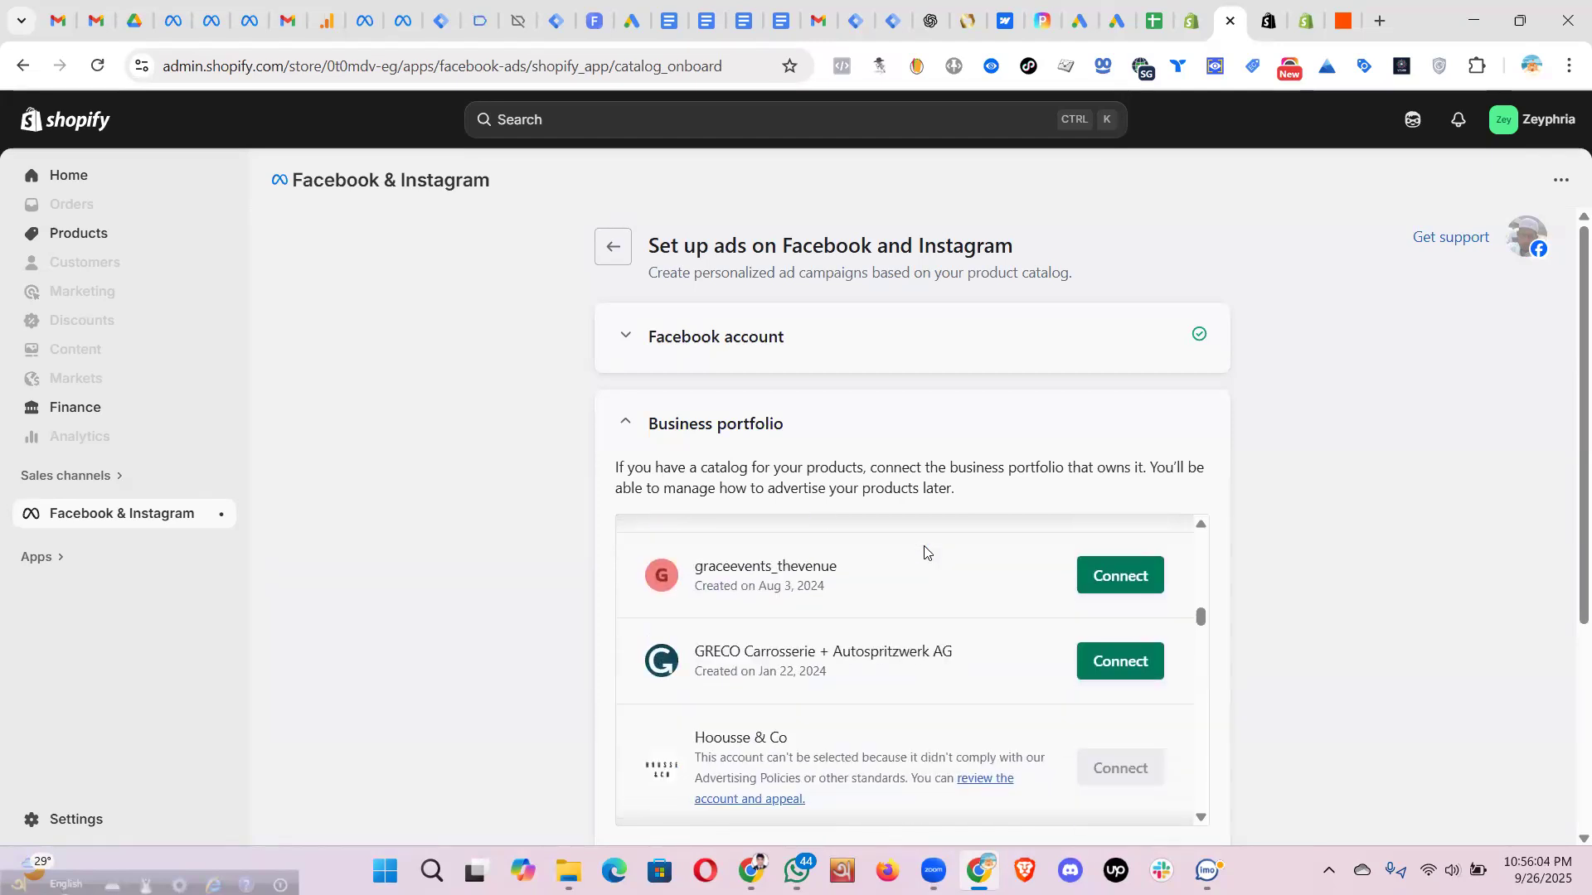
{"action": "scroll", "coordinate": [925, 552], "scroll_direction": "down", "scroll_amount": 3}
{"action": "scroll", "coordinate": [926, 552], "scroll_direction": "down", "scroll_amount": 4}
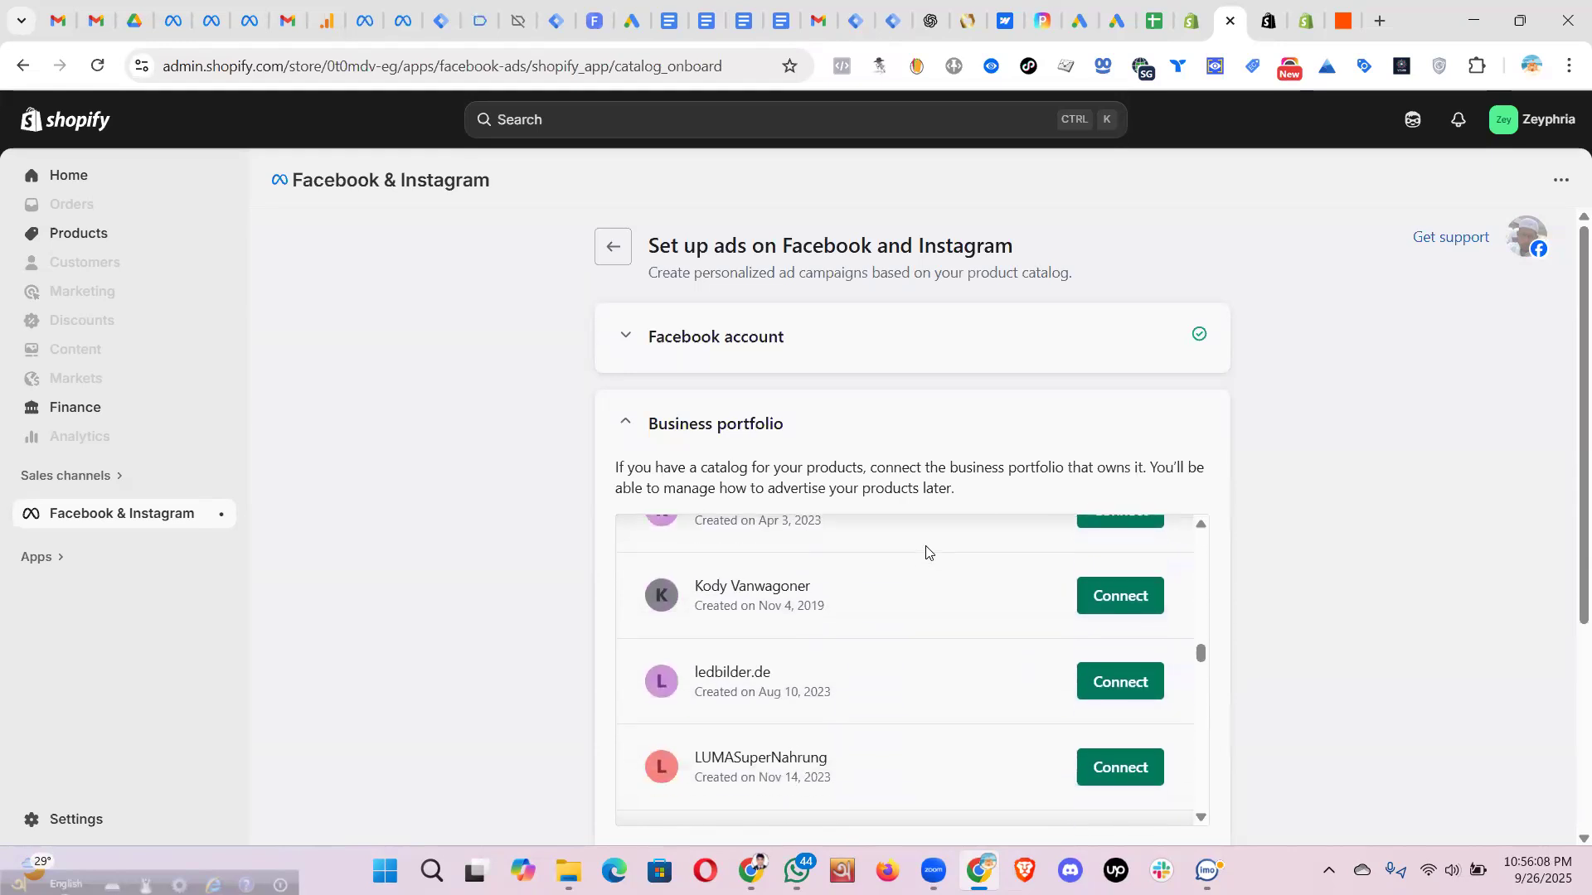
{"action": "scroll", "coordinate": [926, 552], "scroll_direction": "down", "scroll_amount": 1}
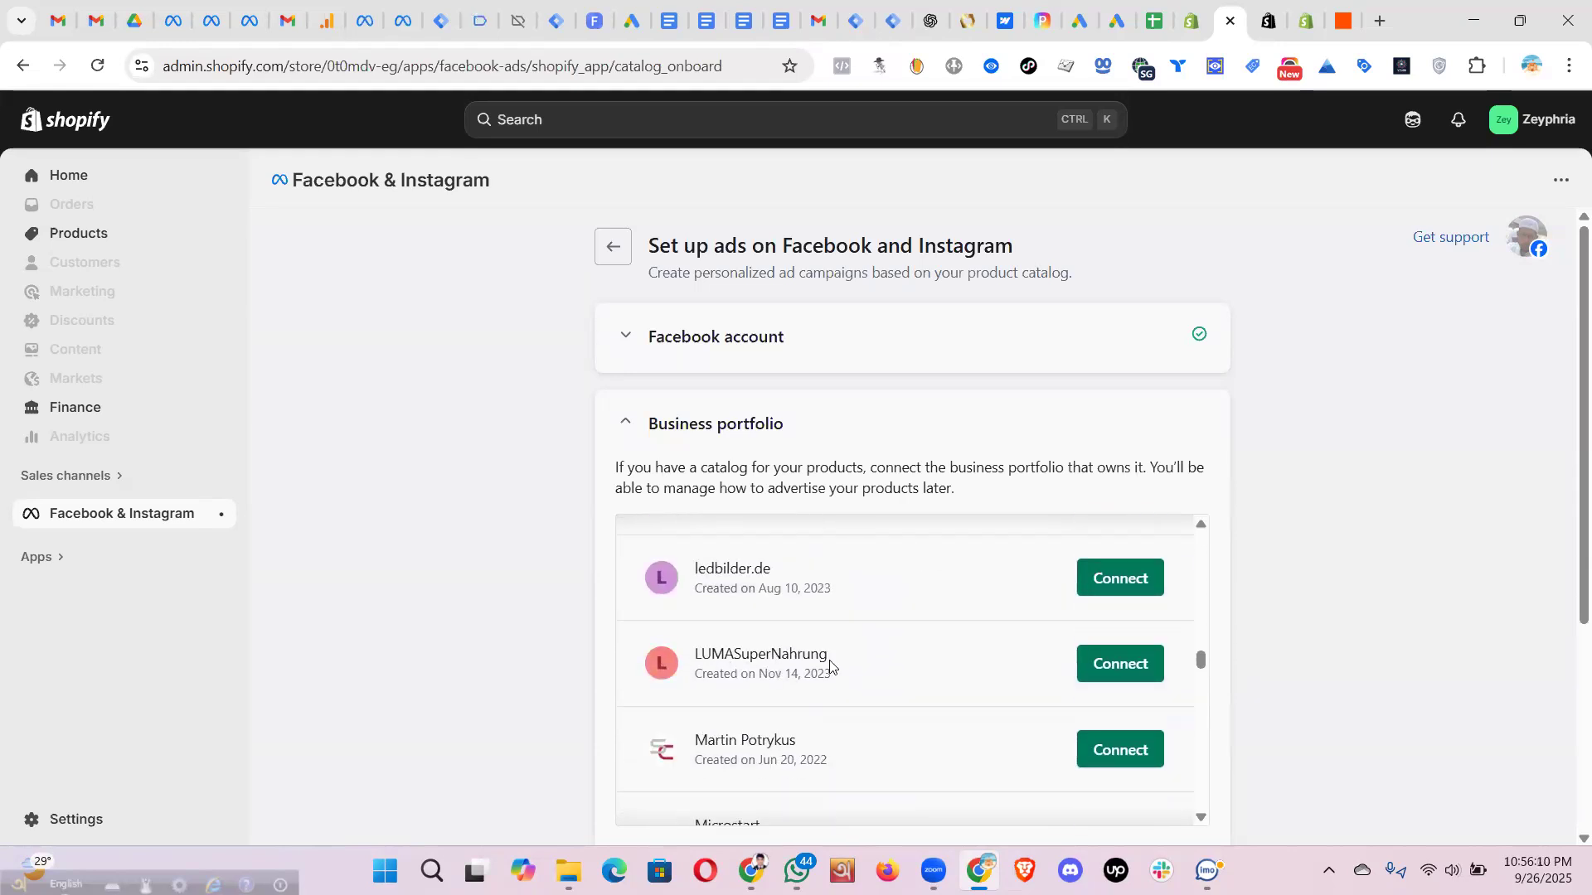
{"action": "left_click_drag", "start_coordinate": [829, 663], "coordinate": [695, 655]}
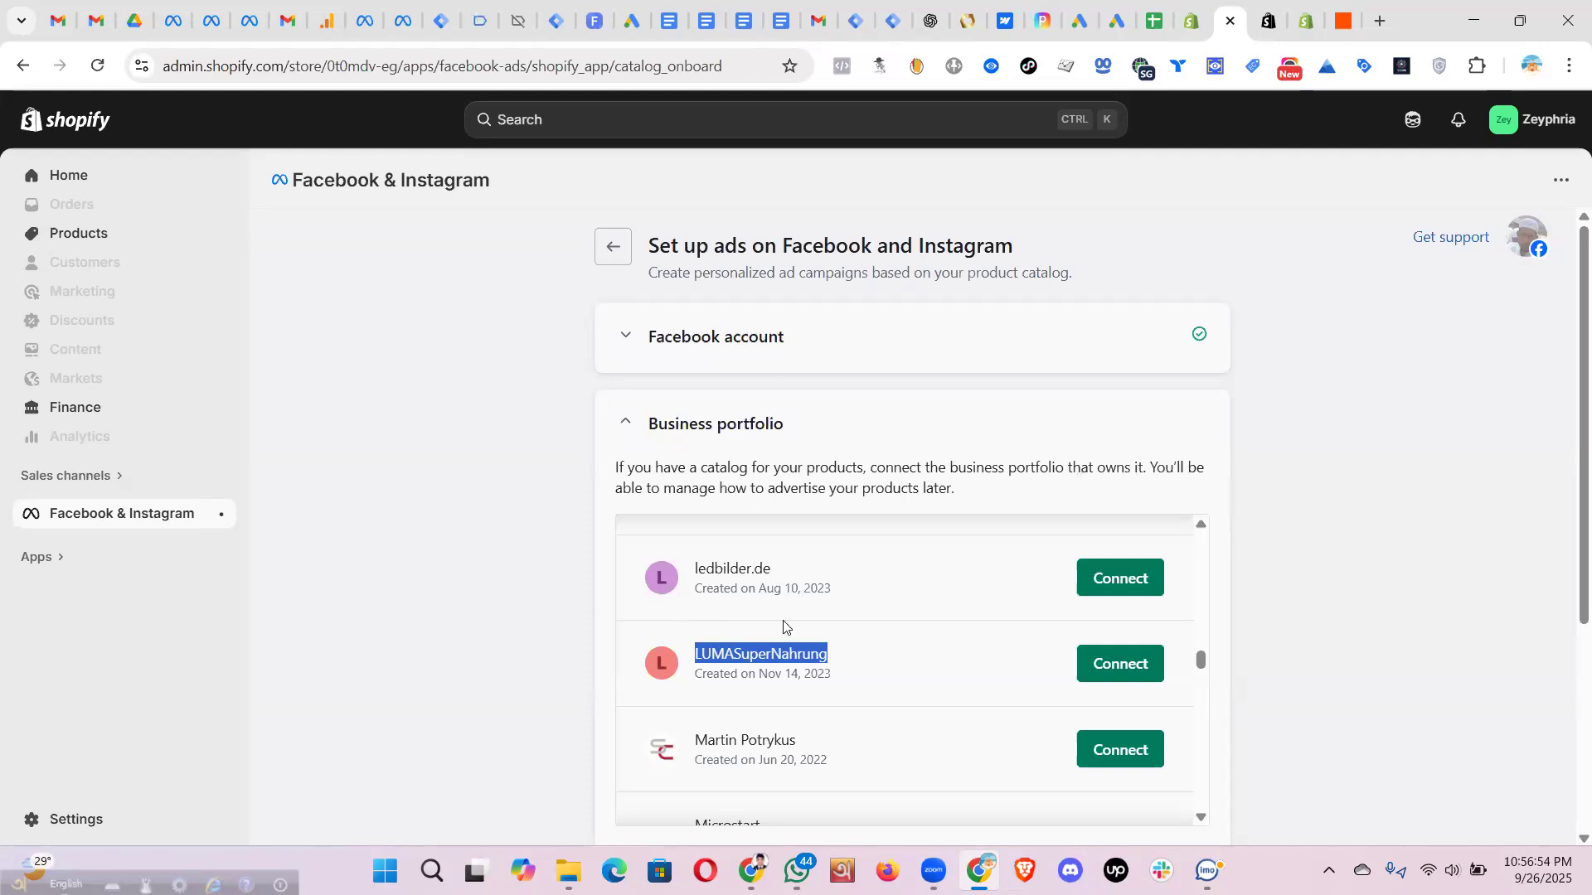
- Connect the LUMASuperNahrung business portfolio and enable data sharing to open its preferences
{"action": "scroll", "coordinate": [788, 630], "scroll_direction": "down", "scroll_amount": 1}
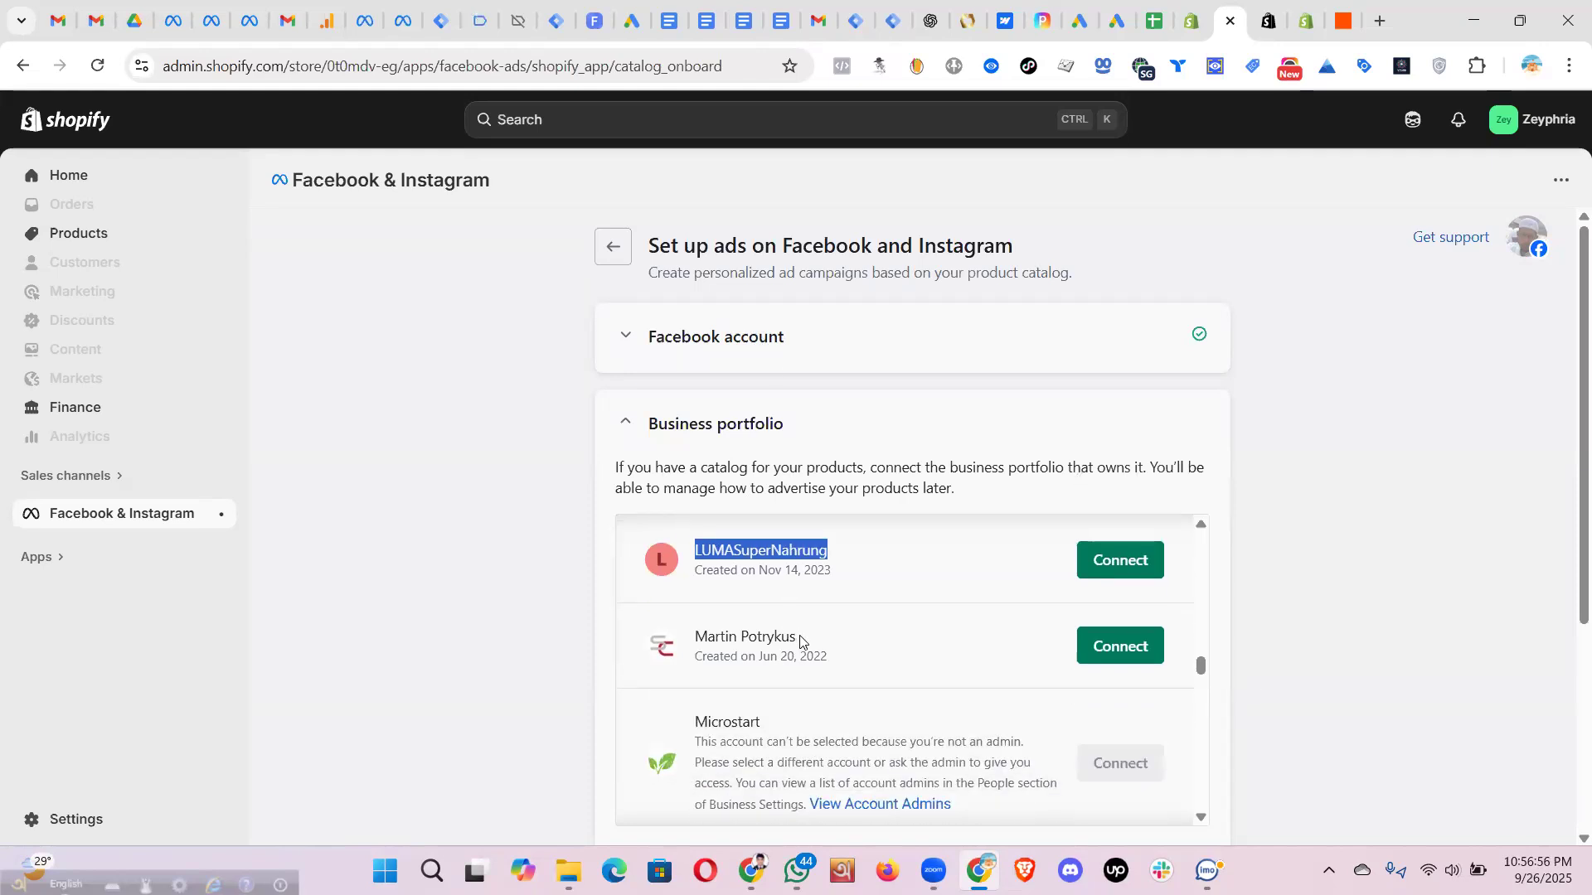
{"action": "scroll", "coordinate": [800, 642], "scroll_direction": "up", "scroll_amount": 3}
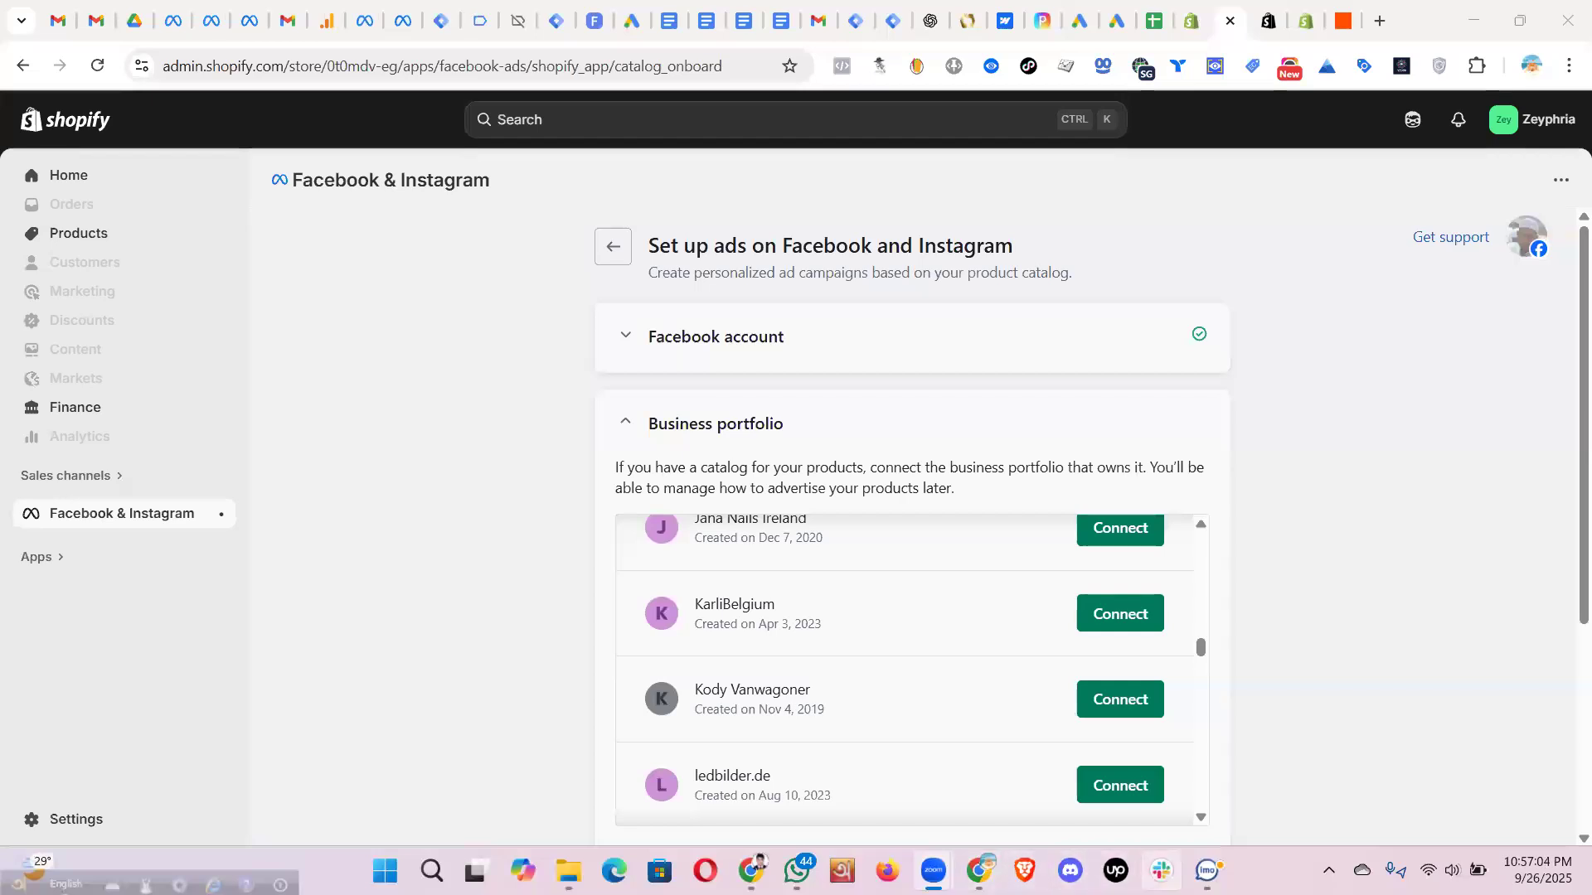
{"action": "mouse_move", "coordinate": [979, 871]}
{"action": "scroll", "coordinate": [854, 614], "scroll_direction": "down", "scroll_amount": 1}
{"action": "scroll", "coordinate": [854, 613], "scroll_direction": "down", "scroll_amount": 2}
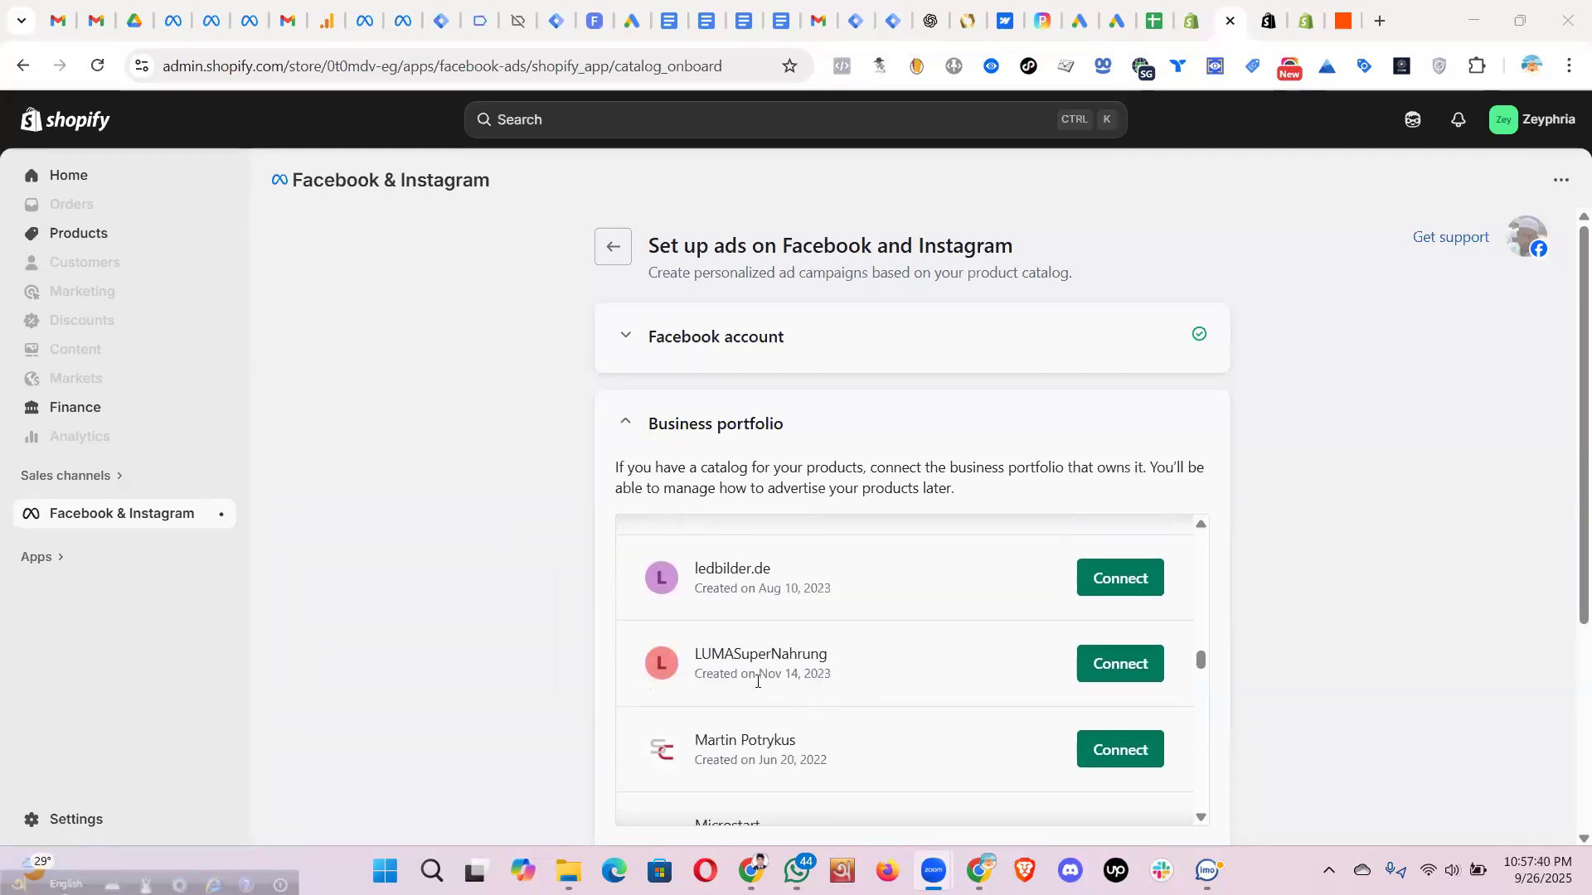
{"action": "left_click", "coordinate": [1121, 663]}
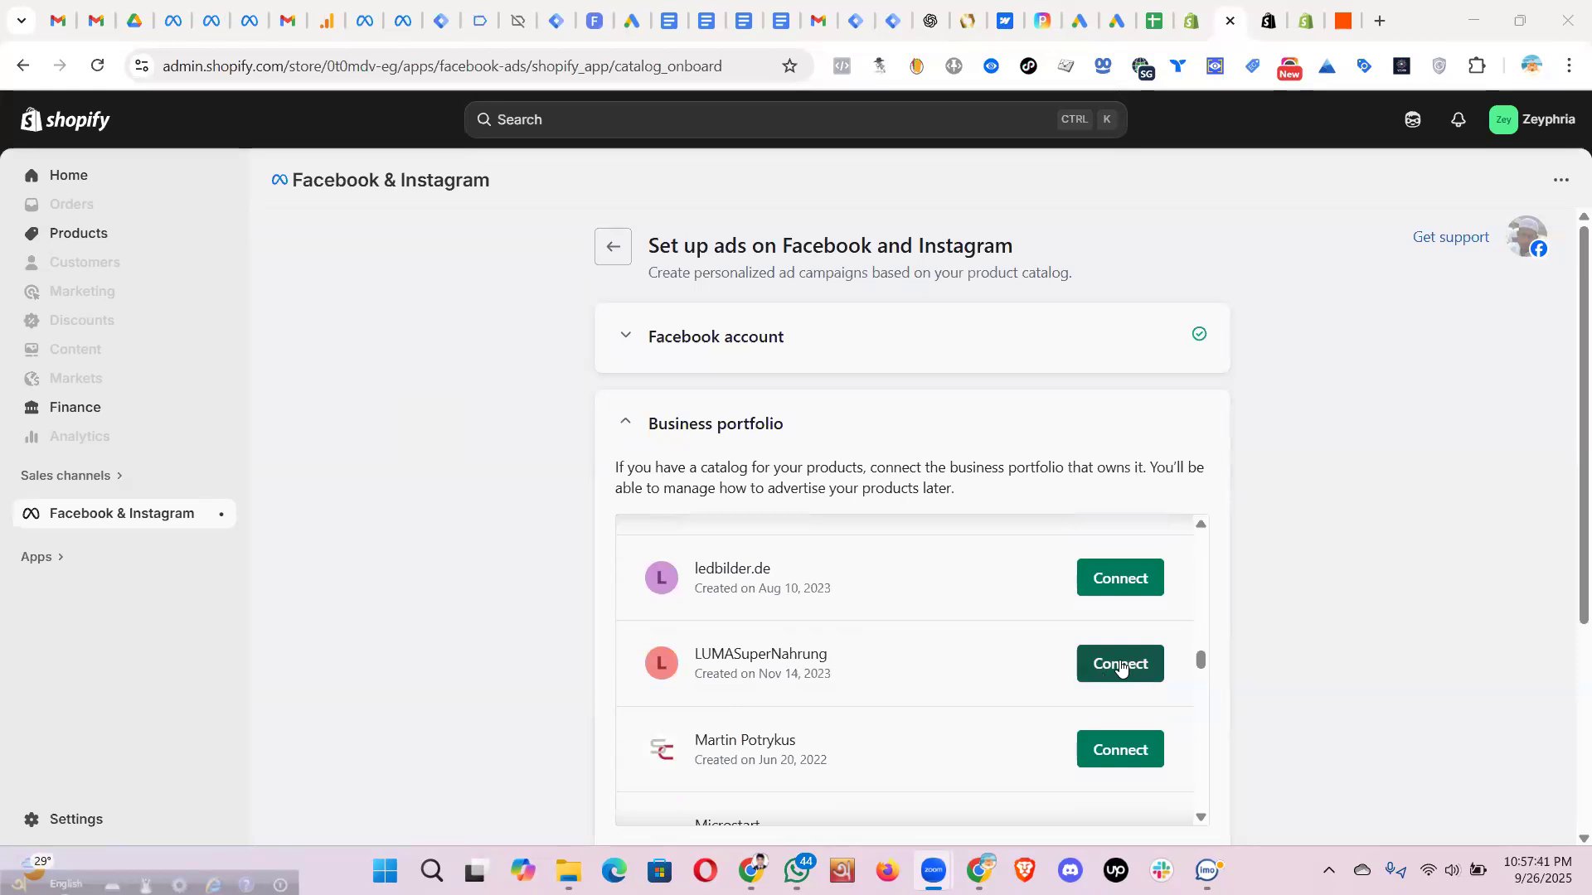
{"action": "left_click", "coordinate": [1206, 666]}
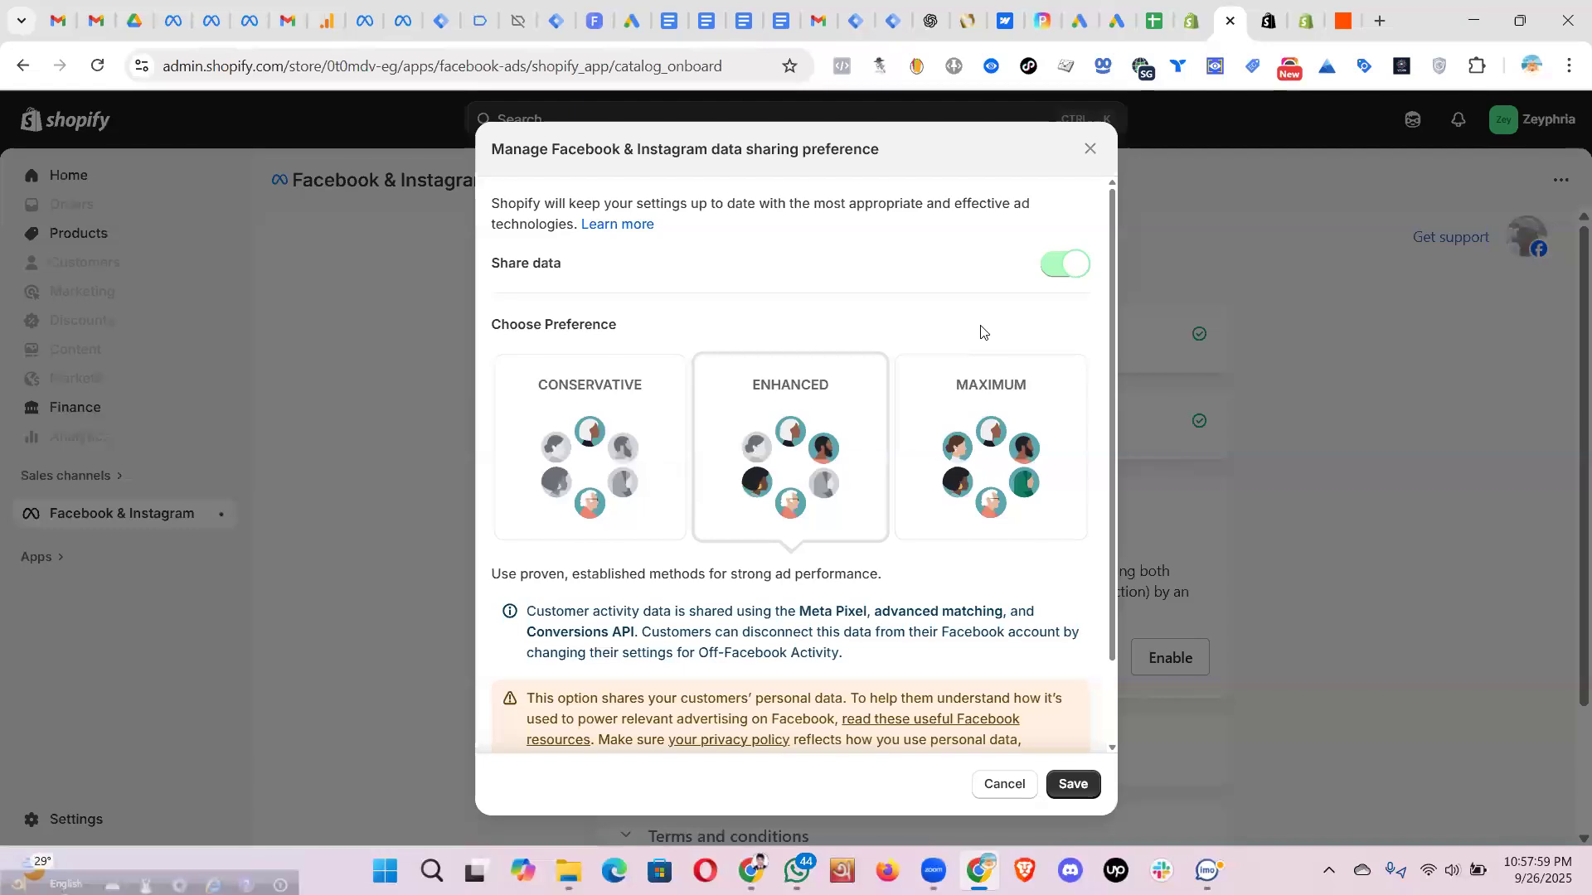
- Select Maximum data sharing, review its View details rows, and save the preference
{"action": "left_click", "coordinate": [989, 421]}
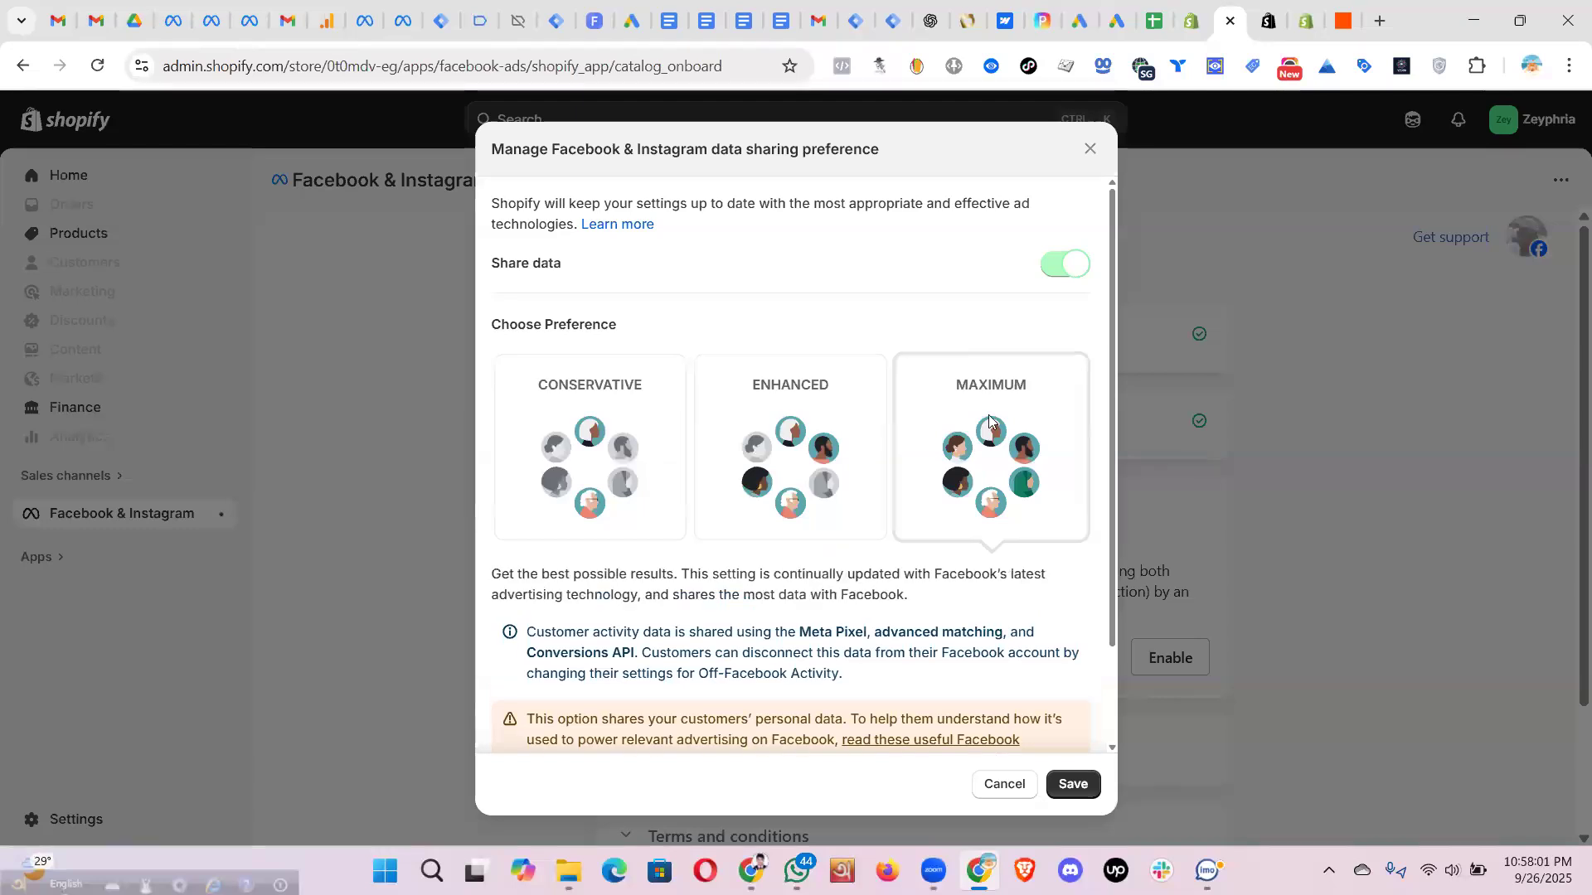
{"action": "scroll", "coordinate": [511, 717], "scroll_direction": "down", "scroll_amount": 2}
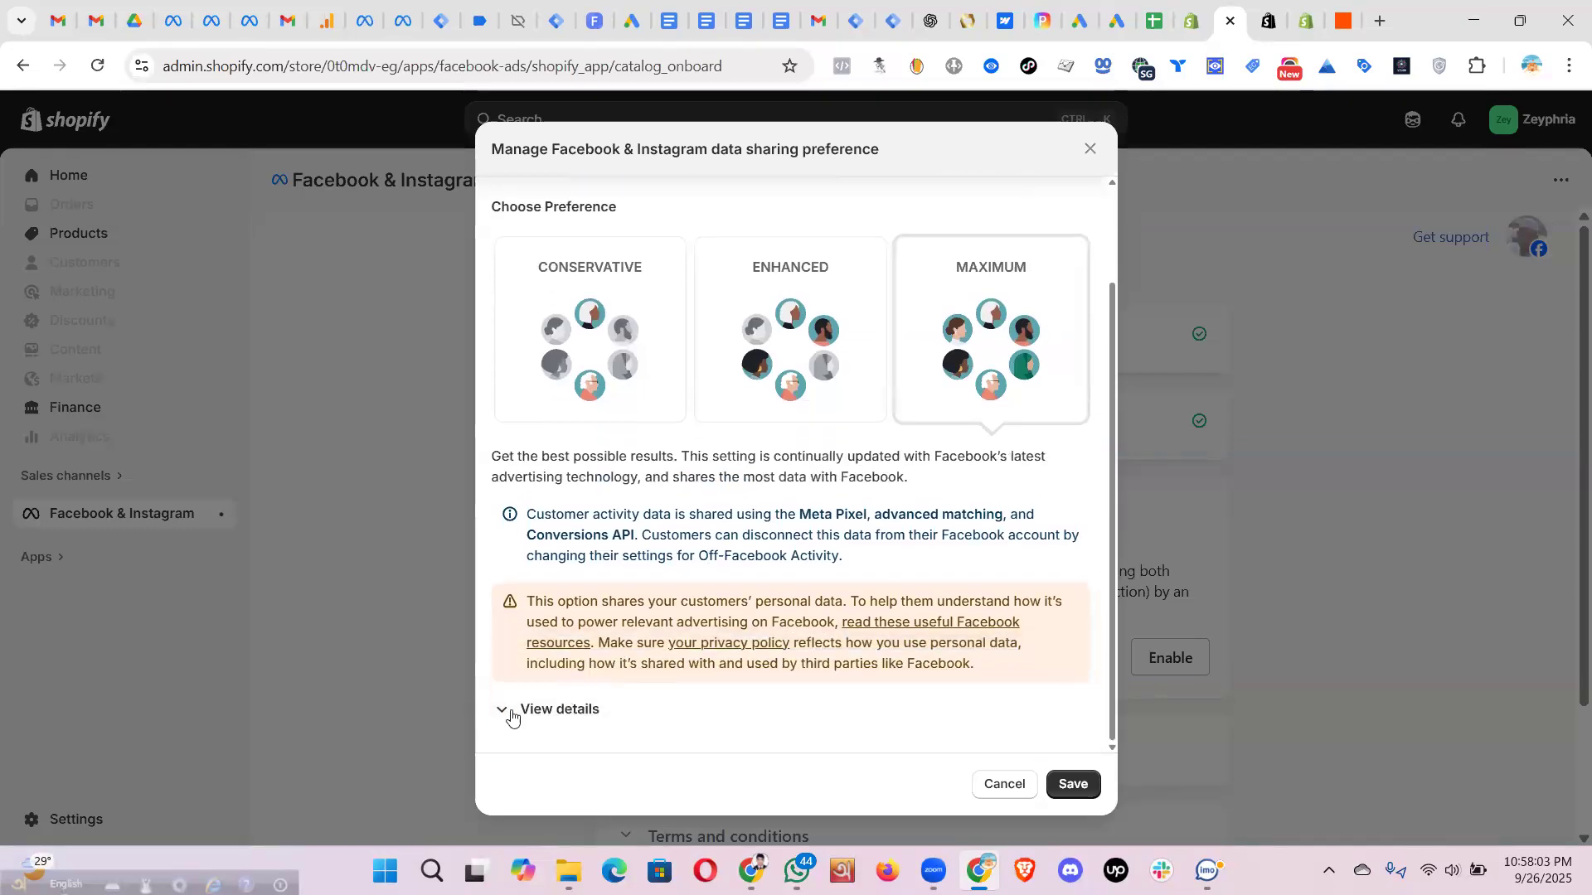
{"action": "left_click", "coordinate": [512, 713]}
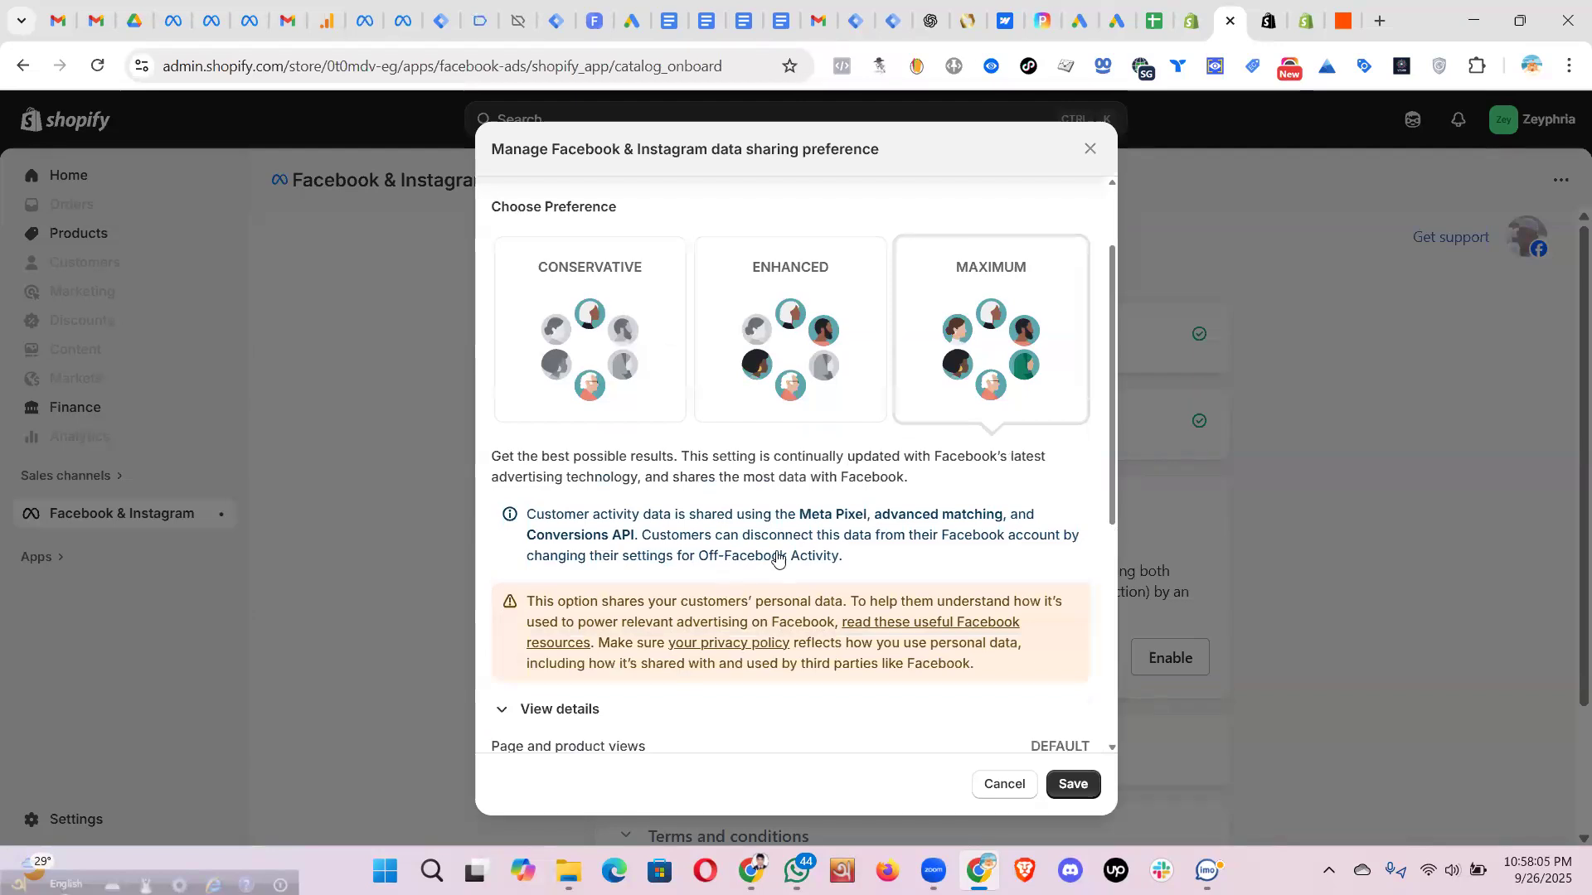
{"action": "scroll", "coordinate": [778, 557], "scroll_direction": "down", "scroll_amount": 5}
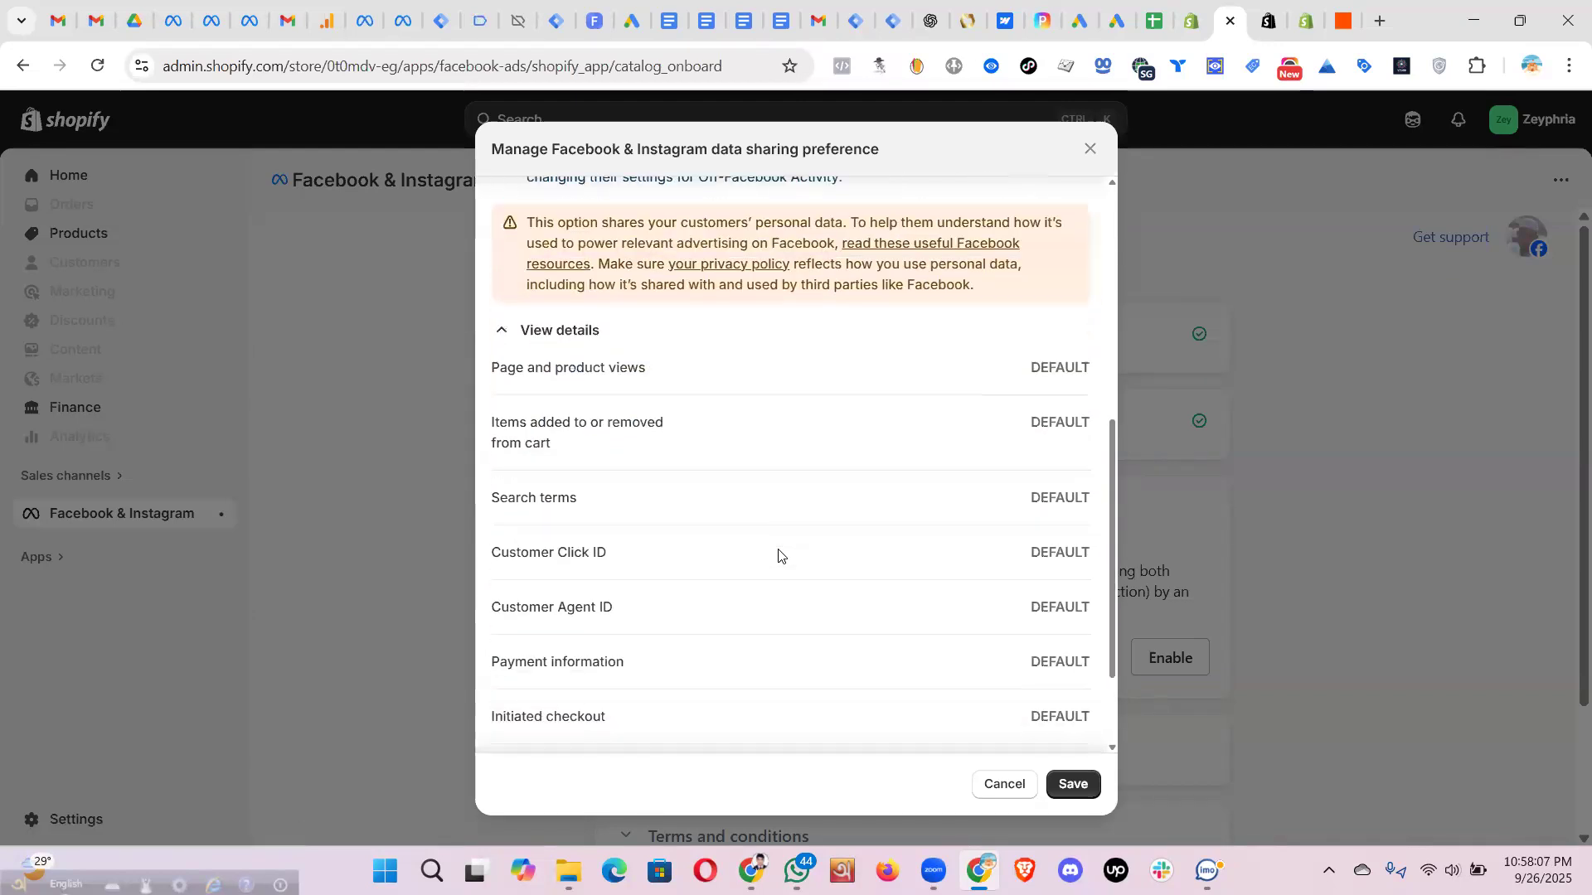
{"action": "scroll", "coordinate": [778, 557], "scroll_direction": "down", "scroll_amount": 2}
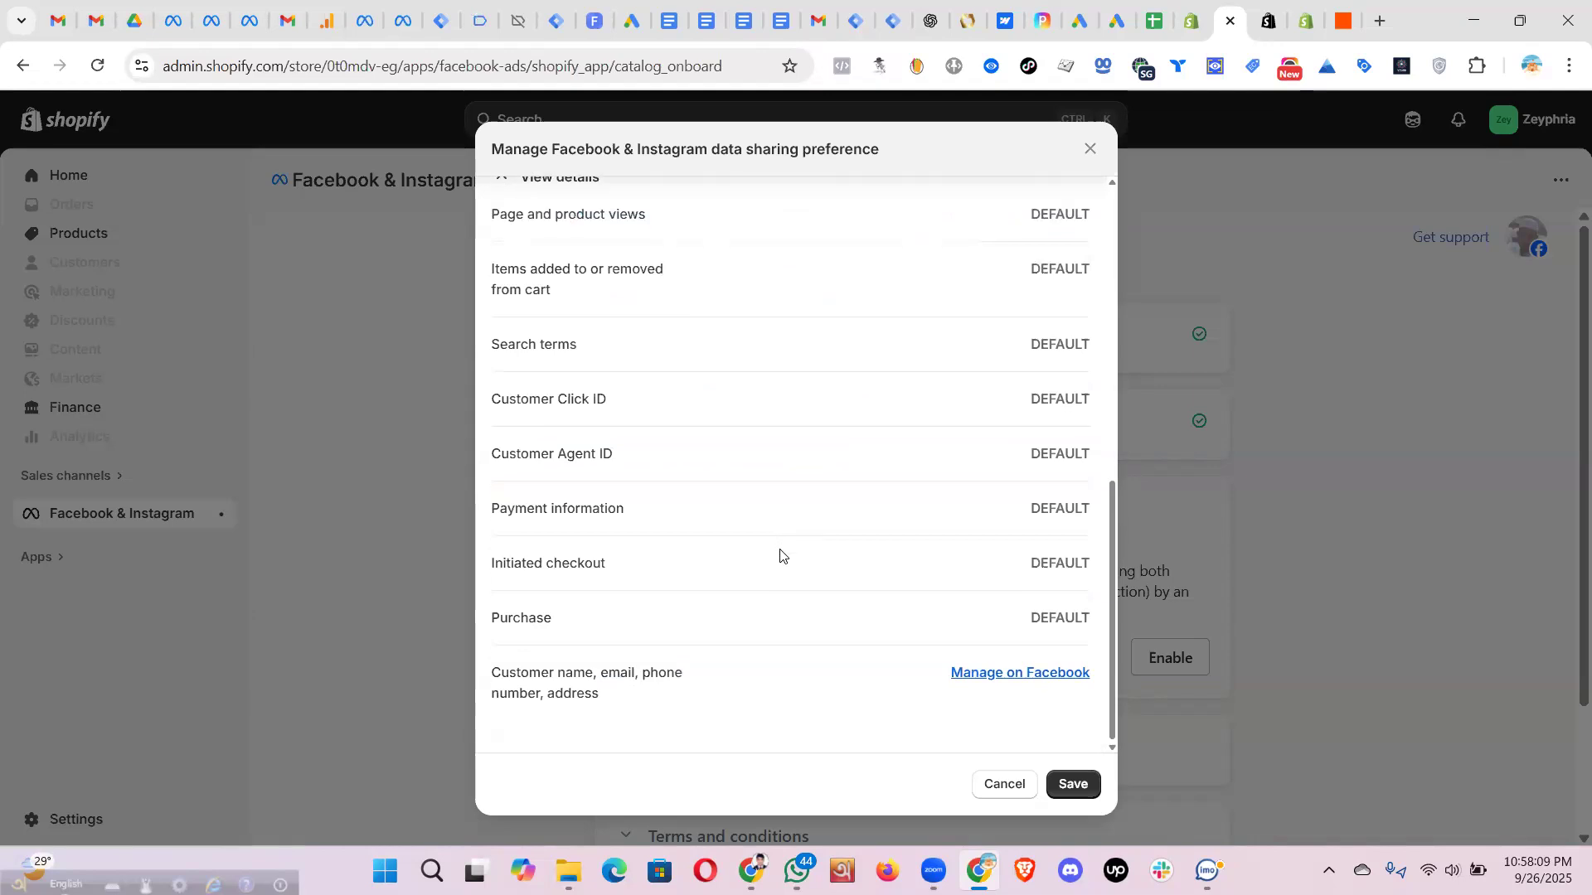
{"action": "scroll", "coordinate": [523, 492], "scroll_direction": "up", "scroll_amount": 3}
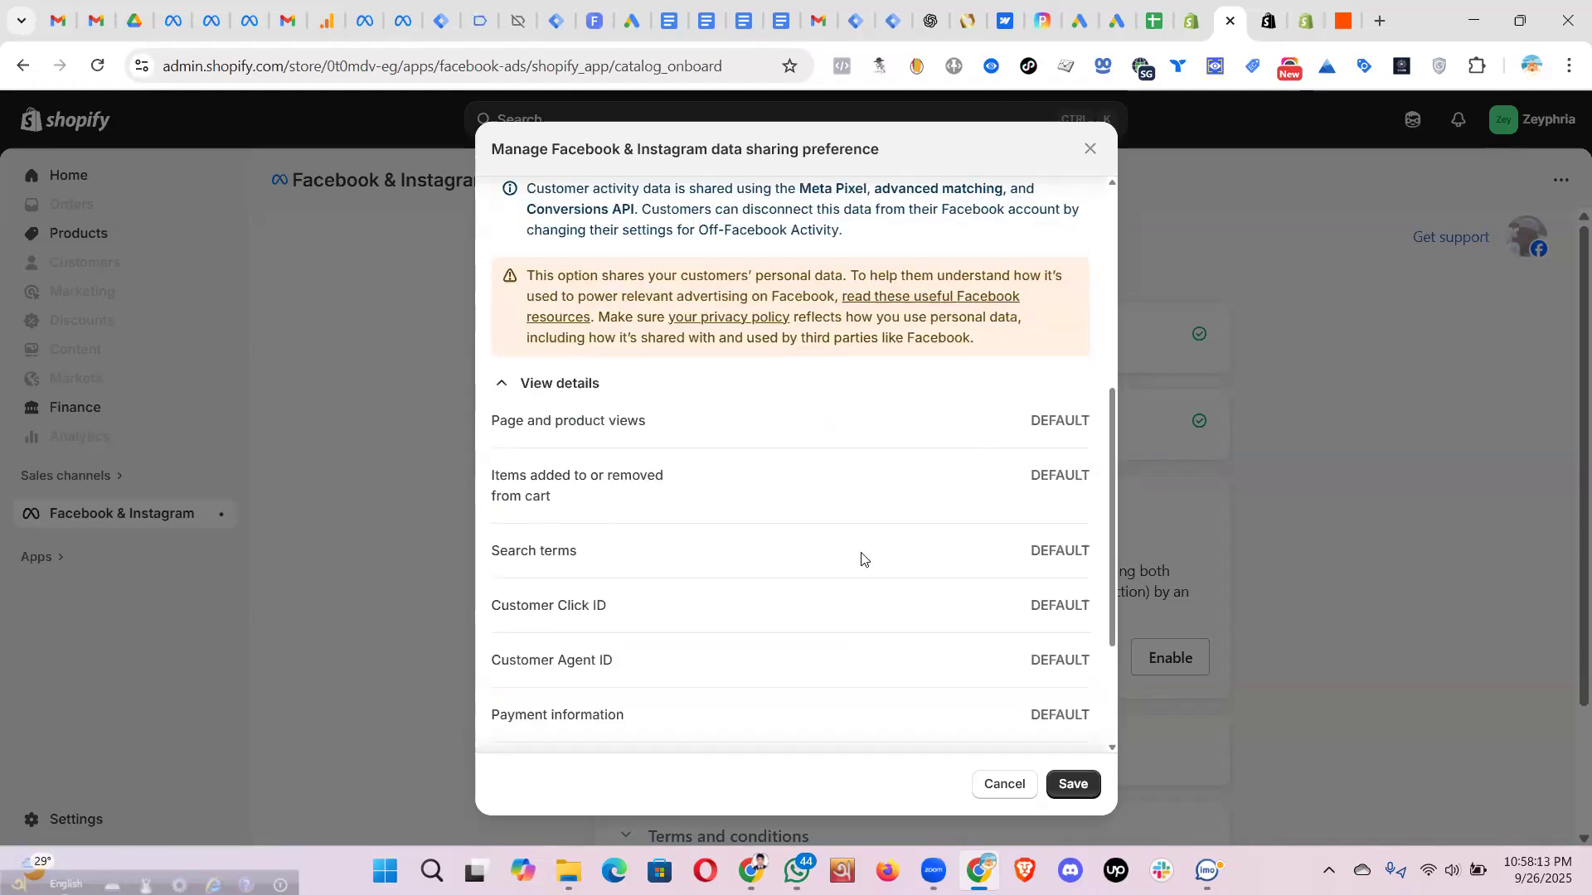
{"action": "scroll", "coordinate": [547, 523], "scroll_direction": "down", "scroll_amount": 1}
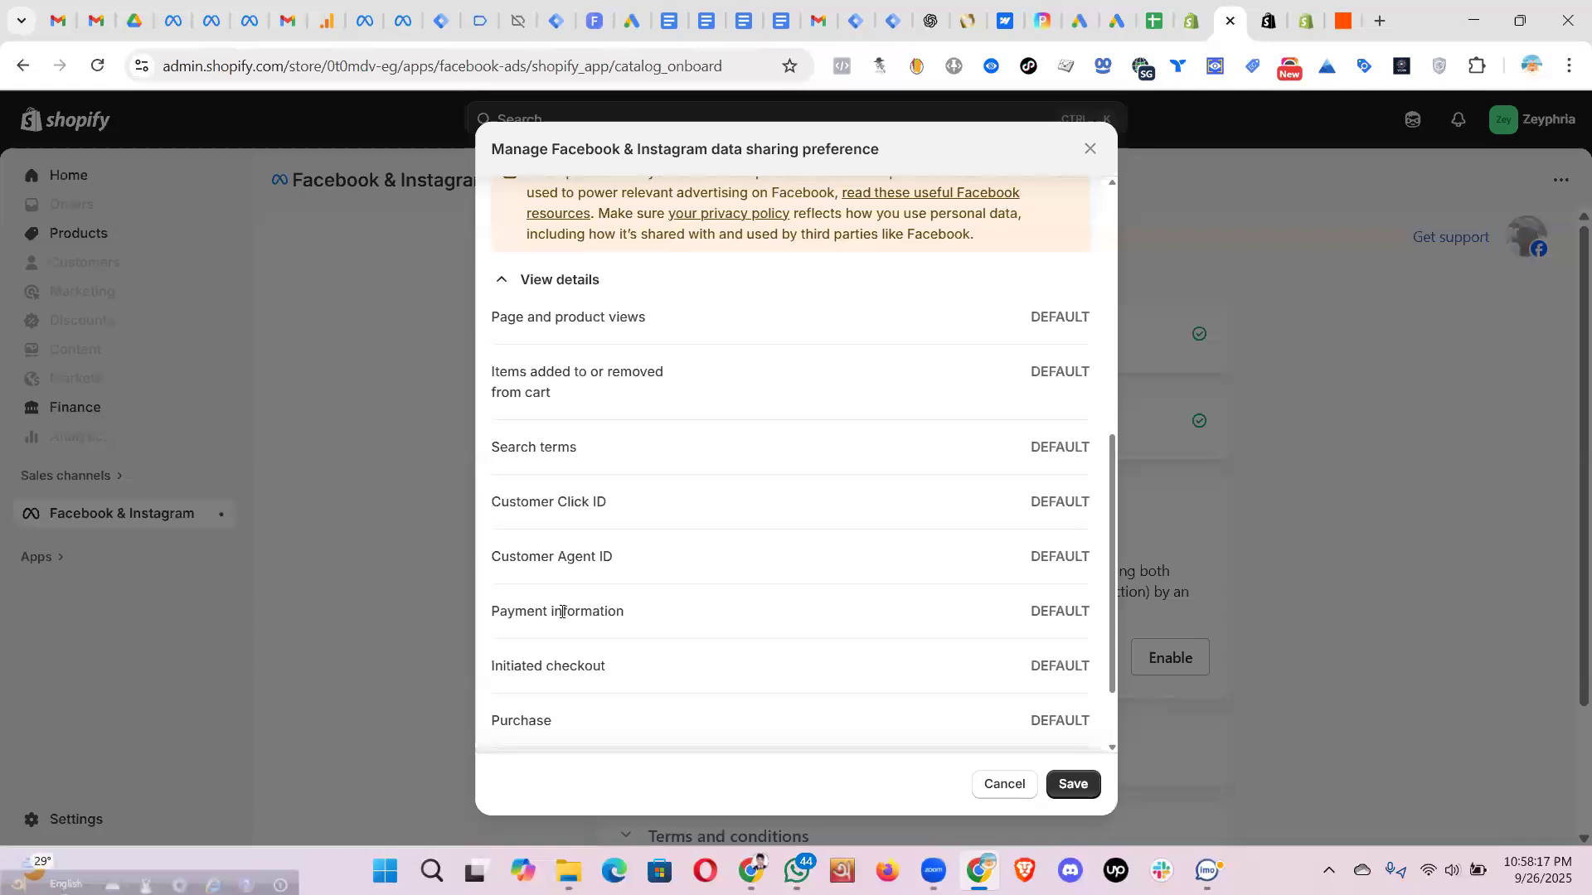
{"action": "scroll", "coordinate": [630, 572], "scroll_direction": "down", "scroll_amount": 2}
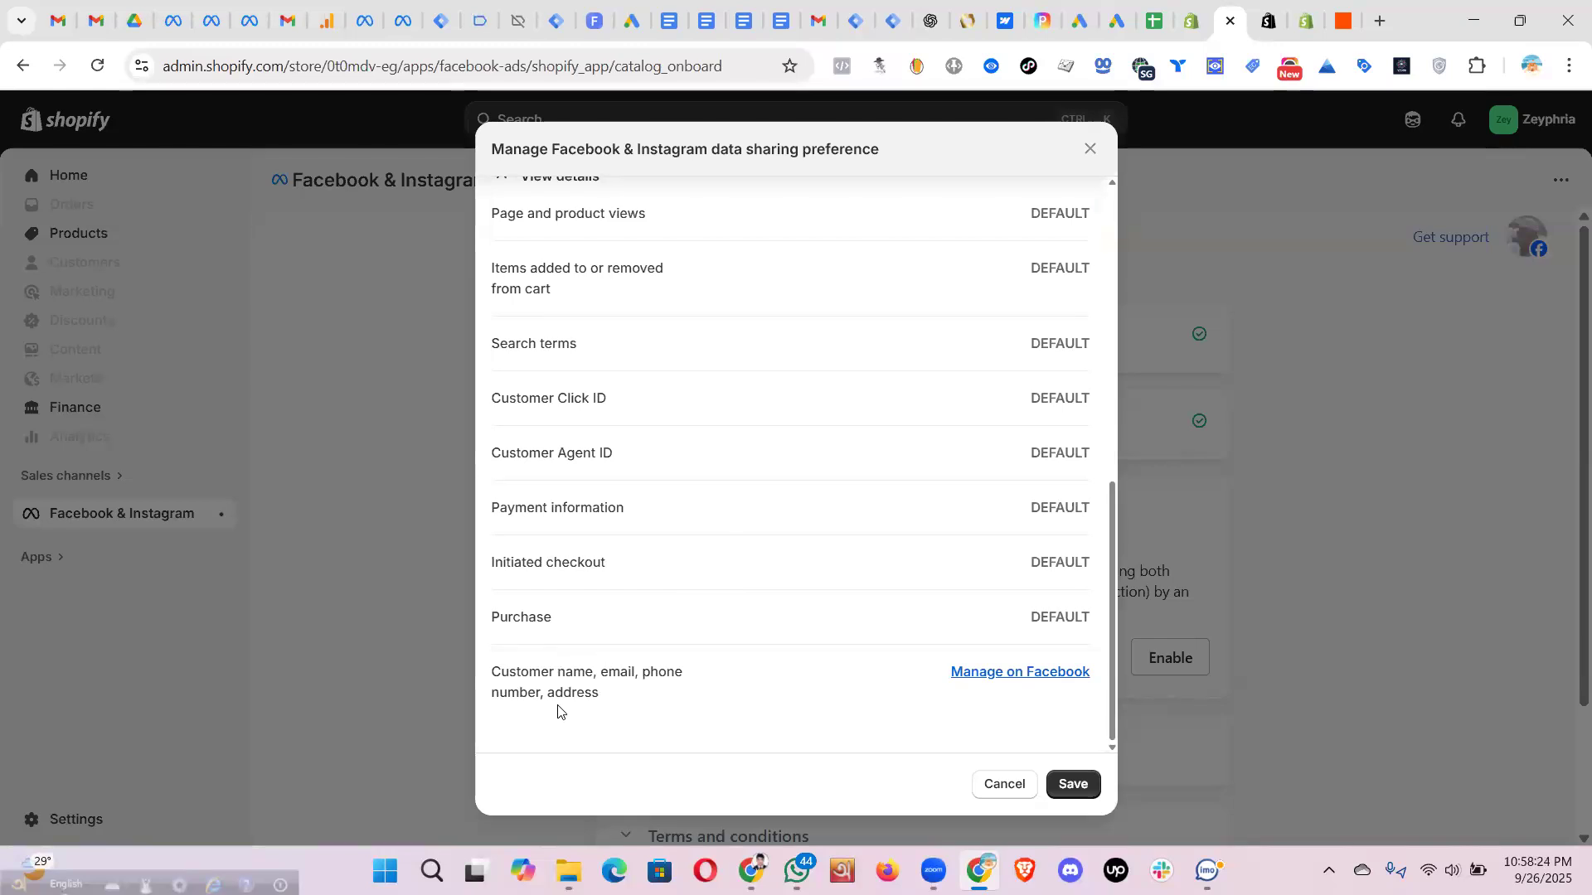
{"action": "scroll", "coordinate": [697, 616], "scroll_direction": "up", "scroll_amount": 4}
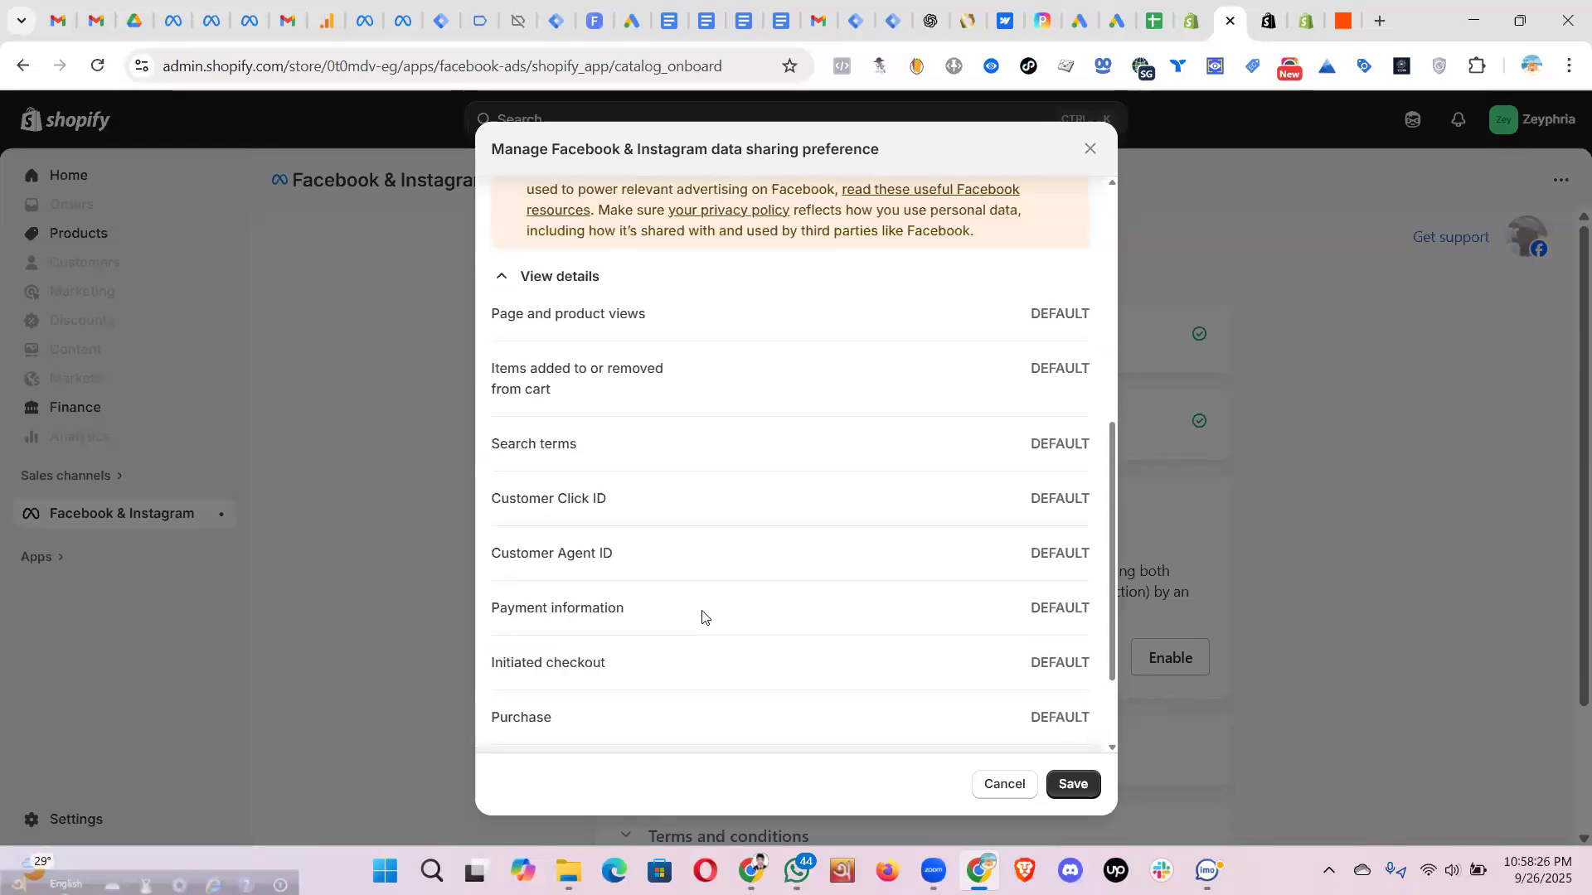
{"action": "scroll", "coordinate": [765, 543], "scroll_direction": "down", "scroll_amount": 4}
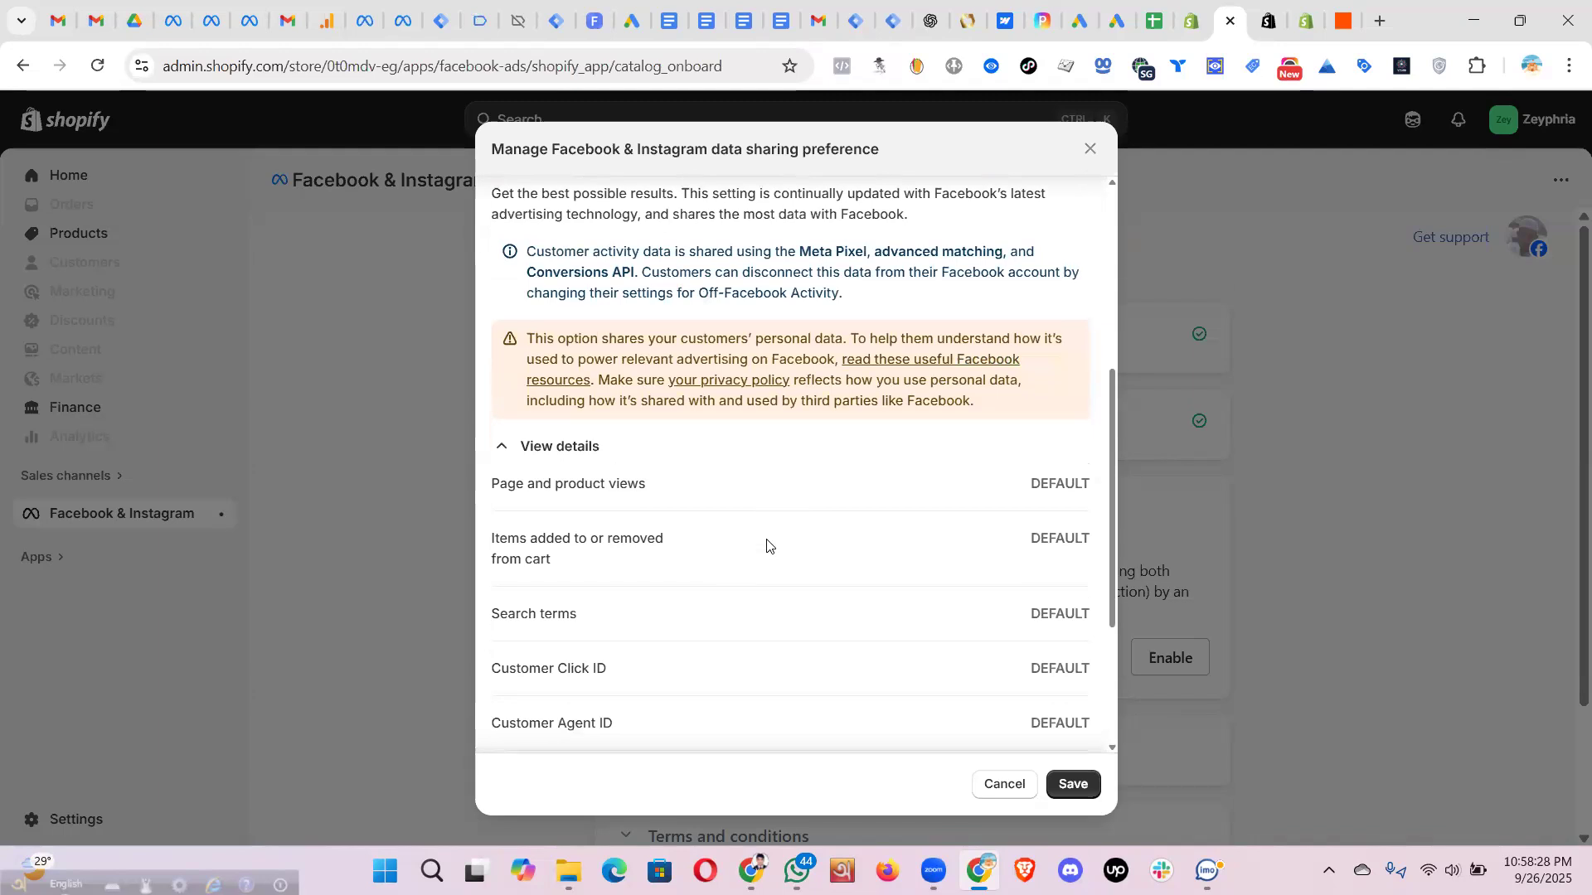
{"action": "left_click", "coordinate": [1075, 783]}
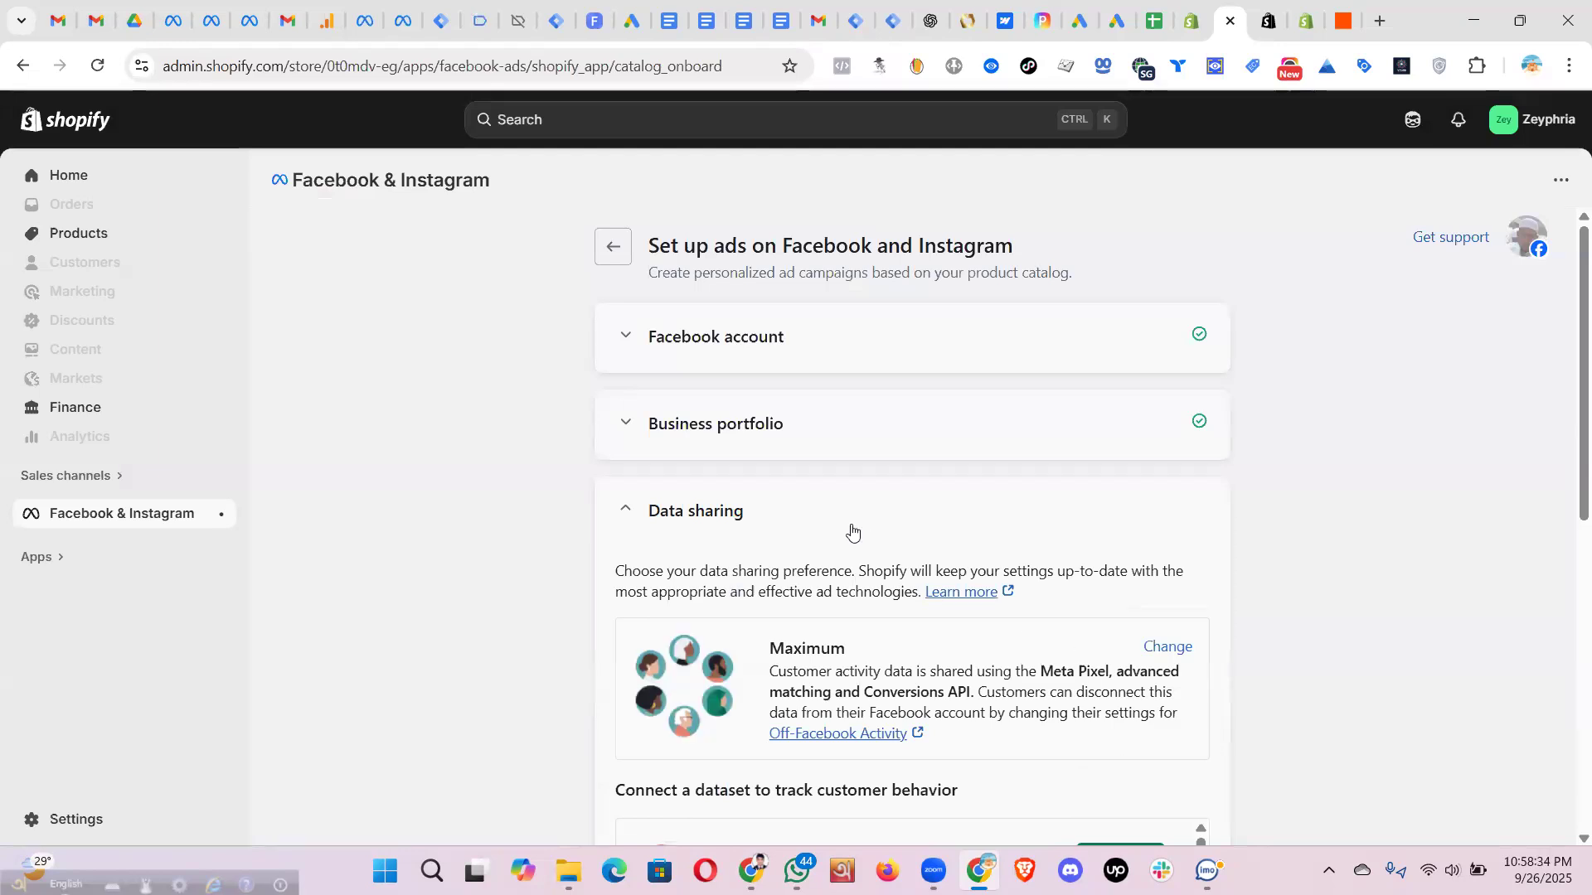
- Browse the dataset Connect list, then switch to the WG188 test events in Events Manager
{"action": "scroll", "coordinate": [837, 481], "scroll_direction": "down", "scroll_amount": 1}
{"action": "scroll", "coordinate": [837, 480], "scroll_direction": "down", "scroll_amount": 1}
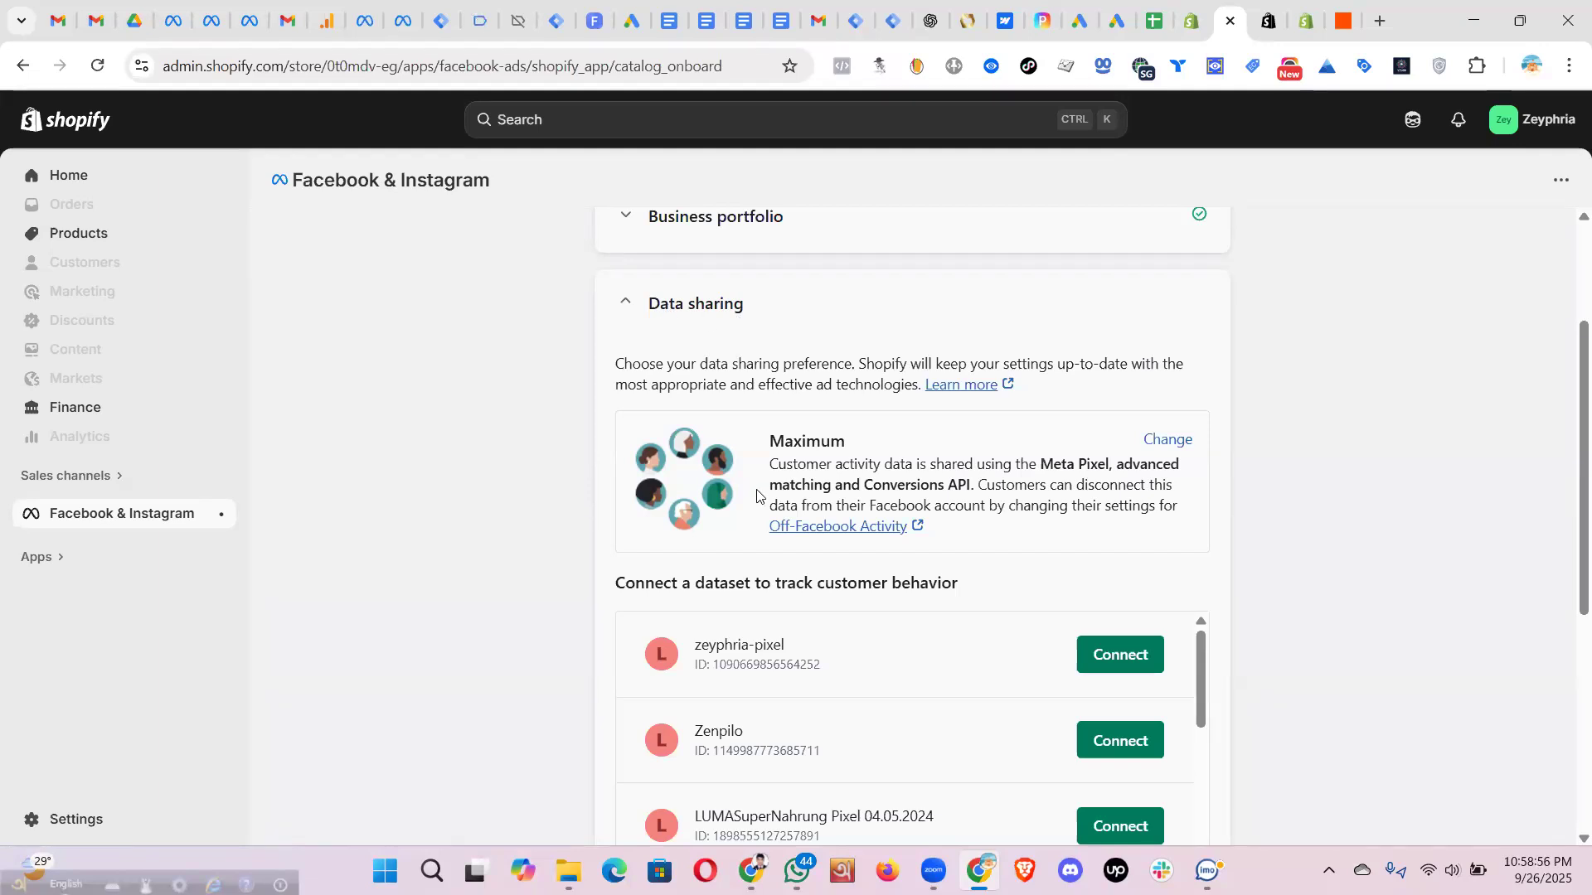
{"action": "scroll", "coordinate": [757, 496], "scroll_direction": "down", "scroll_amount": 2}
{"action": "scroll", "coordinate": [659, 173], "scroll_direction": "up", "scroll_amount": 2}
{"action": "left_click", "coordinate": [243, 22]}
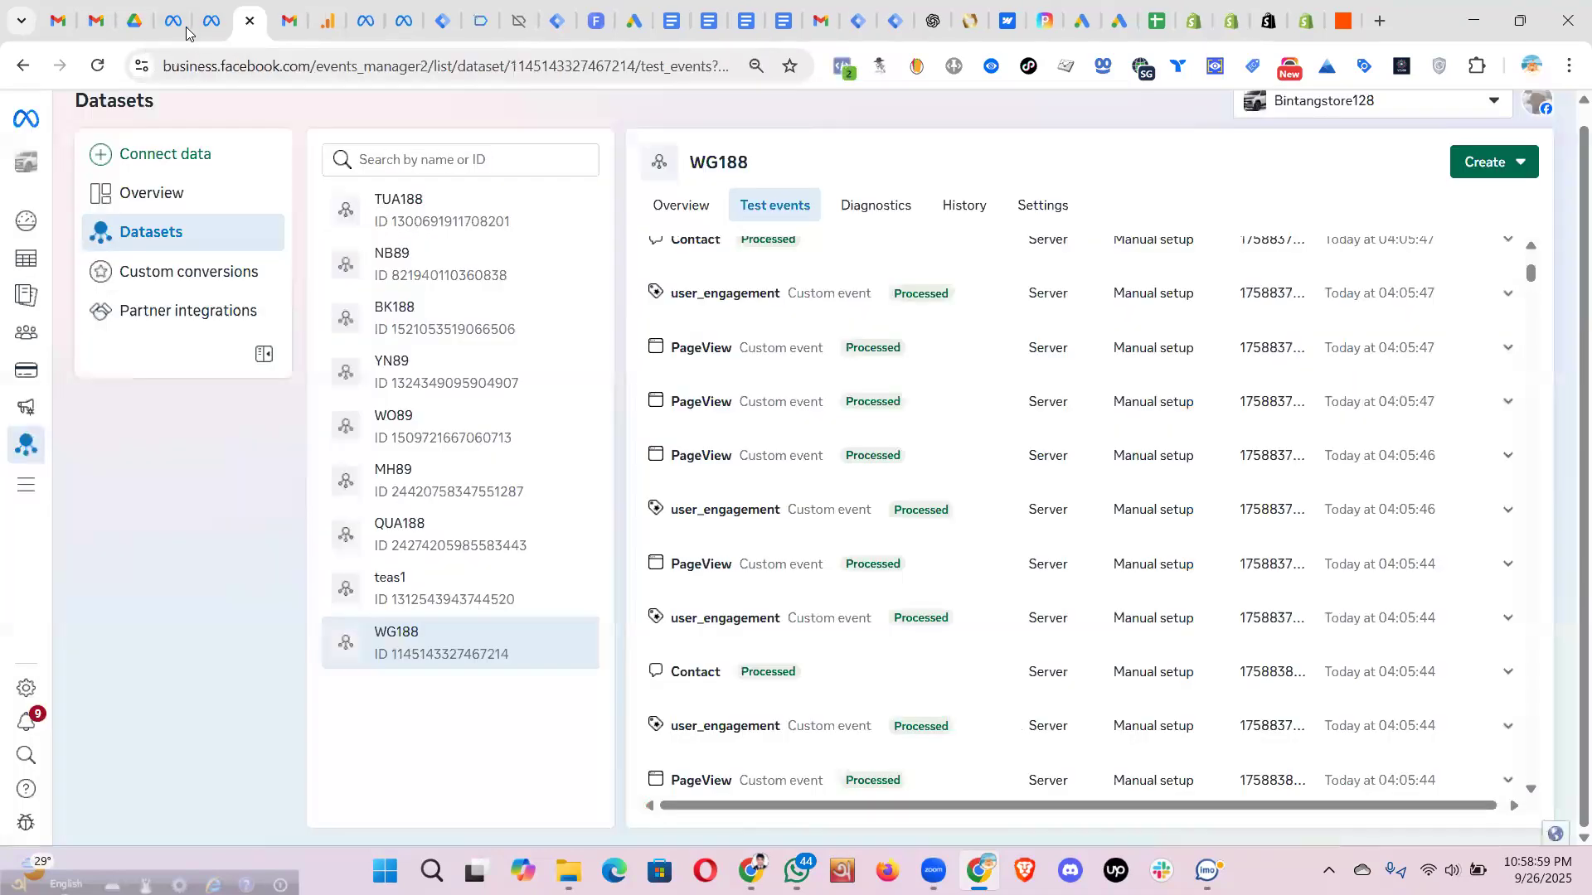
- Open the Dataset Assets settings and highlight the LUMASuperNahrung portfolio name
{"action": "left_click", "coordinate": [176, 24]}
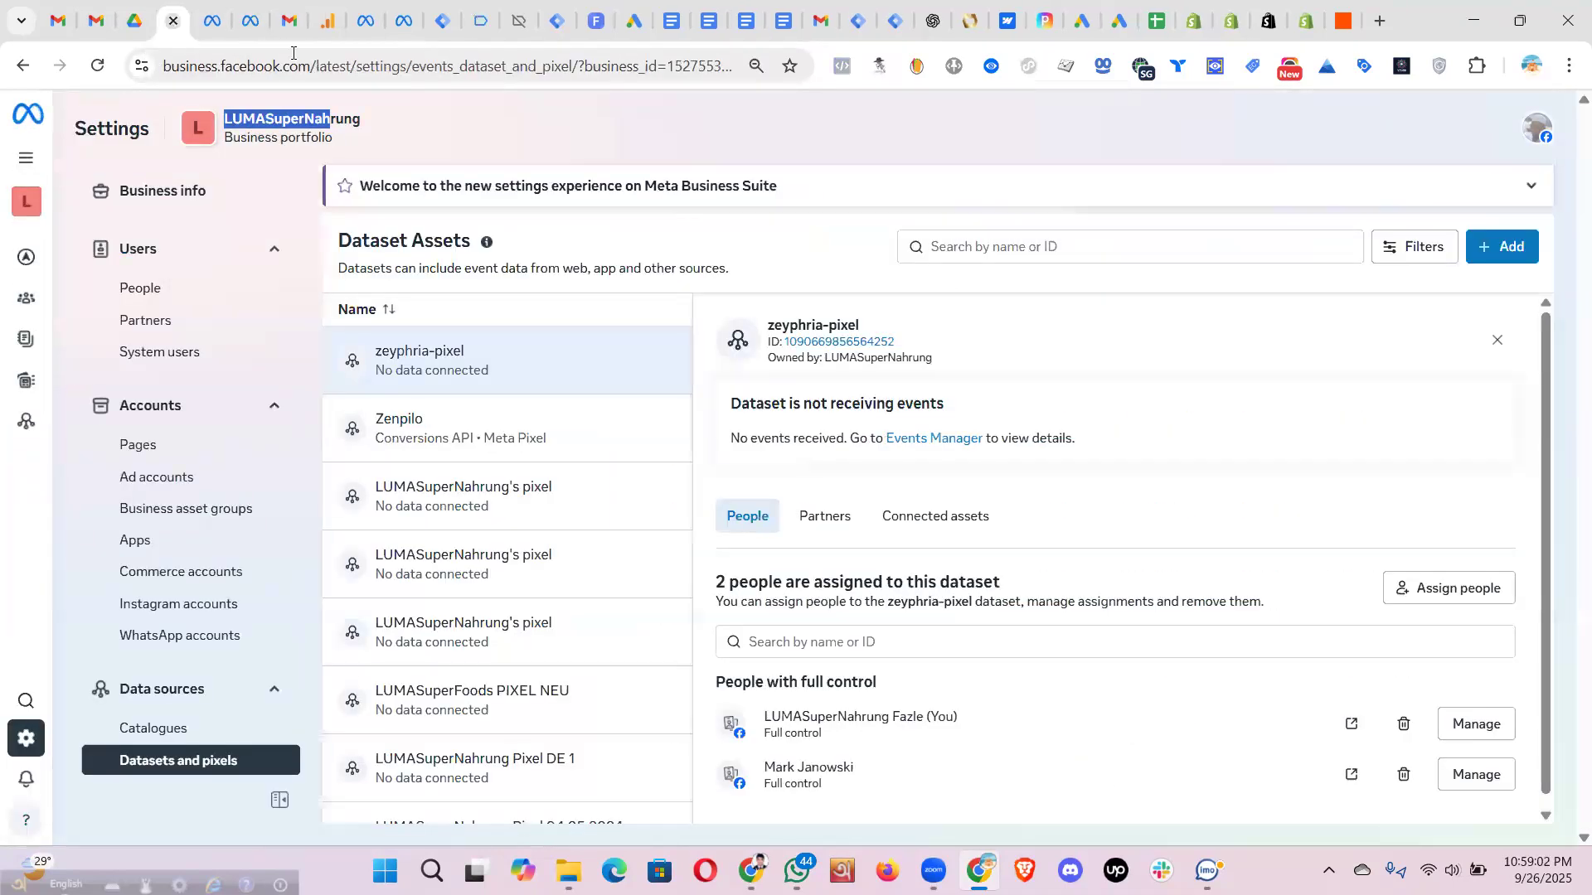
{"action": "left_click", "coordinate": [381, 129]}
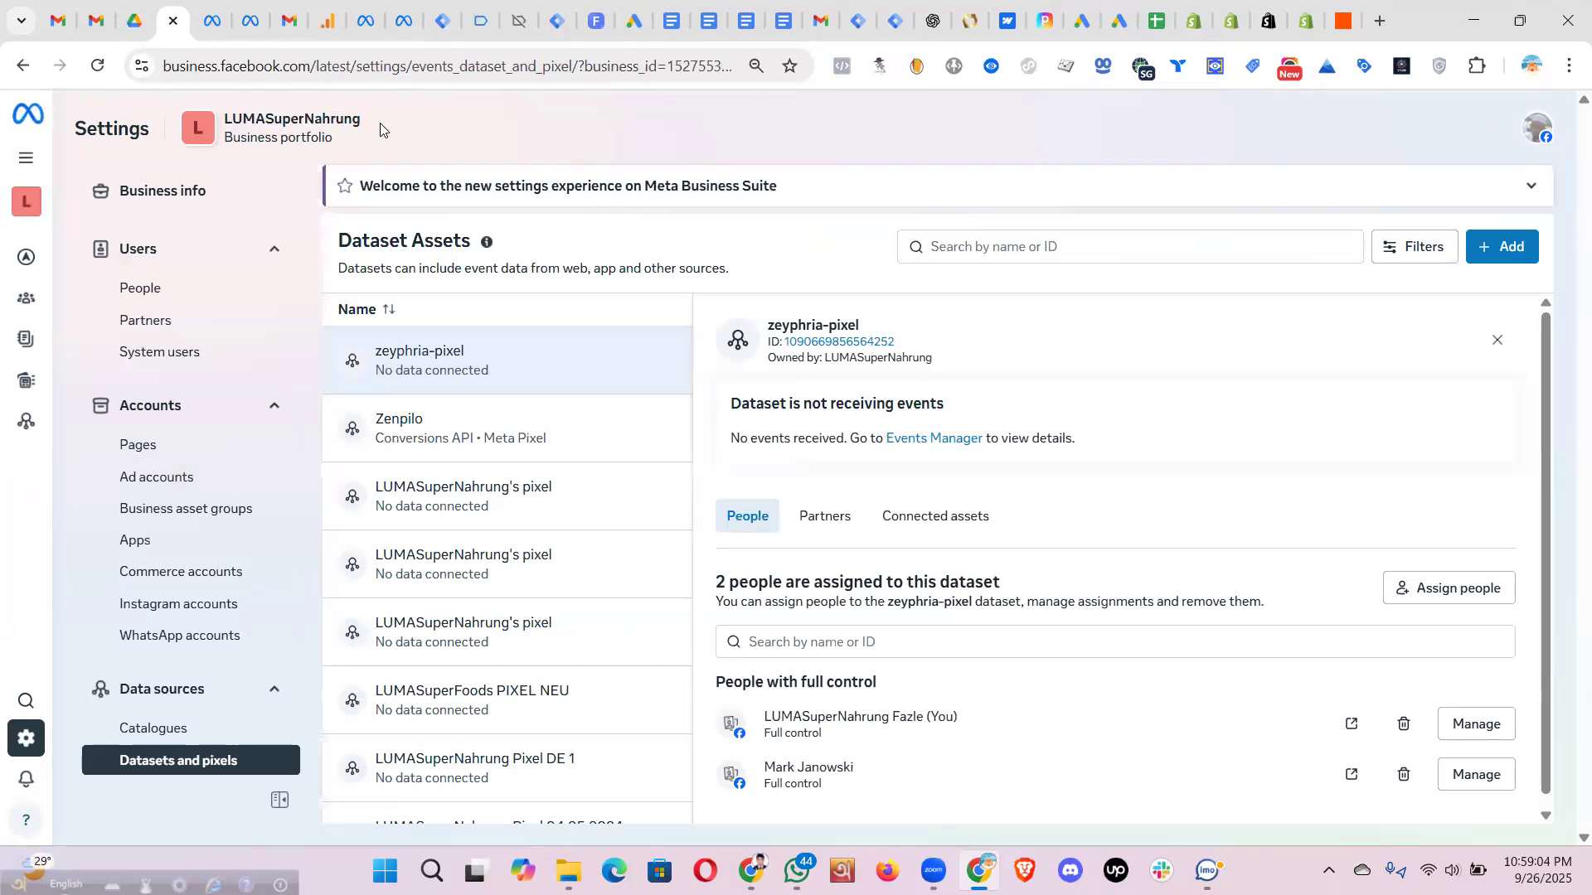
{"action": "left_click_drag", "start_coordinate": [380, 124], "coordinate": [230, 111]}
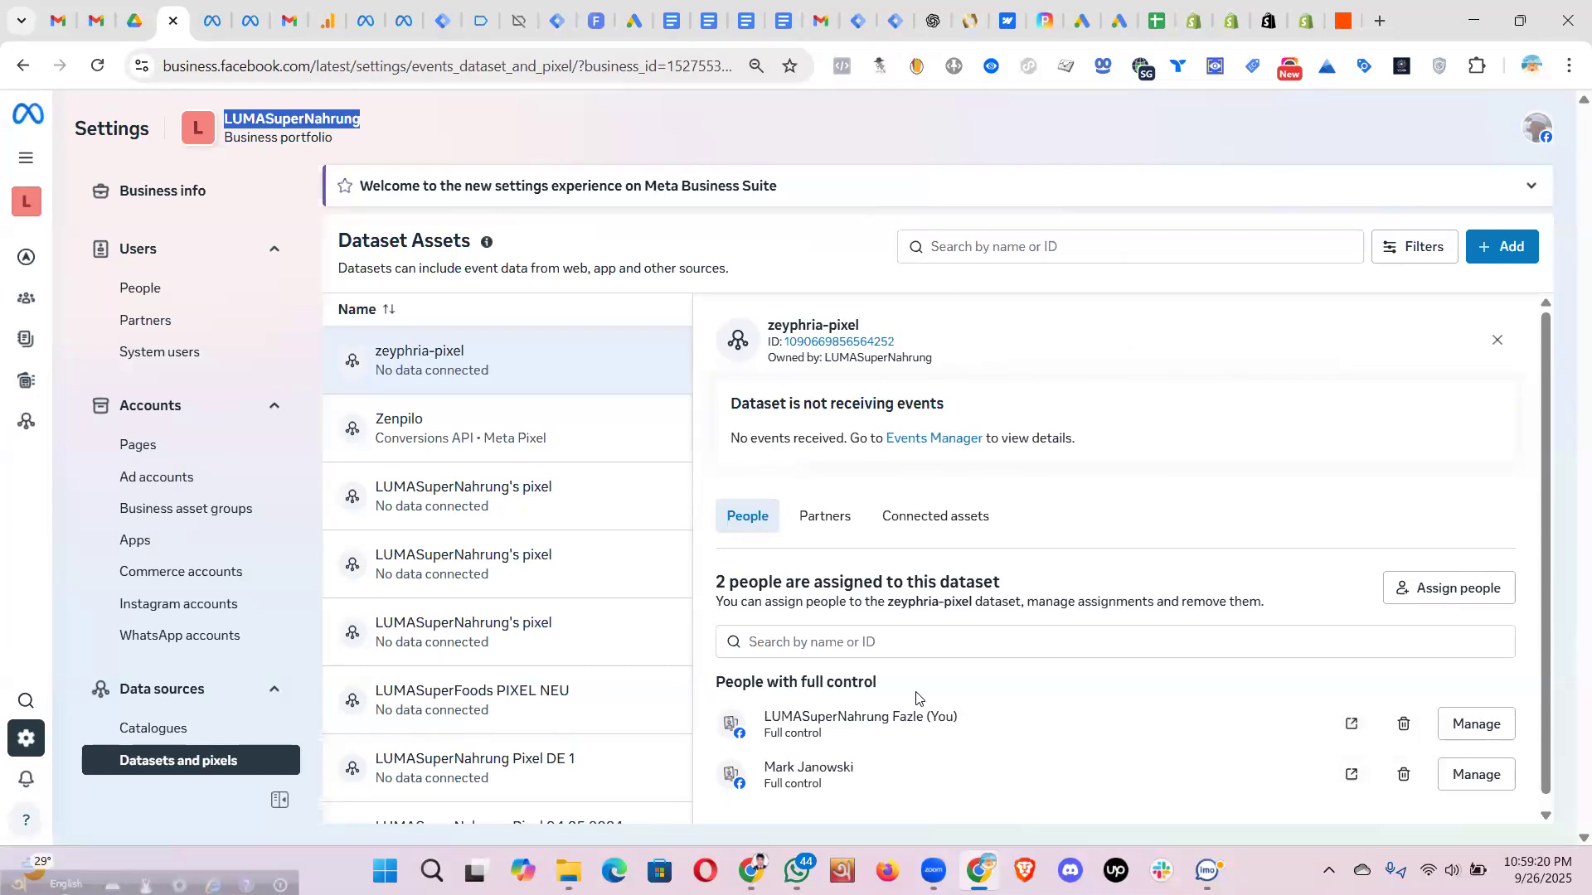
{"action": "left_click", "coordinate": [439, 135]}
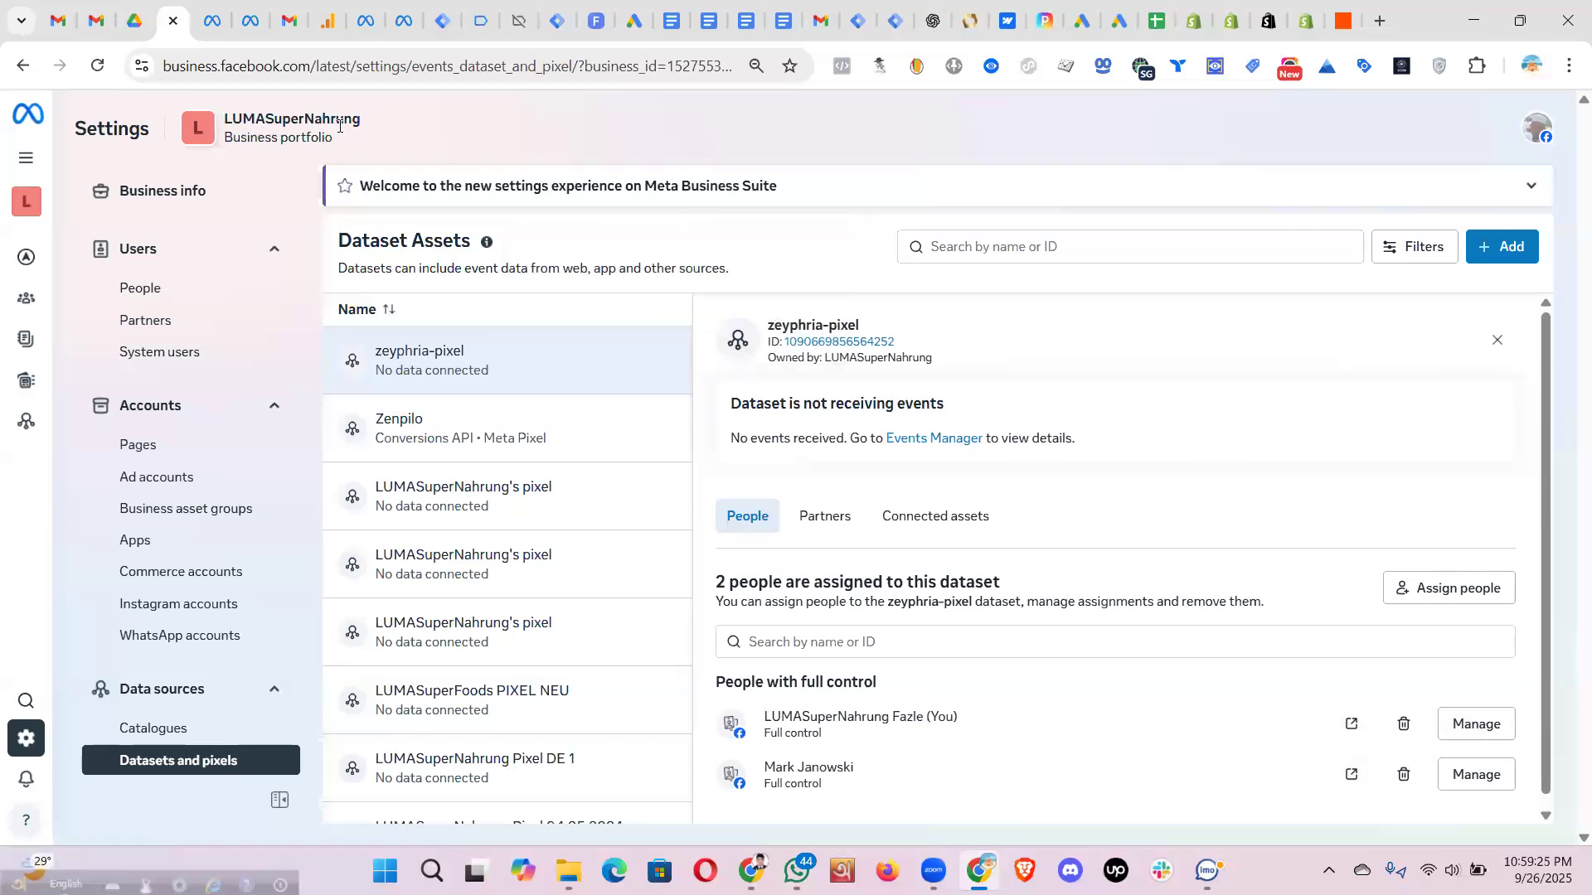
{"action": "left_click_drag", "start_coordinate": [364, 119], "coordinate": [226, 111]}
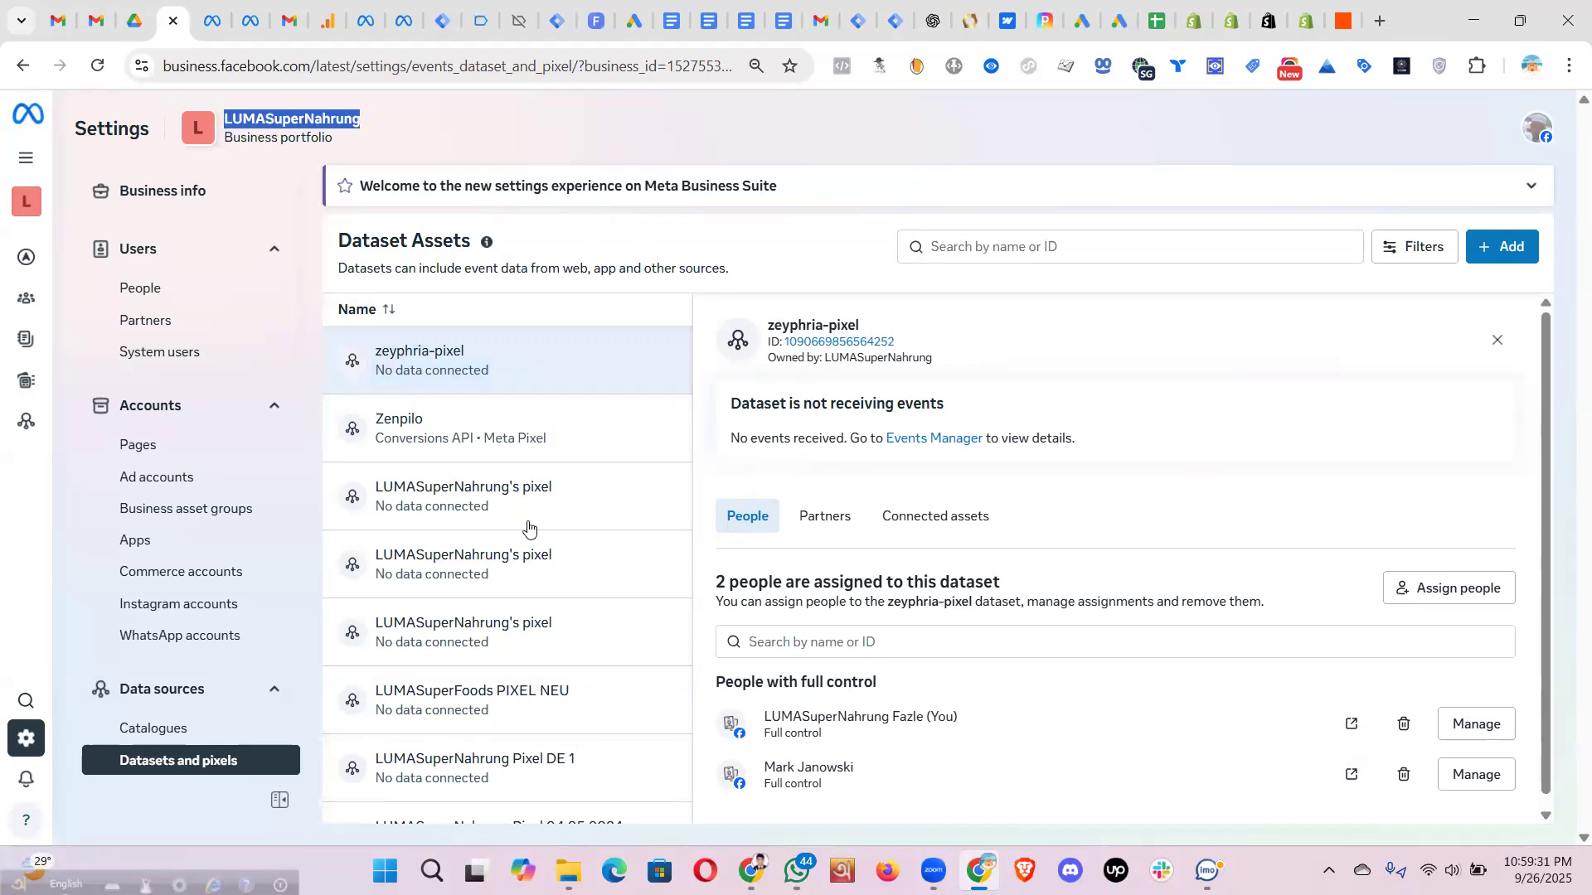
- Confirm zeyphria-pixel receives no events, then switch to the Shopify Partners store list
{"action": "scroll", "coordinate": [538, 713], "scroll_direction": "down", "scroll_amount": 1}
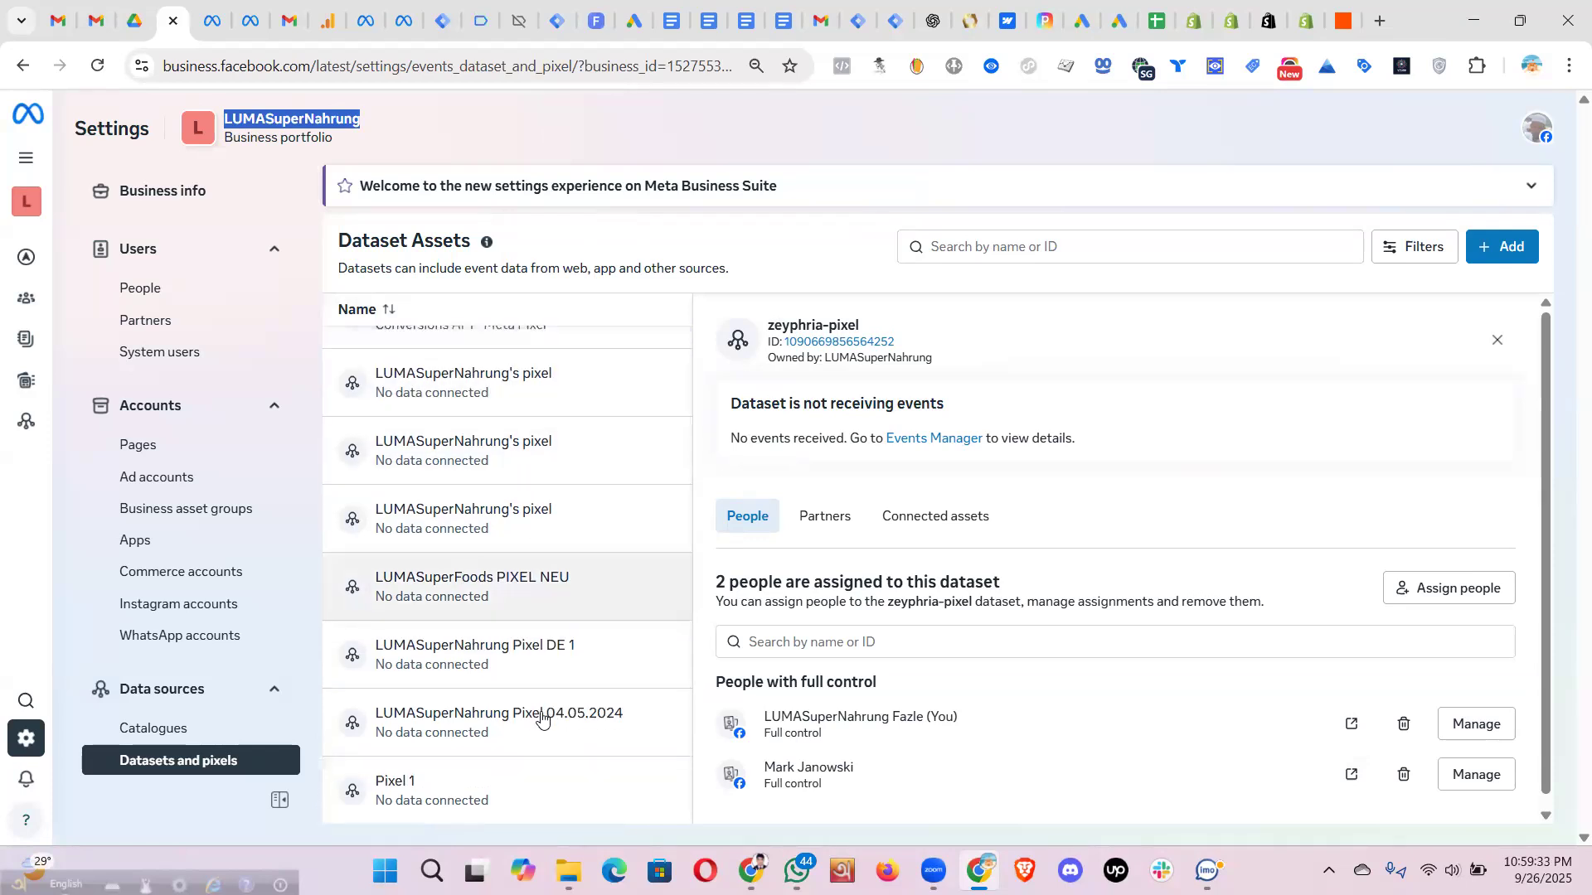
{"action": "scroll", "coordinate": [597, 358], "scroll_direction": "up", "scroll_amount": 1}
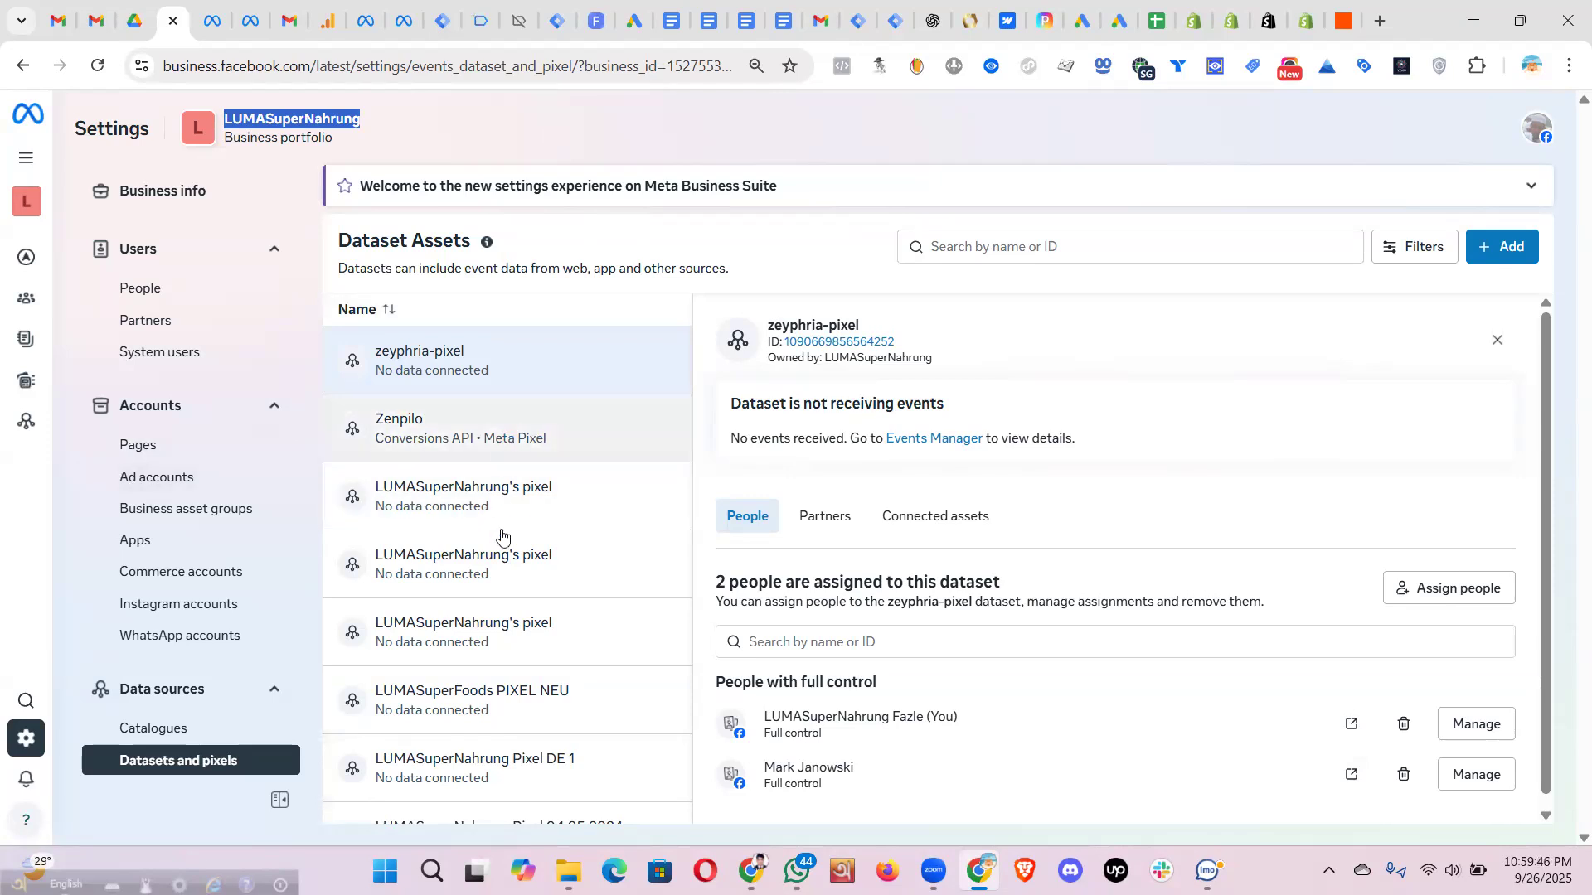
{"action": "scroll", "coordinate": [510, 775], "scroll_direction": "down", "scroll_amount": 2}
{"action": "scroll", "coordinate": [560, 540], "scroll_direction": "up", "scroll_amount": 2}
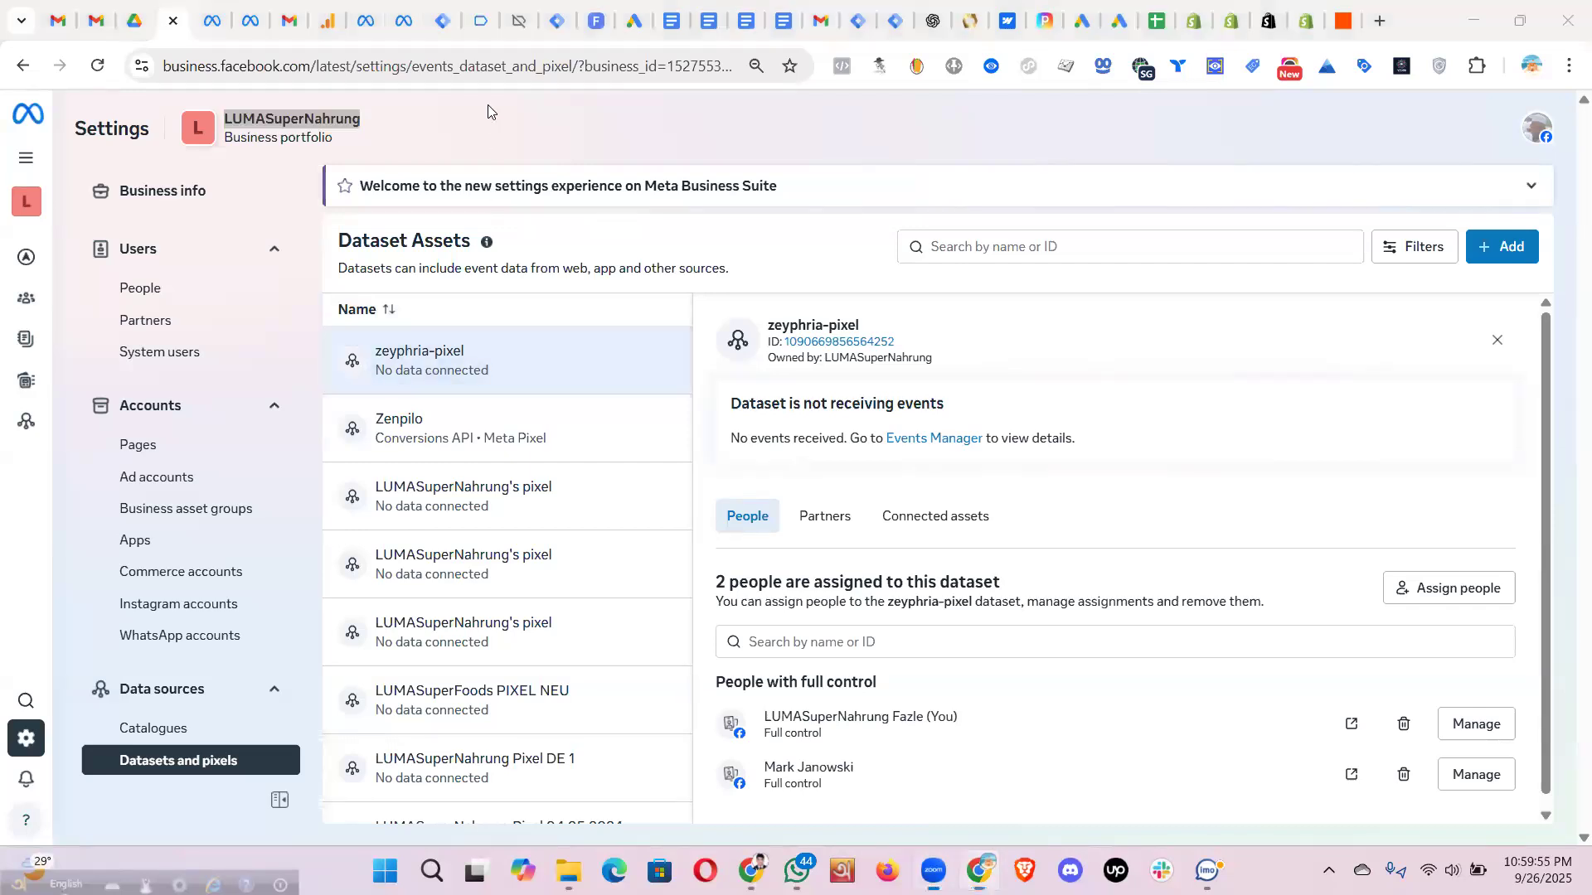
{"action": "left_click", "coordinate": [1194, 25]}
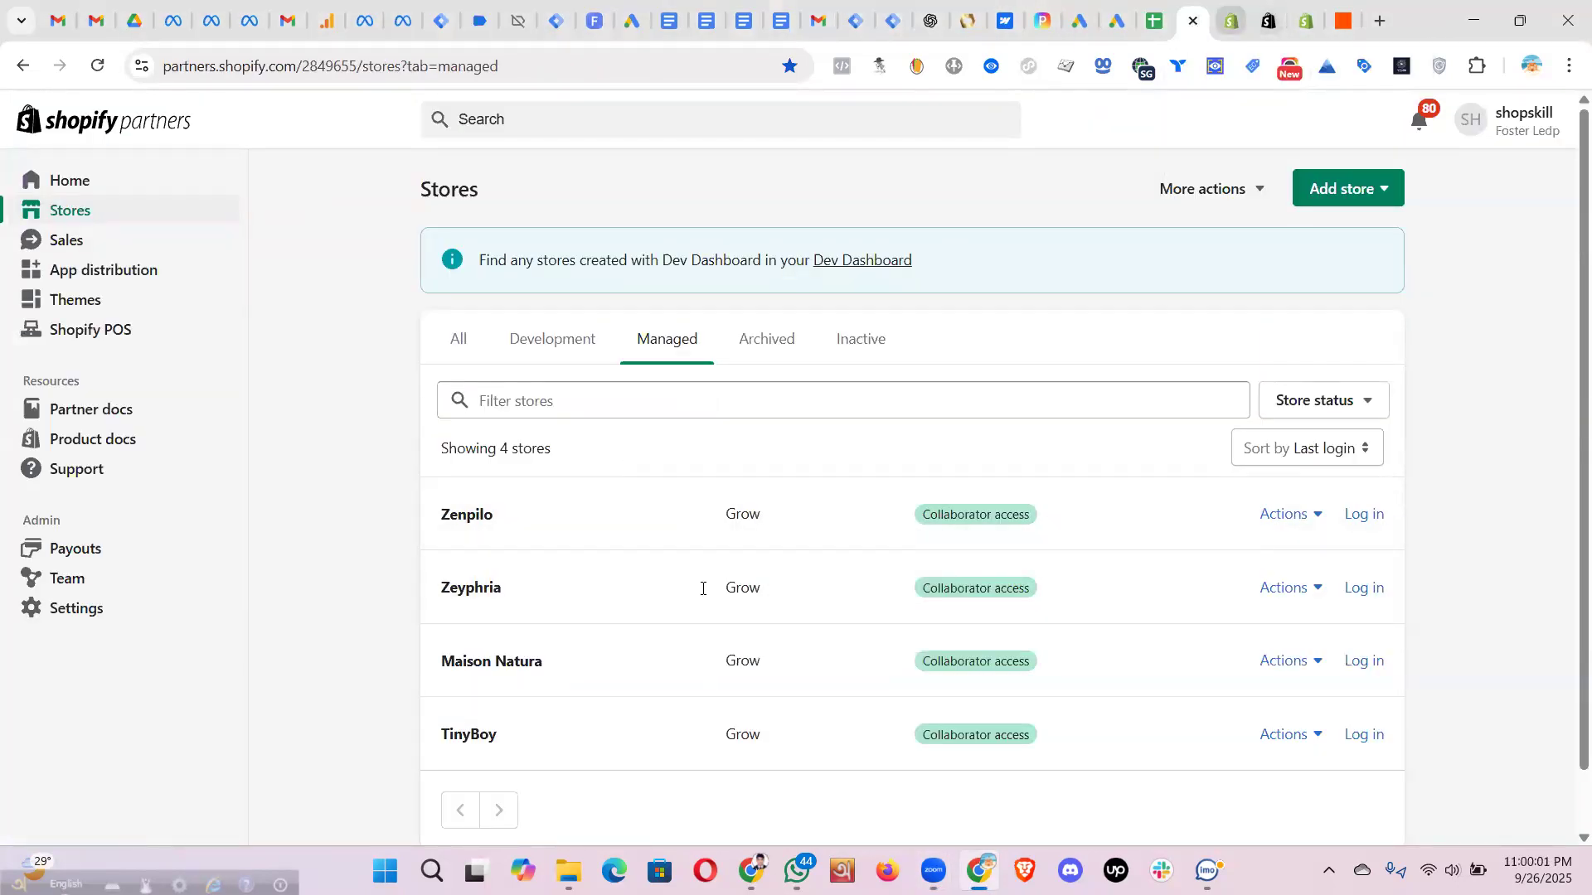
- Connect the zeyphria-pixel dataset in the Facebook & Instagram setup and review the three ad accounts
{"action": "left_click", "coordinate": [1230, 25]}
{"action": "scroll", "coordinate": [827, 631], "scroll_direction": "down", "scroll_amount": 1}
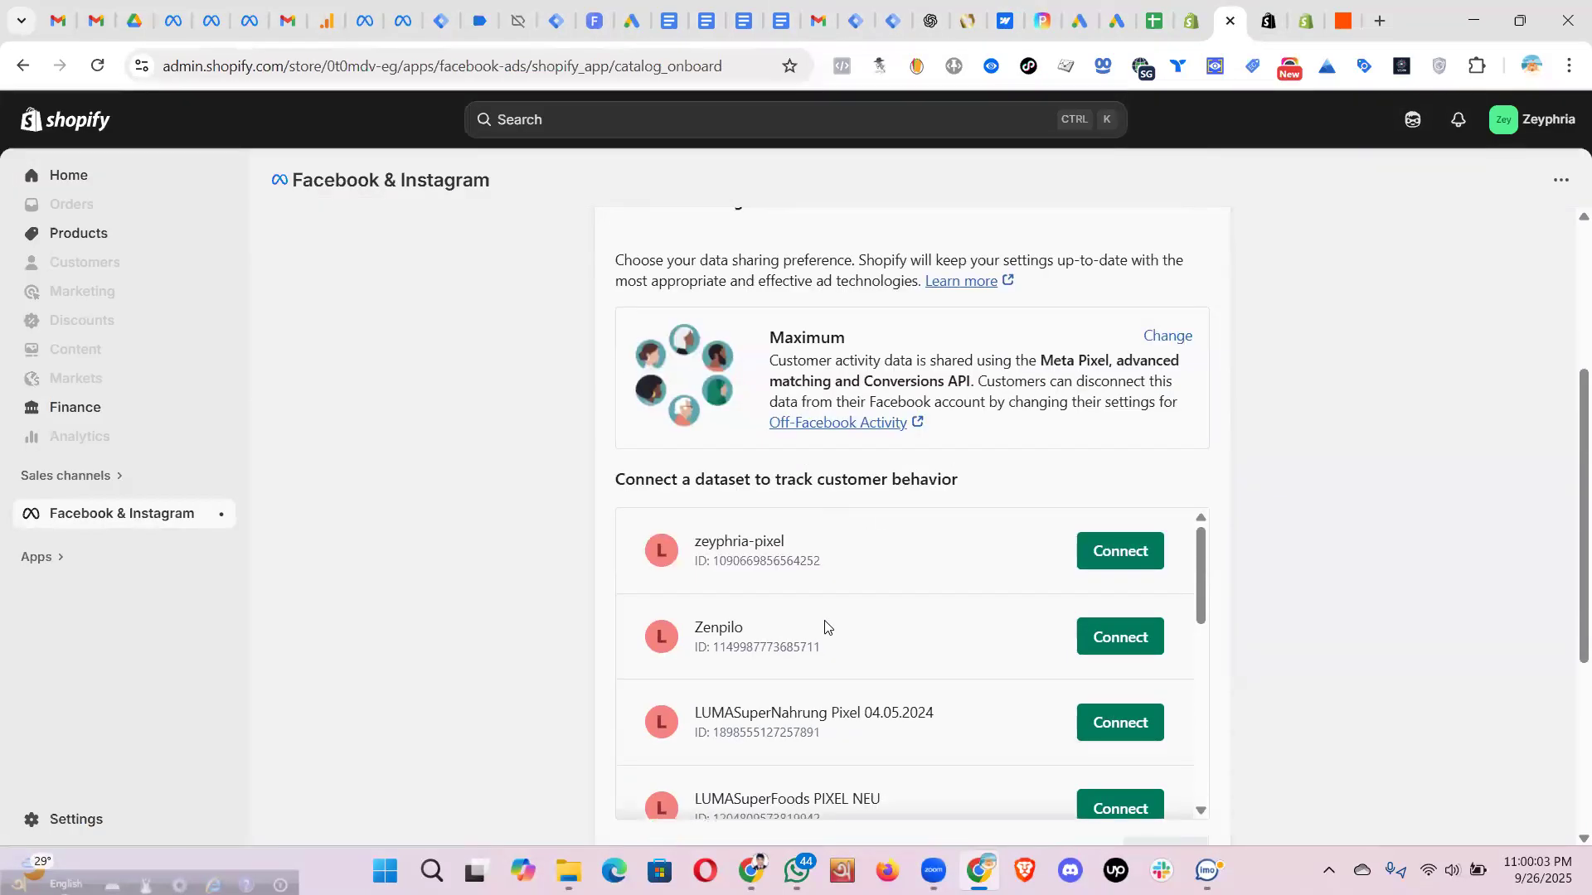
{"action": "scroll", "coordinate": [830, 629], "scroll_direction": "down", "scroll_amount": 4}
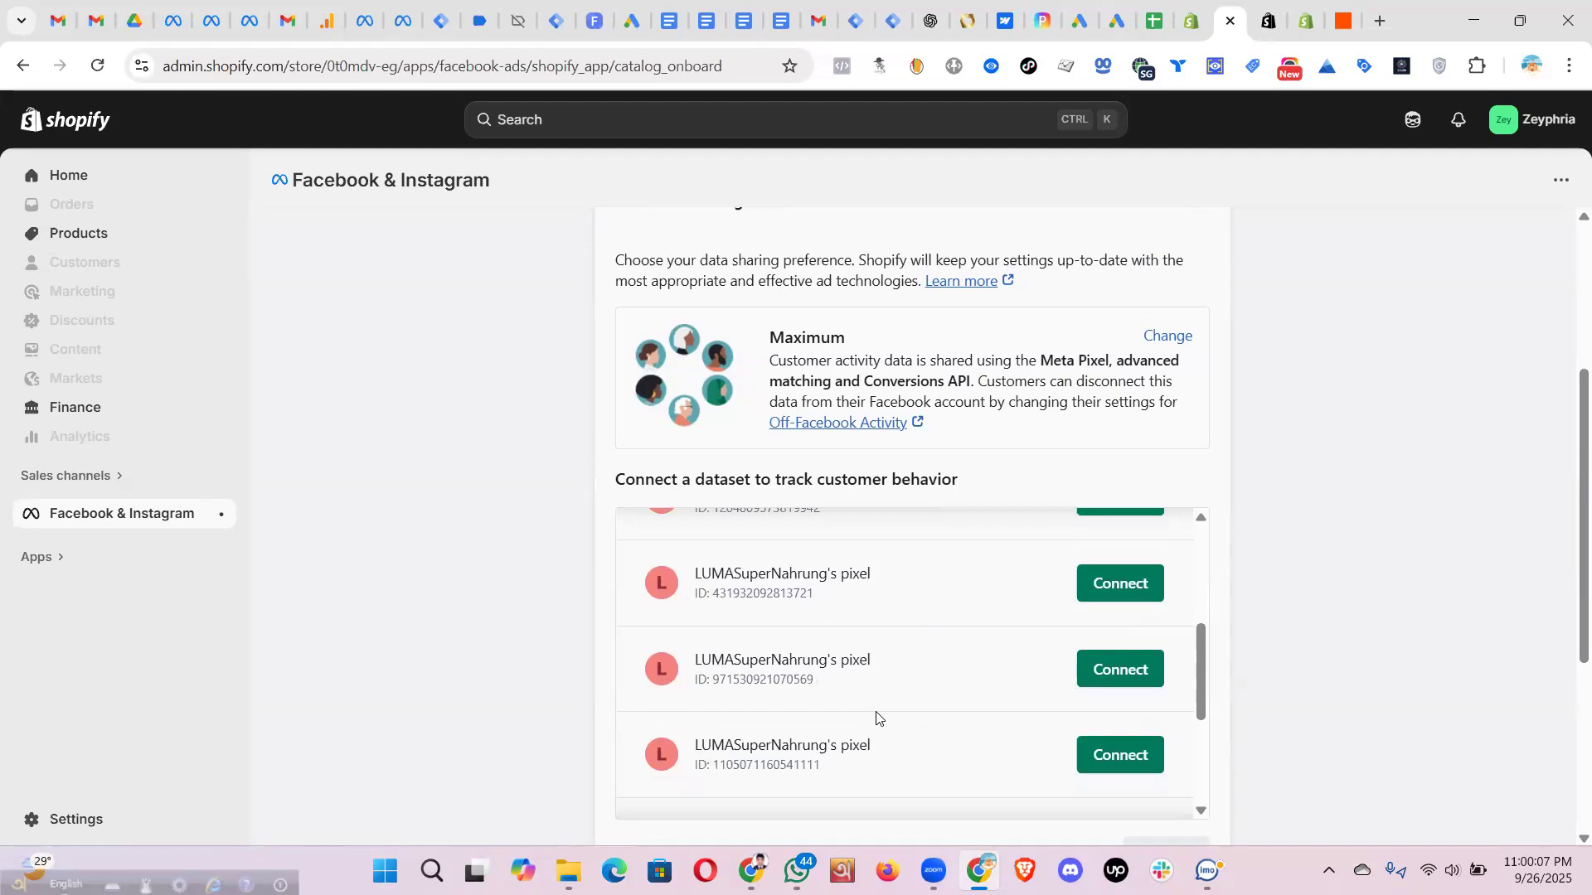
{"action": "scroll", "coordinate": [879, 714], "scroll_direction": "down", "scroll_amount": 3}
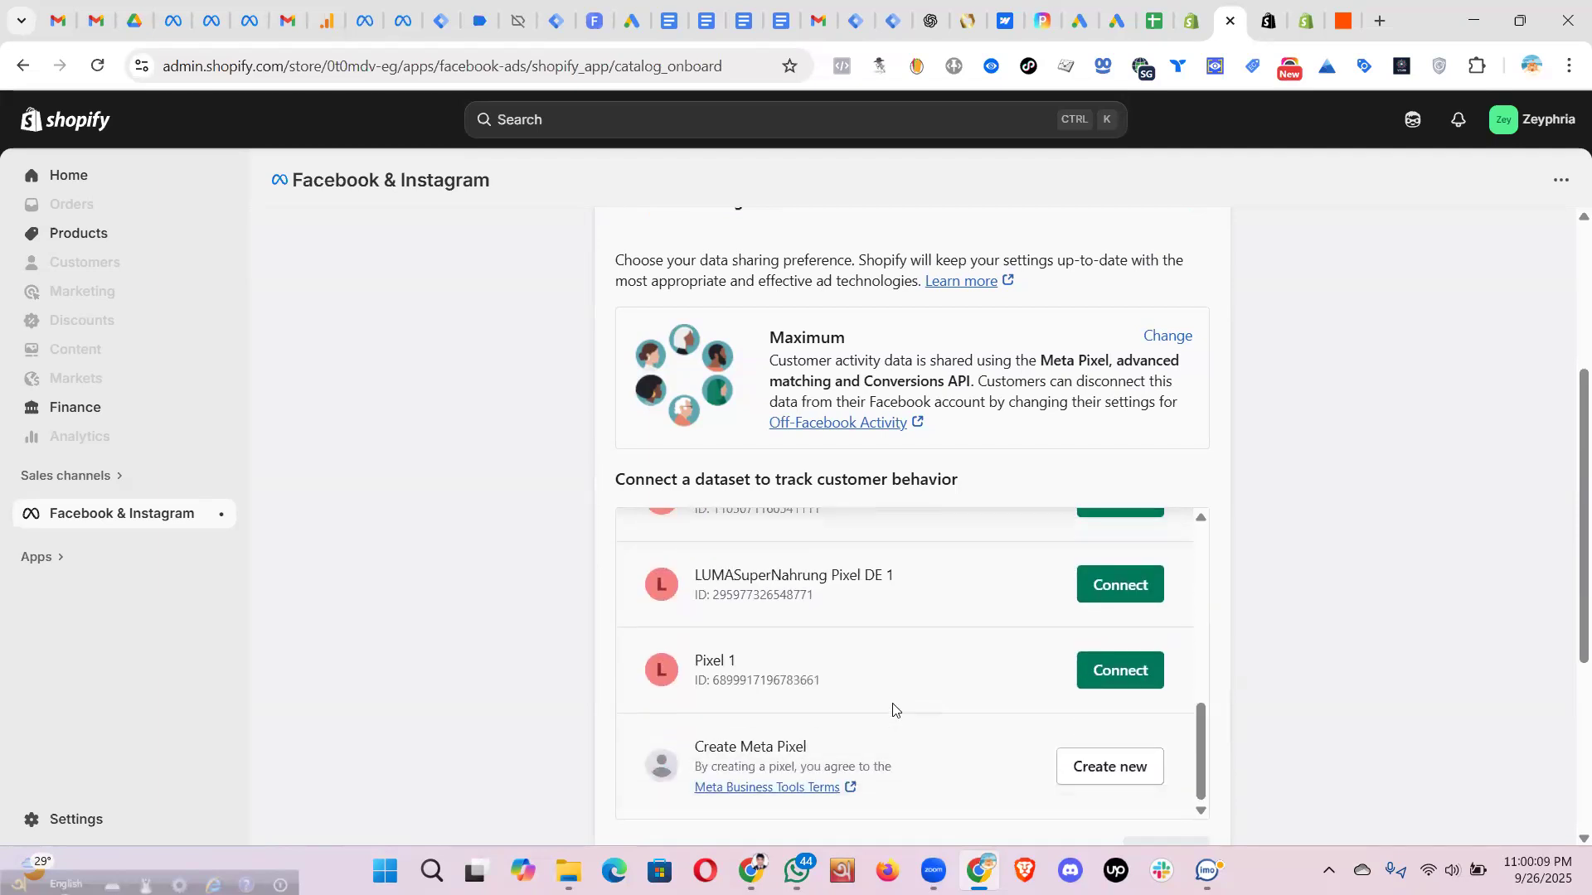
{"action": "scroll", "coordinate": [891, 704], "scroll_direction": "up", "scroll_amount": 7}
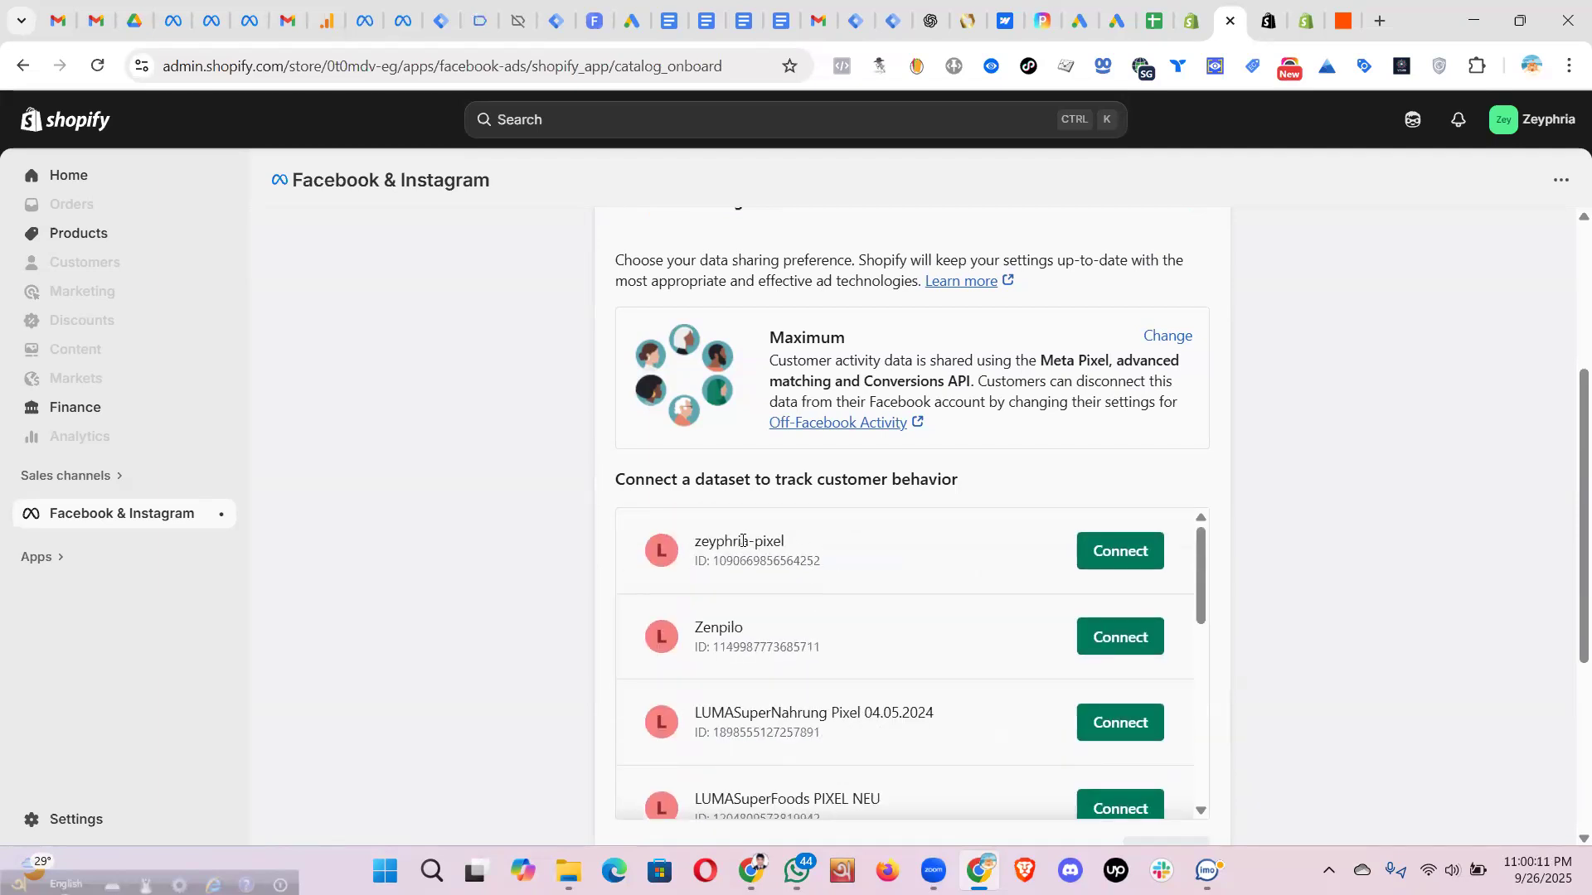
{"action": "left_click_drag", "start_coordinate": [785, 540], "coordinate": [695, 539]}
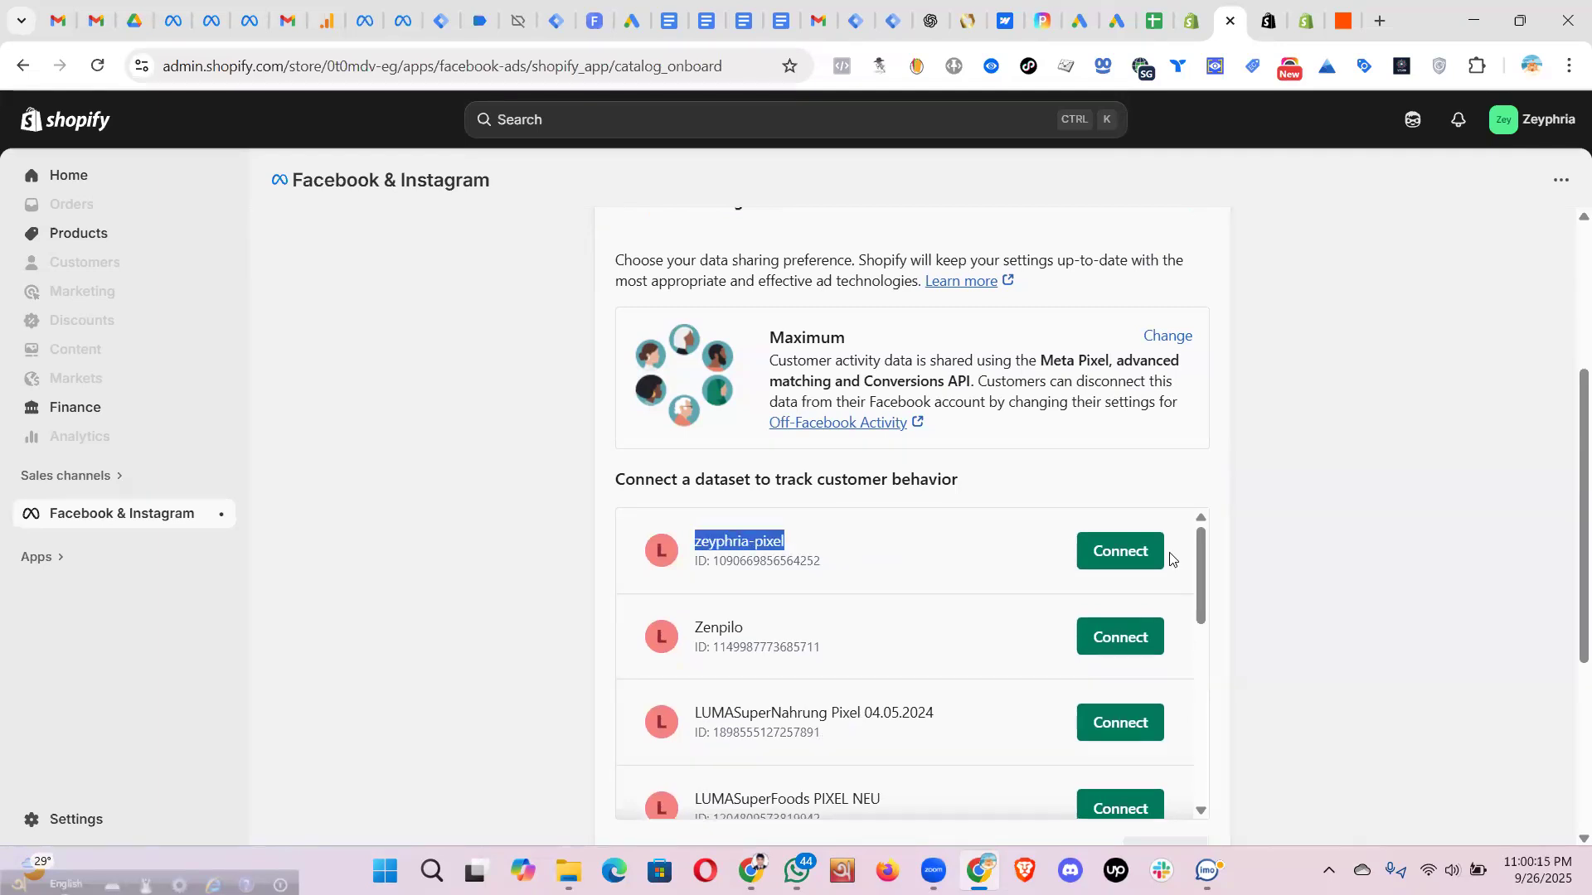
{"action": "left_click", "coordinate": [1120, 547]}
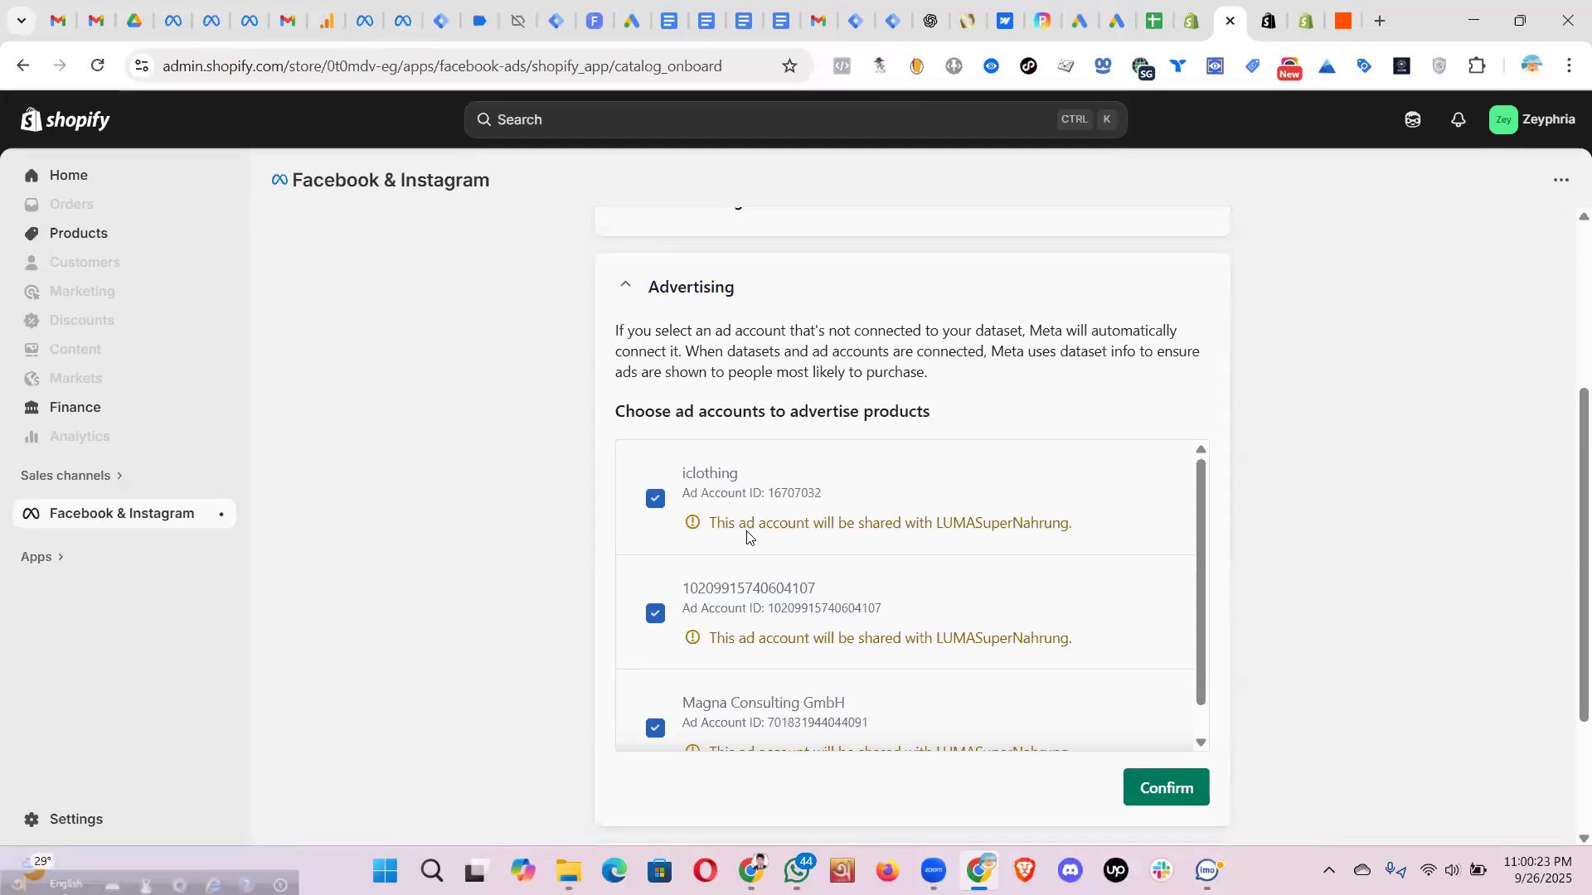
{"action": "scroll", "coordinate": [890, 481], "scroll_direction": "down", "scroll_amount": 1}
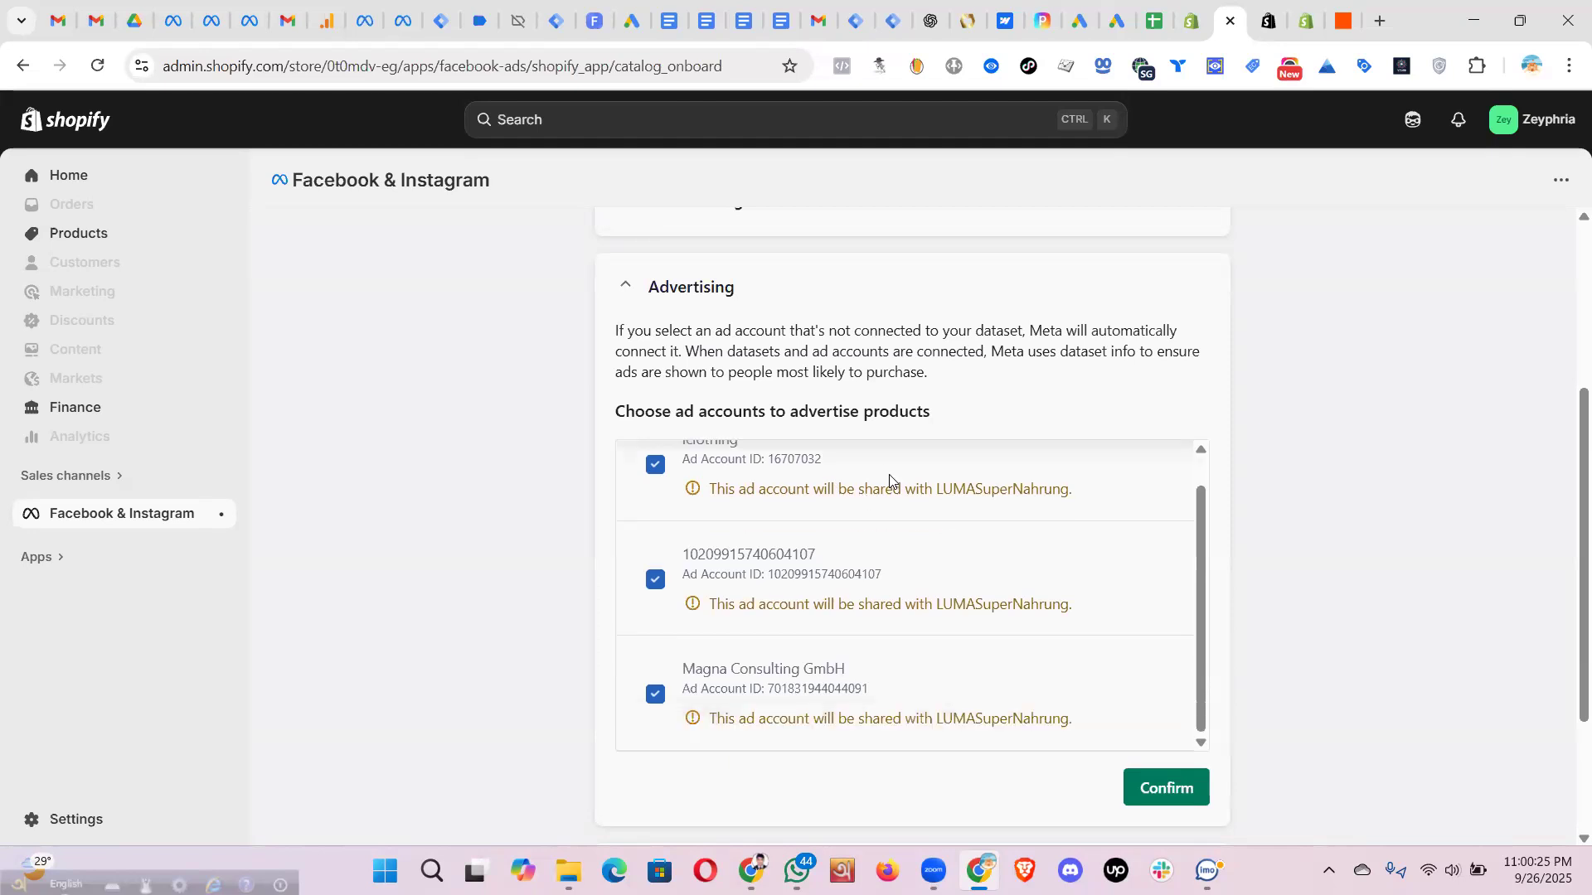
{"action": "scroll", "coordinate": [889, 481], "scroll_direction": "down", "scroll_amount": 3}
{"action": "scroll", "coordinate": [888, 478], "scroll_direction": "up", "scroll_amount": 1}
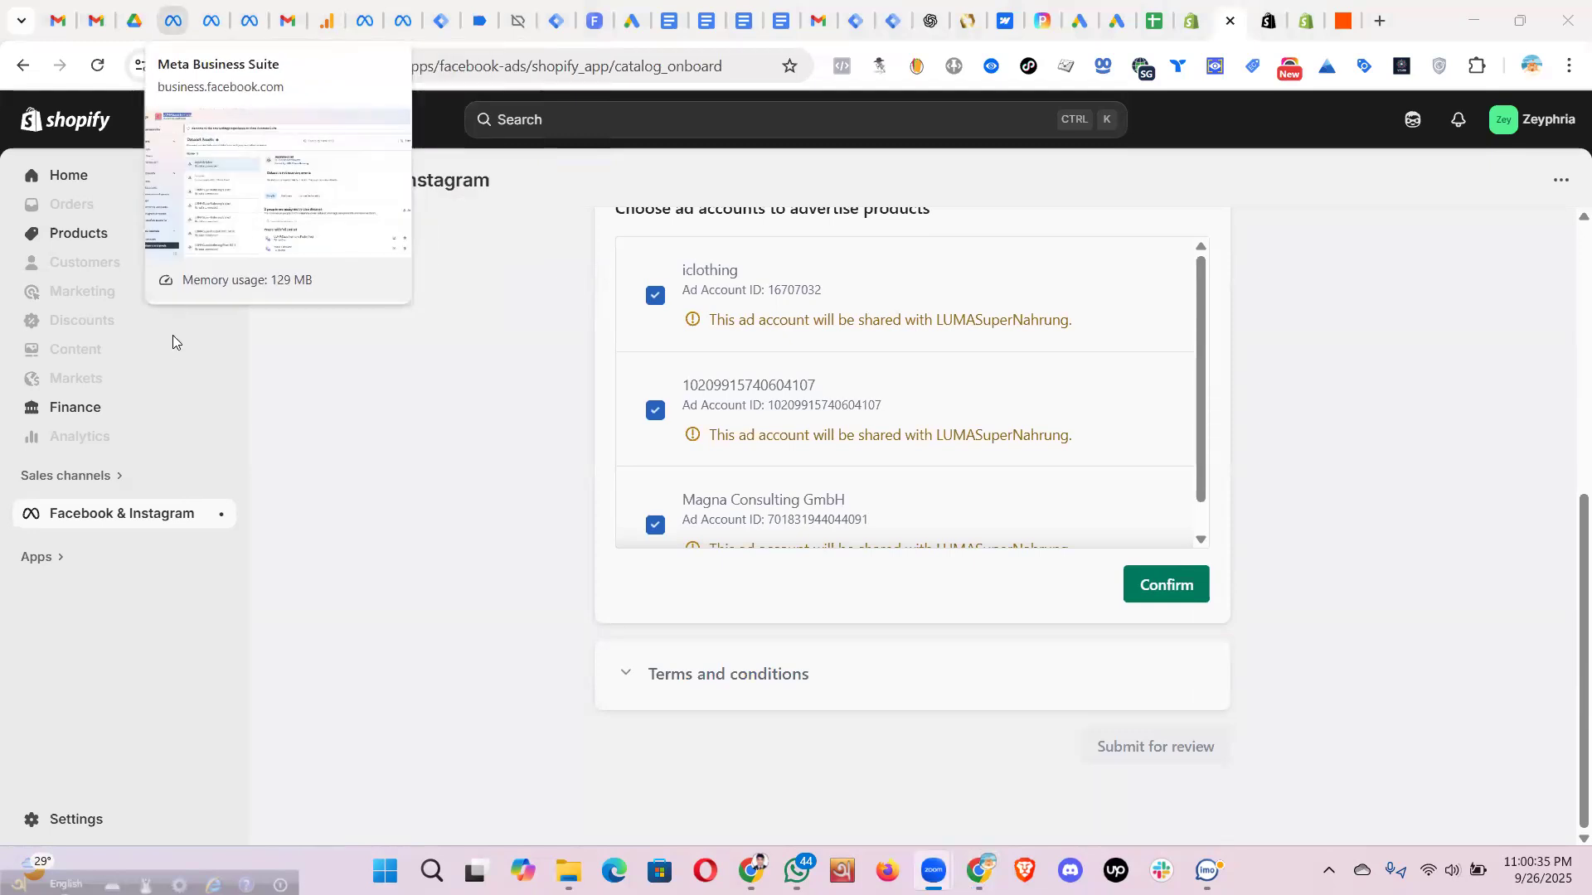
- Review the LUMASuperNahrung ad account under Meta Settings > Ad accounts
{"action": "left_click", "coordinate": [172, 22]}
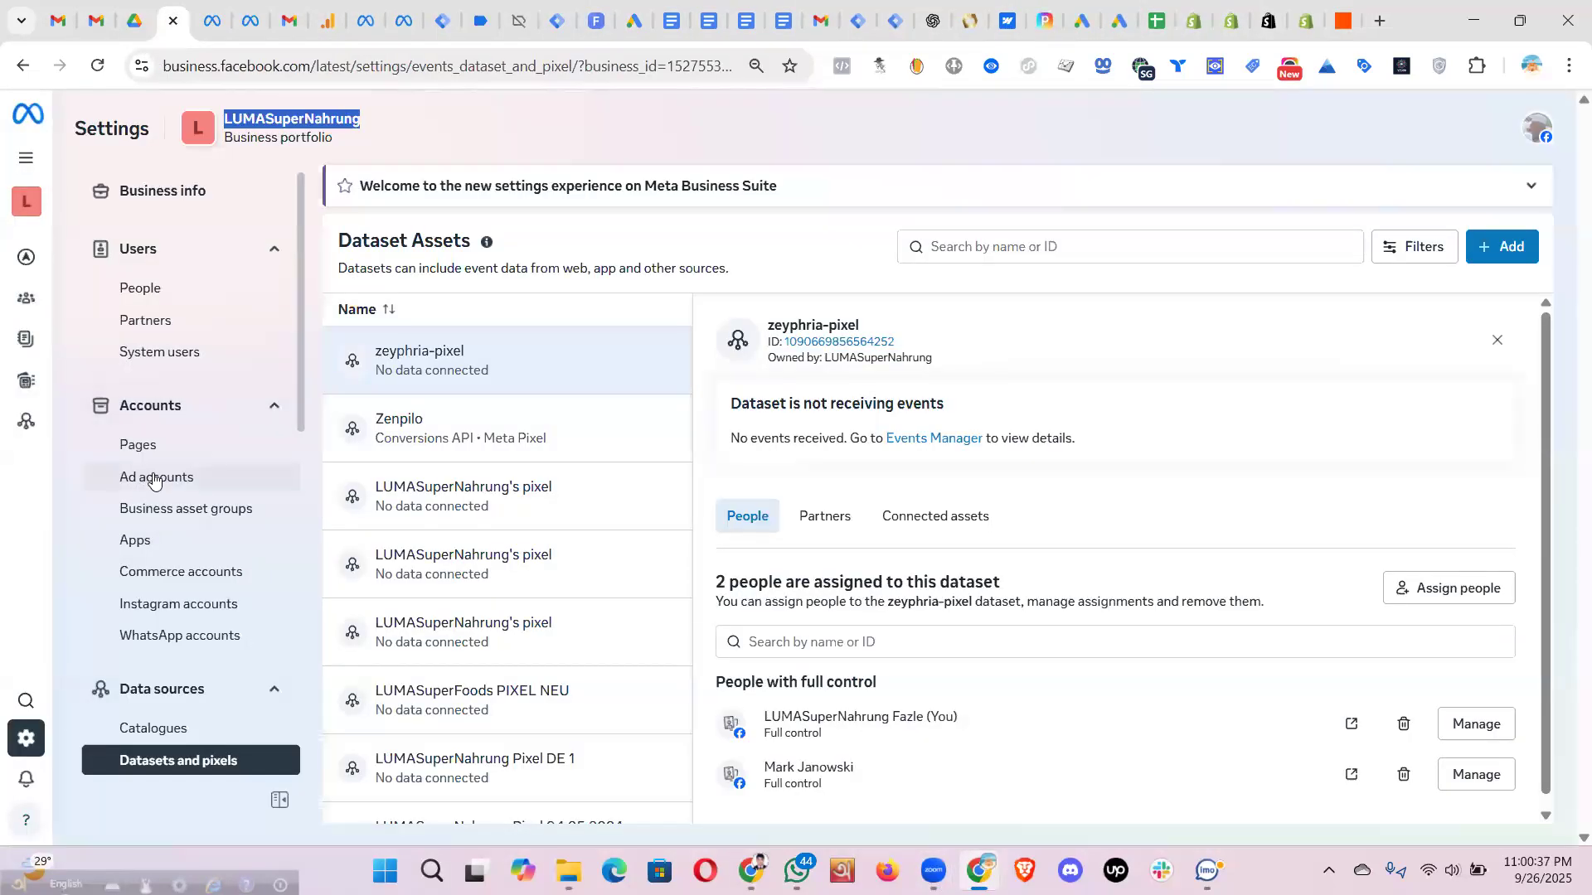
{"action": "left_click", "coordinate": [154, 481]}
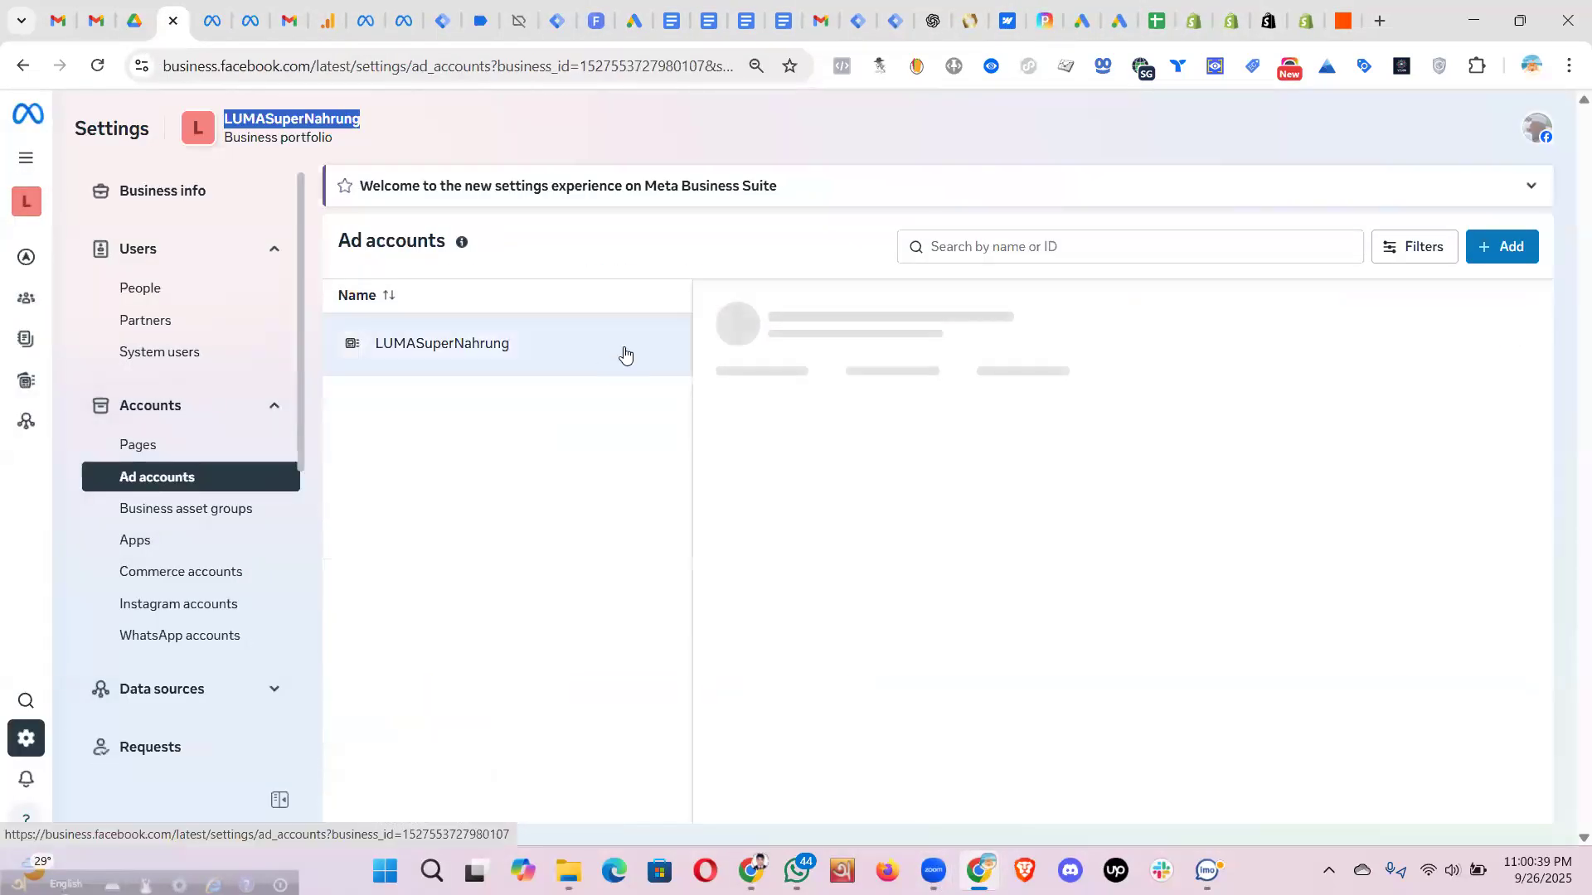
{"action": "left_click", "coordinate": [463, 354]}
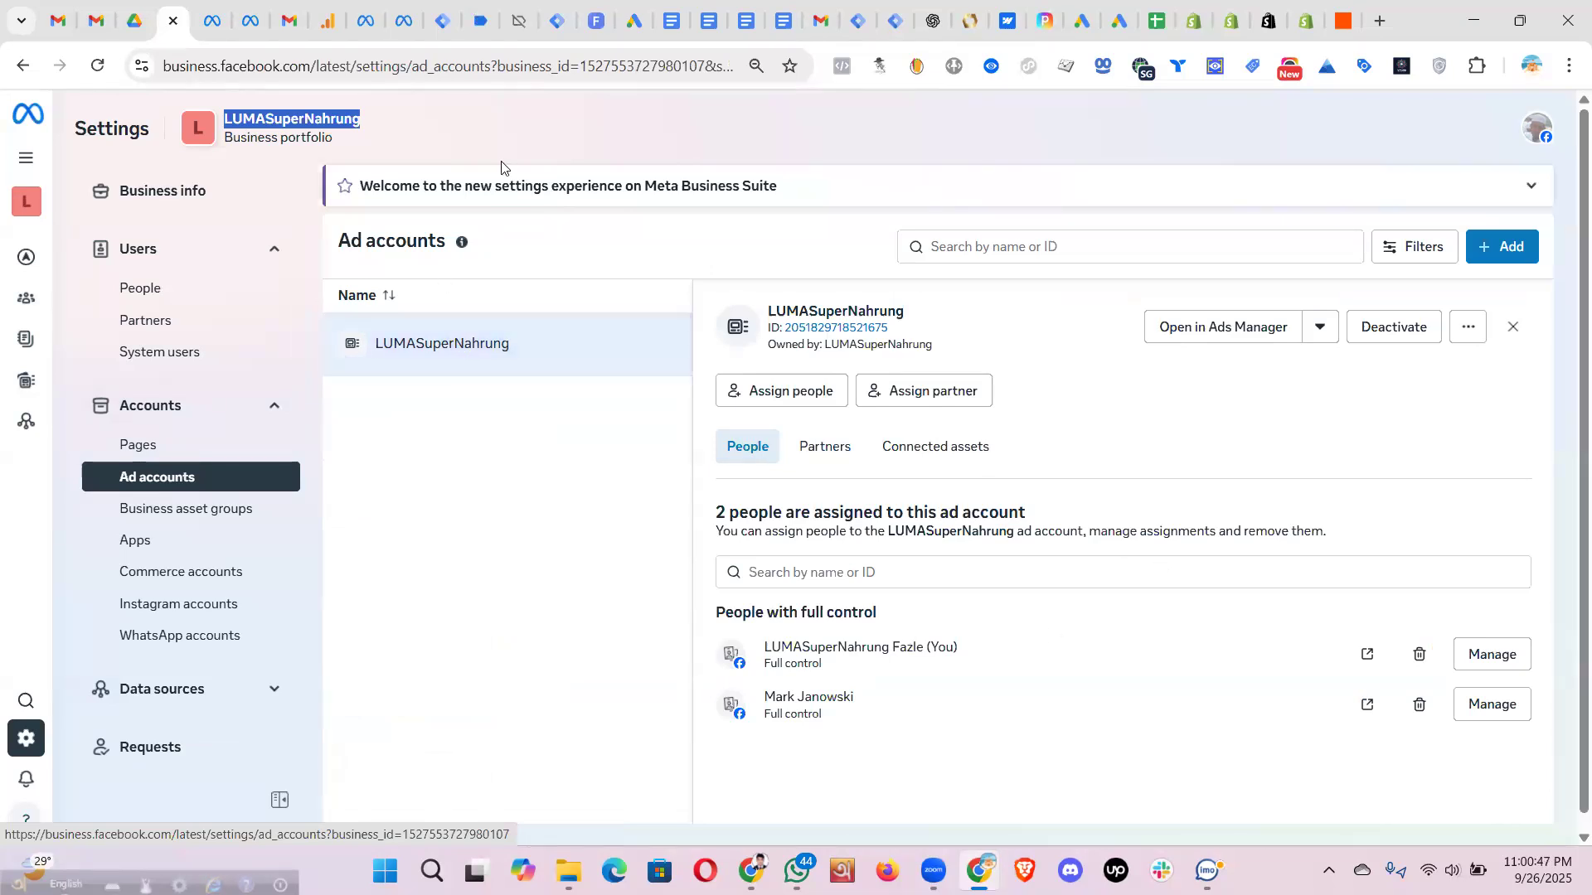
{"action": "key", "text": "alt+Tab"}
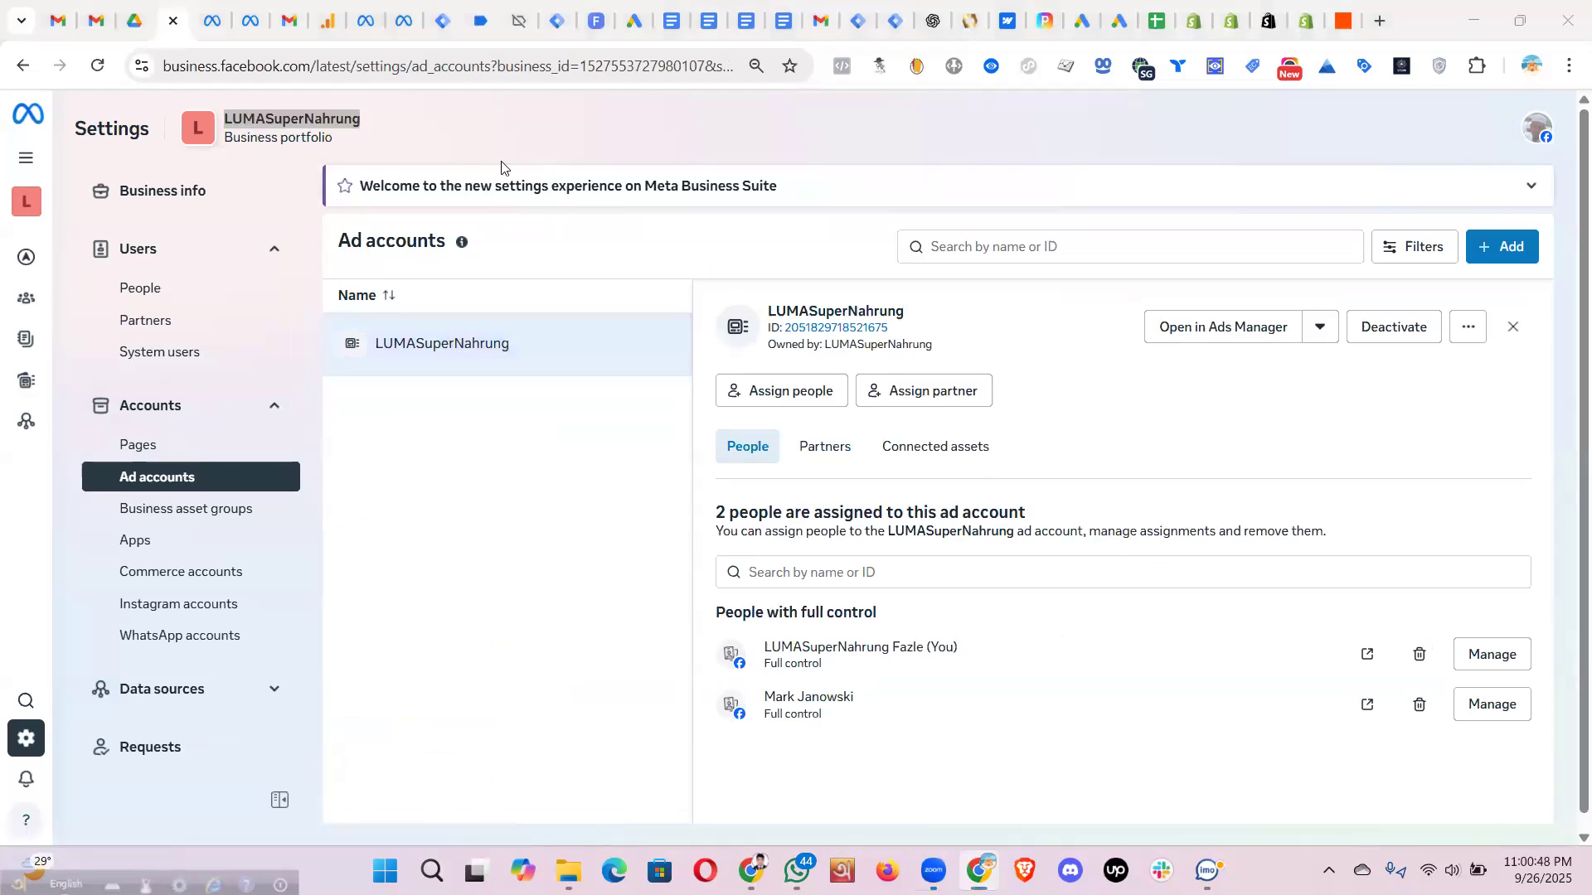
{"action": "left_click", "coordinate": [1231, 23]}
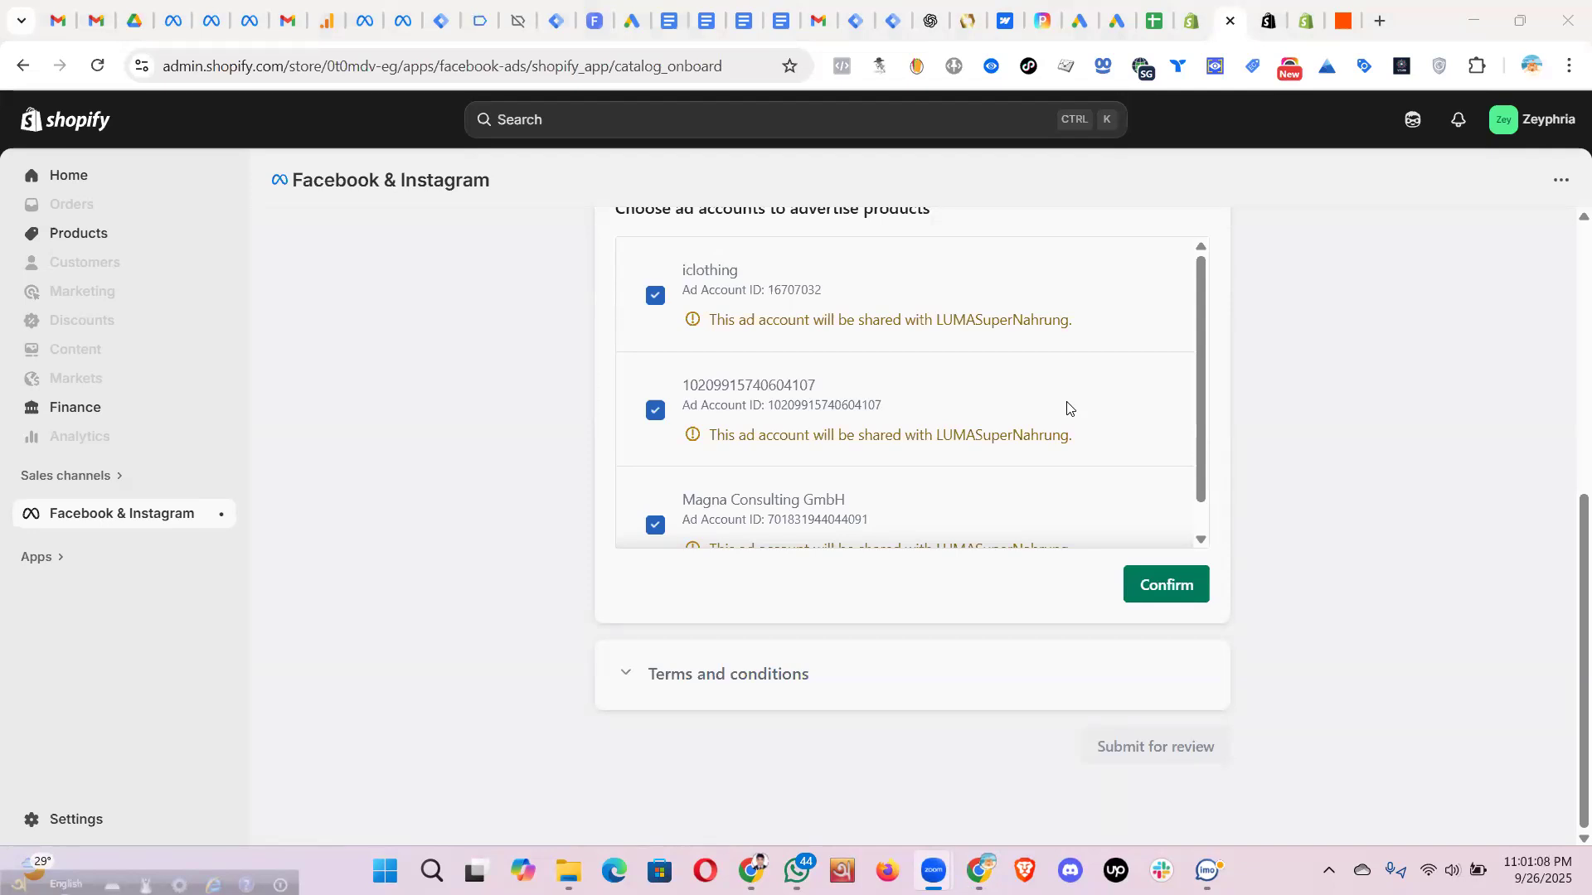
- Under Data sources > Datasets and pixels, view zeyphria-pixel's connected assets
{"action": "left_click", "coordinate": [241, 42]}
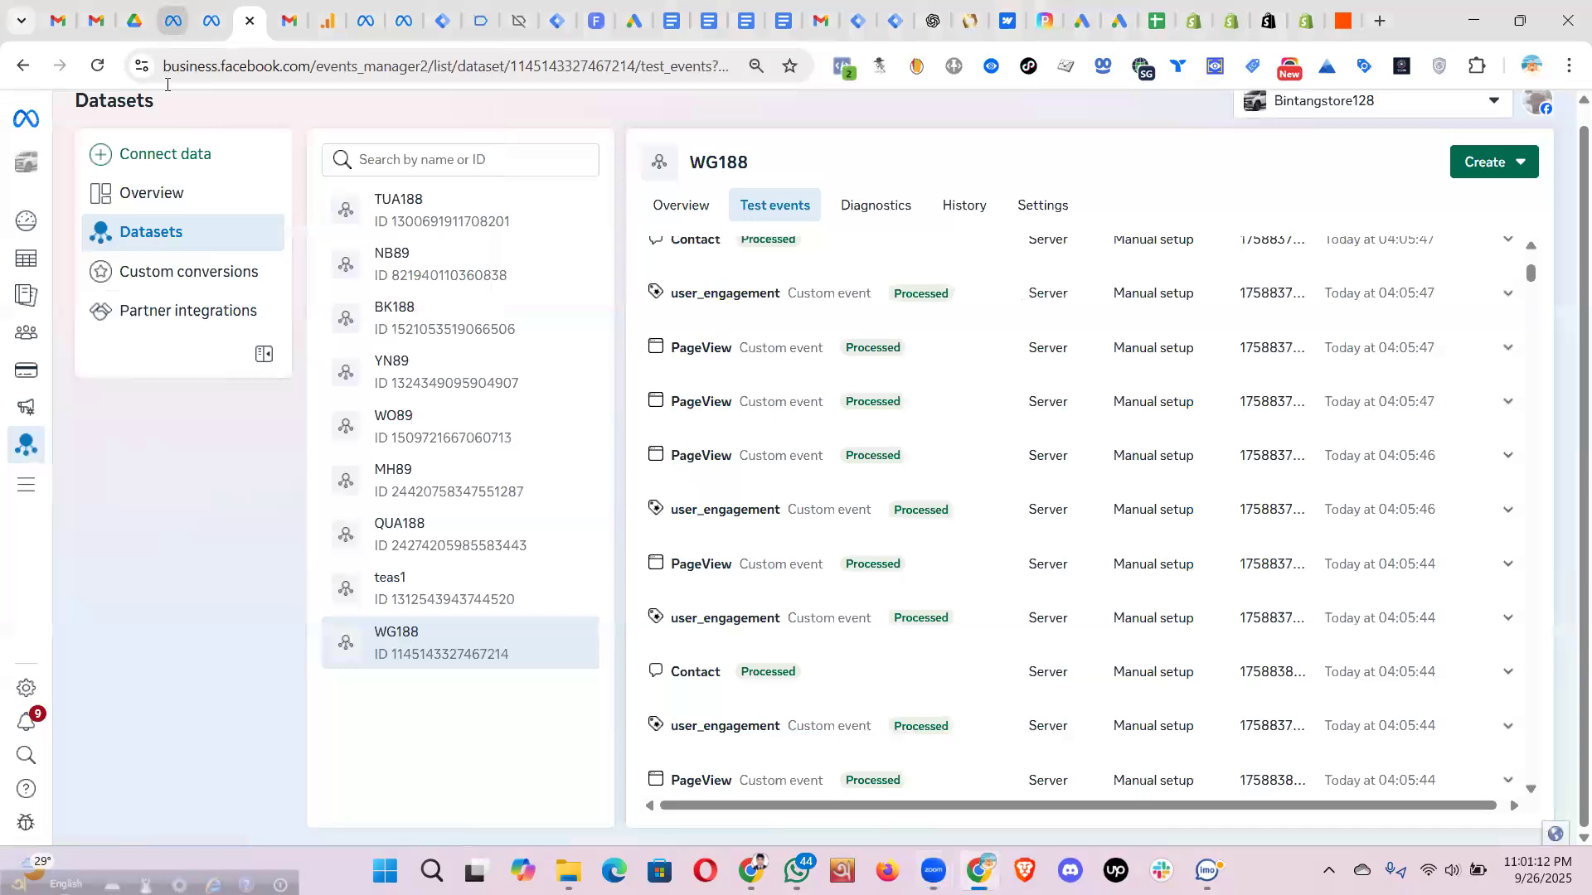
{"action": "left_click", "coordinate": [170, 23]}
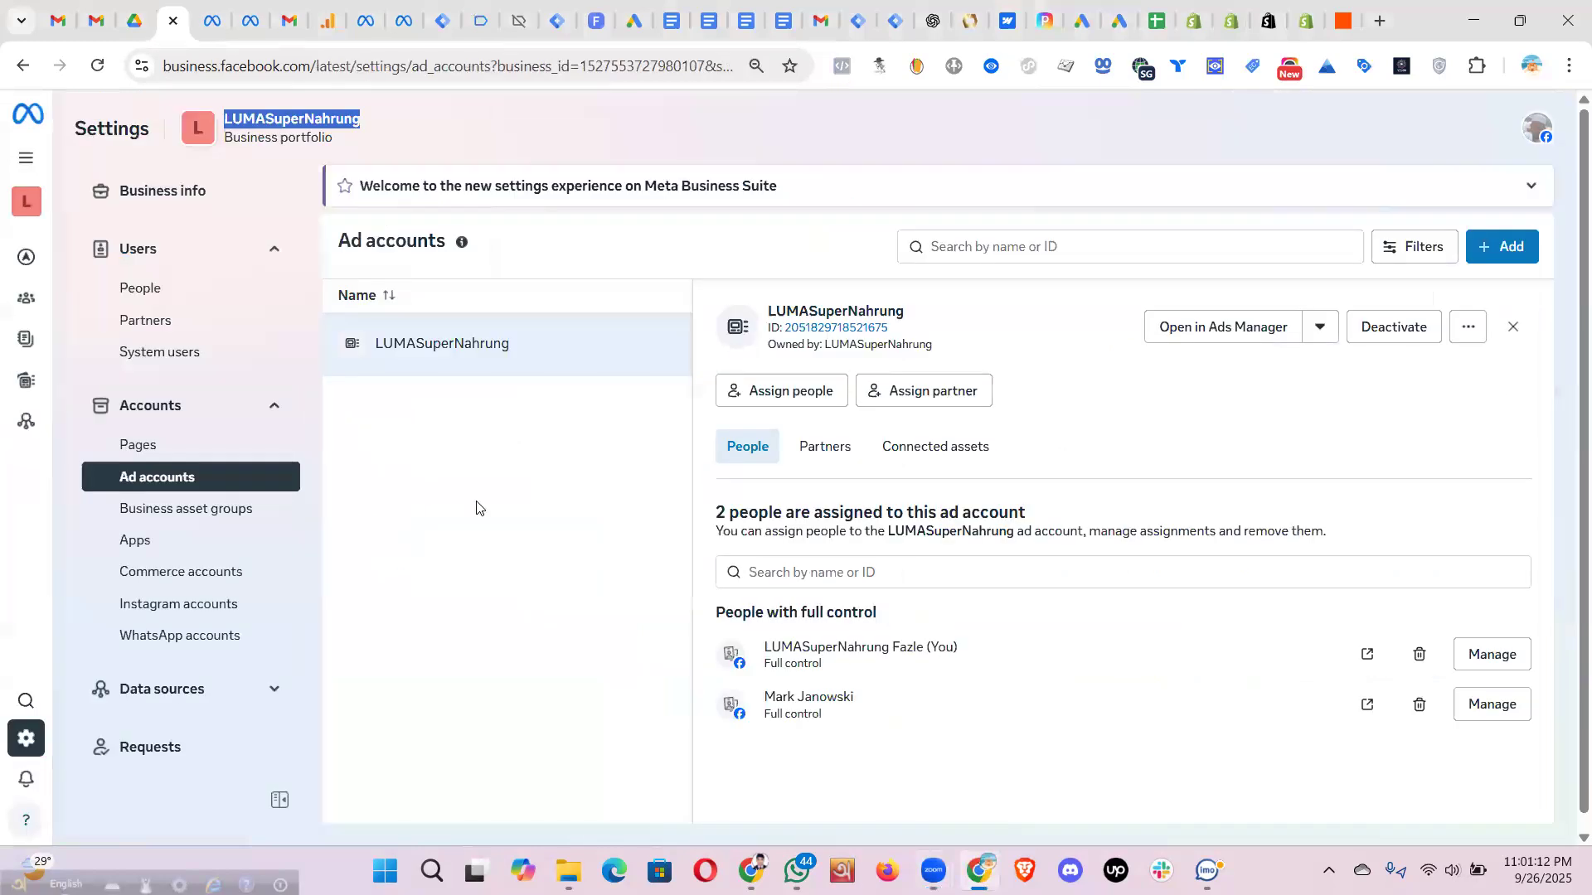
{"action": "left_click", "coordinate": [458, 344]}
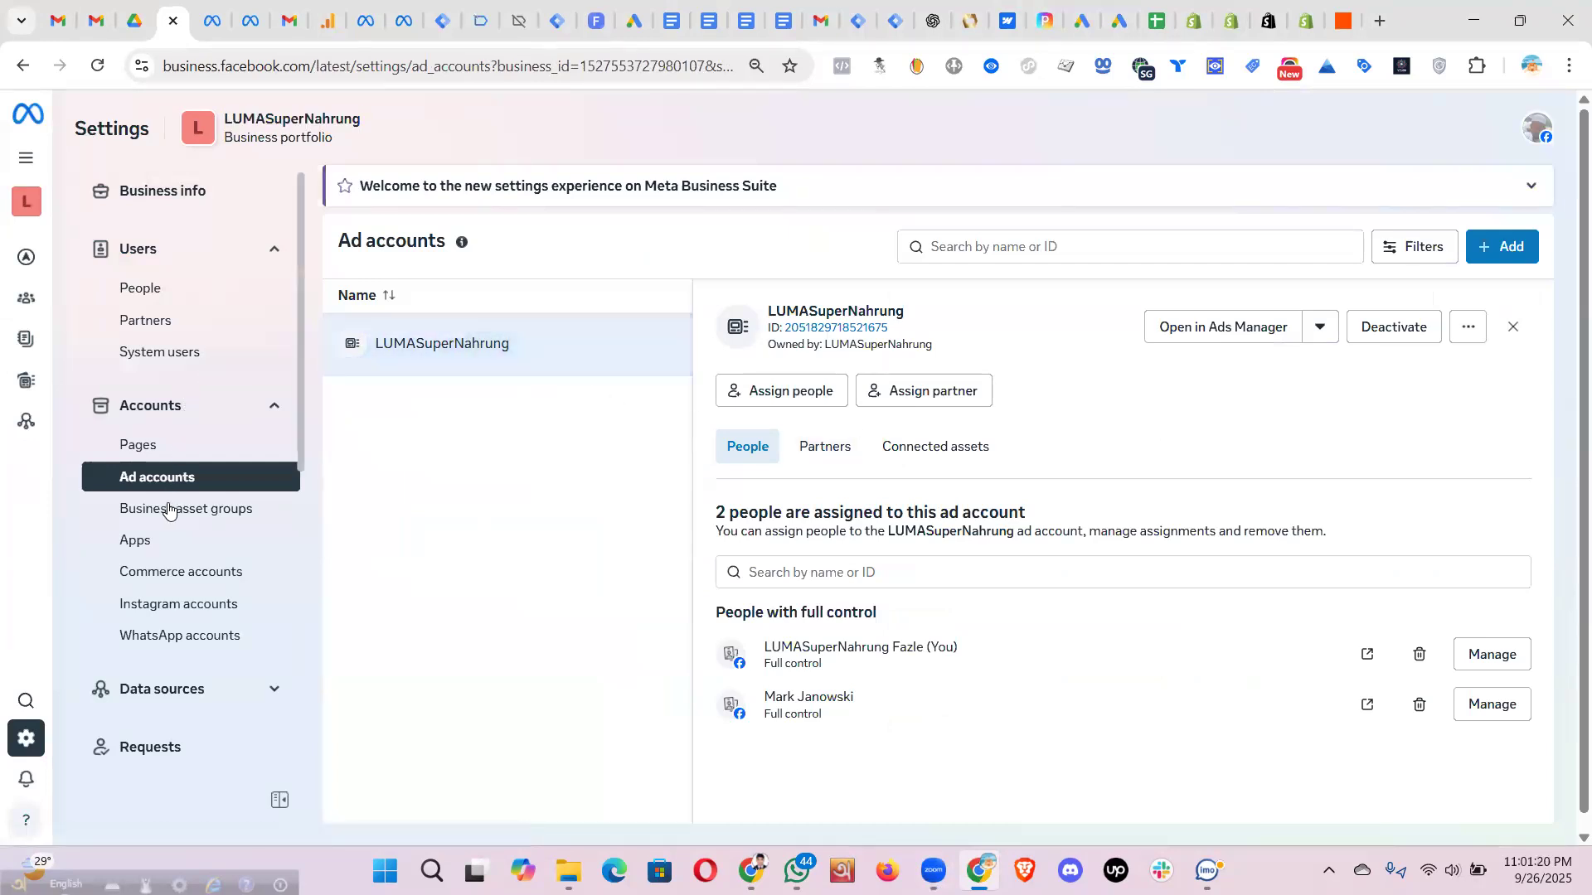
{"action": "scroll", "coordinate": [242, 502], "scroll_direction": "down", "scroll_amount": 1}
{"action": "scroll", "coordinate": [241, 503], "scroll_direction": "down", "scroll_amount": 1}
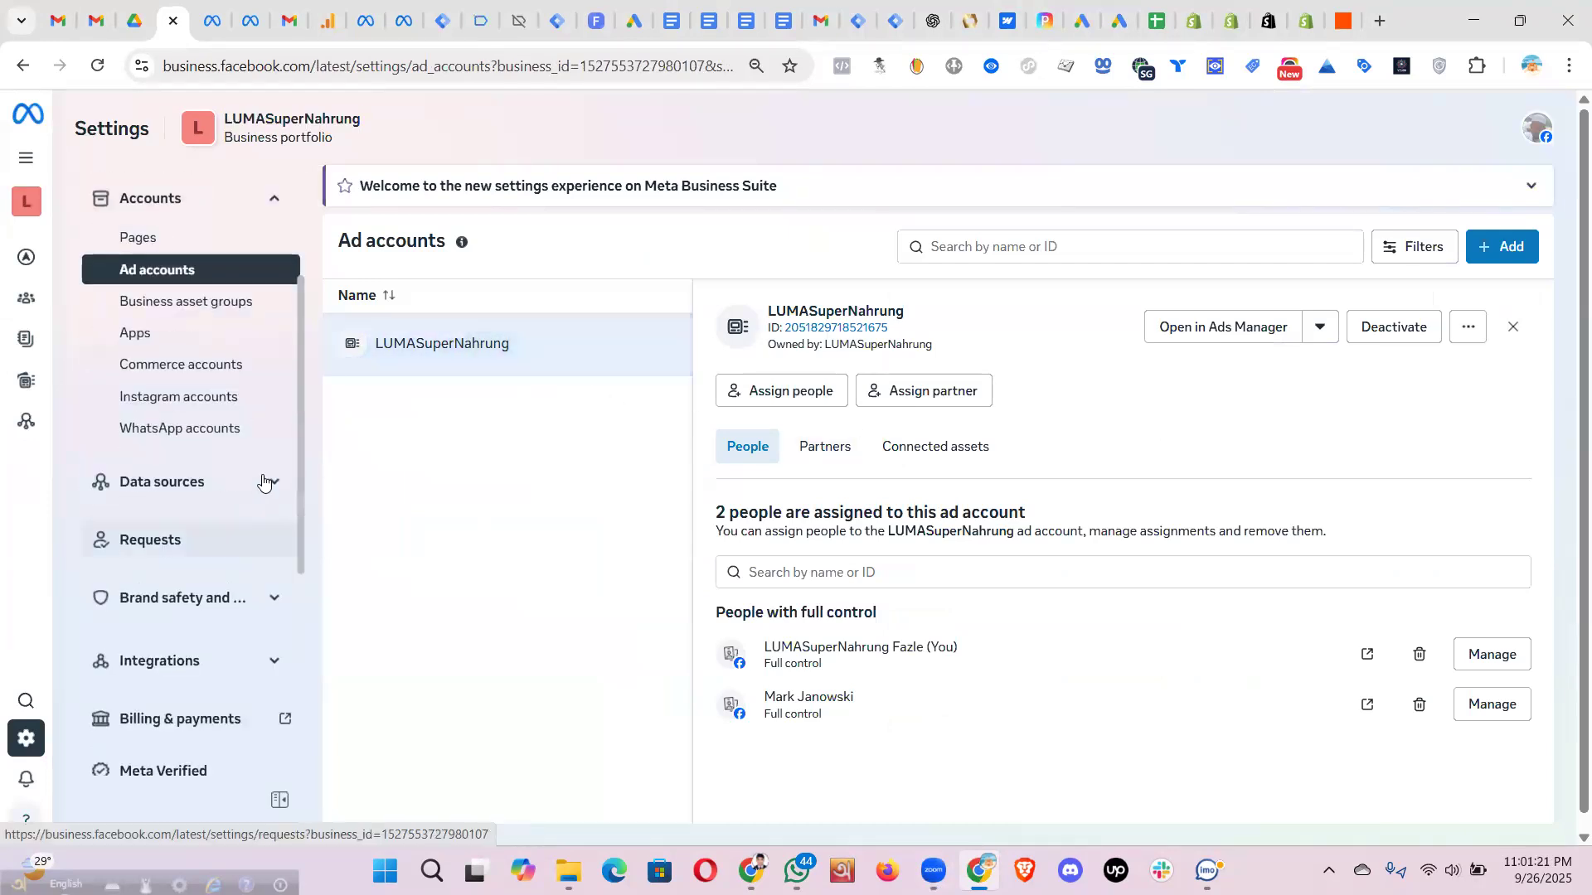
{"action": "left_click", "coordinate": [178, 483]}
{"action": "left_click", "coordinate": [189, 553]}
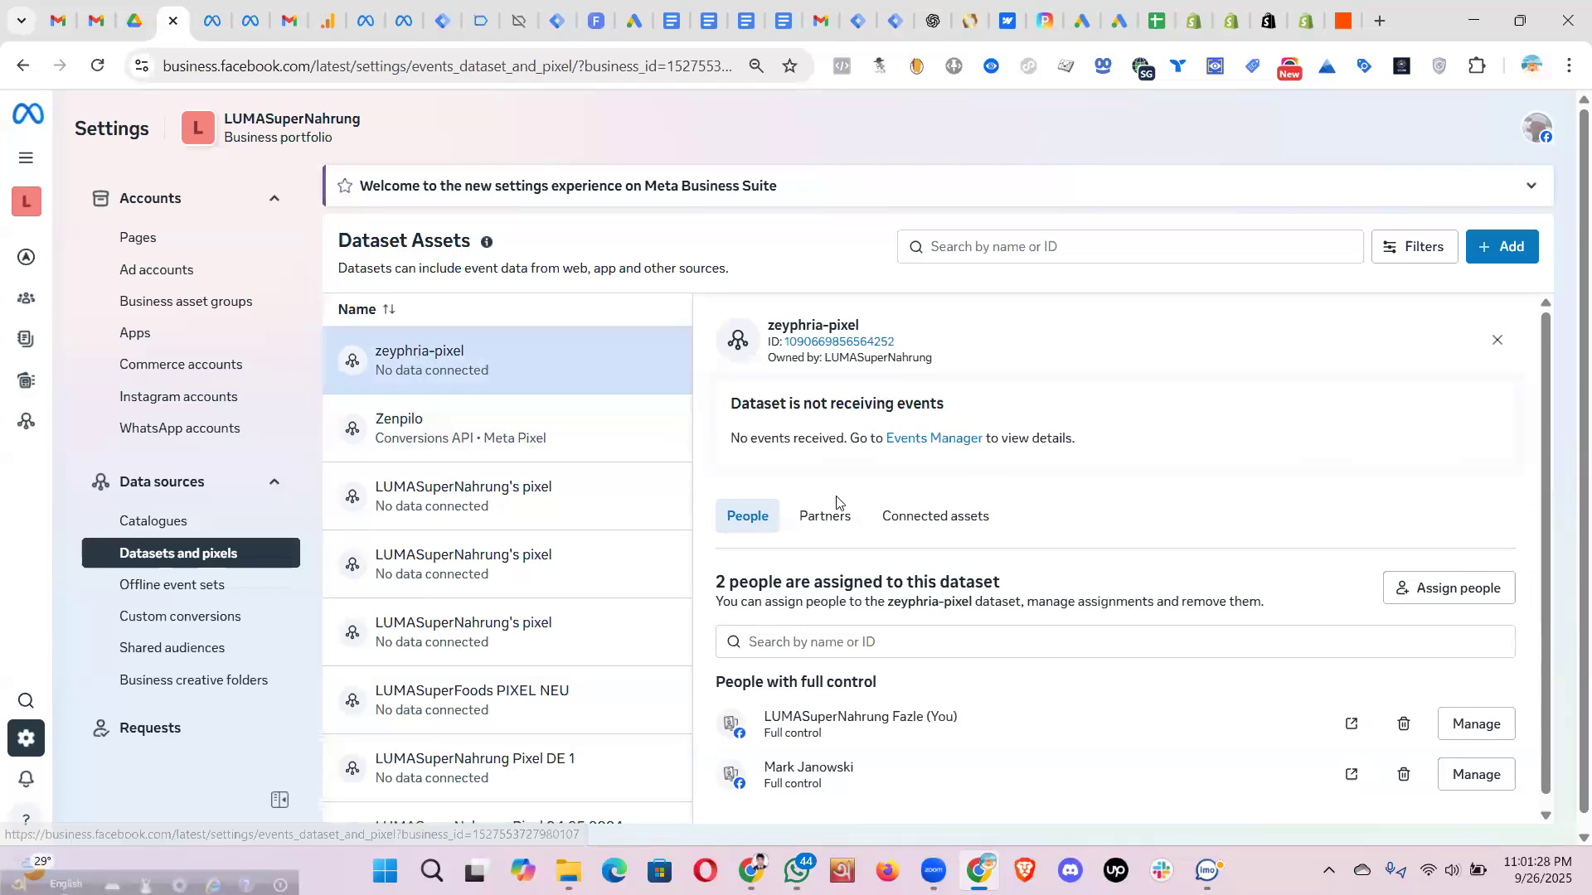
{"action": "left_click", "coordinate": [960, 518]}
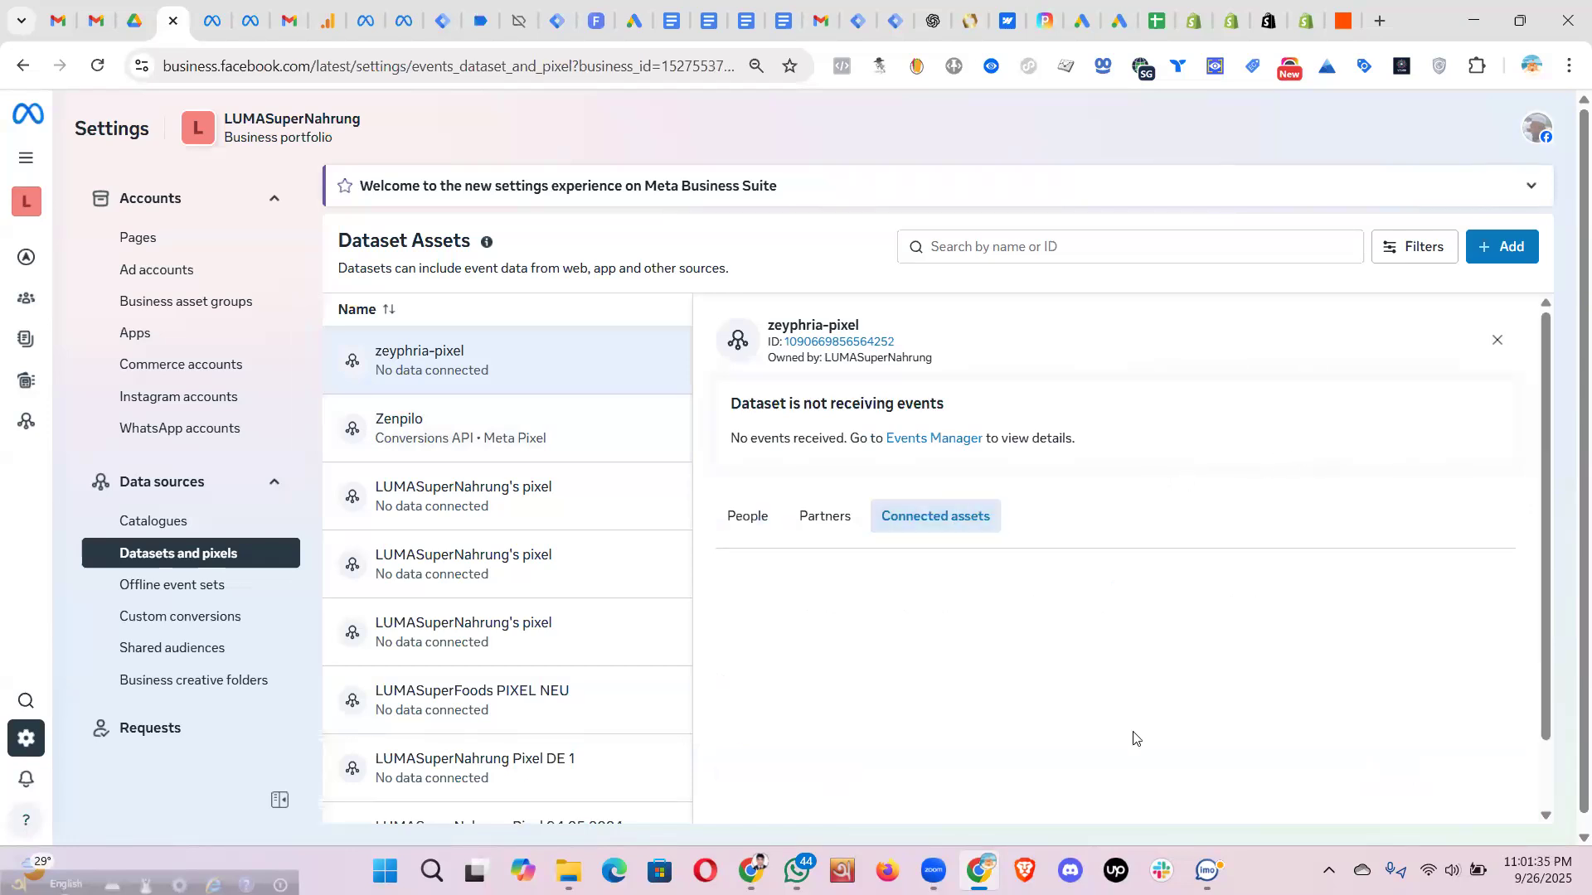
- Connect the LUMASuperNahrung ad account to the zeyphria-pixel dataset as an other business asset
{"action": "scroll", "coordinate": [1134, 737], "scroll_direction": "down", "scroll_amount": 1}
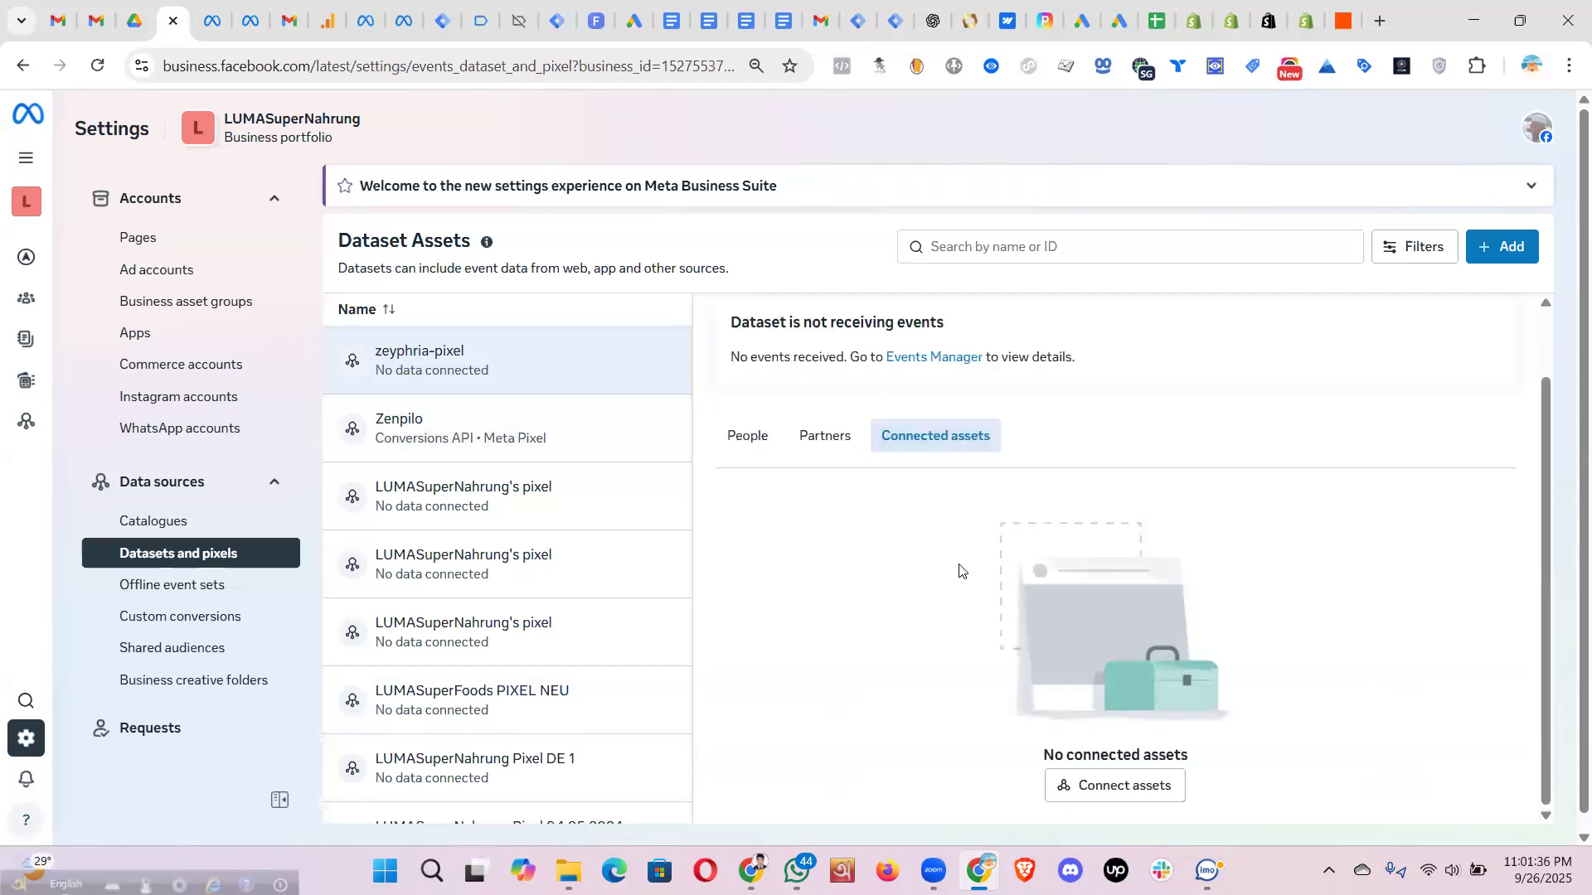
{"action": "left_click", "coordinate": [1111, 786]}
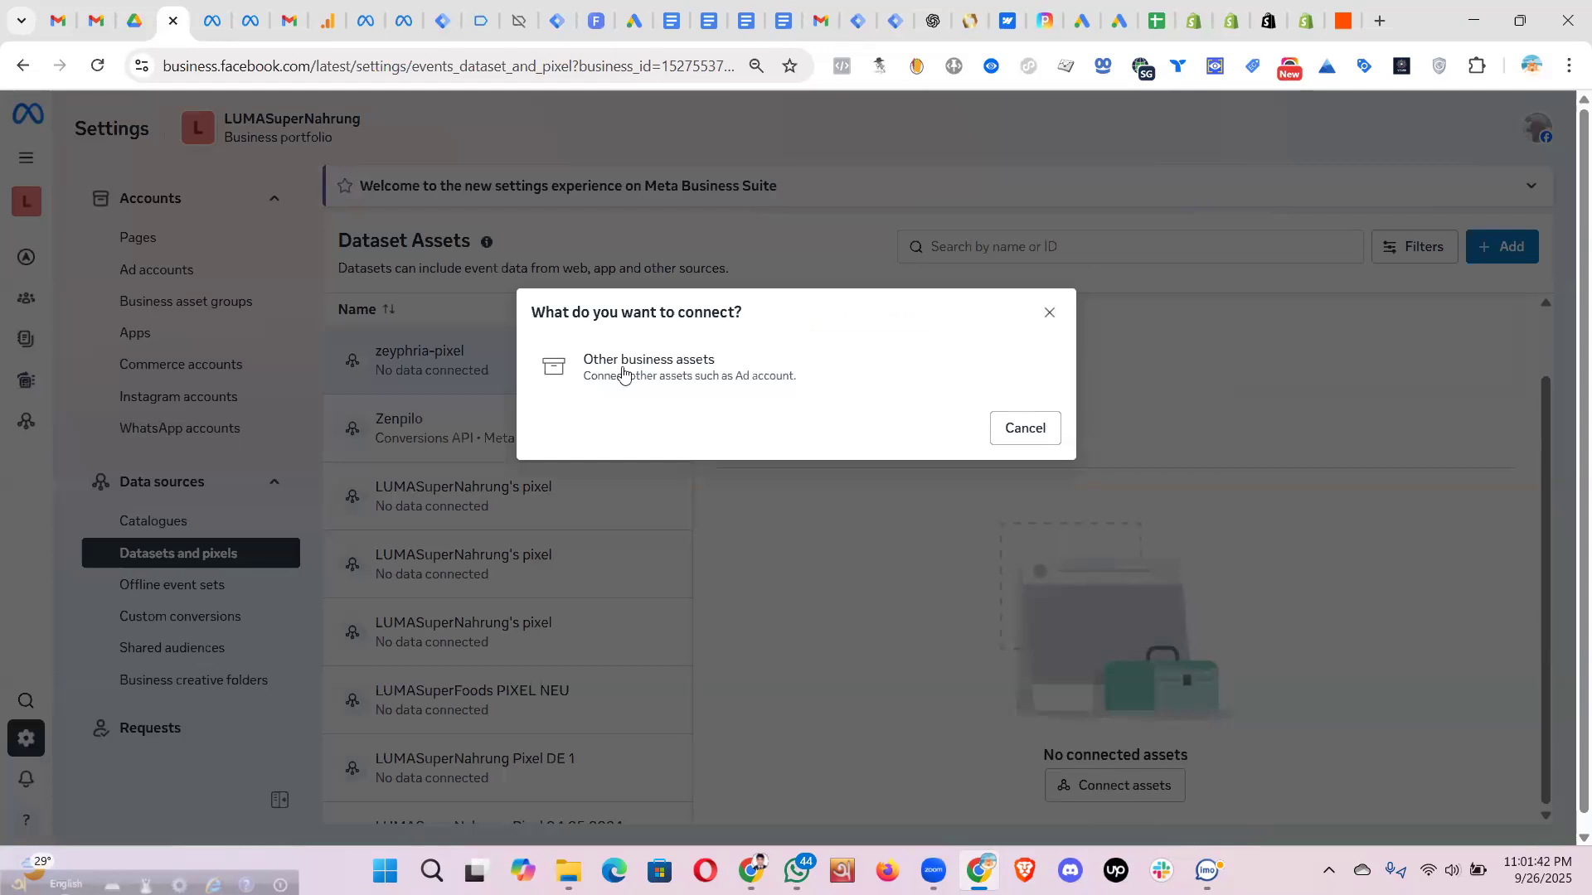
{"action": "left_click", "coordinate": [674, 369]}
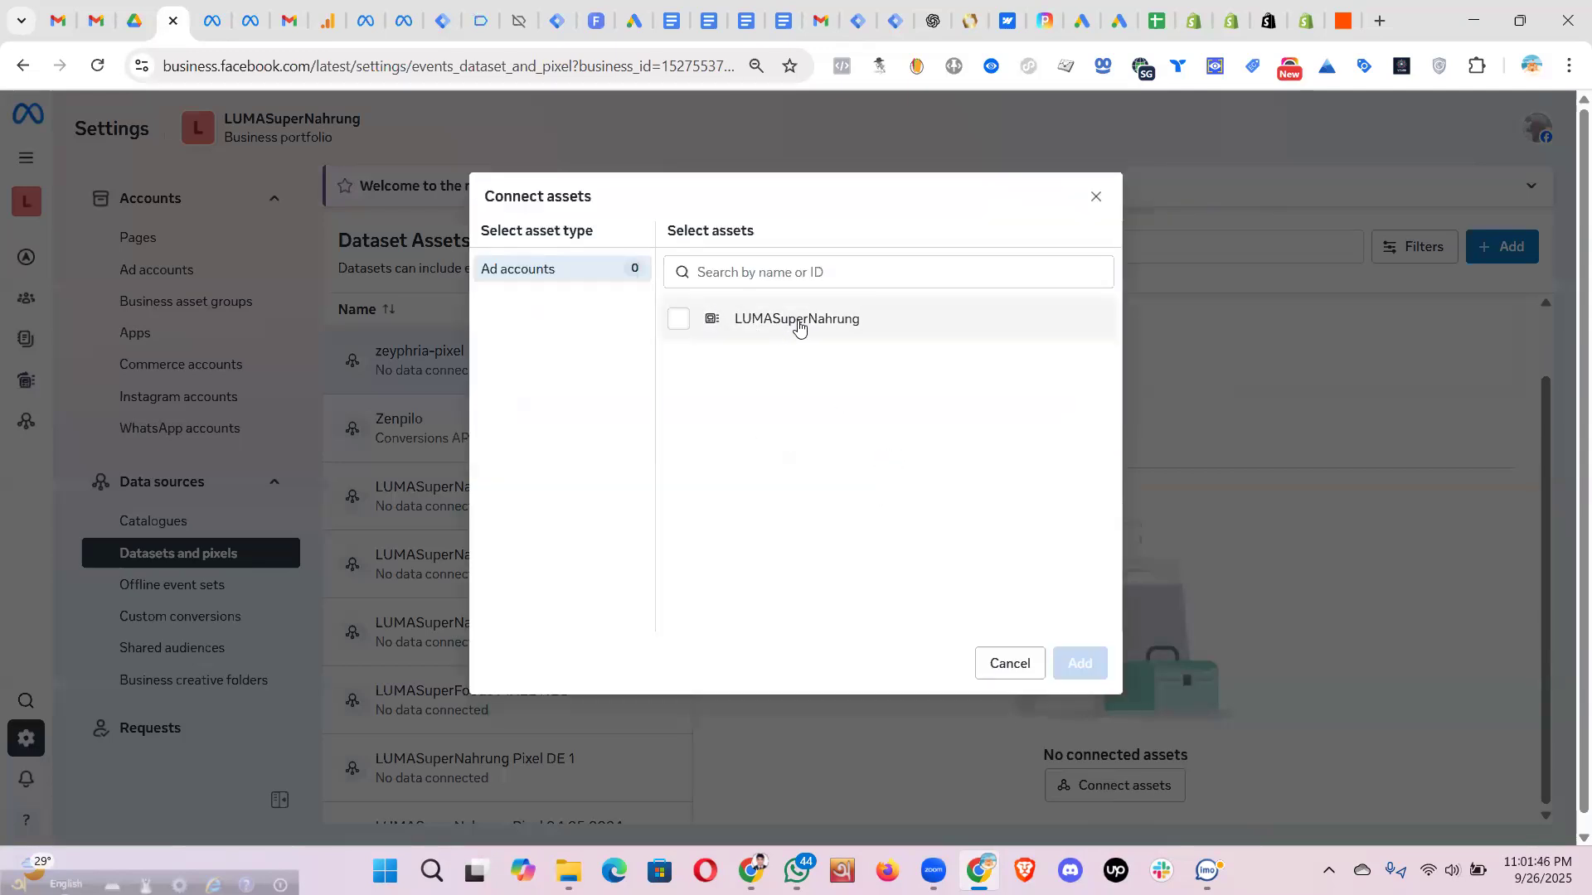
{"action": "left_click_drag", "start_coordinate": [901, 321], "coordinate": [691, 329]}
{"action": "left_click", "coordinate": [691, 330]}
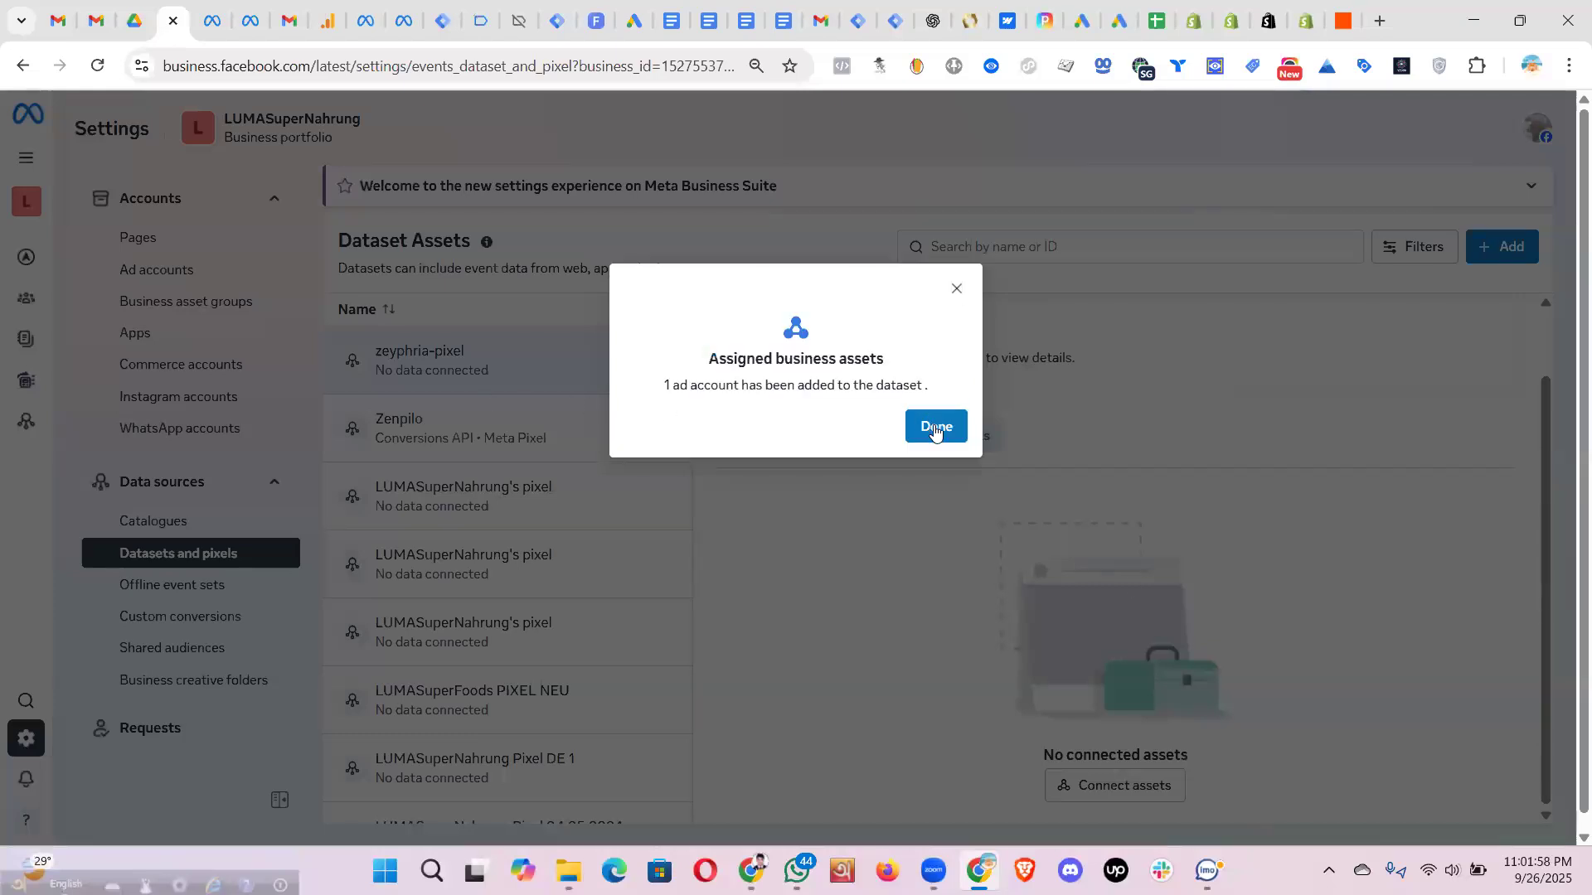
{"action": "left_click", "coordinate": [936, 428]}
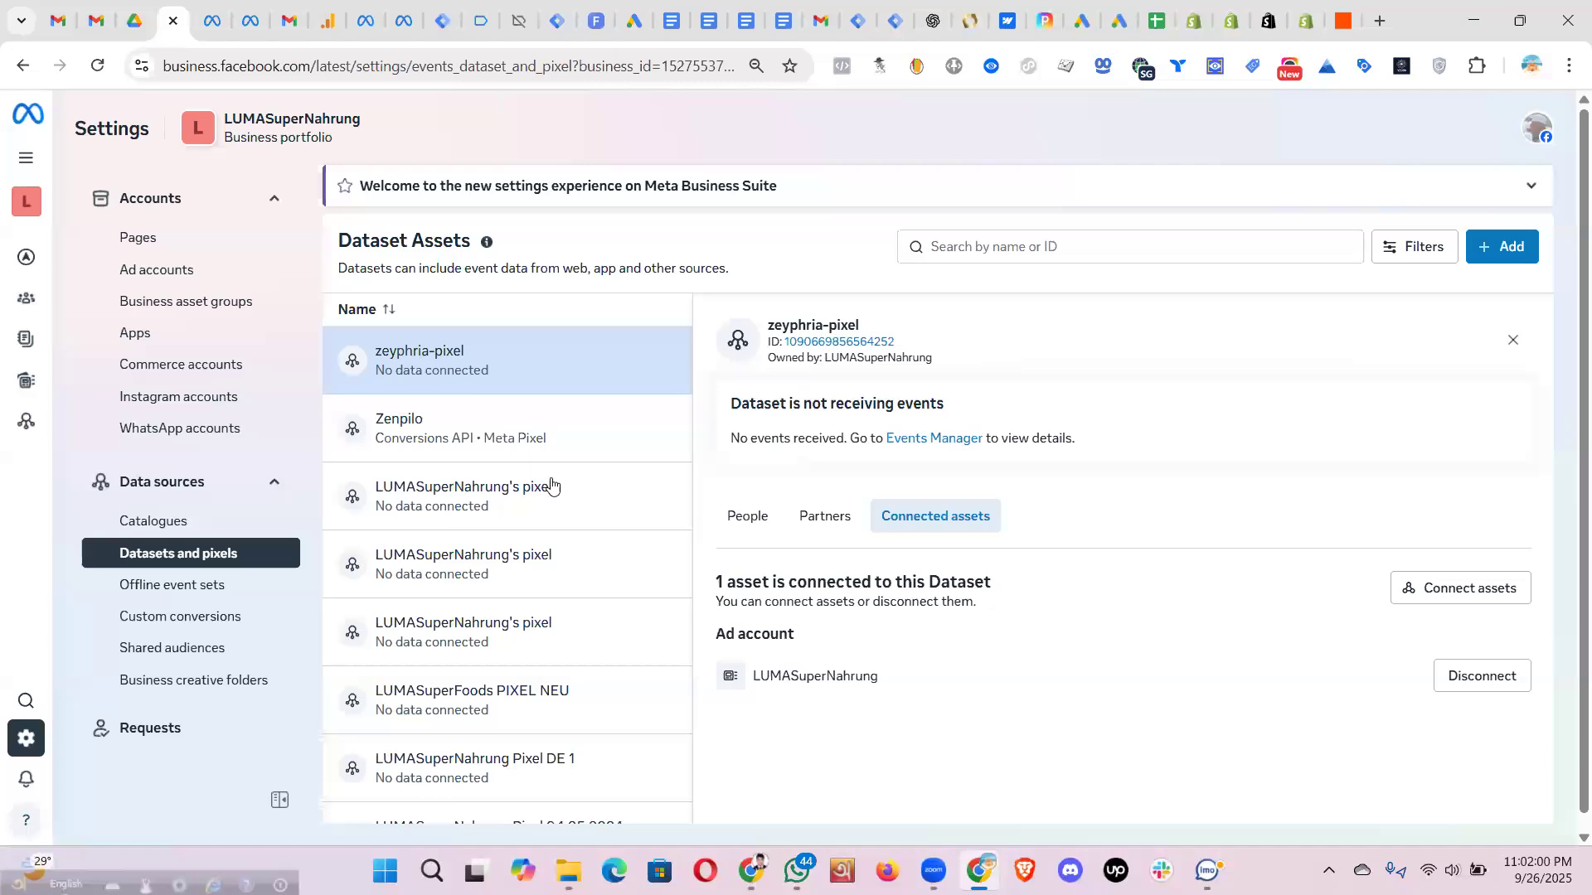
- Highlight zeyphria-pixel's linked LUMASuperNahrung ad account, then open the first LUMASuperNahrung's pixel dataset
{"action": "double_click", "coordinate": [753, 676]}
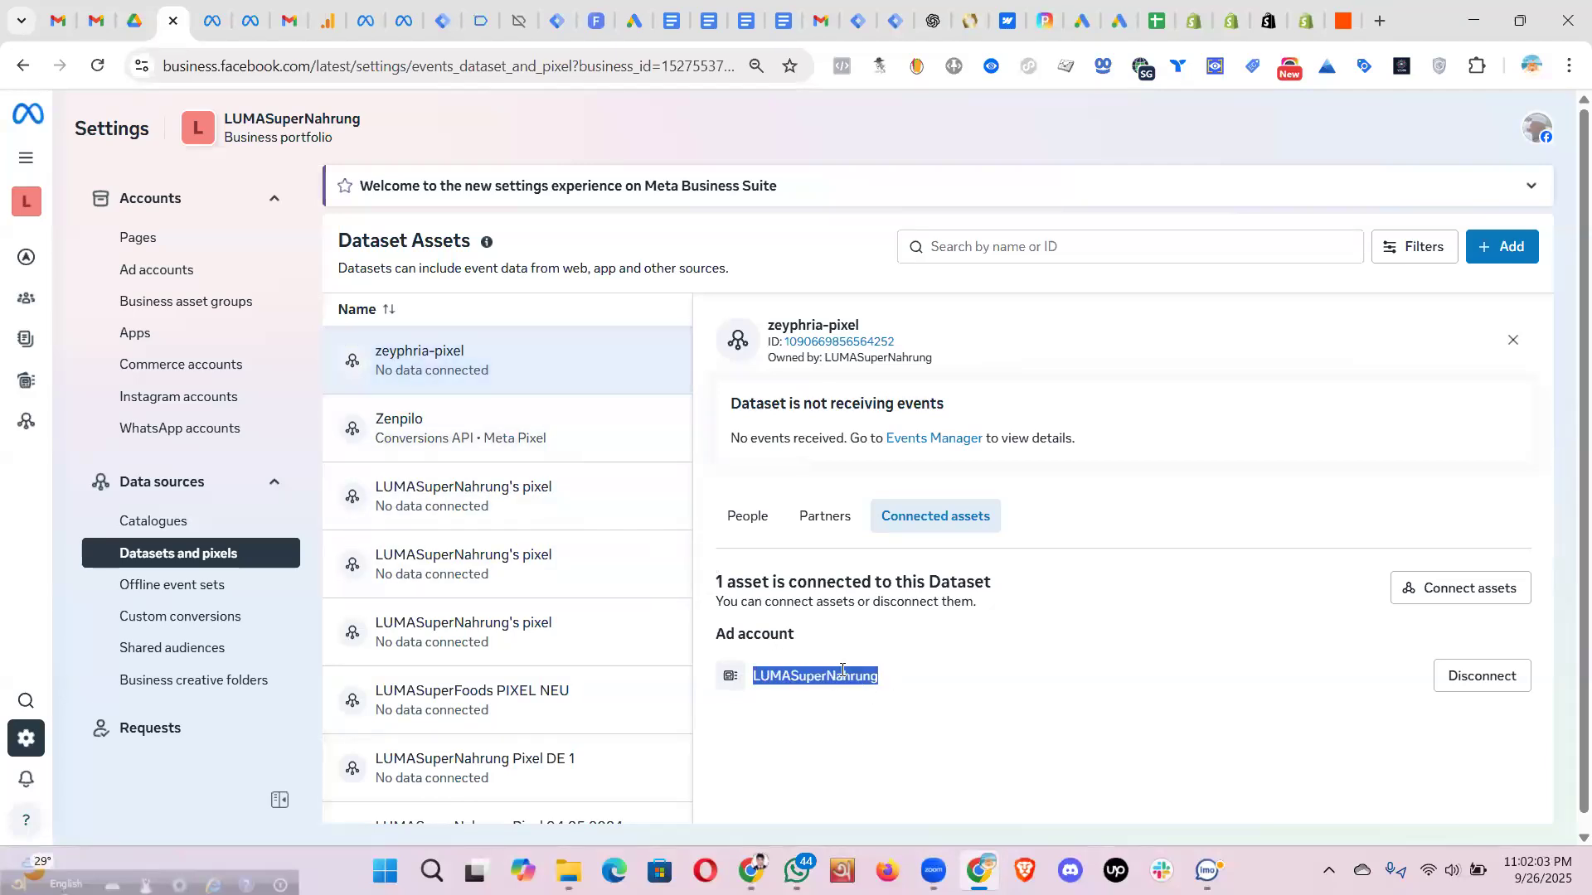
{"action": "left_click_drag", "start_coordinate": [895, 687], "coordinate": [769, 678]}
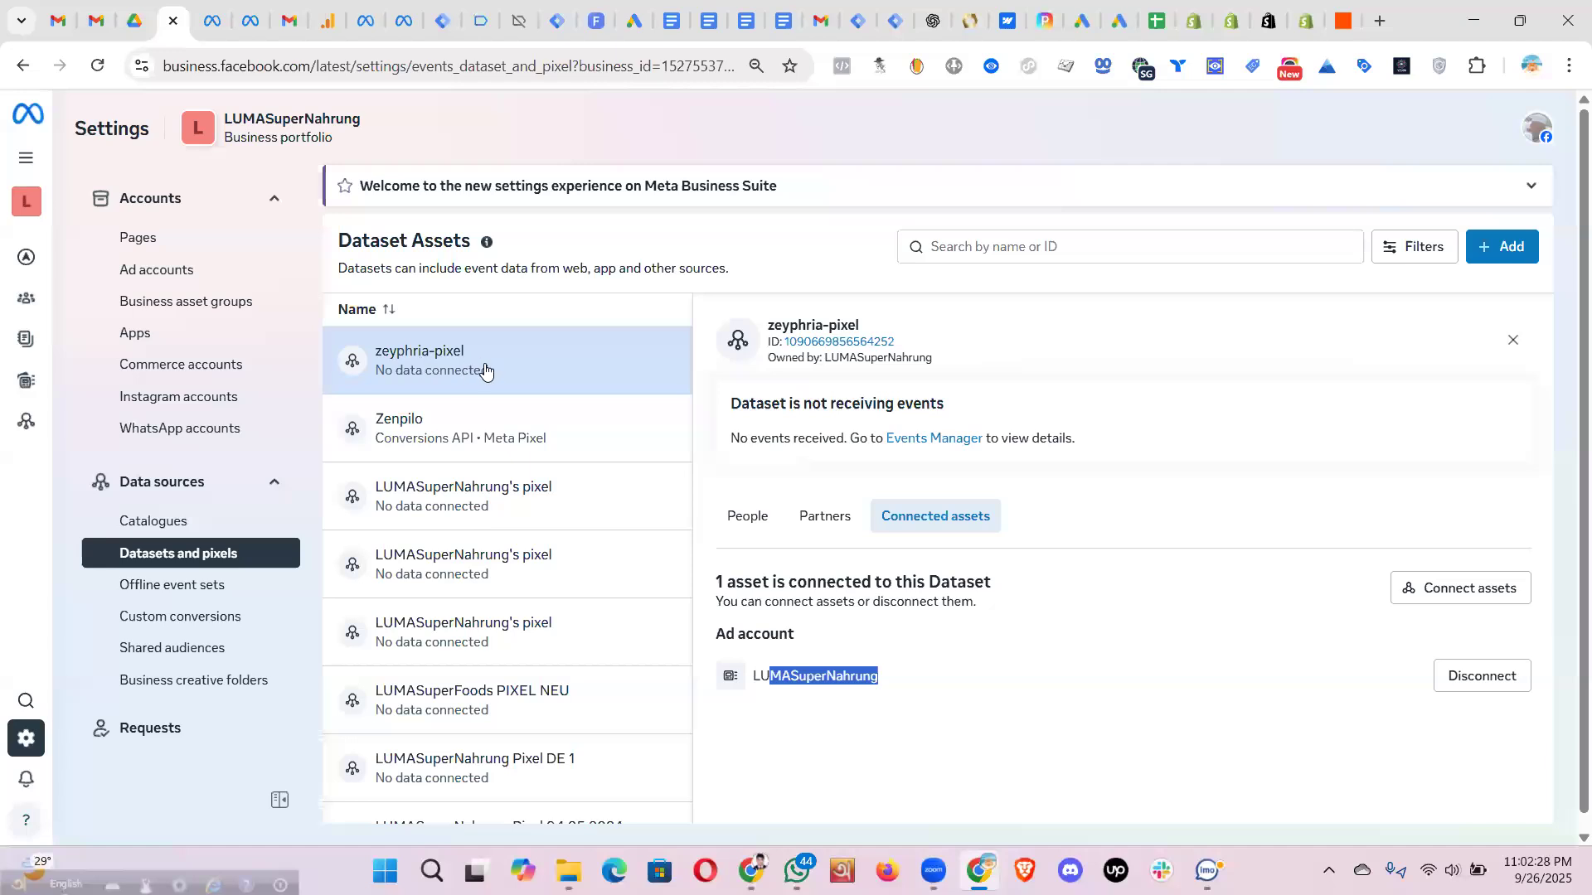
{"action": "left_click", "coordinate": [882, 755]}
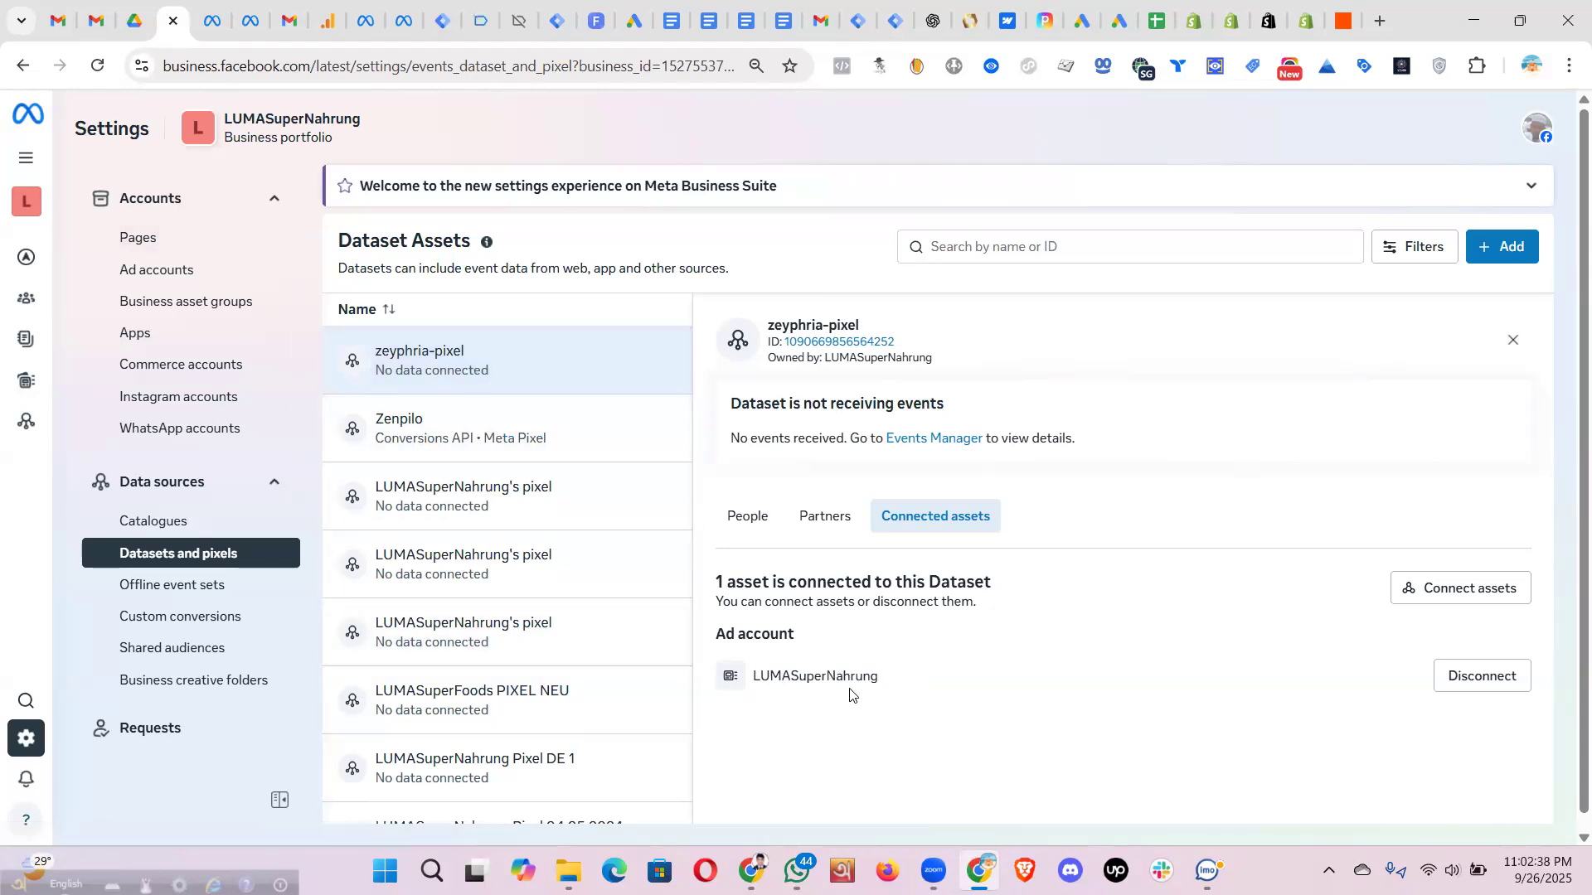
{"action": "left_click_drag", "start_coordinate": [877, 678], "coordinate": [760, 676]}
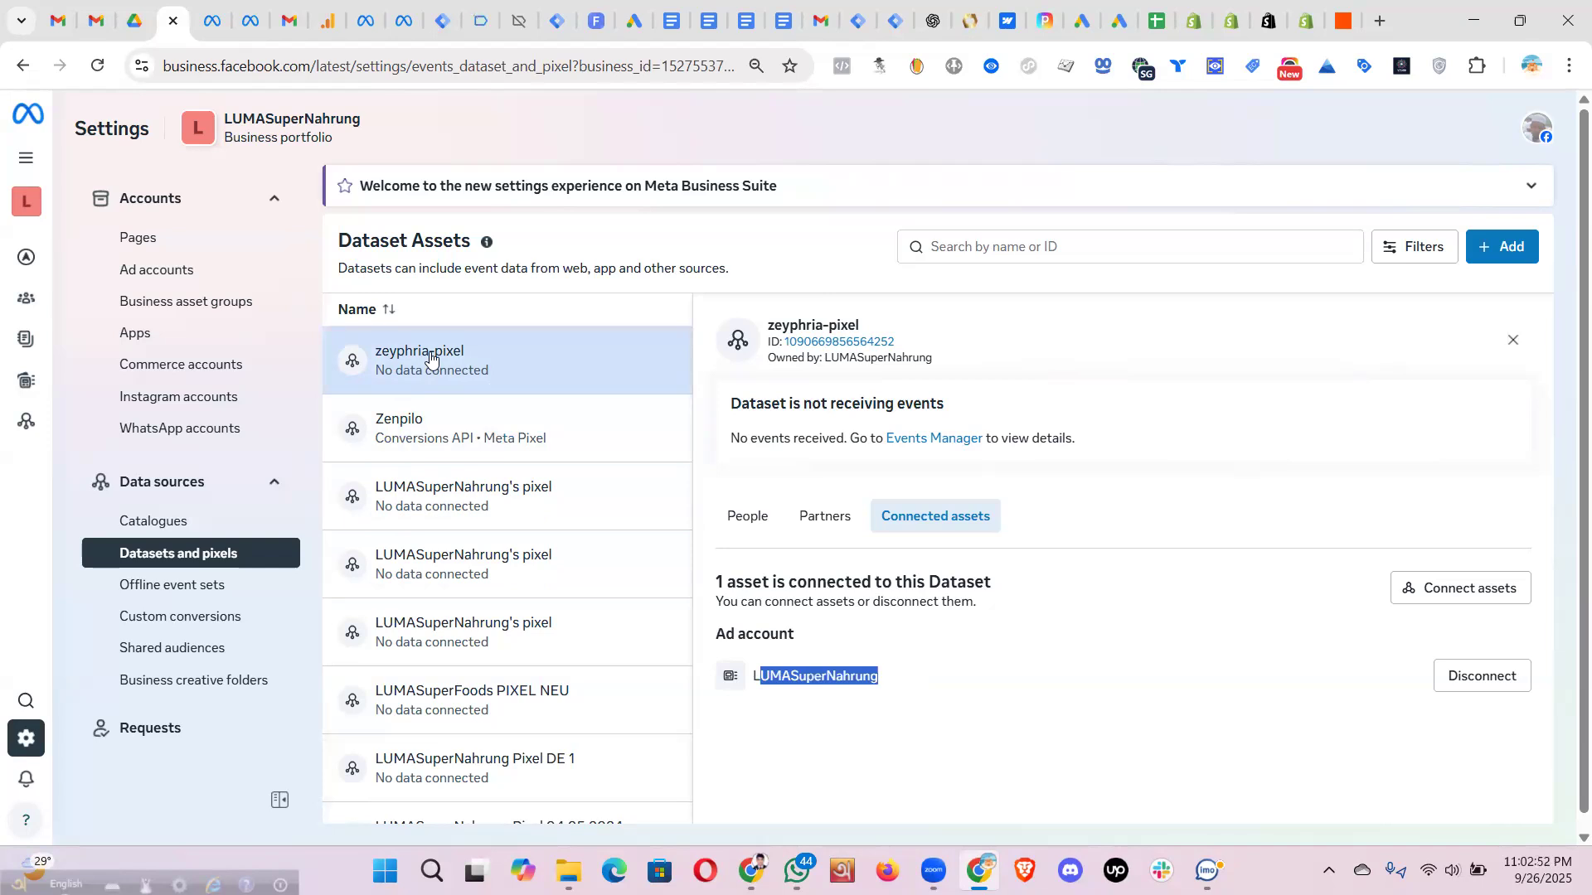
{"action": "left_click", "coordinate": [891, 686]}
{"action": "left_click_drag", "start_coordinate": [882, 677], "coordinate": [759, 677]}
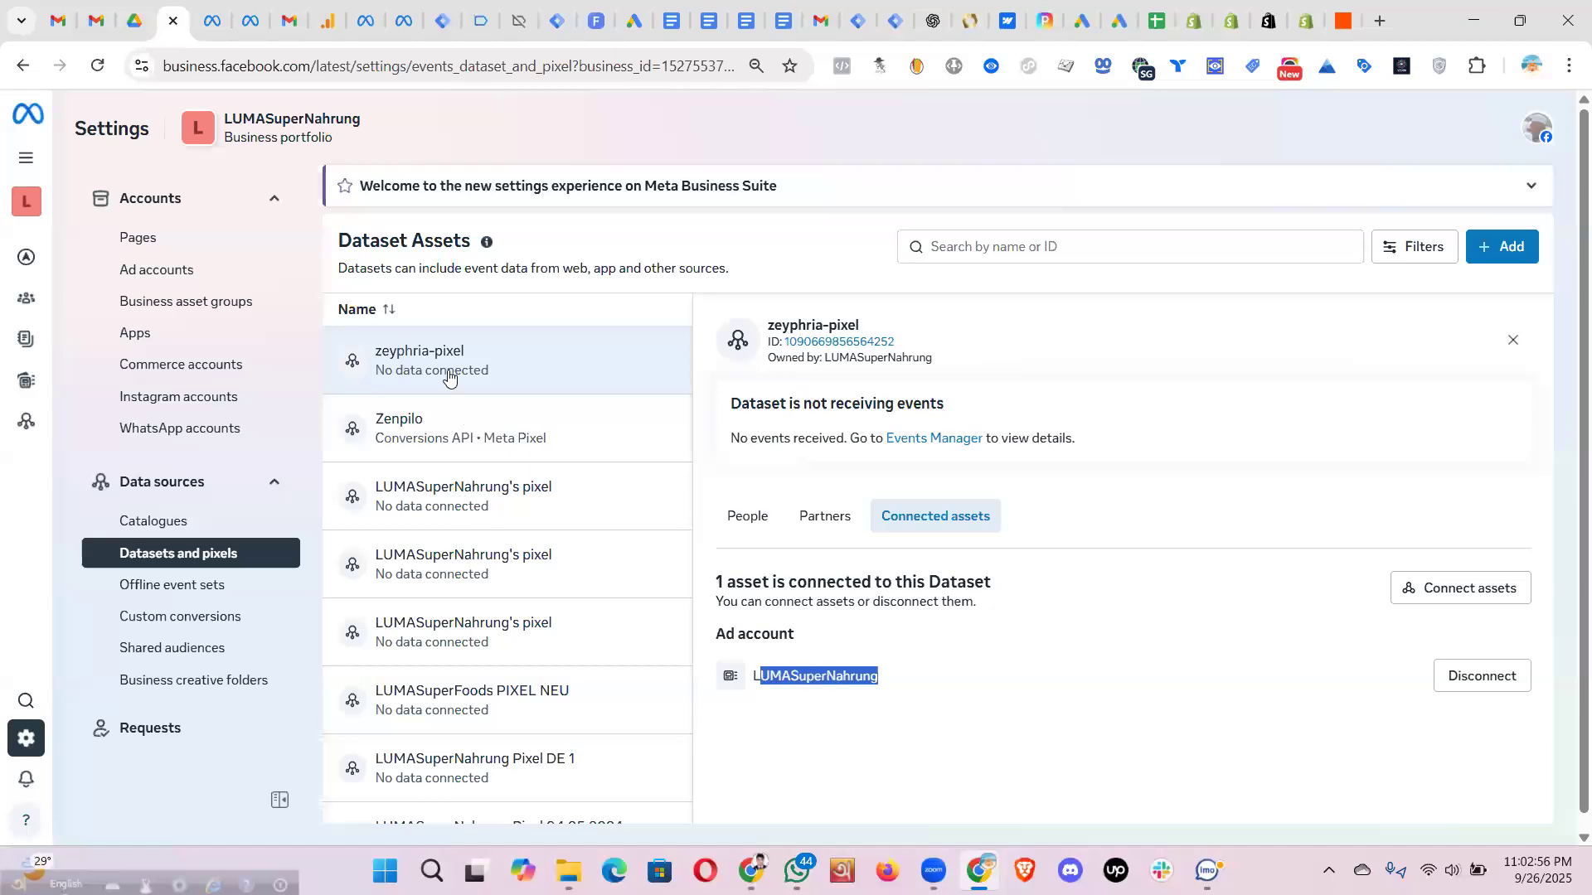
{"action": "left_click", "coordinate": [429, 498]}
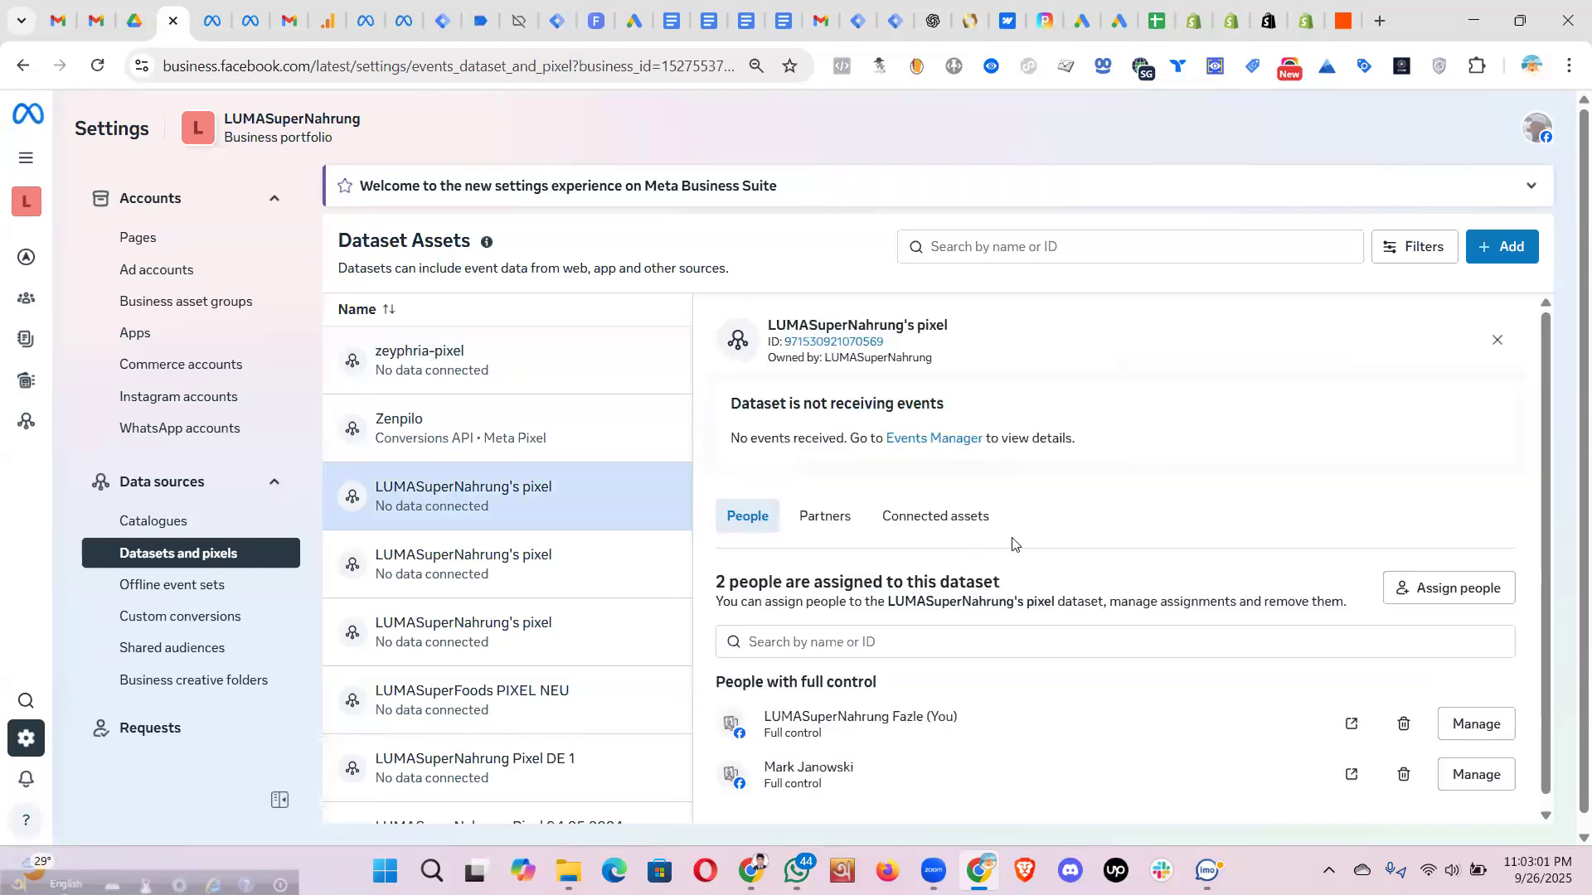
{"action": "left_click", "coordinate": [916, 505]}
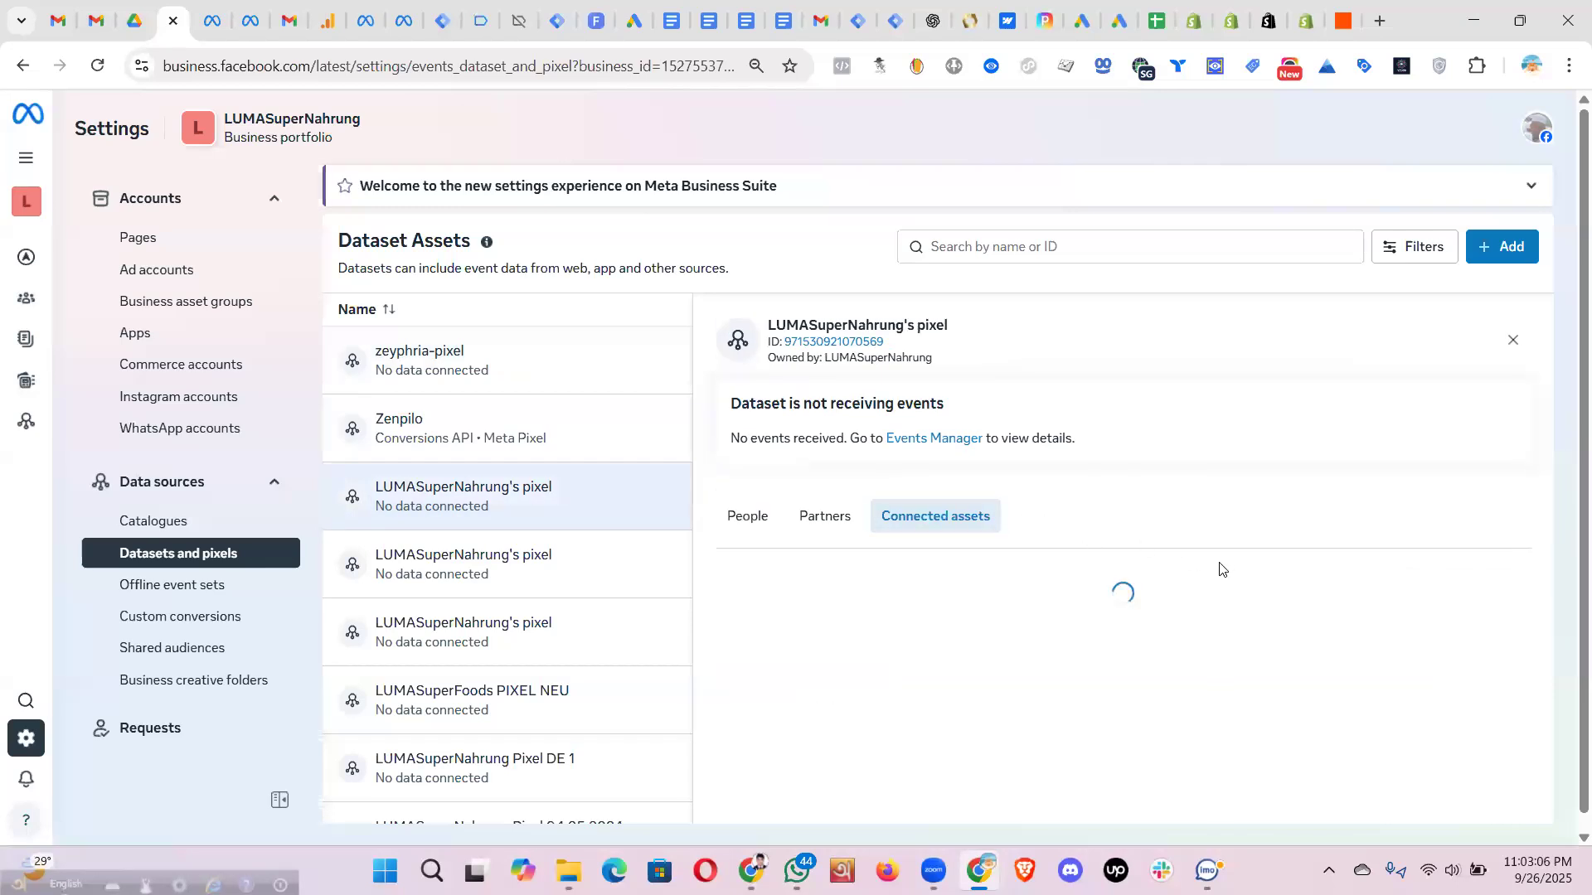
{"action": "scroll", "coordinate": [1160, 663], "scroll_direction": "down", "scroll_amount": 1}
{"action": "left_click", "coordinate": [1095, 786]}
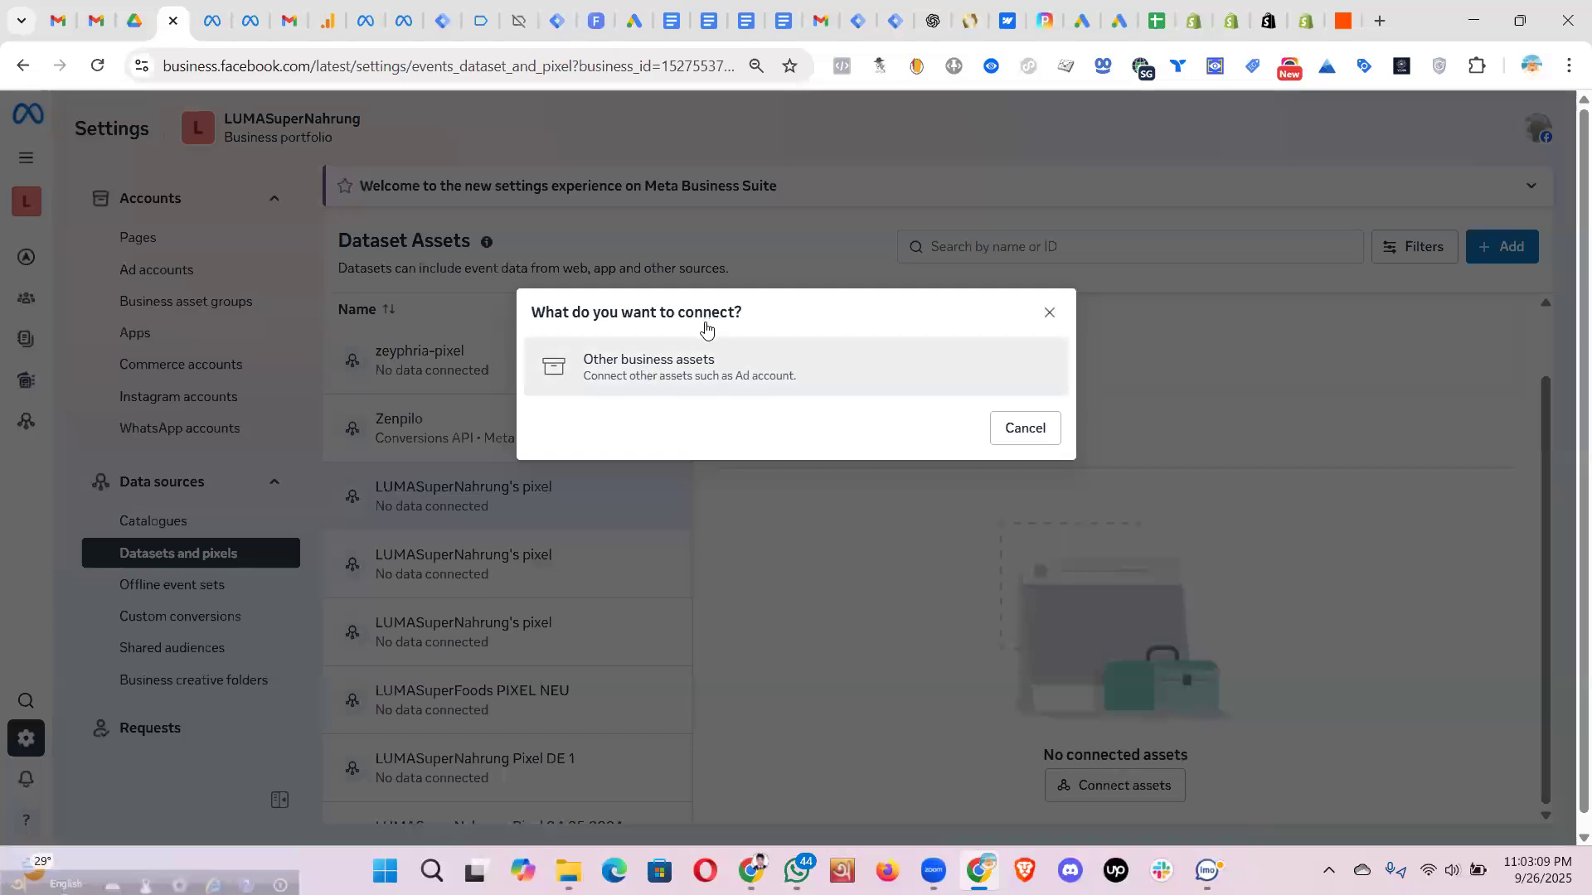
{"action": "left_click", "coordinate": [680, 356]}
{"action": "left_click", "coordinate": [1081, 677]}
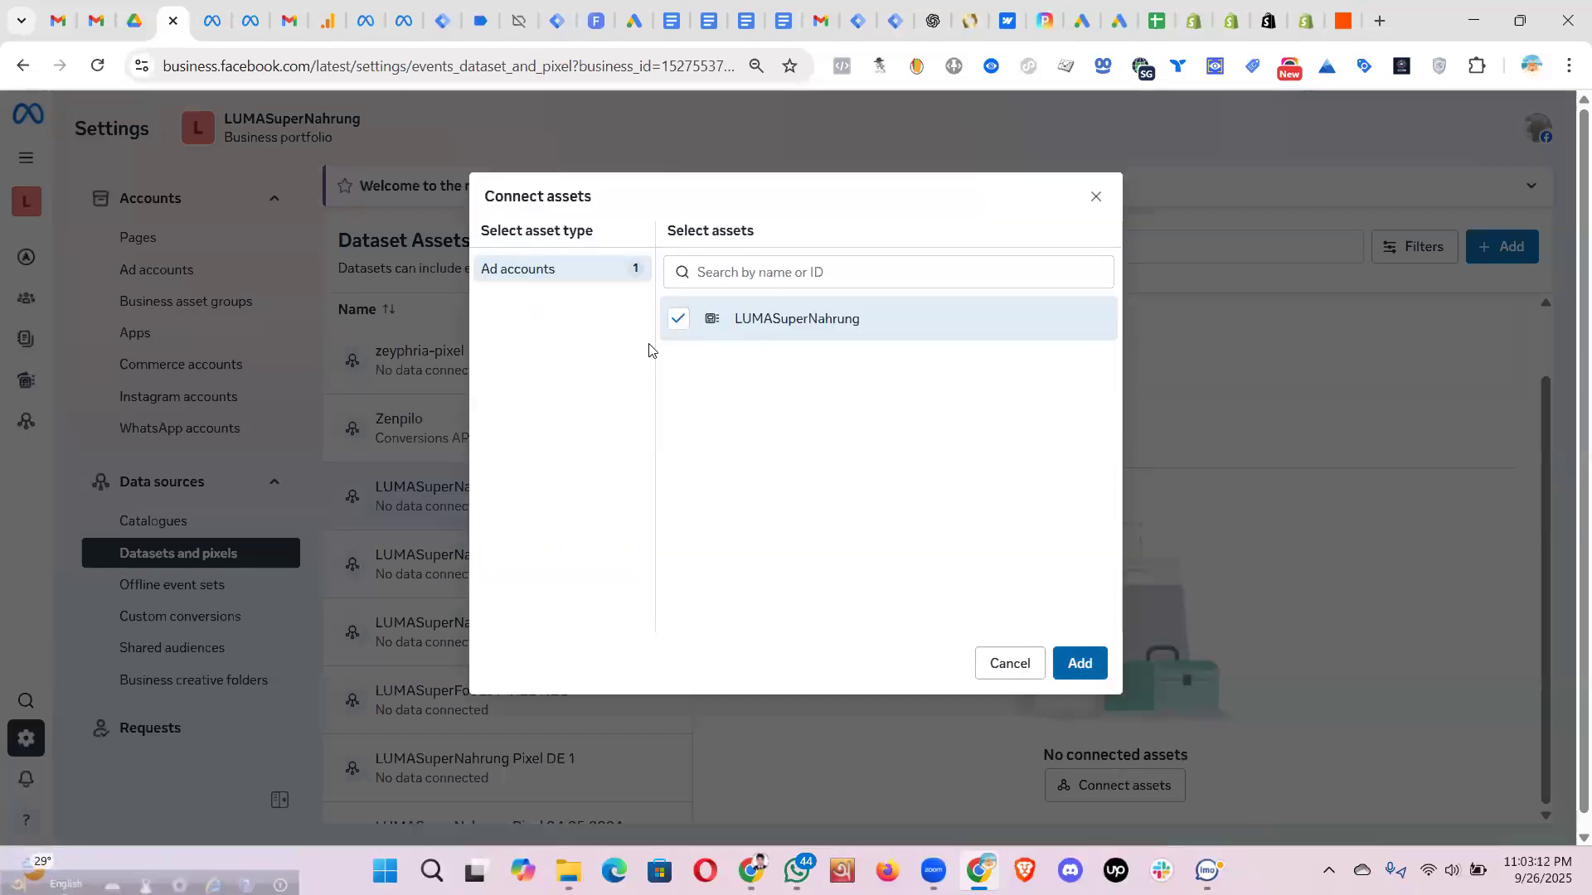
{"action": "left_click", "coordinate": [1097, 200]}
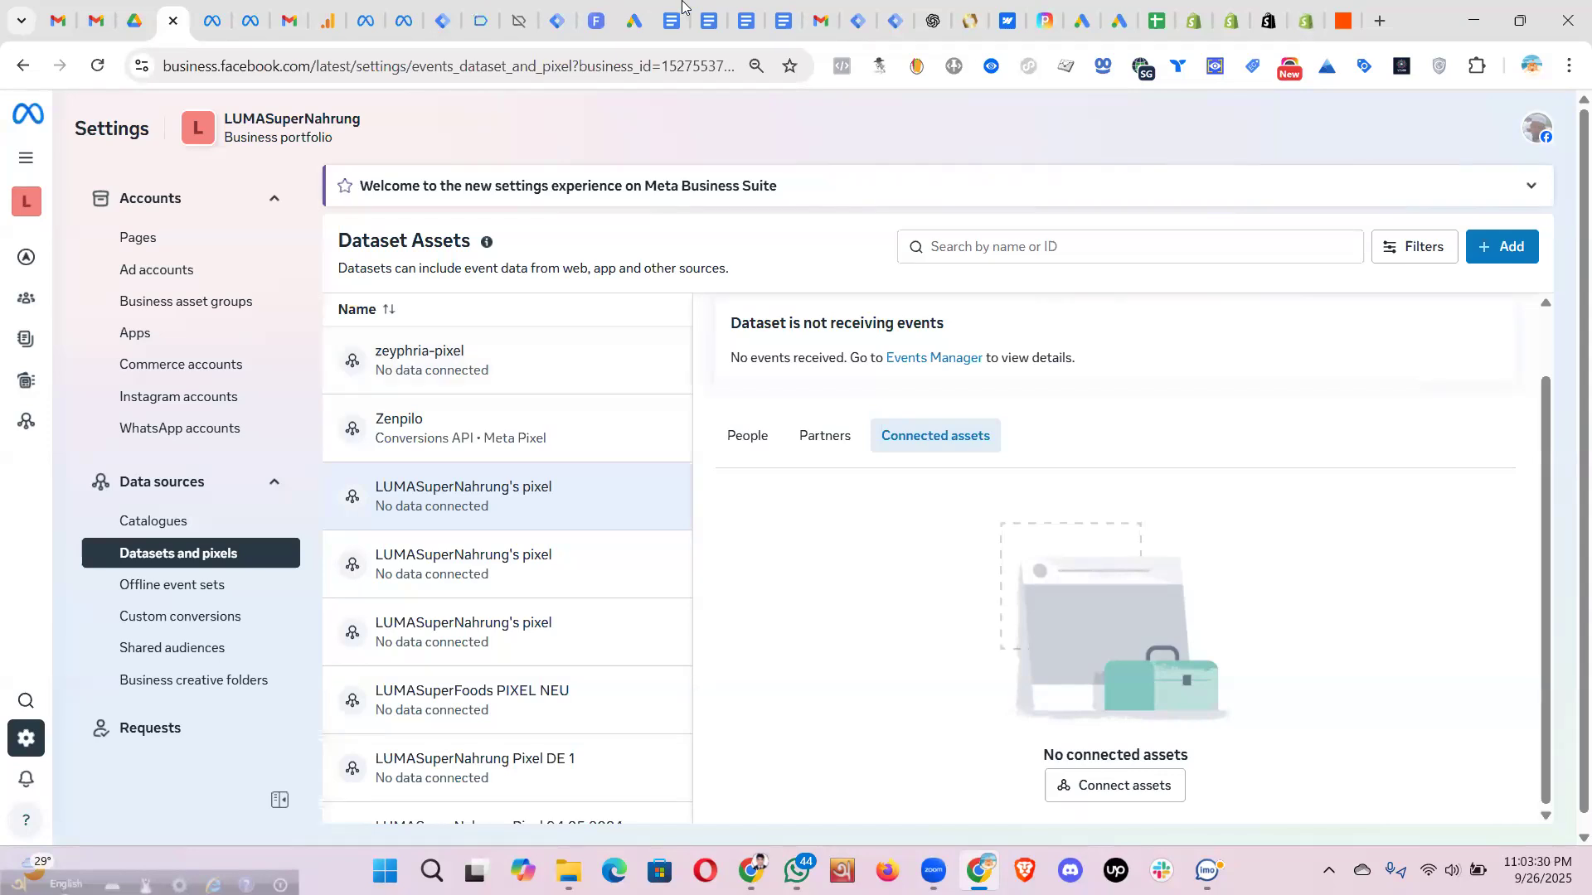
{"action": "left_click", "coordinate": [453, 504]}
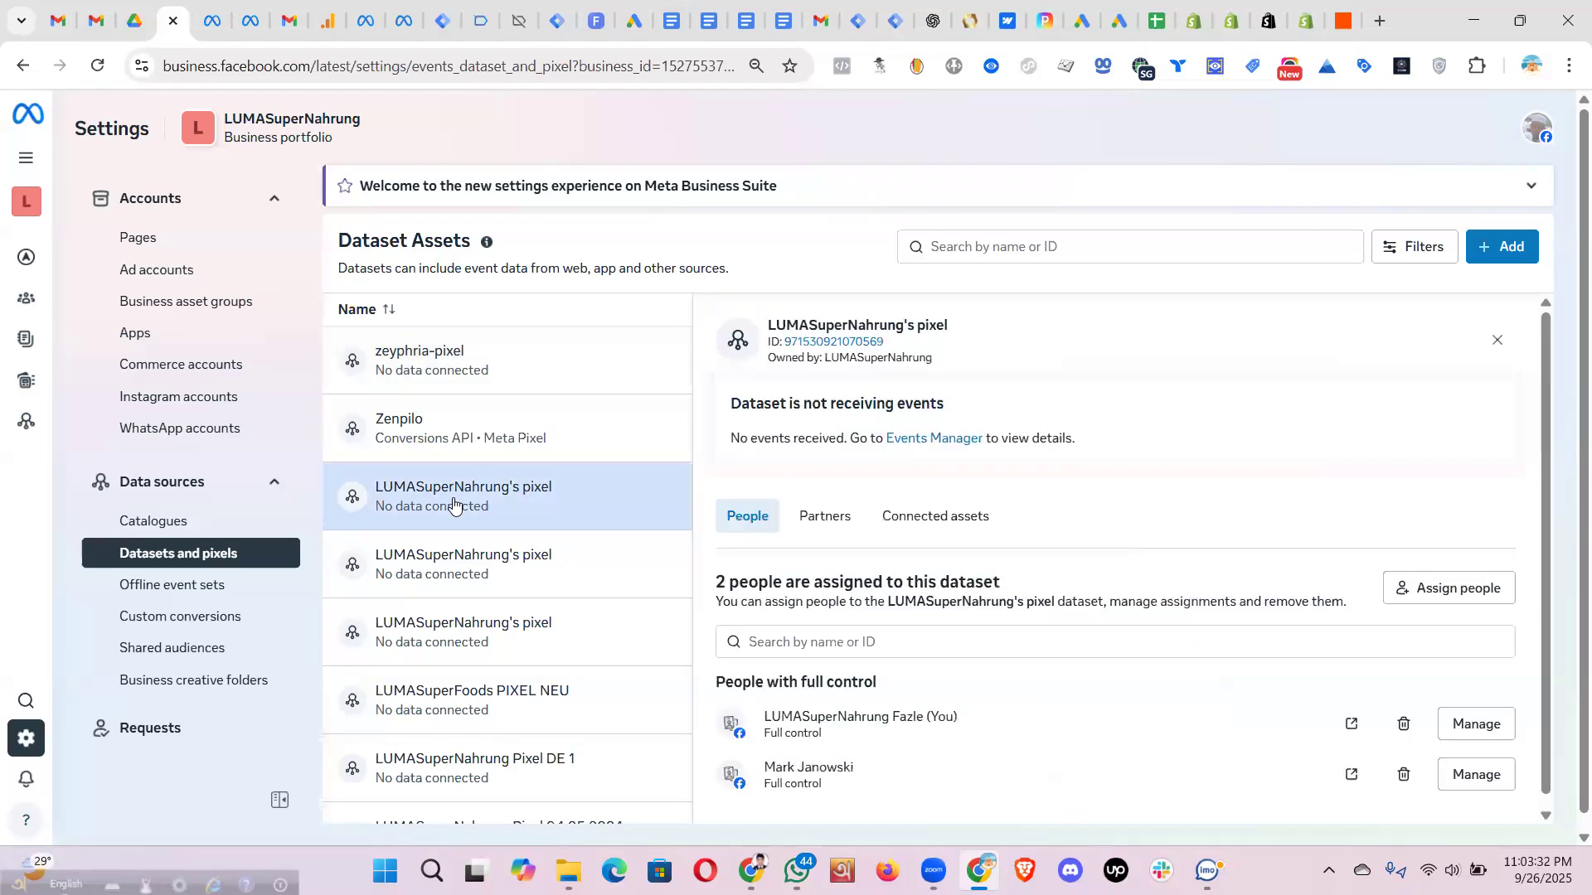
- Browse the second and third LUMASuperNahrung's pixel datasets and zeyphria-pixel, then check Ad accounts
{"action": "left_click", "coordinate": [458, 567]}
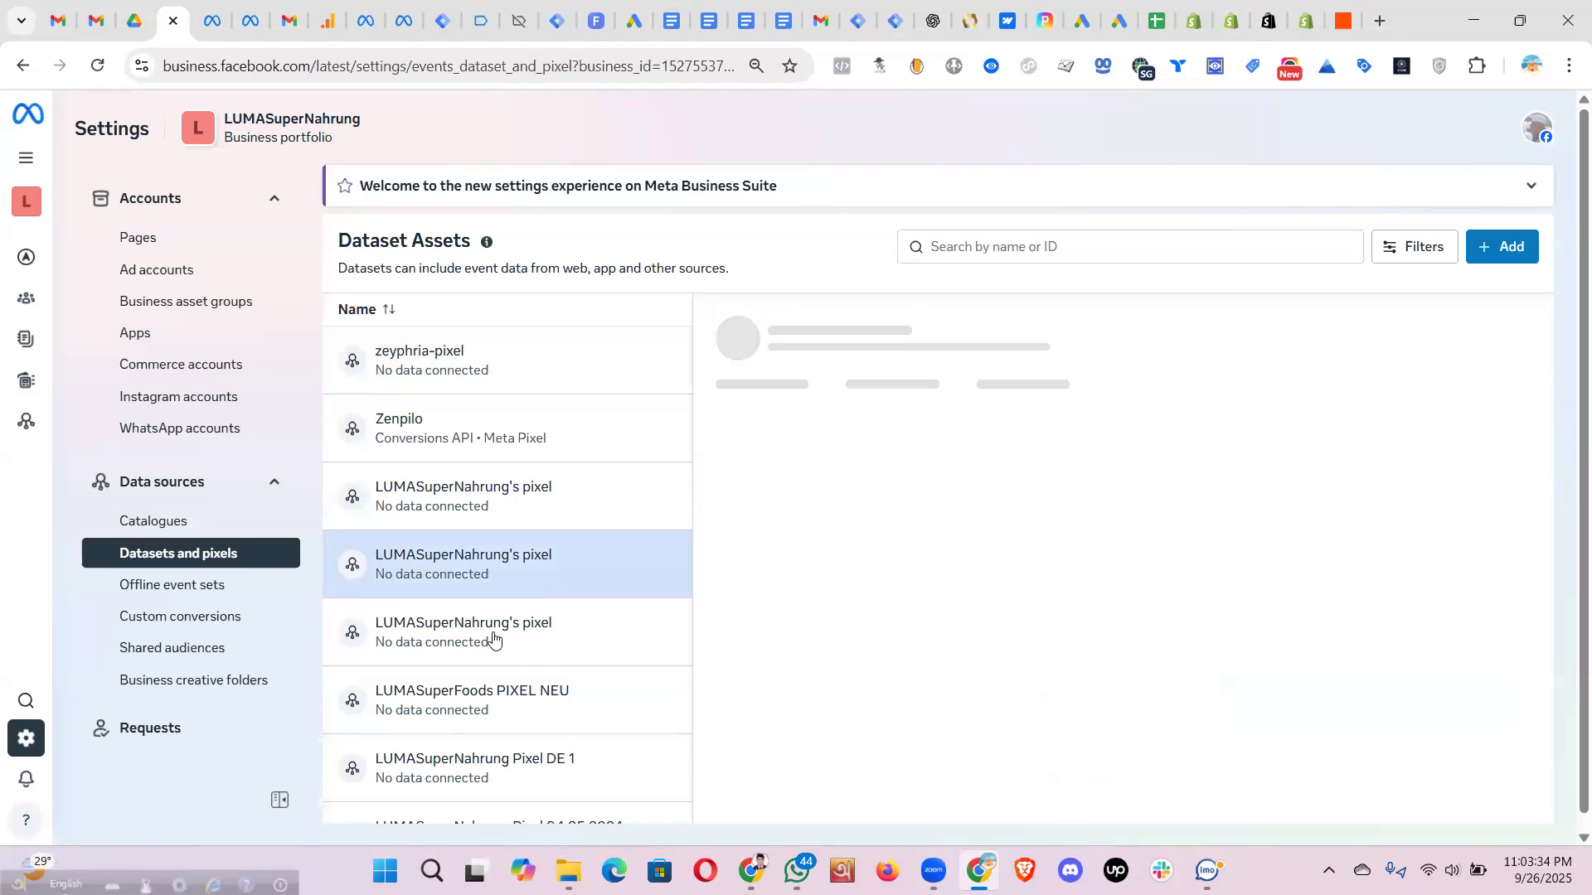
{"action": "left_click", "coordinate": [450, 632]}
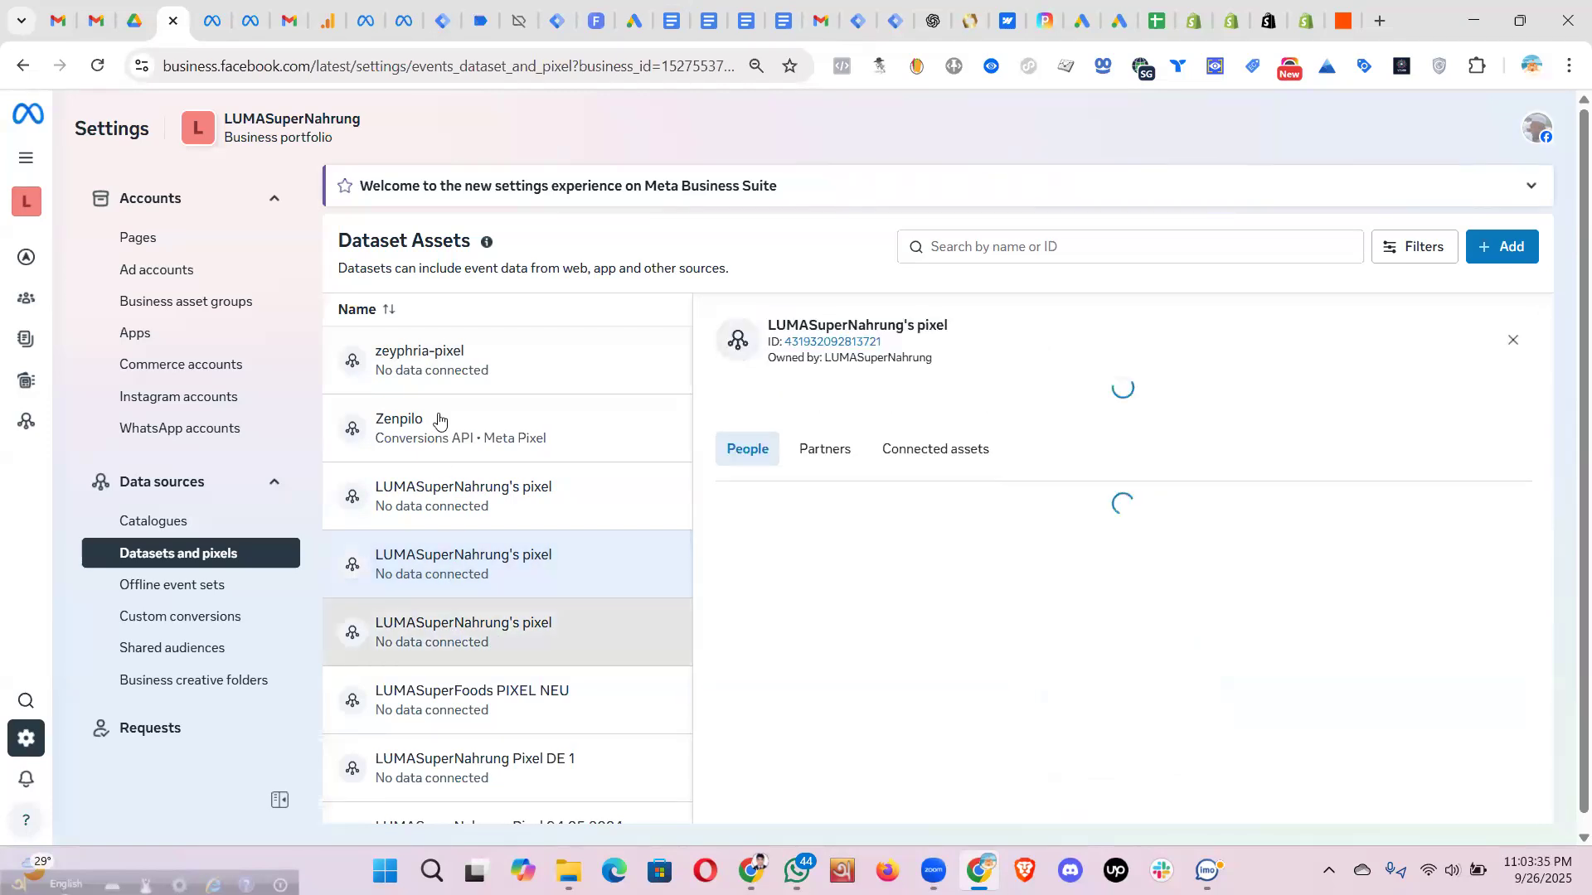
{"action": "left_click", "coordinate": [438, 361]}
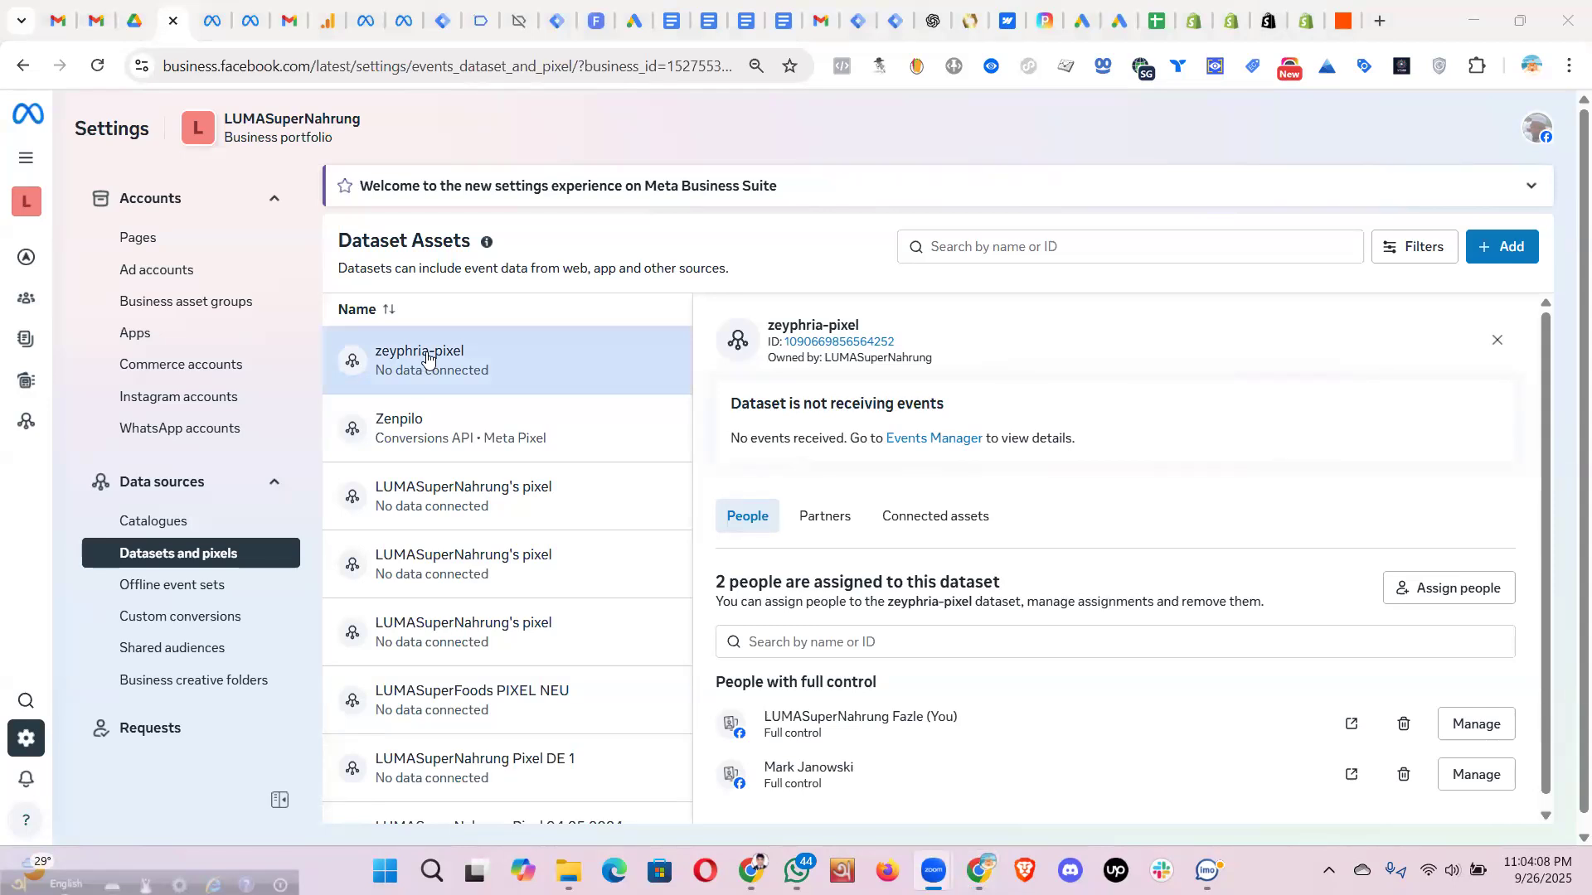
{"action": "left_click", "coordinate": [165, 271]}
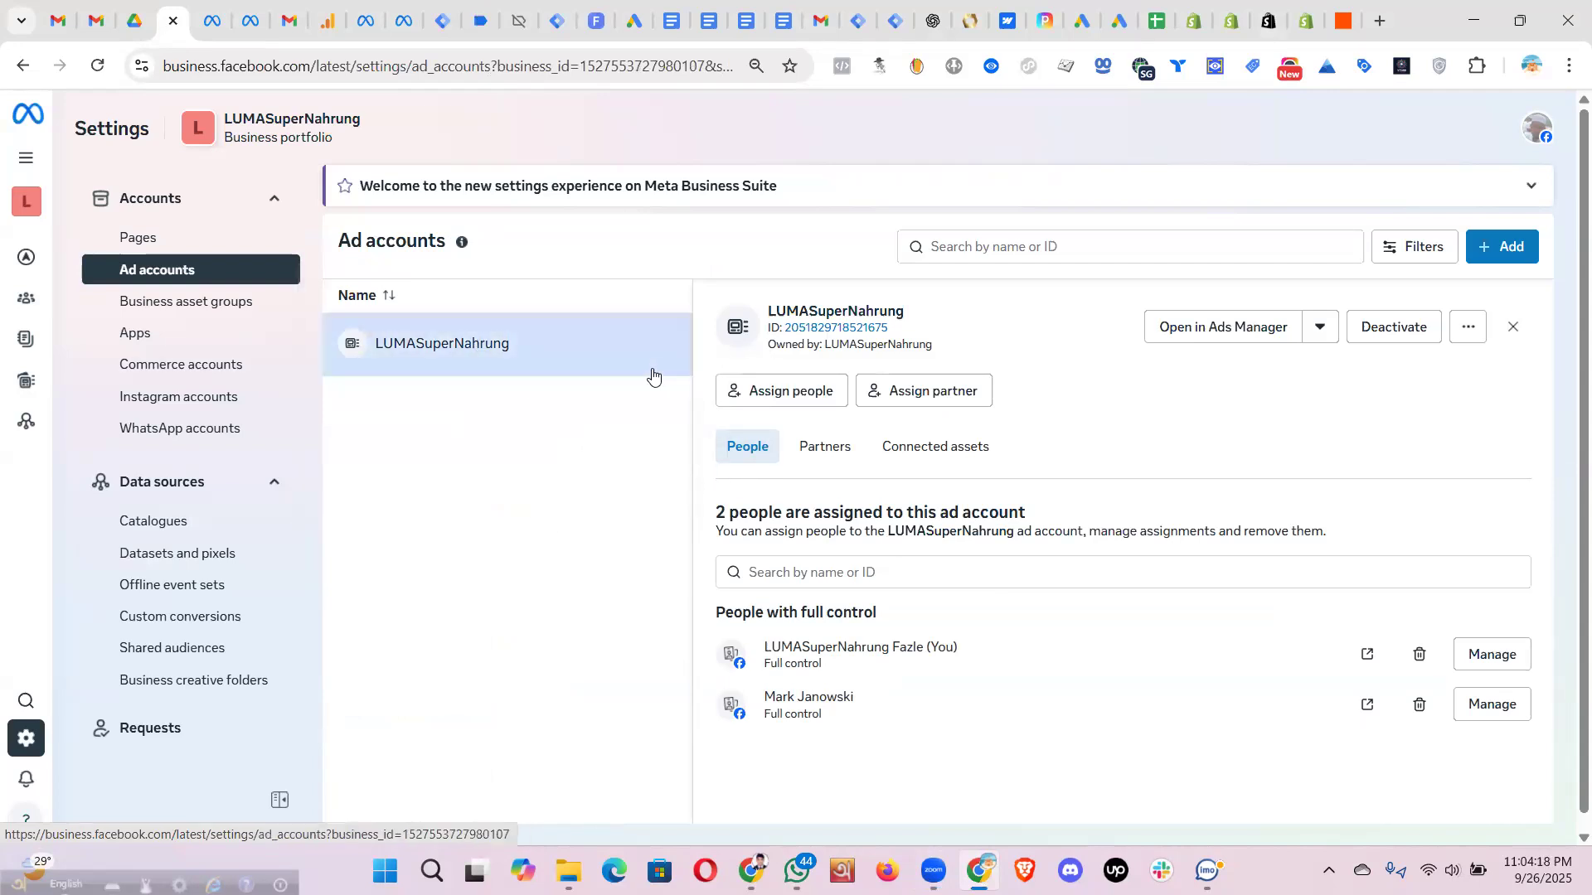
{"action": "left_click", "coordinate": [185, 553]}
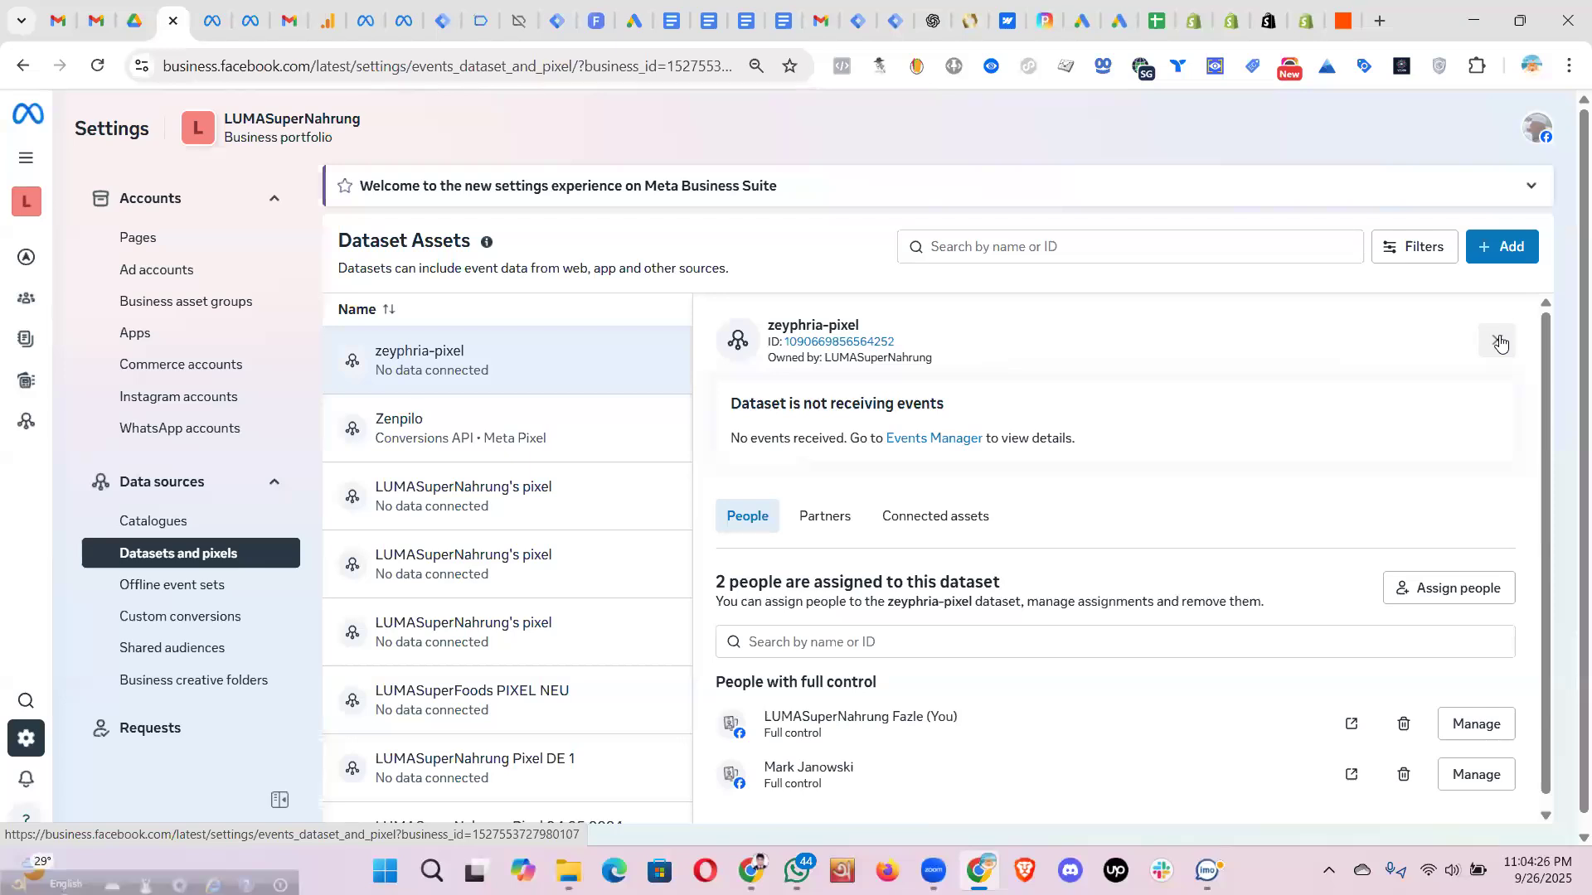
- Open the second LUMASuperNahrung's pixel's empty connected assets and cancel the Other business assets dialog
{"action": "left_click", "coordinate": [1499, 342]}
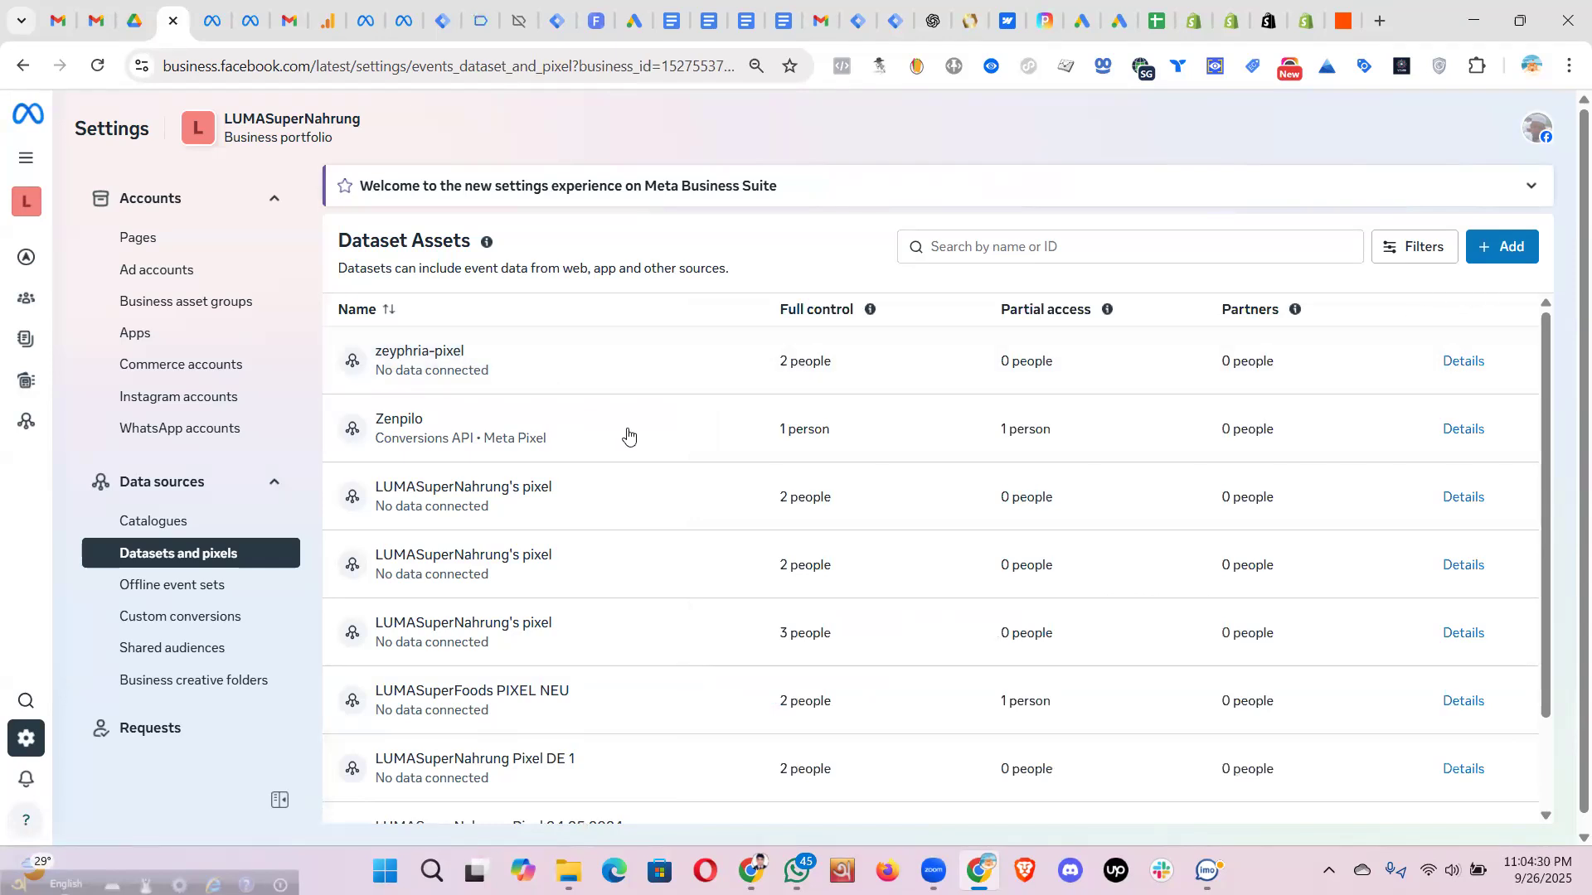
{"action": "left_click", "coordinate": [446, 356]}
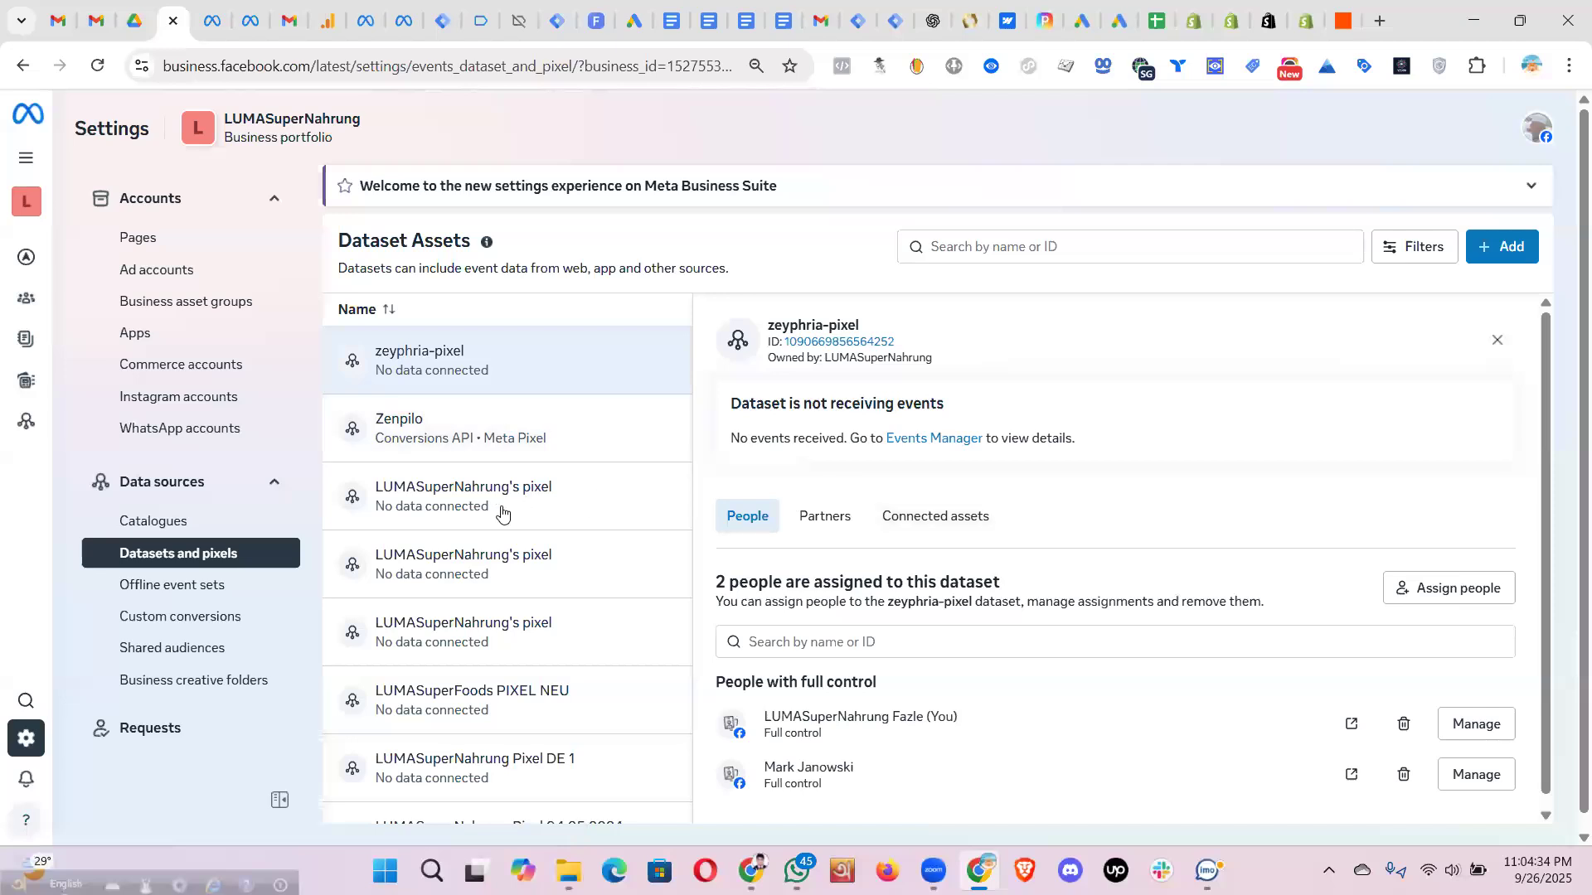
{"action": "left_click", "coordinate": [467, 567]}
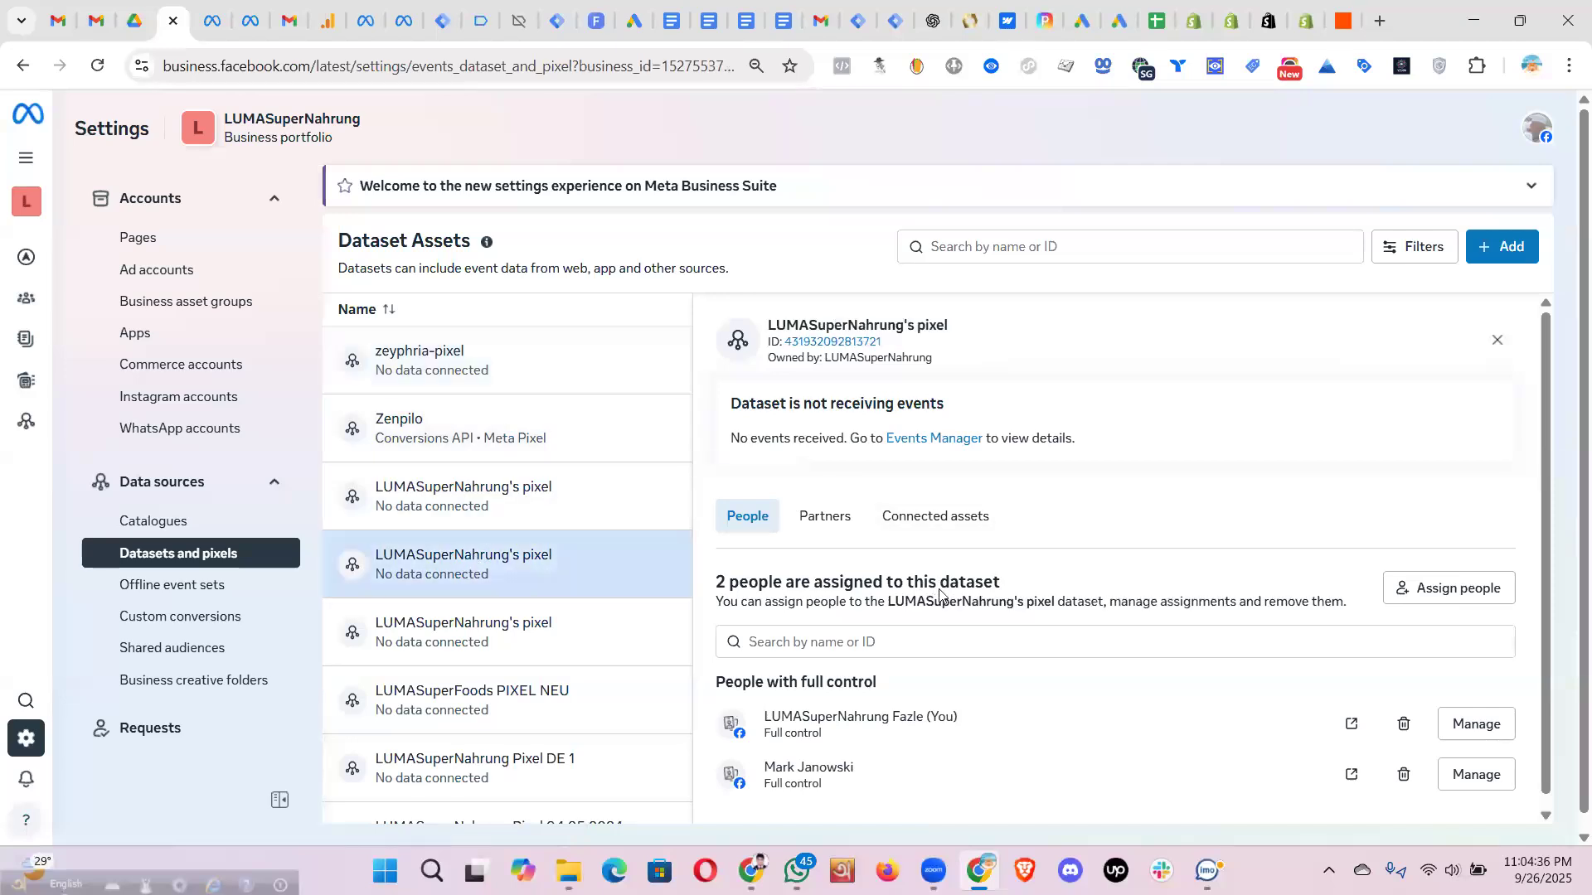
{"action": "left_click", "coordinate": [952, 508]}
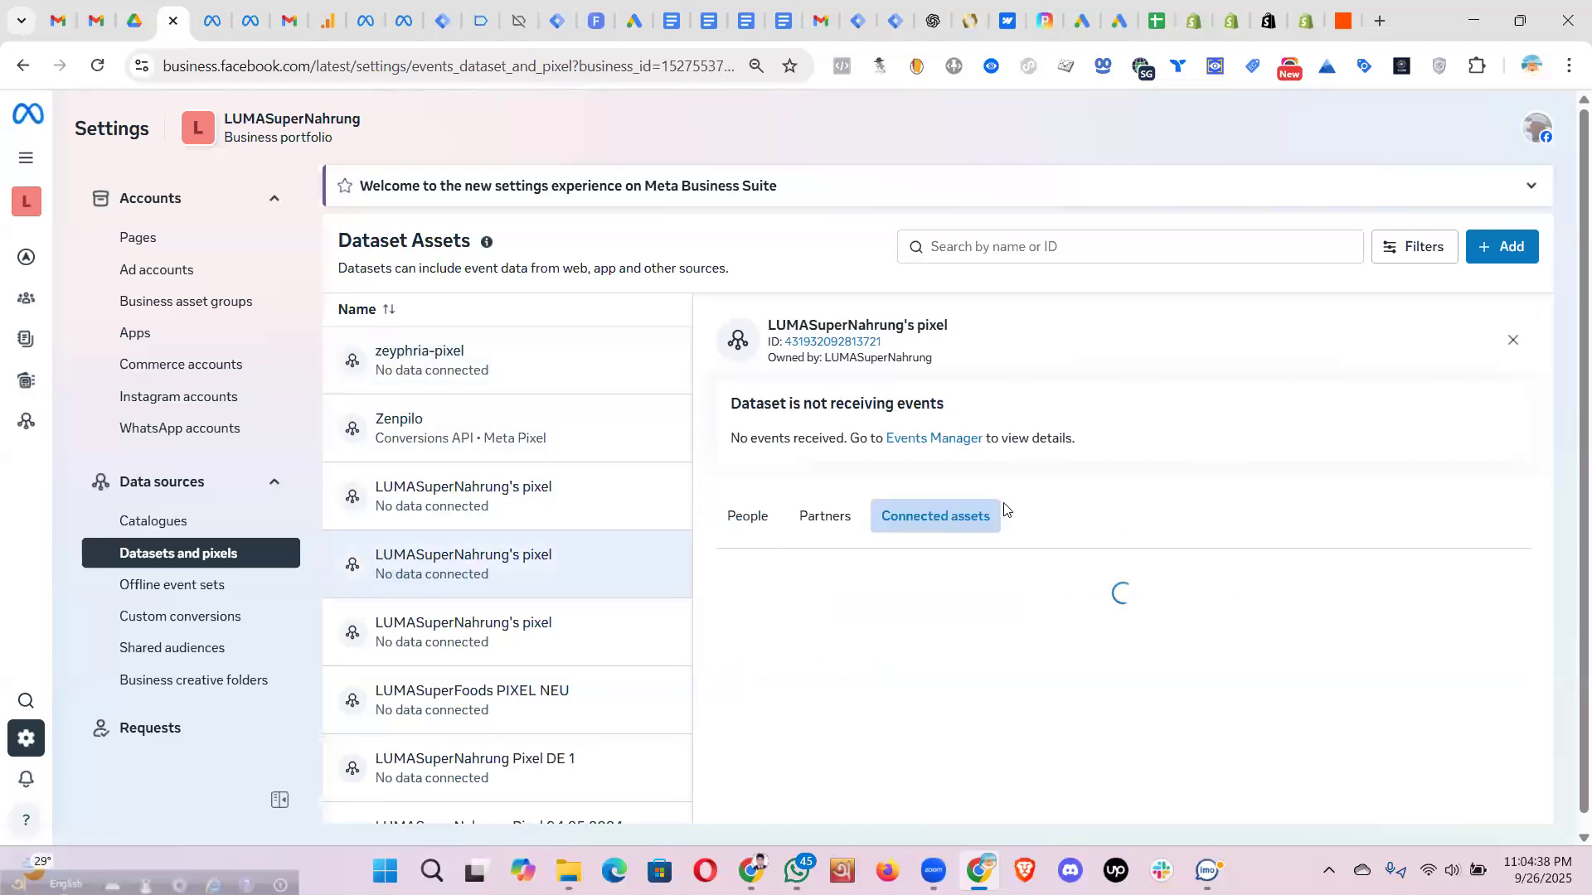
{"action": "scroll", "coordinate": [1103, 787], "scroll_direction": "down", "scroll_amount": 1}
{"action": "left_click", "coordinate": [1103, 786]}
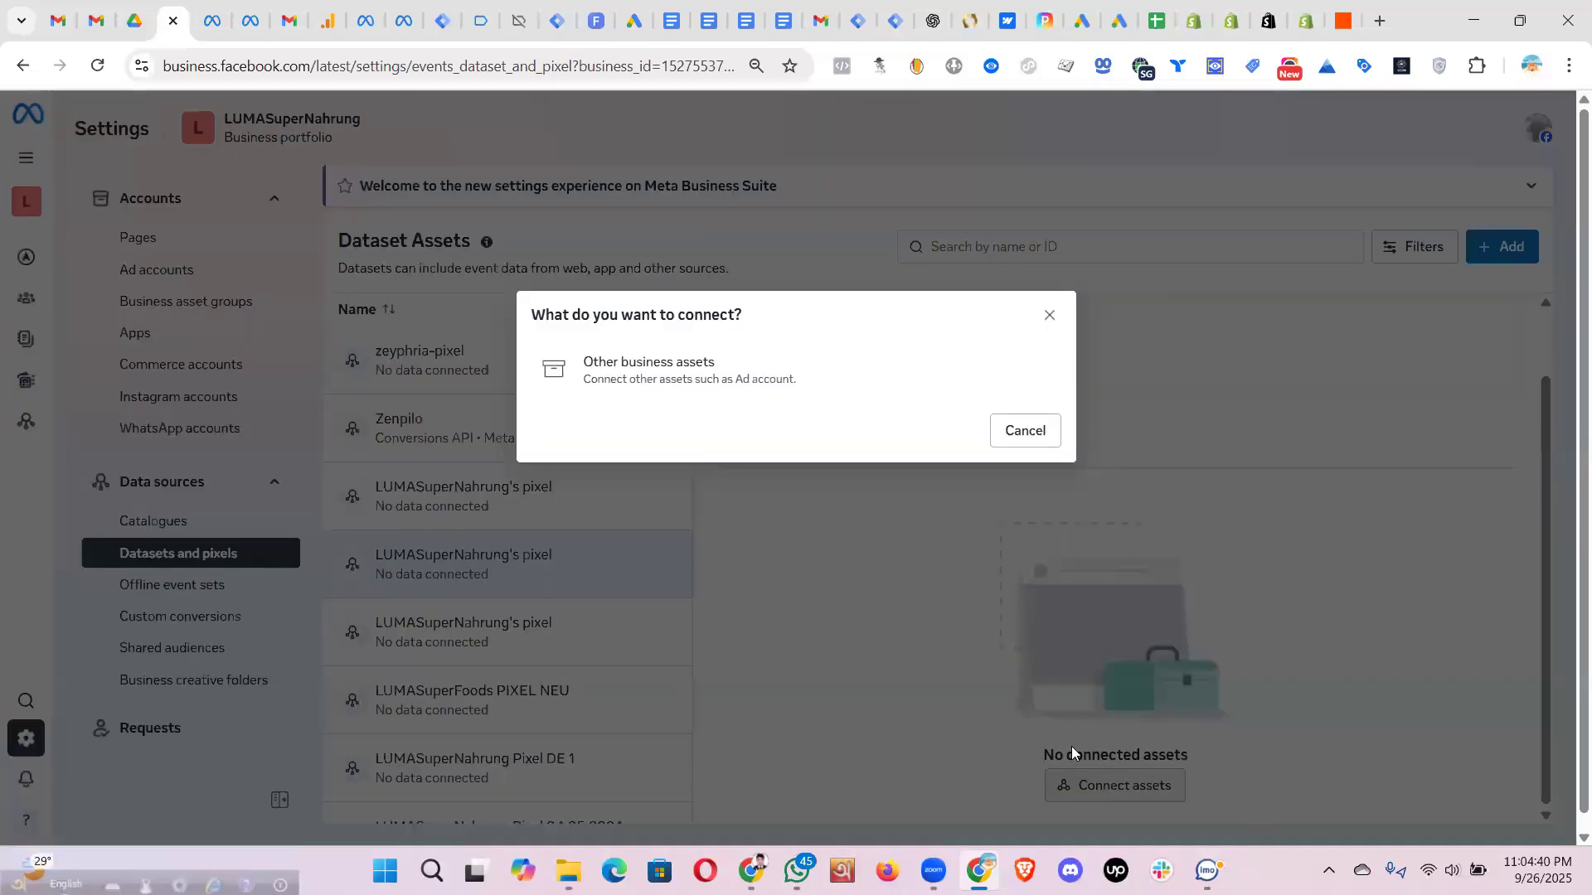
{"action": "left_click", "coordinate": [651, 375]}
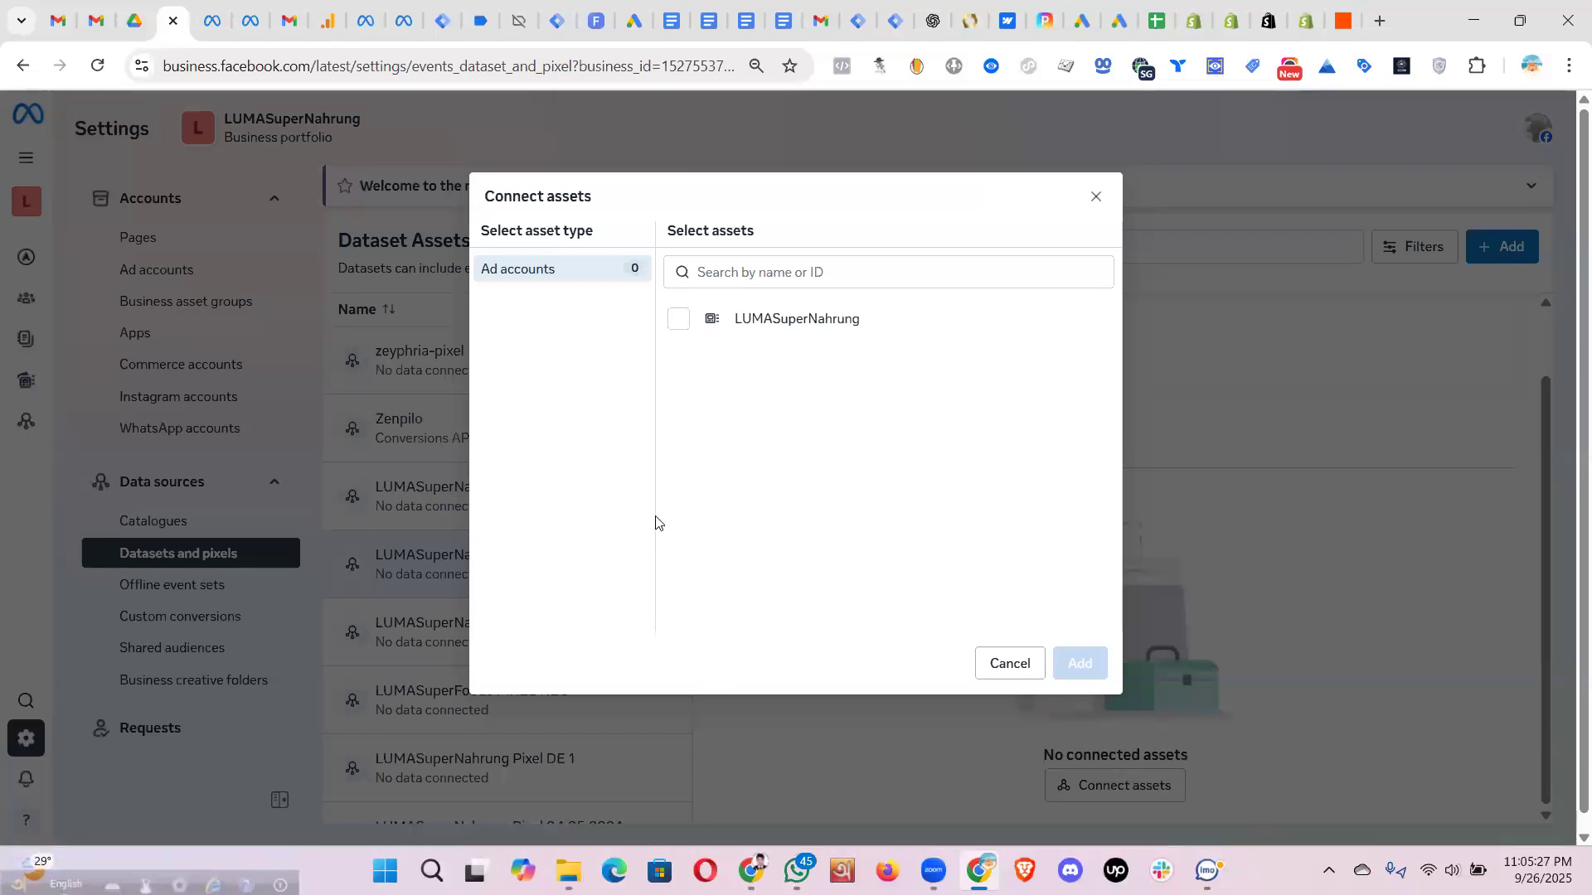
{"action": "left_click", "coordinate": [1093, 202]}
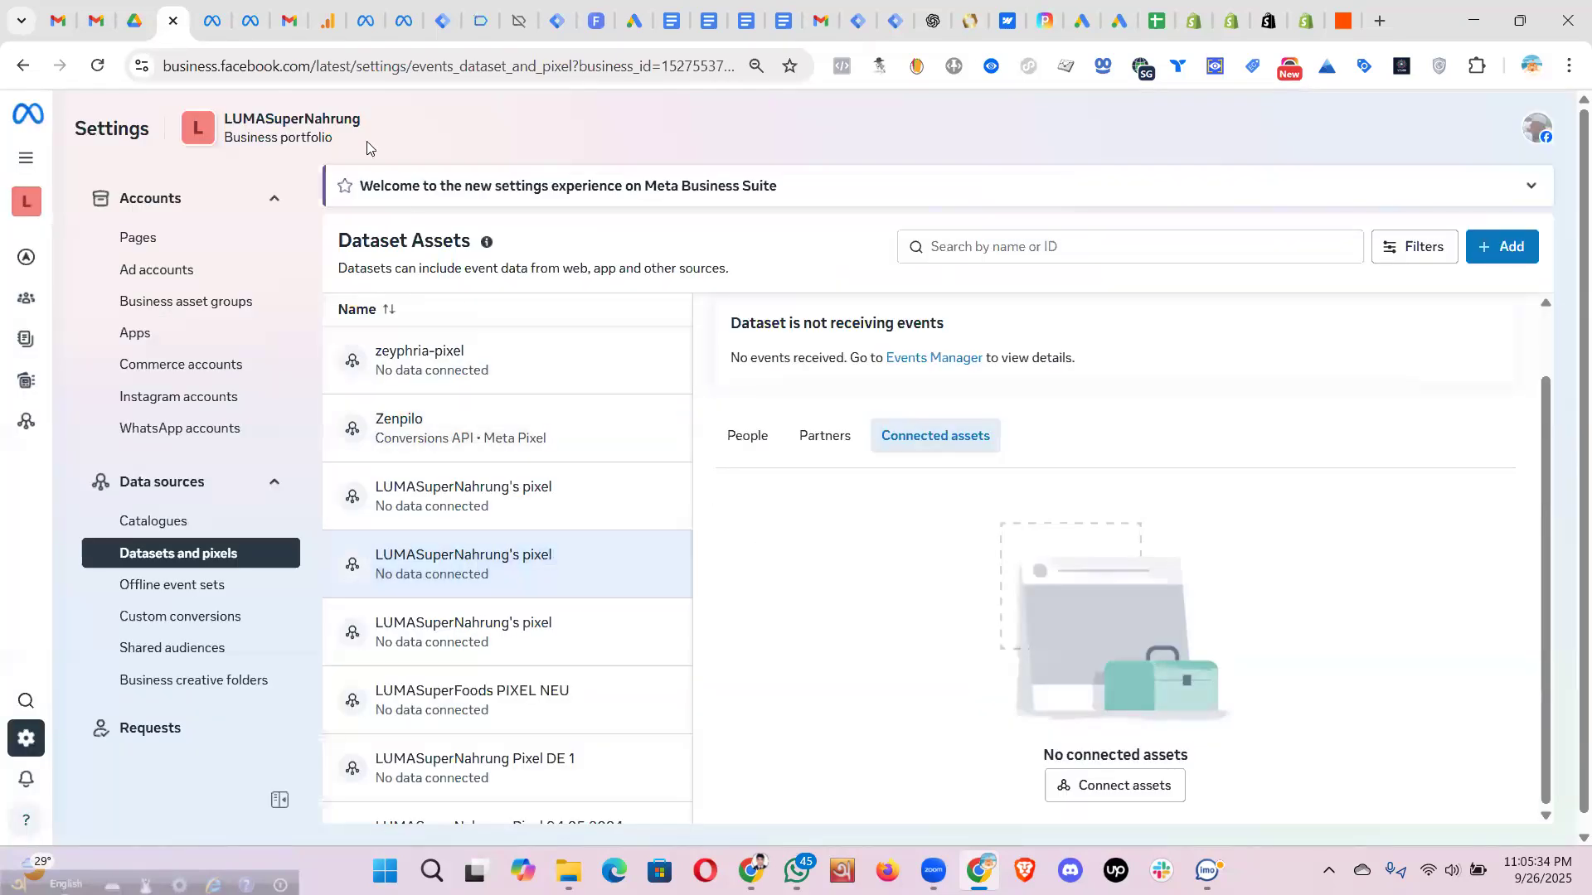
- In Shopify's ads setup, confirm the three selected ad accounts and agree to the Product Catalog Terms
{"action": "left_click", "coordinate": [1231, 25]}
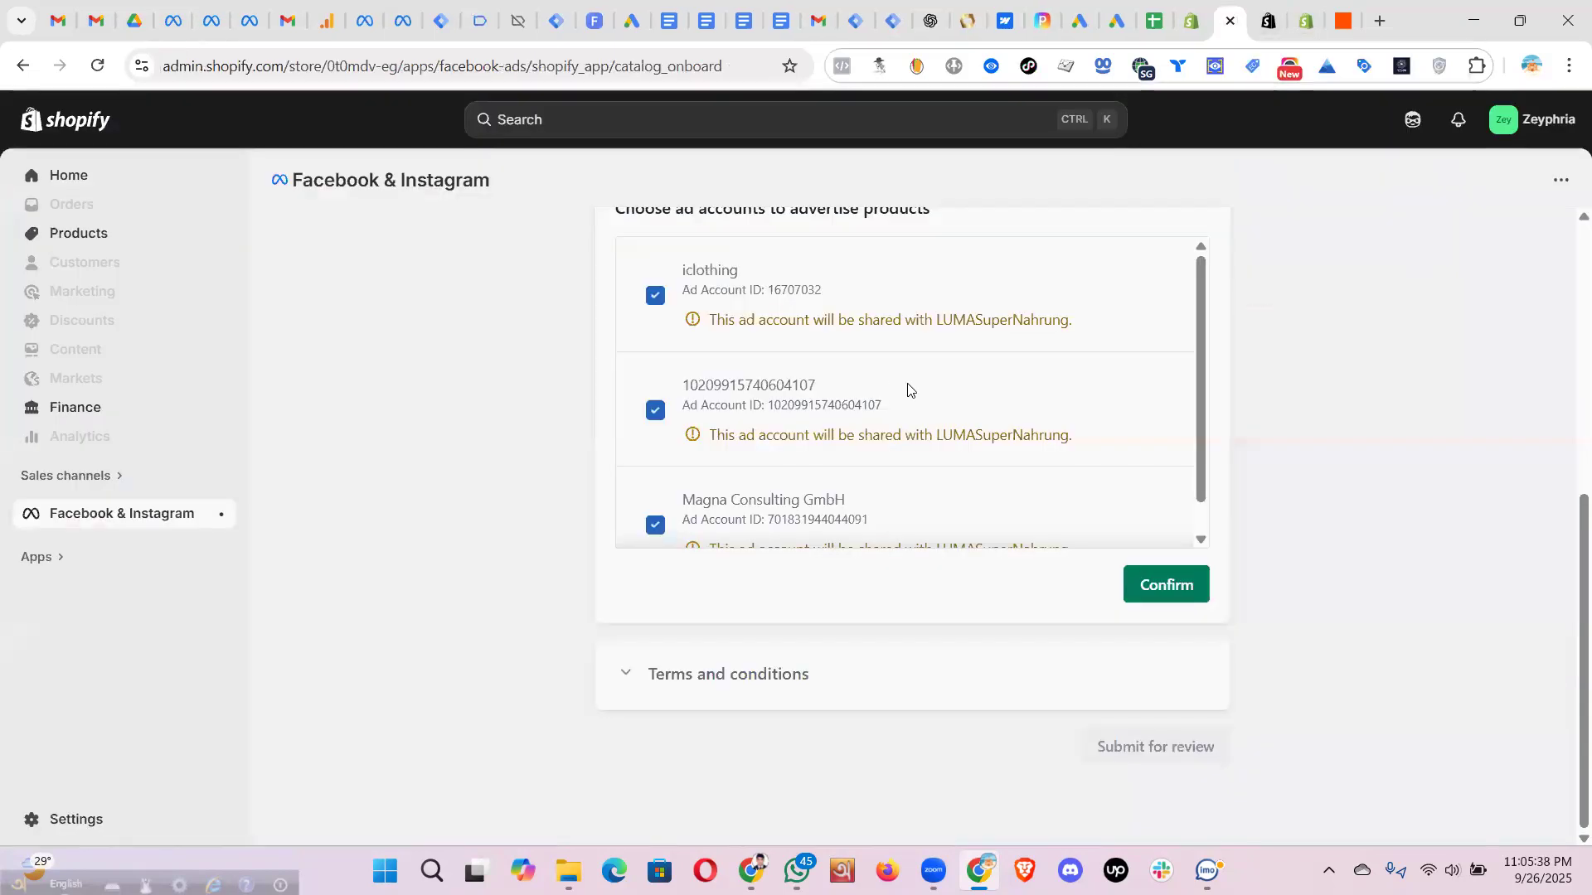
{"action": "scroll", "coordinate": [909, 390], "scroll_direction": "up", "scroll_amount": 4}
{"action": "scroll", "coordinate": [852, 594], "scroll_direction": "down", "scroll_amount": 5}
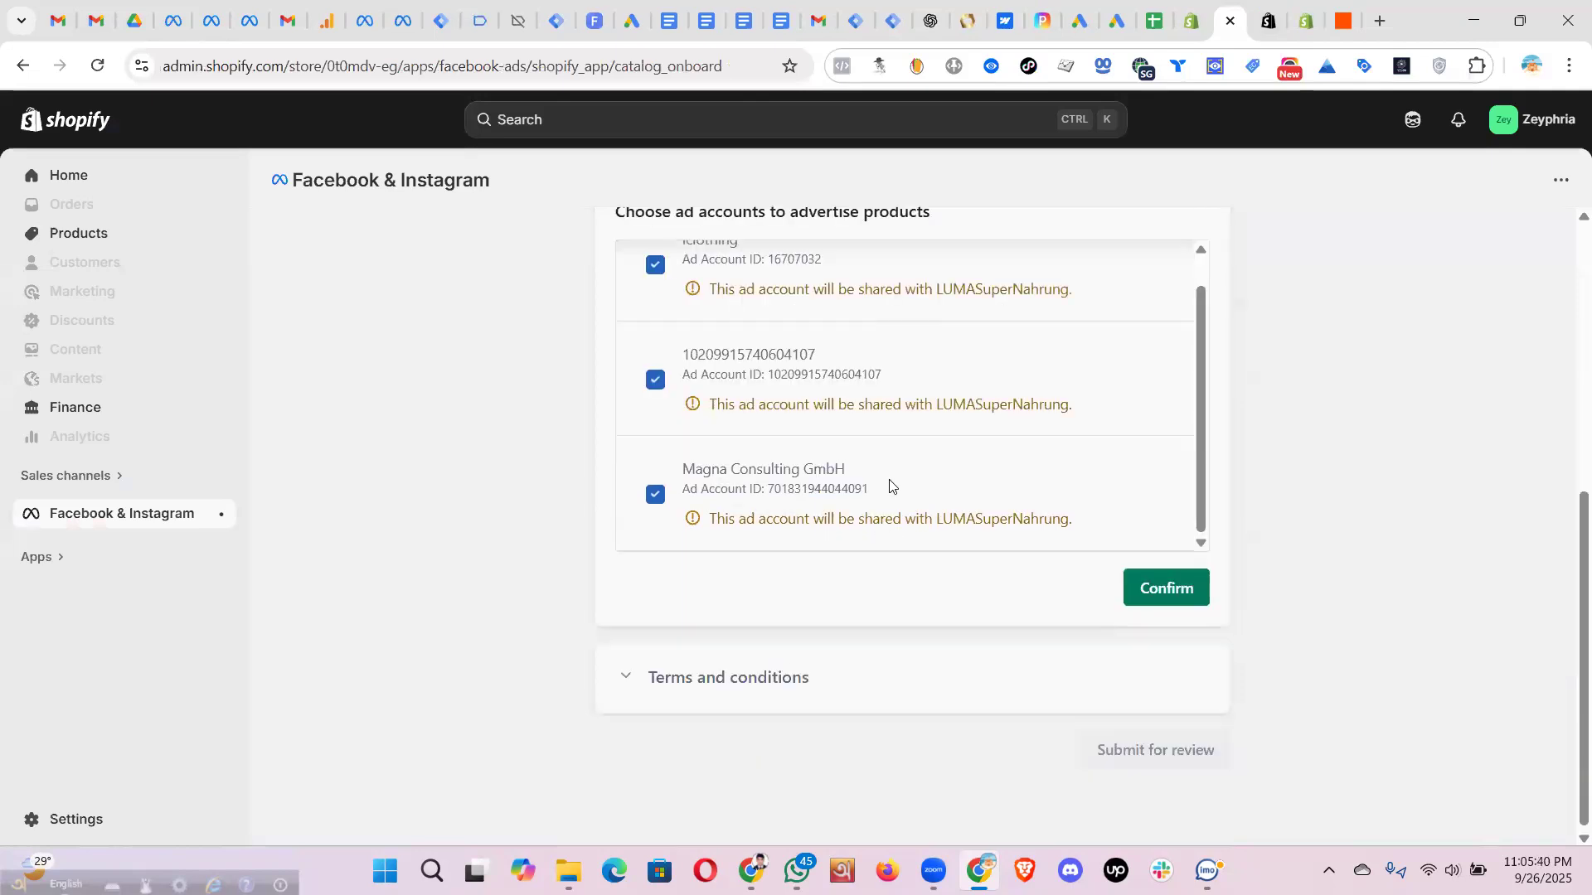
{"action": "scroll", "coordinate": [928, 506], "scroll_direction": "up", "scroll_amount": 1}
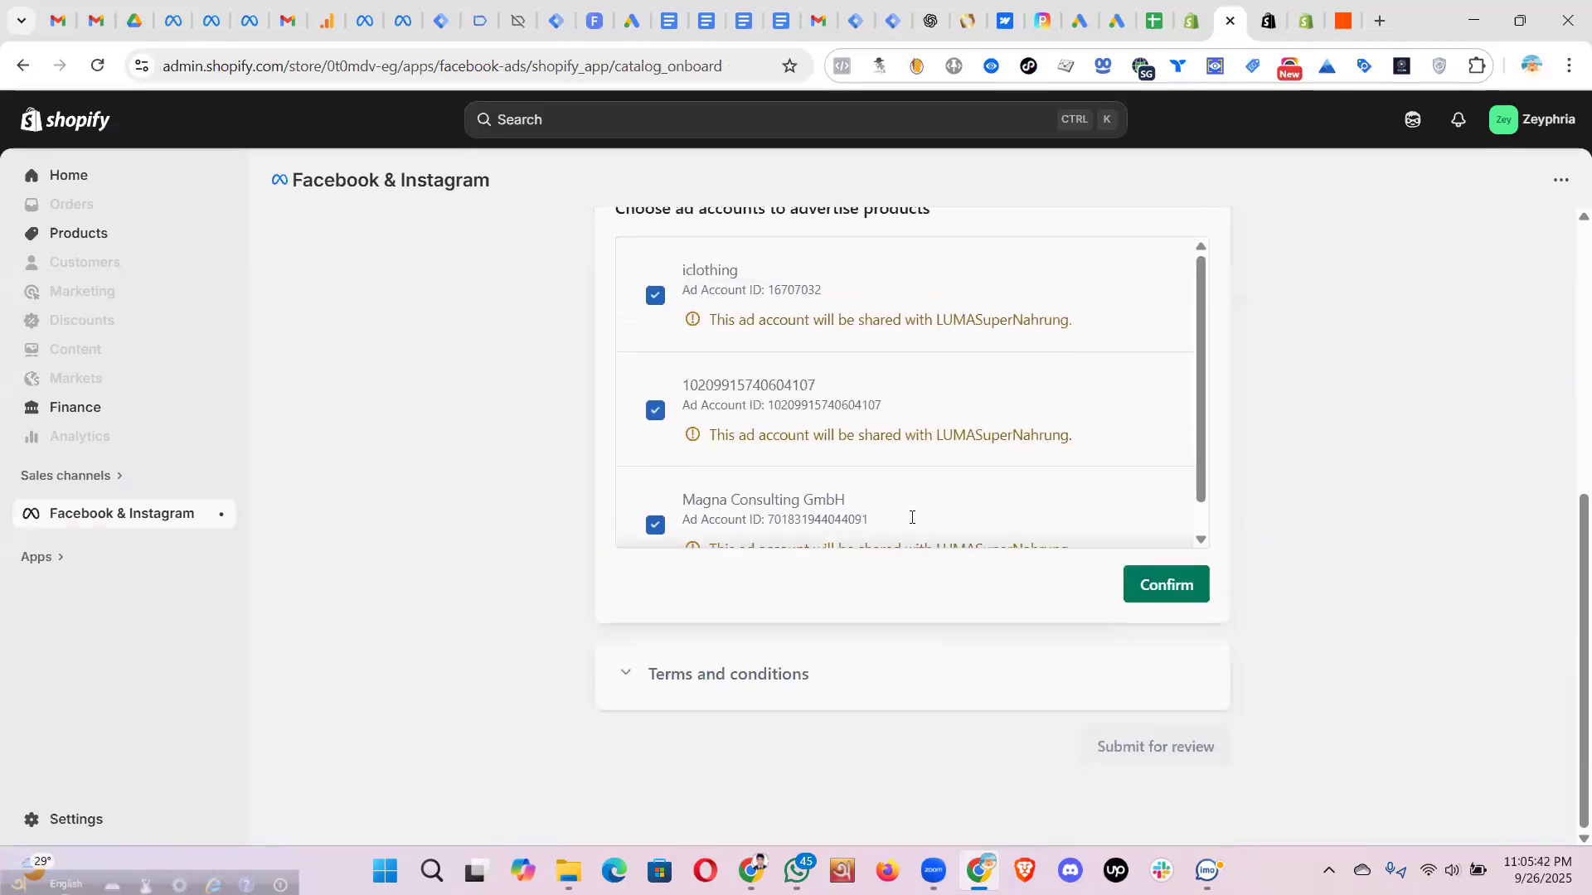
{"action": "scroll", "coordinate": [911, 517], "scroll_direction": "up", "scroll_amount": 3}
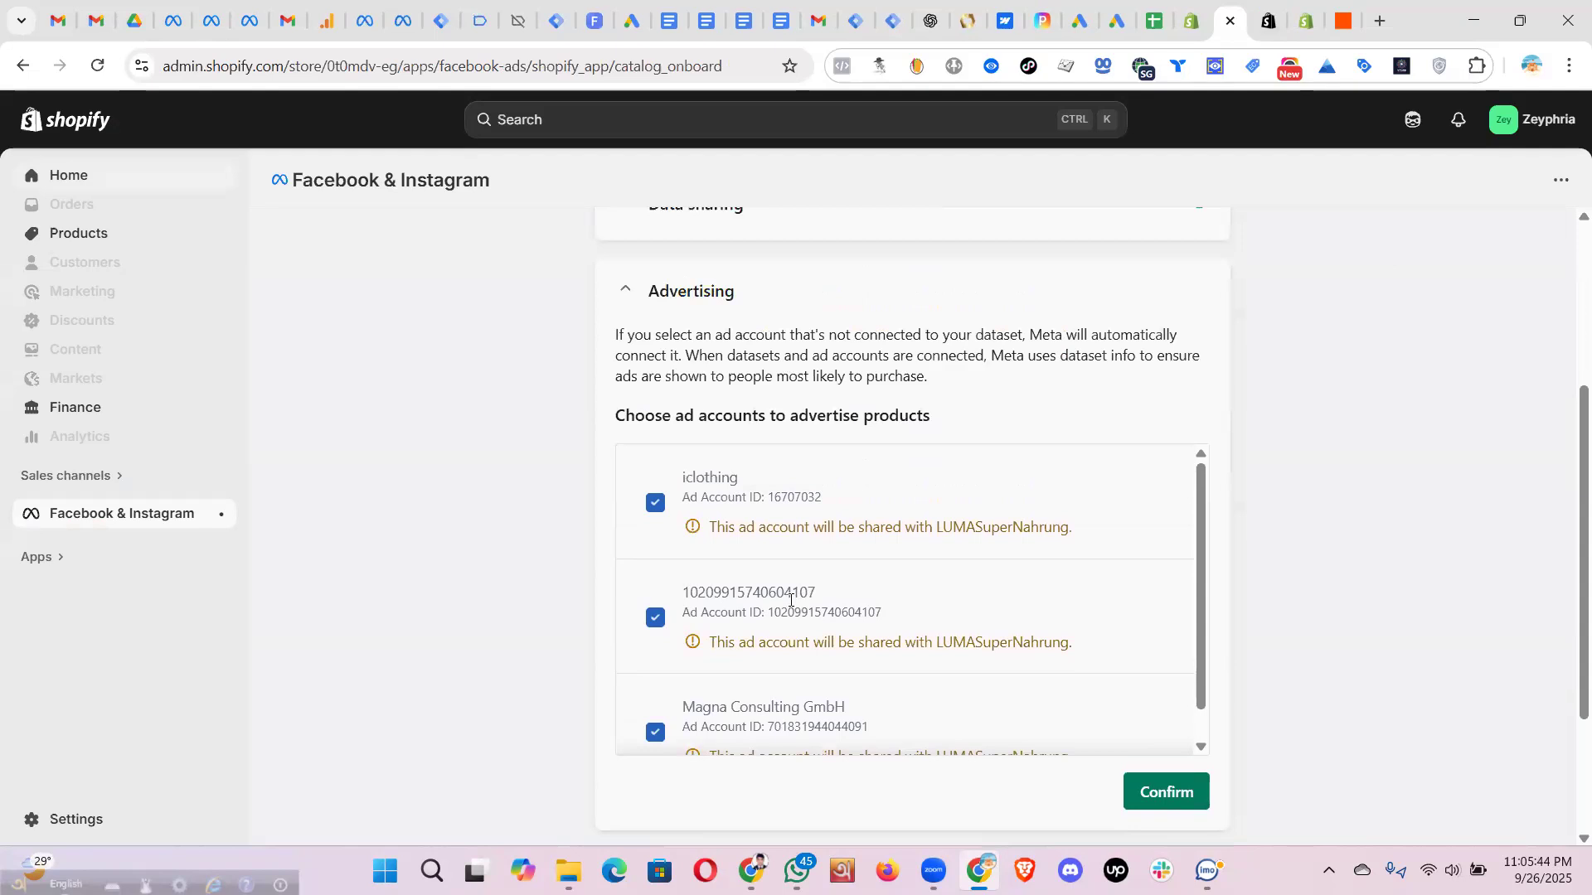
{"action": "scroll", "coordinate": [779, 610], "scroll_direction": "down", "scroll_amount": 1}
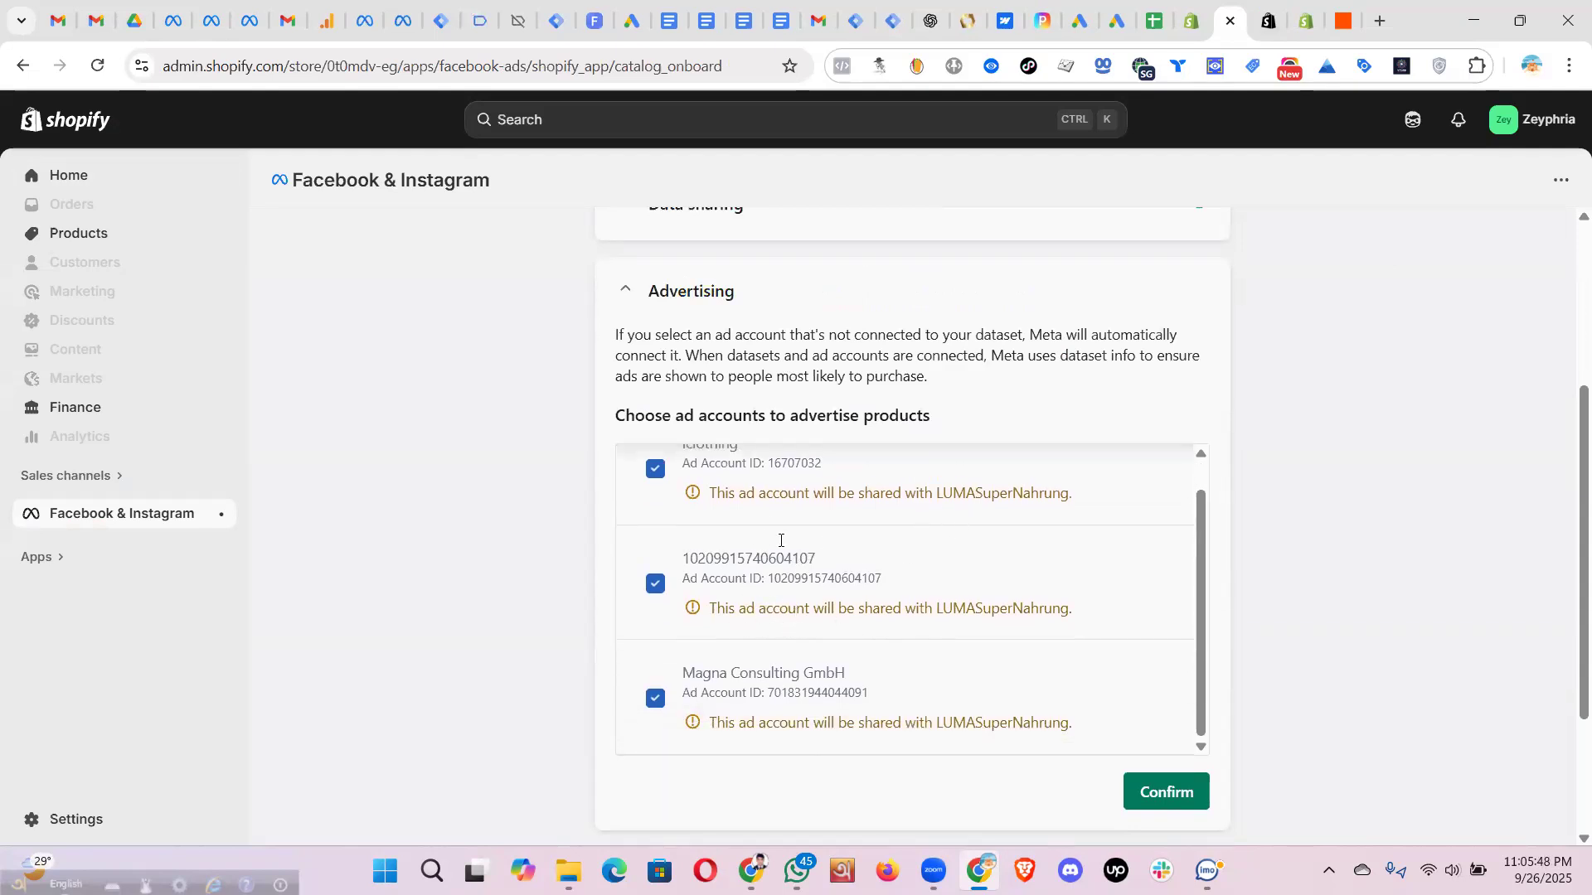
{"action": "scroll", "coordinate": [1028, 561], "scroll_direction": "down", "scroll_amount": 3}
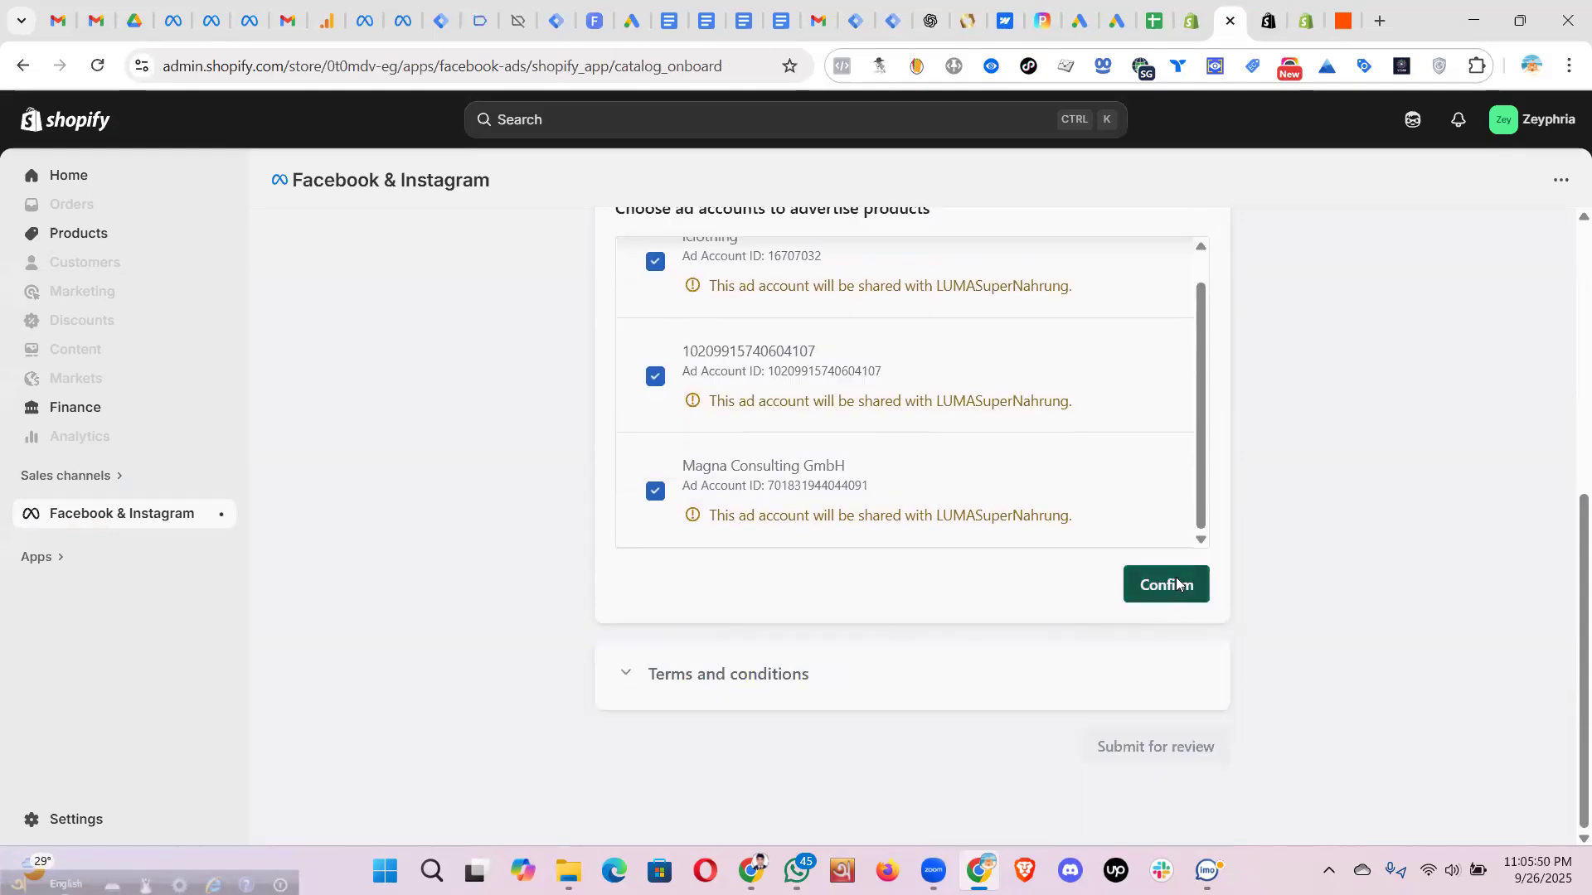
{"action": "left_click", "coordinate": [1172, 584]}
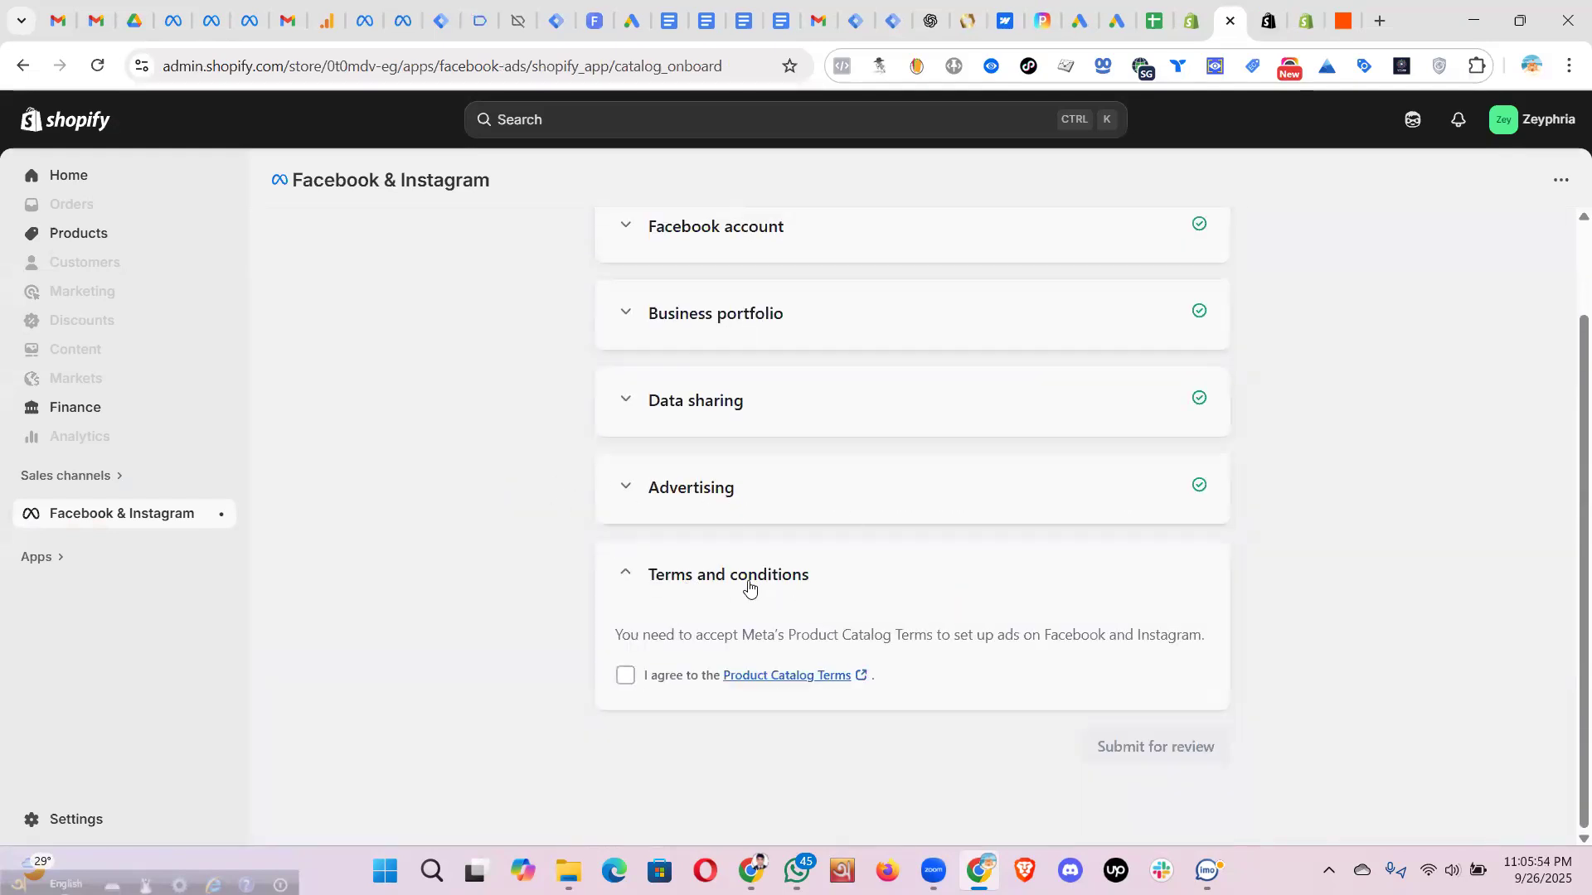
{"action": "left_click", "coordinate": [627, 678]}
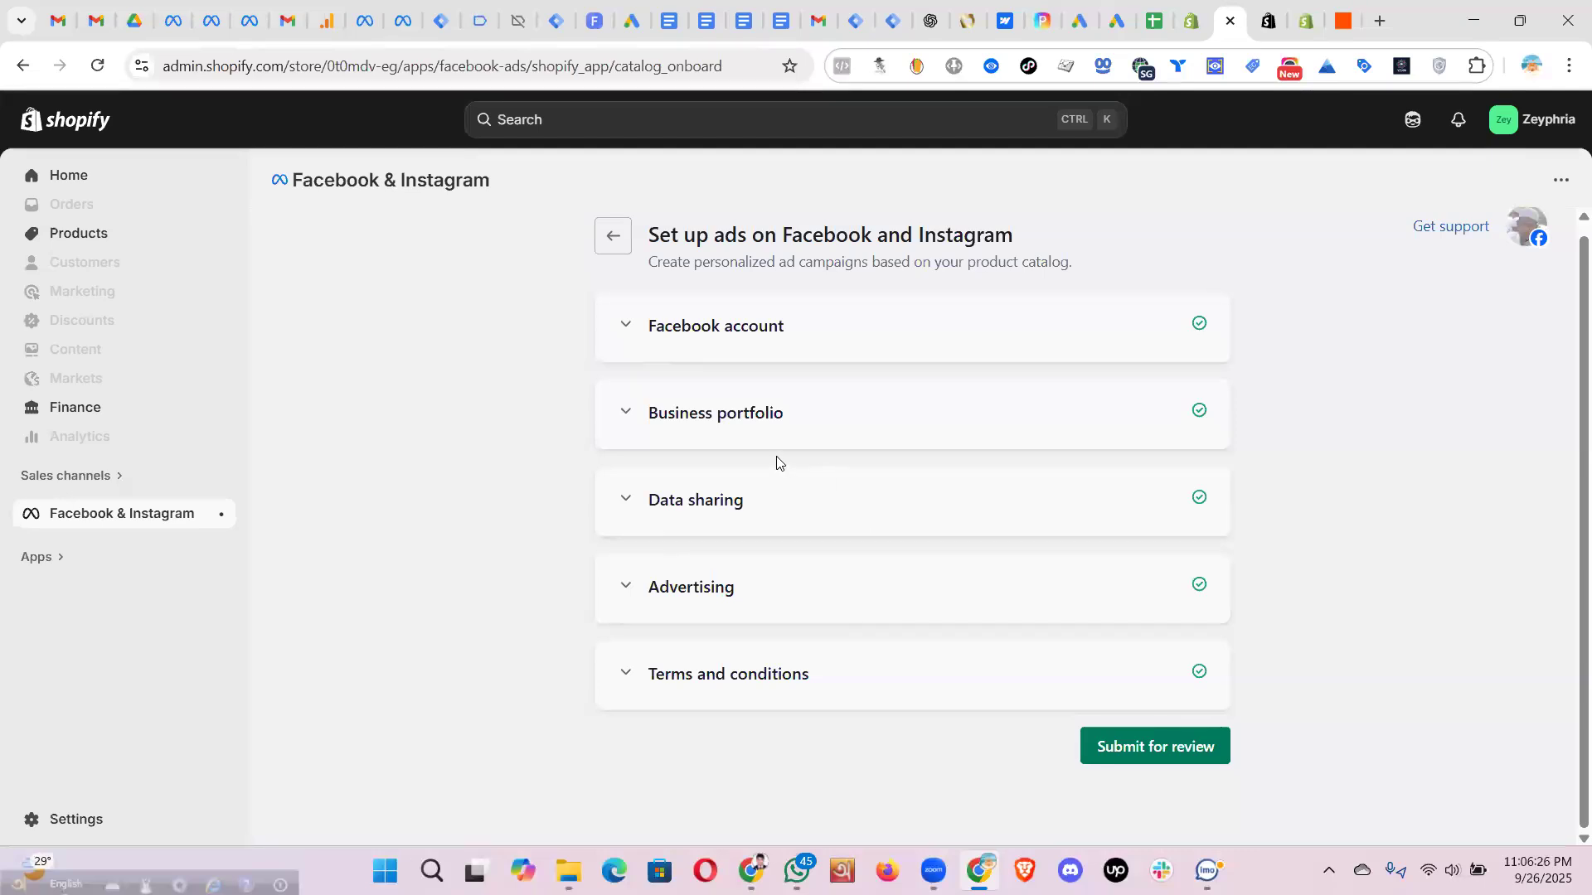
- Reopen the Advertising step of Shopify's Facebook & Instagram setup to review the ad accounts
{"action": "left_click", "coordinate": [627, 589]}
{"action": "scroll", "coordinate": [922, 641], "scroll_direction": "down", "scroll_amount": 3}
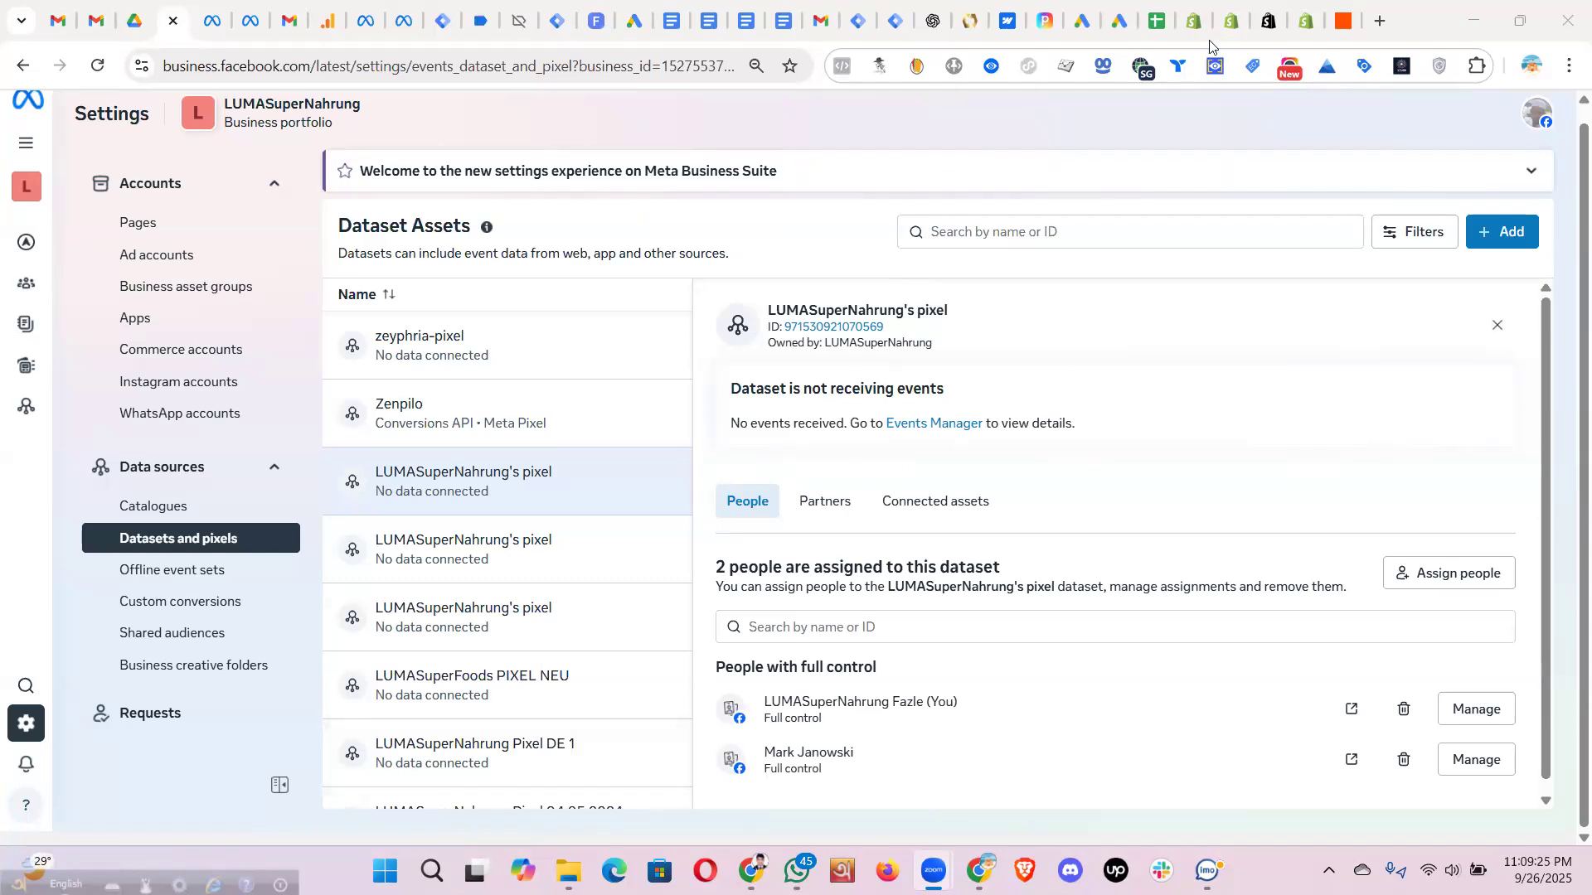
{"action": "left_click", "coordinate": [1198, 26]}
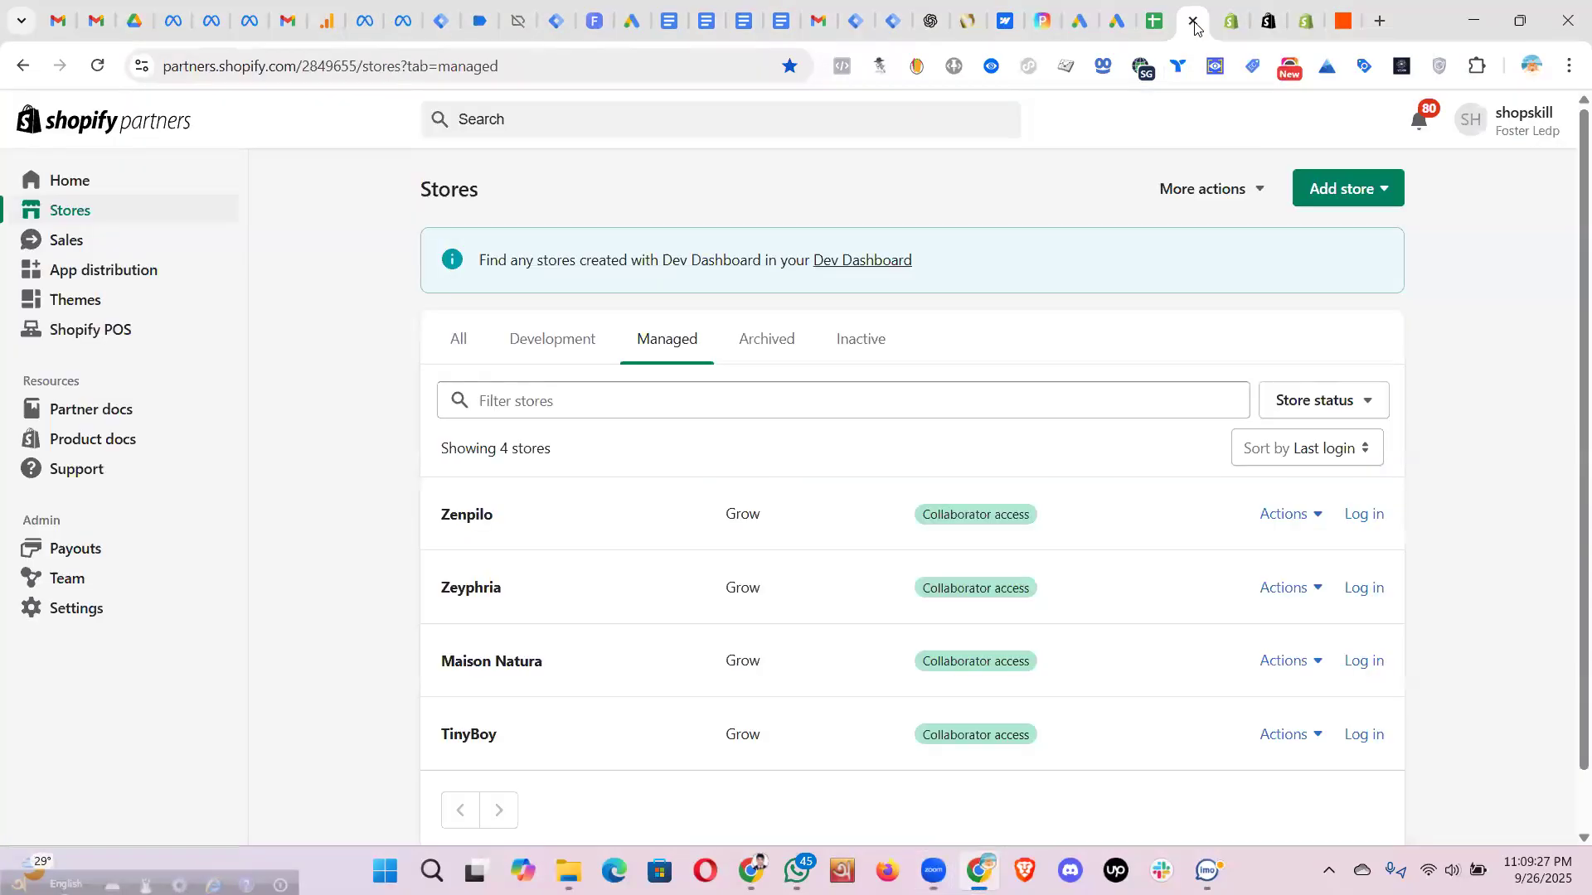
{"action": "left_click", "coordinate": [1232, 26]}
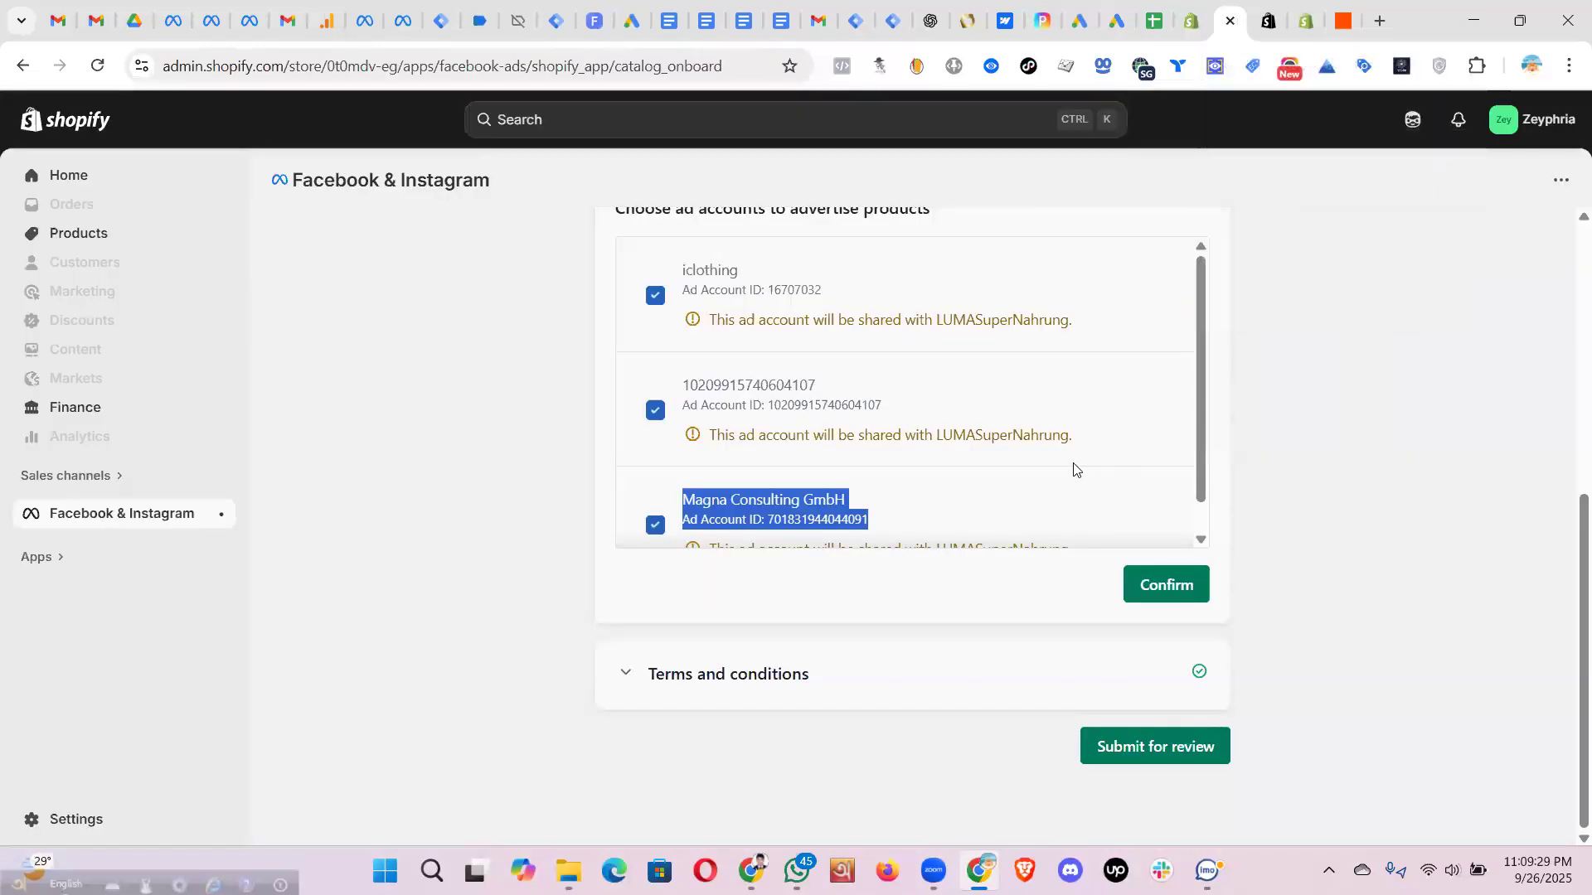
{"action": "scroll", "coordinate": [1143, 439], "scroll_direction": "down", "scroll_amount": 1}
{"action": "scroll", "coordinate": [1196, 295], "scroll_direction": "up", "scroll_amount": 1}
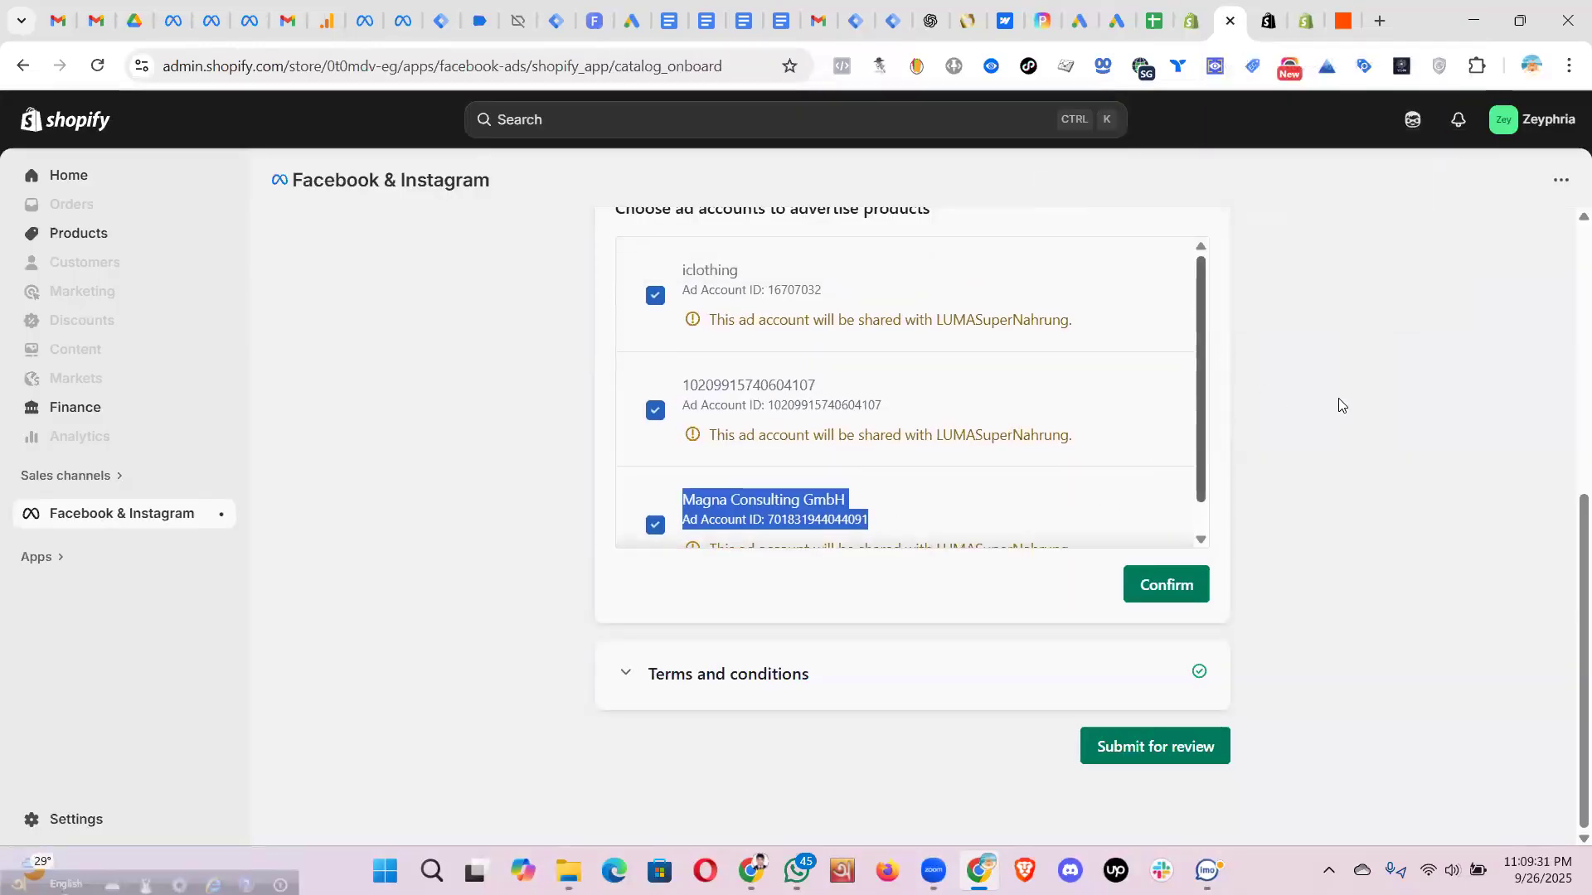
{"action": "scroll", "coordinate": [1341, 402], "scroll_direction": "up", "scroll_amount": 4}
{"action": "scroll", "coordinate": [1031, 562], "scroll_direction": "down", "scroll_amount": 1}
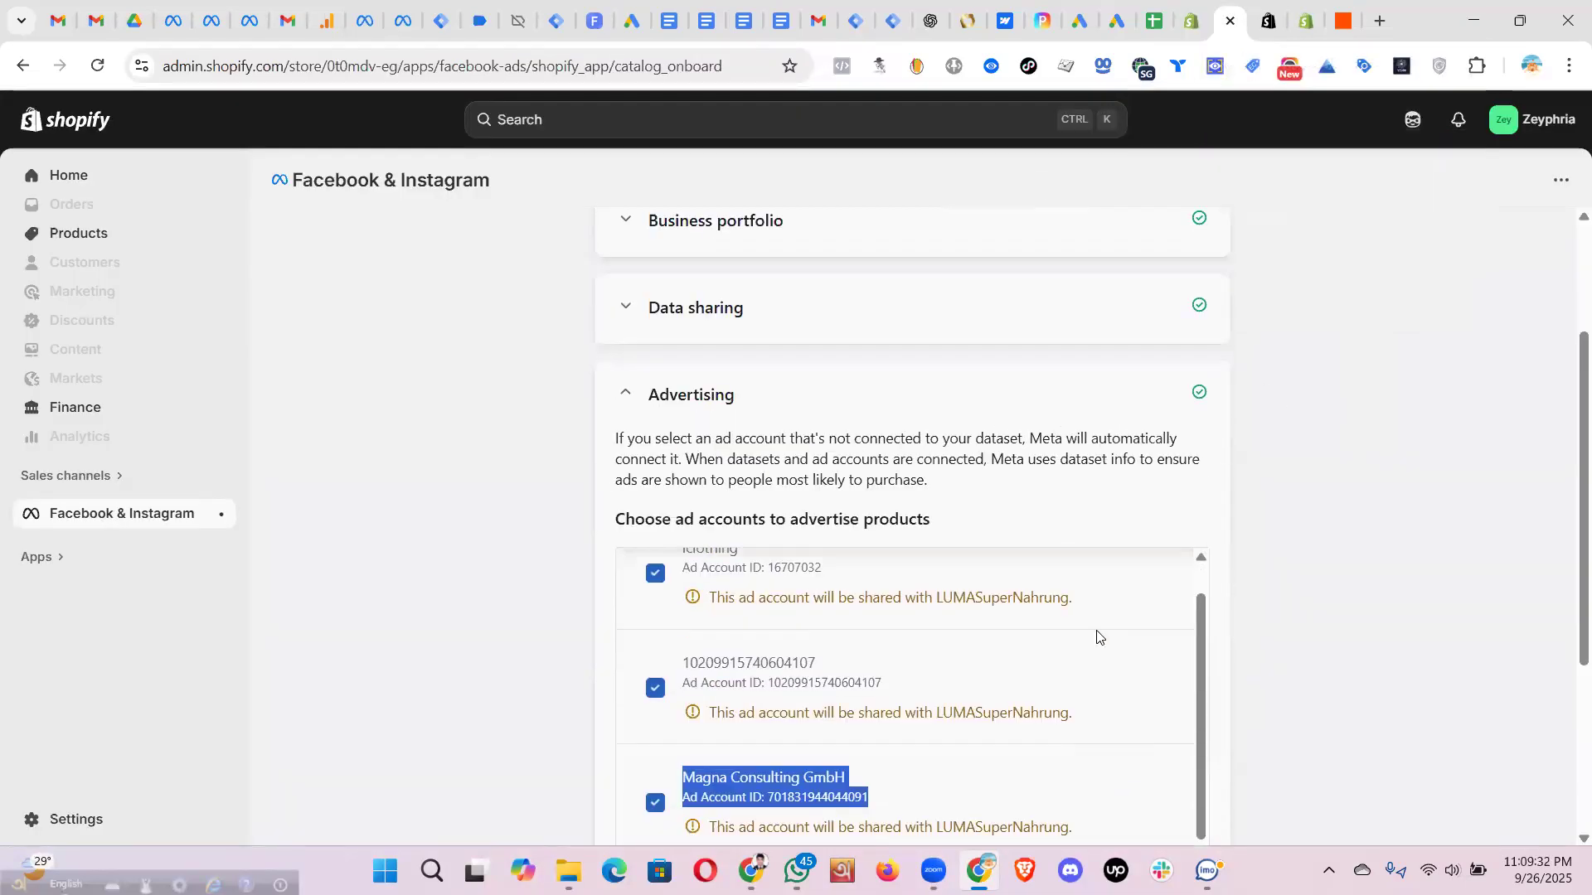
- Reconfirm the ad accounts, check the Product Catalog Terms, and submit the ads setup for review
{"action": "left_click", "coordinate": [1218, 613]}
{"action": "scroll", "coordinate": [1220, 622], "scroll_direction": "down", "scroll_amount": 4}
{"action": "left_click", "coordinate": [1176, 585]}
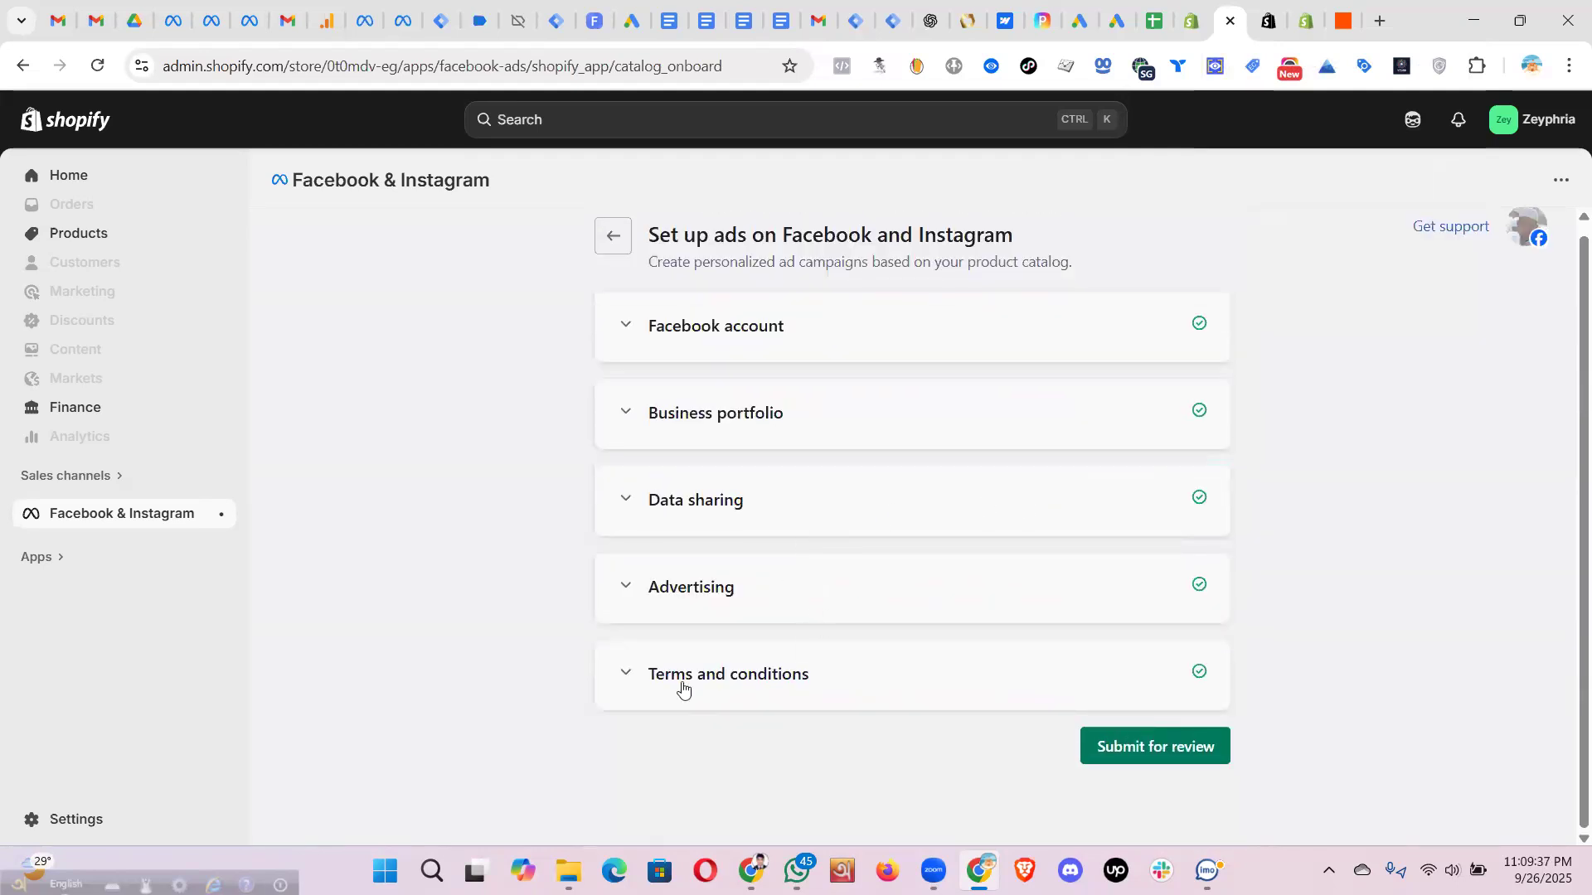
{"action": "left_click", "coordinate": [703, 668]}
{"action": "scroll", "coordinate": [641, 680], "scroll_direction": "down", "scroll_amount": 1}
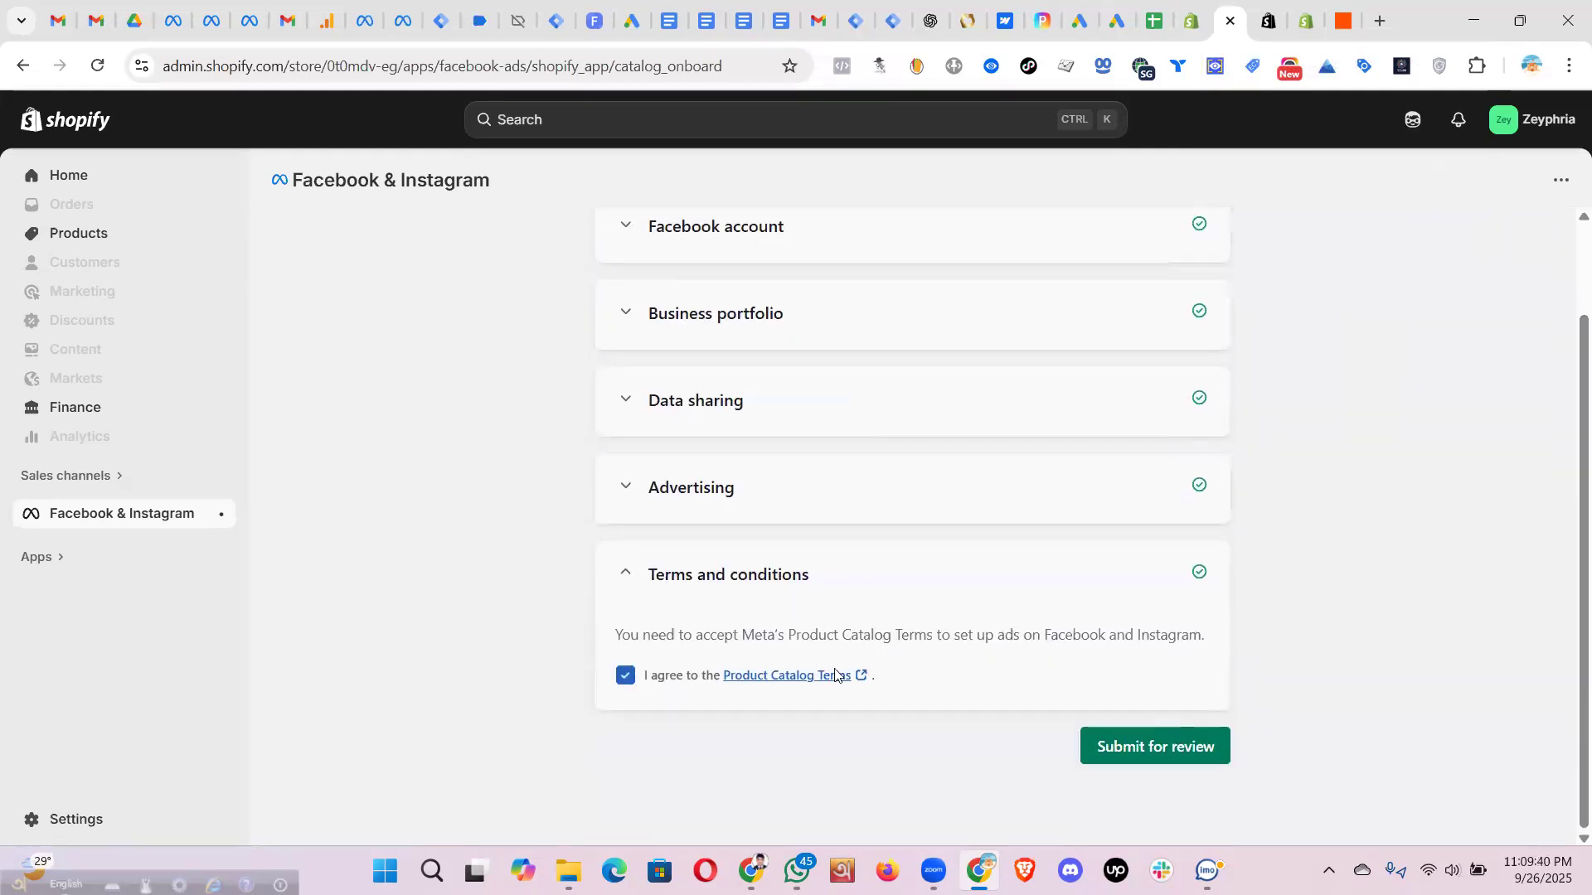
{"action": "left_click", "coordinate": [1127, 744]}
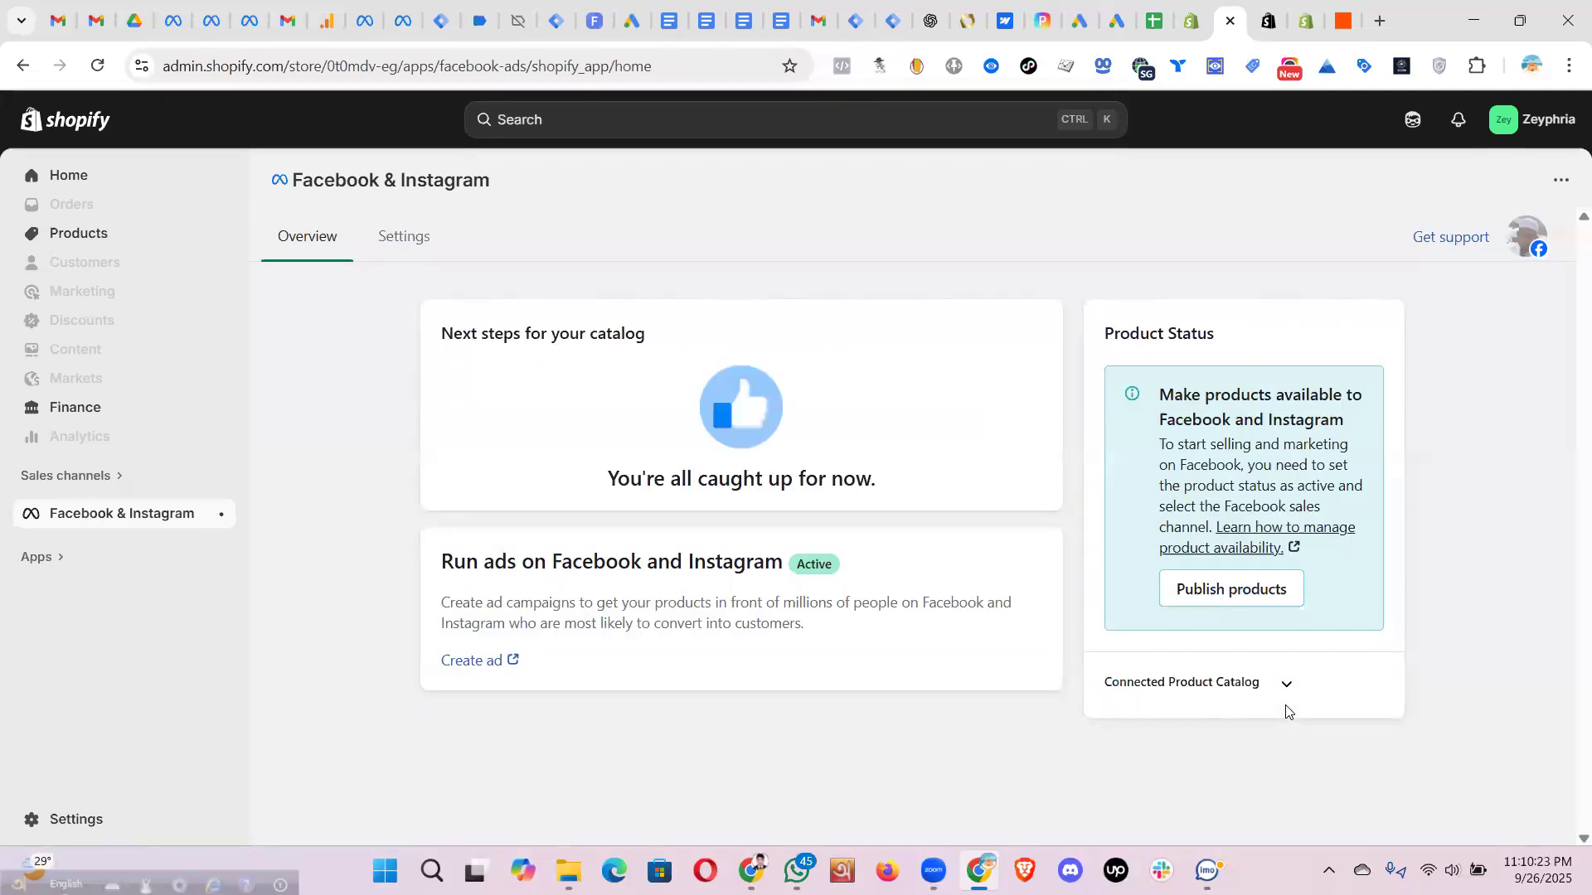
{"action": "left_click", "coordinate": [173, 22]}
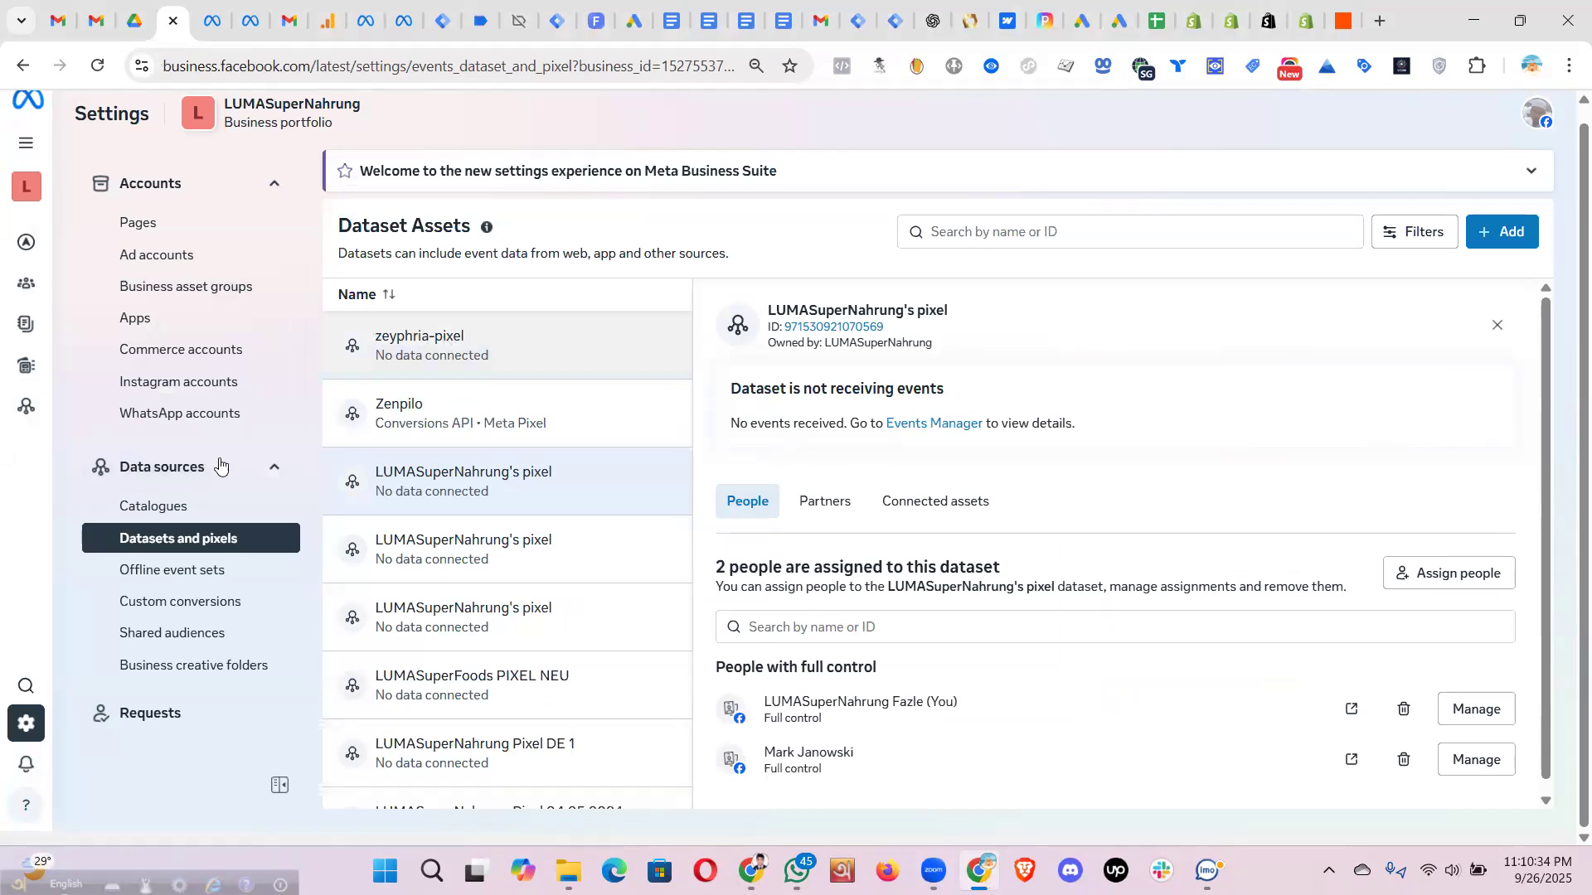
- Review the business's Facebook Pages in Business Settings, then return to Shopify's Facebook & Instagram overview
{"action": "scroll", "coordinate": [147, 431], "scroll_direction": "up", "scroll_amount": 3}
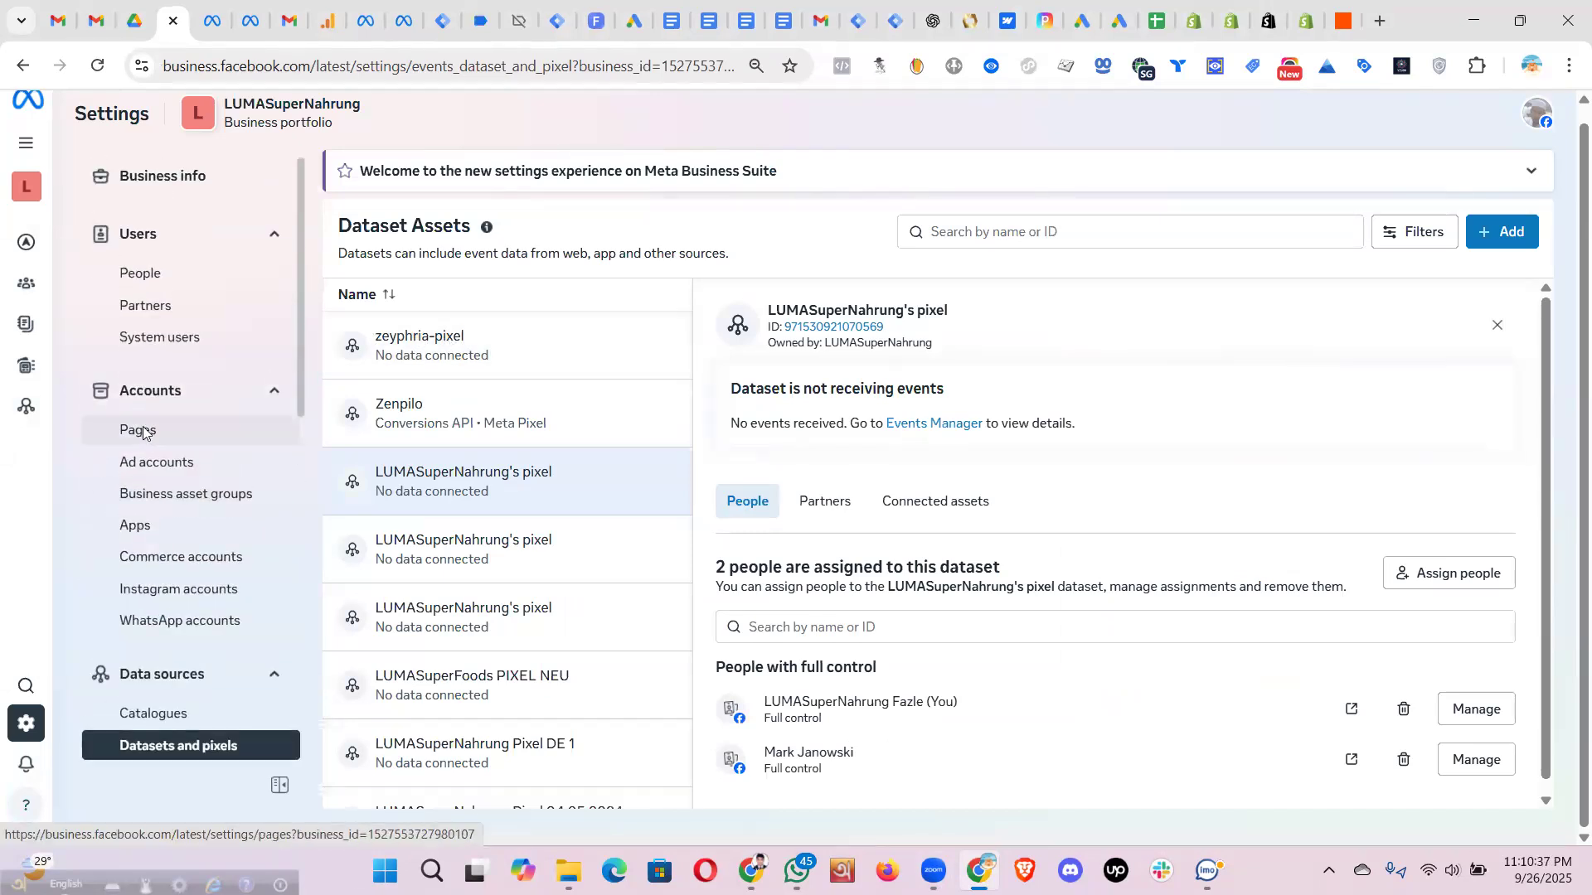
{"action": "left_click", "coordinate": [145, 431]}
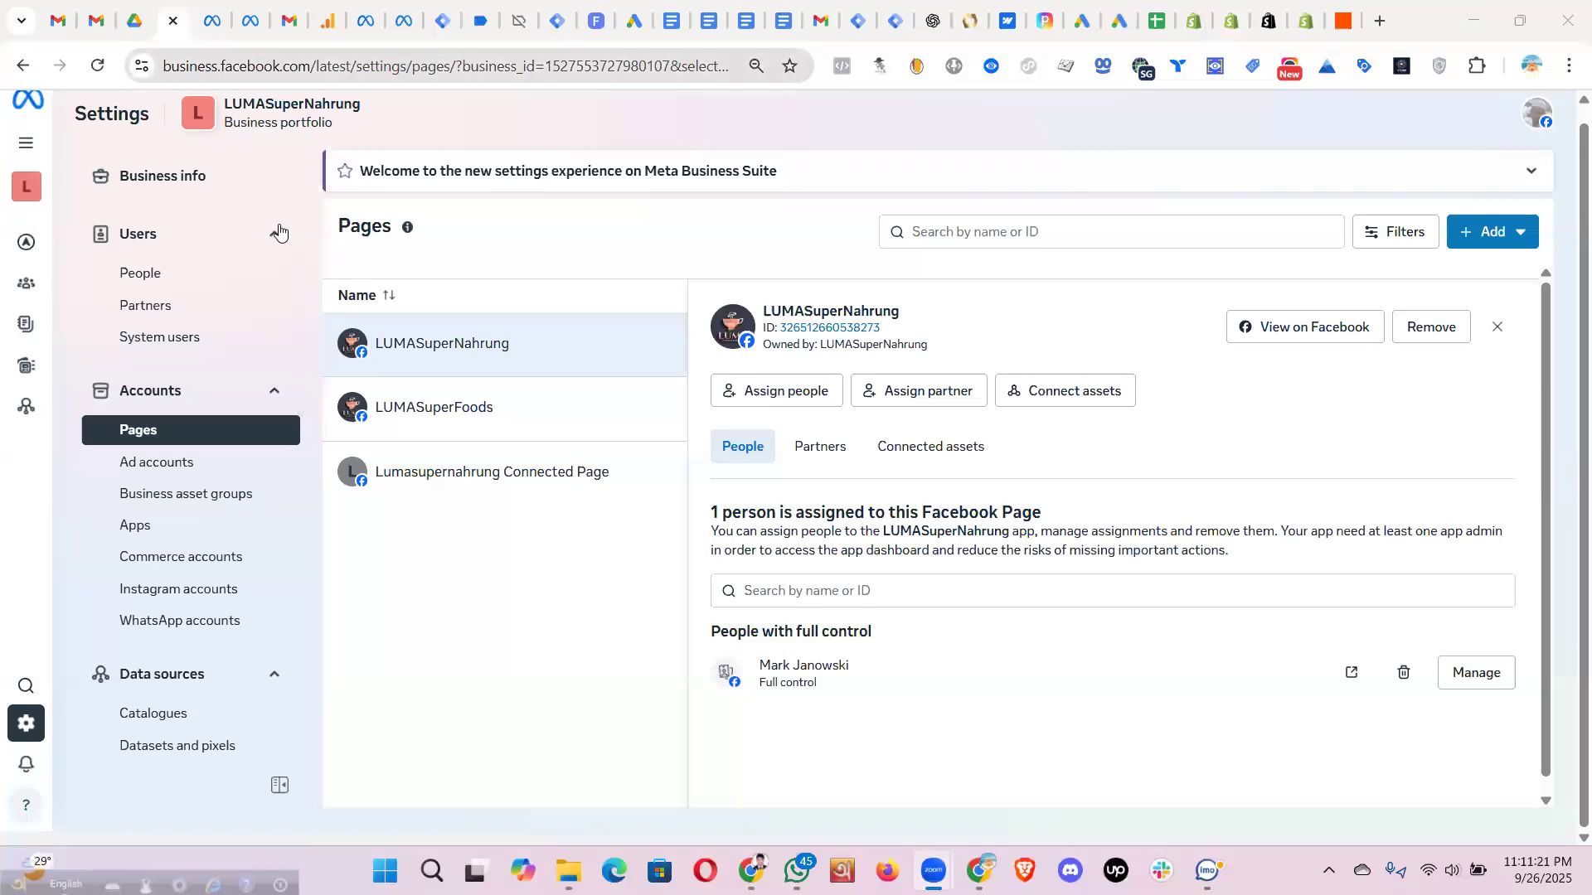
{"action": "left_click", "coordinate": [251, 21]}
{"action": "left_click", "coordinate": [172, 20]}
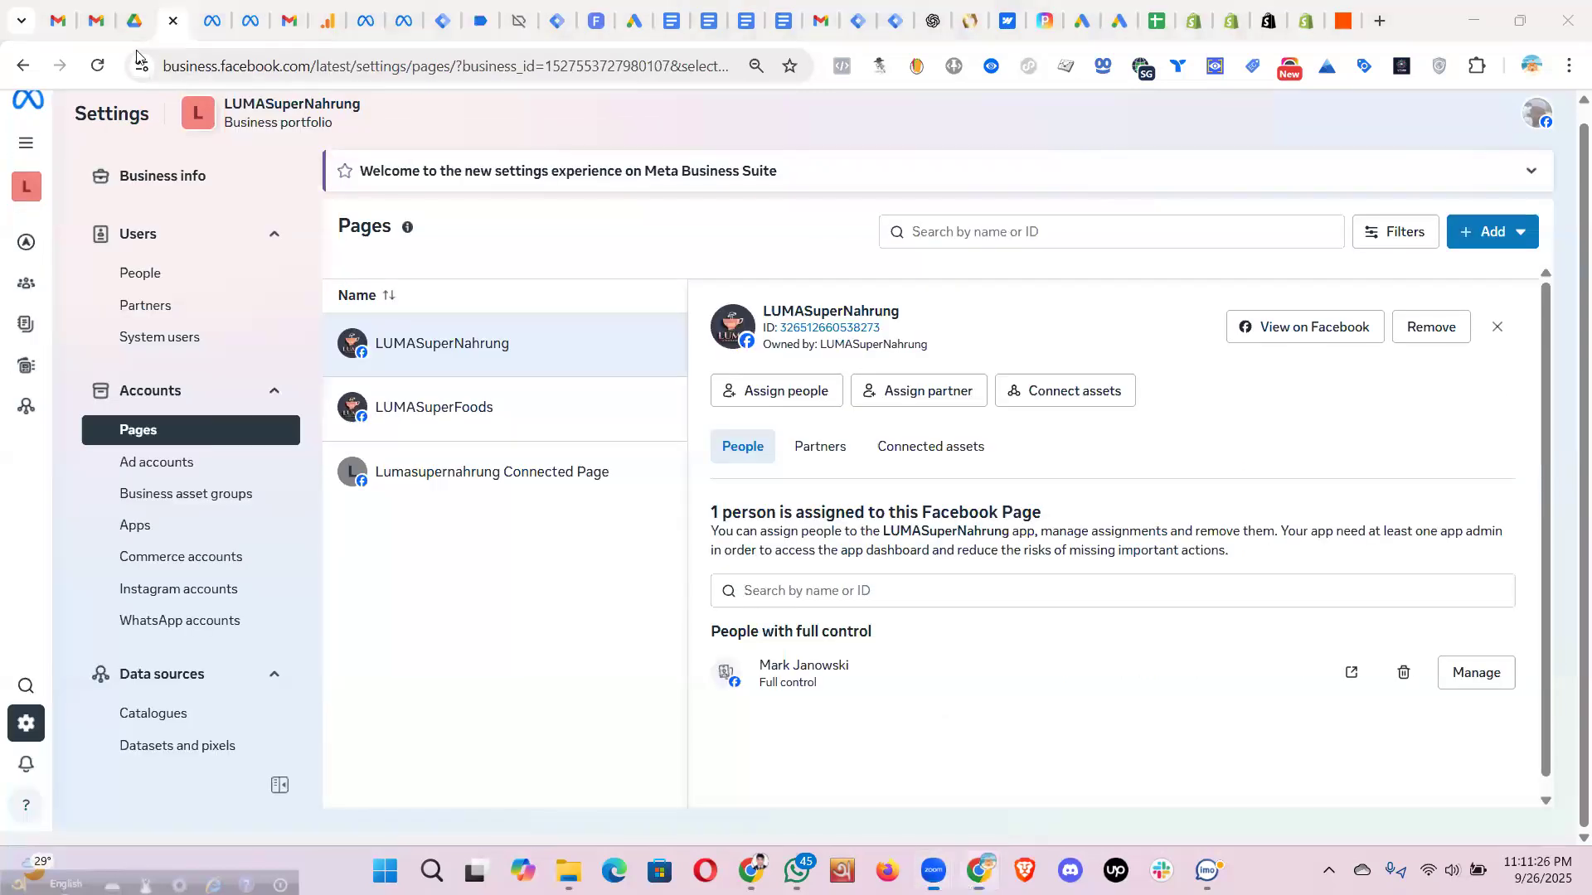
{"action": "left_click", "coordinate": [1233, 21]}
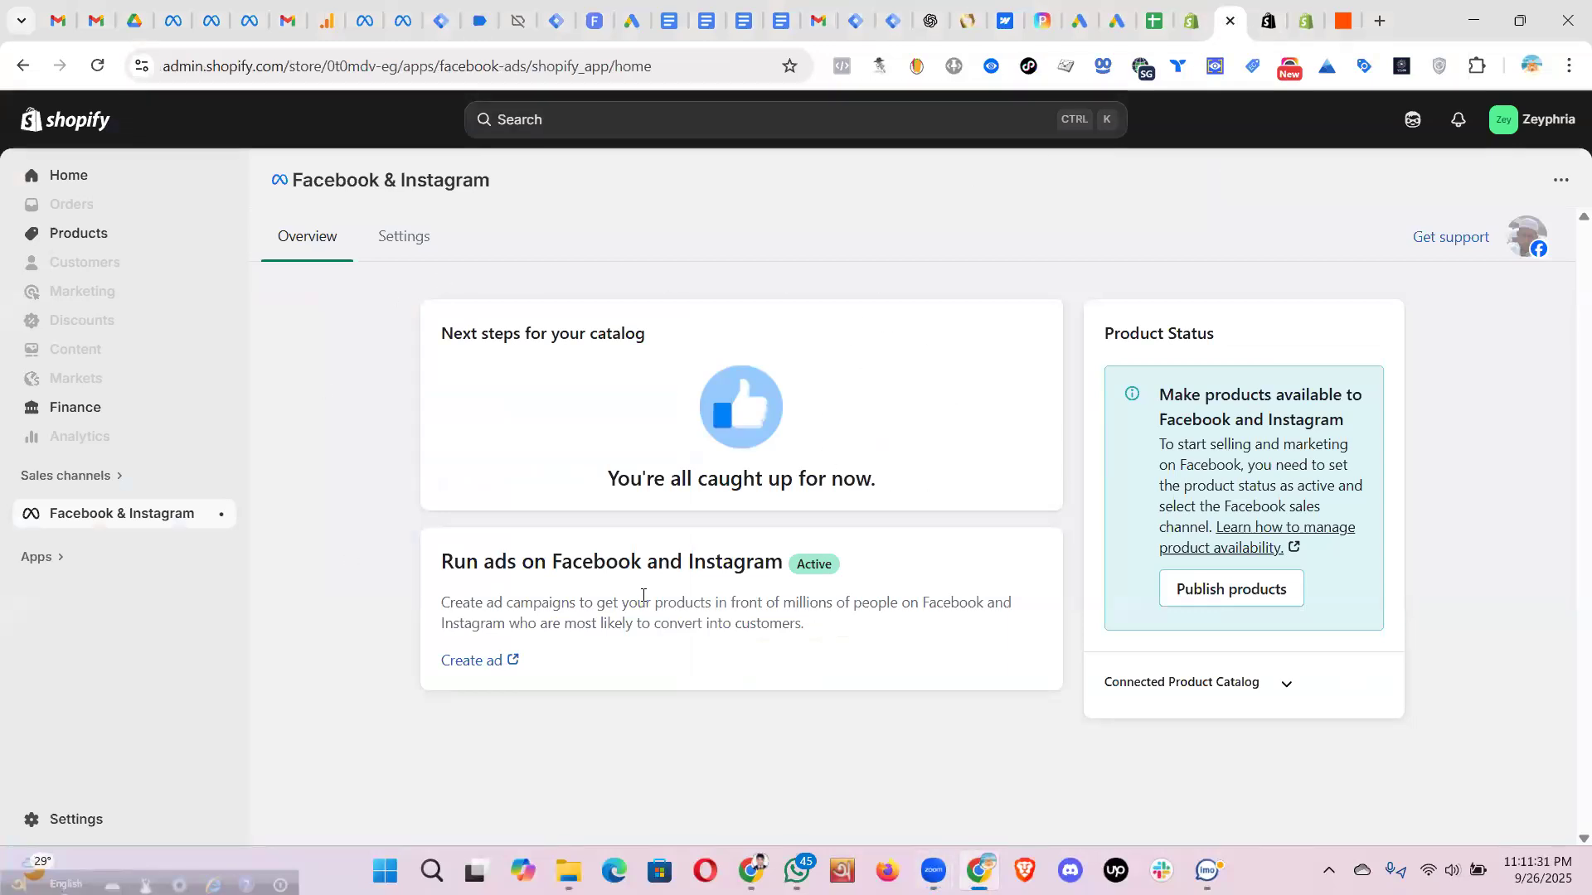
{"action": "left_click_drag", "start_coordinate": [510, 189], "coordinate": [301, 182]}
{"action": "left_click", "coordinate": [708, 289]}
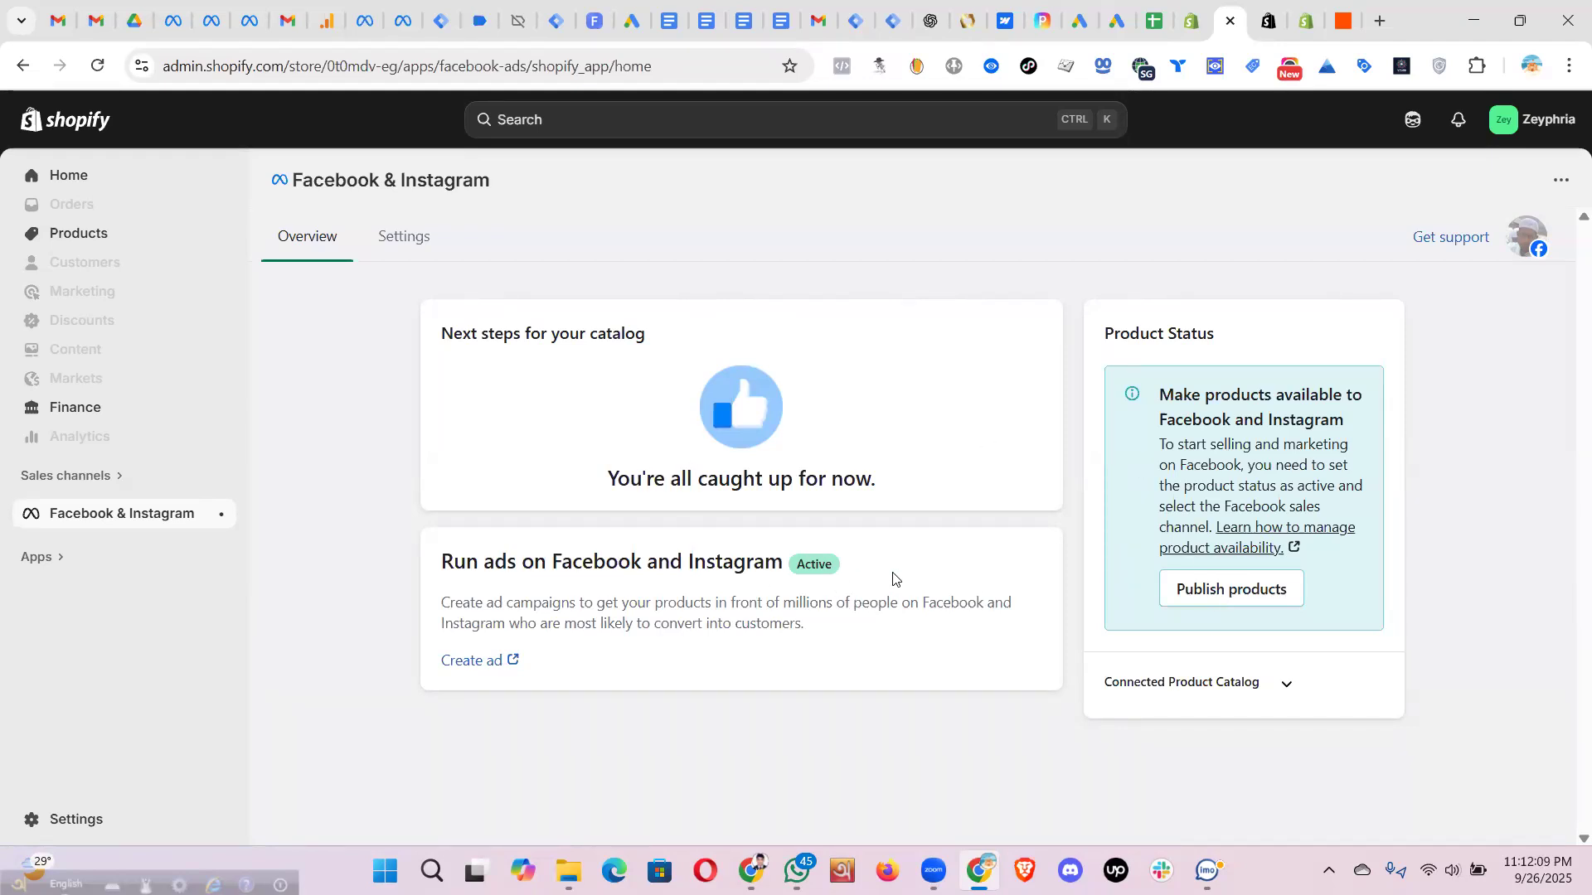
{"action": "left_click_drag", "start_coordinate": [440, 570], "coordinate": [911, 595]}
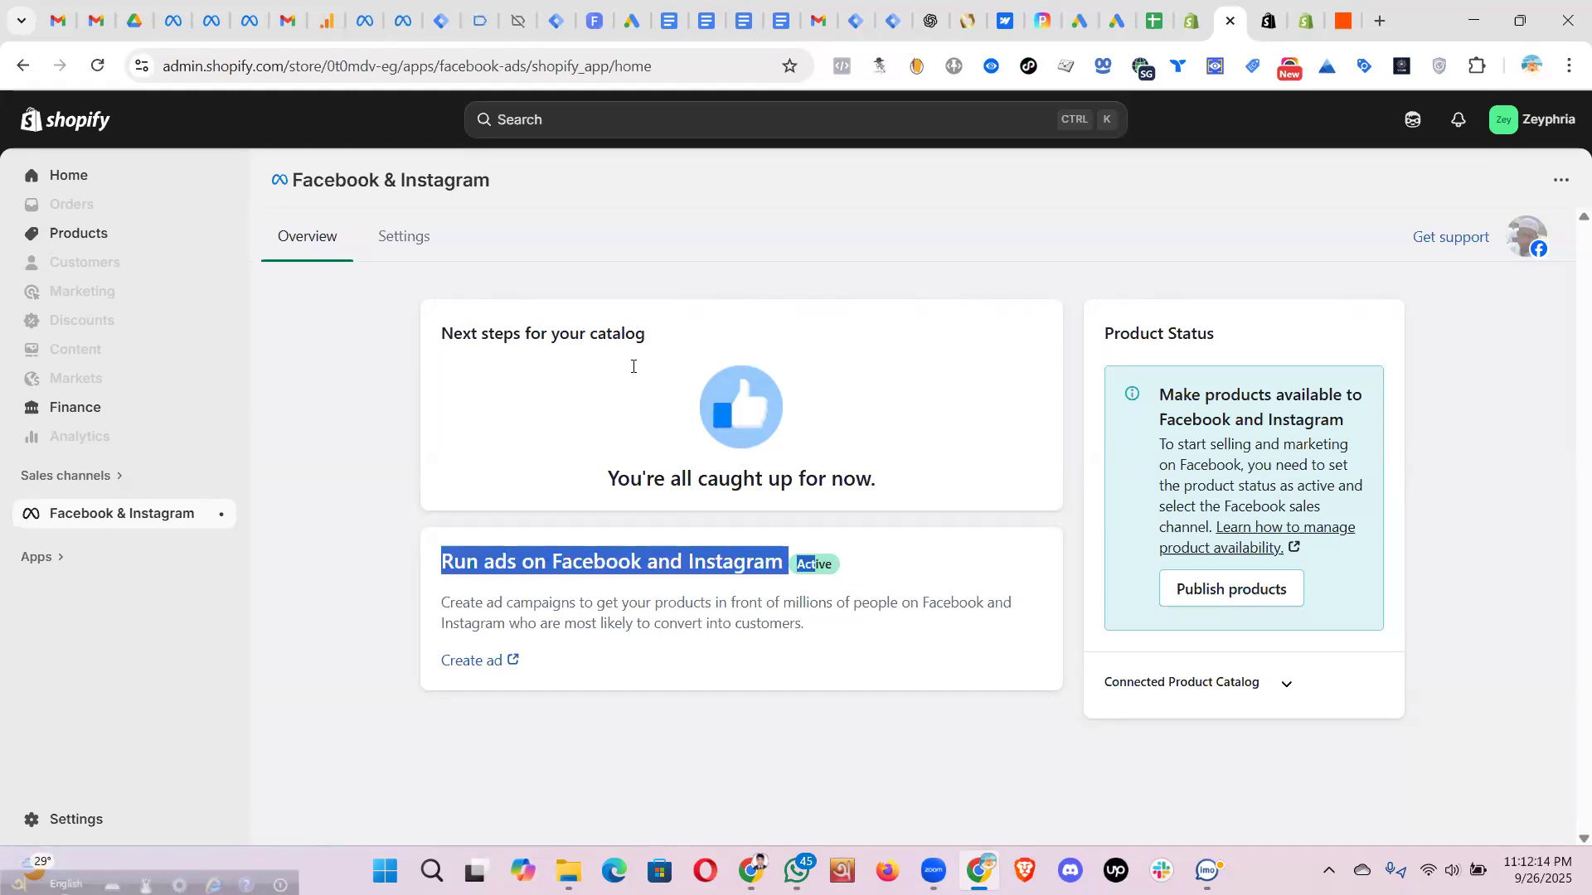
- Review Facebook & Instagram settings: Maximum data sharing, the zeyphria-pixel dataset, and the synced catalog
{"action": "left_click", "coordinate": [415, 241]}
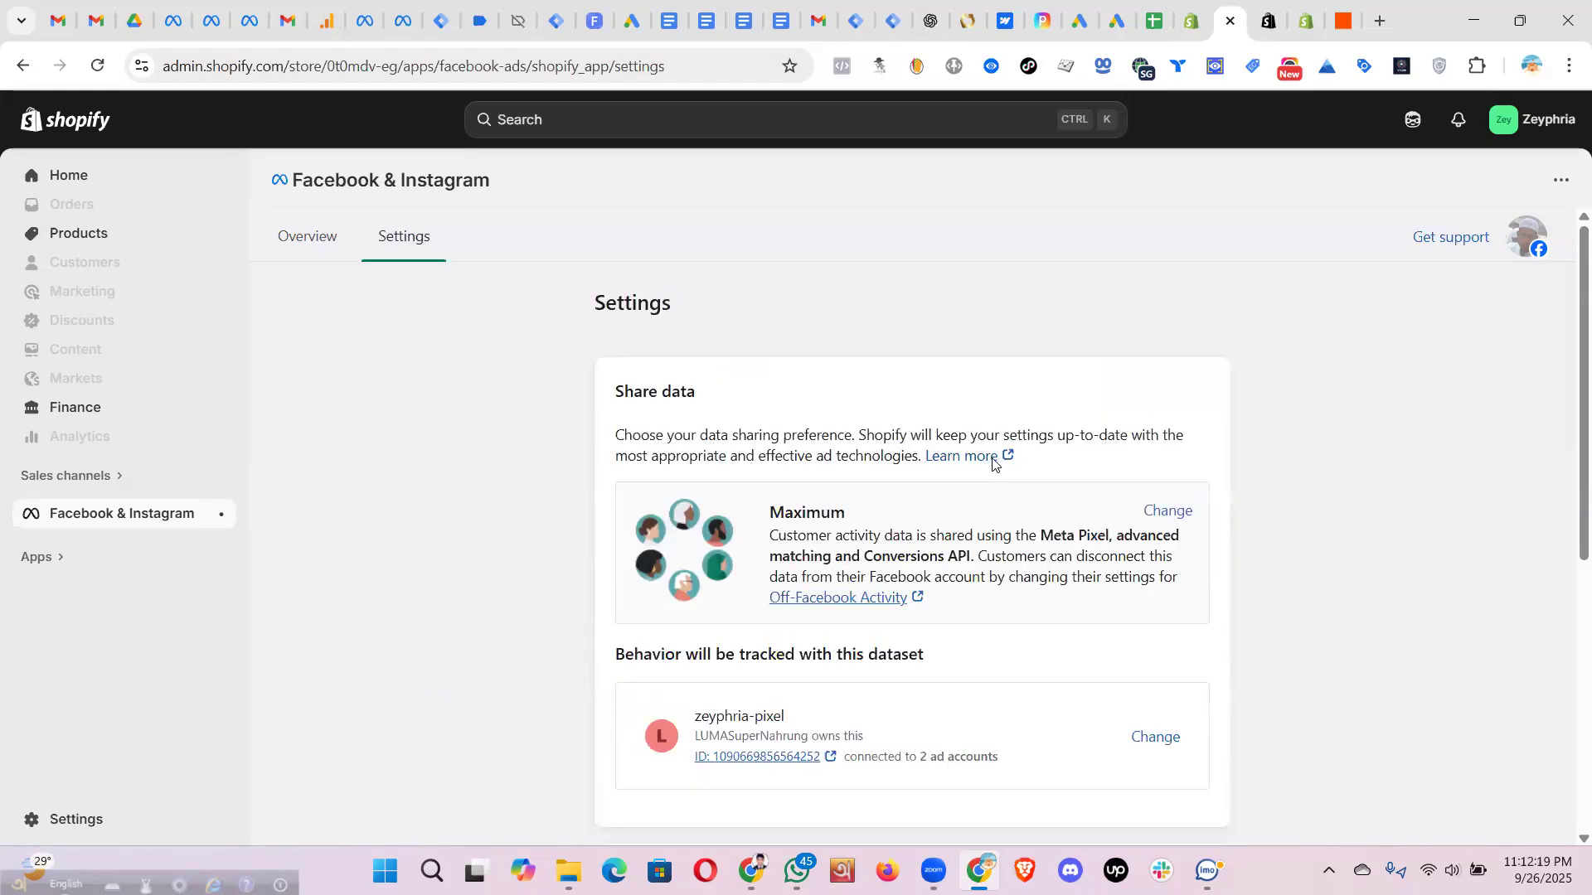
{"action": "scroll", "coordinate": [987, 462], "scroll_direction": "down", "scroll_amount": 5}
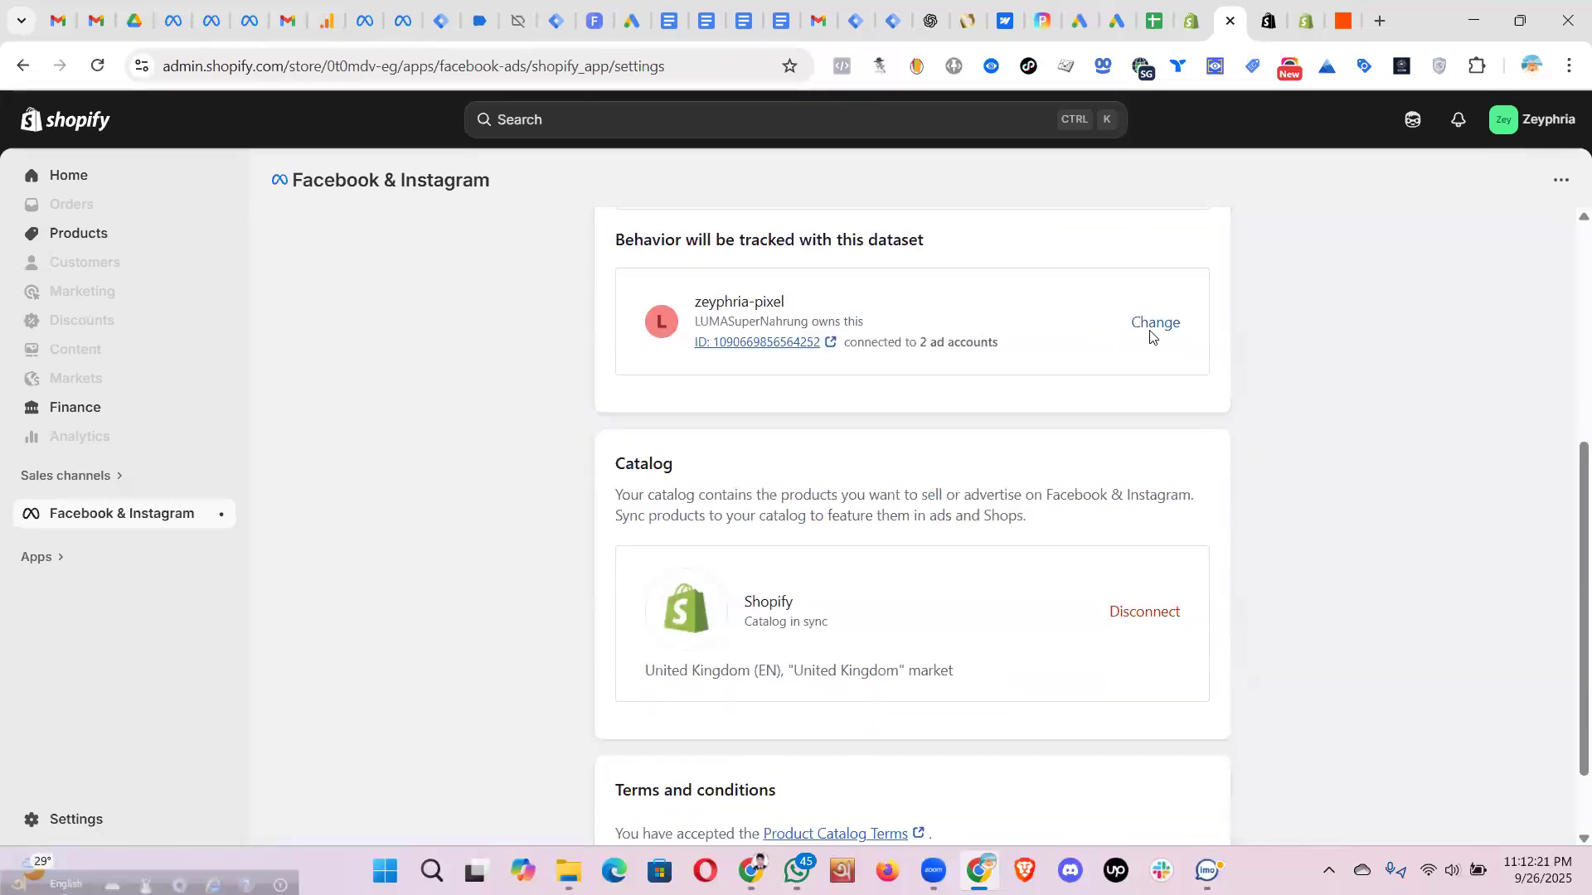
{"action": "scroll", "coordinate": [1012, 508], "scroll_direction": "down", "scroll_amount": 2}
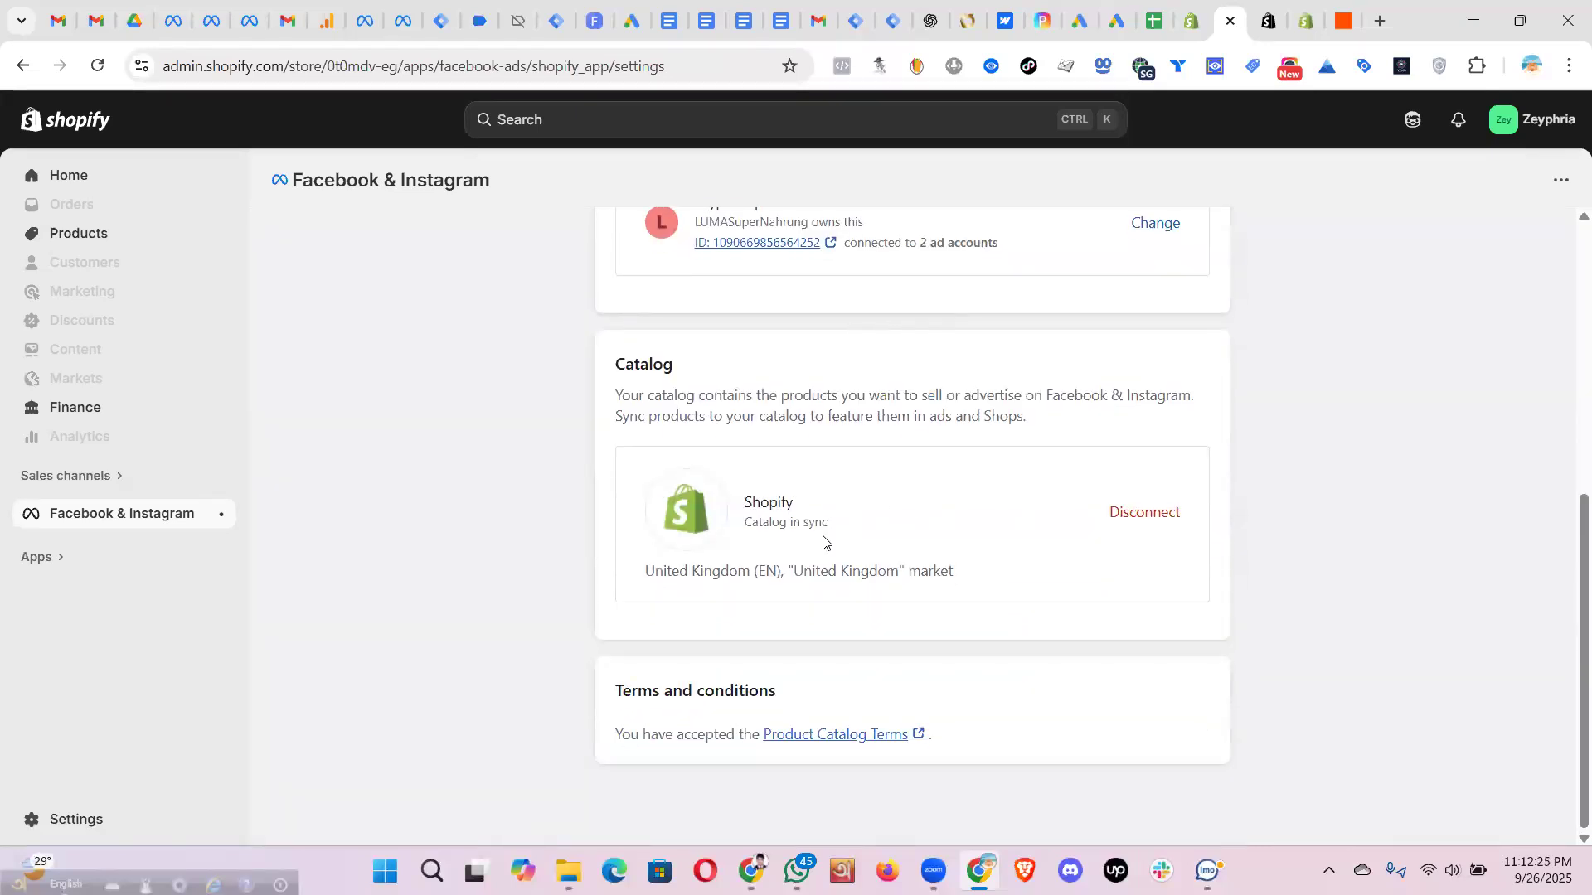
{"action": "scroll", "coordinate": [899, 519], "scroll_direction": "up", "scroll_amount": 4}
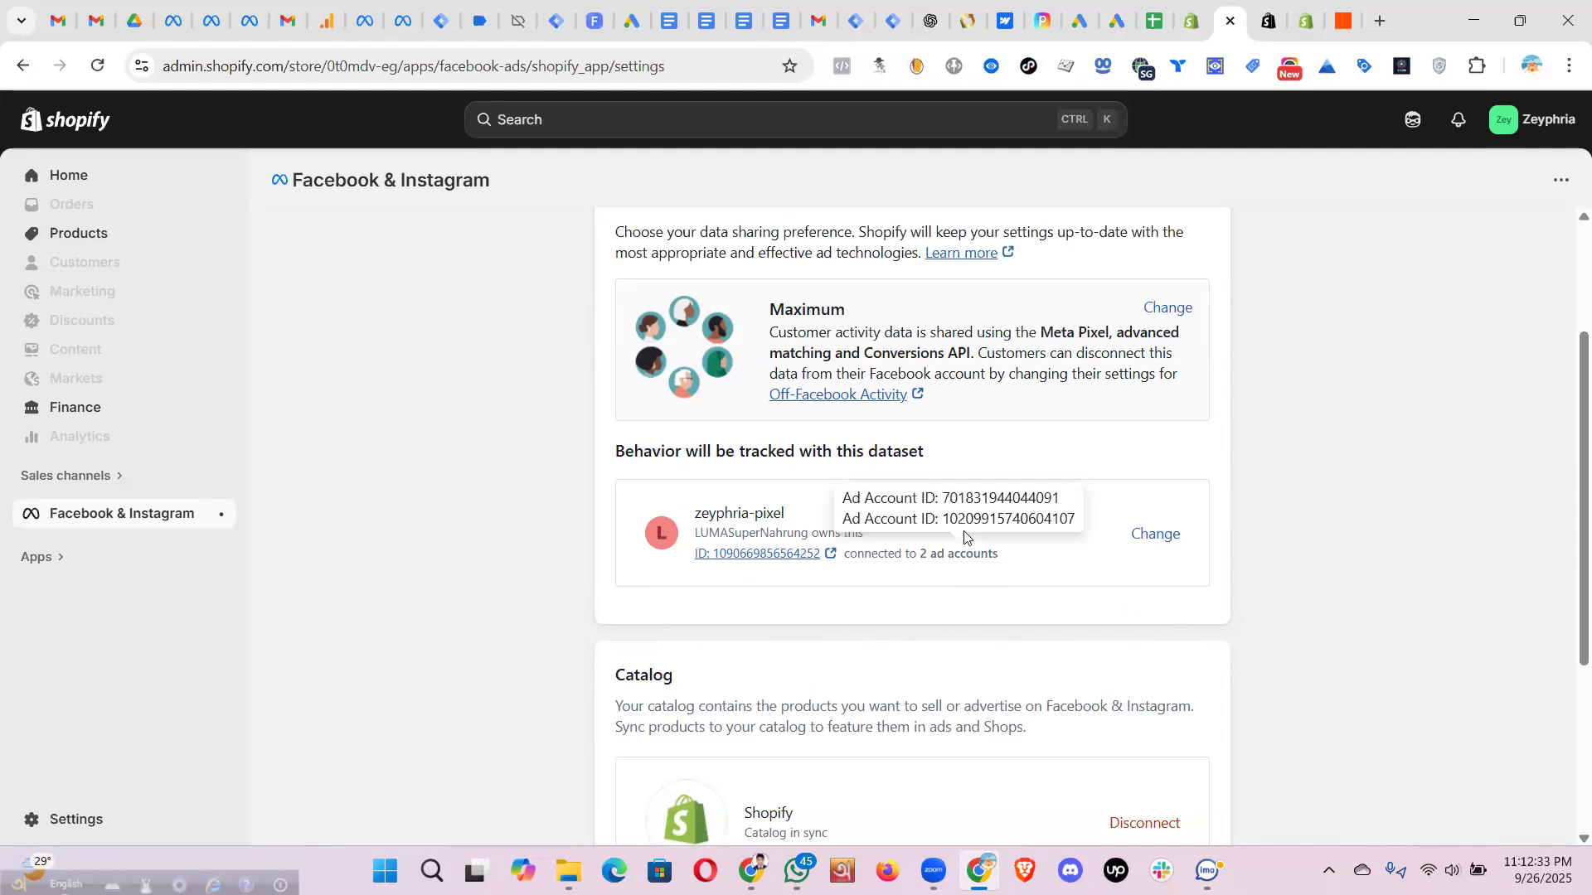
{"action": "scroll", "coordinate": [906, 198], "scroll_direction": "up", "scroll_amount": 3}
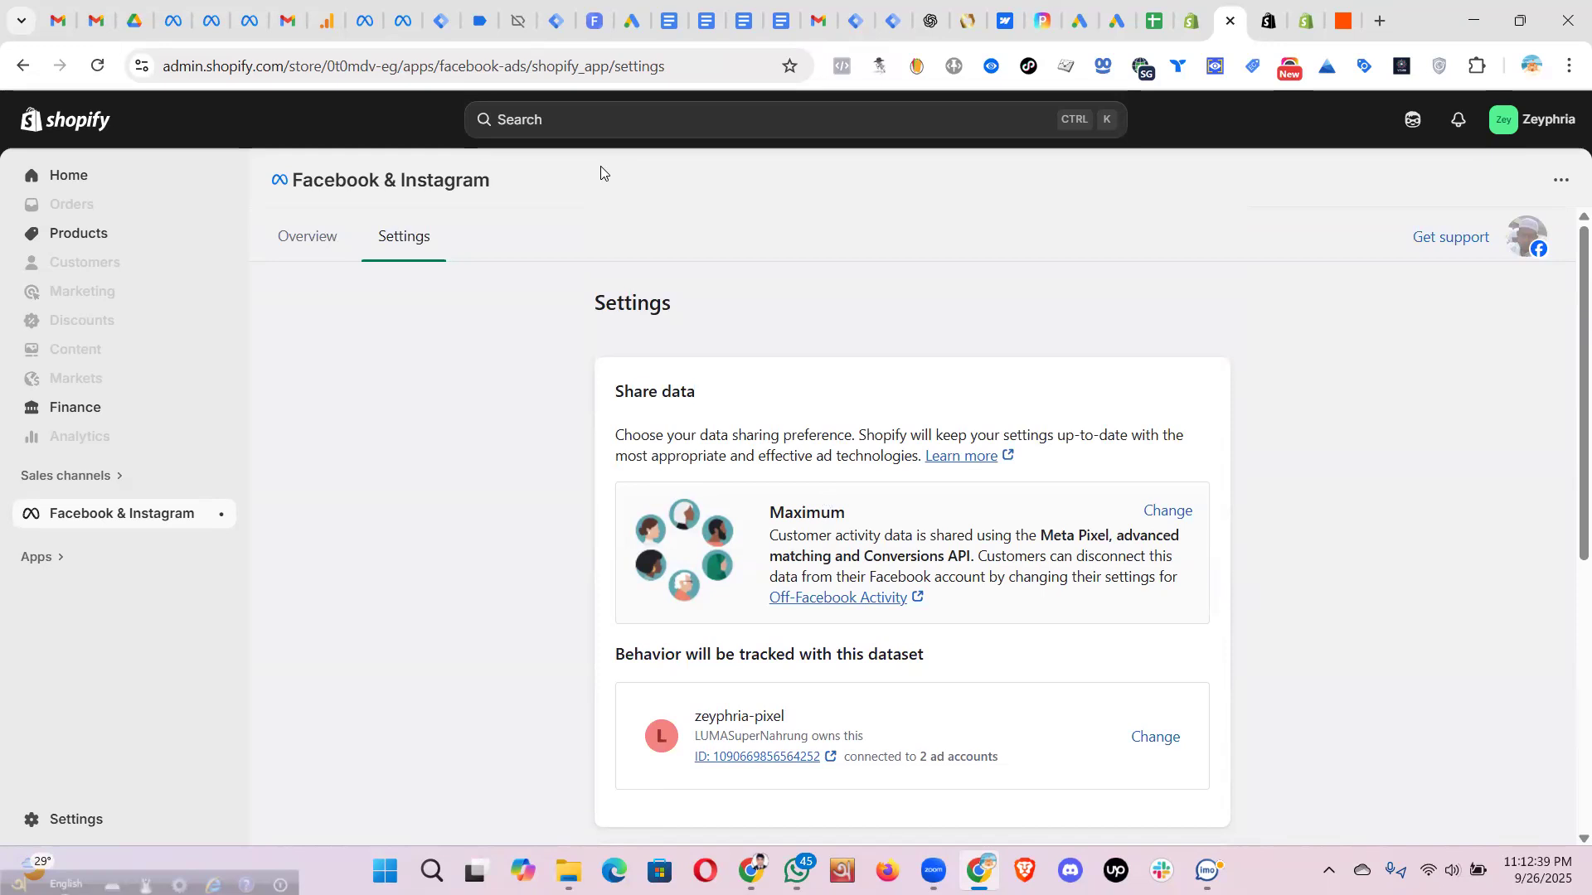
{"action": "scroll", "coordinate": [900, 541], "scroll_direction": "down", "scroll_amount": 6}
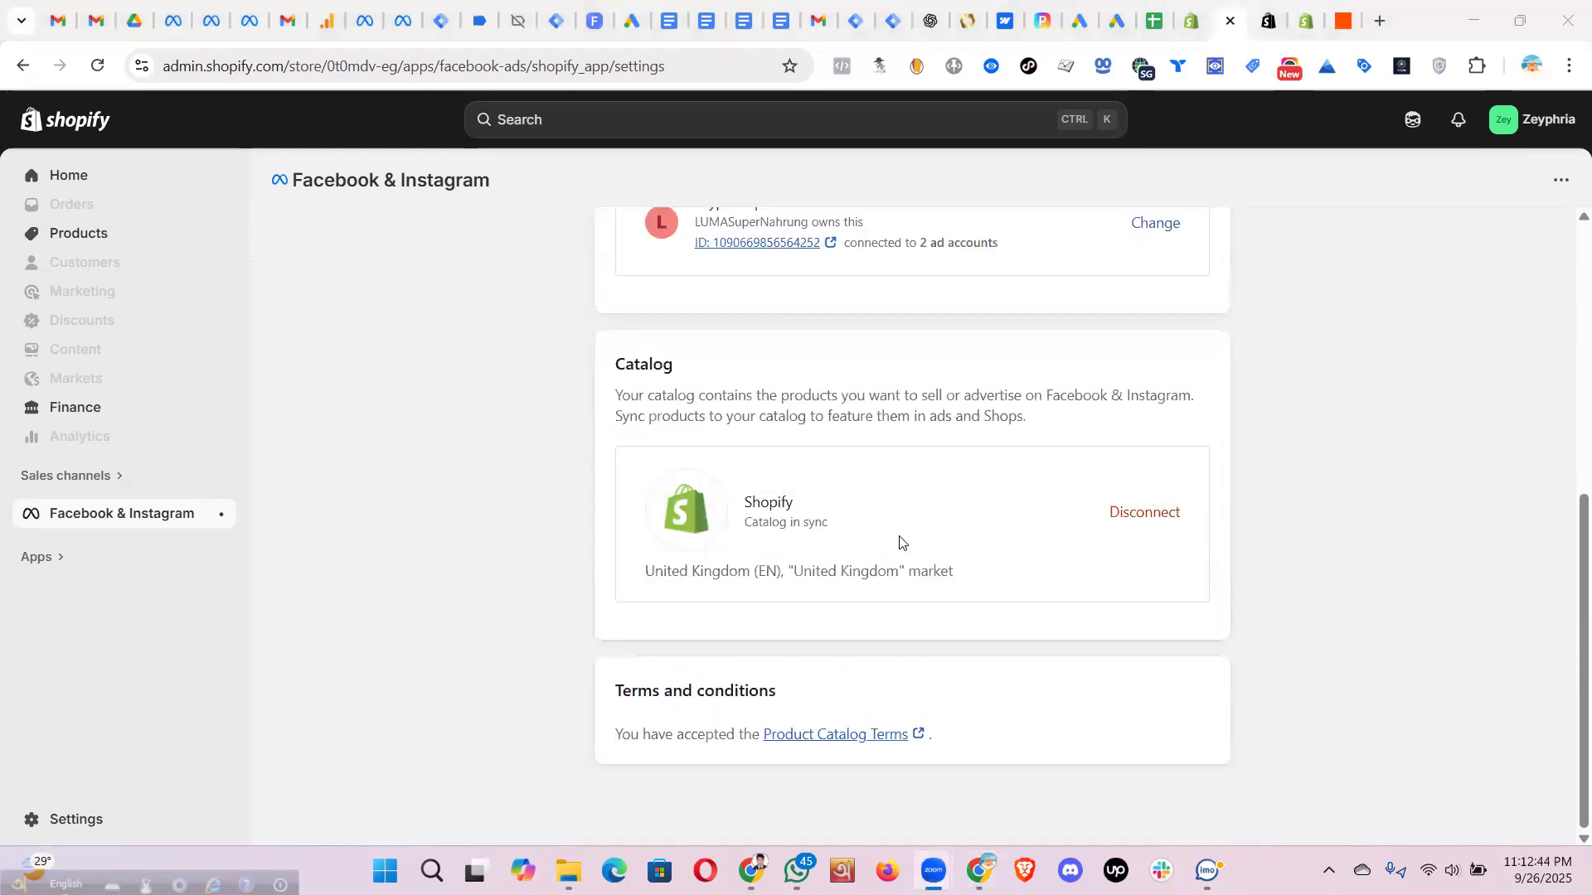
- Switch the Browsec VPN extension off
{"action": "left_click", "coordinate": [1138, 68]}
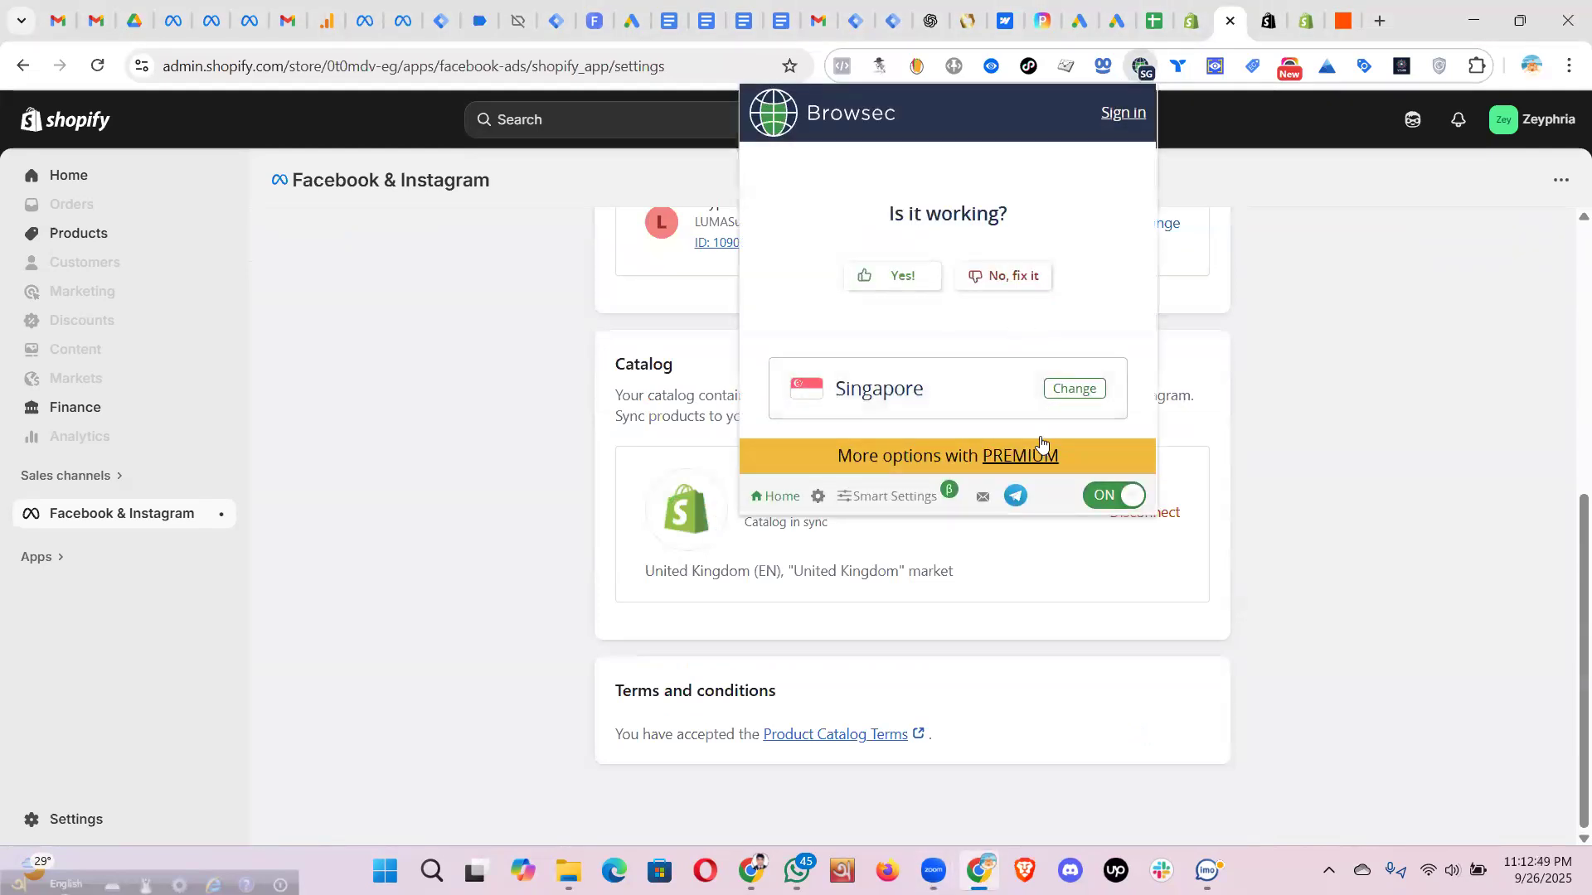
{"action": "left_click", "coordinate": [1115, 496]}
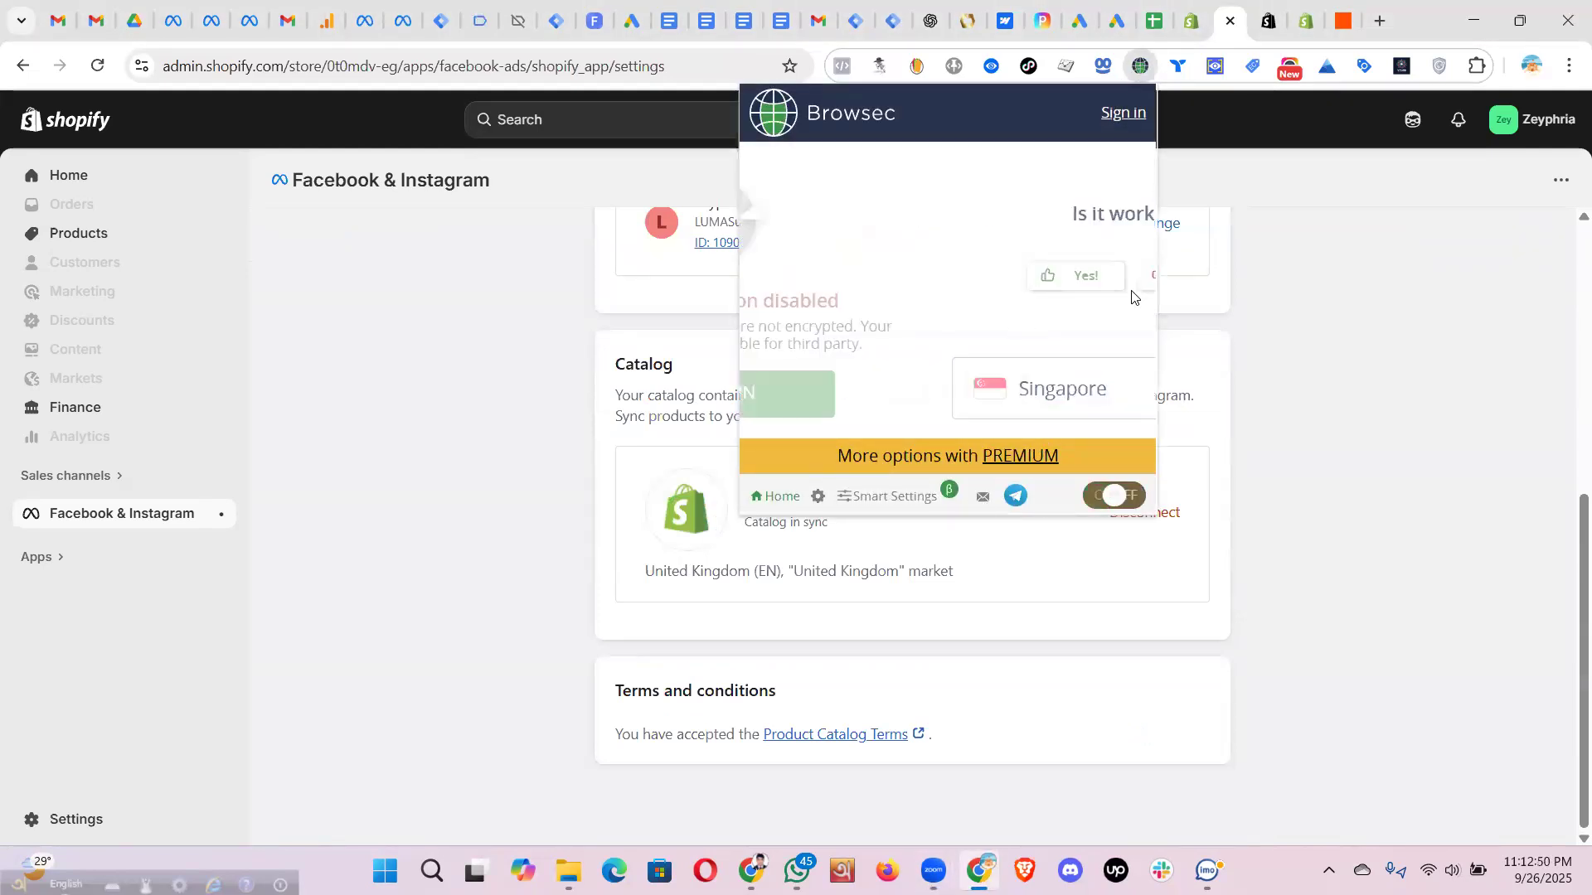
{"action": "left_click", "coordinate": [1311, 128]}
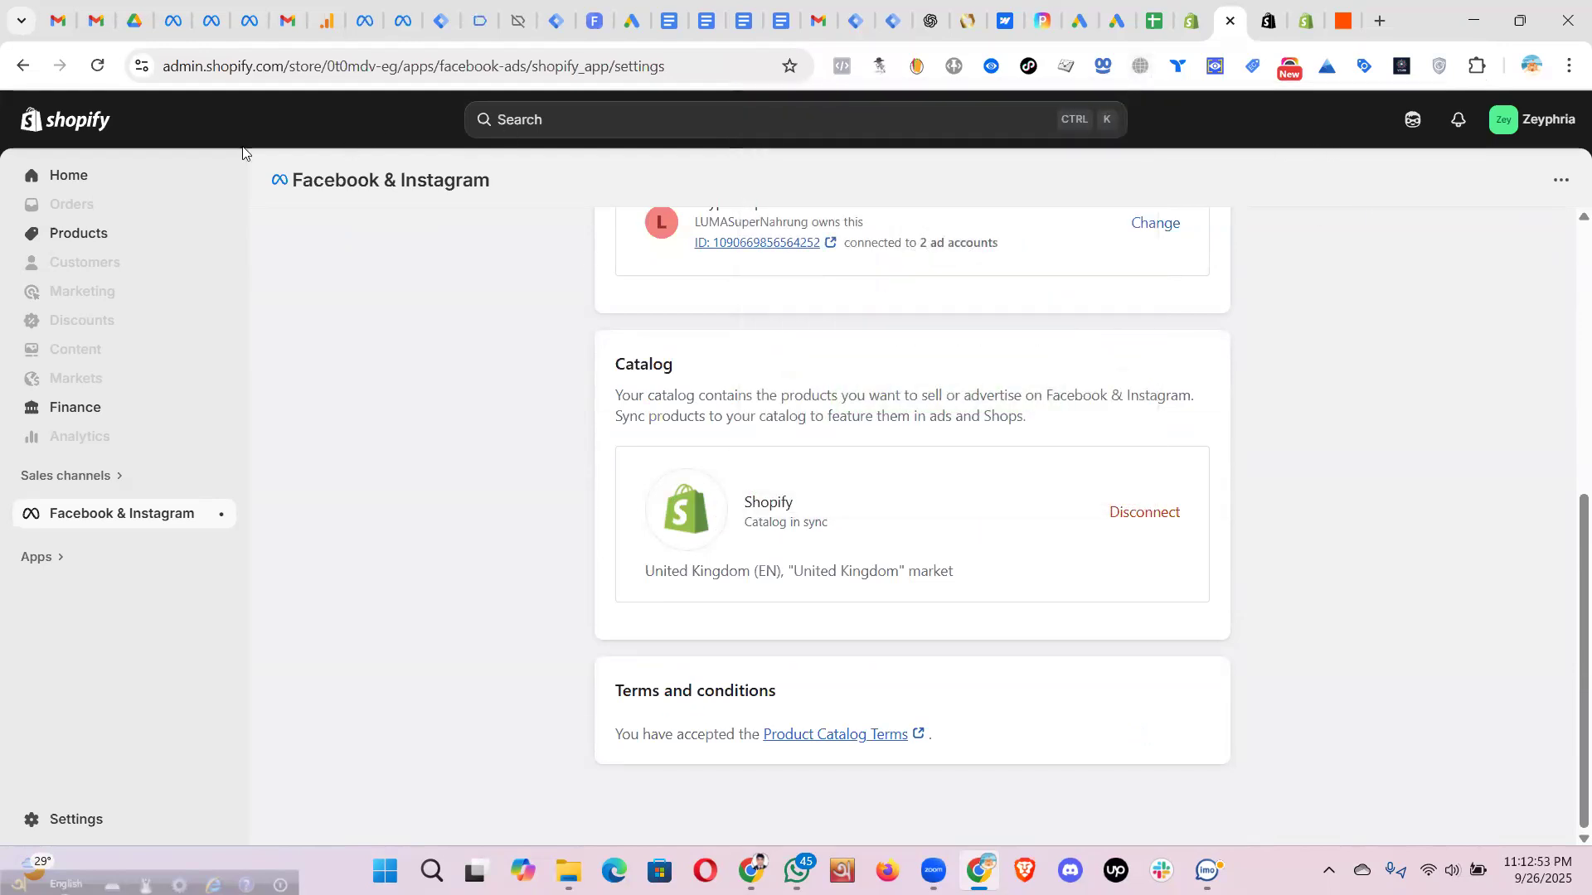
{"action": "scroll", "coordinate": [804, 520], "scroll_direction": "up", "scroll_amount": 4}
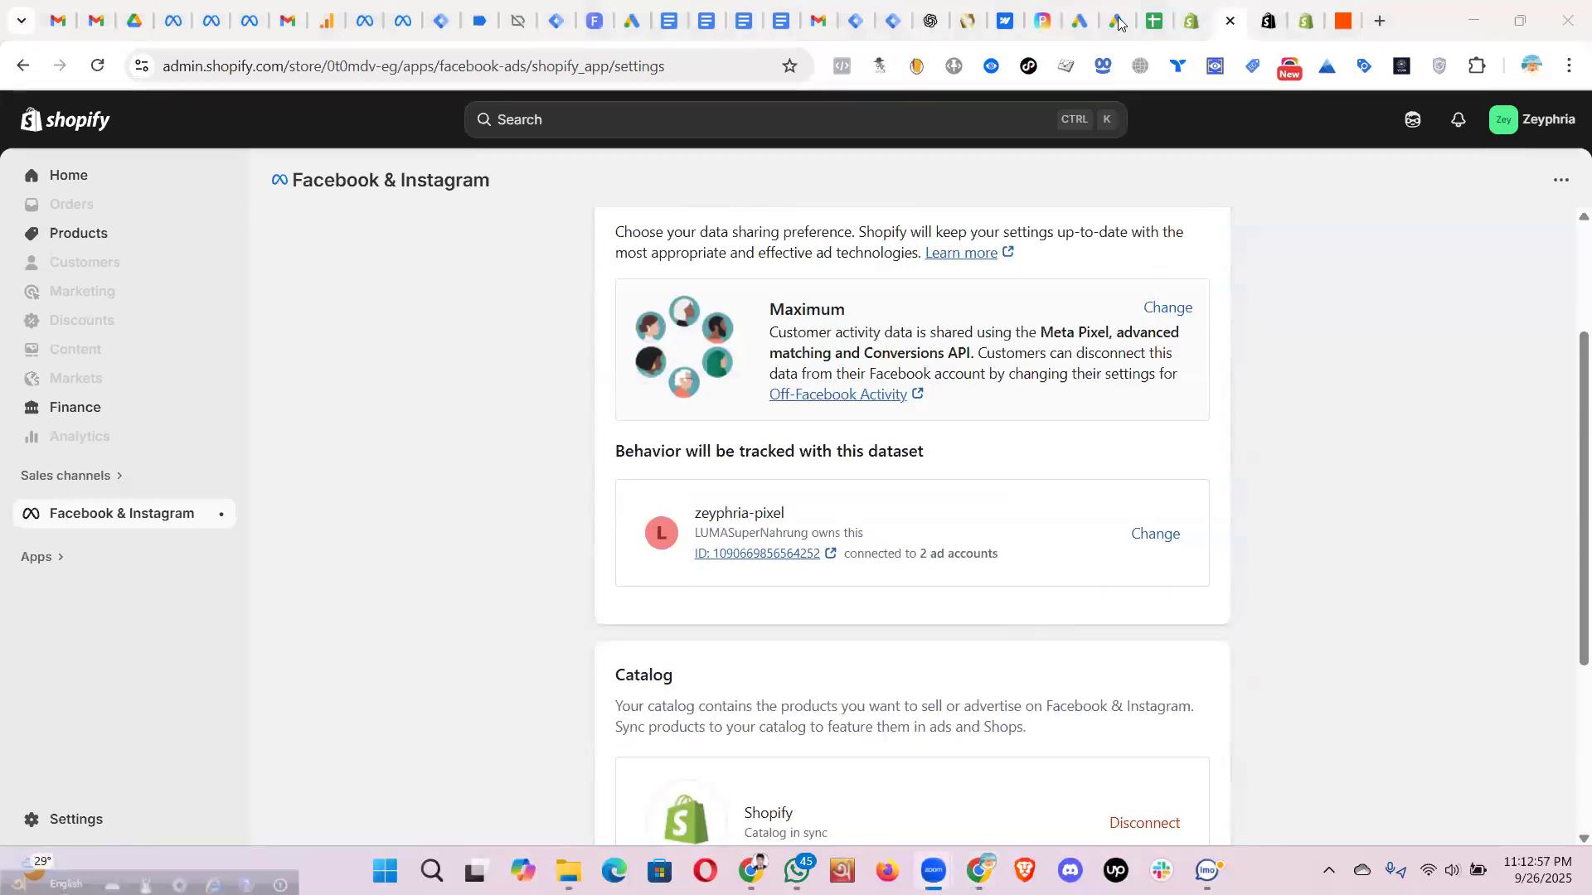
{"action": "left_click", "coordinate": [75, 469]}
- From Online Store themes, view the live zeyphria.com storefront in a new tab
{"action": "left_click", "coordinate": [564, 242]}
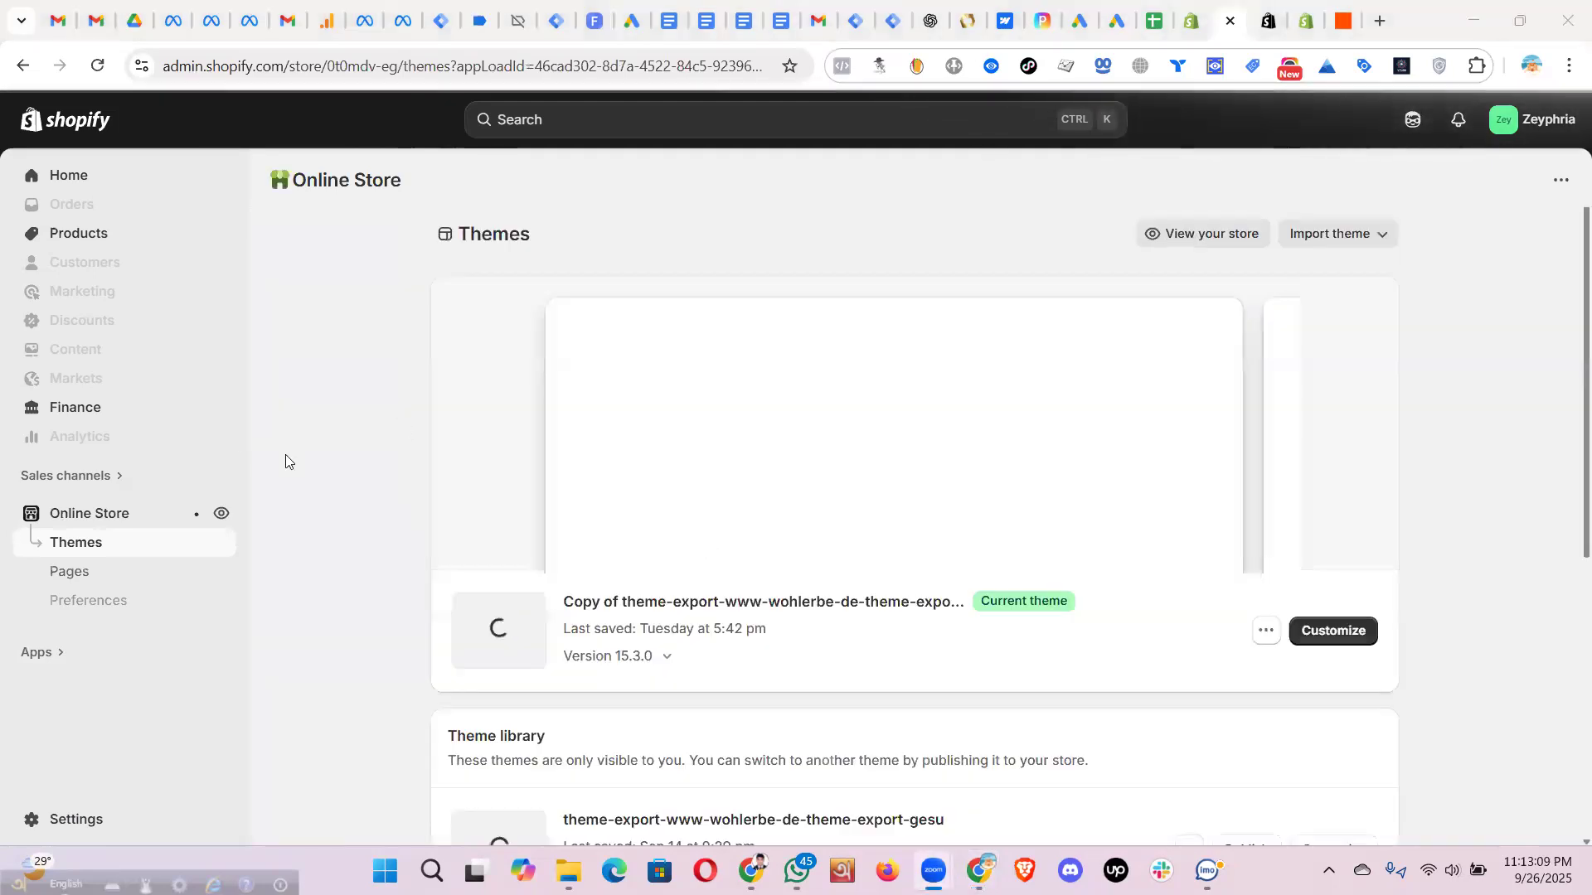
{"action": "left_click", "coordinate": [222, 514]}
{"action": "left_click", "coordinate": [223, 514]}
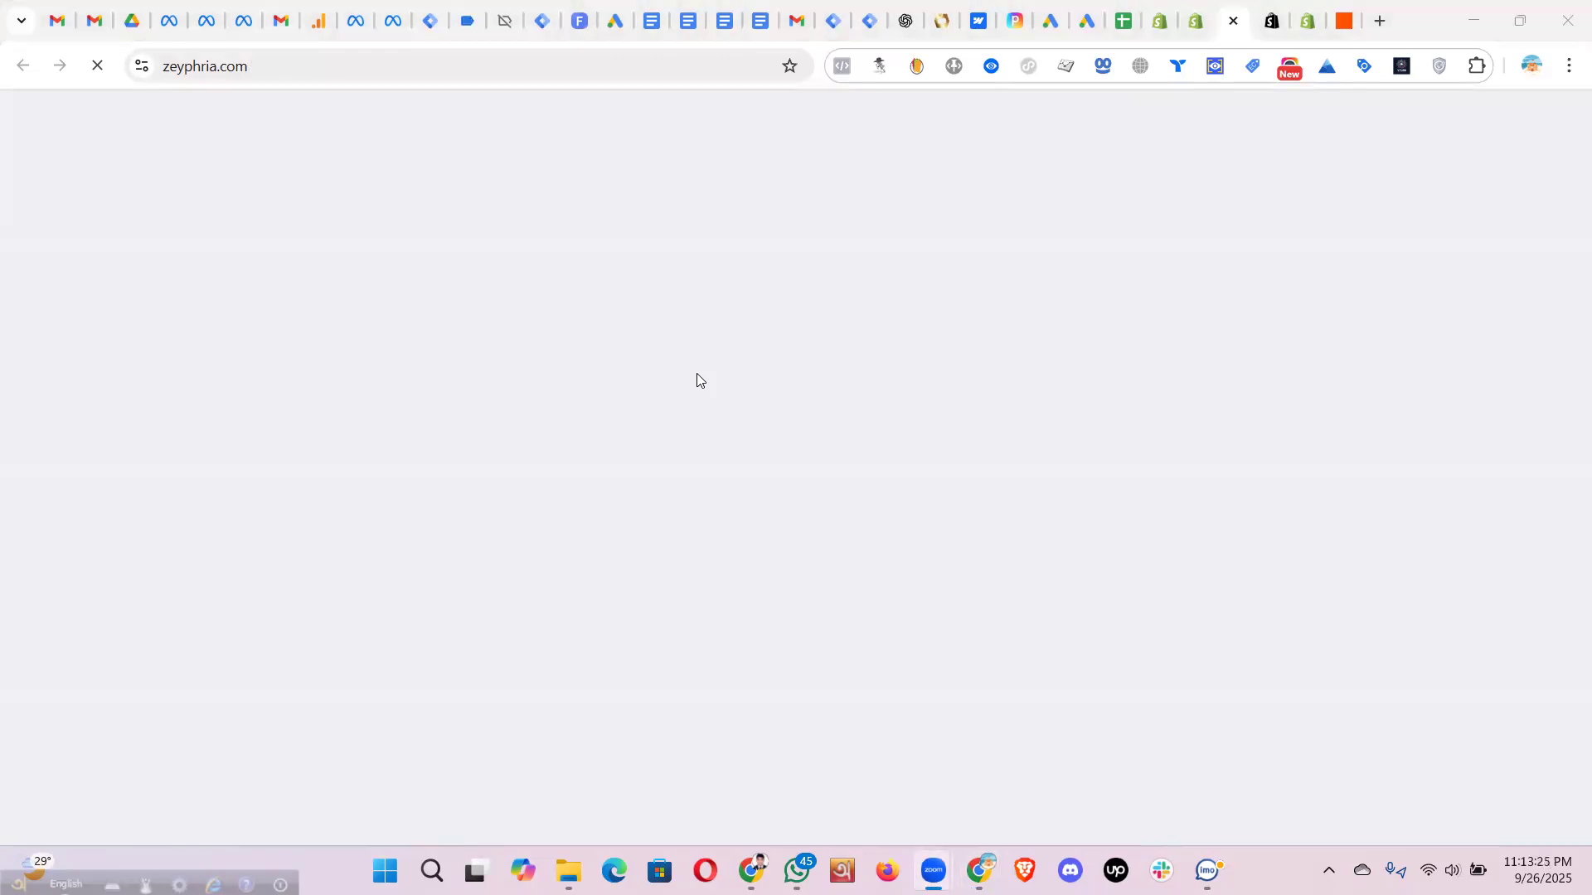
- Close the leftover Shopify verification tab and the Facebook & Instagram app listing tab
{"action": "left_click", "coordinate": [1306, 23]}
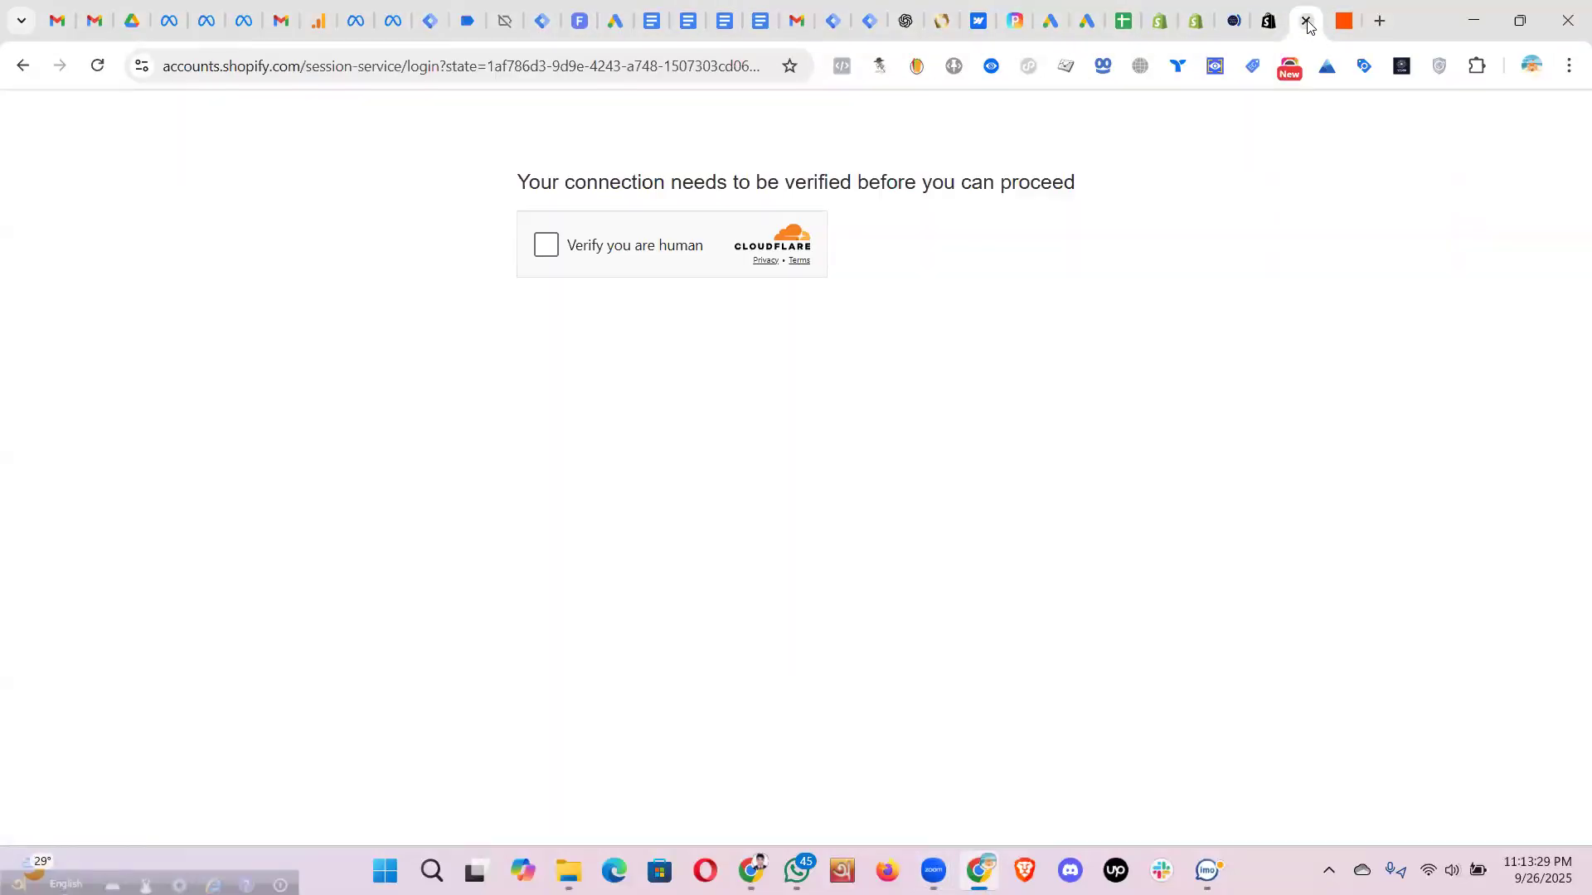
{"action": "left_click", "coordinate": [1307, 23]}
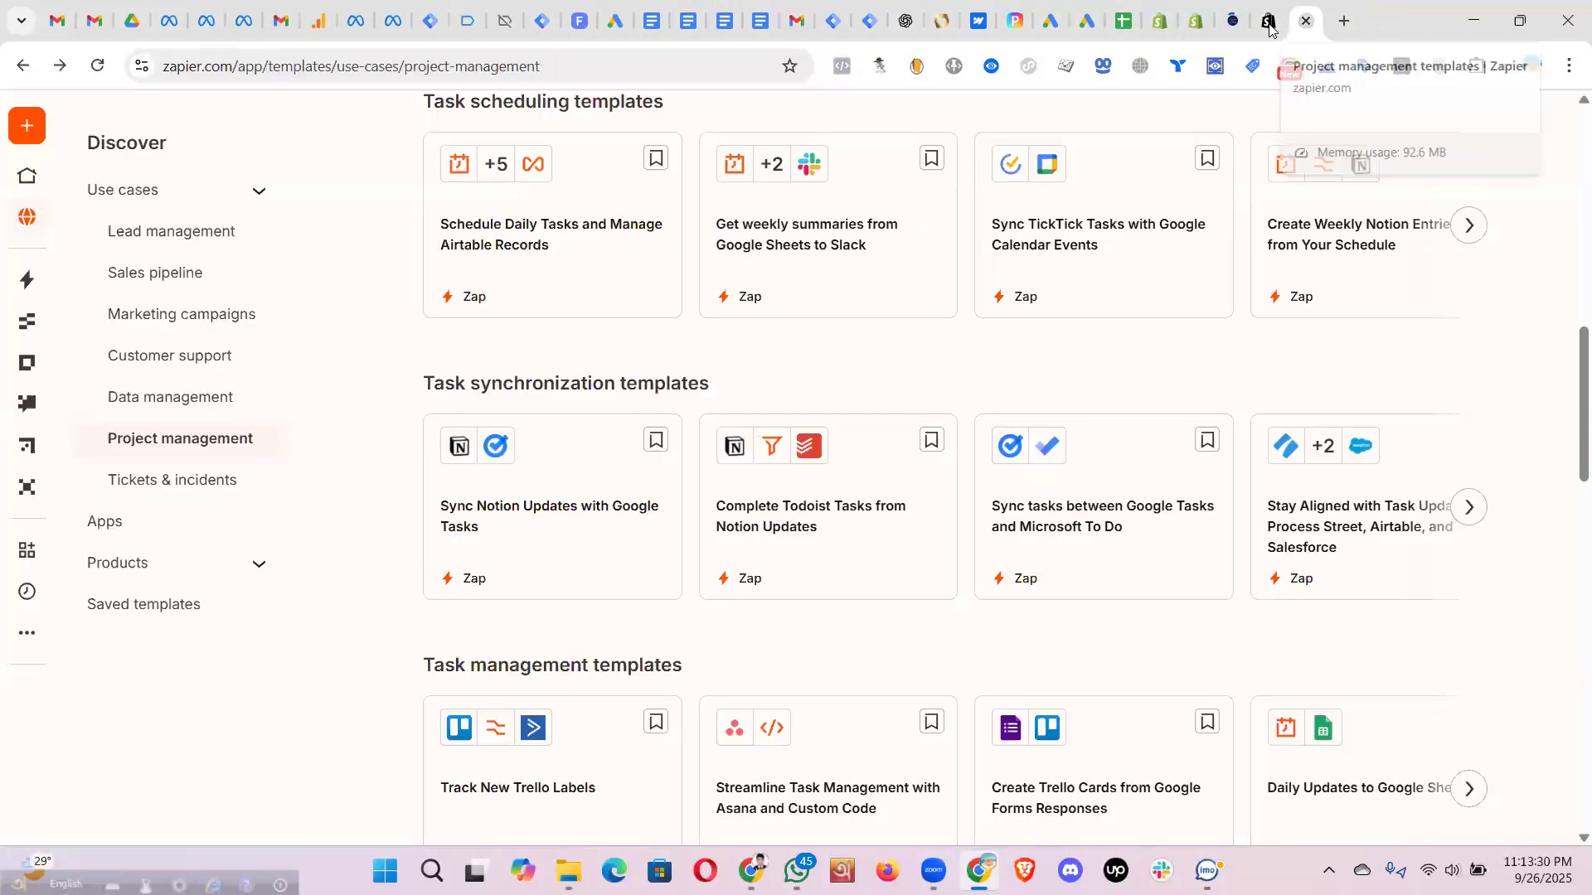
{"action": "left_click", "coordinate": [1267, 32]}
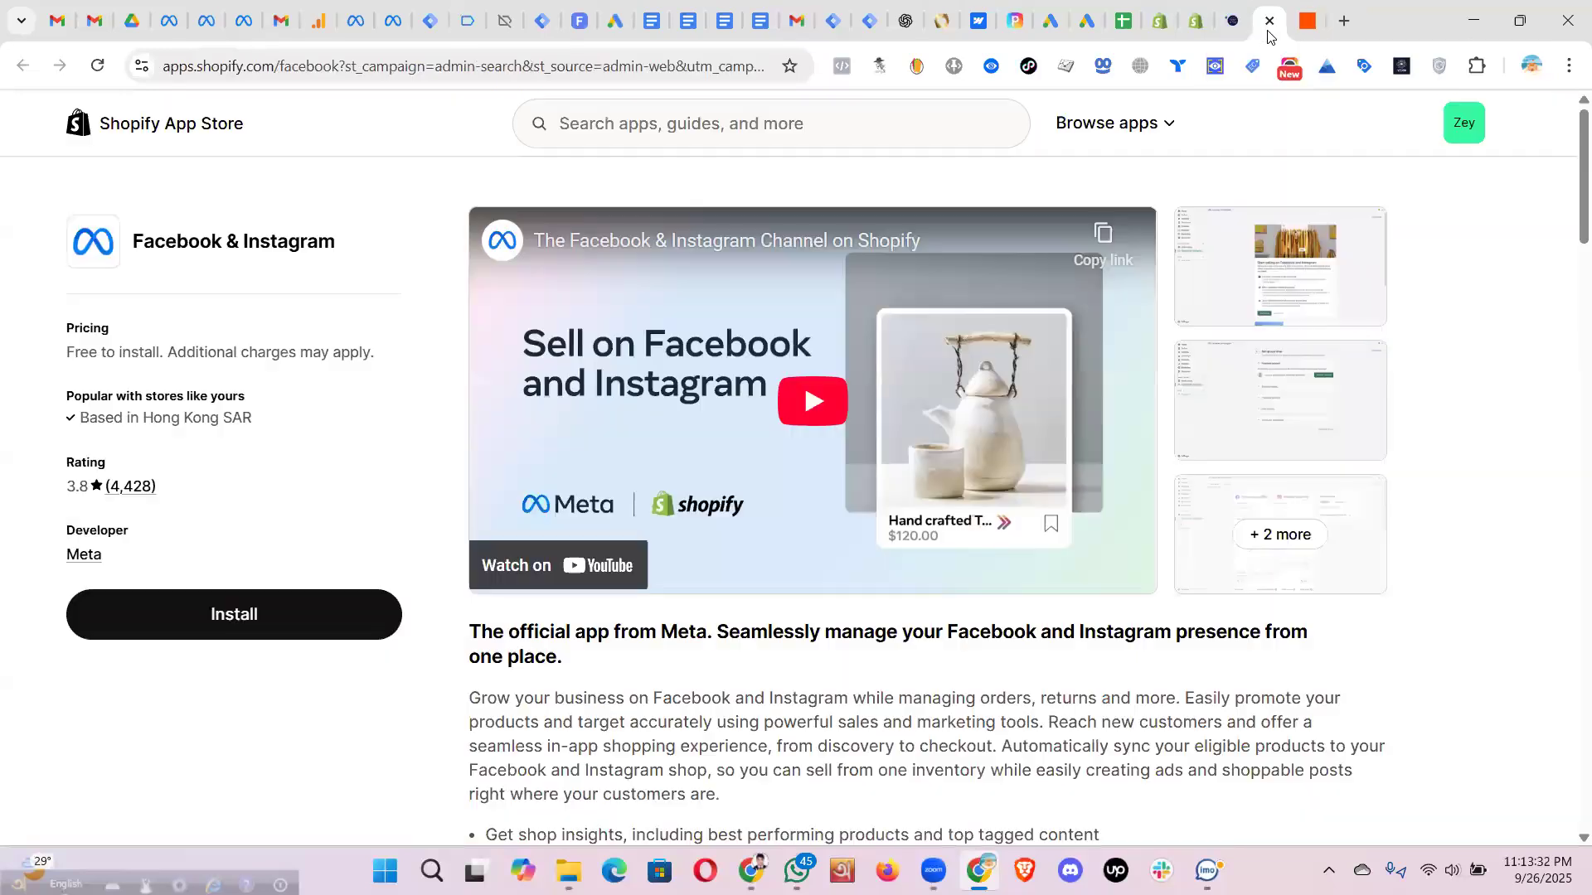
{"action": "left_click", "coordinate": [1268, 22]}
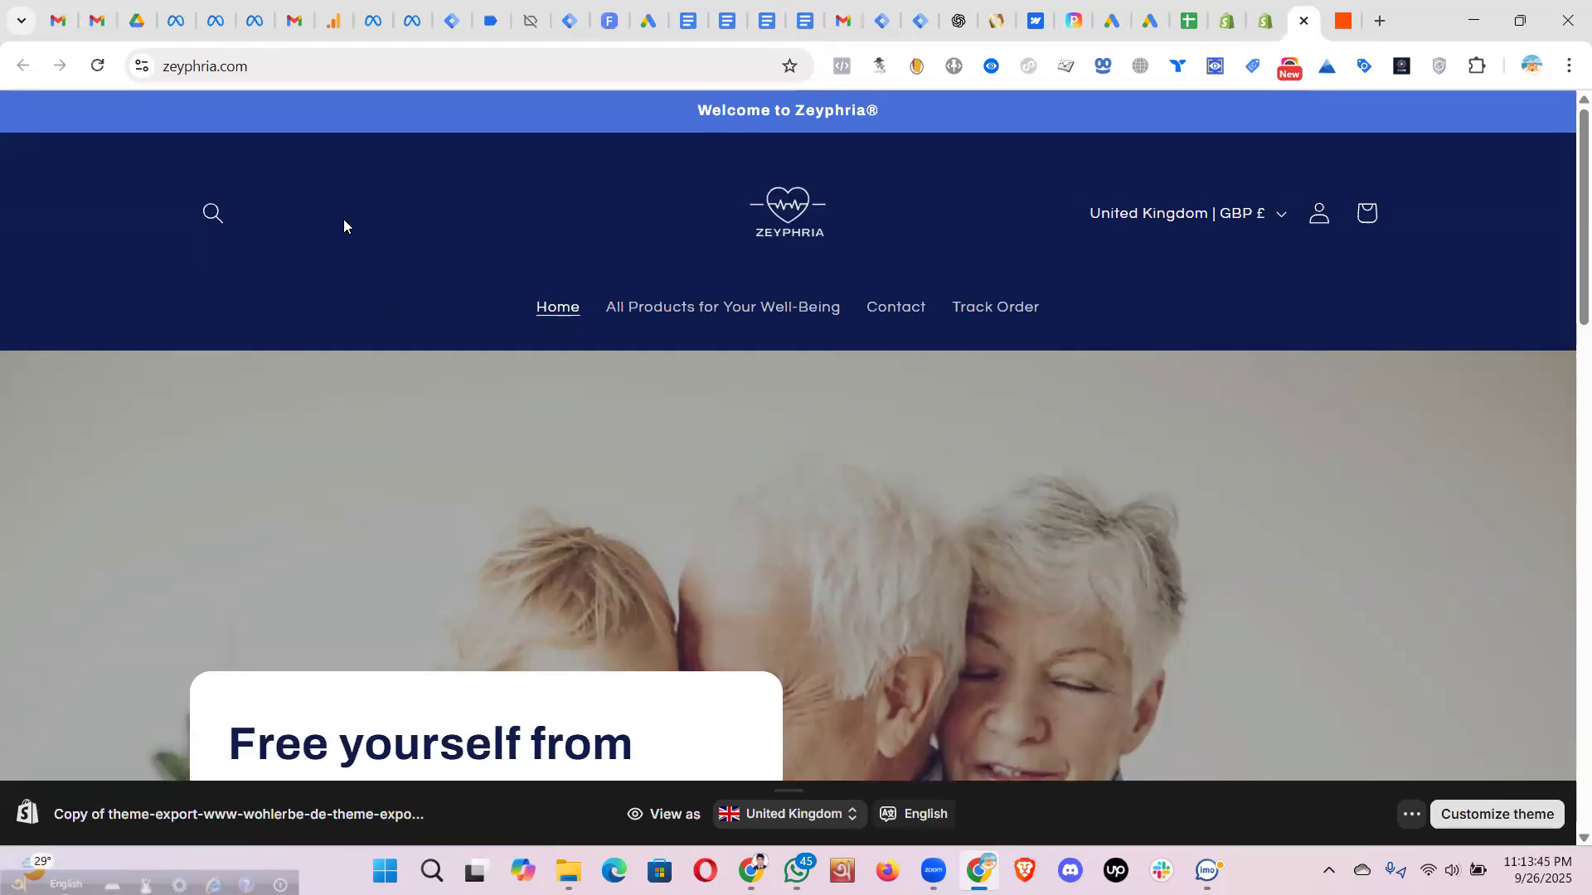
- Check the storefront with Meta Pixel Helper (no pixel found), reload it, and return to Shopify themes
{"action": "left_click", "coordinate": [842, 65]}
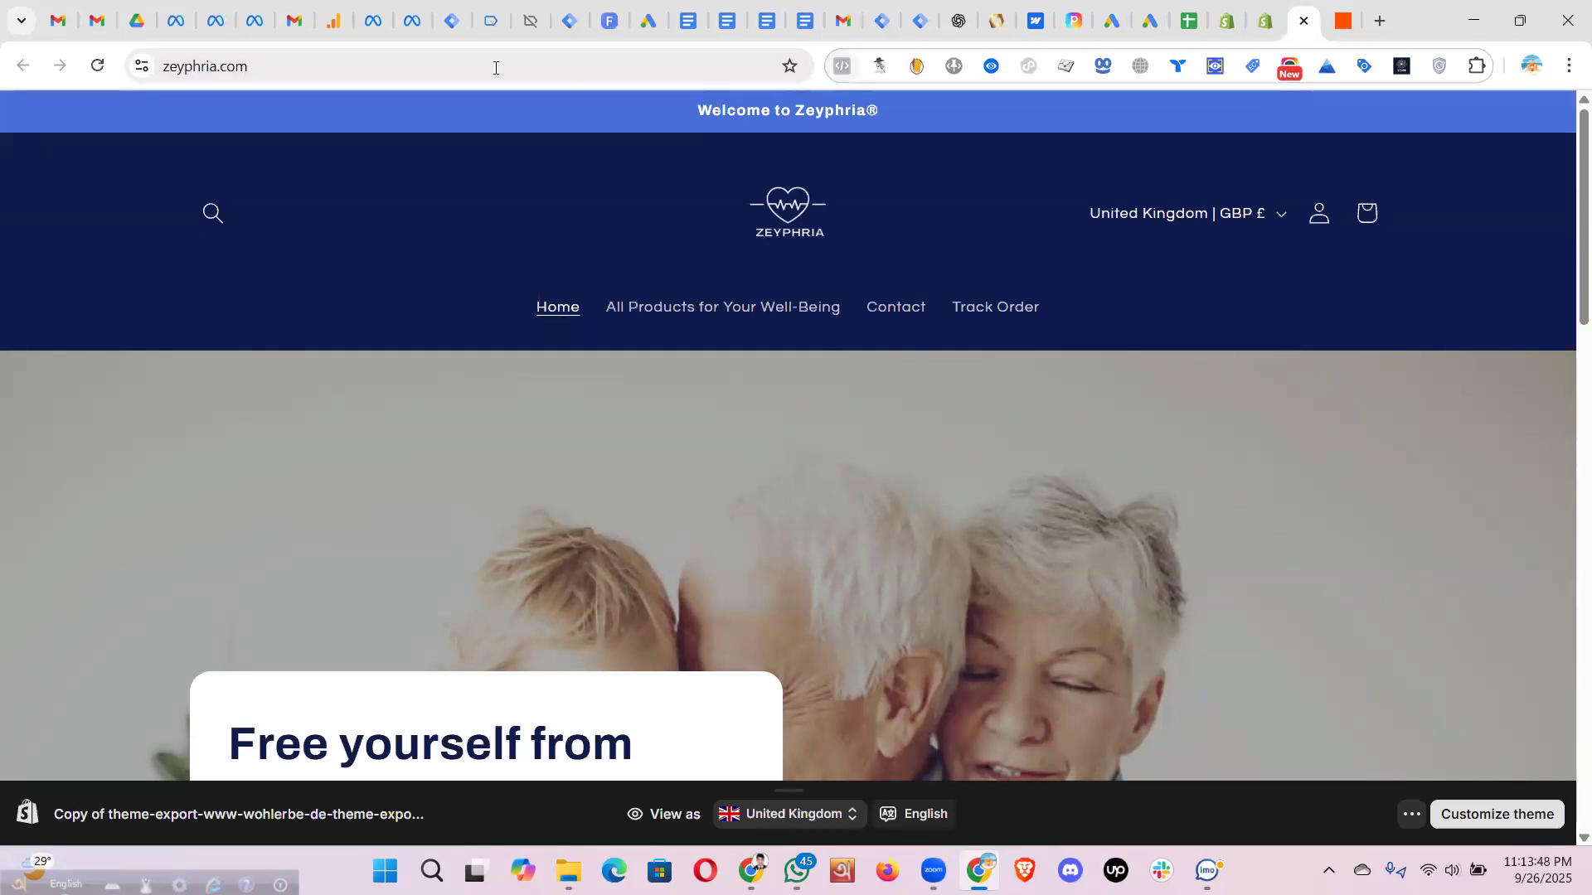
{"action": "left_click", "coordinate": [312, 66]}
{"action": "key", "text": "Return"}
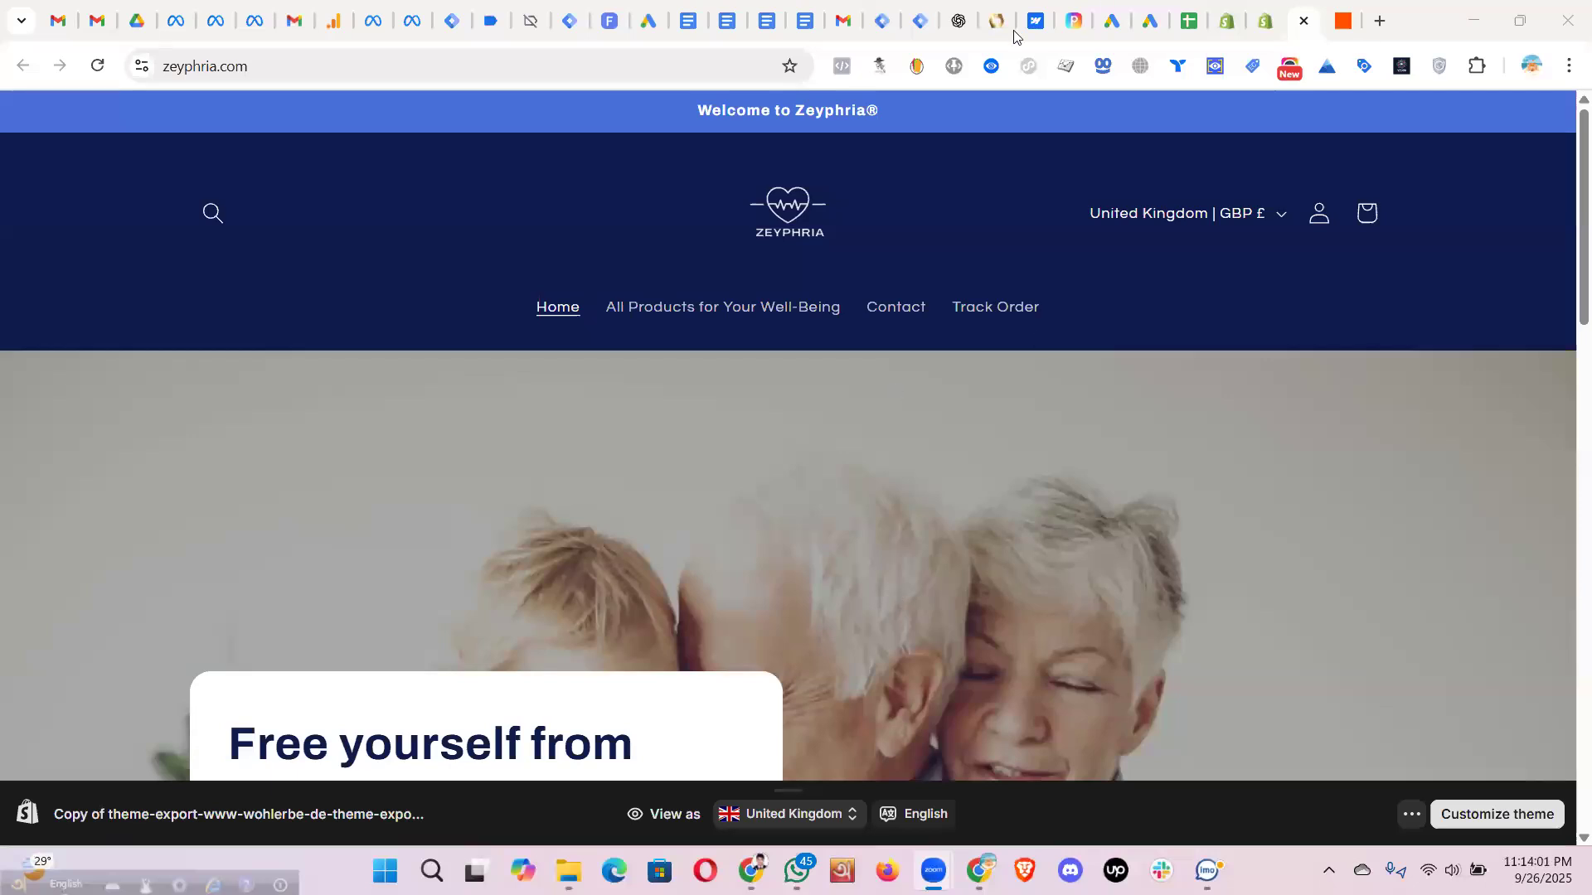
{"action": "left_click", "coordinate": [1263, 22]}
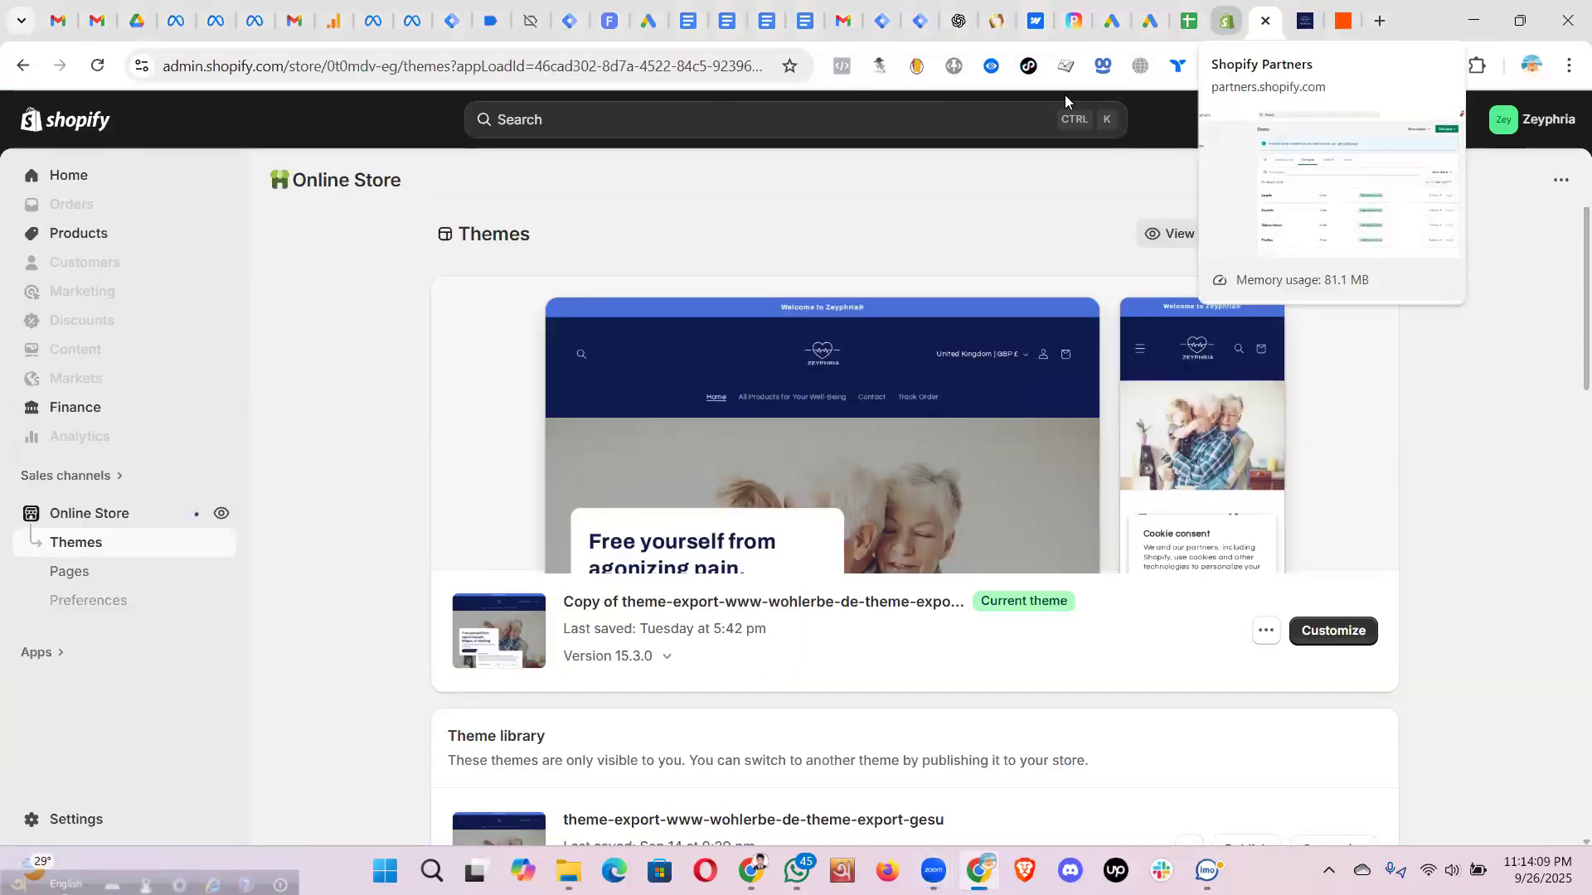
- Search the installed apps for 'fa' and open the Facebook & Instagram sales channel
{"action": "left_click", "coordinate": [1225, 27]}
{"action": "scroll", "coordinate": [655, 497], "scroll_direction": "down", "scroll_amount": 1}
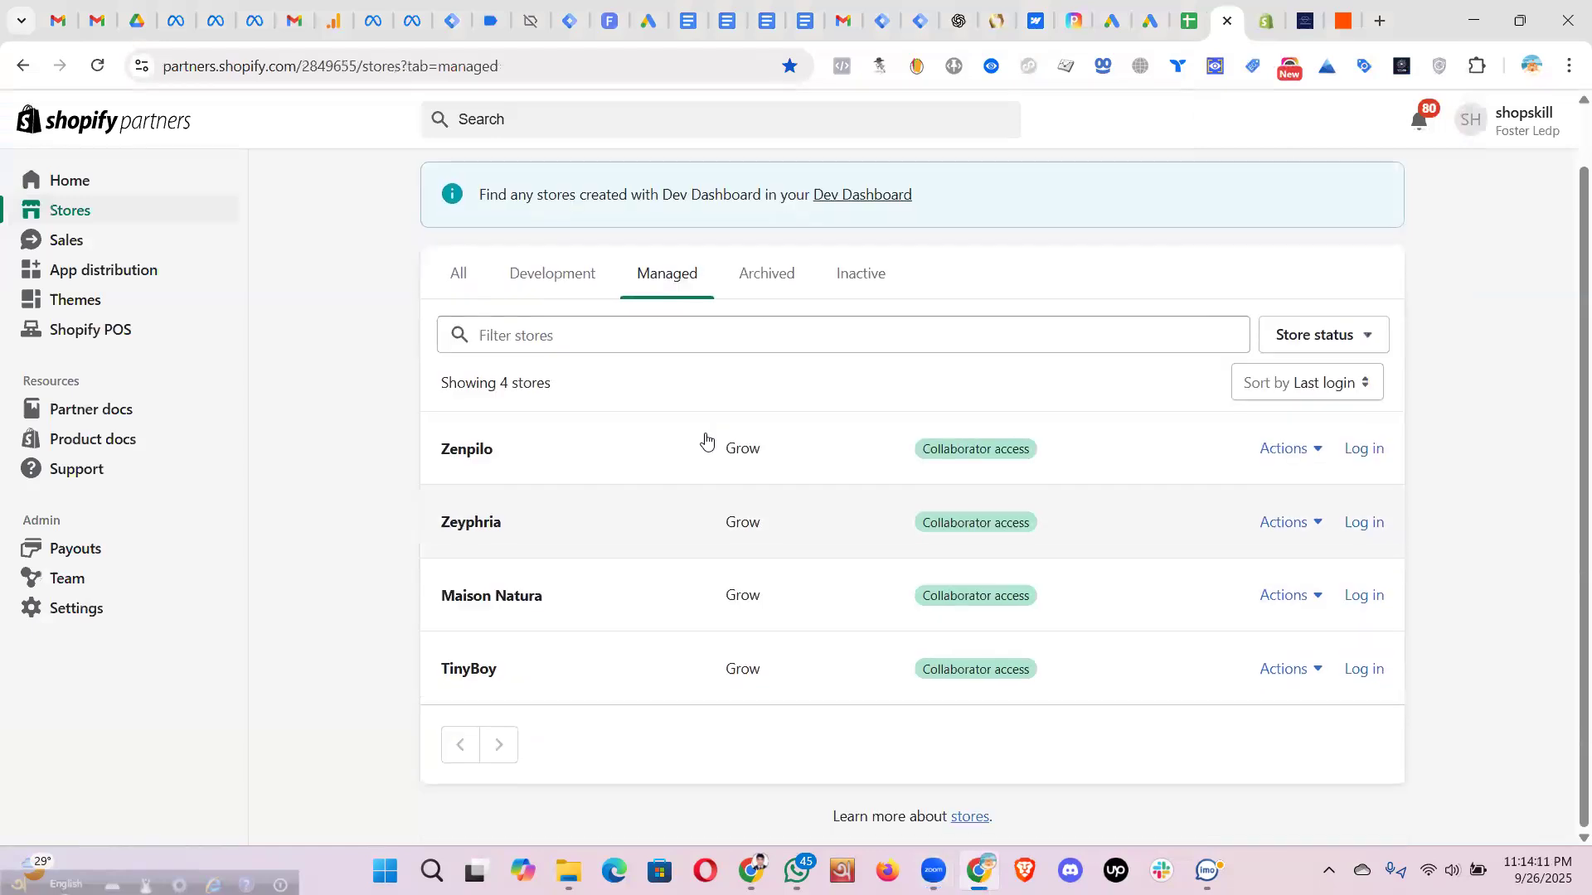
{"action": "left_click", "coordinate": [1261, 24]}
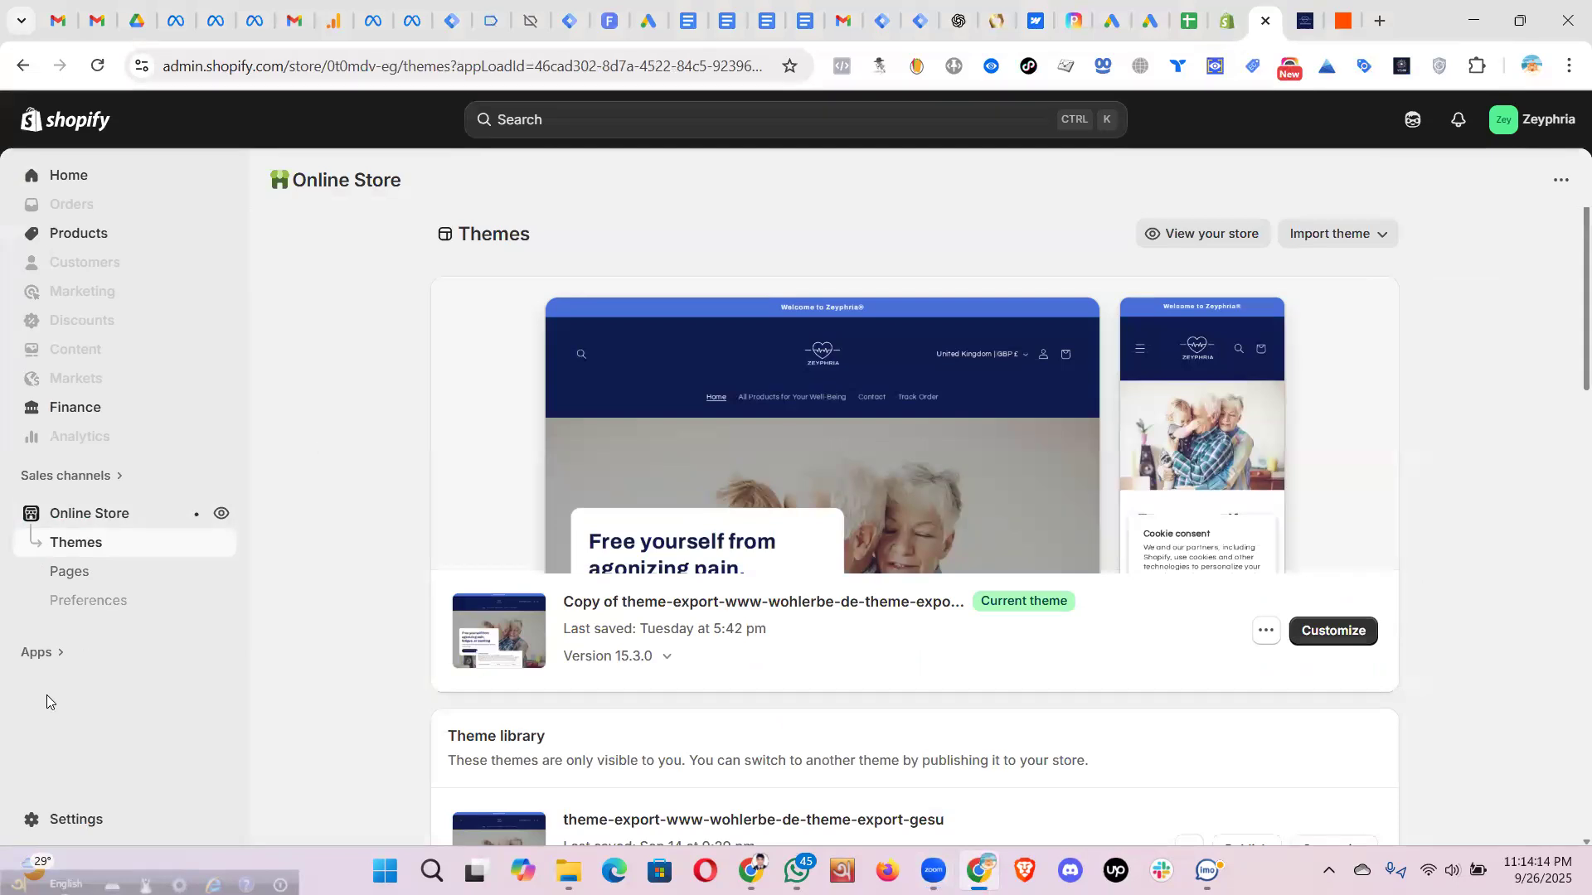
{"action": "left_click", "coordinate": [44, 659]}
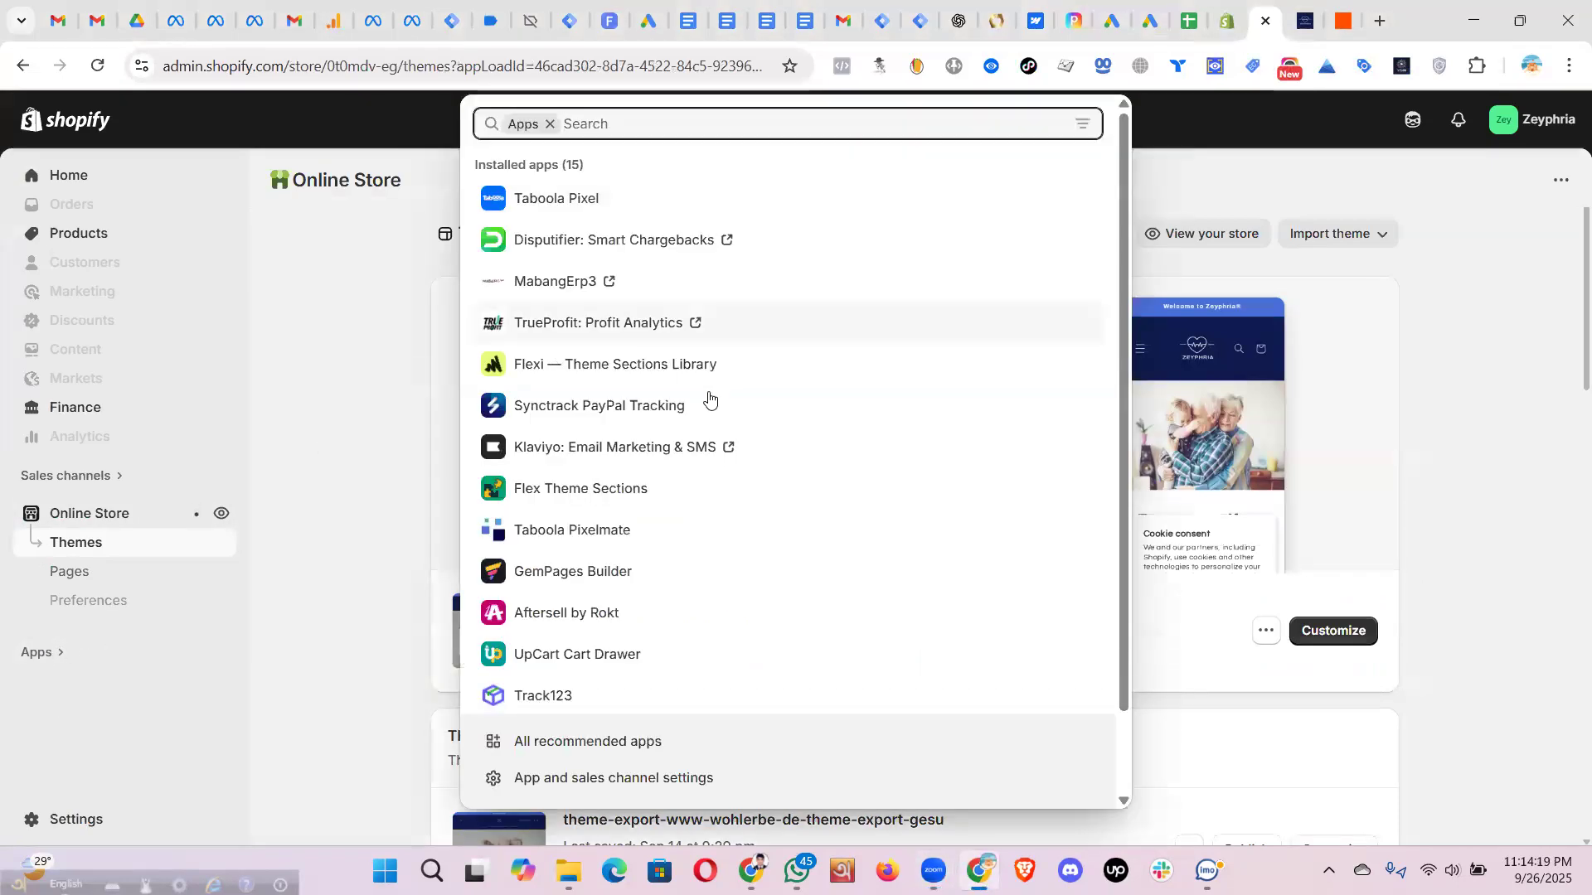
{"action": "scroll", "coordinate": [709, 401], "scroll_direction": "down", "scroll_amount": 1}
{"action": "scroll", "coordinate": [709, 401], "scroll_direction": "down", "scroll_amount": 1}
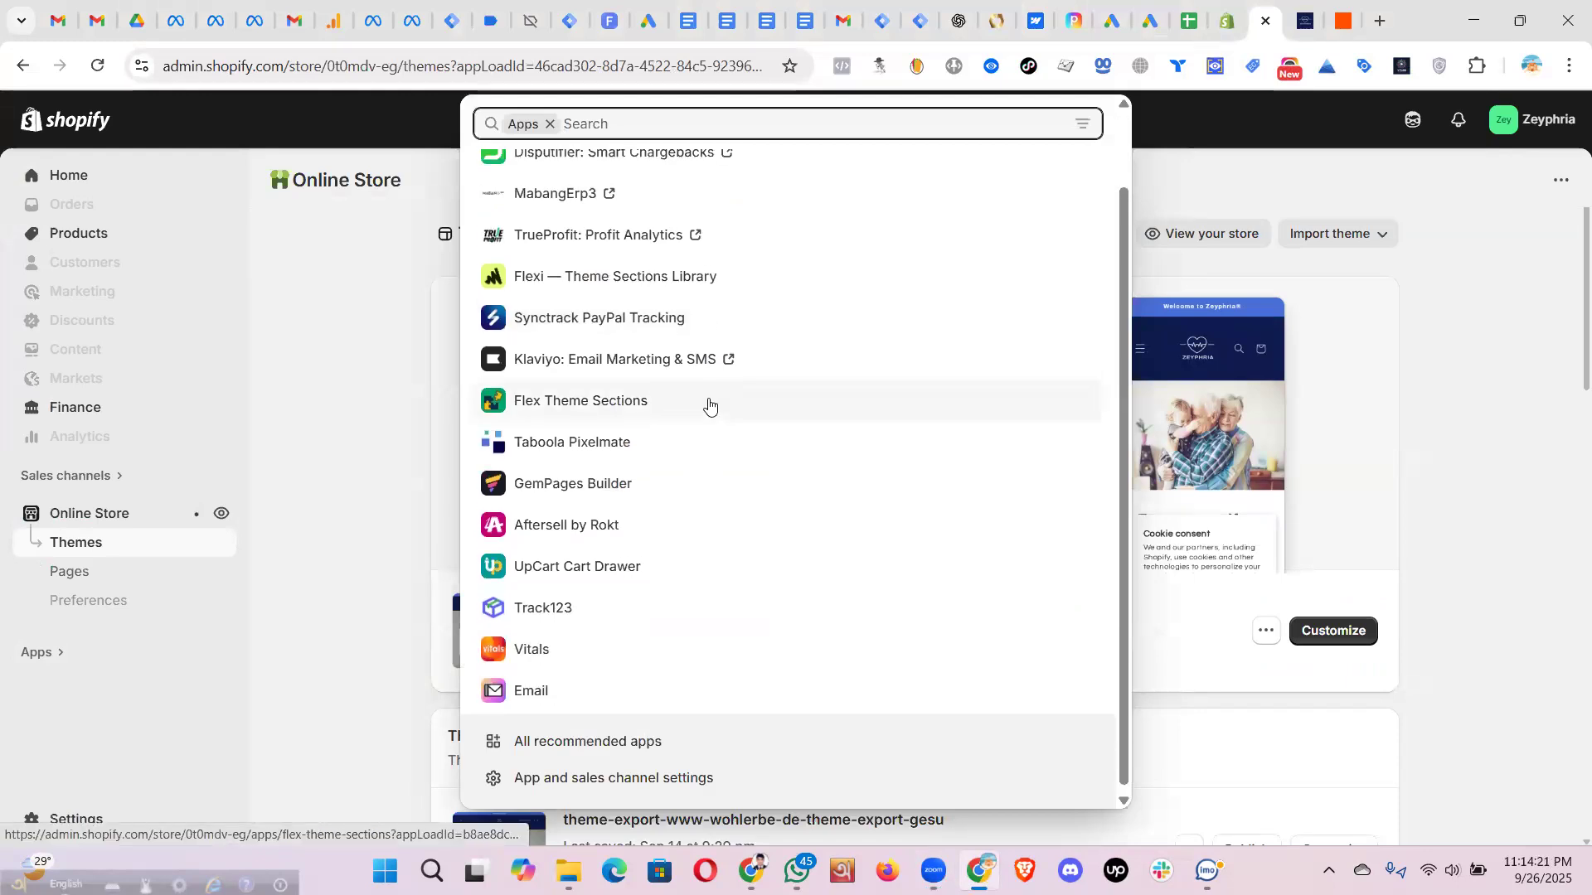
{"action": "scroll", "coordinate": [697, 348], "scroll_direction": "up", "scroll_amount": 2}
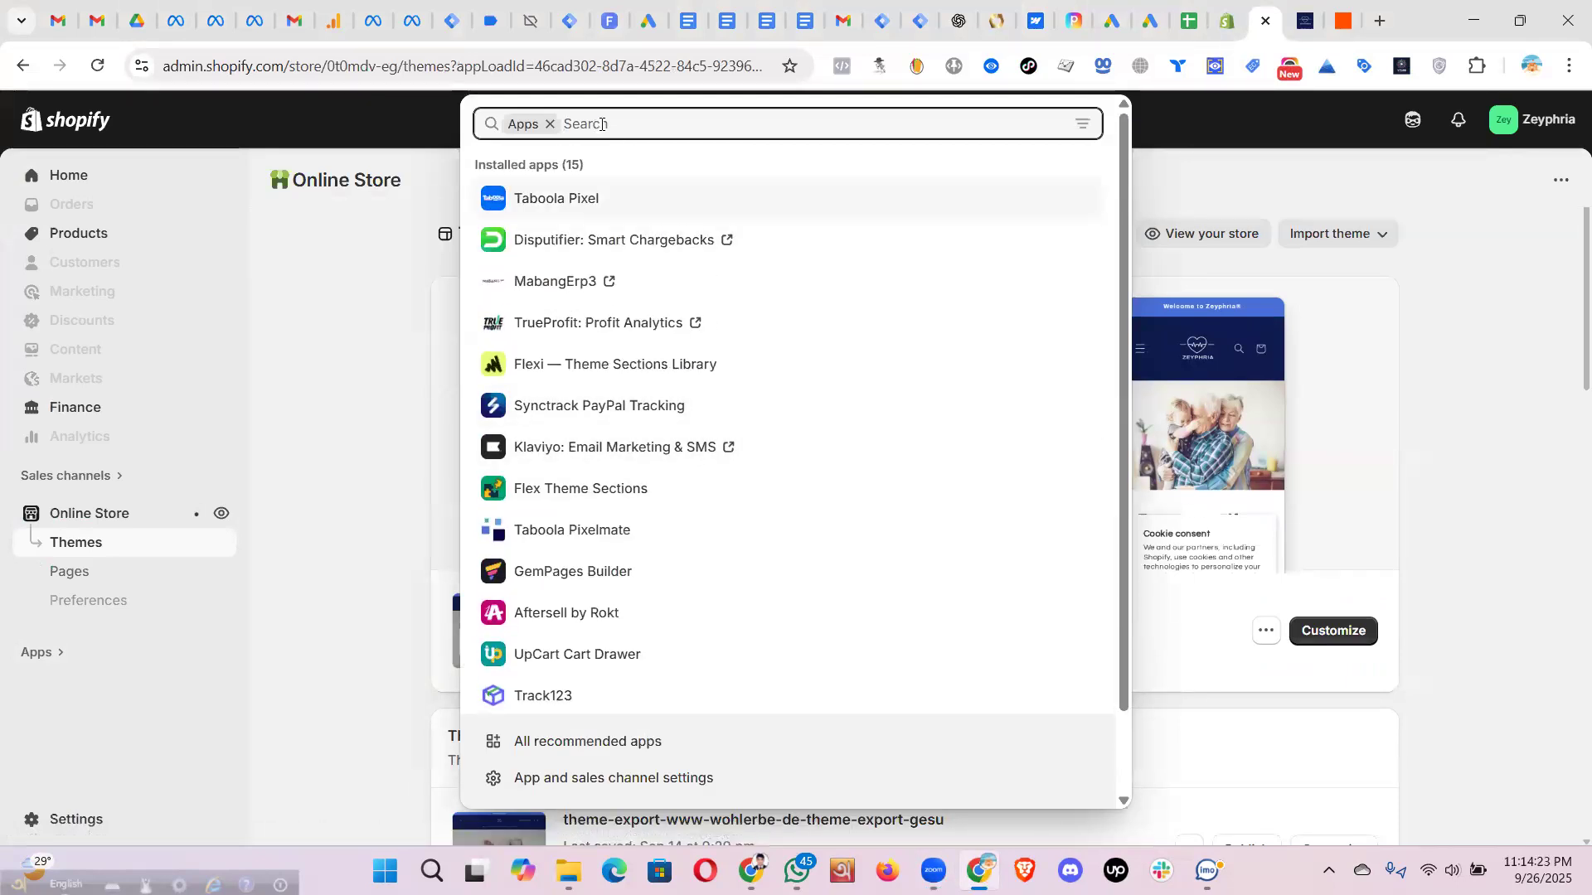
{"action": "type", "text": "fa"}
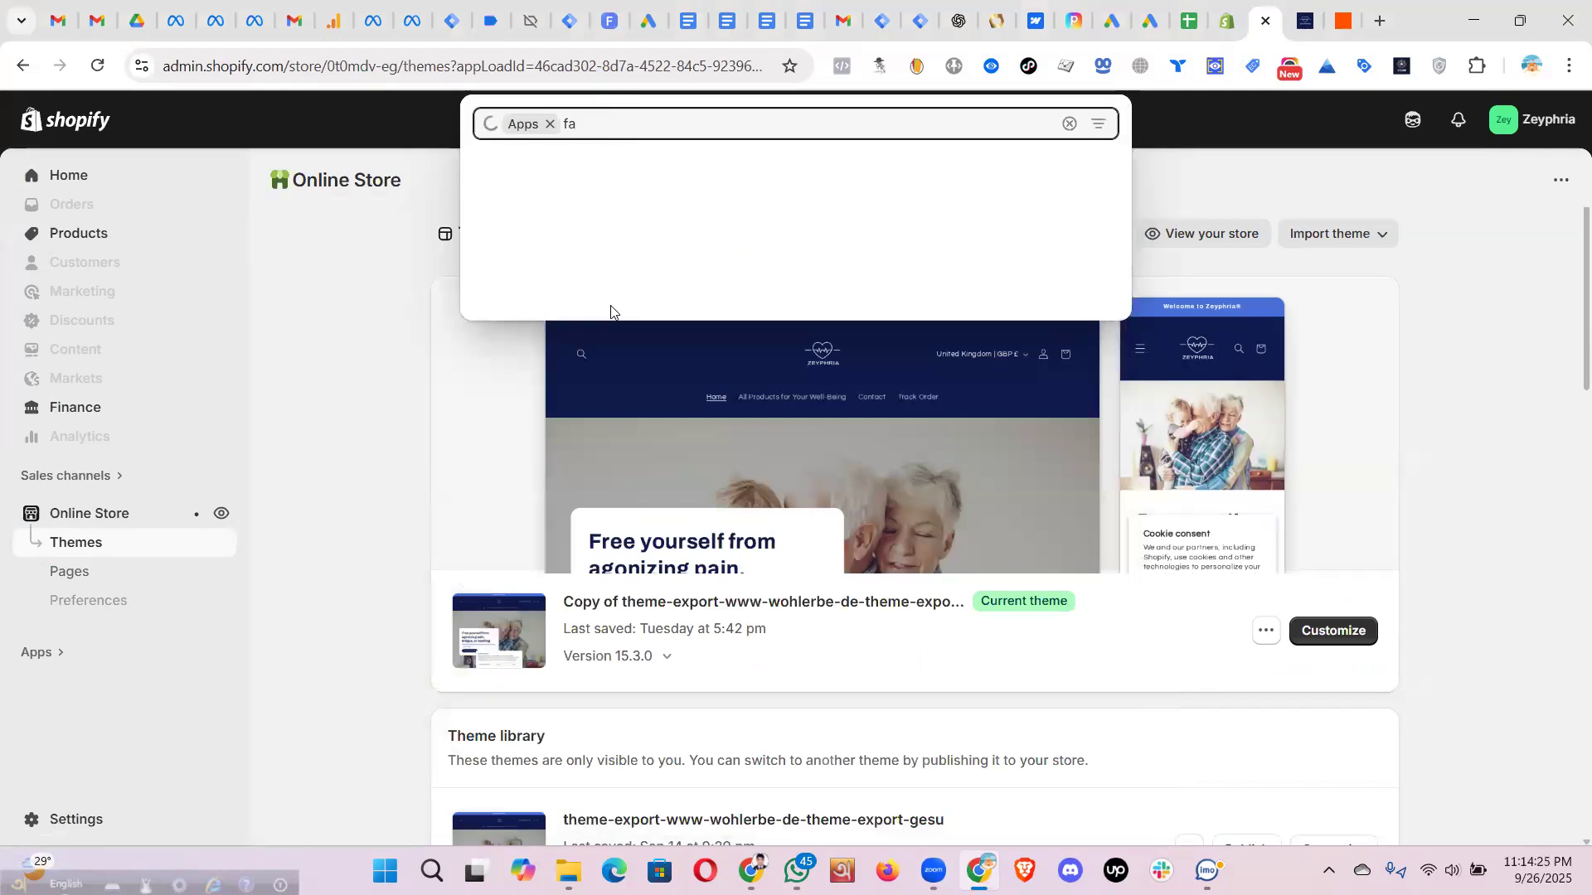
{"action": "left_click", "coordinate": [618, 185]}
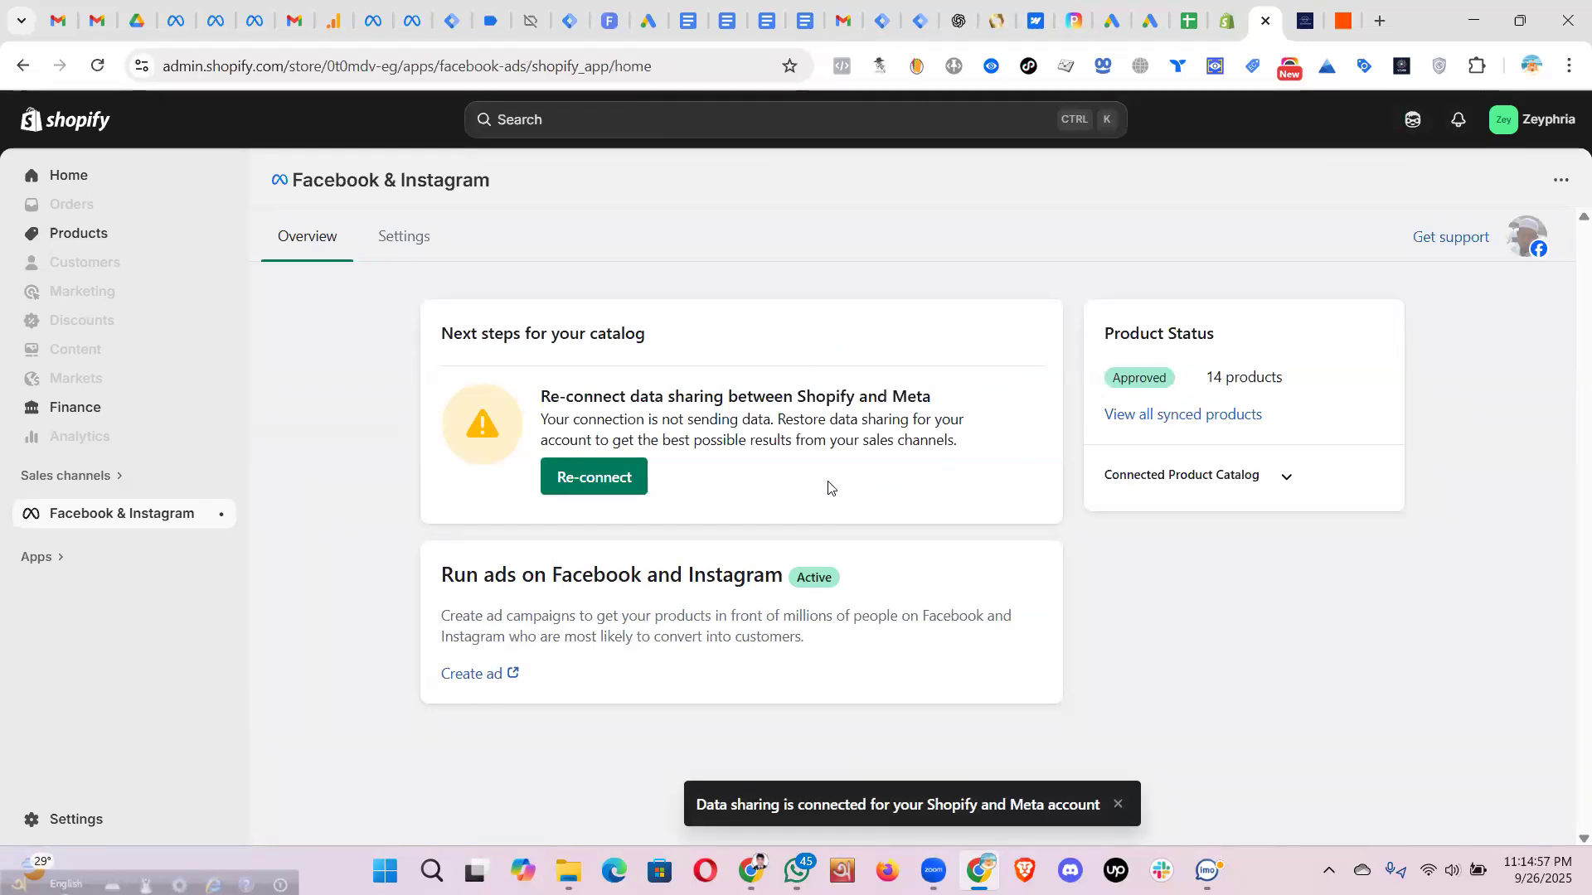
- Re-connect data sharing between Shopify and Meta under Next steps
{"action": "left_click", "coordinate": [1287, 479]}
{"action": "left_click", "coordinate": [1288, 478]}
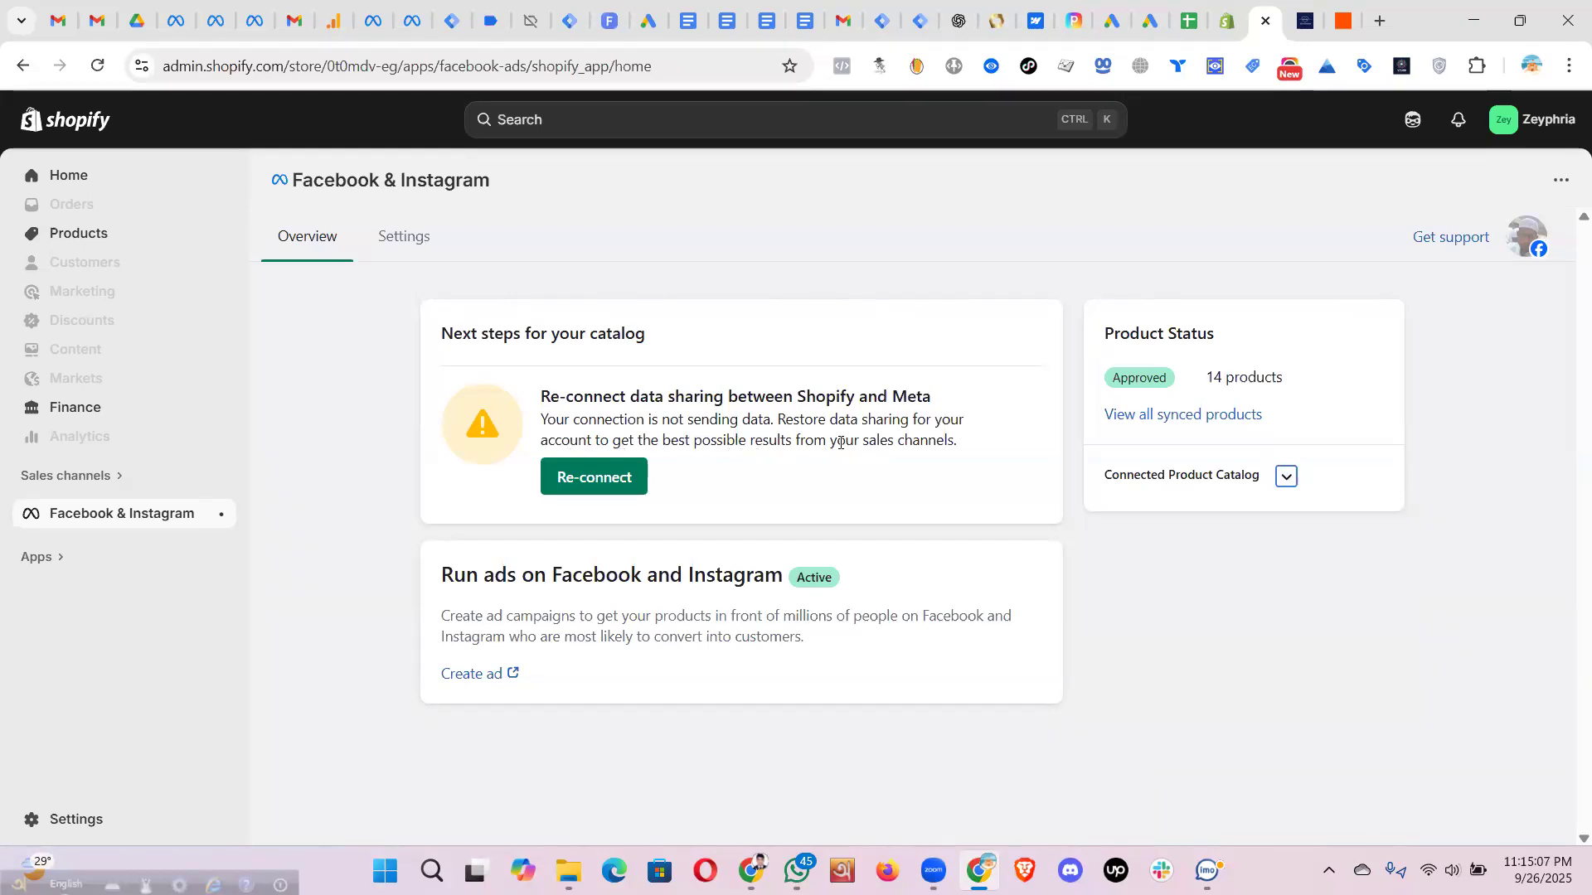
{"action": "left_click", "coordinate": [624, 474]}
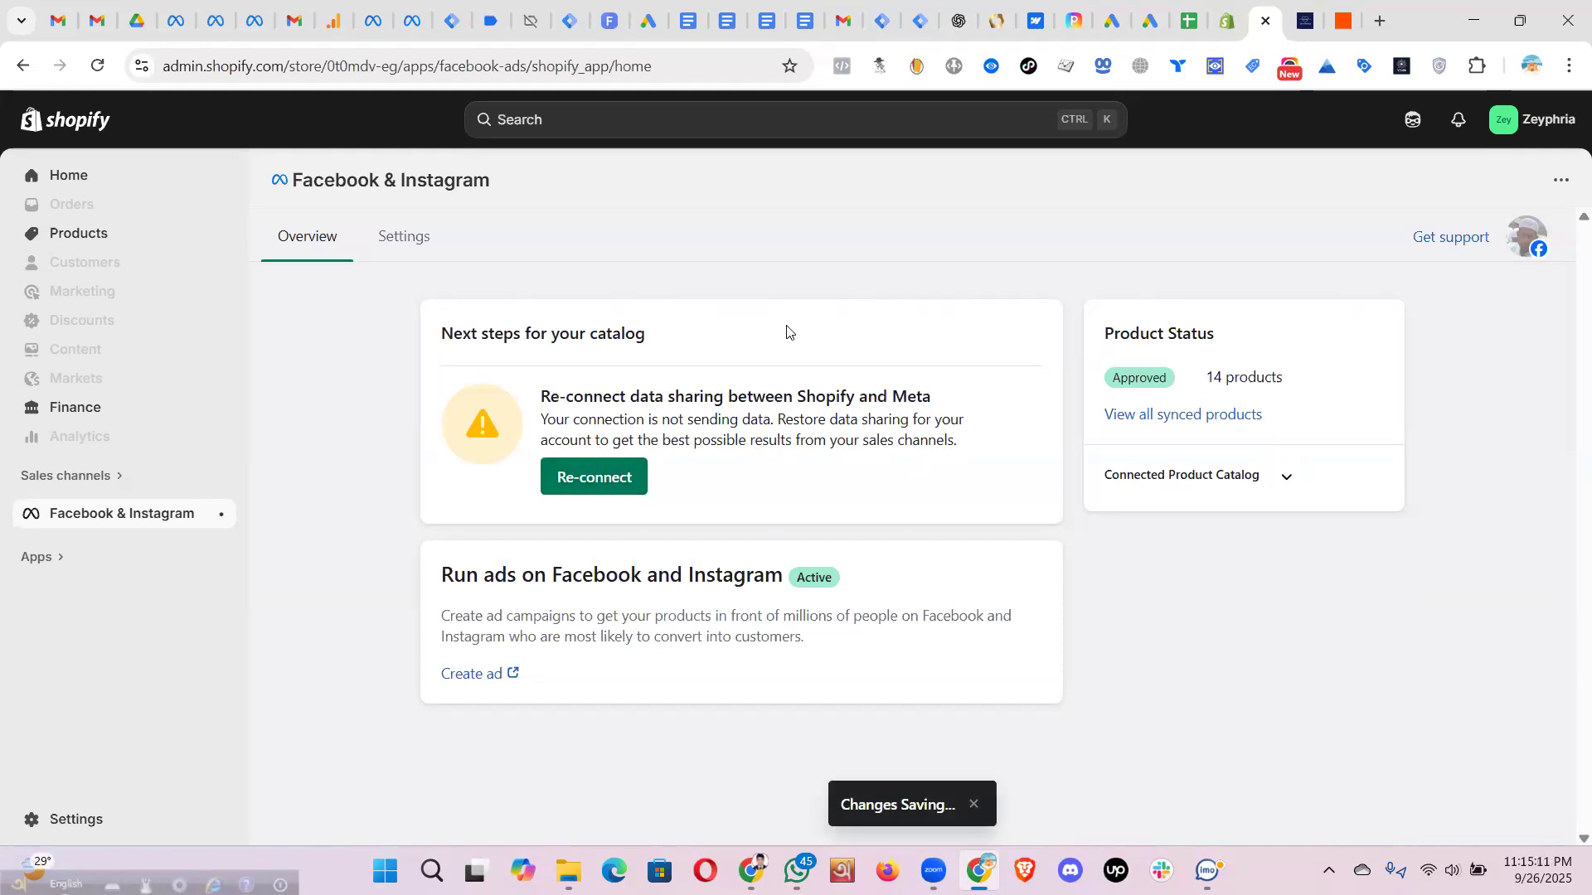
- Check the reloaded storefront for a Meta pixel, then reload the Facebook & Instagram page
{"action": "mouse_move", "coordinate": [1306, 23]}
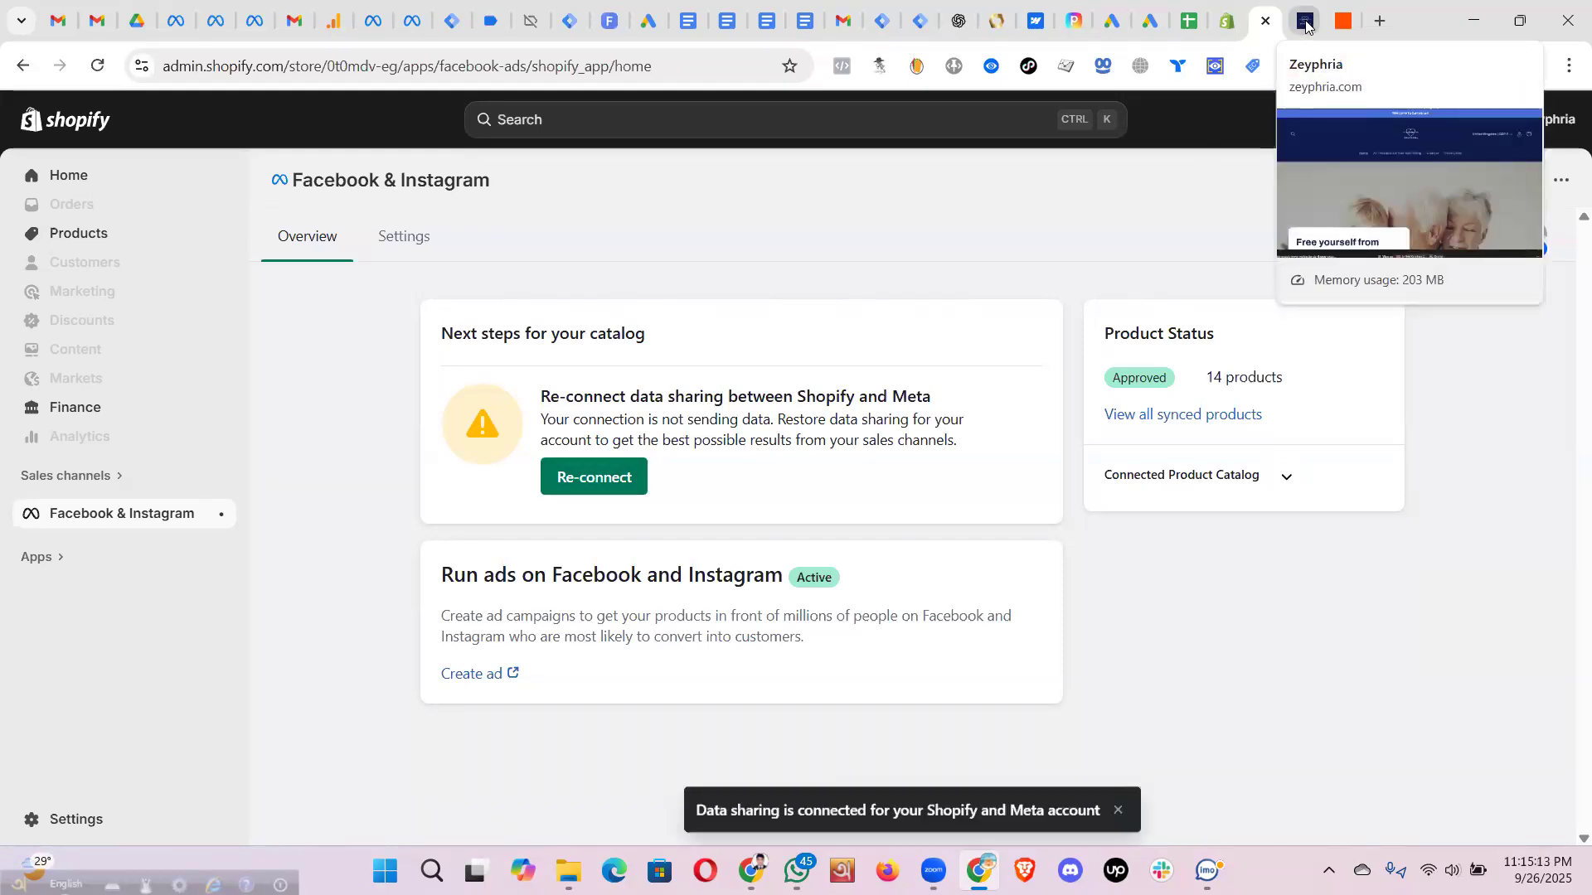
{"action": "left_click", "coordinate": [1307, 24]}
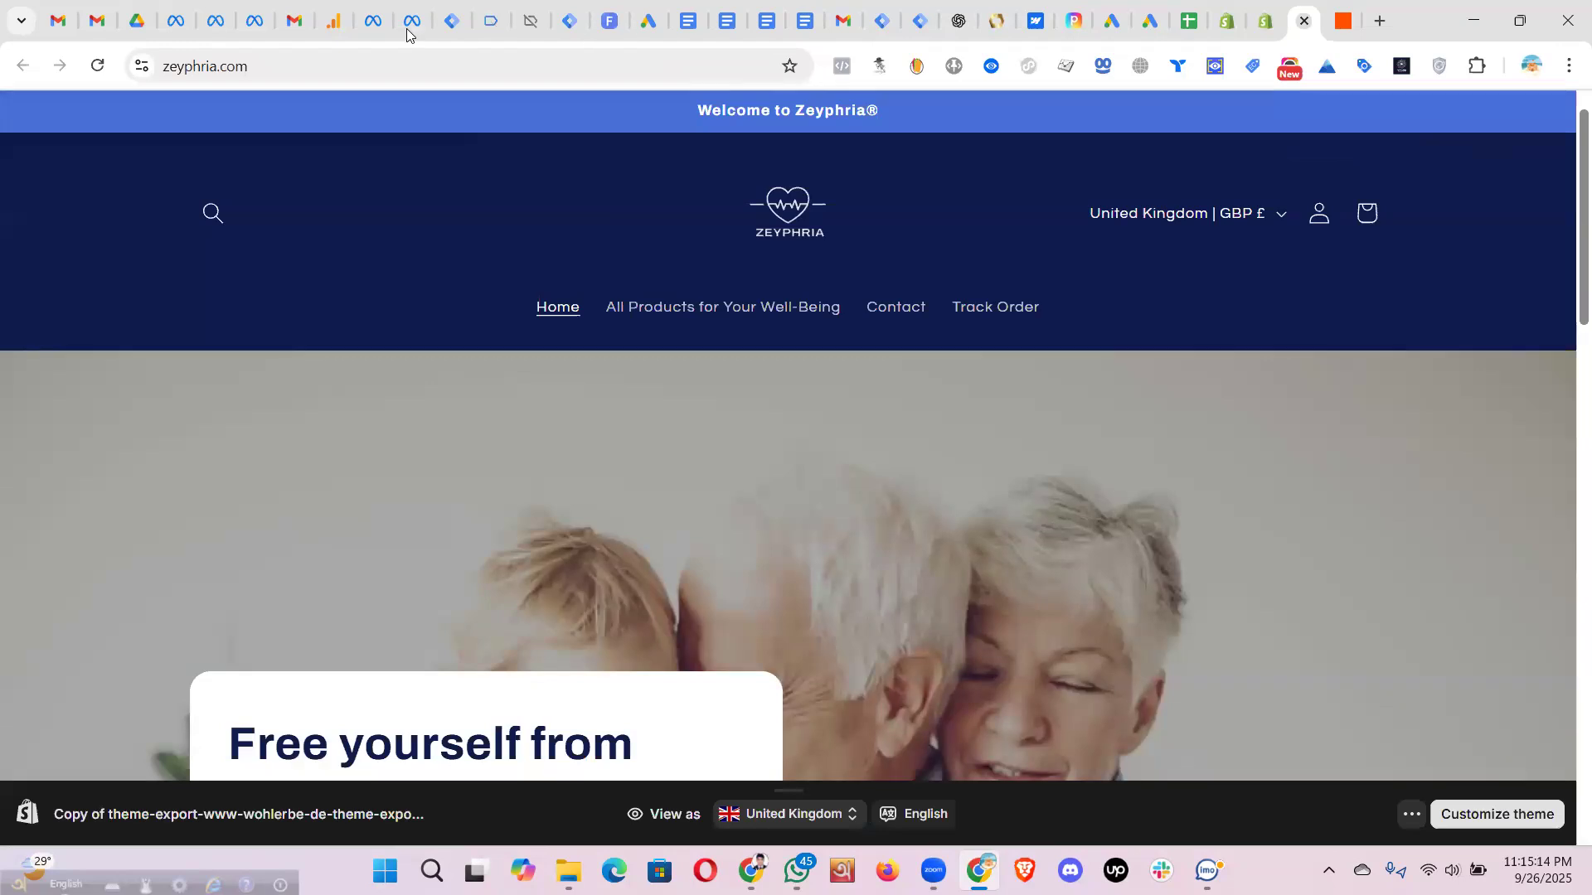
{"action": "left_click", "coordinate": [97, 67]}
{"action": "left_click", "coordinate": [841, 65]}
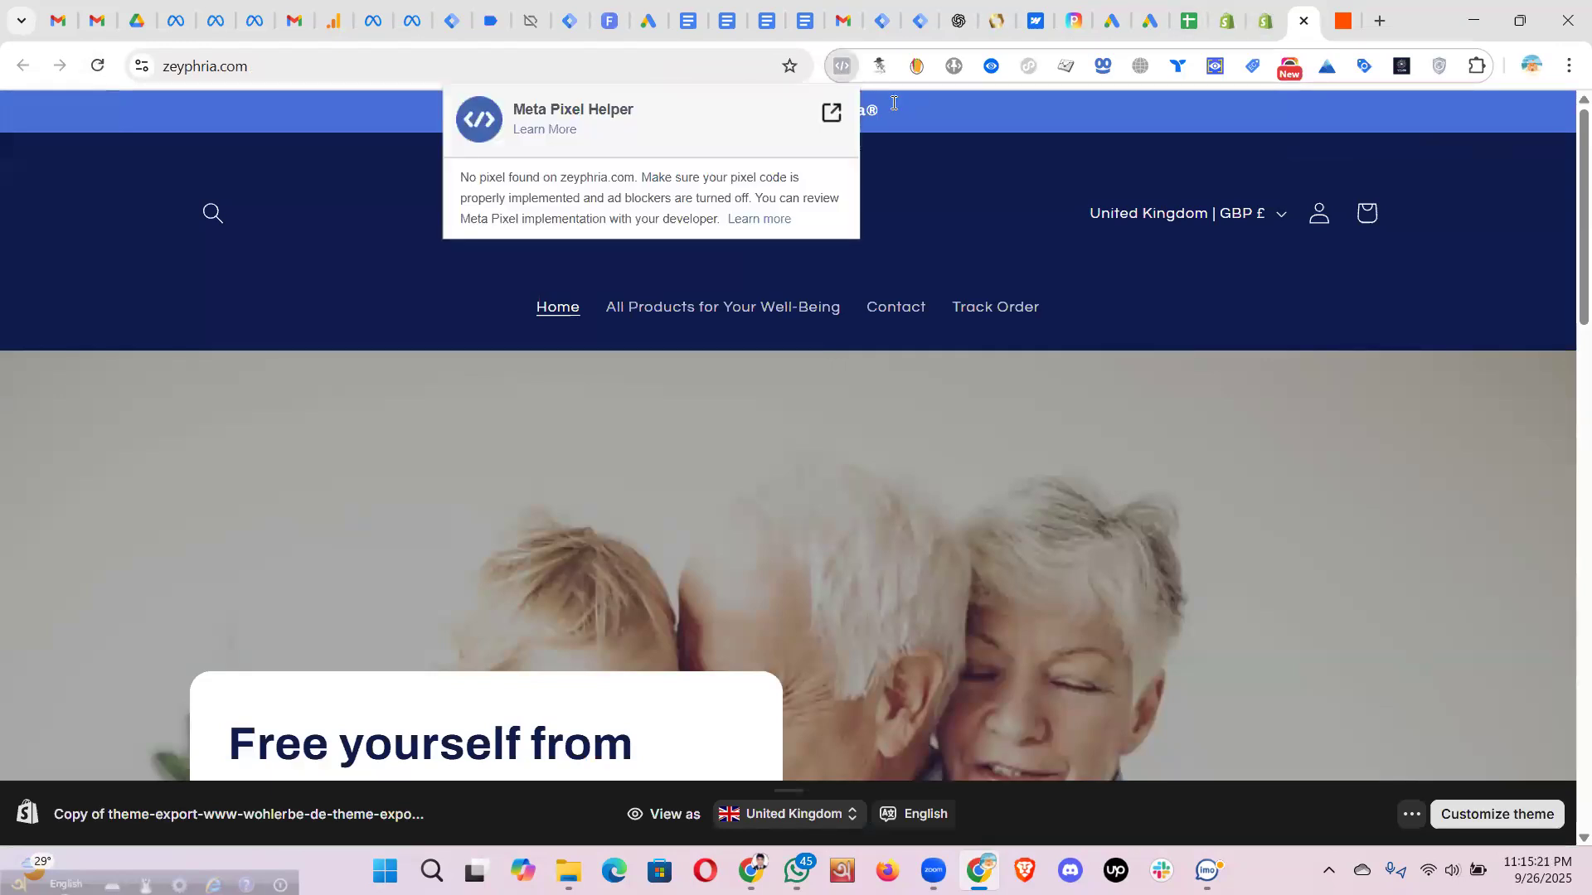
{"action": "left_click", "coordinate": [1265, 20]}
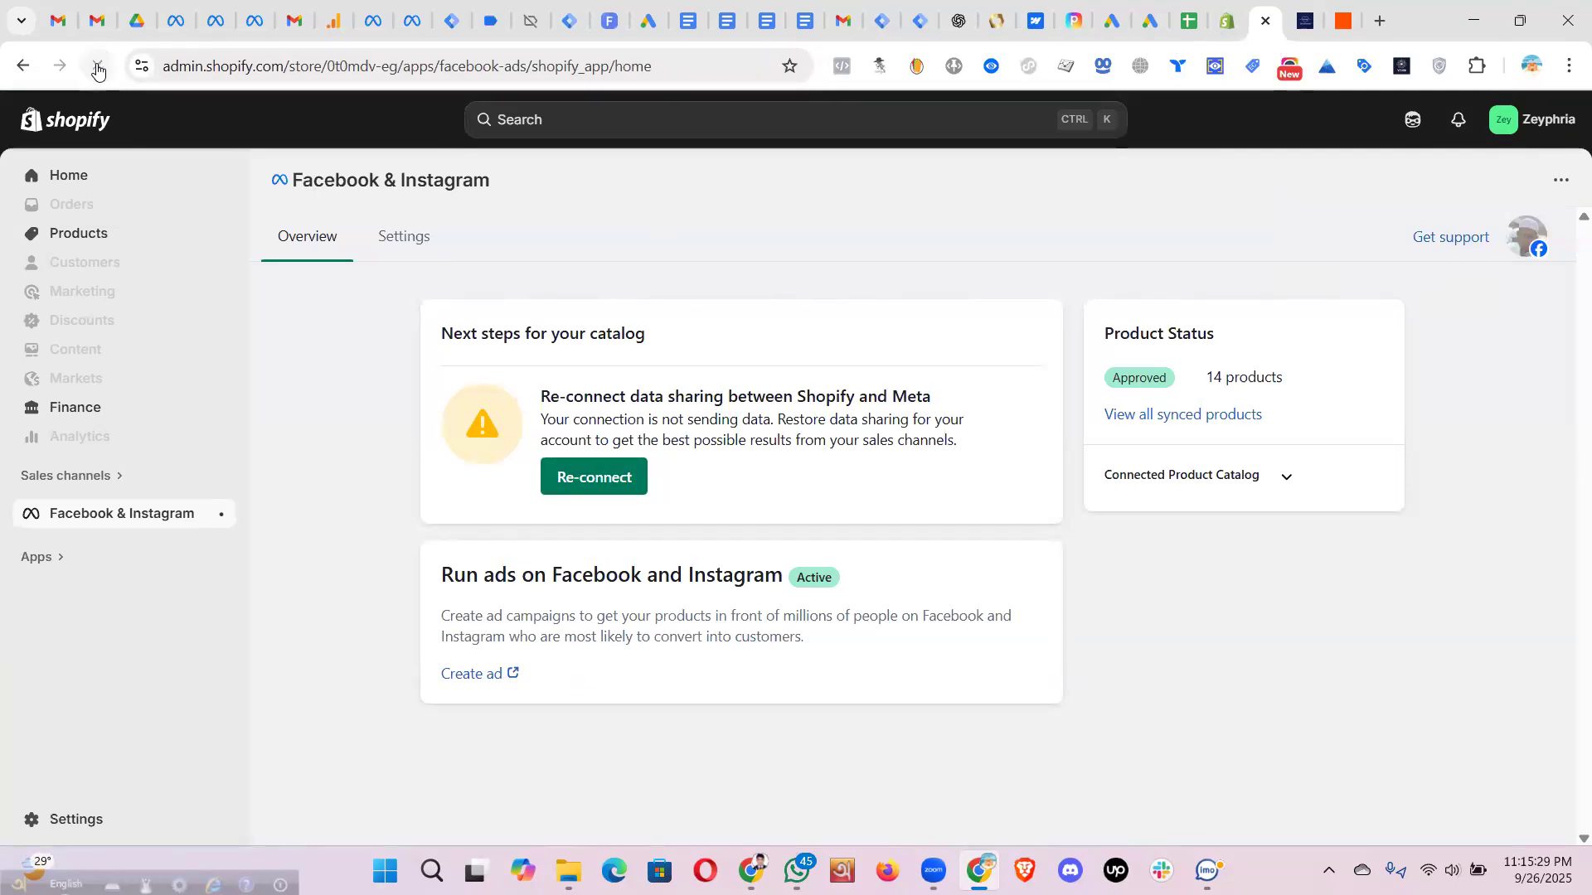
{"action": "left_click", "coordinate": [97, 68]}
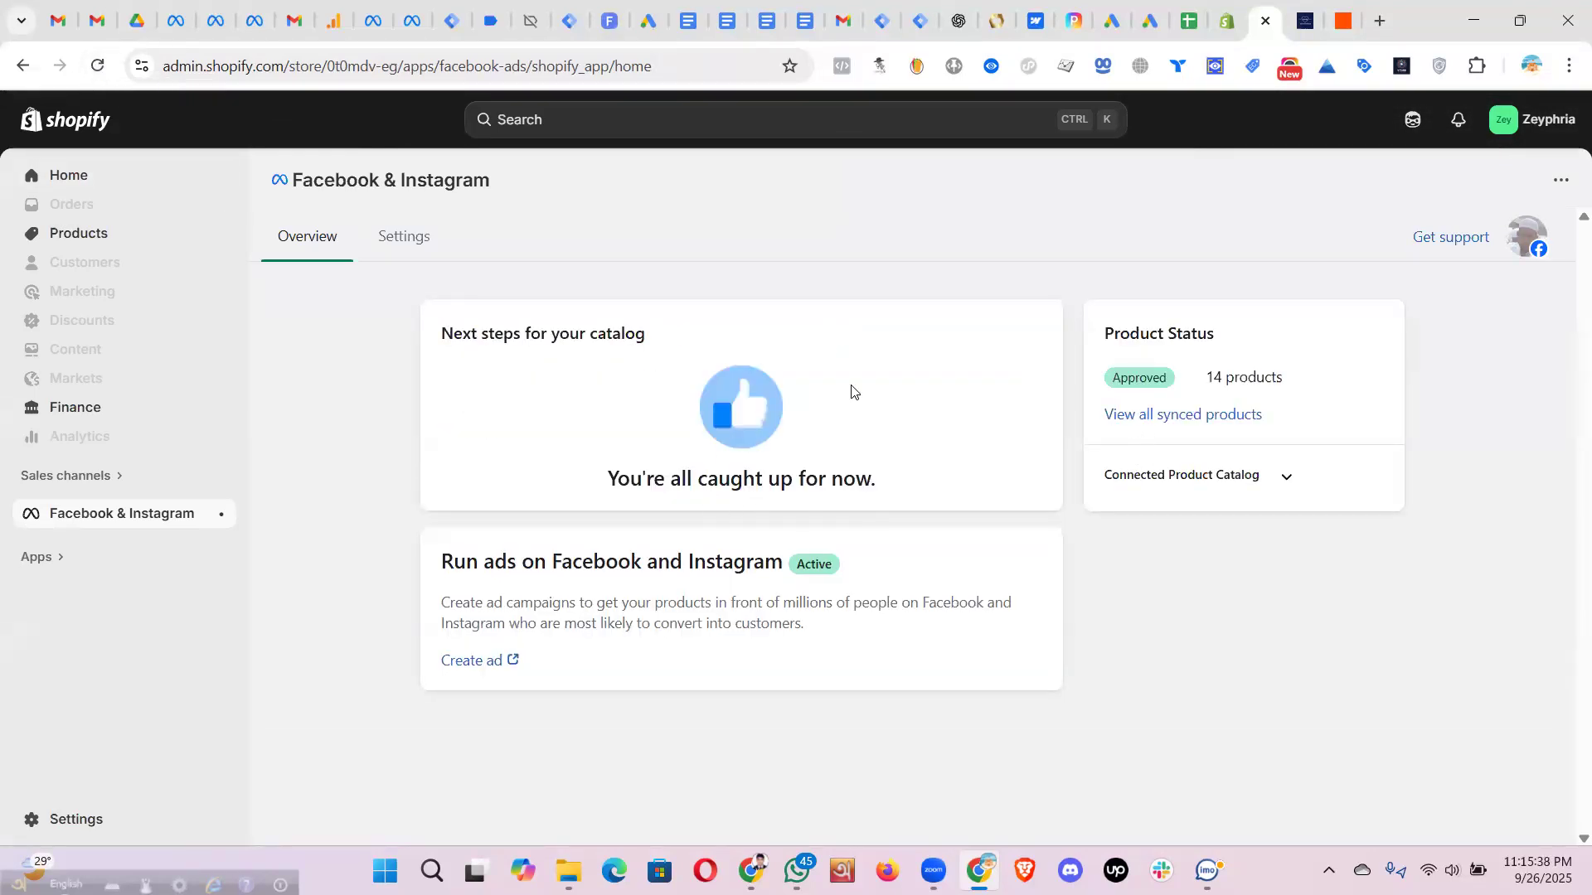
{"action": "left_click", "coordinate": [100, 67]}
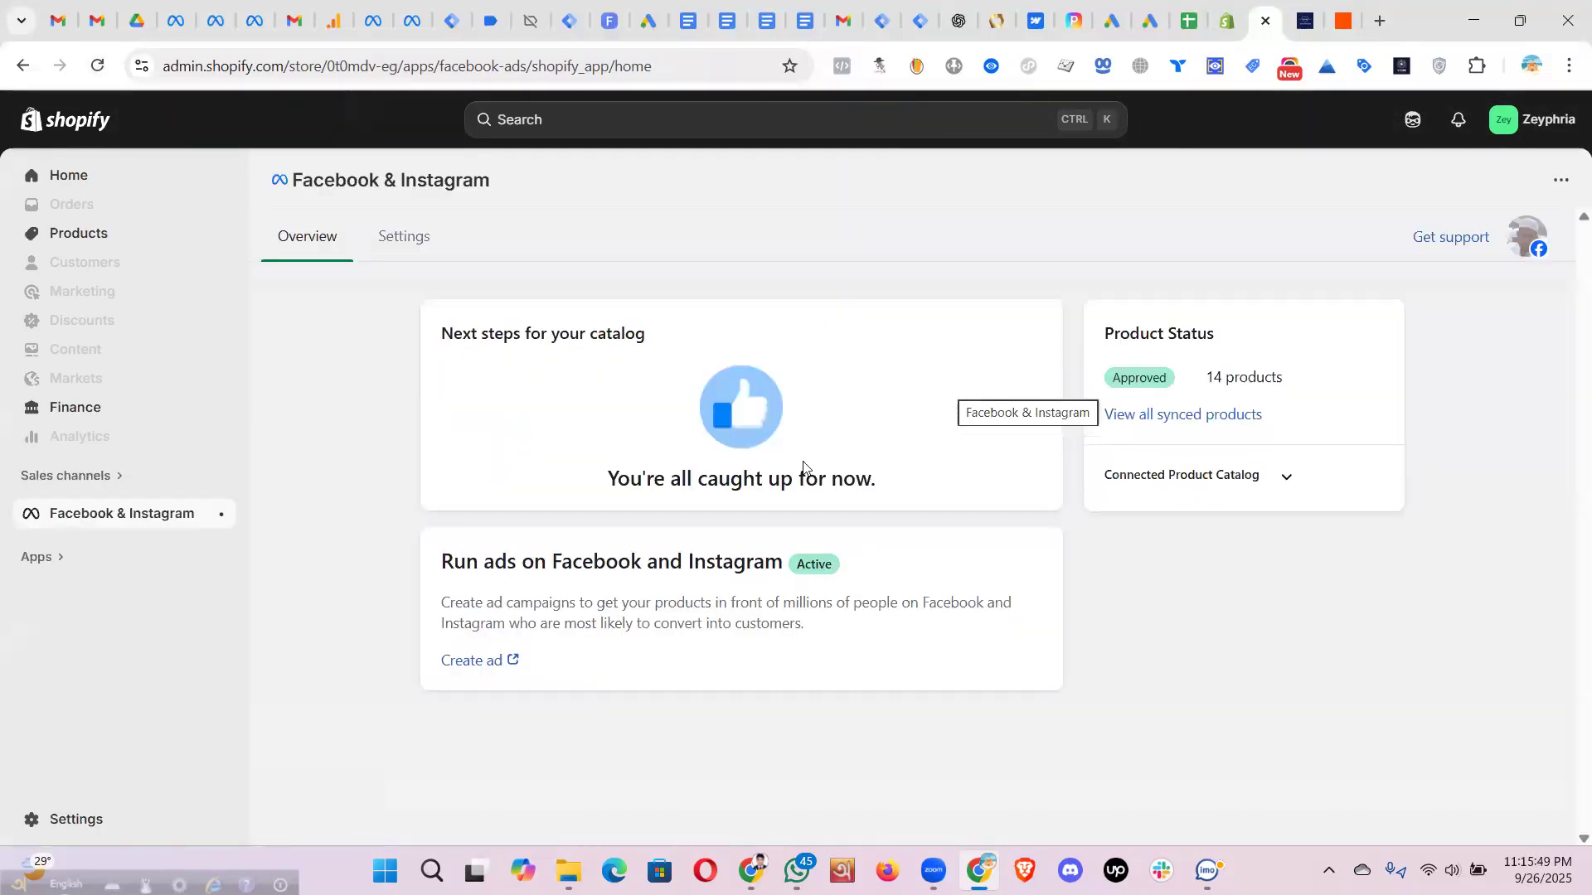
- Reload the Zeyphria storefront and check the Zeyphria Nailyze product page's pixel events
{"action": "left_click", "coordinate": [1305, 20]}
{"action": "left_click", "coordinate": [99, 66]}
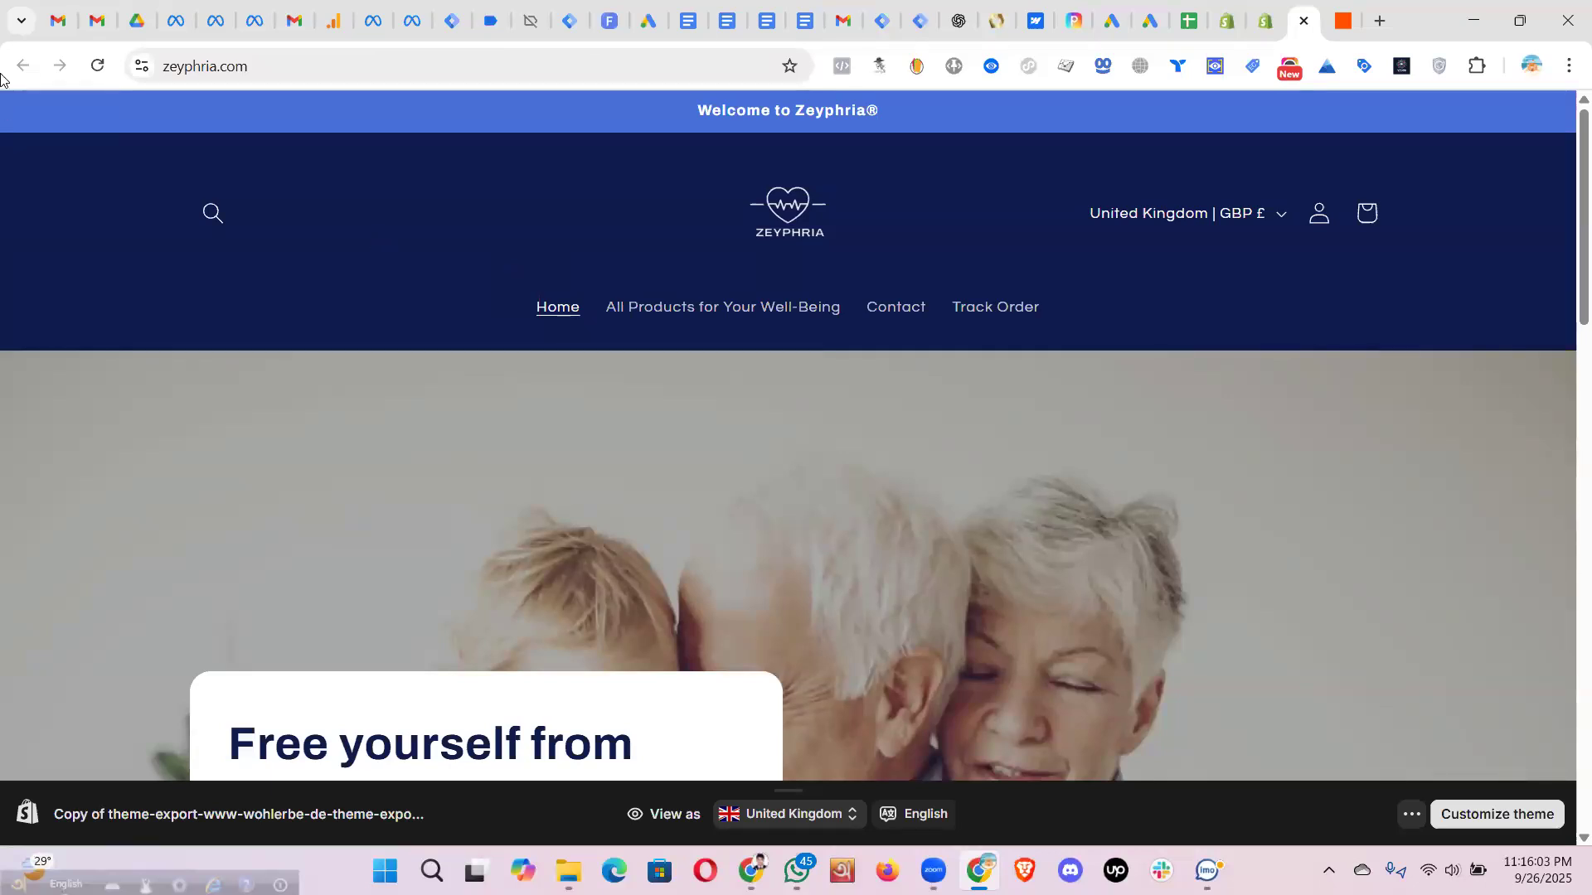
{"action": "scroll", "coordinate": [824, 443], "scroll_direction": "down", "scroll_amount": 3}
{"action": "scroll", "coordinate": [804, 473], "scroll_direction": "up", "scroll_amount": 3}
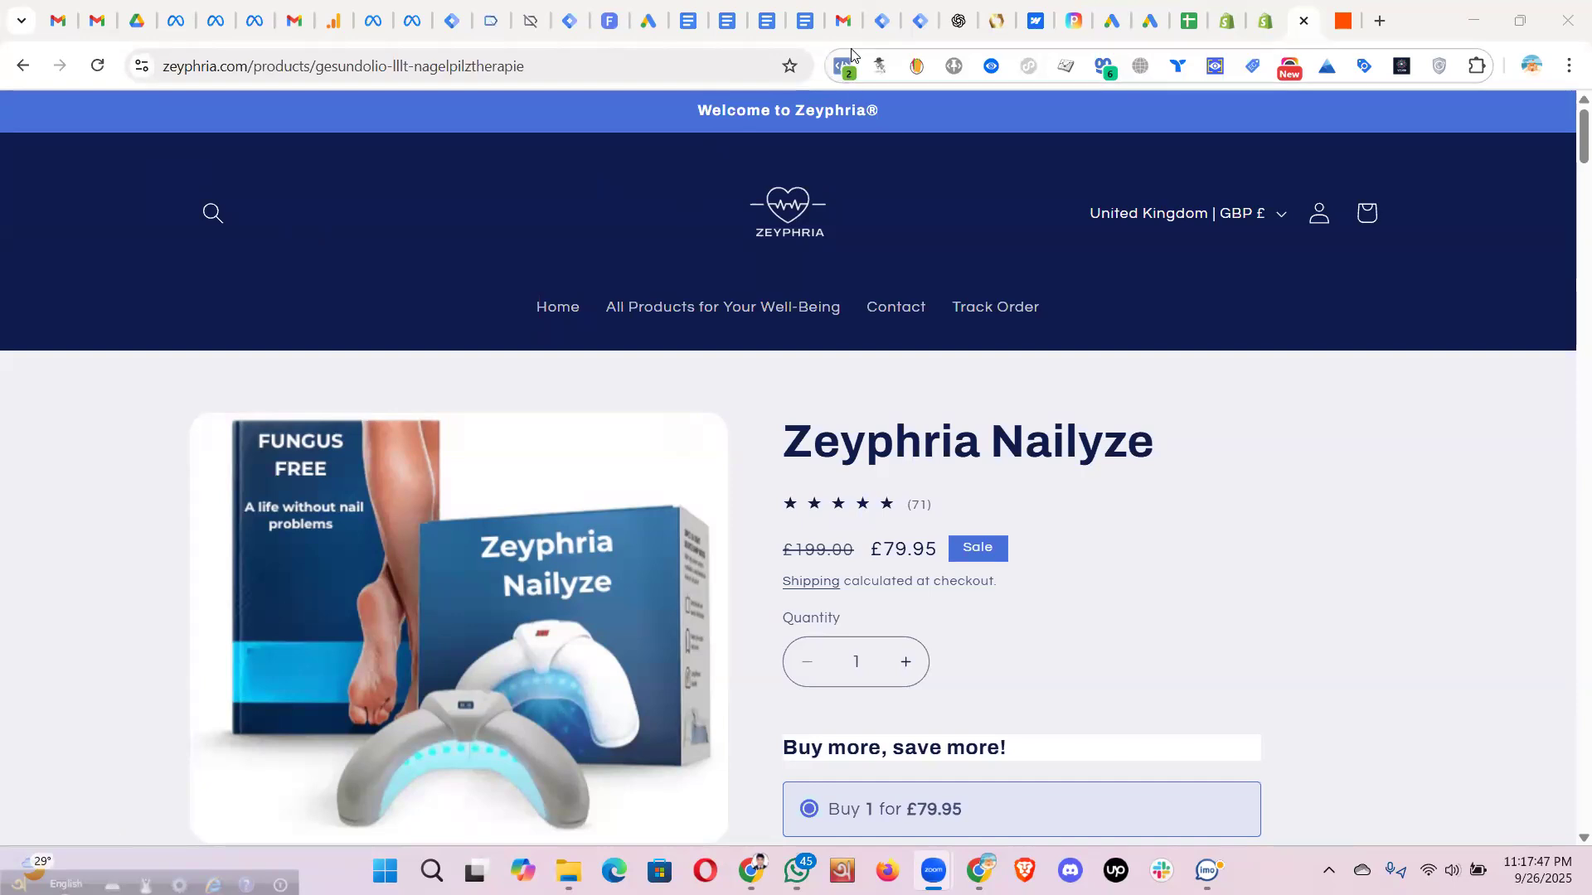
{"action": "left_click", "coordinate": [834, 73]}
- Inspect the ViewContent event details in Meta Pixel Helper
{"action": "left_click", "coordinate": [531, 300]}
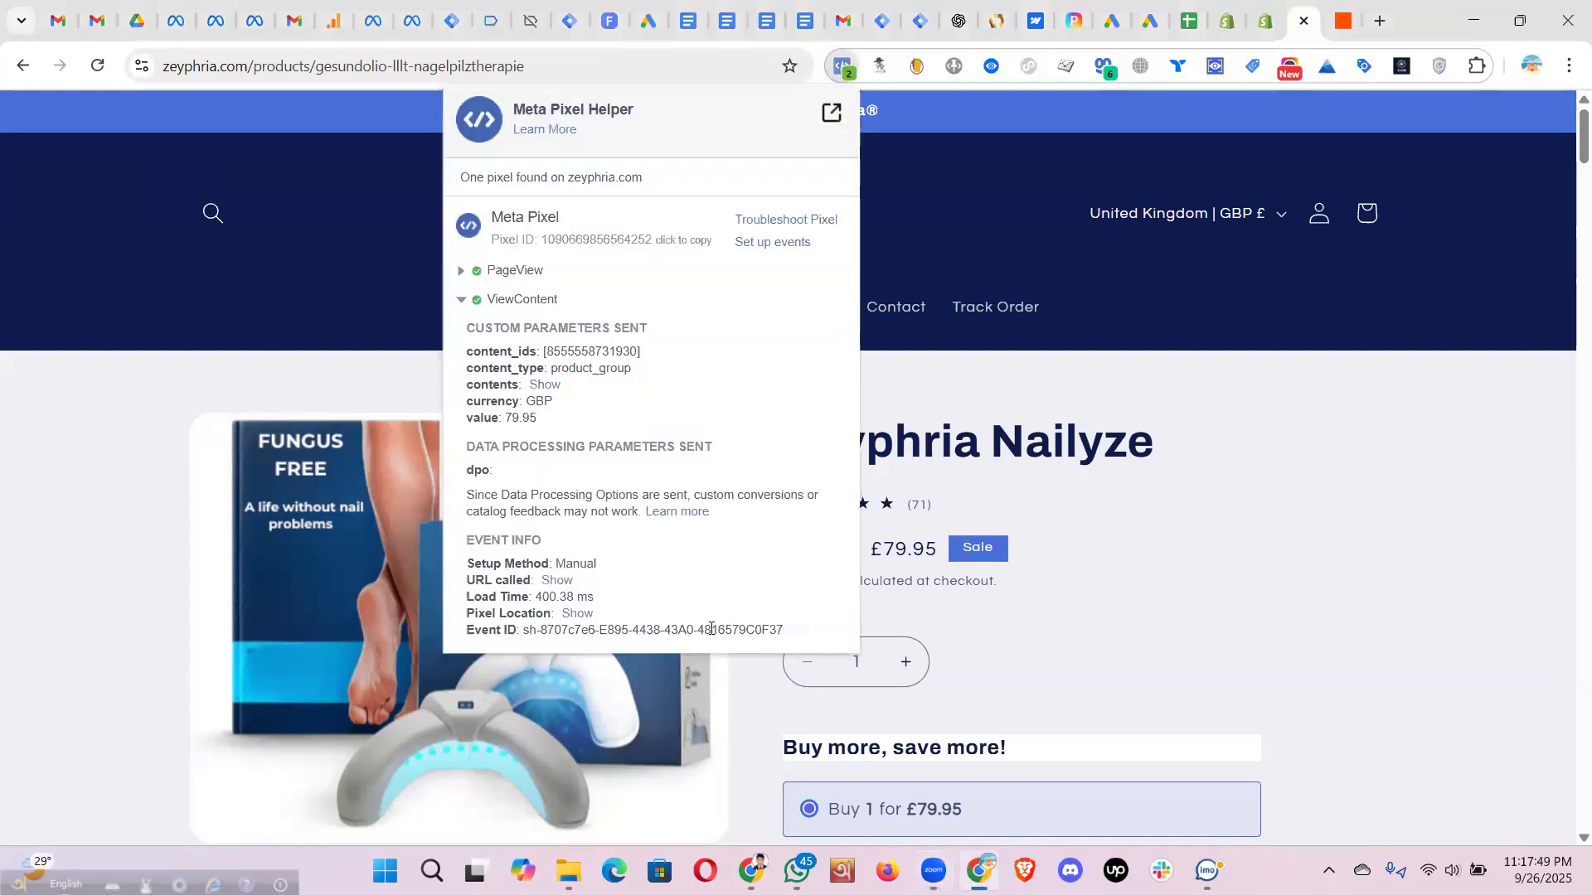
{"action": "left_click_drag", "start_coordinate": [794, 637], "coordinate": [467, 352]}
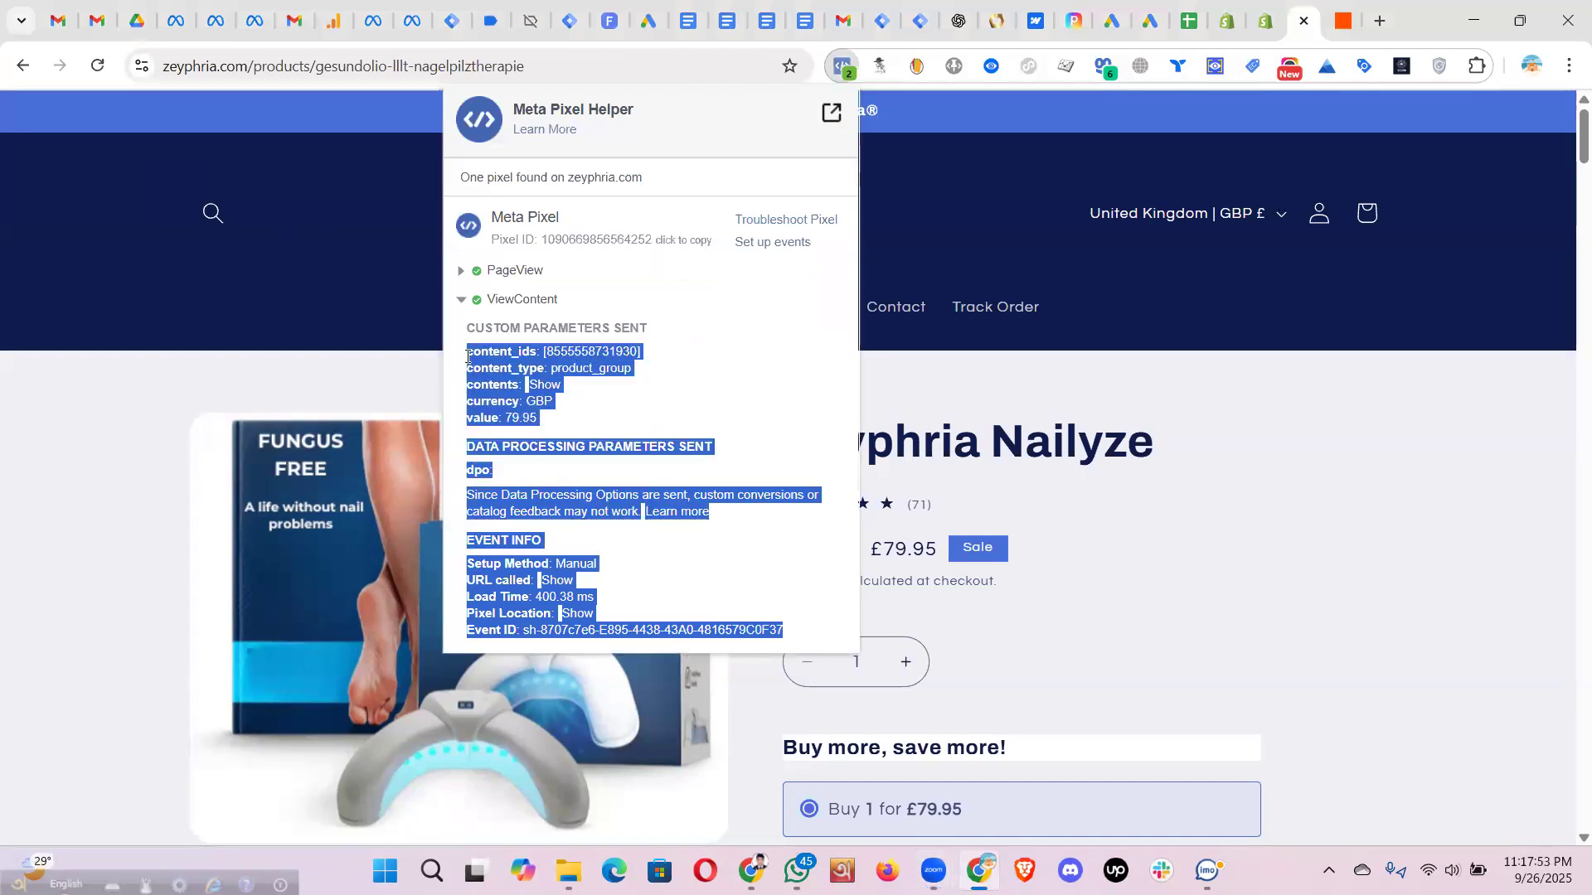
{"action": "left_click", "coordinate": [1236, 380]}
{"action": "scroll", "coordinate": [1235, 378], "scroll_direction": "down", "scroll_amount": 4}
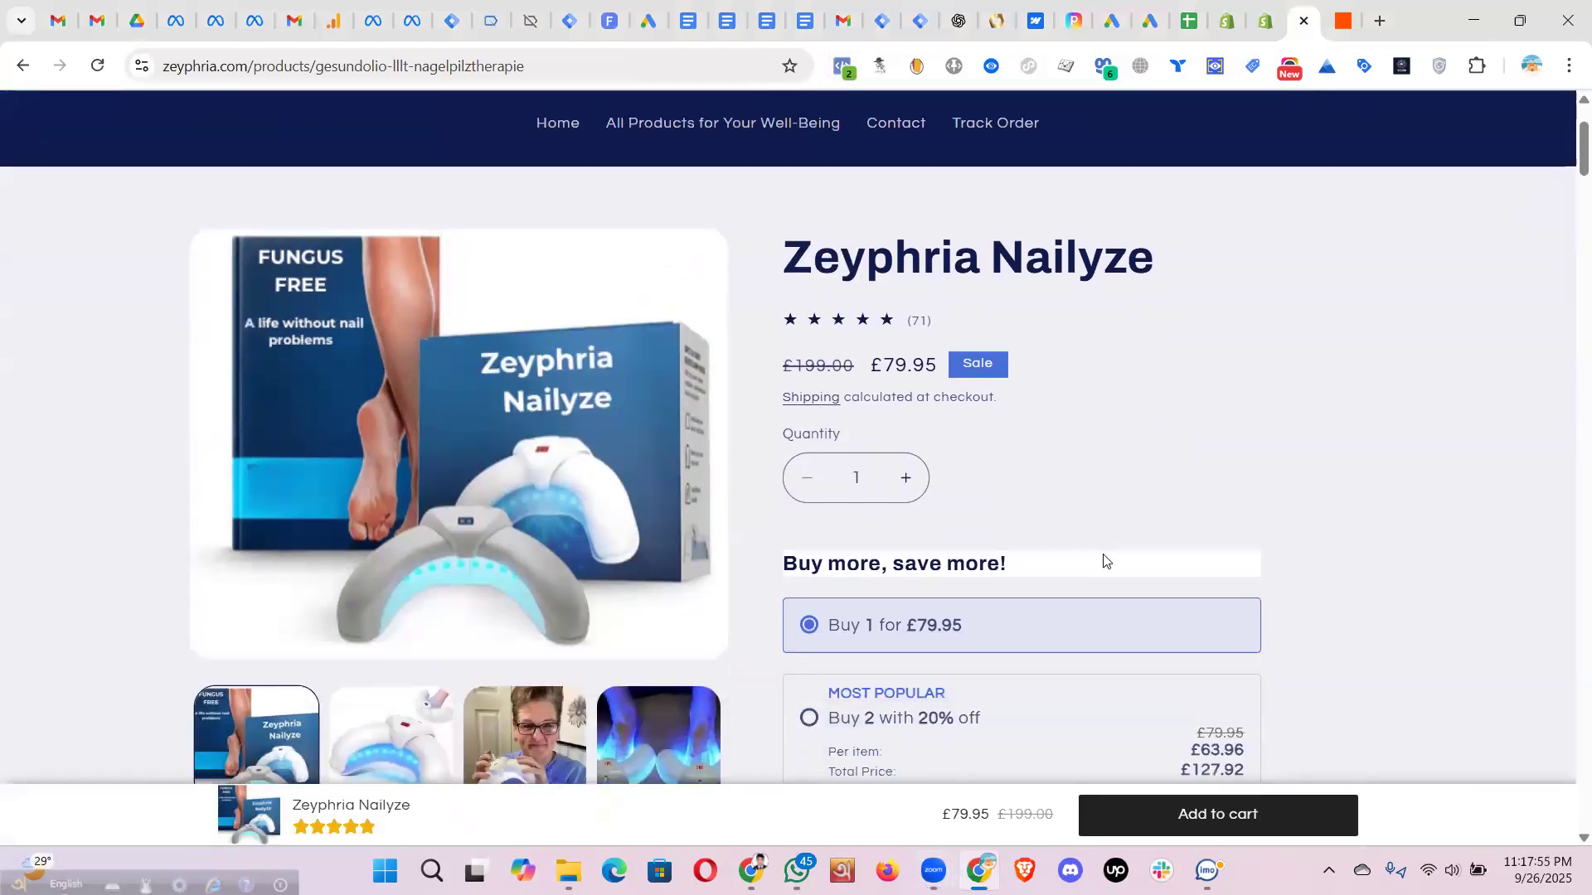
{"action": "scroll", "coordinate": [1133, 632], "scroll_direction": "down", "scroll_amount": 4}
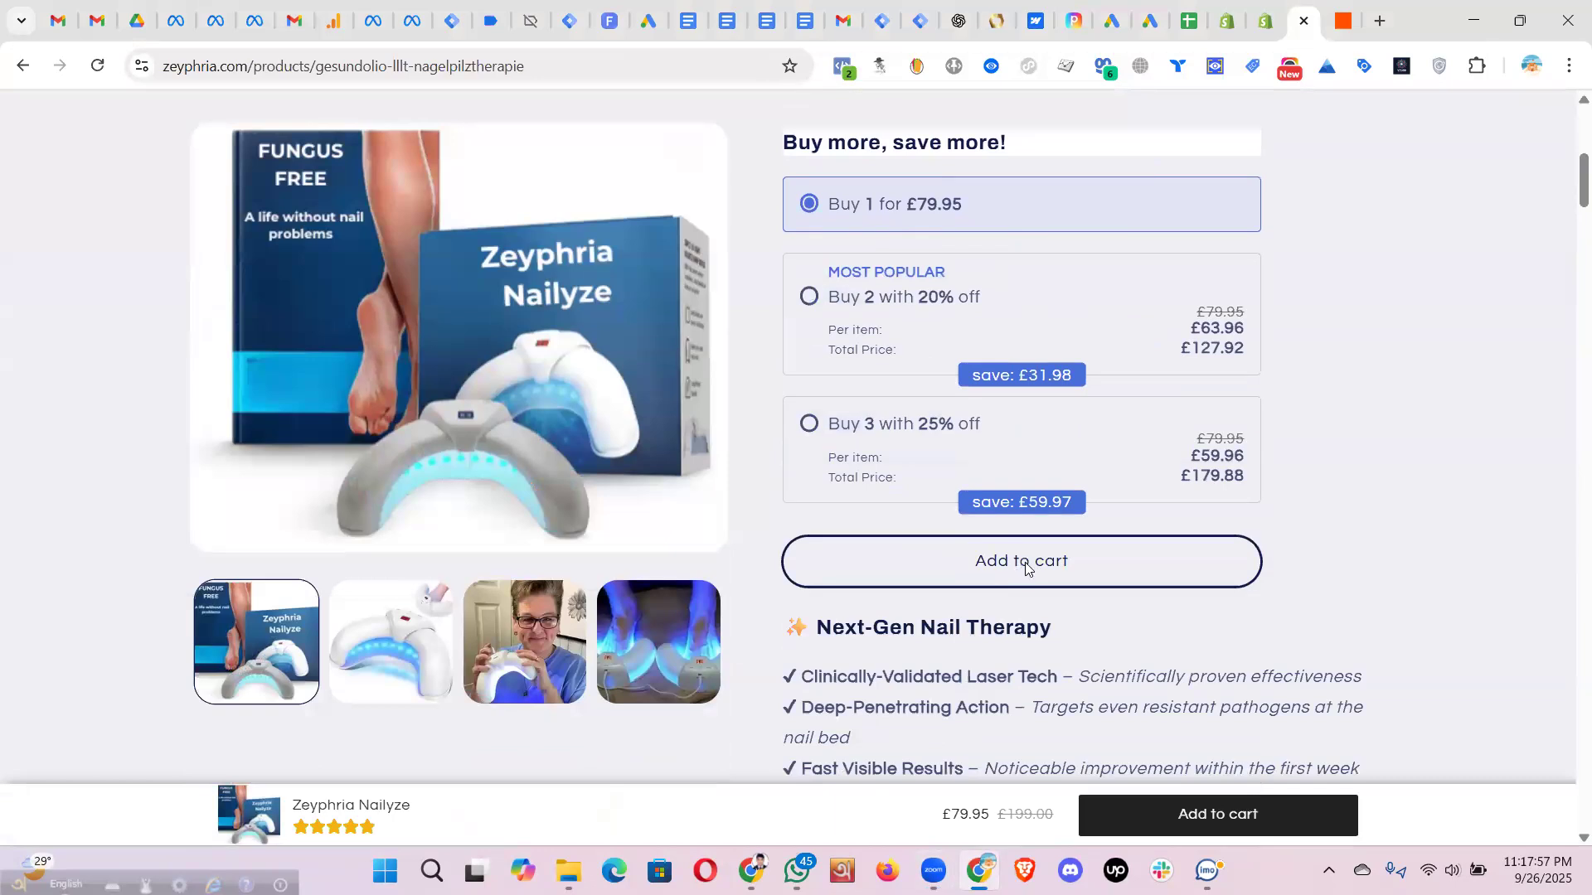
- Add Zeyphria Nailyze to the cart and confirm the AddToCart event fired
{"action": "left_click", "coordinate": [1026, 569]}
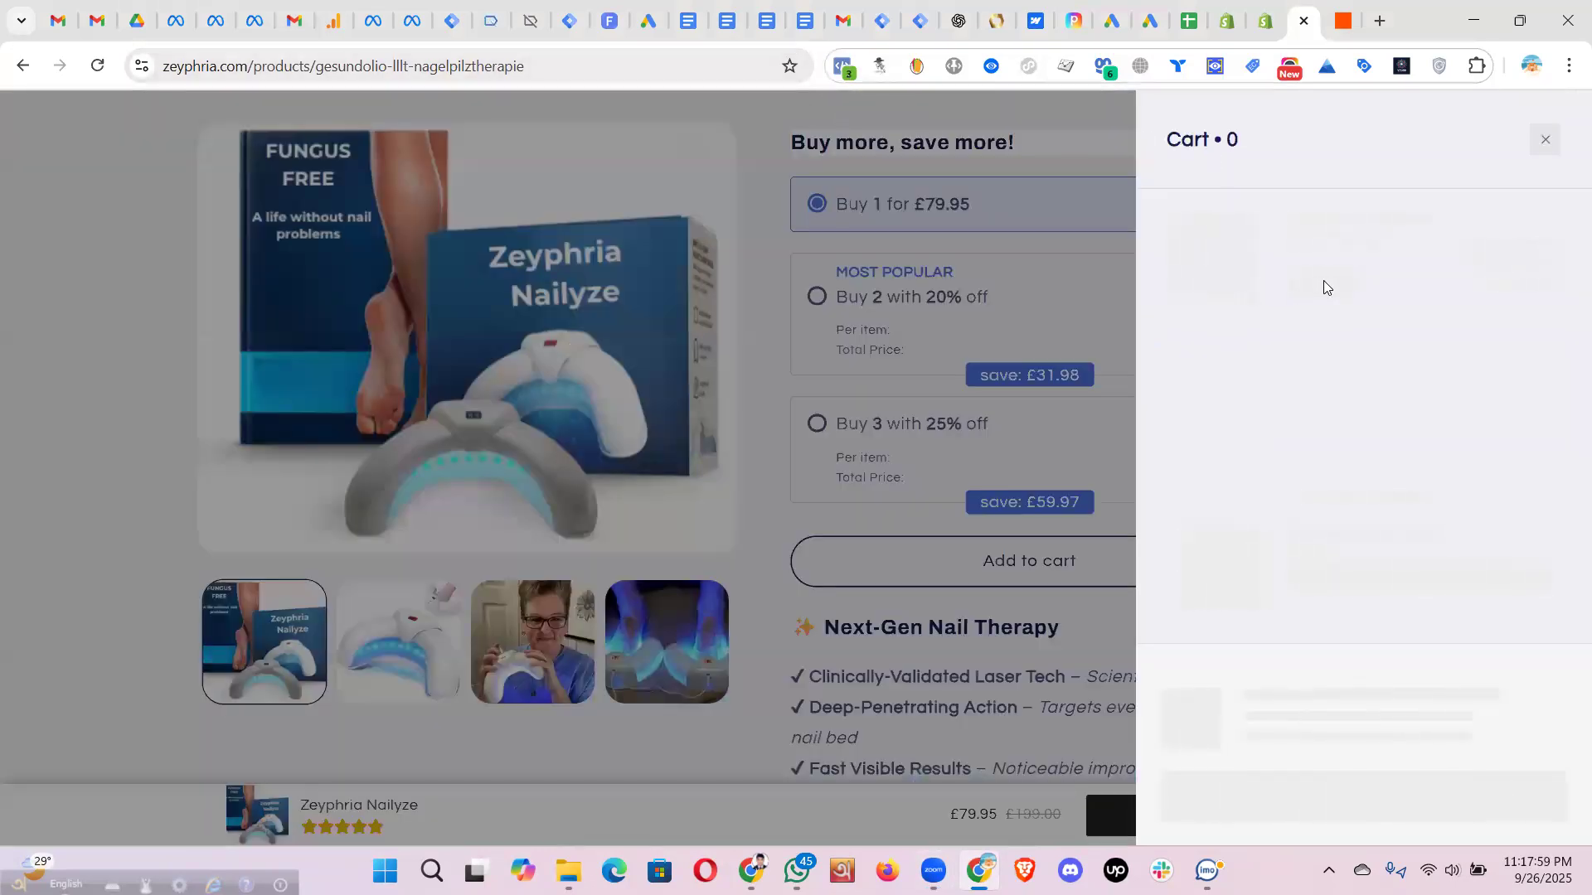
{"action": "left_click", "coordinate": [847, 76]}
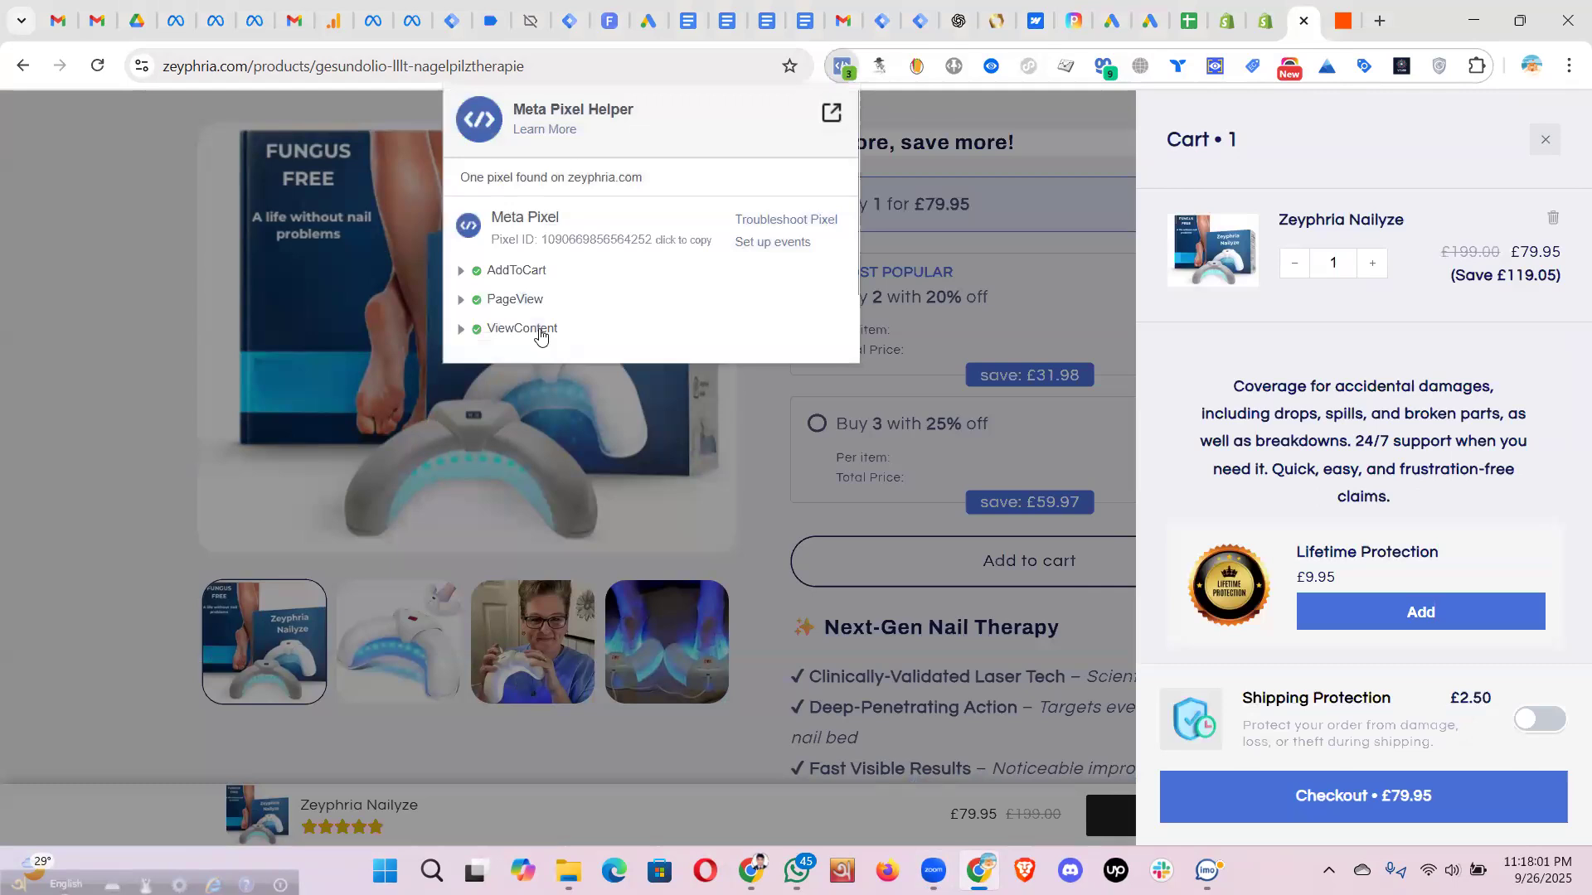
{"action": "left_click", "coordinate": [510, 271]}
{"action": "left_click", "coordinate": [510, 272]}
- Proceed to checkout and inspect the InitiateCheckout event (GBP 79.95)
{"action": "left_click", "coordinate": [1360, 797]}
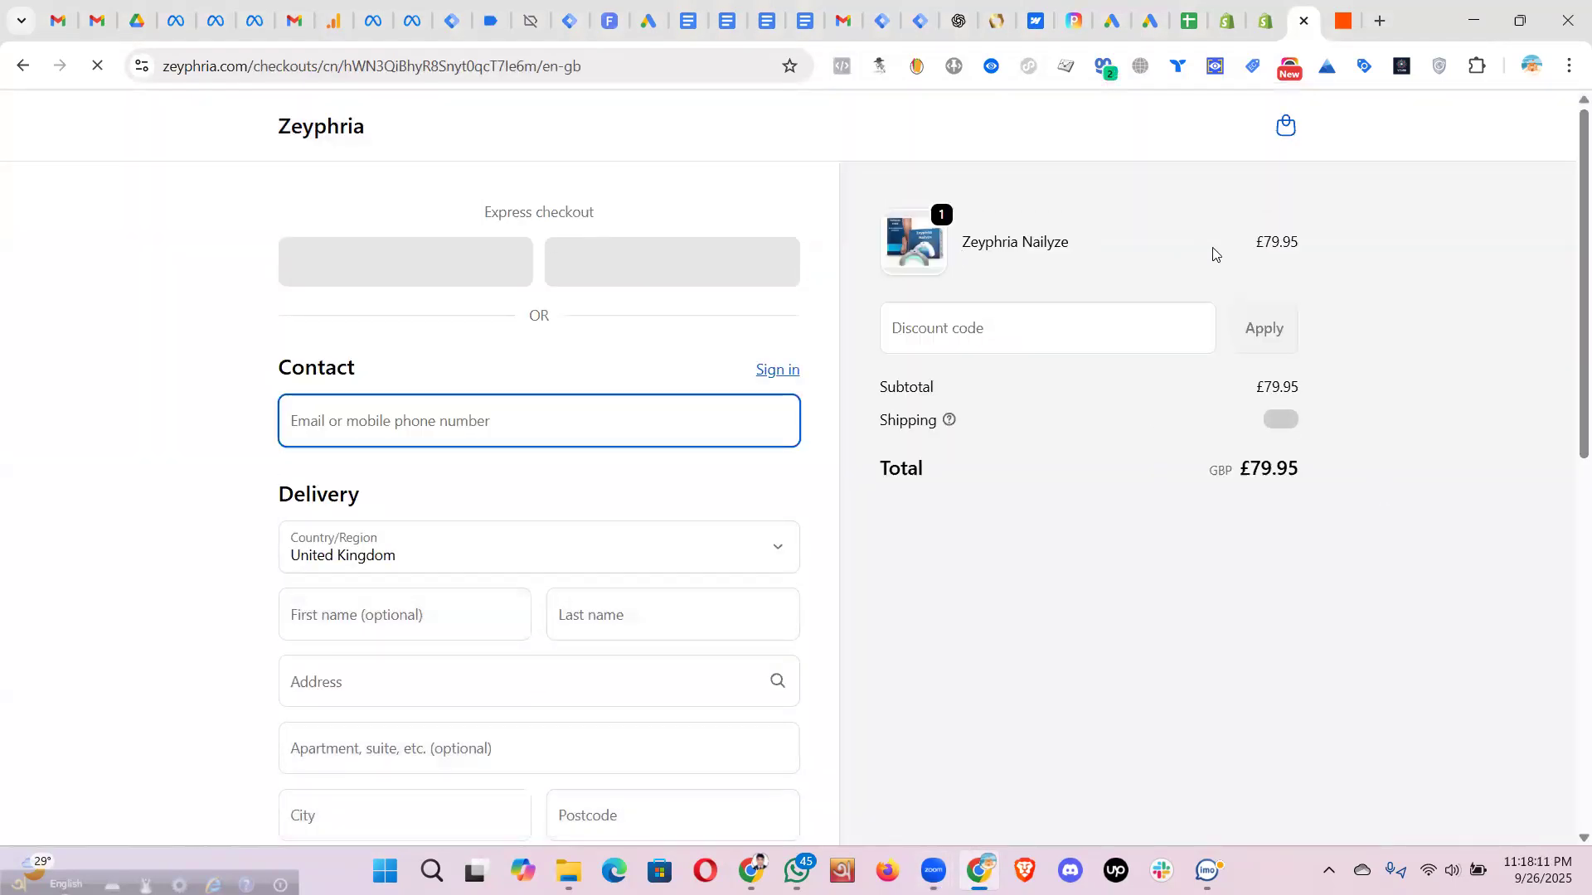
{"action": "left_click", "coordinate": [841, 77]}
{"action": "left_click", "coordinate": [515, 272]}
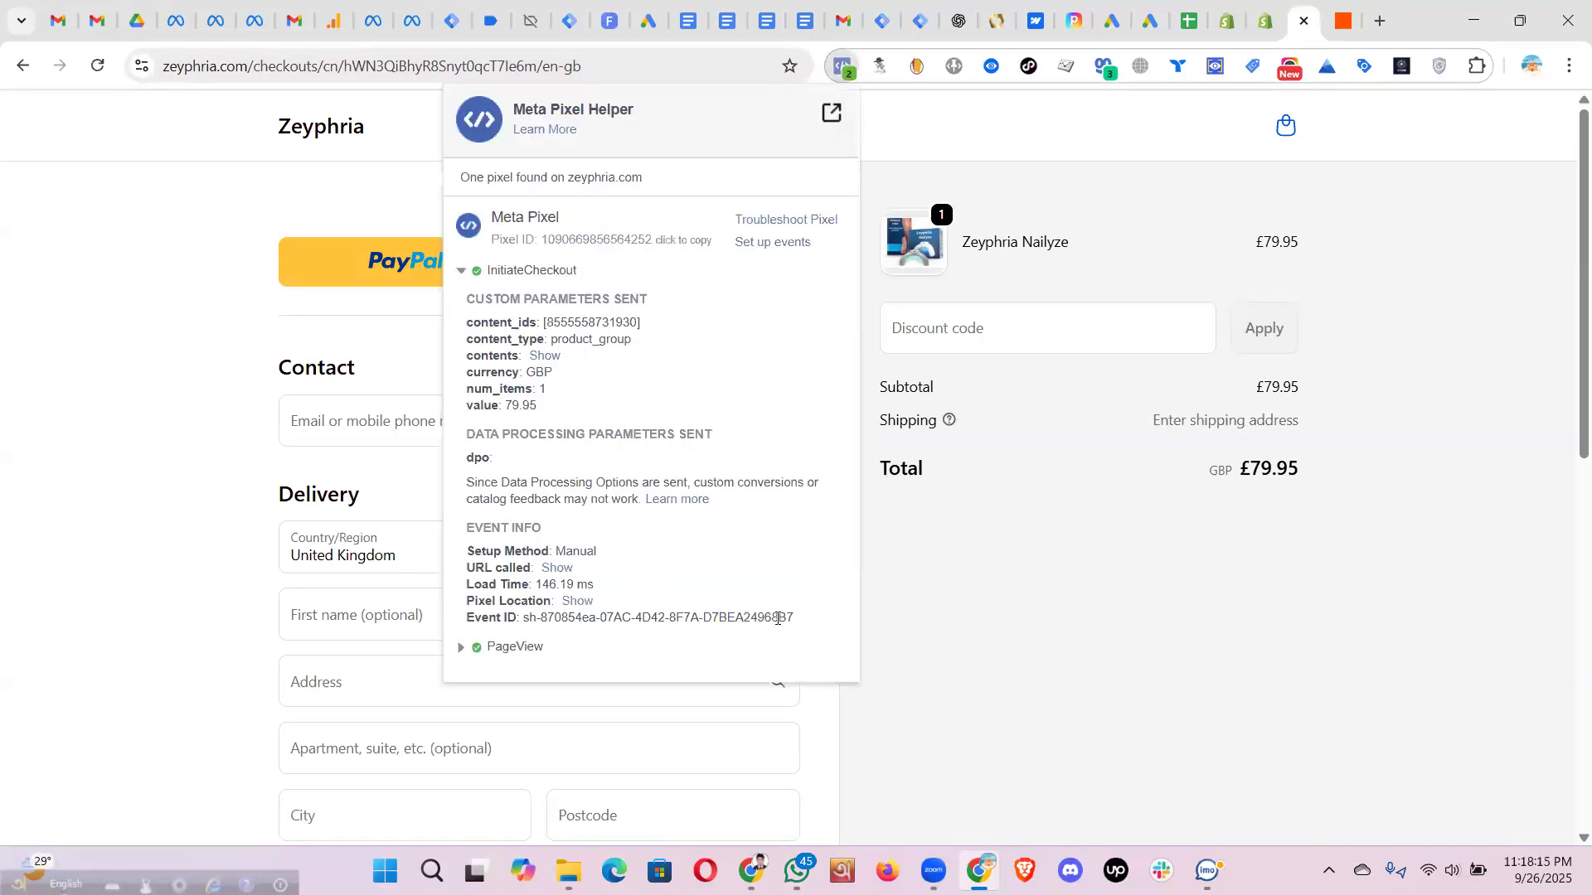
{"action": "left_click_drag", "start_coordinate": [797, 618], "coordinate": [469, 322]}
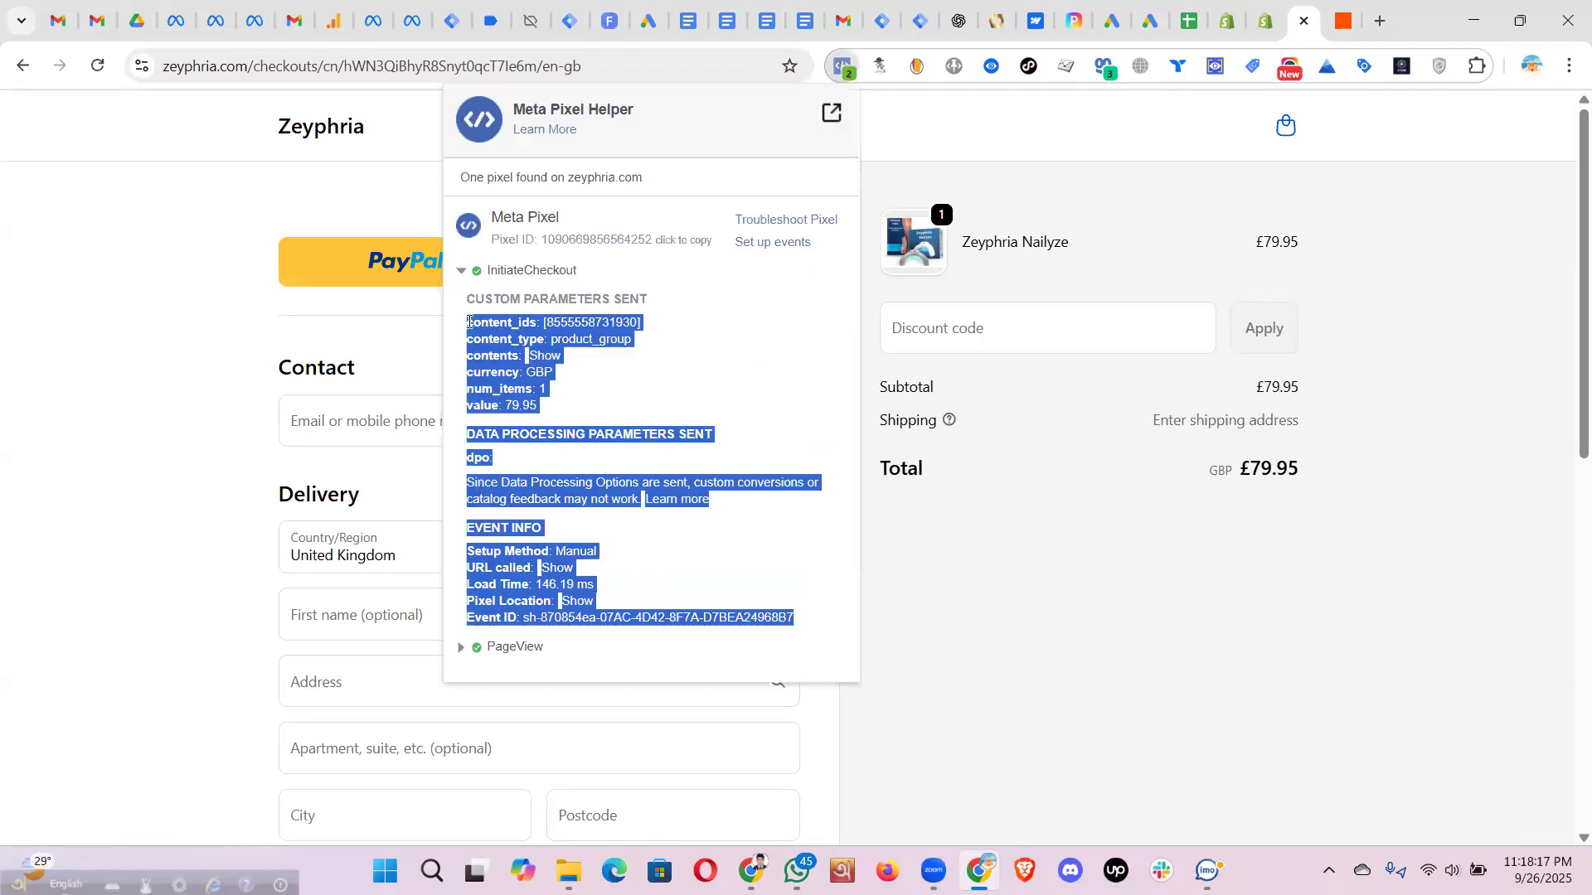
{"action": "left_click", "coordinate": [665, 364]}
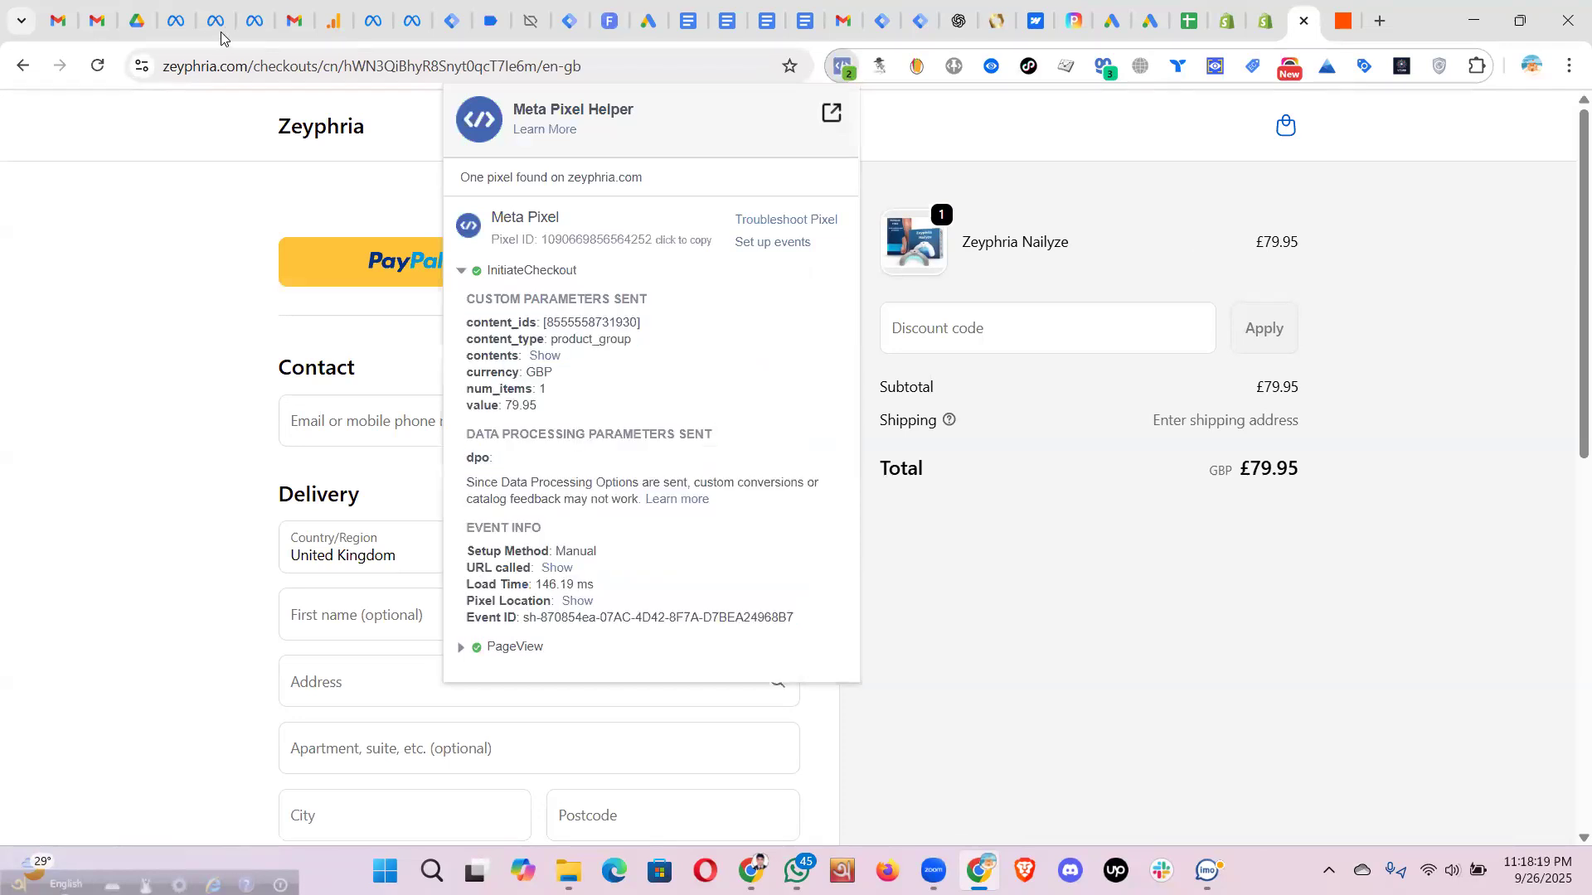
{"action": "left_click", "coordinate": [174, 21]}
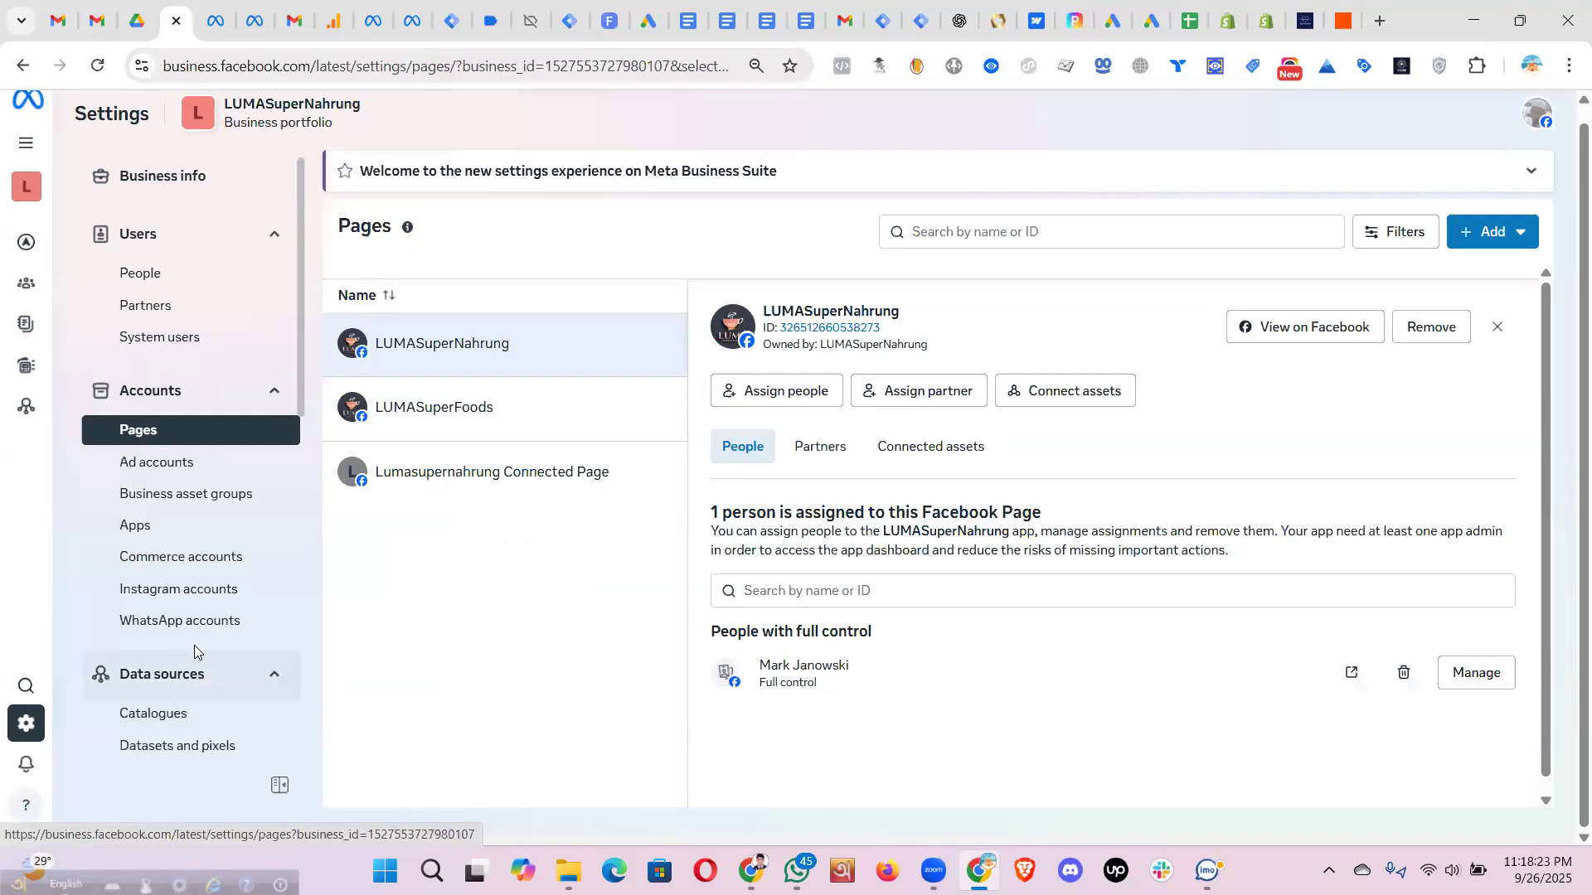
- Open the zeyphria-pixel dataset from Datasets and pixels in Events Manager
{"action": "scroll", "coordinate": [194, 650], "scroll_direction": "down", "scroll_amount": 3}
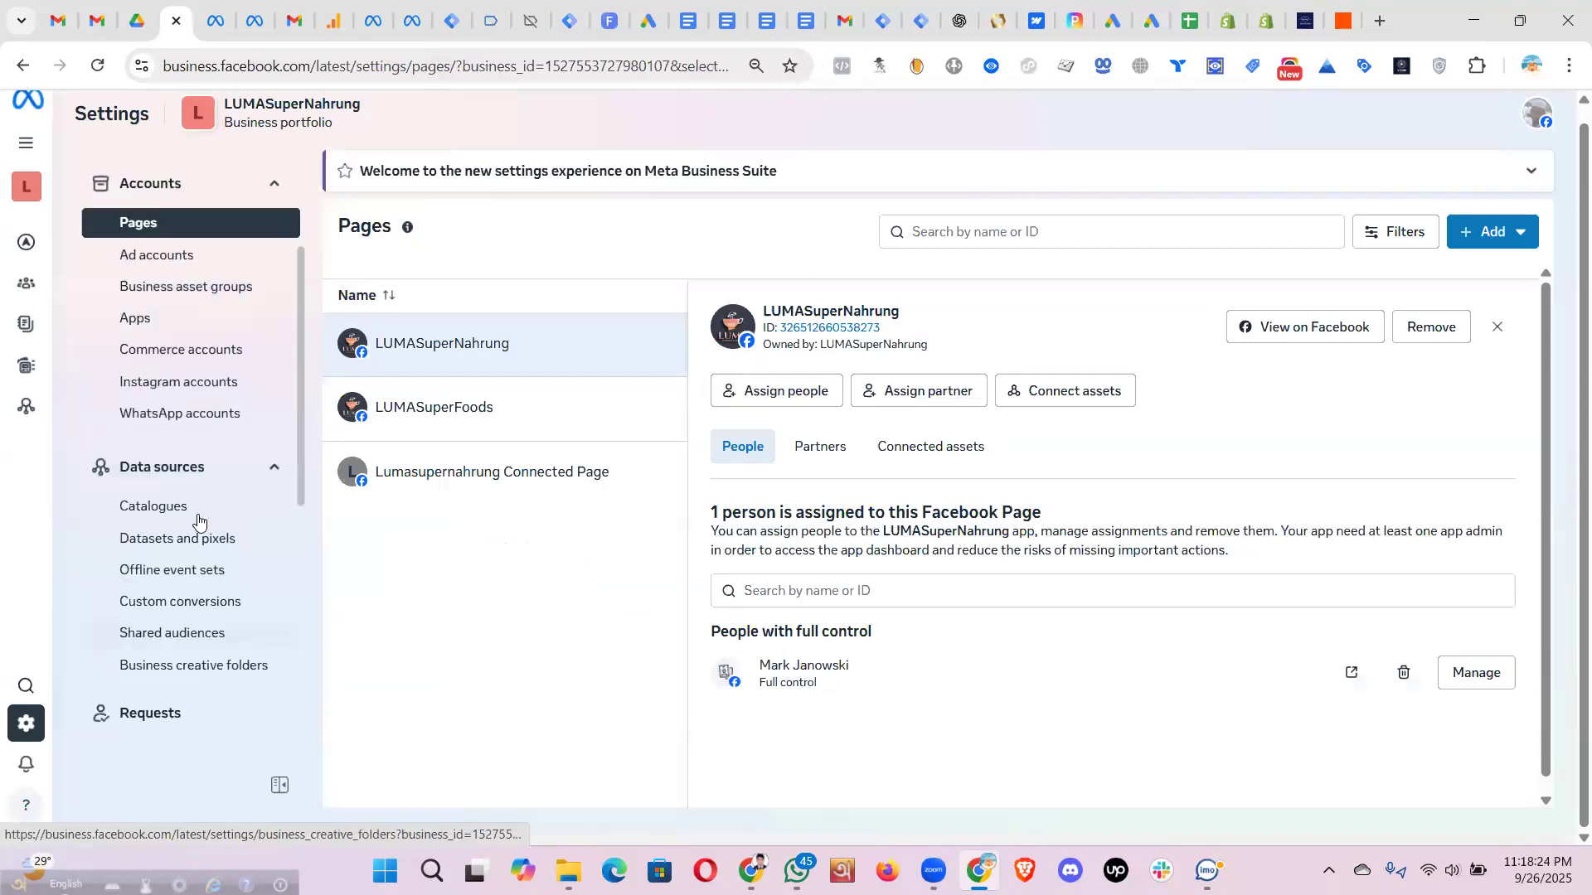
{"action": "left_click", "coordinate": [161, 547]}
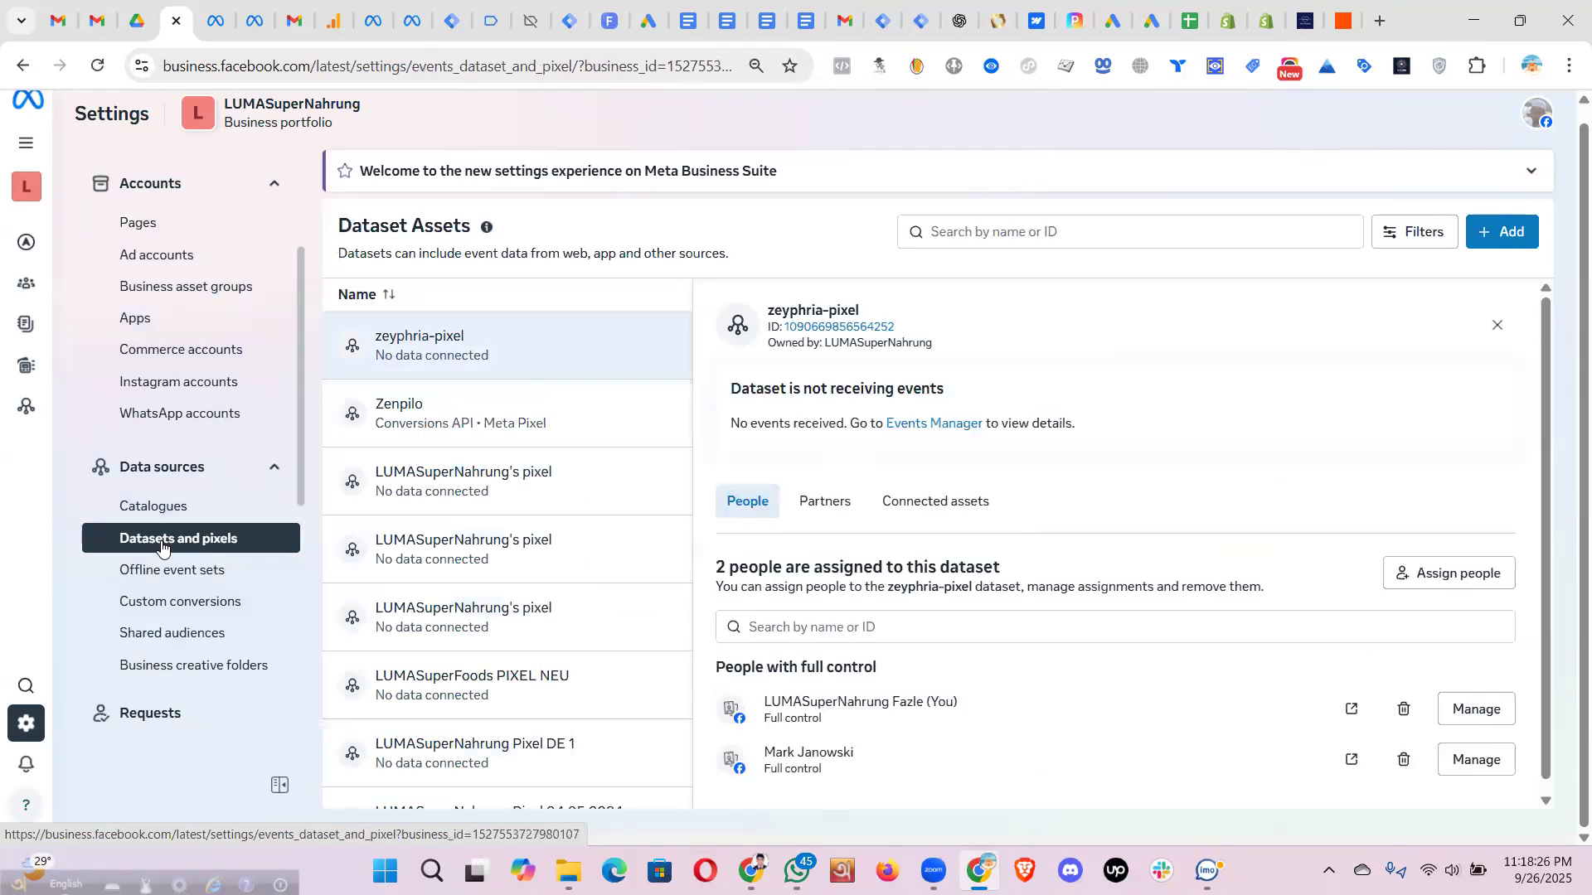
{"action": "left_click", "coordinate": [209, 25]}
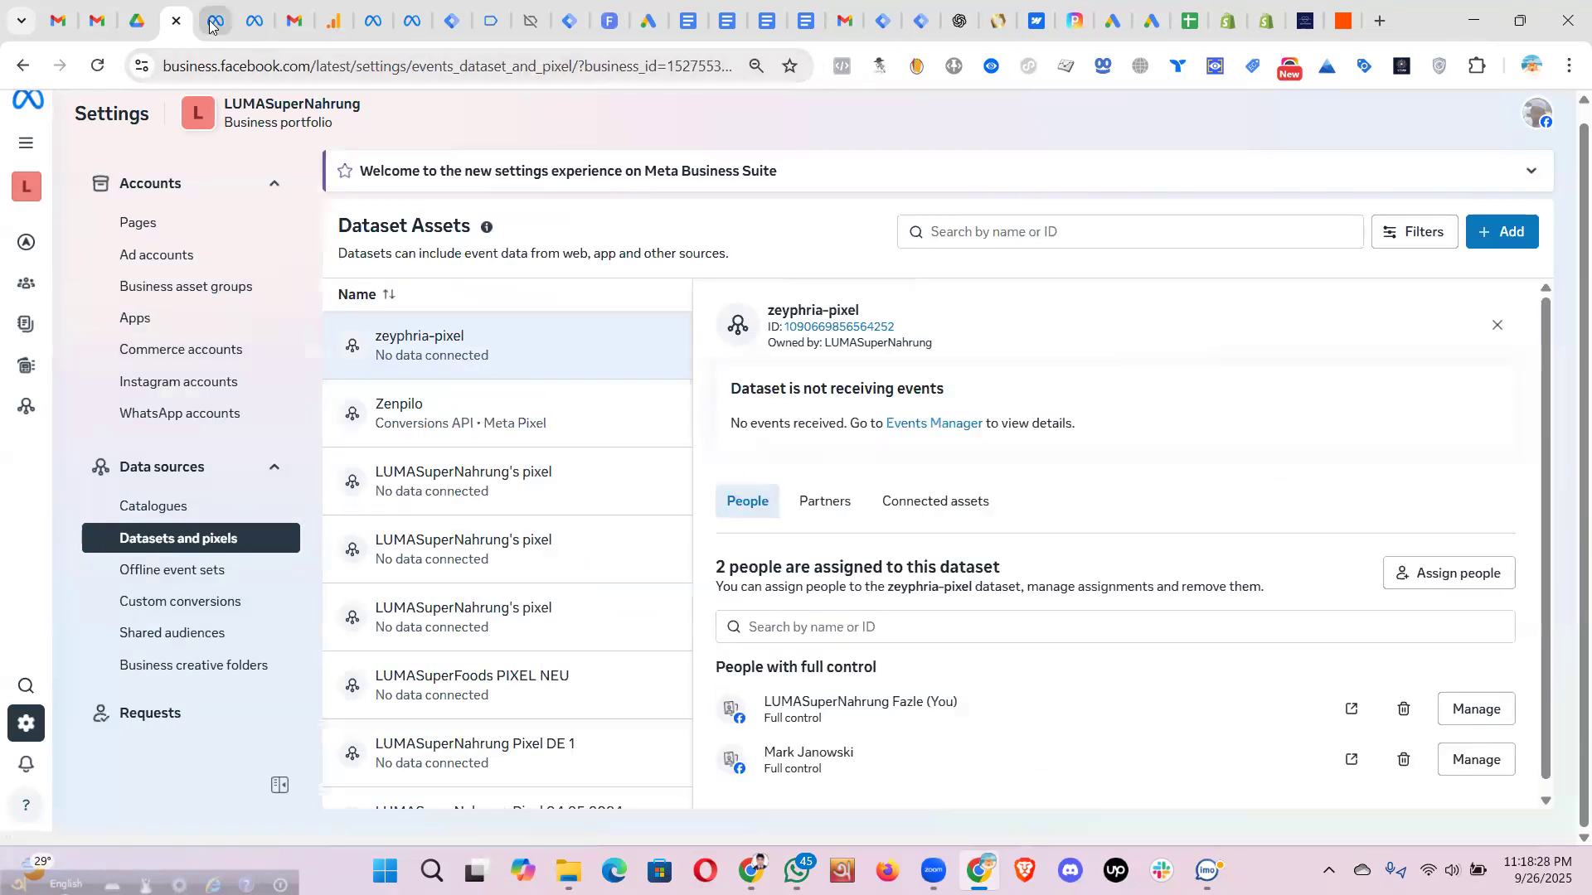
{"action": "left_click", "coordinate": [175, 21]}
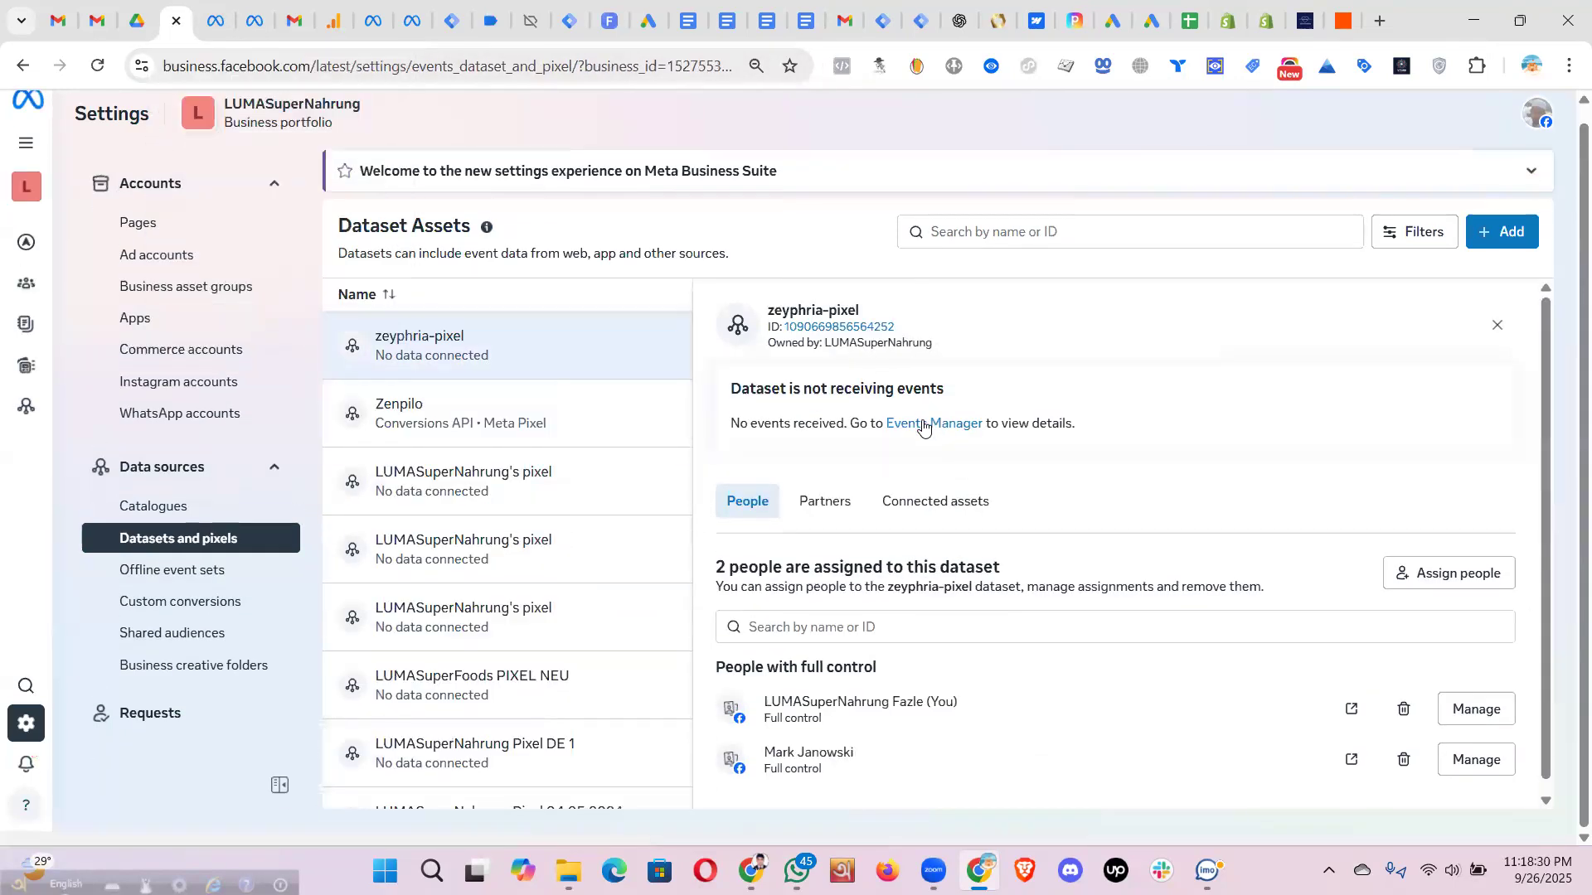
{"action": "left_click", "coordinate": [922, 425]}
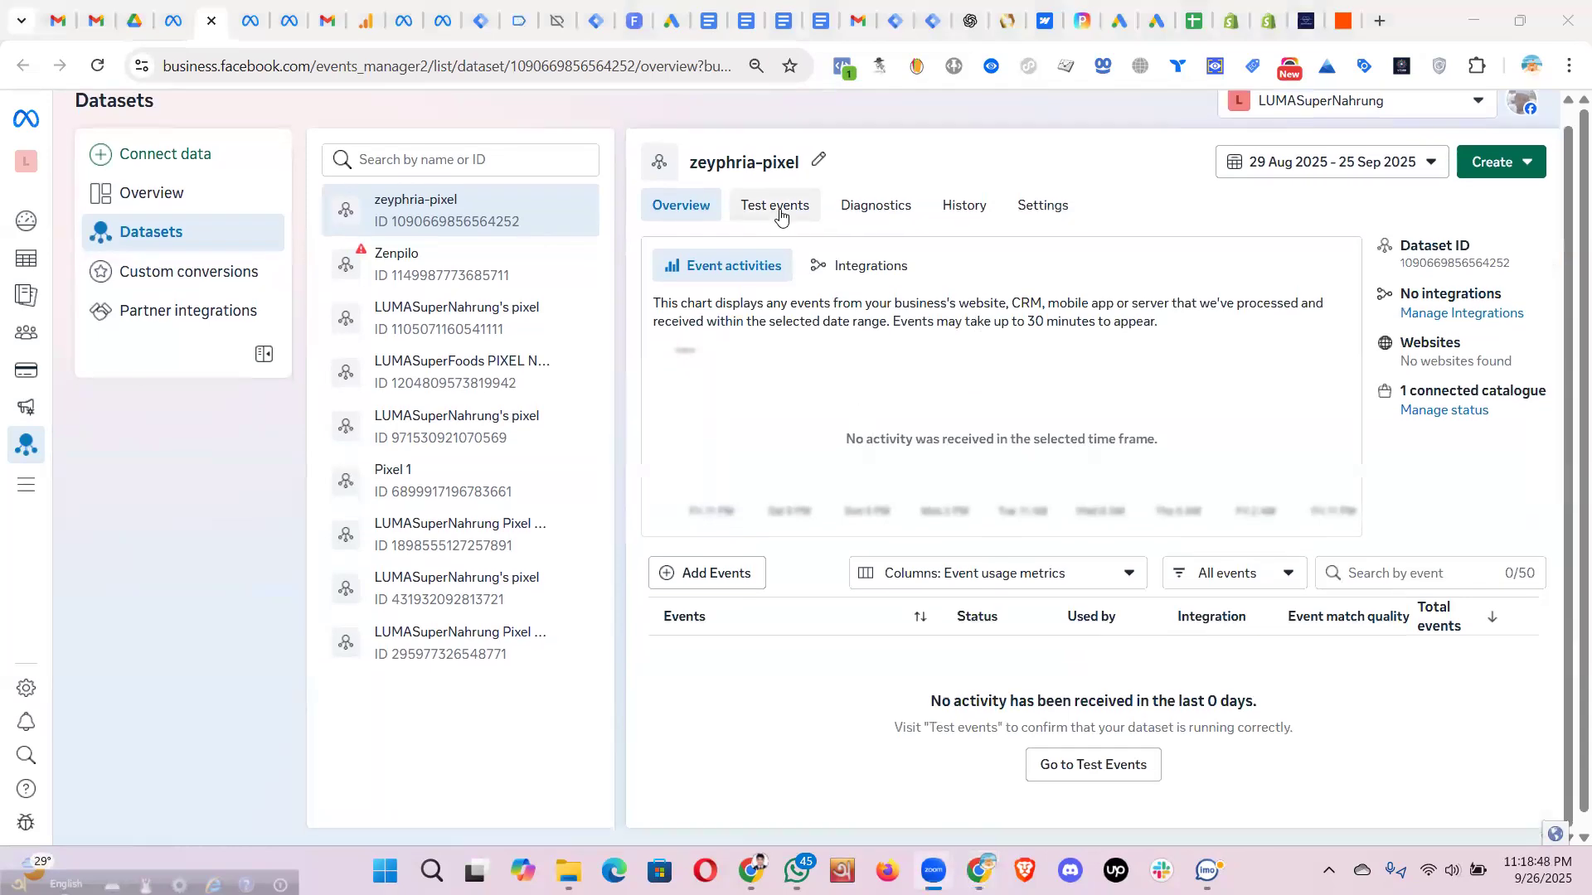
- Switch to the Zenpilo dataset and review its Diagnostics domain error and suggested fix
{"action": "left_click", "coordinate": [780, 212]}
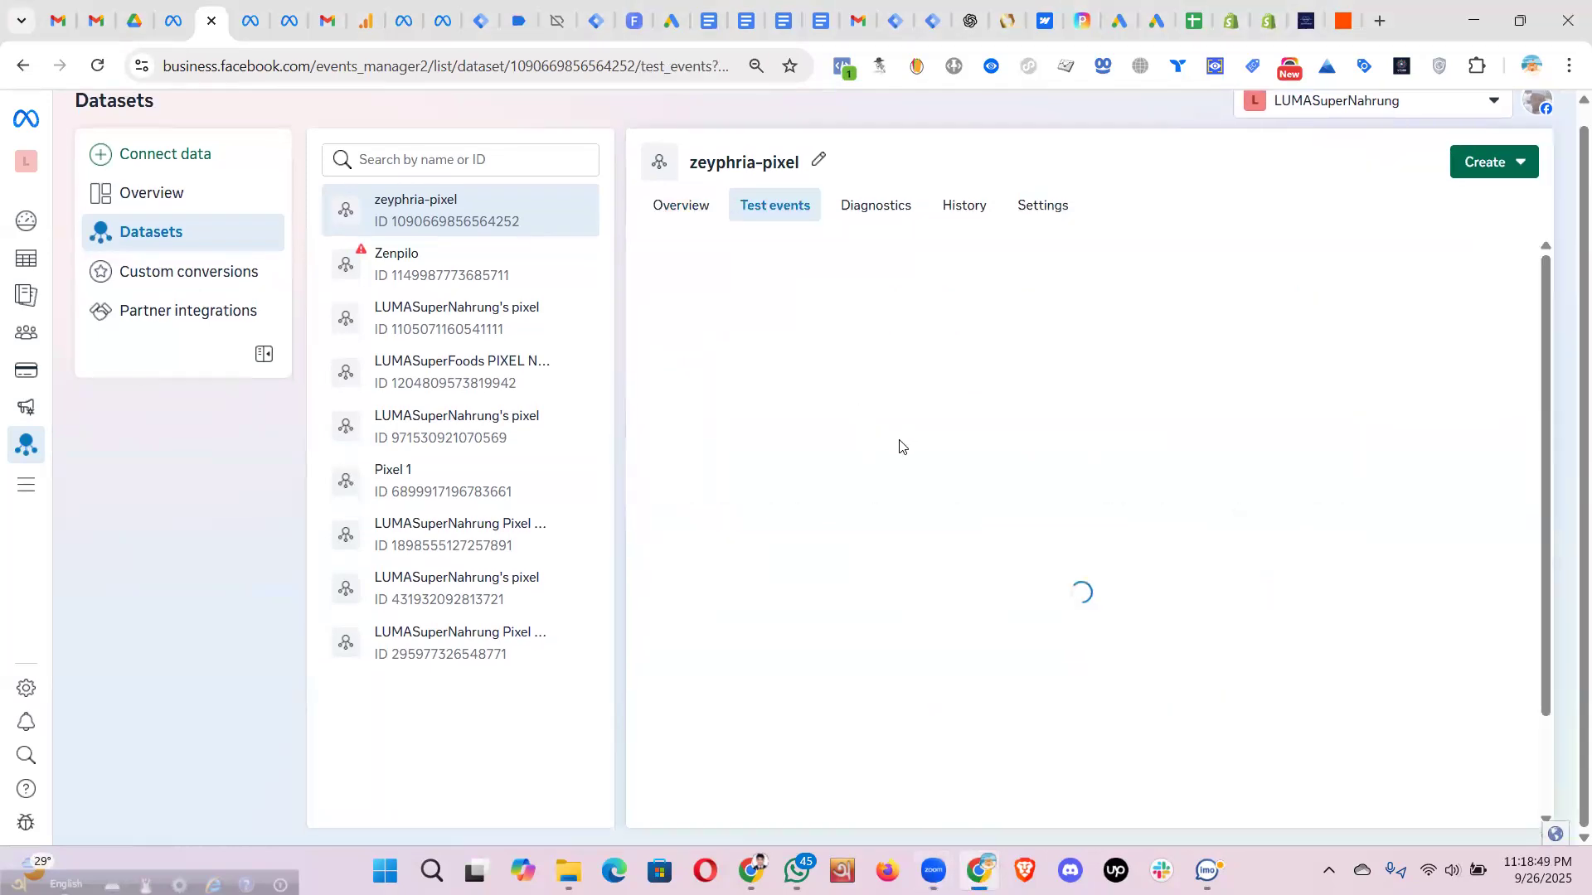
{"action": "left_click", "coordinate": [398, 259]}
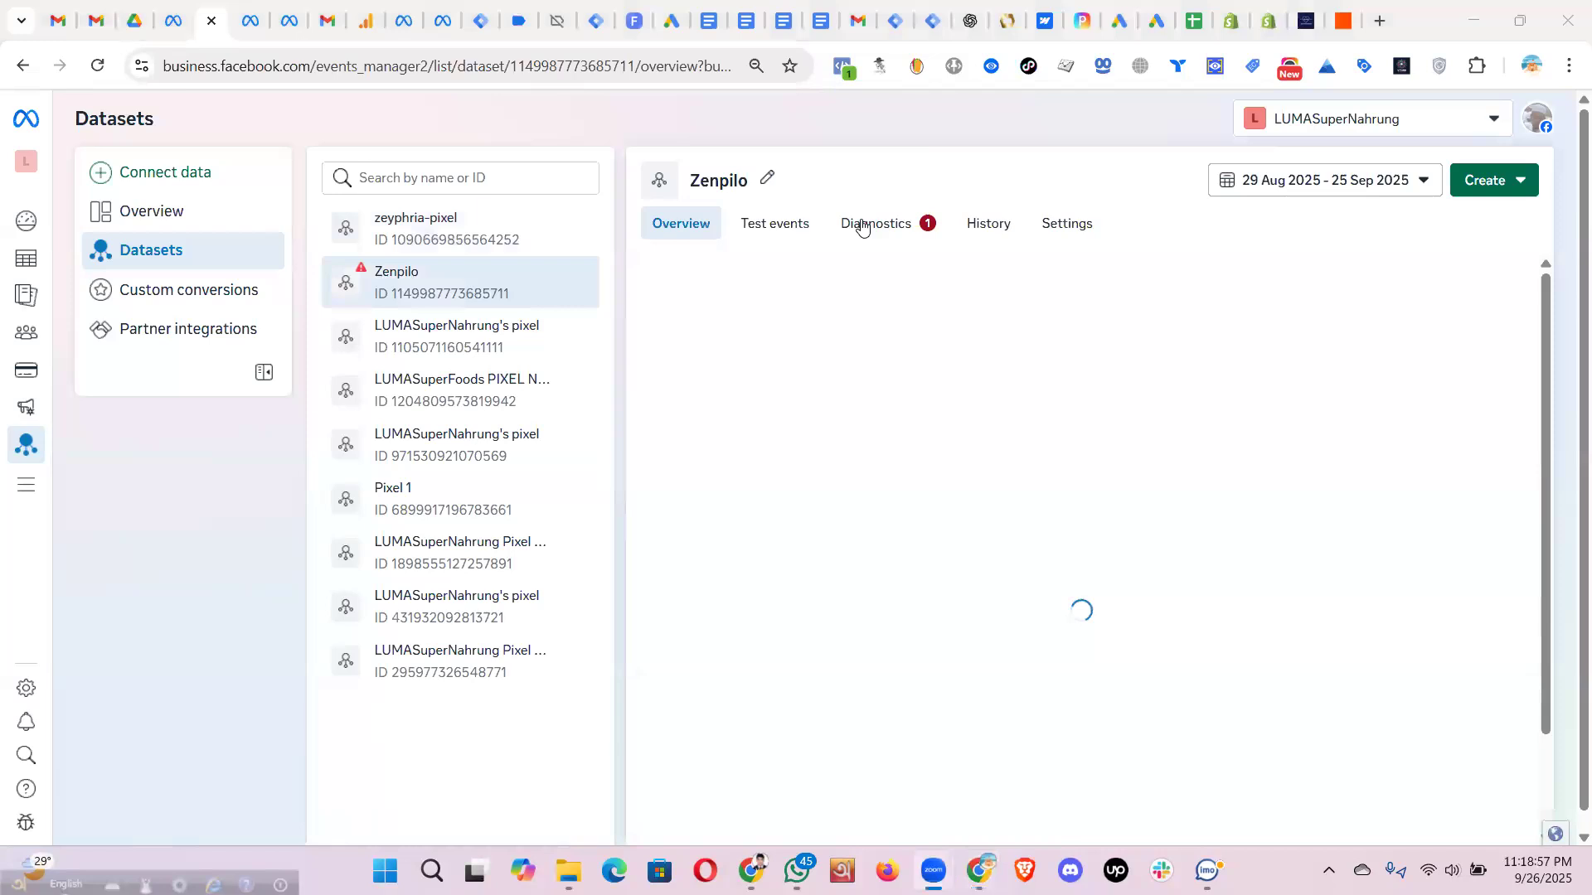
{"action": "scroll", "coordinate": [964, 398], "scroll_direction": "down", "scroll_amount": 5}
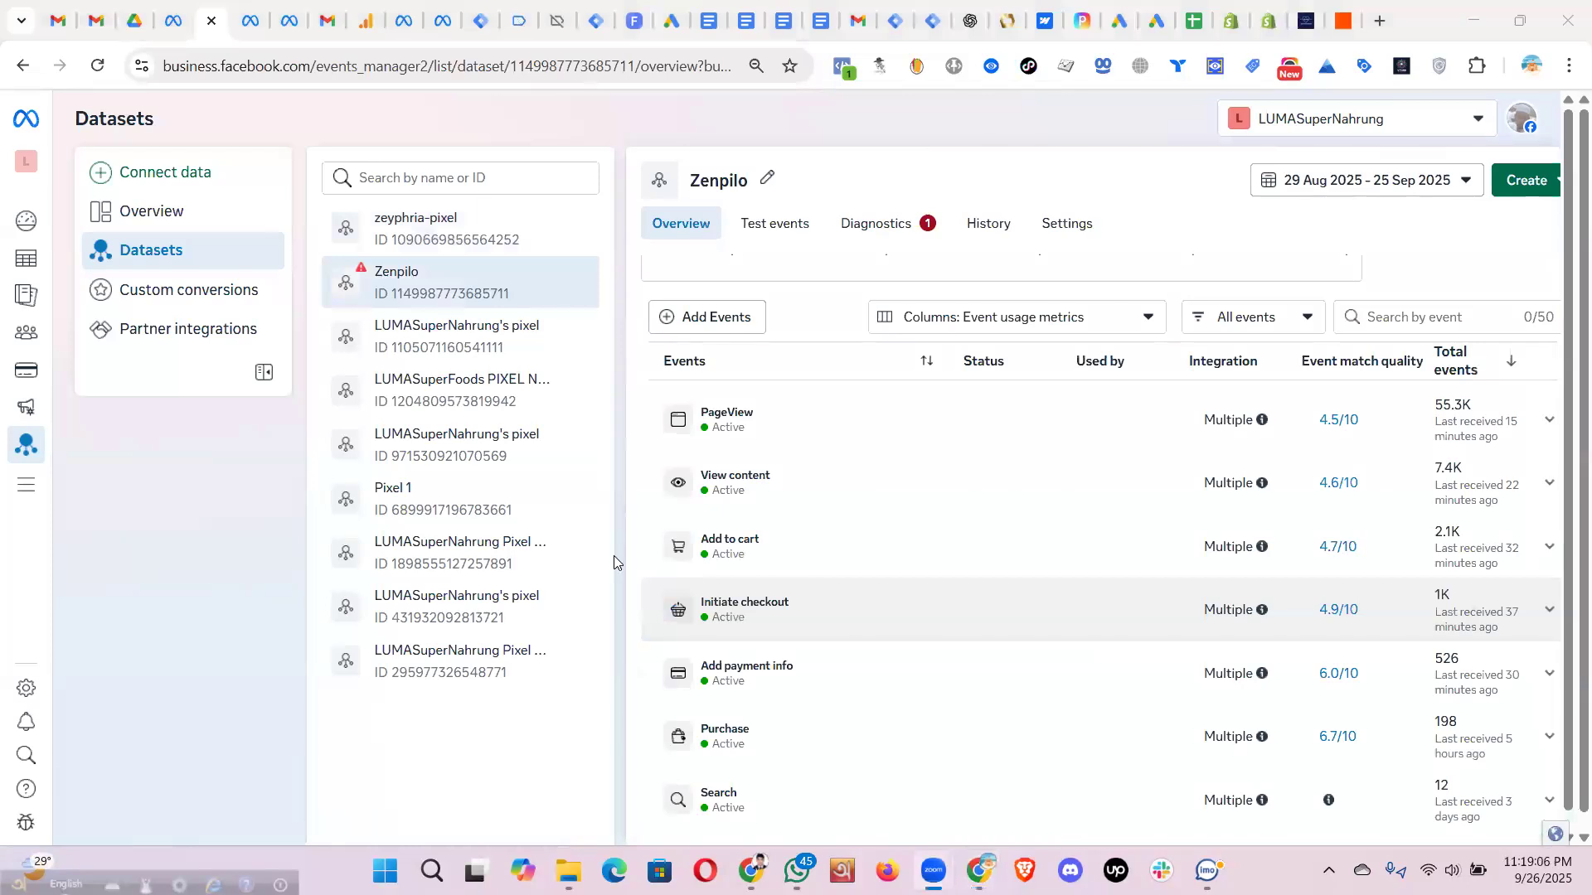
{"action": "left_click", "coordinate": [894, 223]}
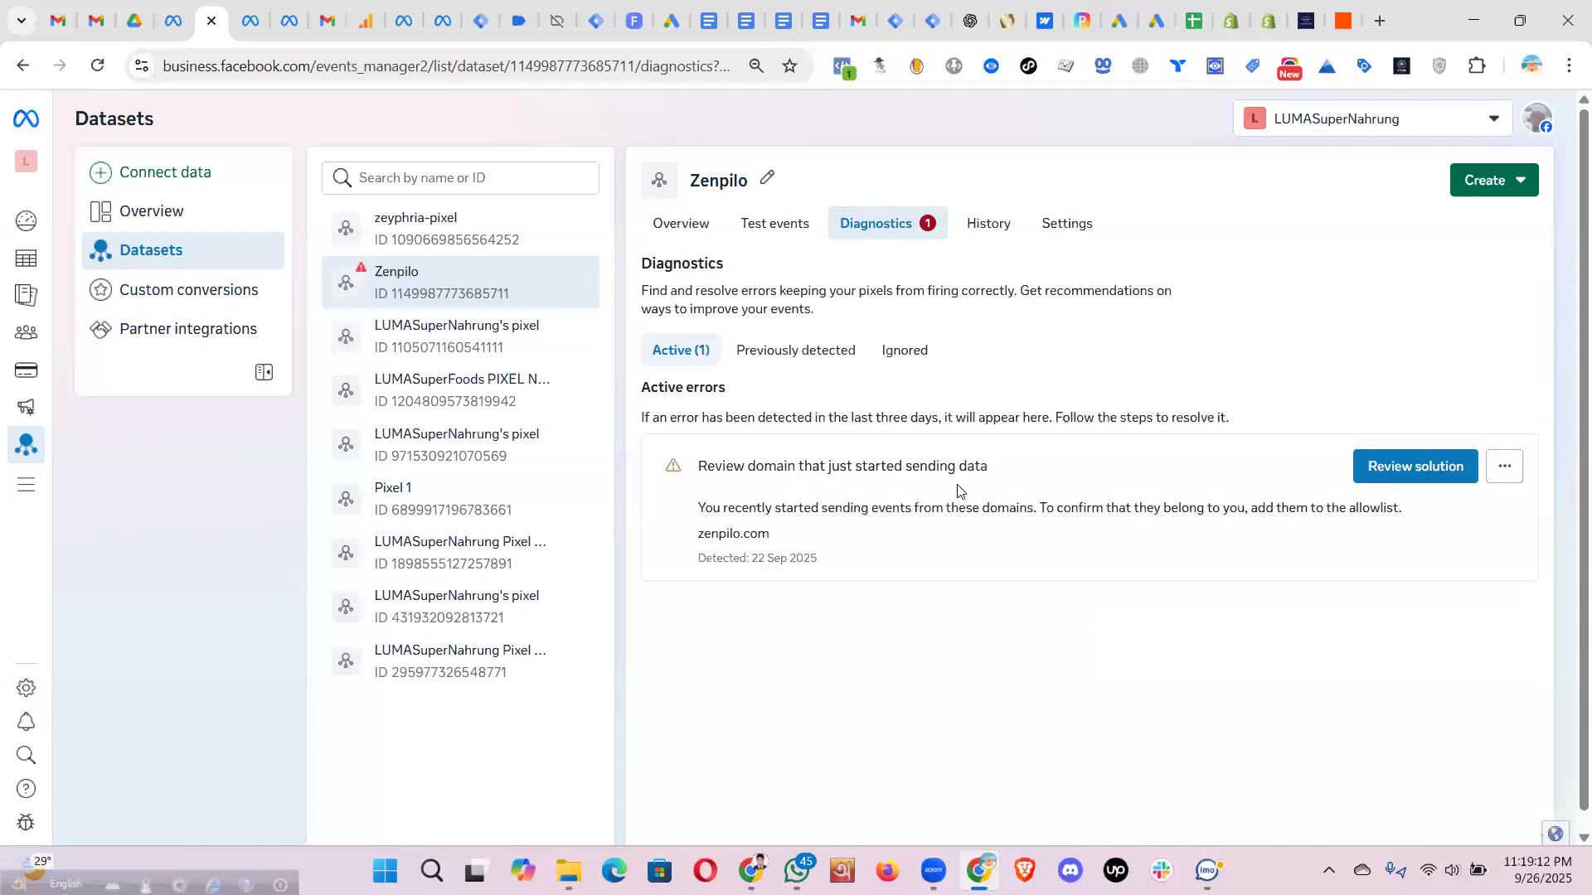
{"action": "left_click_drag", "start_coordinate": [699, 465], "coordinate": [1398, 462]}
{"action": "left_click", "coordinate": [1403, 467]}
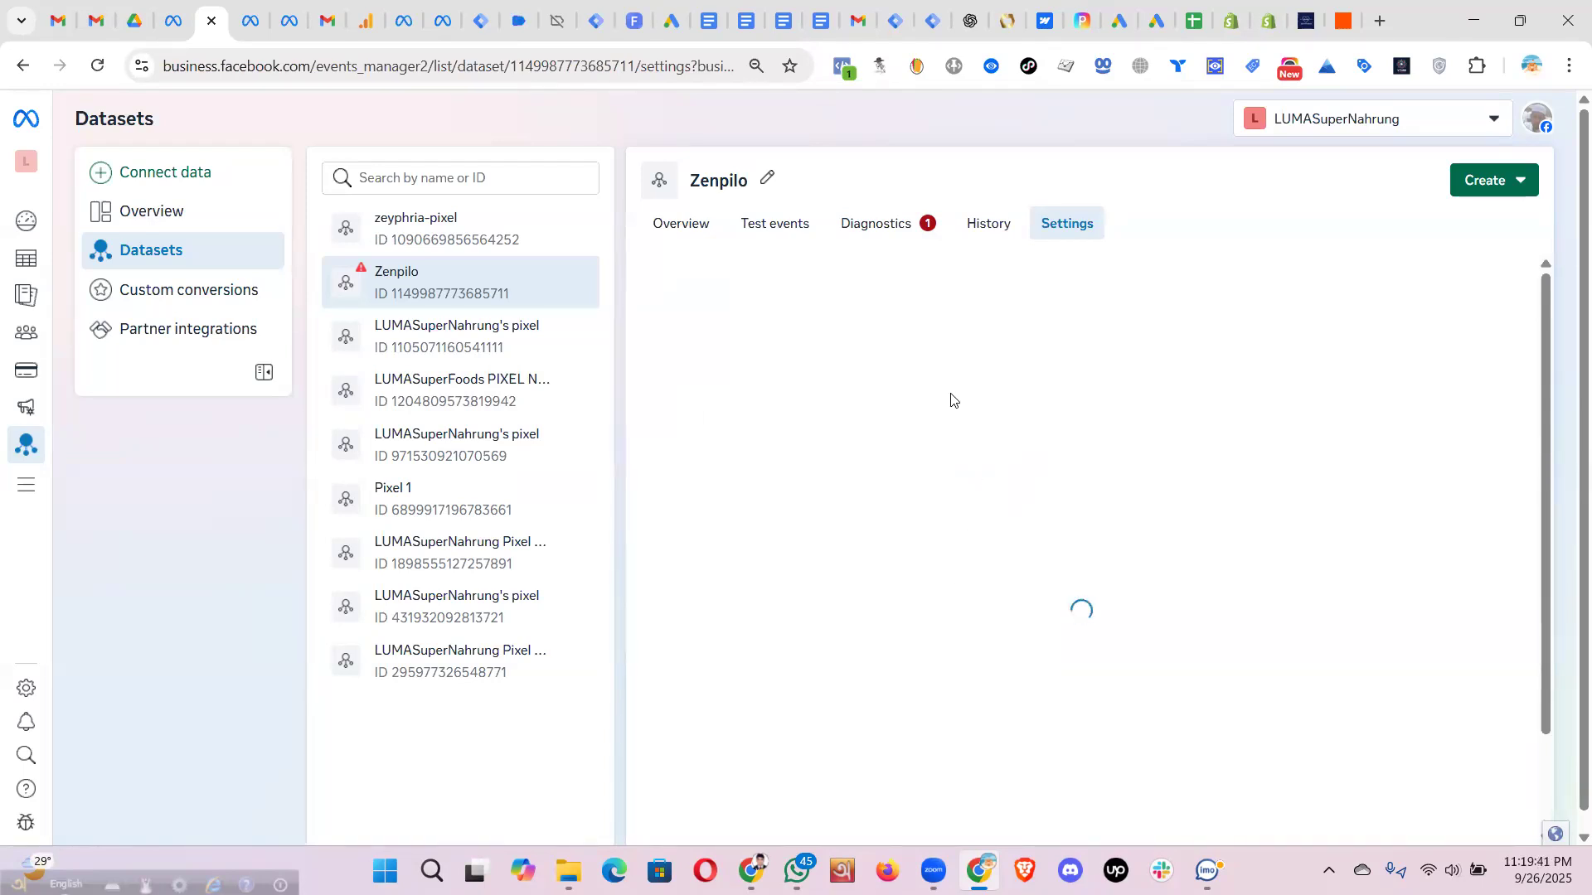
- Review Zenpilo's allow/block list traffic settings, then return to Dataset Assets
{"action": "scroll", "coordinate": [957, 411], "scroll_direction": "down", "scroll_amount": 20}
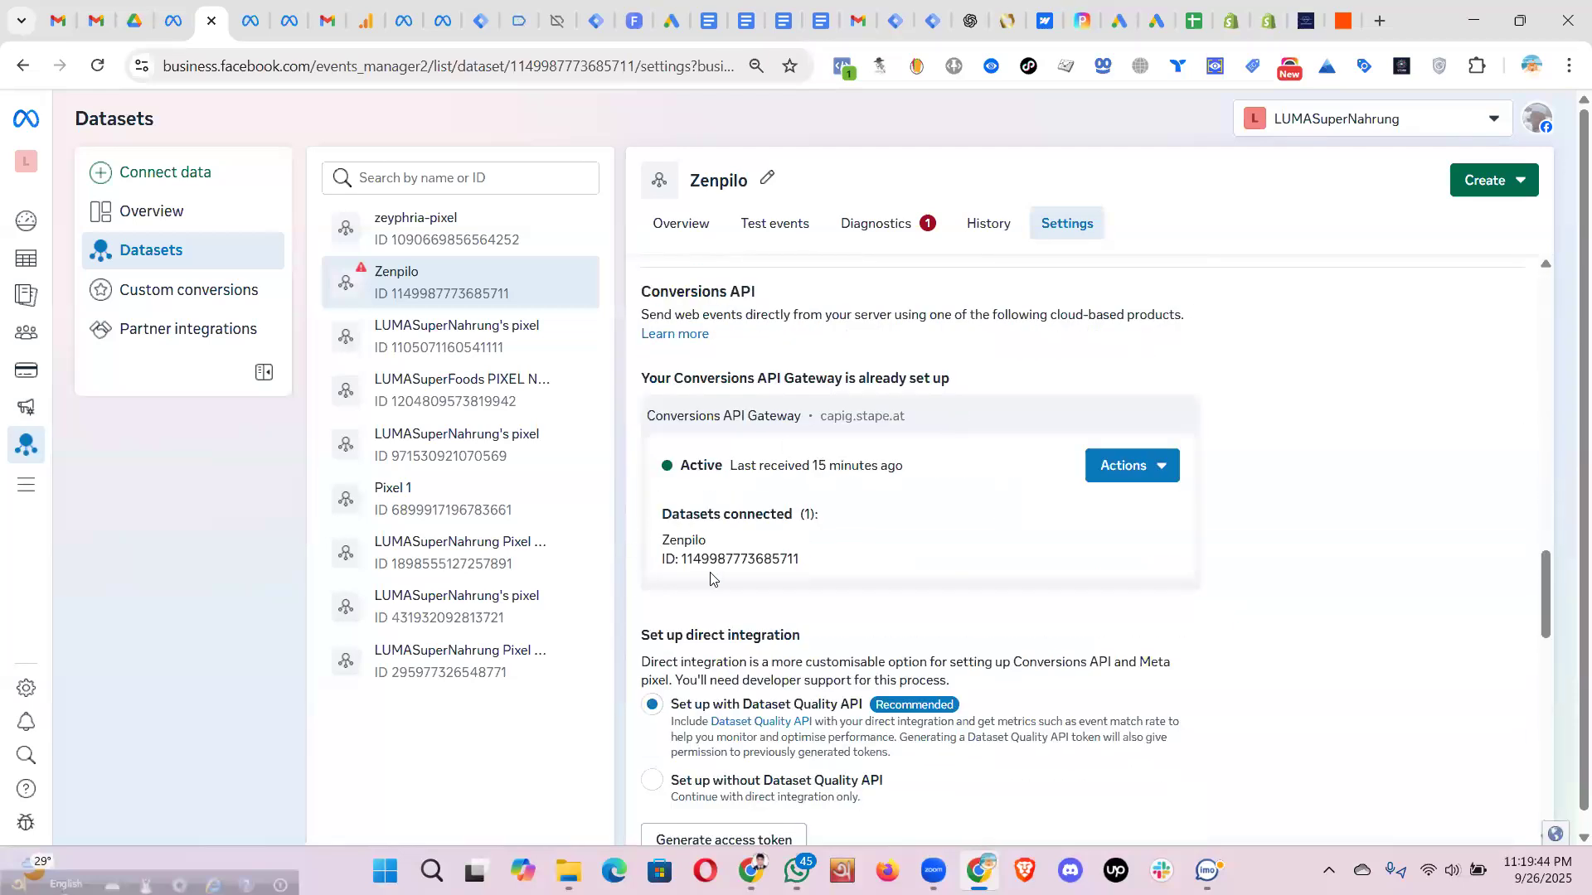
{"action": "scroll", "coordinate": [780, 581], "scroll_direction": "down", "scroll_amount": 15}
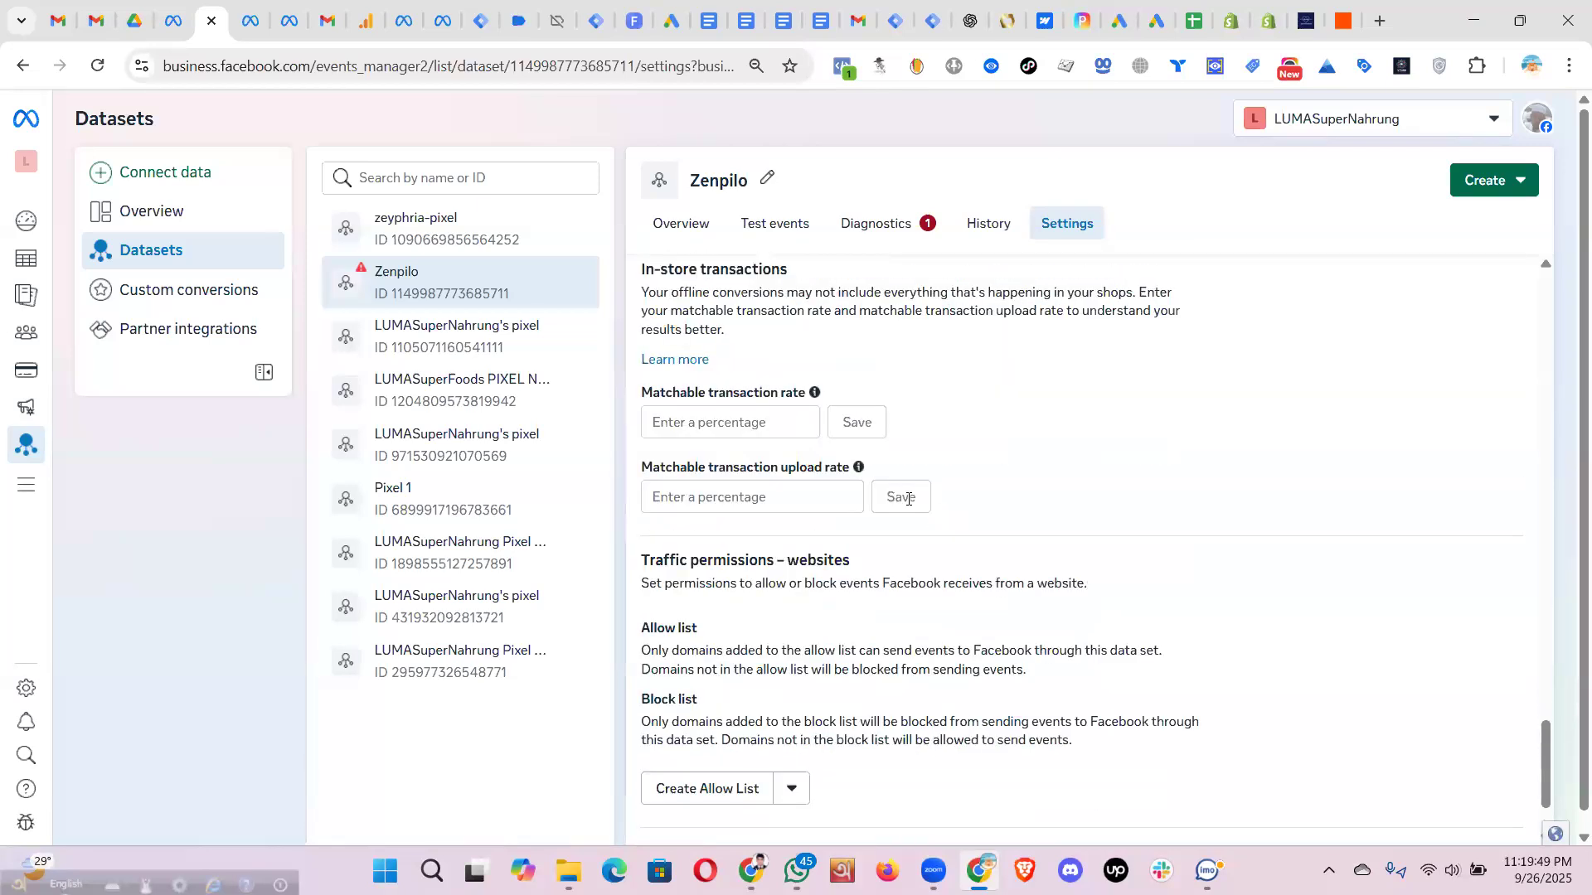
{"action": "scroll", "coordinate": [932, 498], "scroll_direction": "up", "scroll_amount": 2}
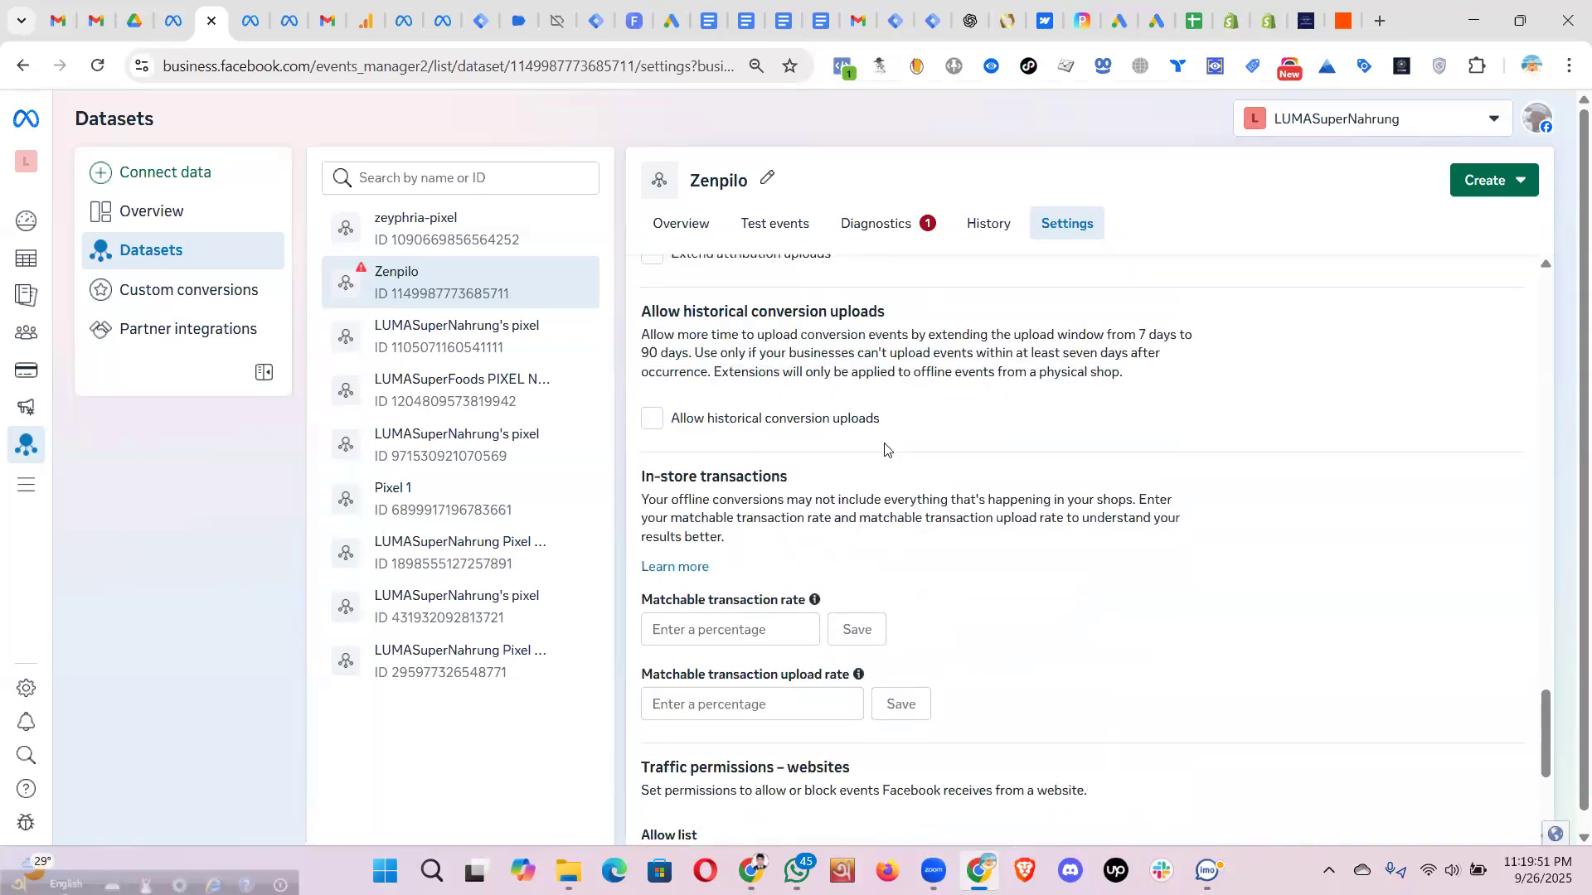
{"action": "scroll", "coordinate": [884, 448], "scroll_direction": "down", "scroll_amount": 4}
{"action": "left_click", "coordinate": [788, 665]}
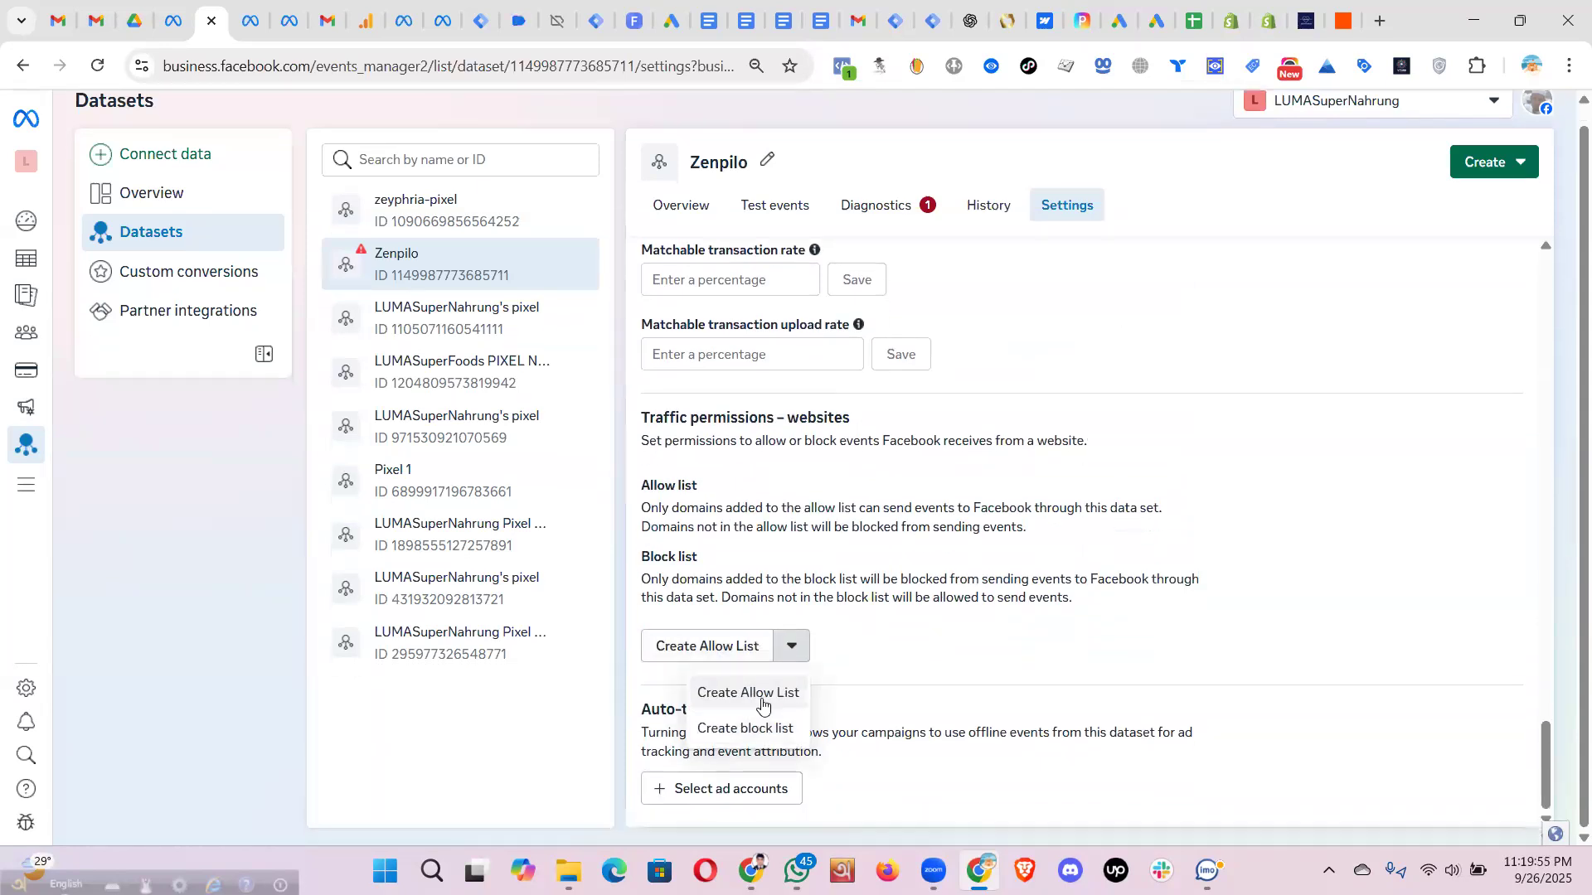
{"action": "left_click", "coordinate": [1228, 487]}
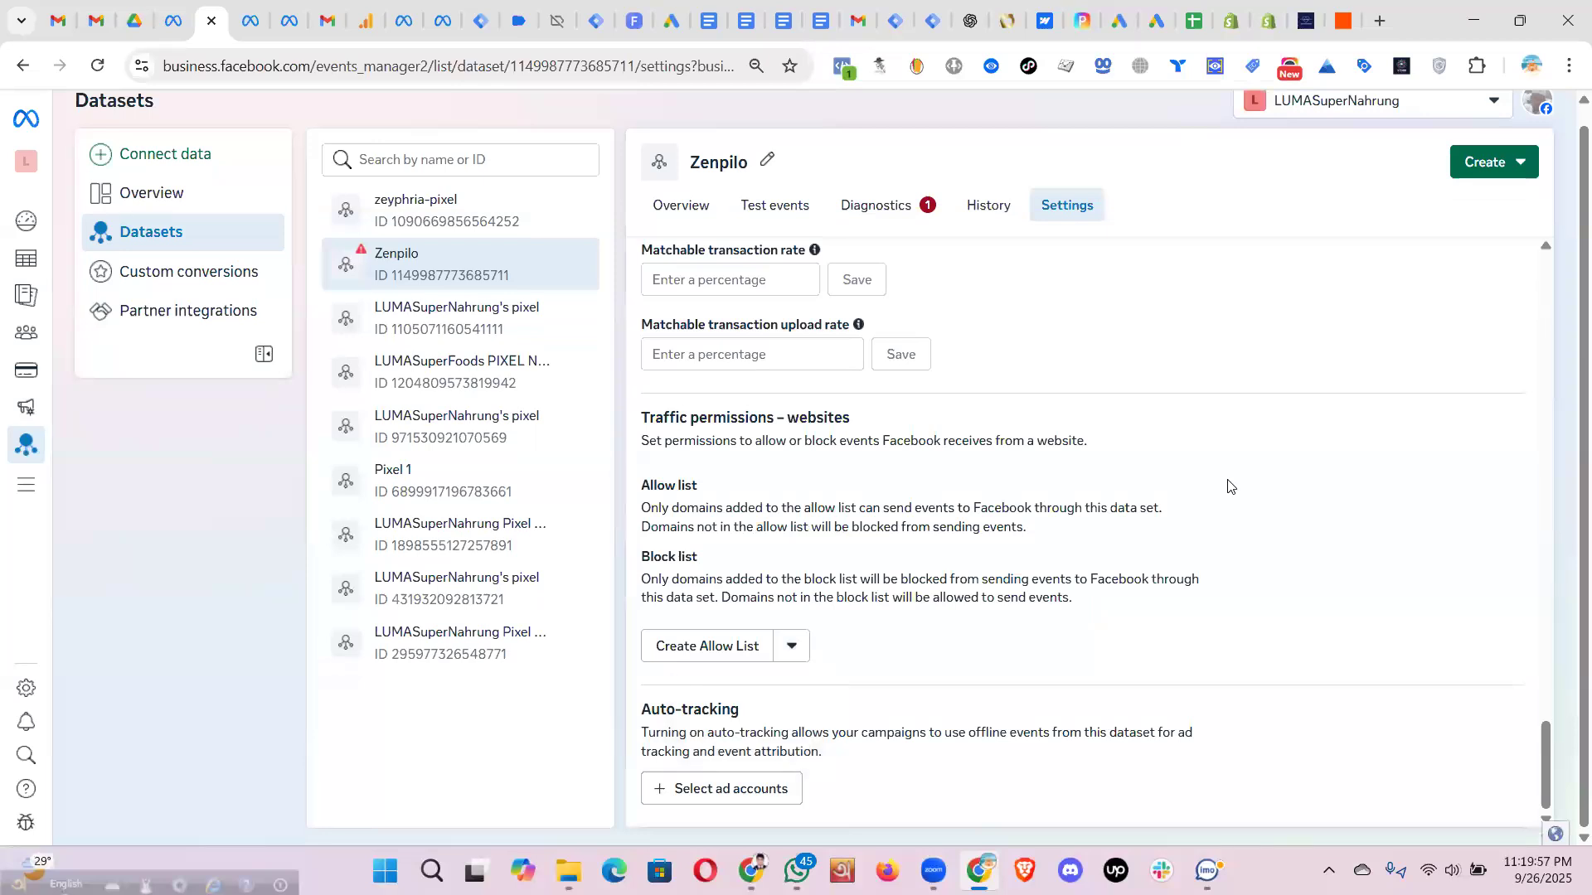
{"action": "scroll", "coordinate": [1227, 485], "scroll_direction": "up", "scroll_amount": 15}
{"action": "left_click", "coordinate": [880, 214]}
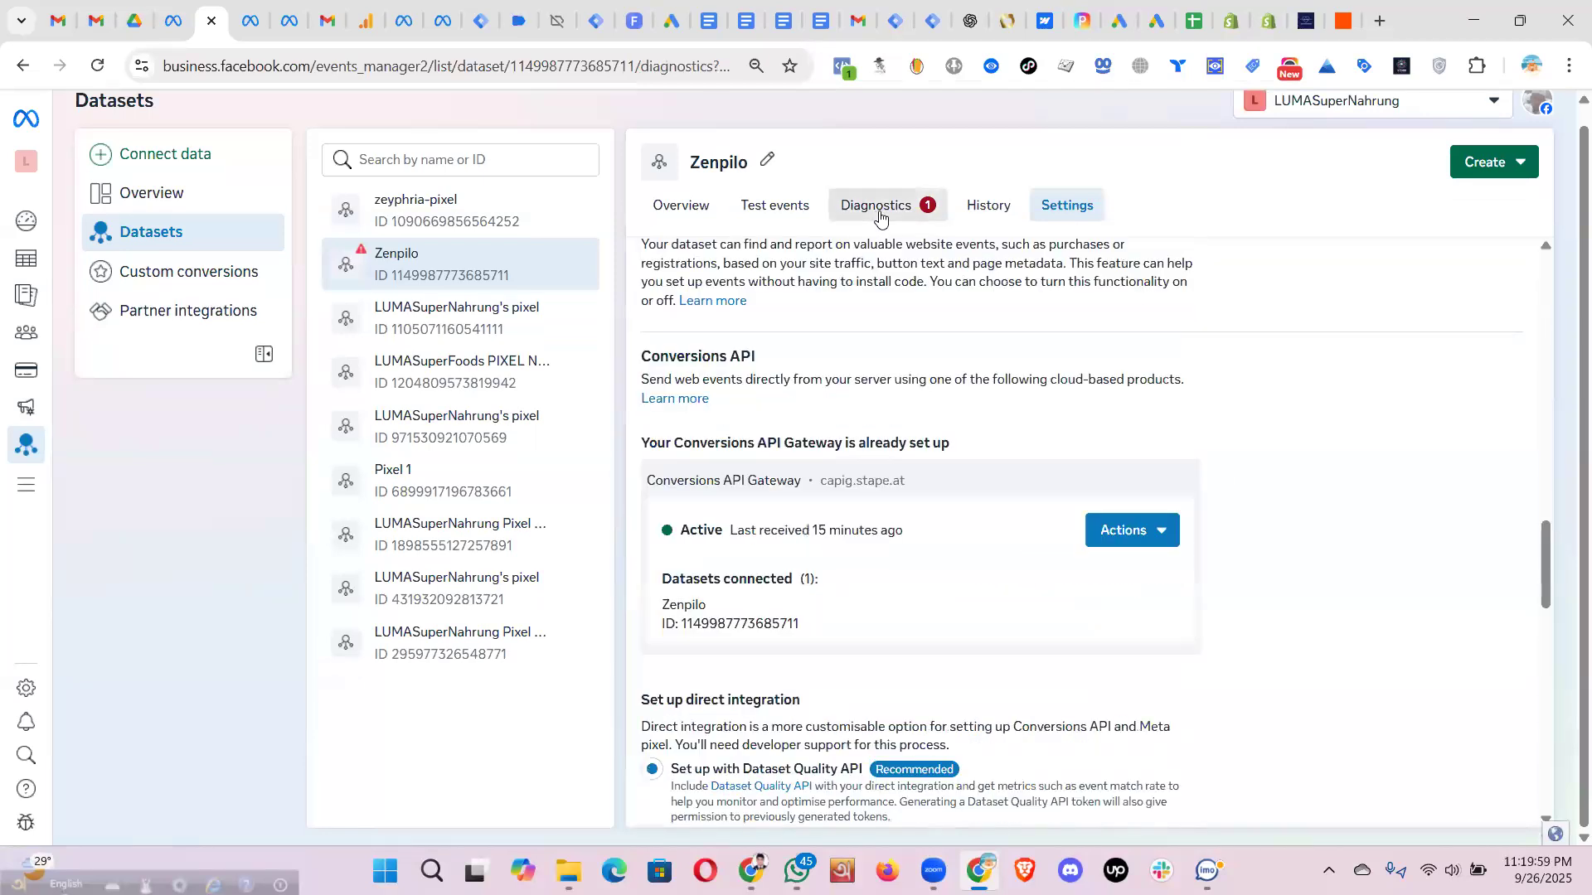
{"action": "left_click", "coordinate": [179, 31]}
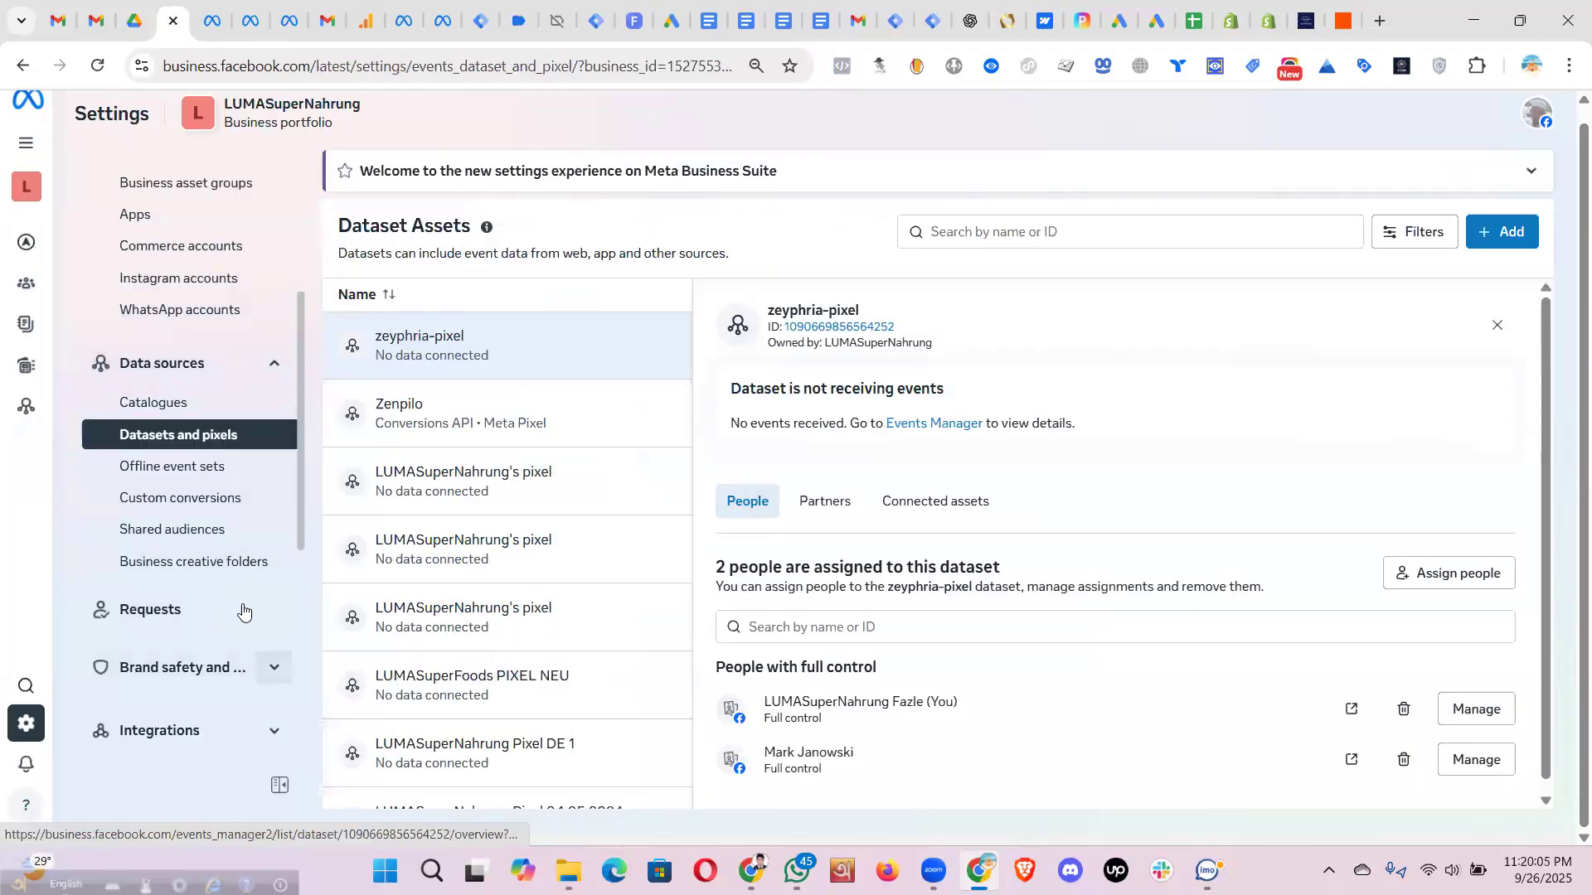
- Check Domains under Brand safety and suitability, where the myshopify domains show Not Verified
{"action": "left_click", "coordinate": [273, 668]}
{"action": "scroll", "coordinate": [224, 572], "scroll_direction": "down", "scroll_amount": 2}
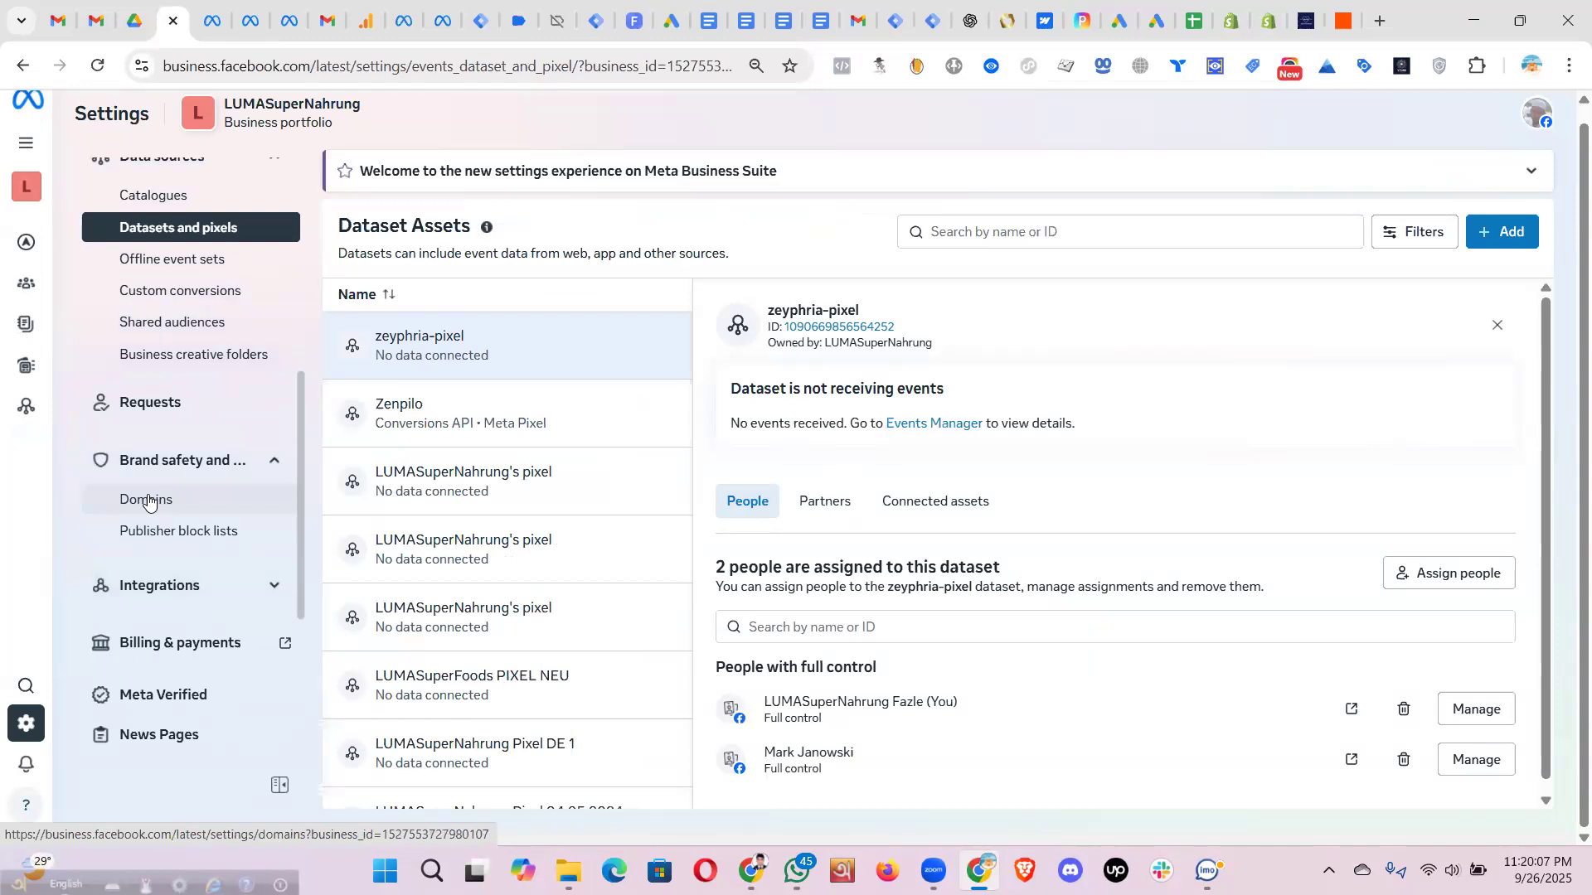
{"action": "left_click", "coordinate": [149, 501]}
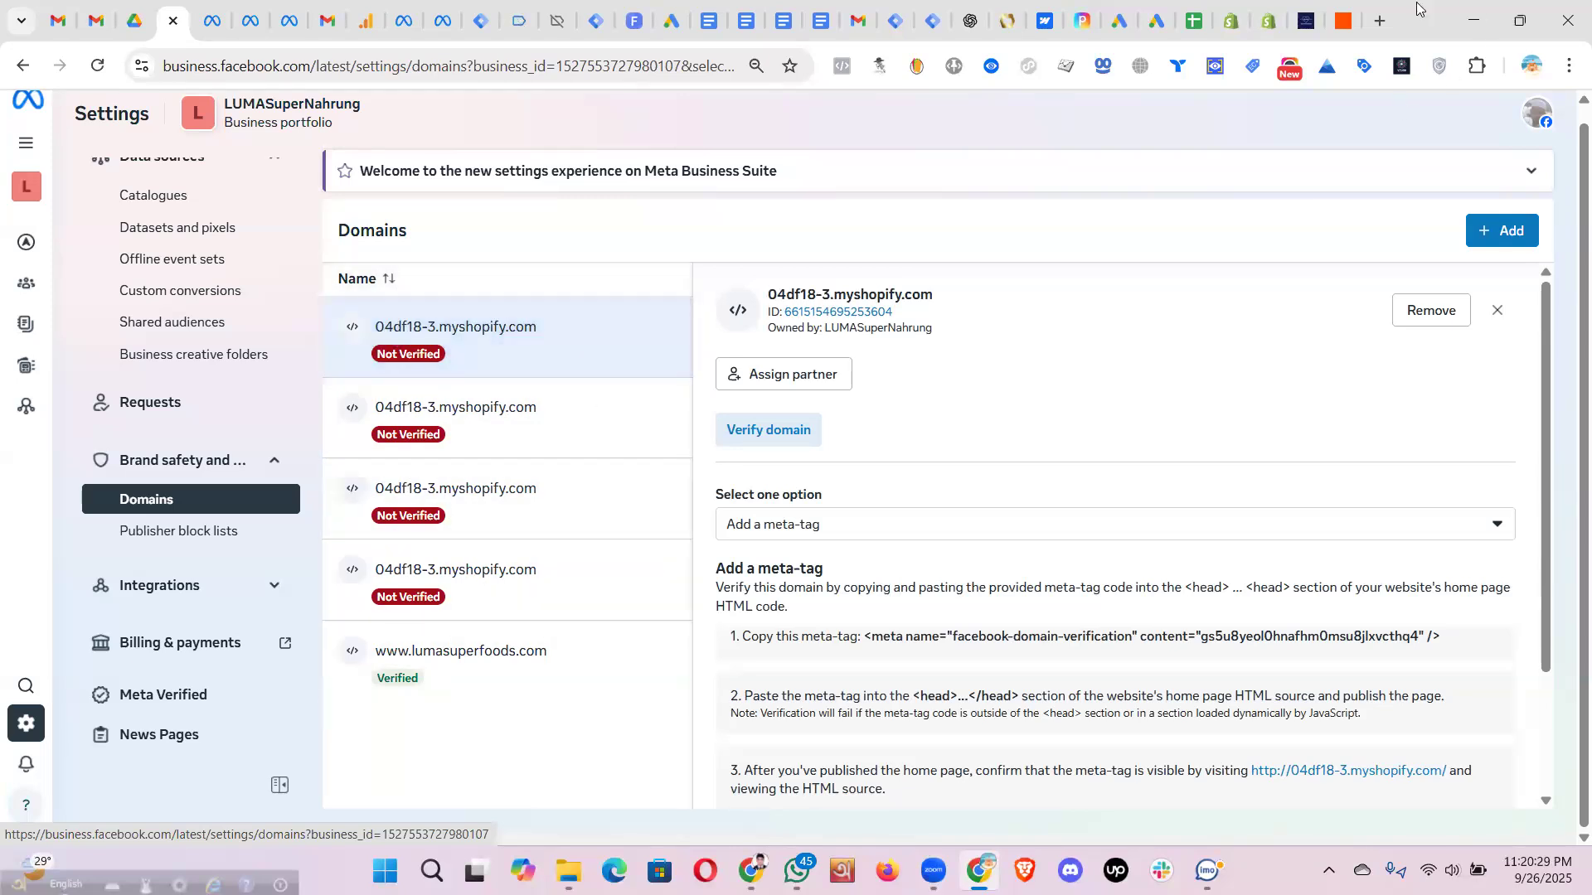
{"action": "left_click", "coordinate": [1305, 24]}
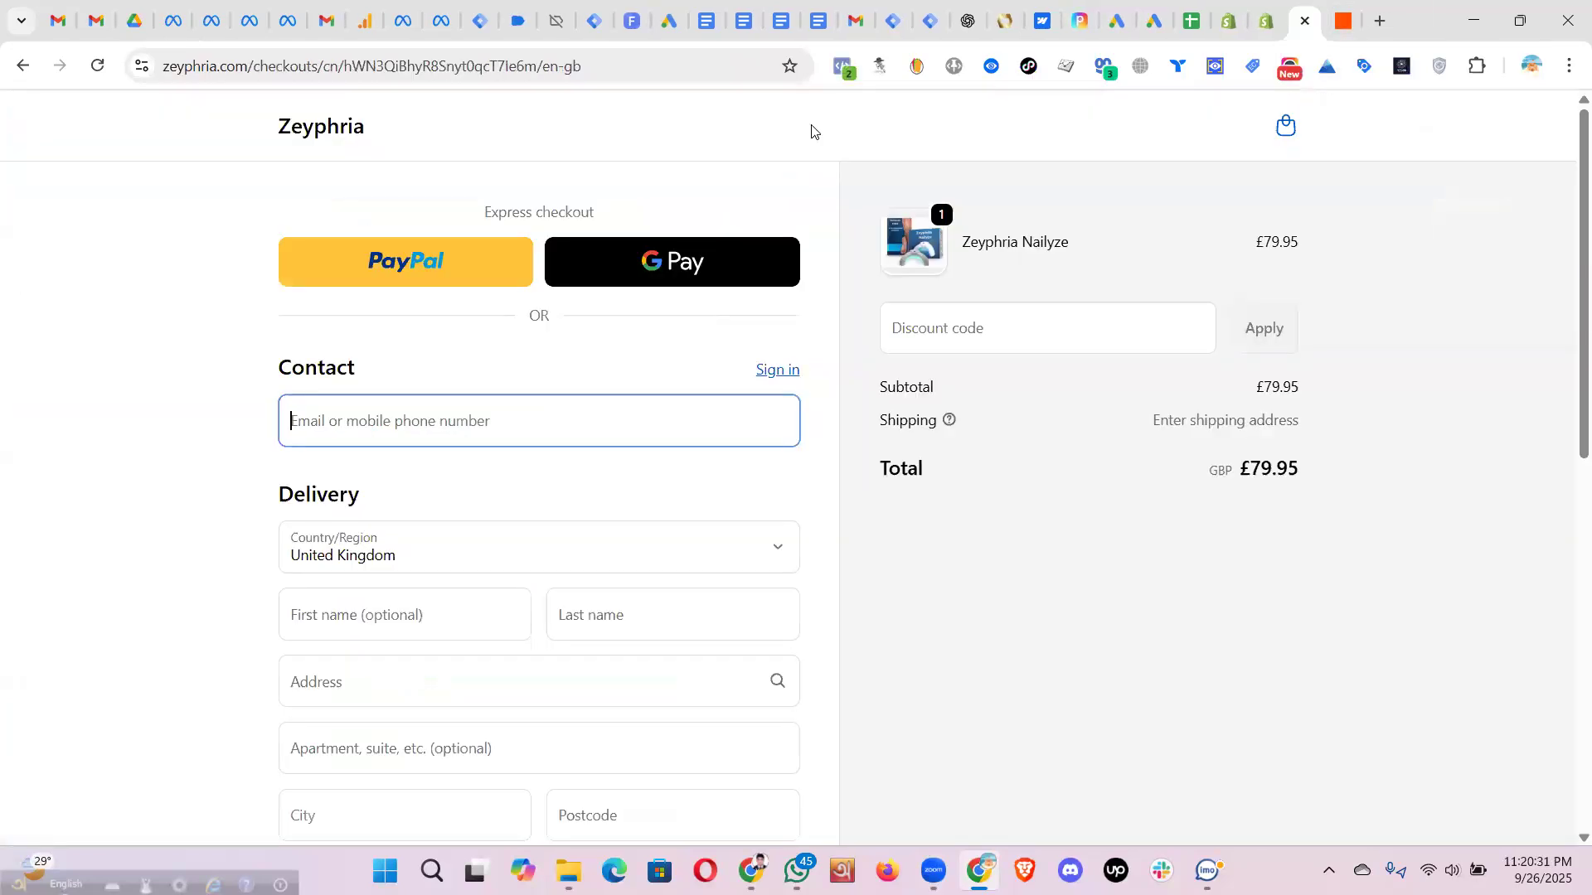
- Open the managed Zenpilo store from the Shopify Partners stores list
{"action": "left_click_drag", "start_coordinate": [164, 66], "coordinate": [249, 68]}
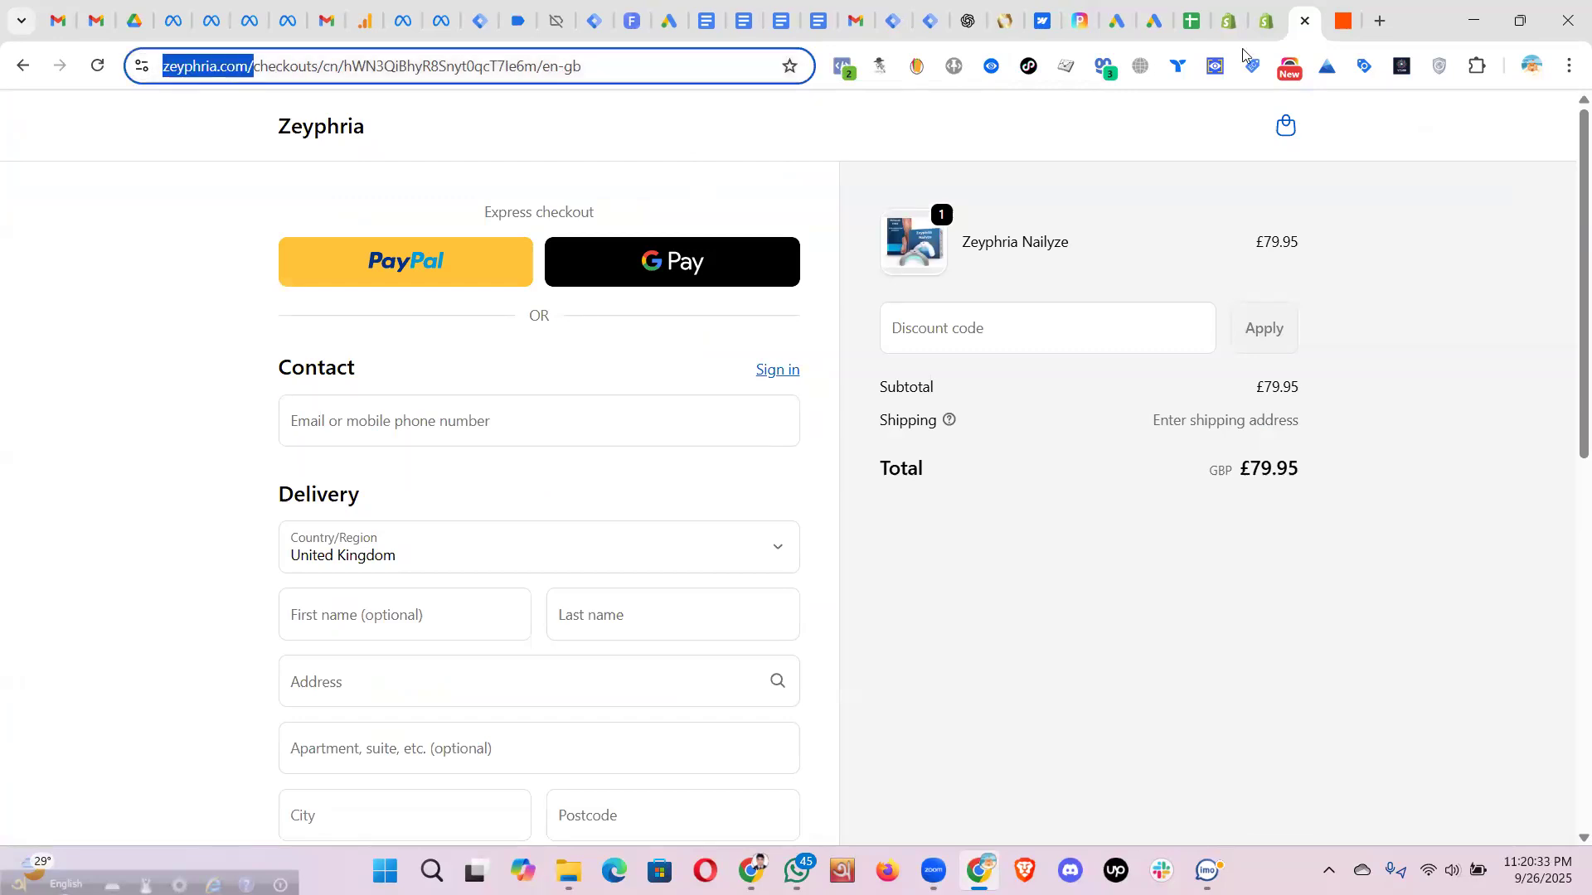
{"action": "left_click", "coordinate": [1231, 25]}
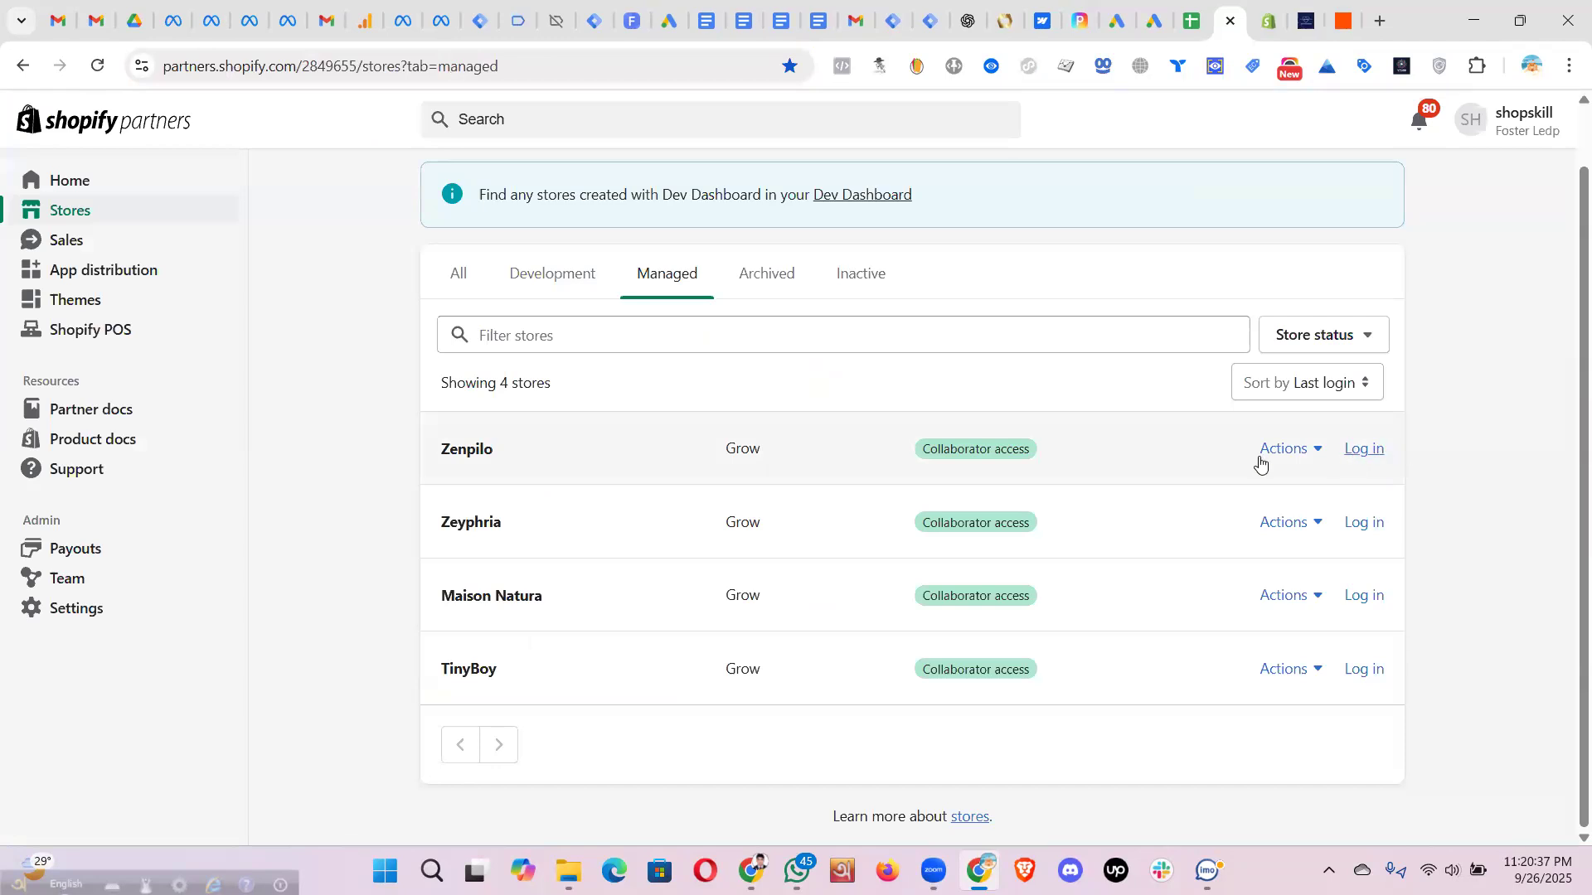
{"action": "double_click", "coordinate": [442, 449]}
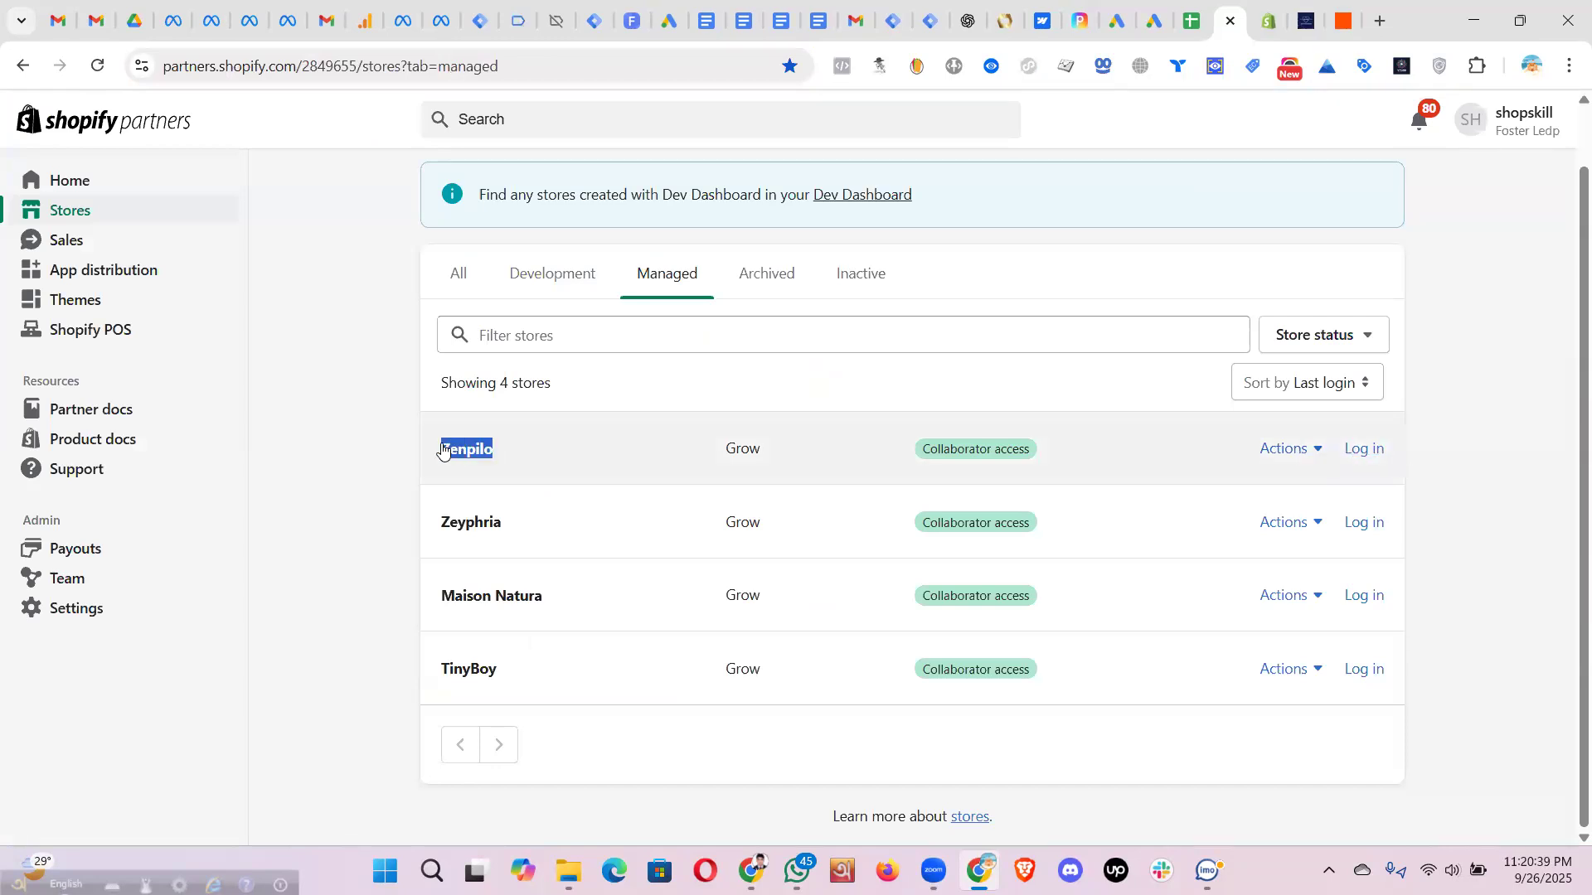
{"action": "left_click", "coordinate": [442, 448]}
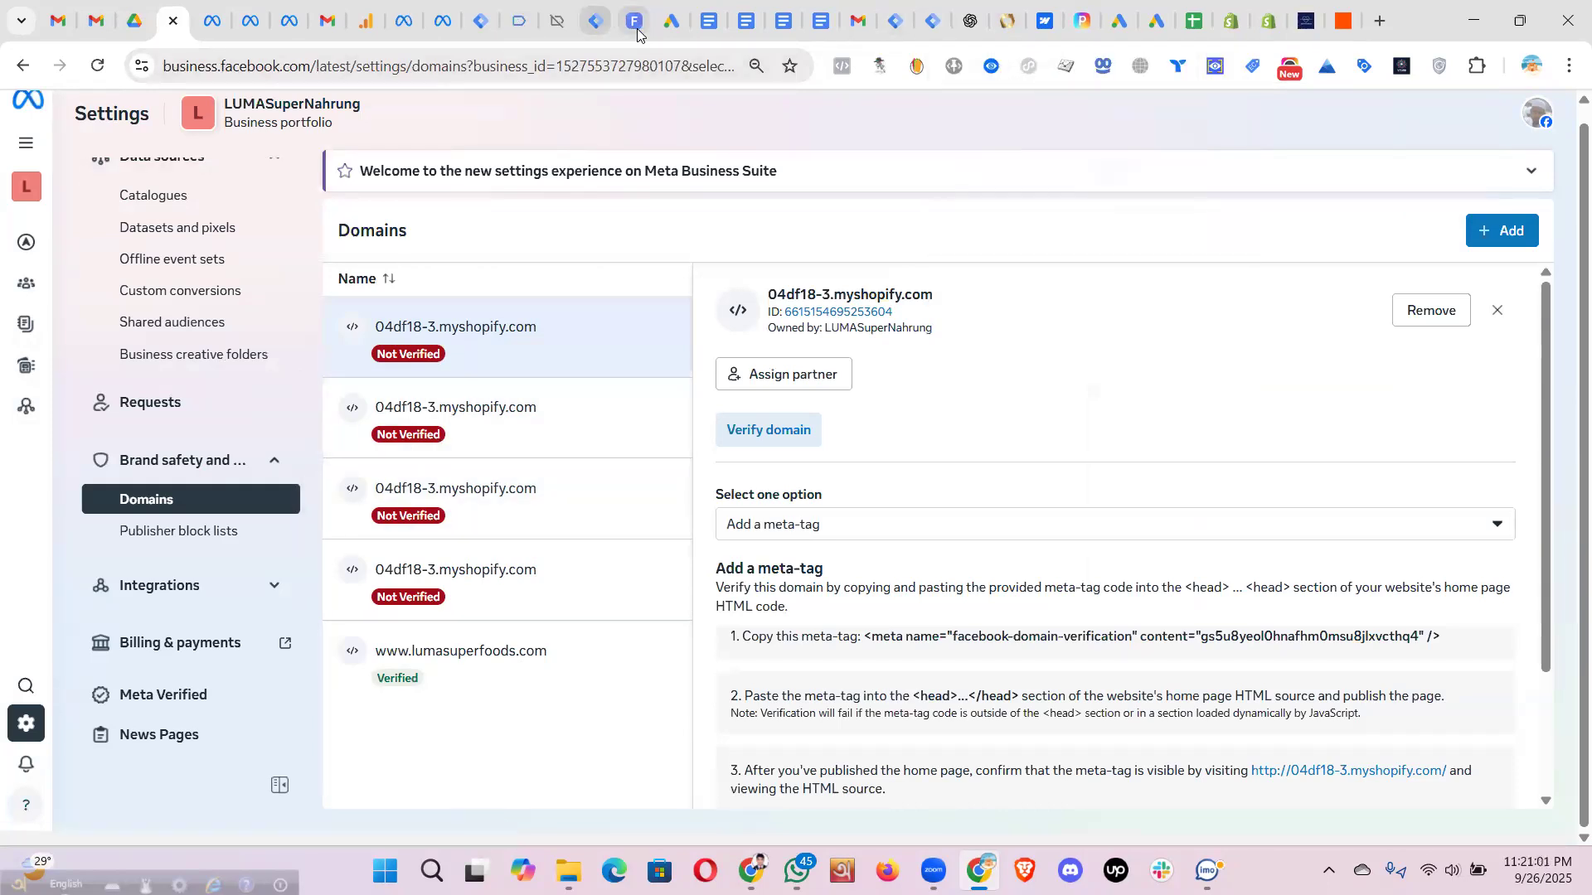
- Run Meta Pixel Helper twice on the Zeyphria checkout page, finding no pixel on zeyphria.com
{"action": "left_click", "coordinate": [1302, 21]}
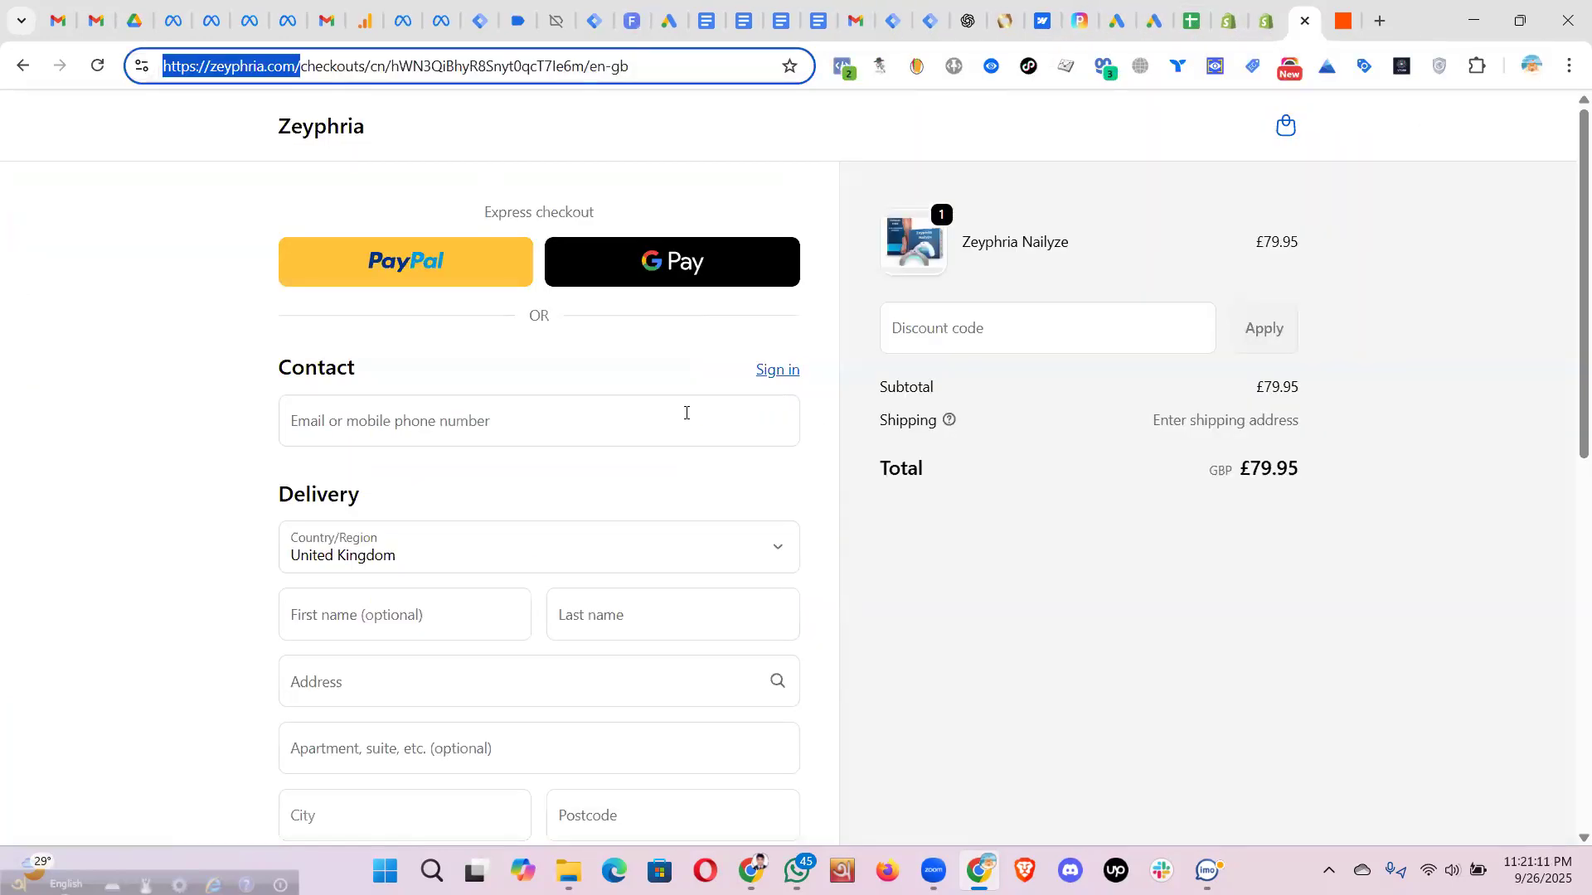
{"action": "scroll", "coordinate": [498, 290], "scroll_direction": "down", "scroll_amount": 1}
{"action": "left_click", "coordinate": [352, 311]}
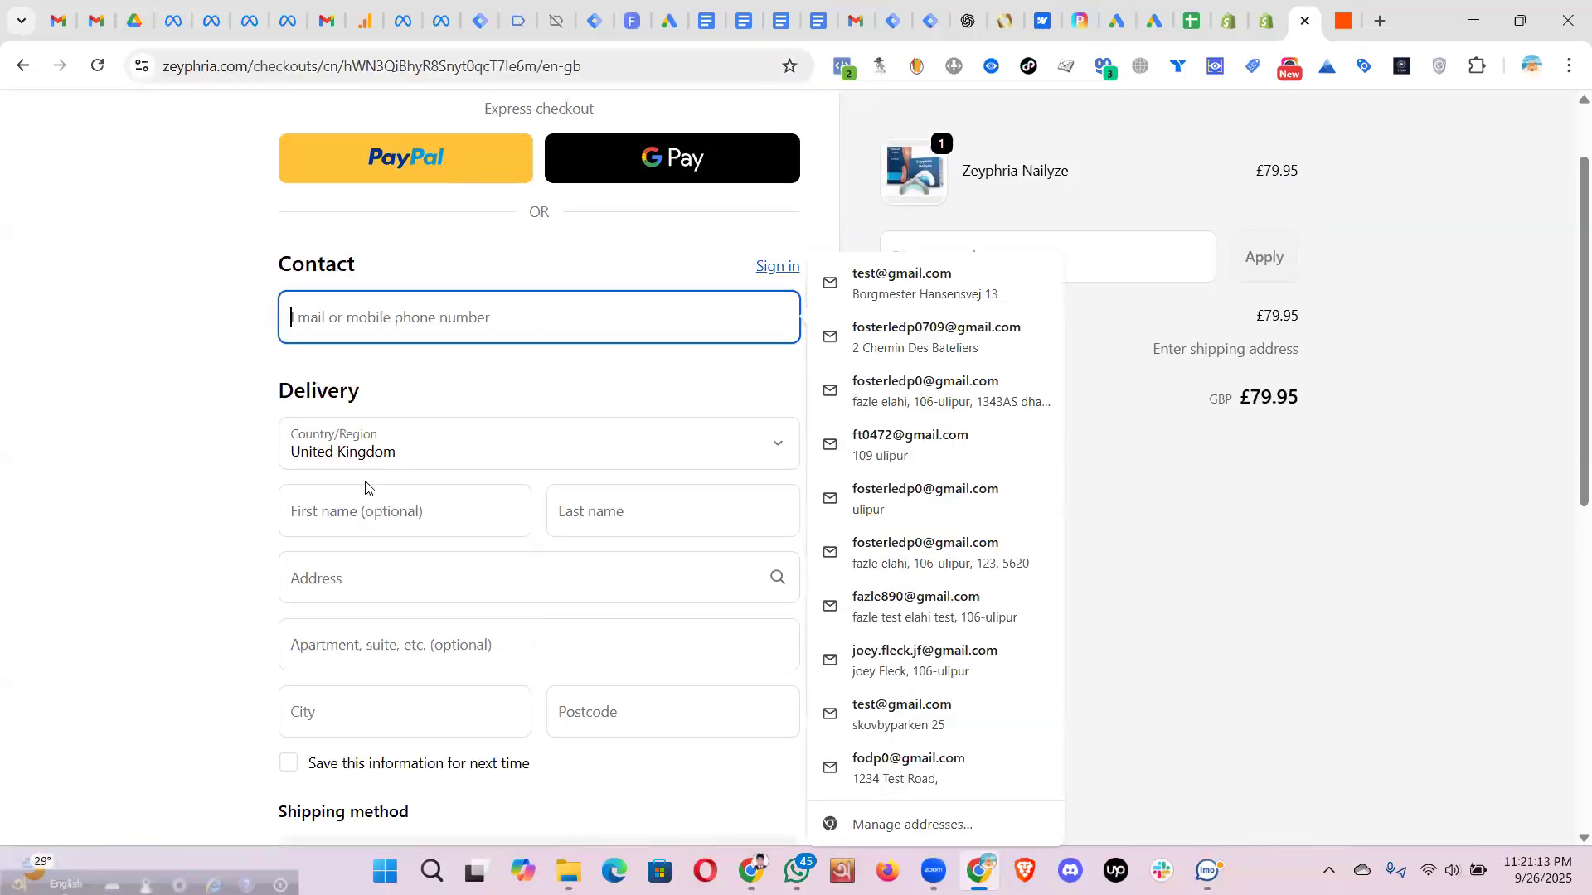
{"action": "left_click", "coordinate": [1376, 550]}
{"action": "left_click", "coordinate": [842, 66]}
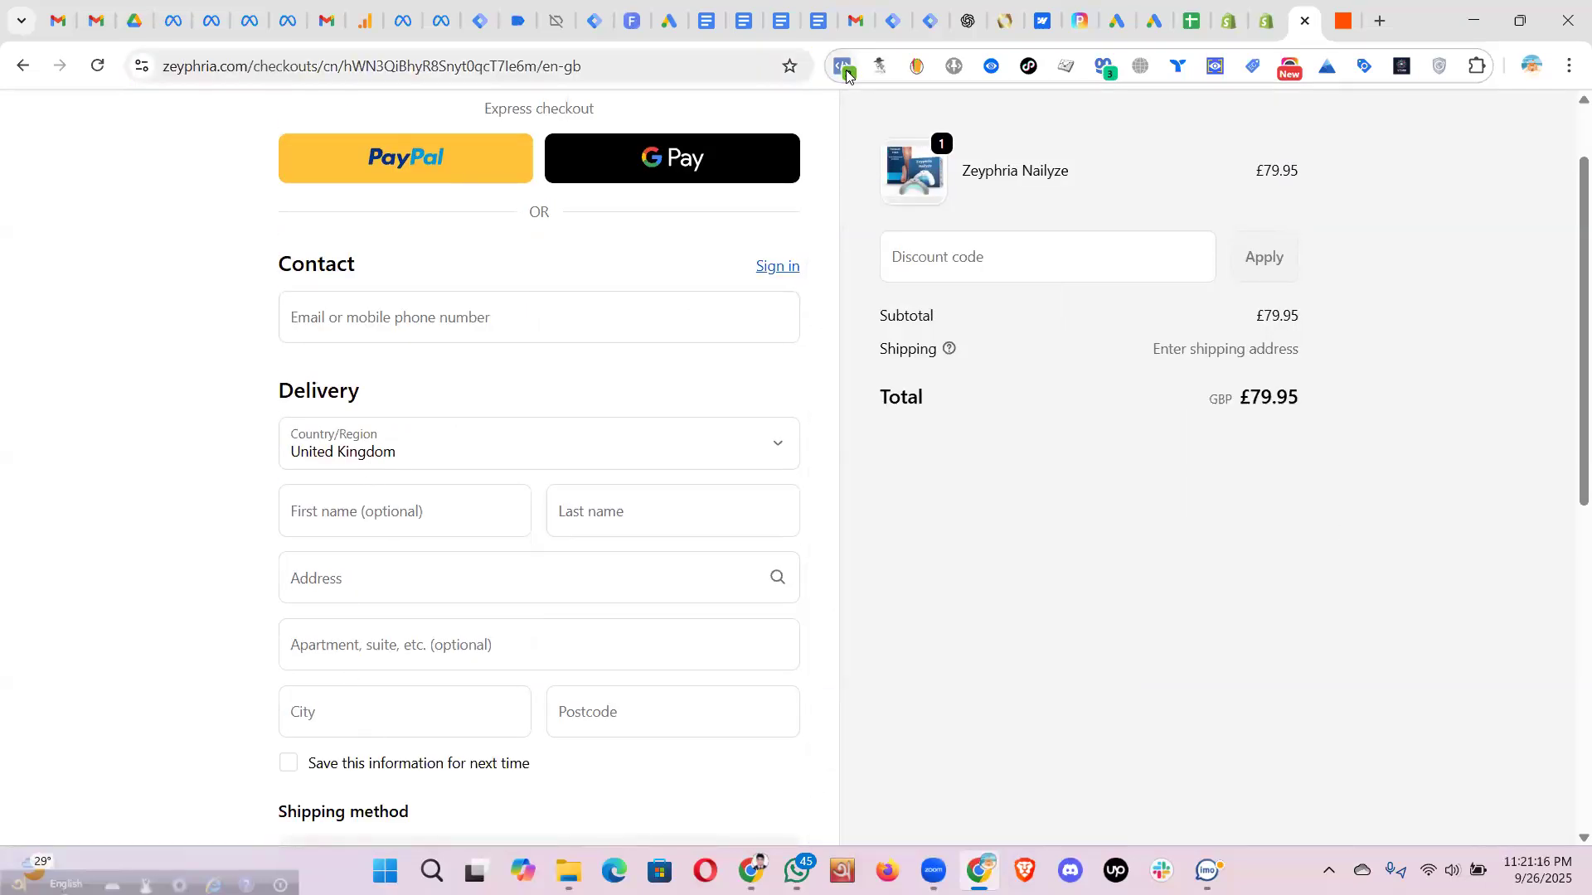
{"action": "left_click", "coordinate": [1046, 130]}
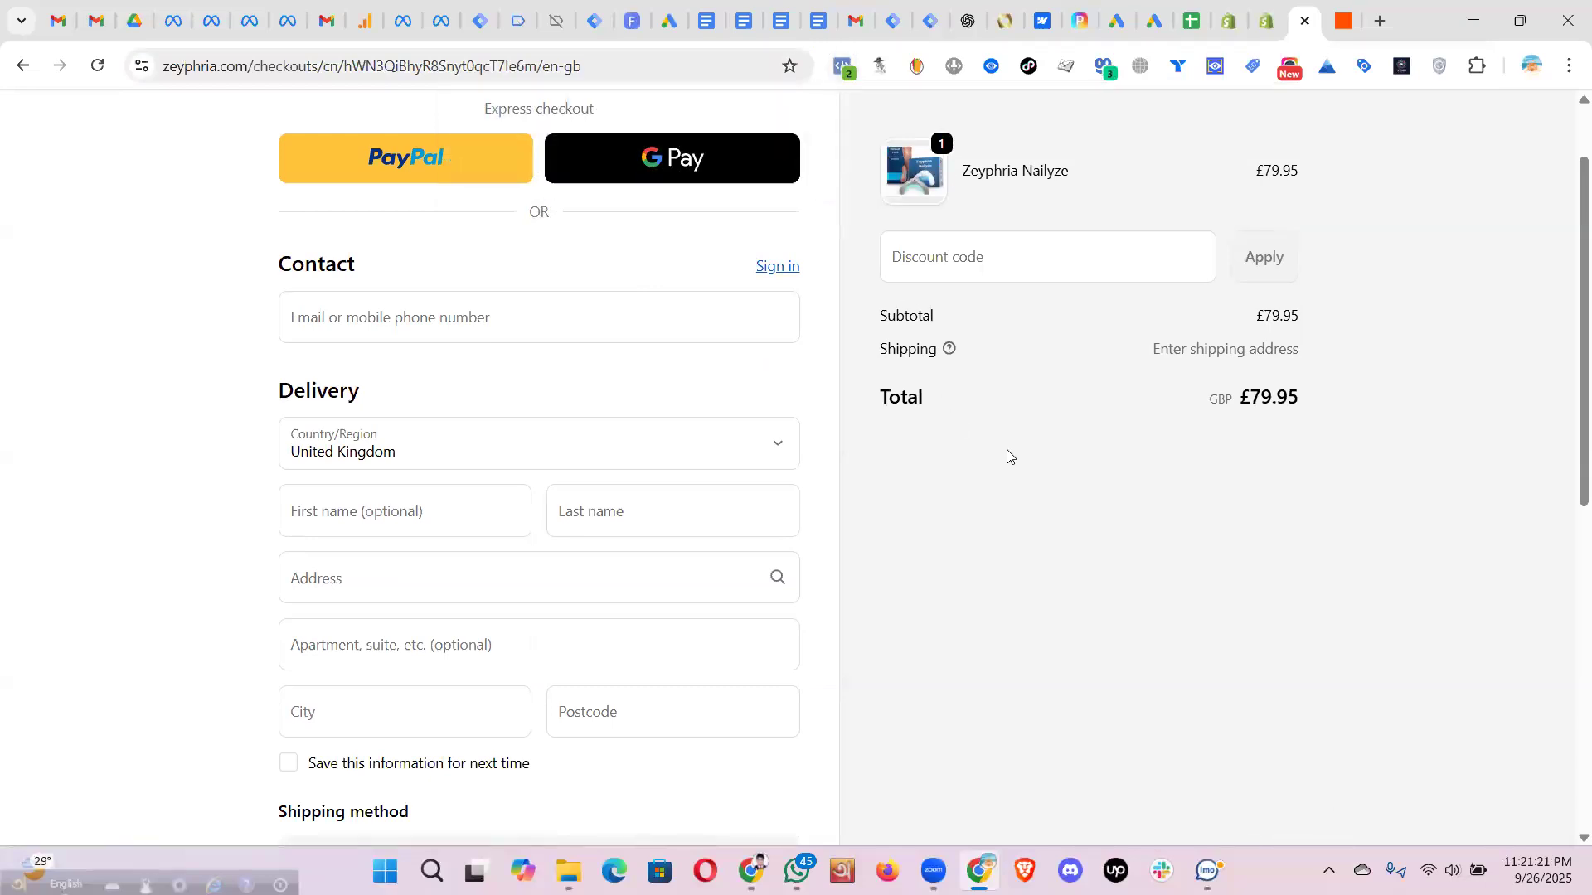
{"action": "scroll", "coordinate": [1008, 455], "scroll_direction": "up", "scroll_amount": 2}
{"action": "left_click", "coordinate": [842, 67]}
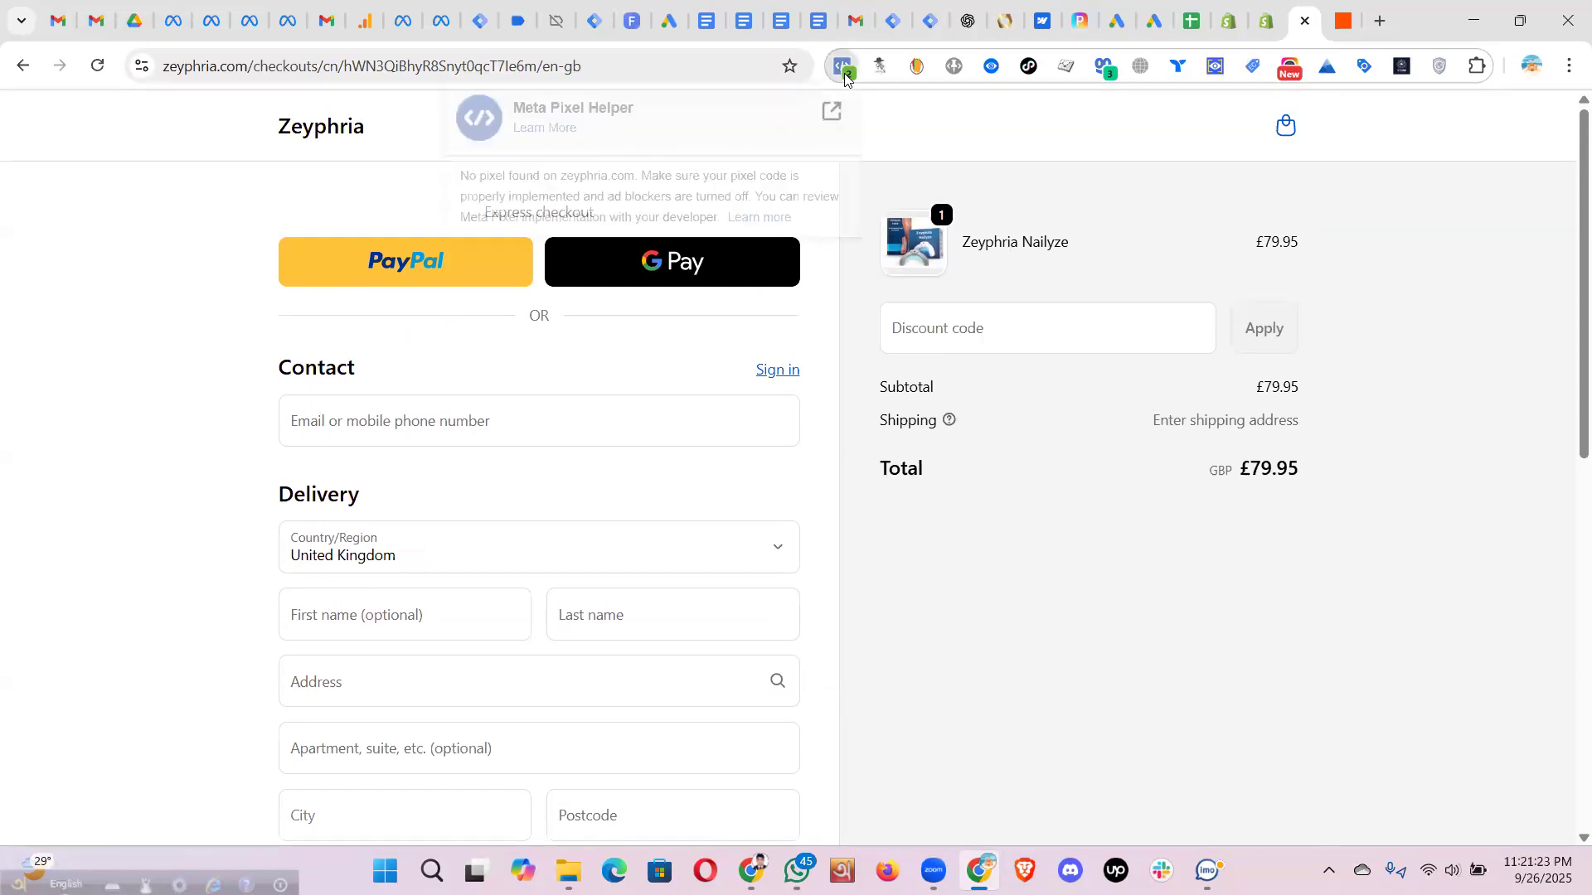
{"action": "left_click", "coordinate": [1018, 145]}
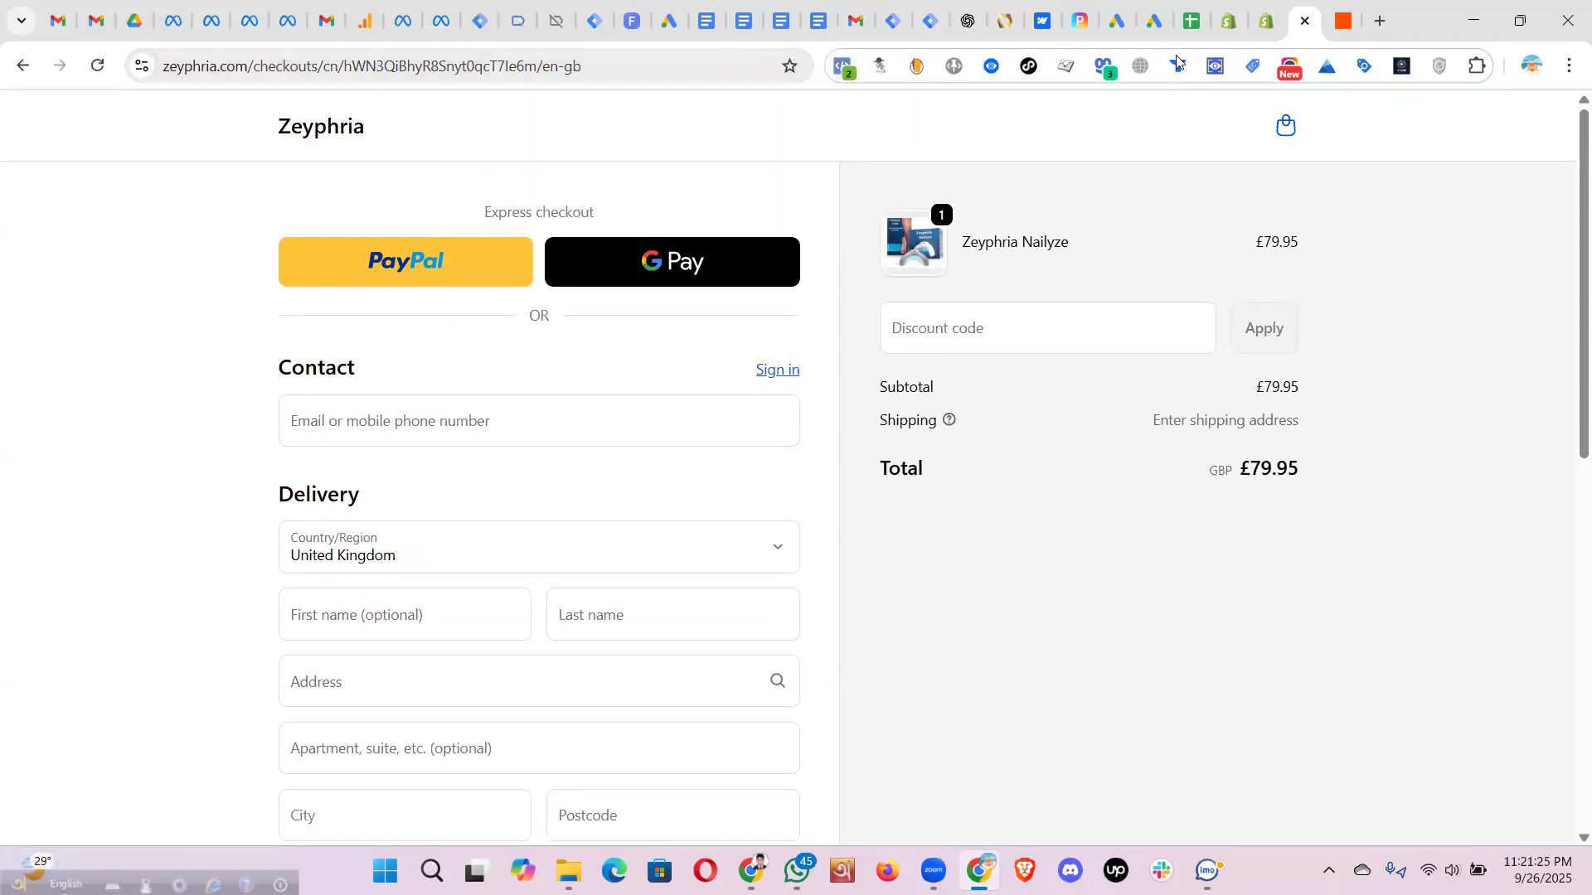
- Go to the Zeyphria admin's Products list and start a new blank product
{"action": "left_click", "coordinate": [1264, 27]}
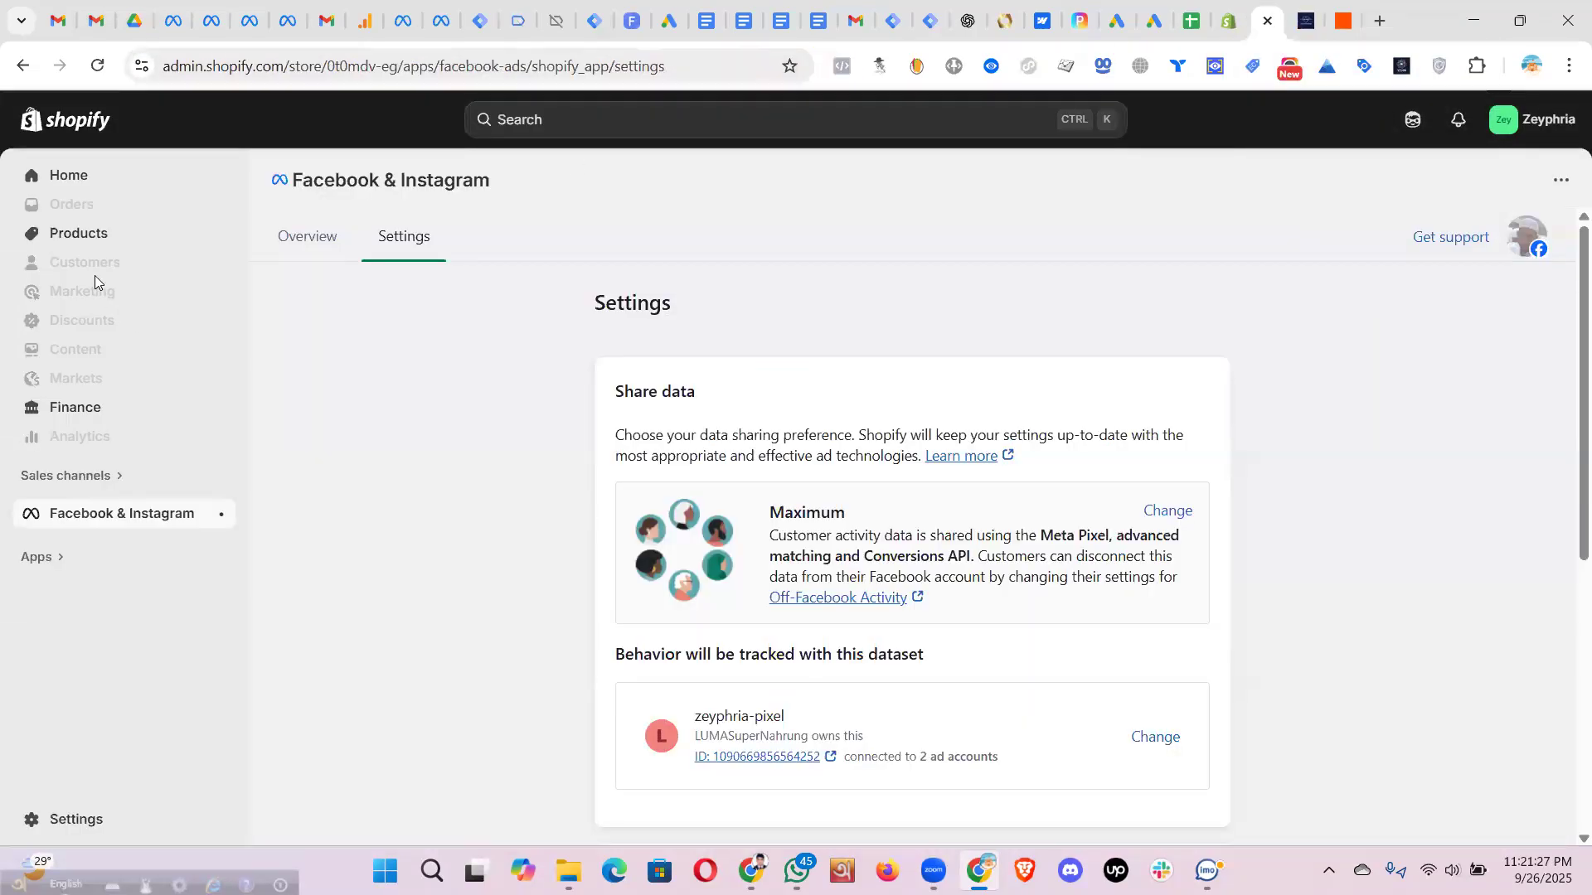
{"action": "left_click", "coordinate": [82, 237]}
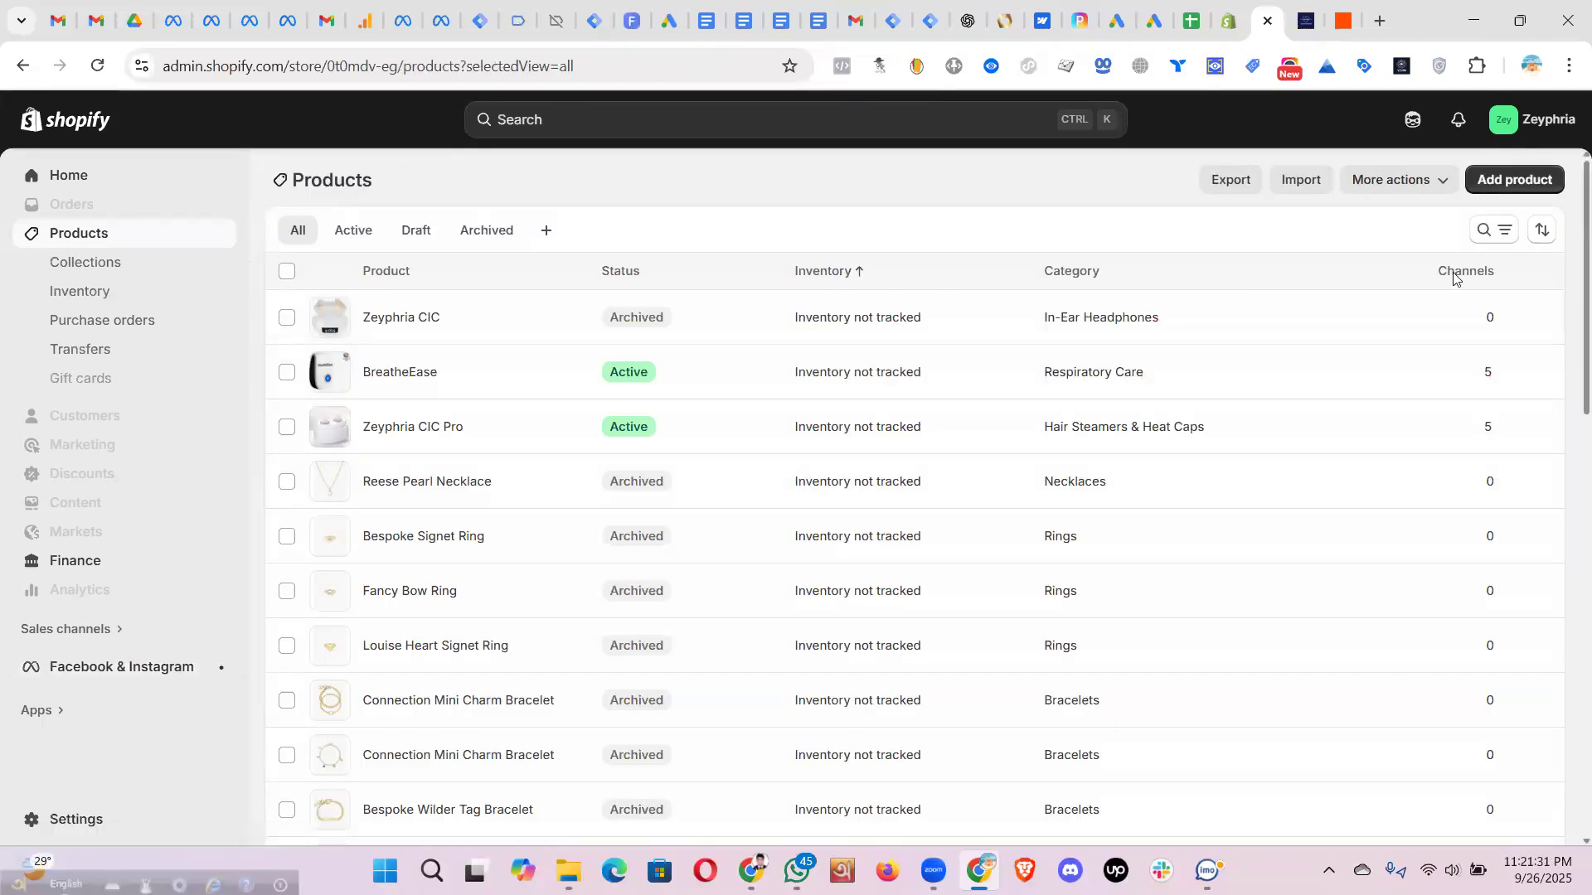
{"action": "left_click", "coordinate": [1512, 180]}
{"action": "scroll", "coordinate": [902, 511], "scroll_direction": "down", "scroll_amount": 15}
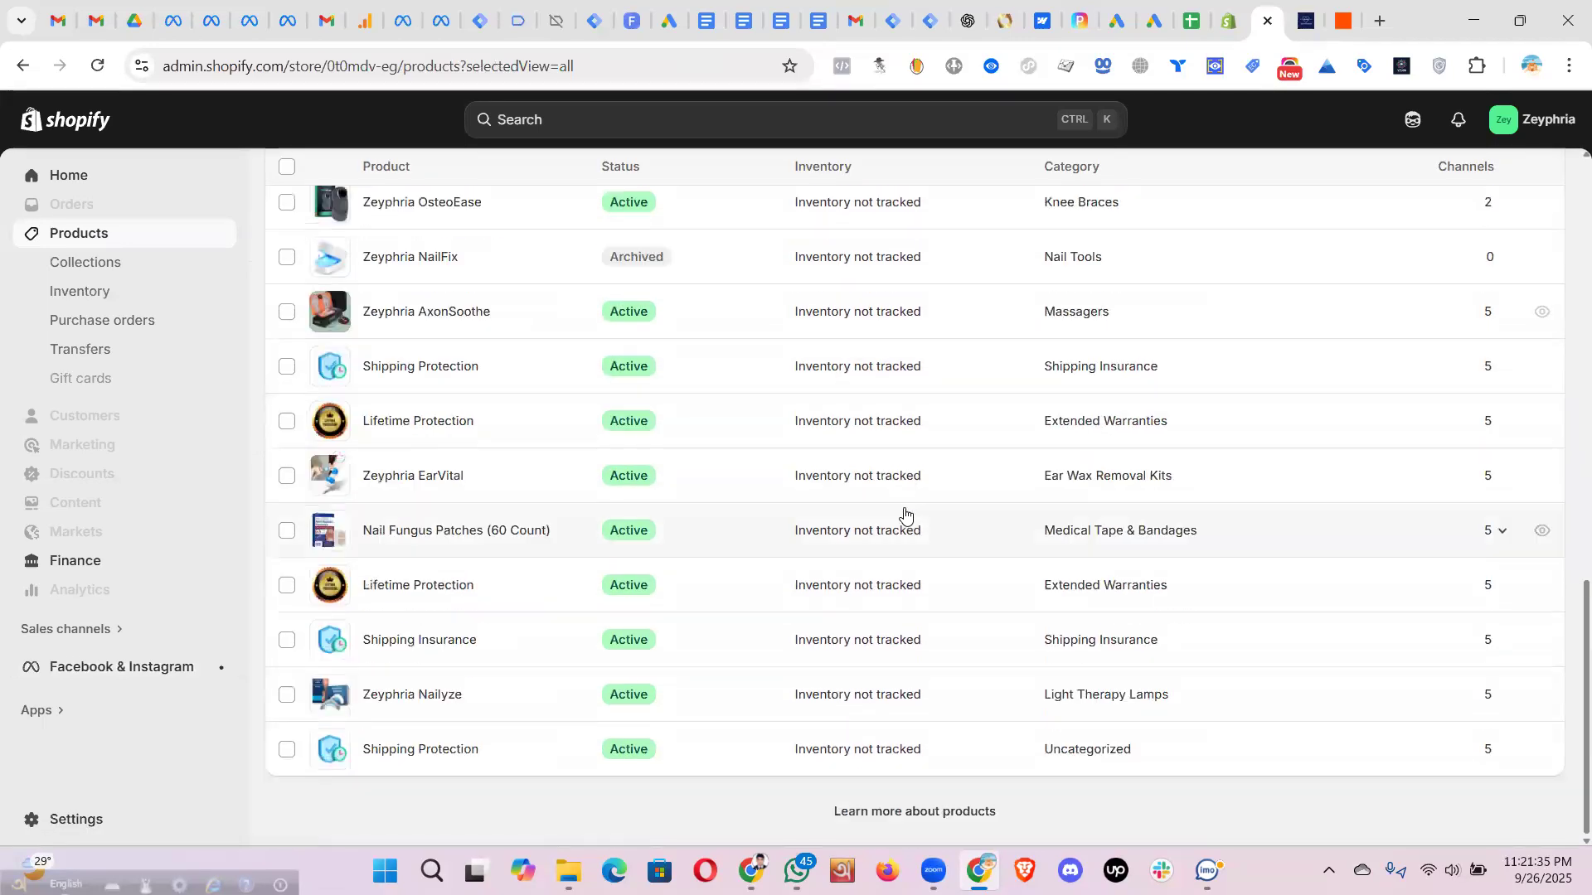
{"action": "scroll", "coordinate": [920, 492], "scroll_direction": "up", "scroll_amount": 15}
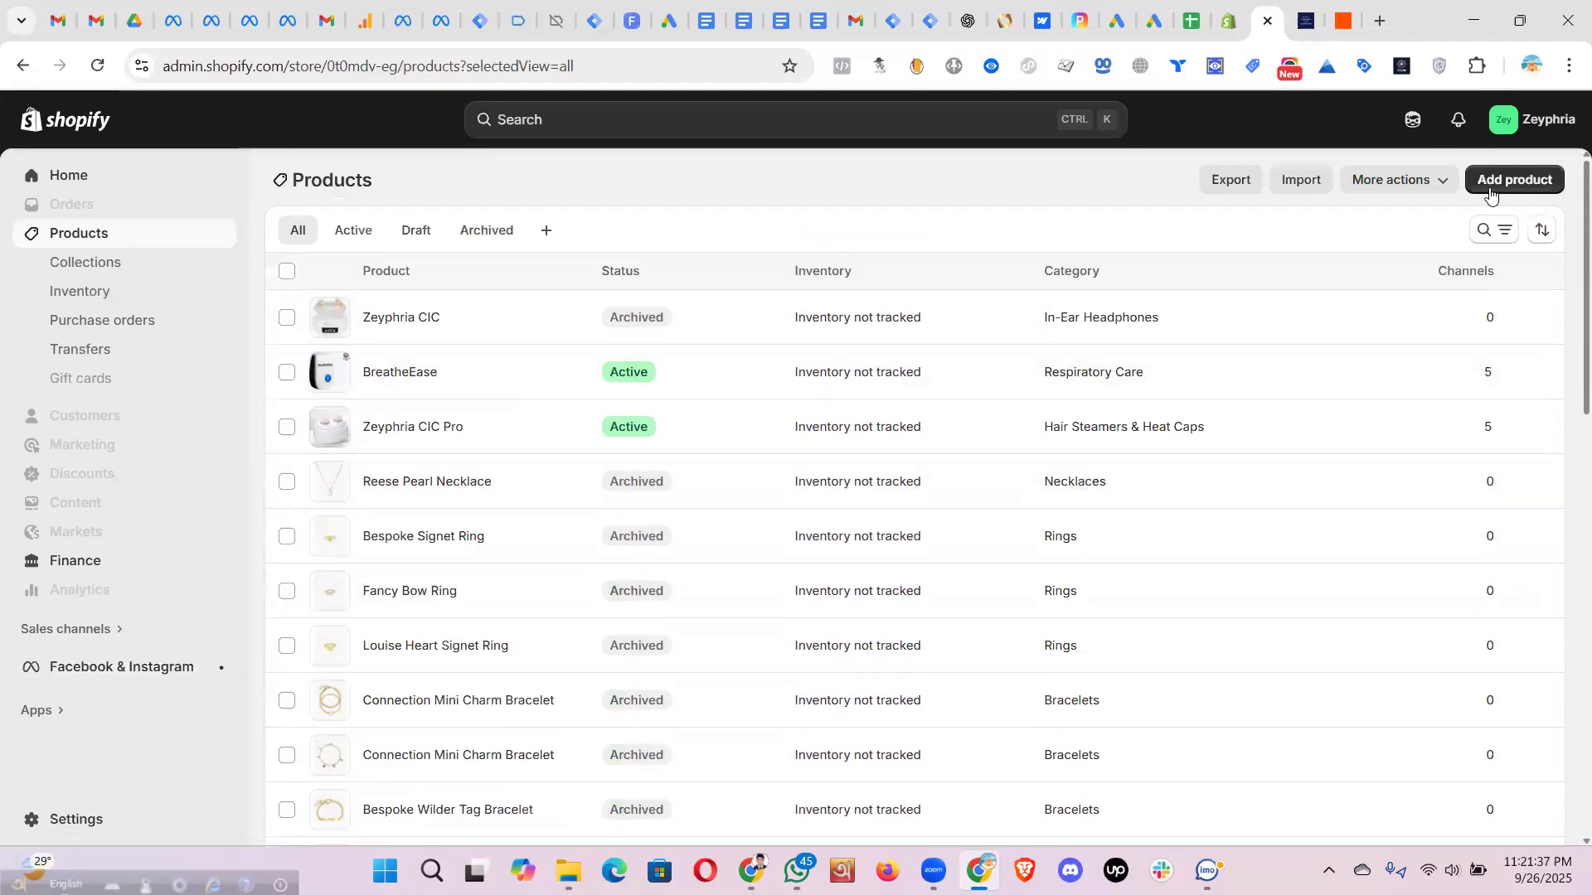
{"action": "left_click", "coordinate": [1493, 190]}
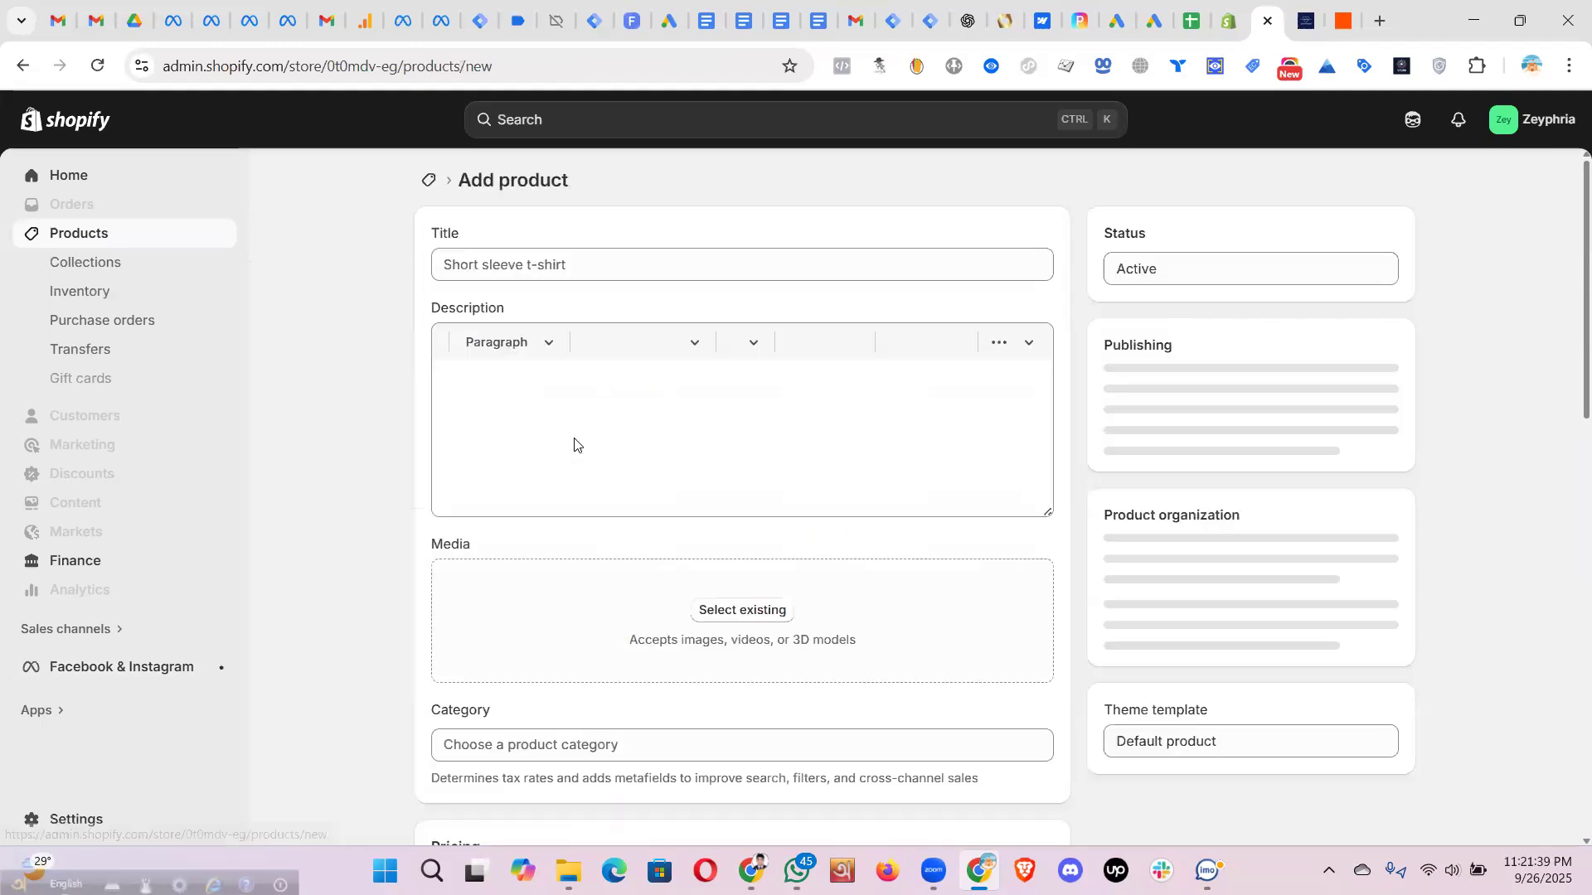
- Title the new product 'test-product' and reuse that title as its description
{"action": "left_click", "coordinate": [508, 270]}
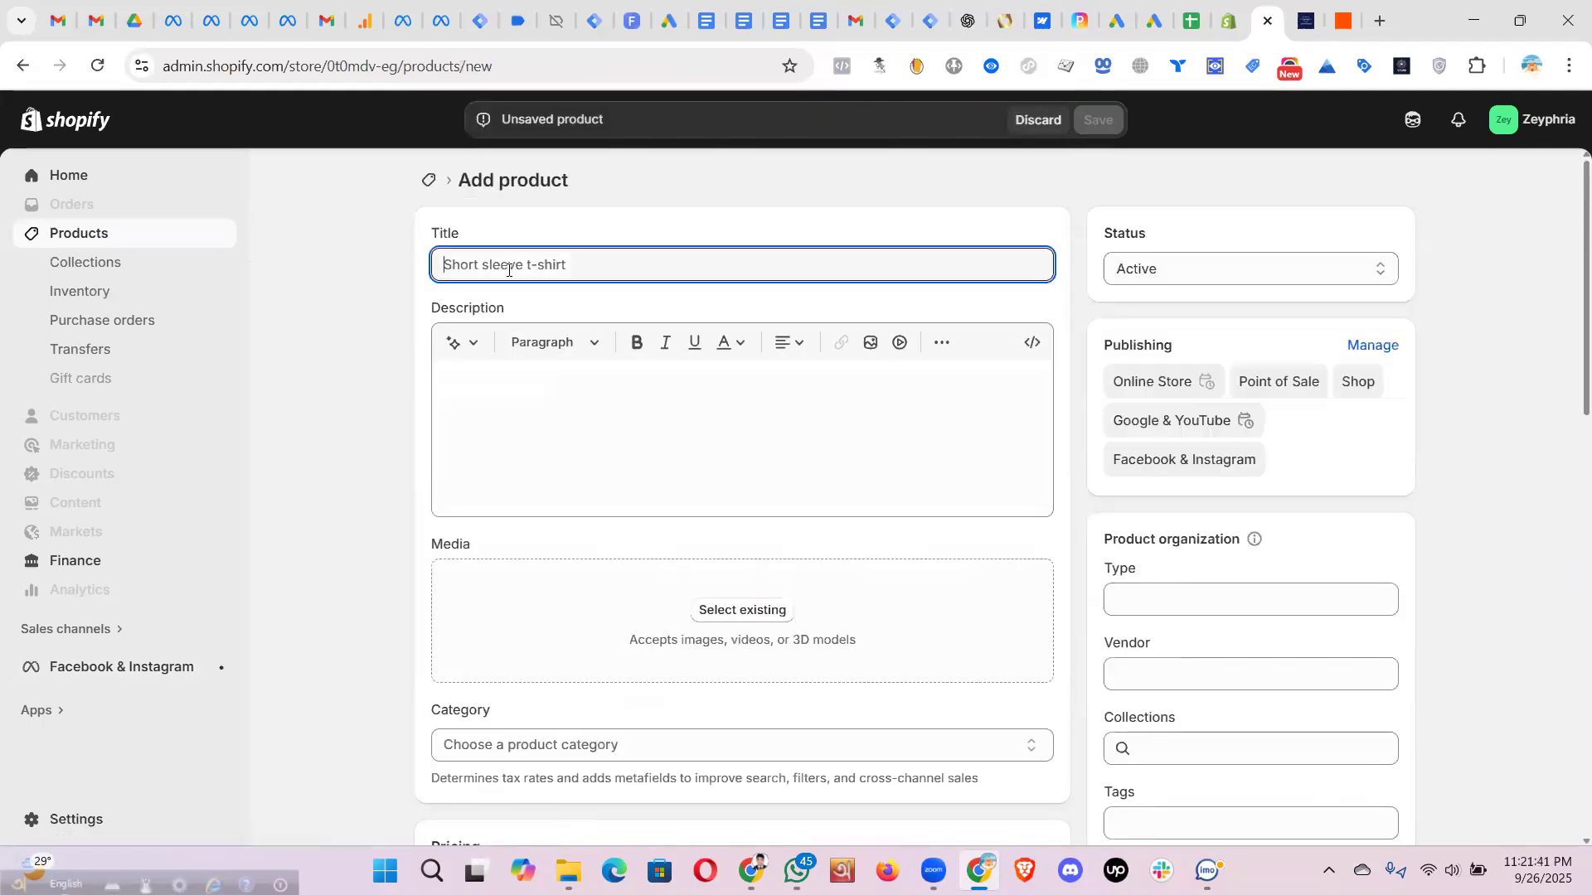
{"action": "type", "text": "test-product"}
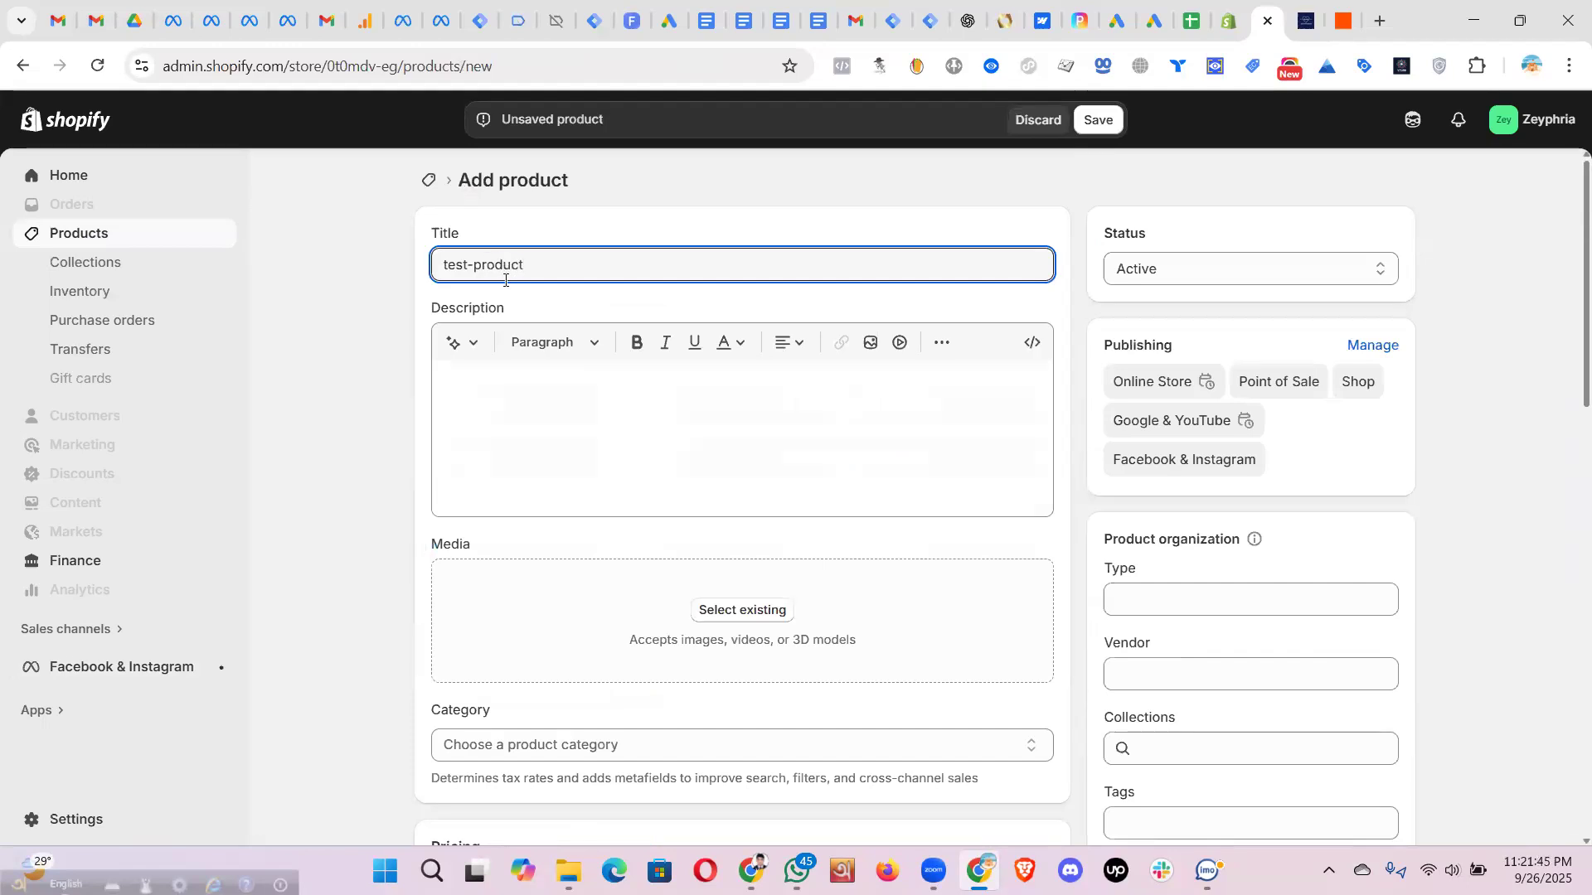
{"action": "triple_click", "coordinate": [458, 262]}
{"action": "key", "text": "ctrl+c"}
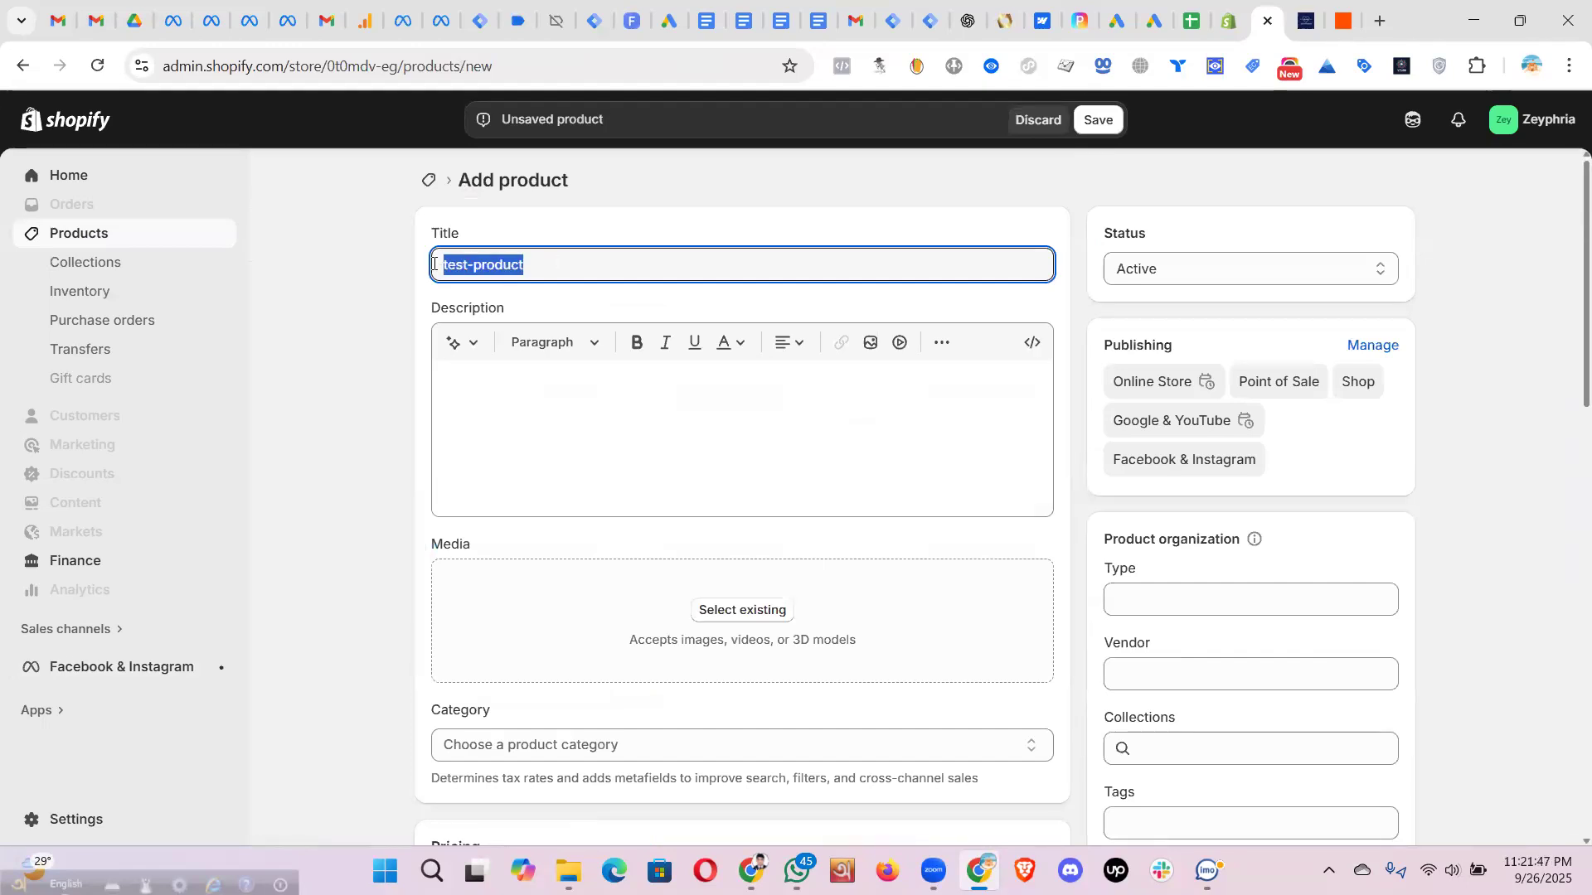
{"action": "left_click", "coordinate": [505, 428]}
{"action": "key", "text": "ctrl+v"}
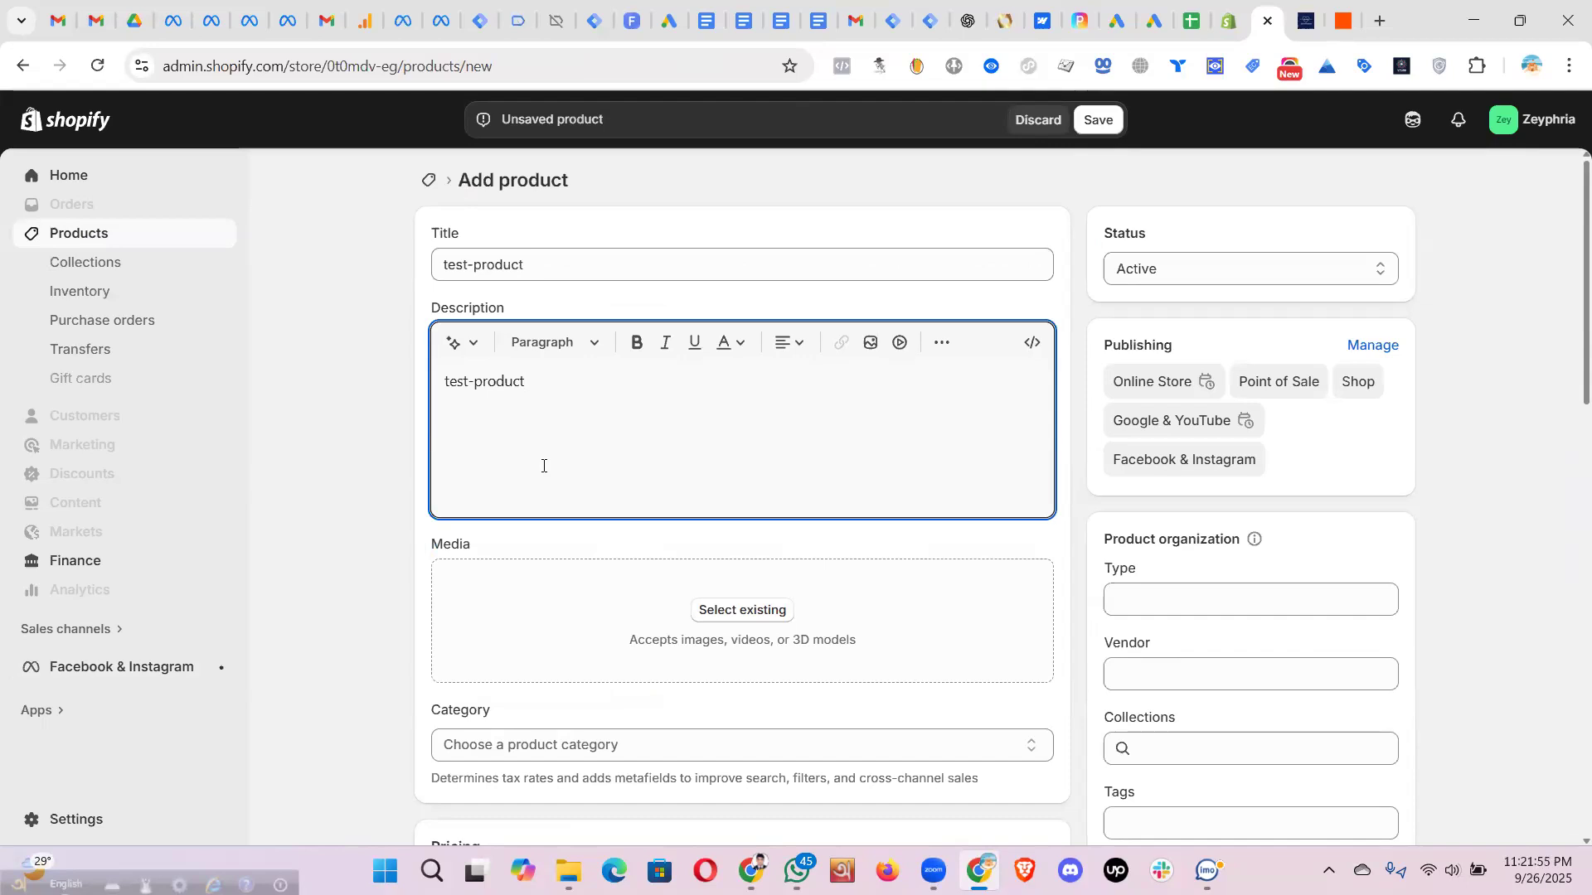
- Turn off tax charging for the product and set its stock quantity to 2
{"action": "scroll", "coordinate": [655, 481], "scroll_direction": "down", "scroll_amount": 3}
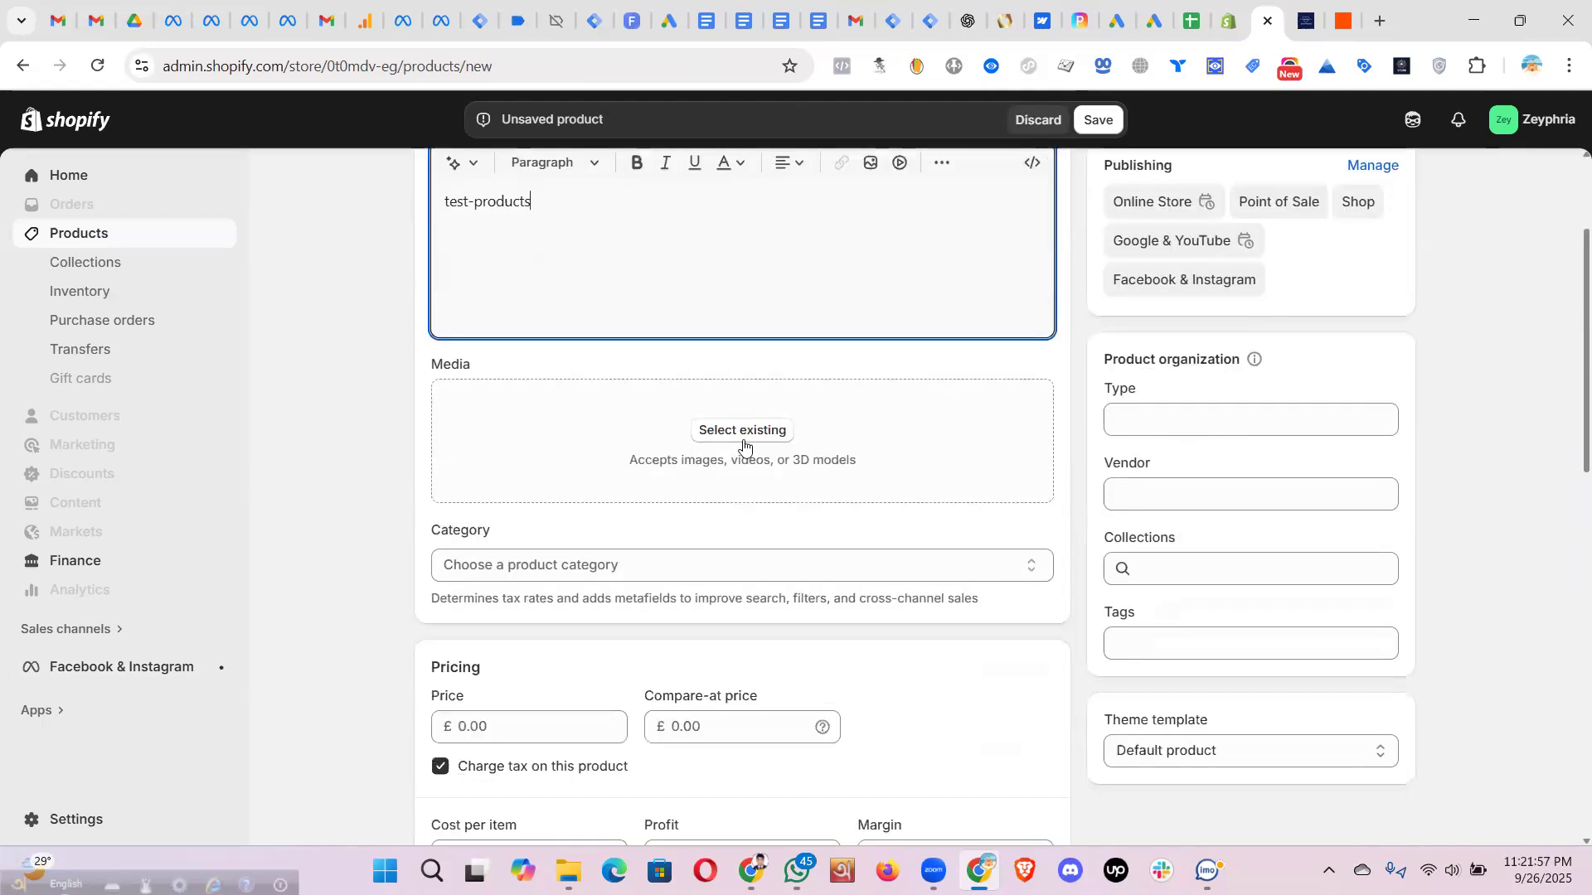
{"action": "scroll", "coordinate": [703, 459], "scroll_direction": "down", "scroll_amount": 3}
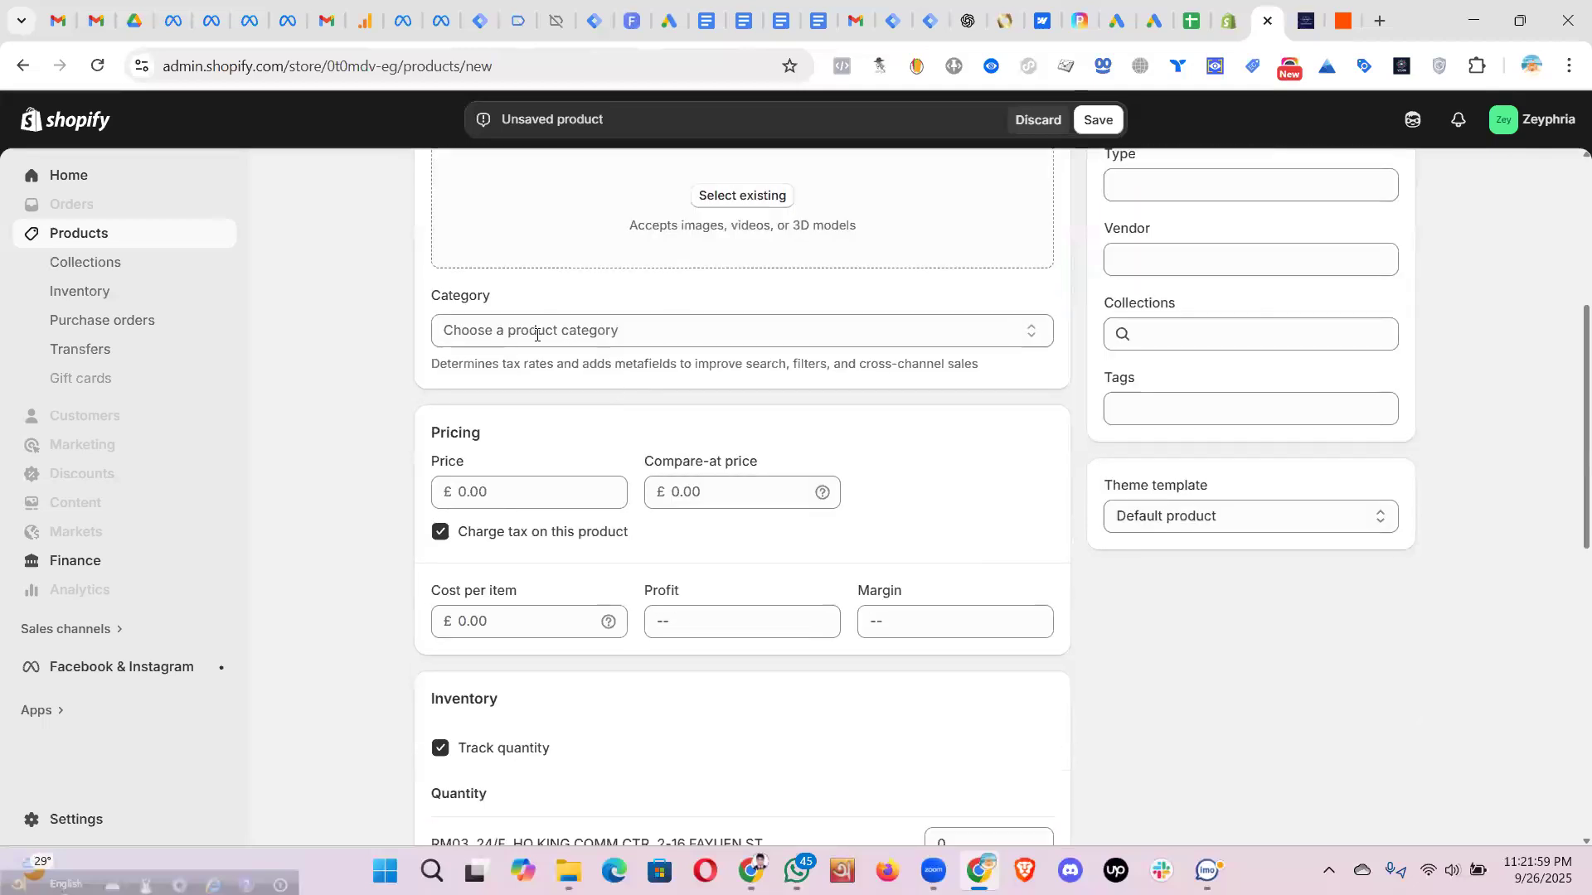
{"action": "left_click", "coordinate": [439, 533]}
{"action": "scroll", "coordinate": [645, 523], "scroll_direction": "down", "scroll_amount": 4}
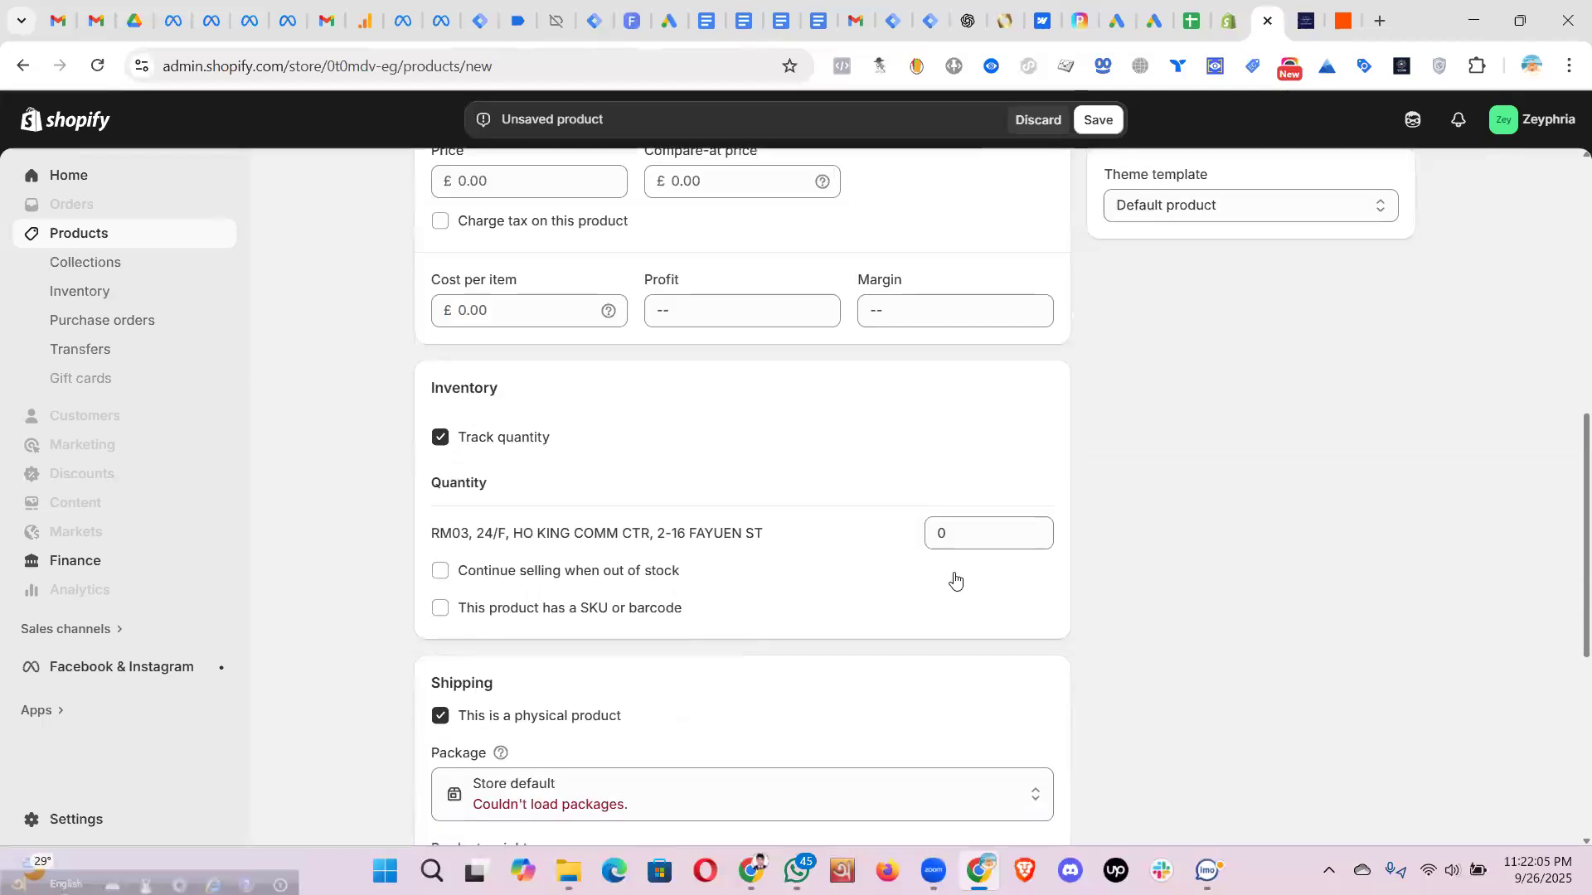
{"action": "left_click", "coordinate": [949, 536]}
{"action": "type", "text": "2"}
{"action": "left_click", "coordinate": [886, 449]}
- Mark test-product as non-physical, save it, and view it on the live store
{"action": "scroll", "coordinate": [704, 472], "scroll_direction": "down", "scroll_amount": 4}
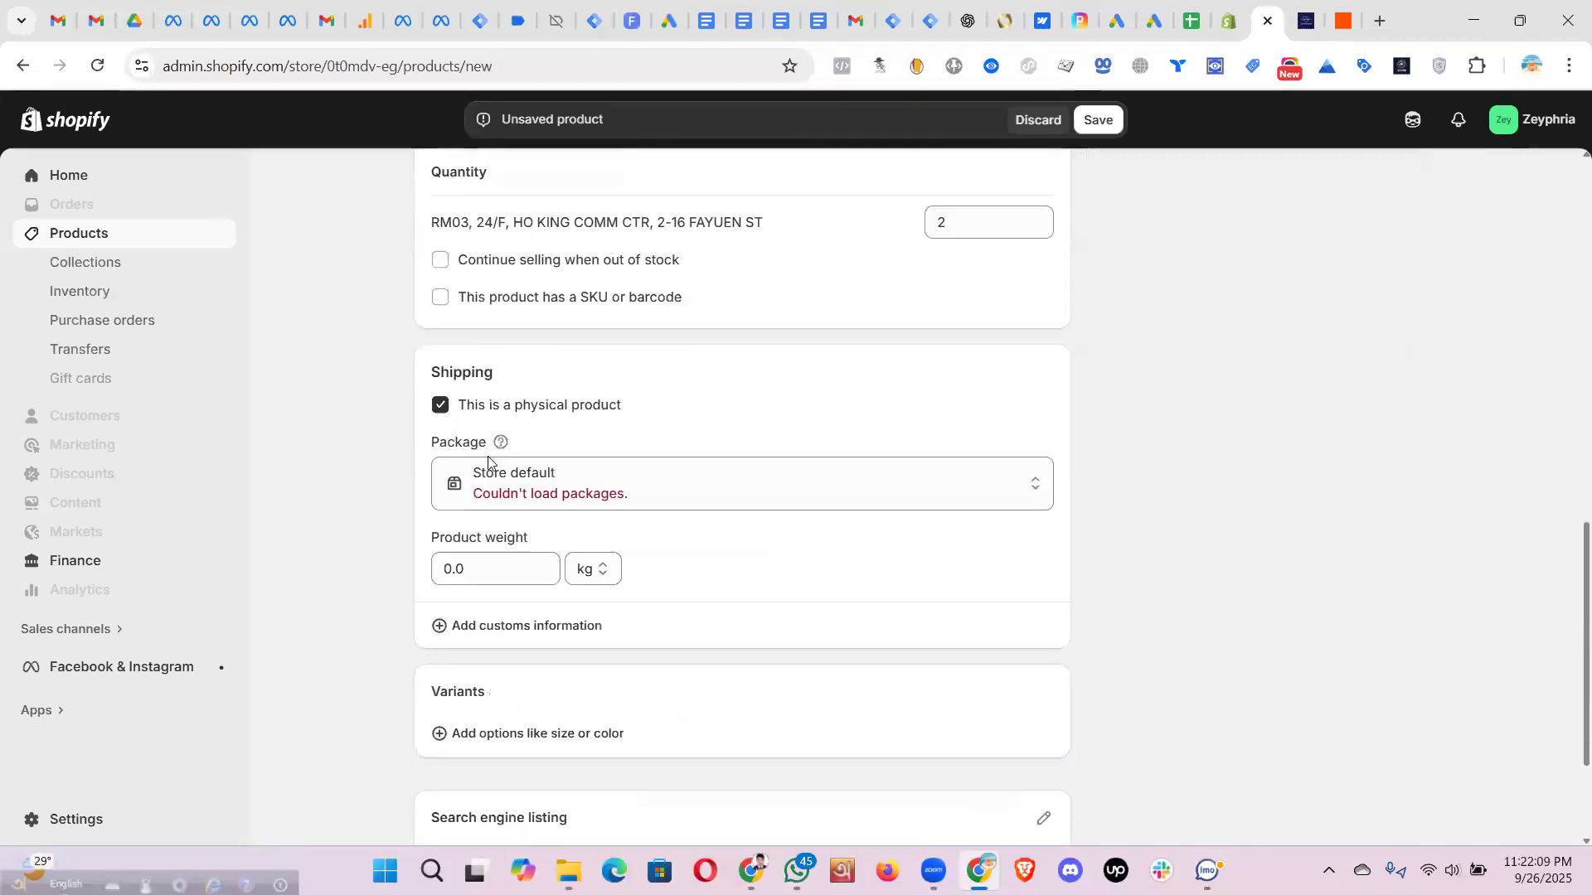
{"action": "left_click", "coordinate": [439, 406]}
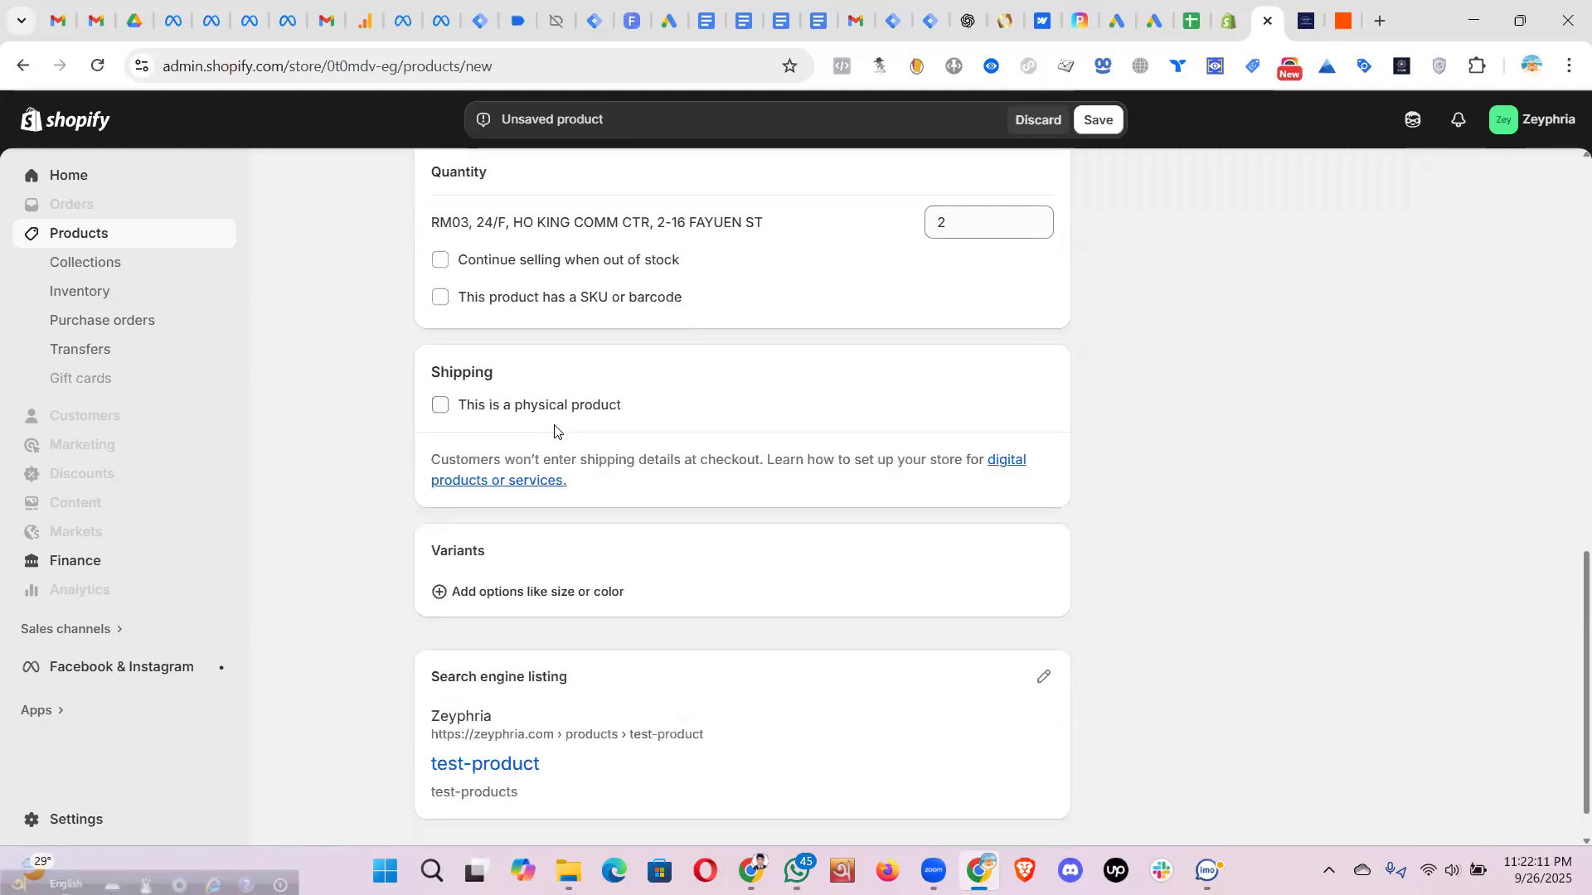
{"action": "scroll", "coordinate": [398, 597], "scroll_direction": "down", "scroll_amount": 1}
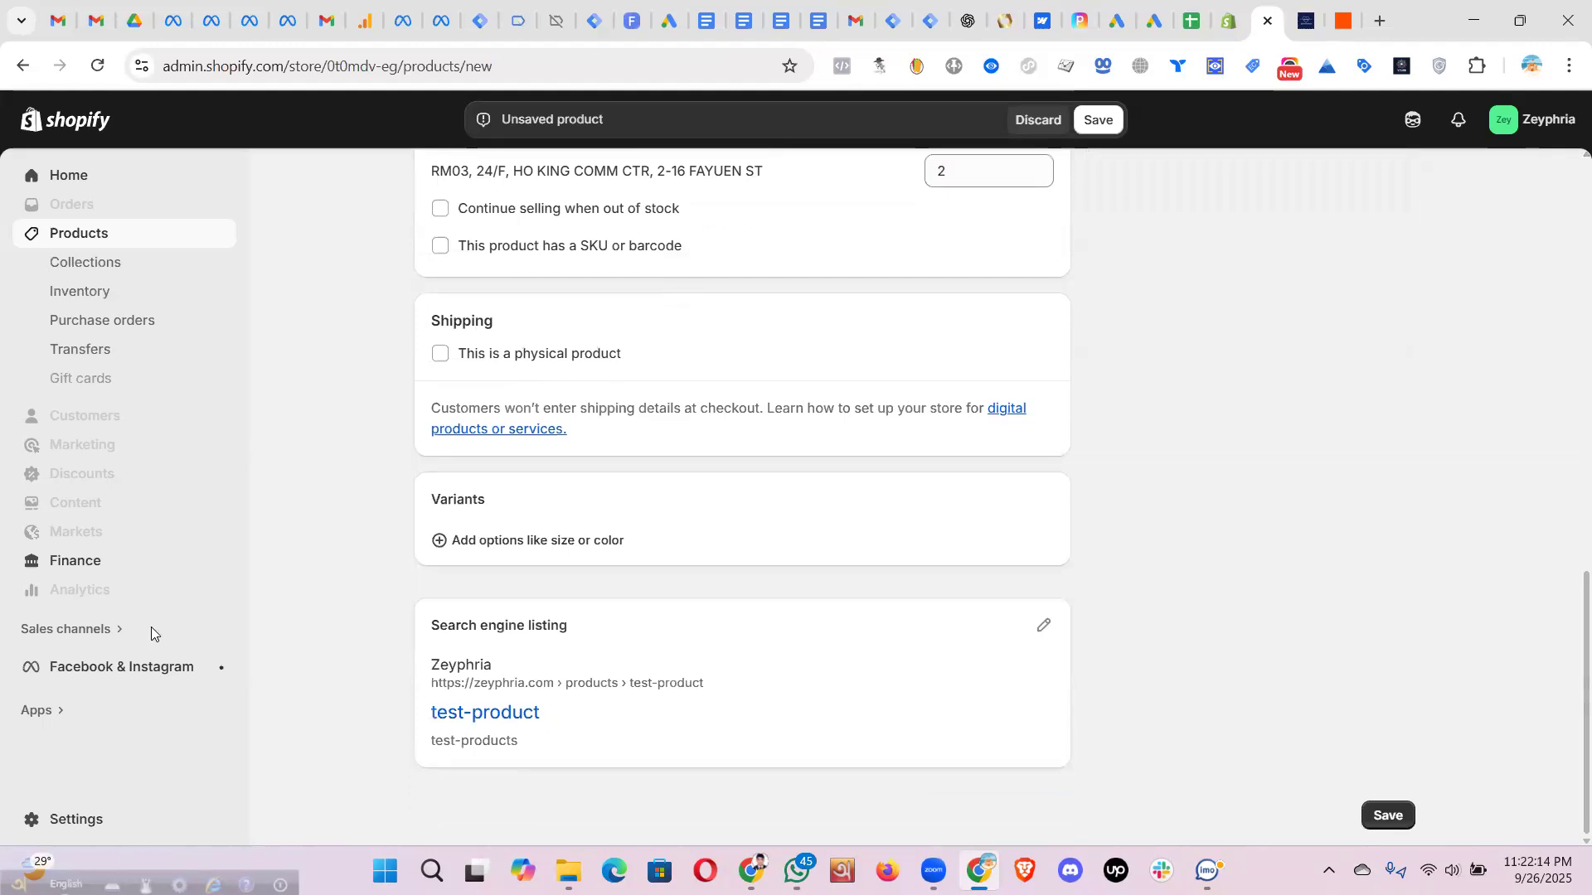
{"action": "scroll", "coordinate": [1177, 490], "scroll_direction": "up", "scroll_amount": 10}
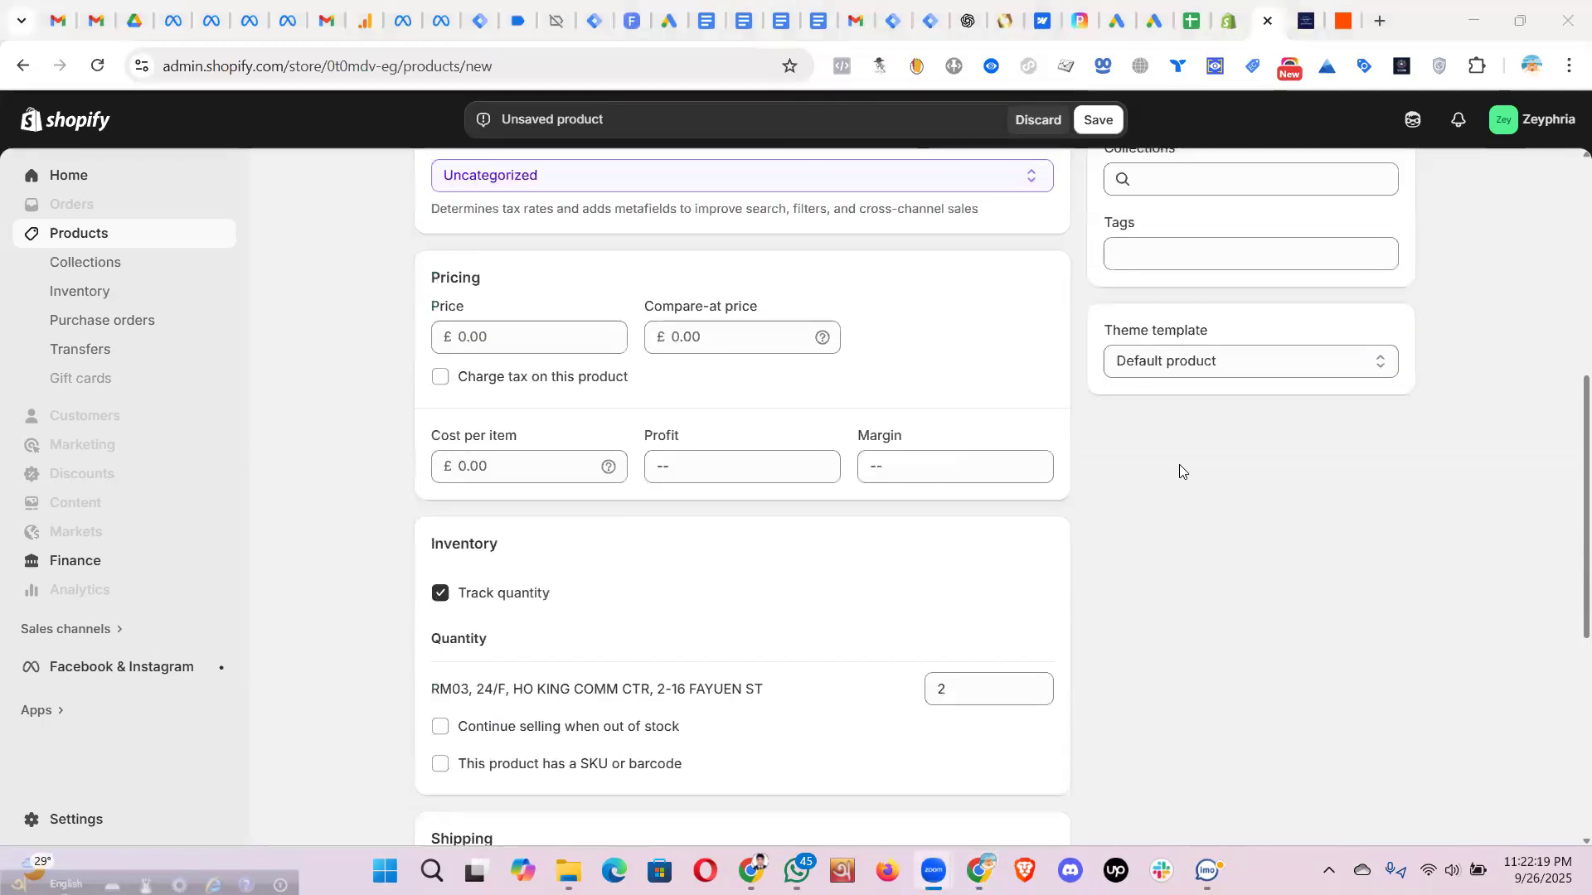
{"action": "left_click", "coordinate": [1098, 120]}
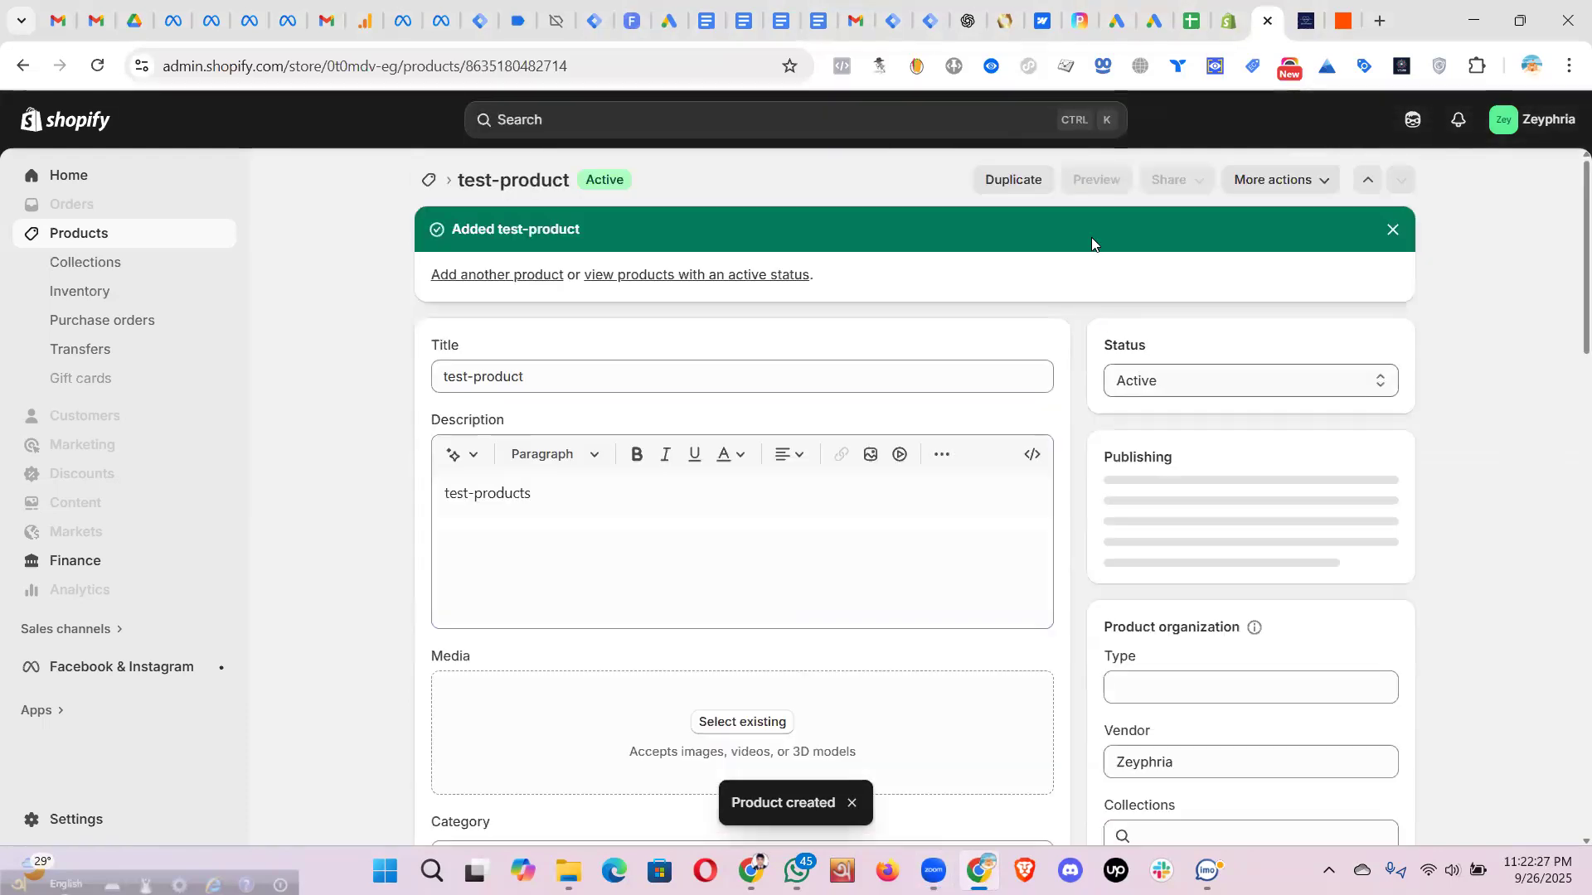
{"action": "left_click", "coordinate": [1101, 180]}
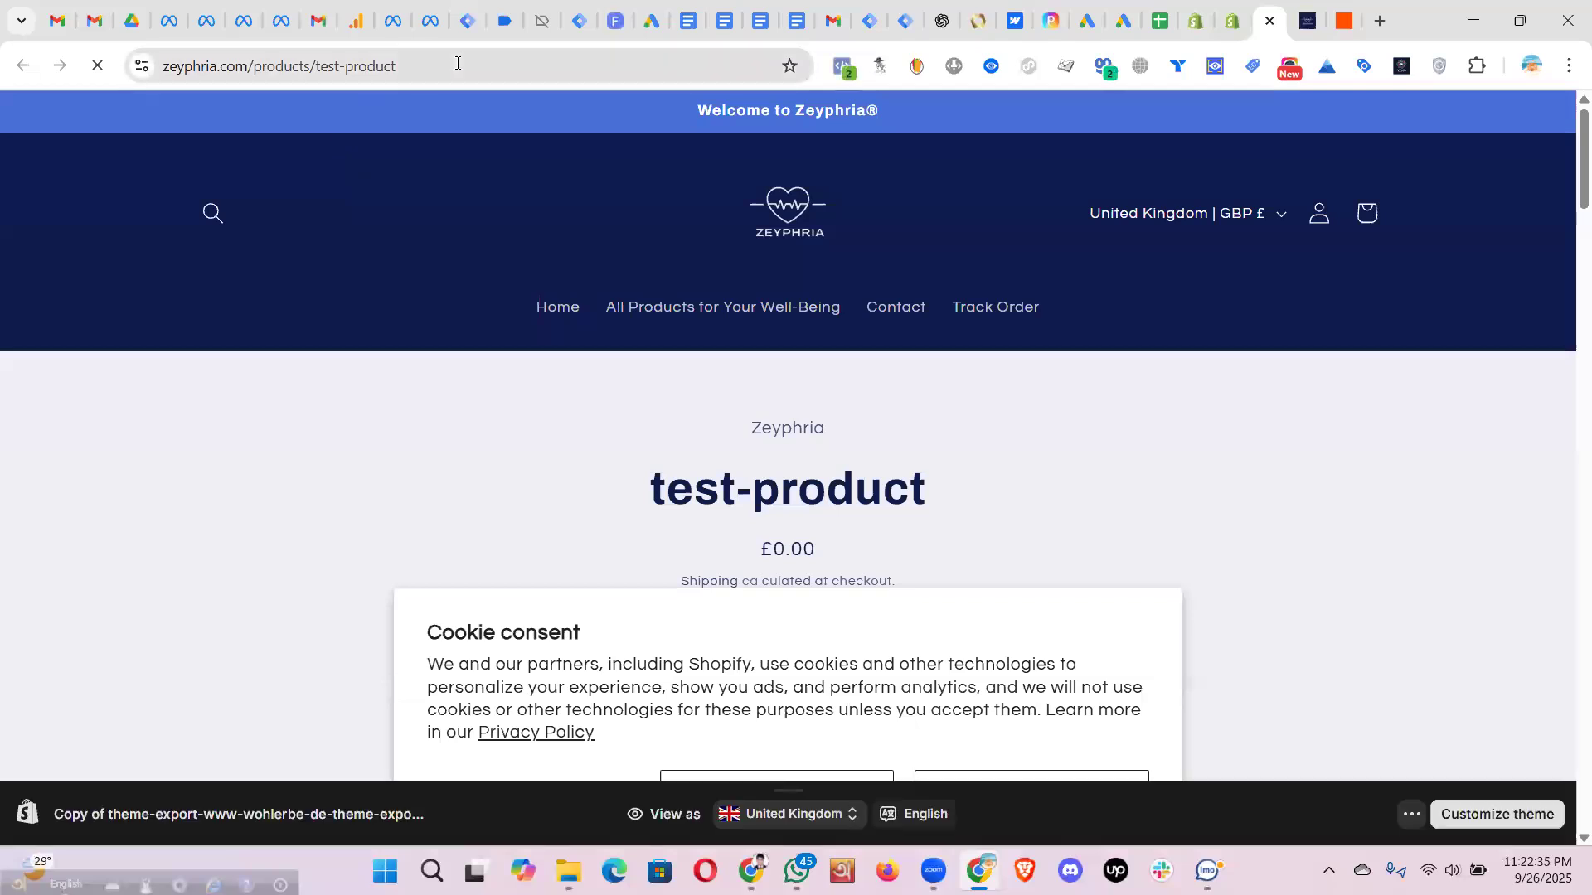
- Add test-product to the cart from its live storefront page
{"action": "left_click", "coordinate": [456, 62]}
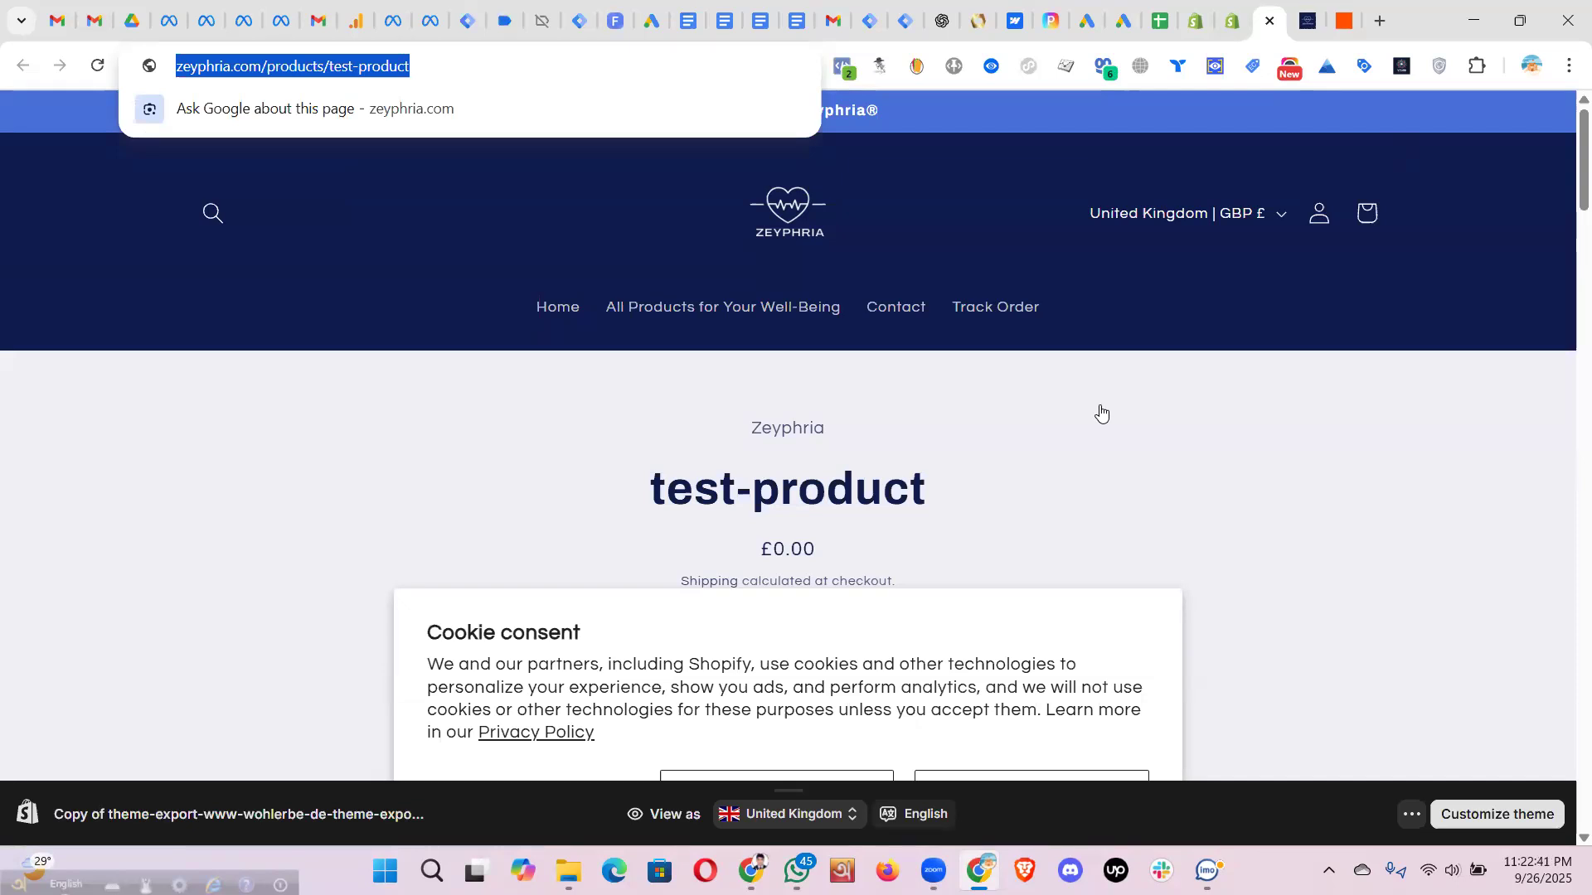
{"action": "left_click", "coordinate": [903, 415]}
{"action": "scroll", "coordinate": [899, 402], "scroll_direction": "down", "scroll_amount": 8}
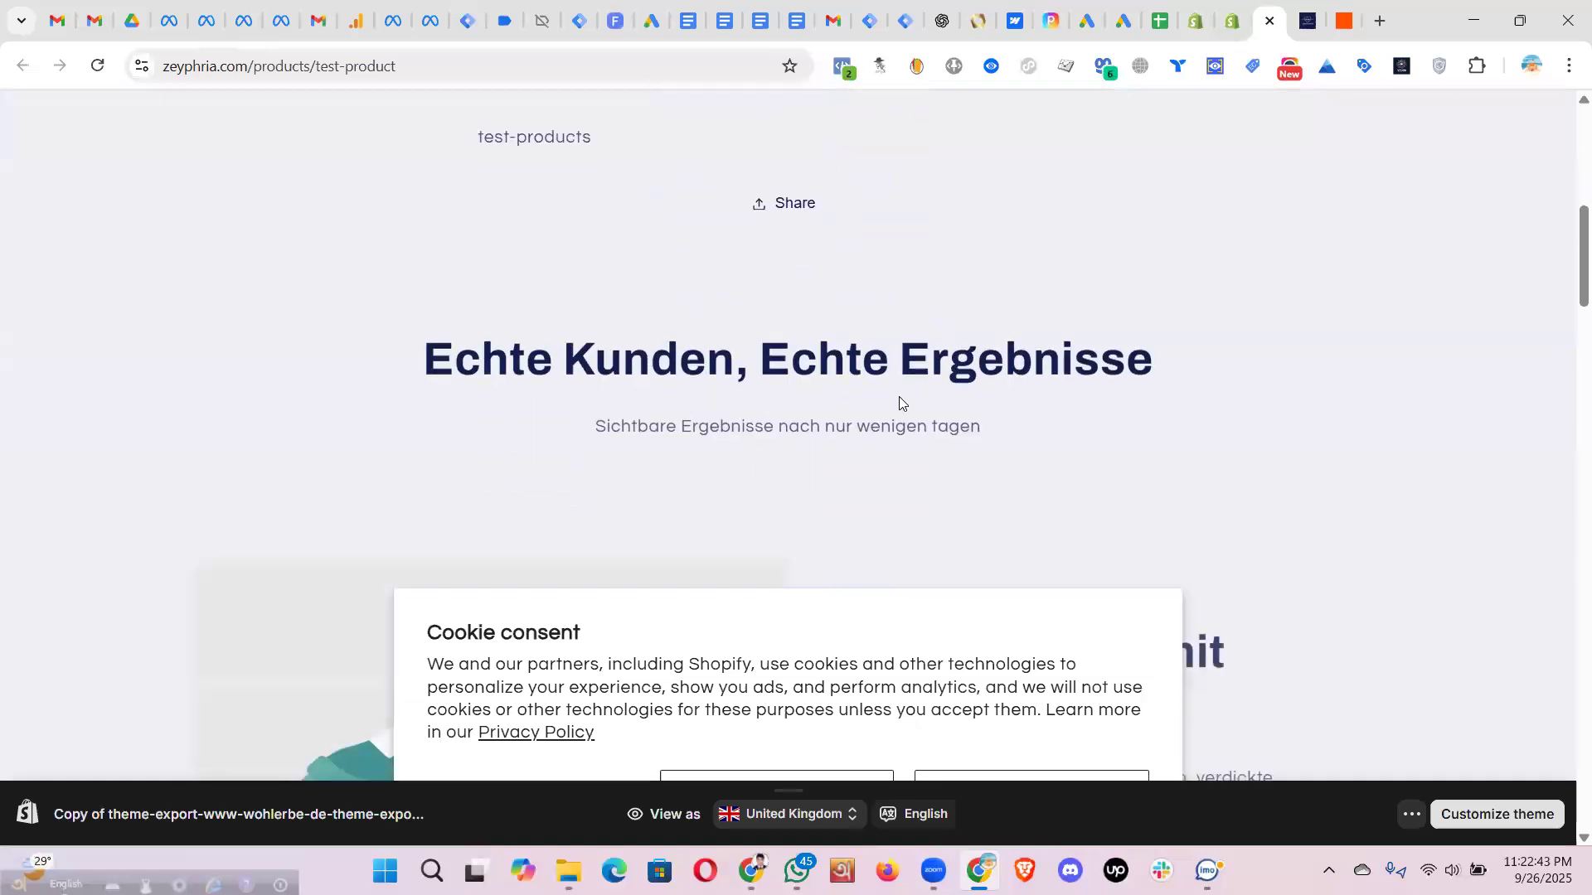
{"action": "scroll", "coordinate": [899, 402], "scroll_direction": "up", "scroll_amount": 4}
{"action": "left_click", "coordinate": [813, 342]}
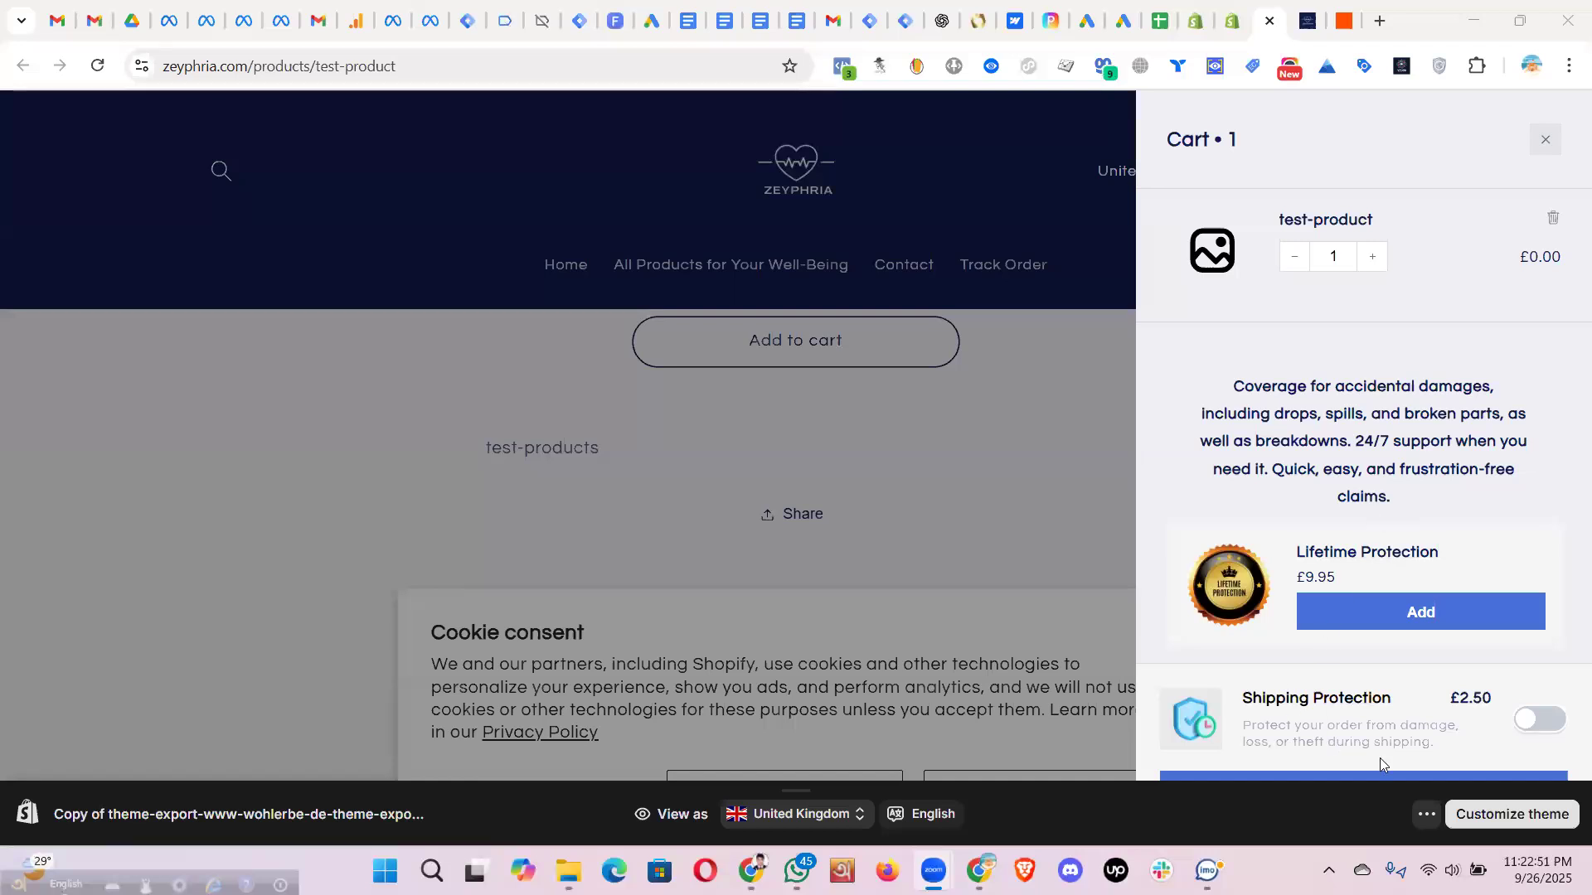
- Hide the theme preview bar, add a second test-product, and proceed to checkout
{"action": "left_click", "coordinate": [1332, 776]}
{"action": "double_click", "coordinate": [1241, 801]}
{"action": "left_click_drag", "start_coordinate": [1242, 801], "coordinate": [1045, 754]}
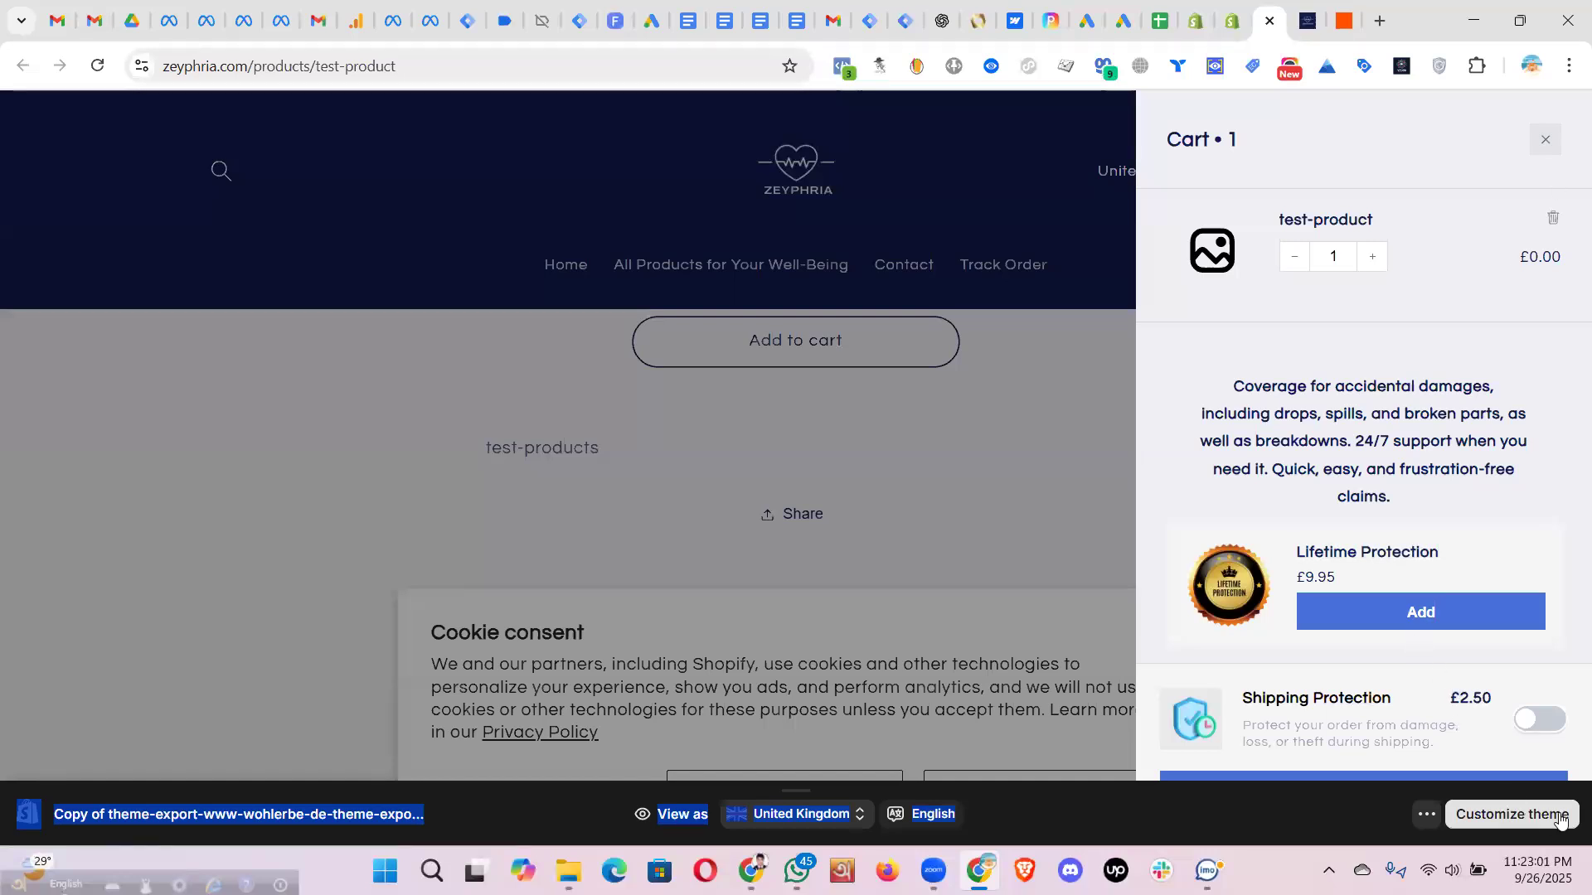
{"action": "left_click", "coordinate": [1480, 776]}
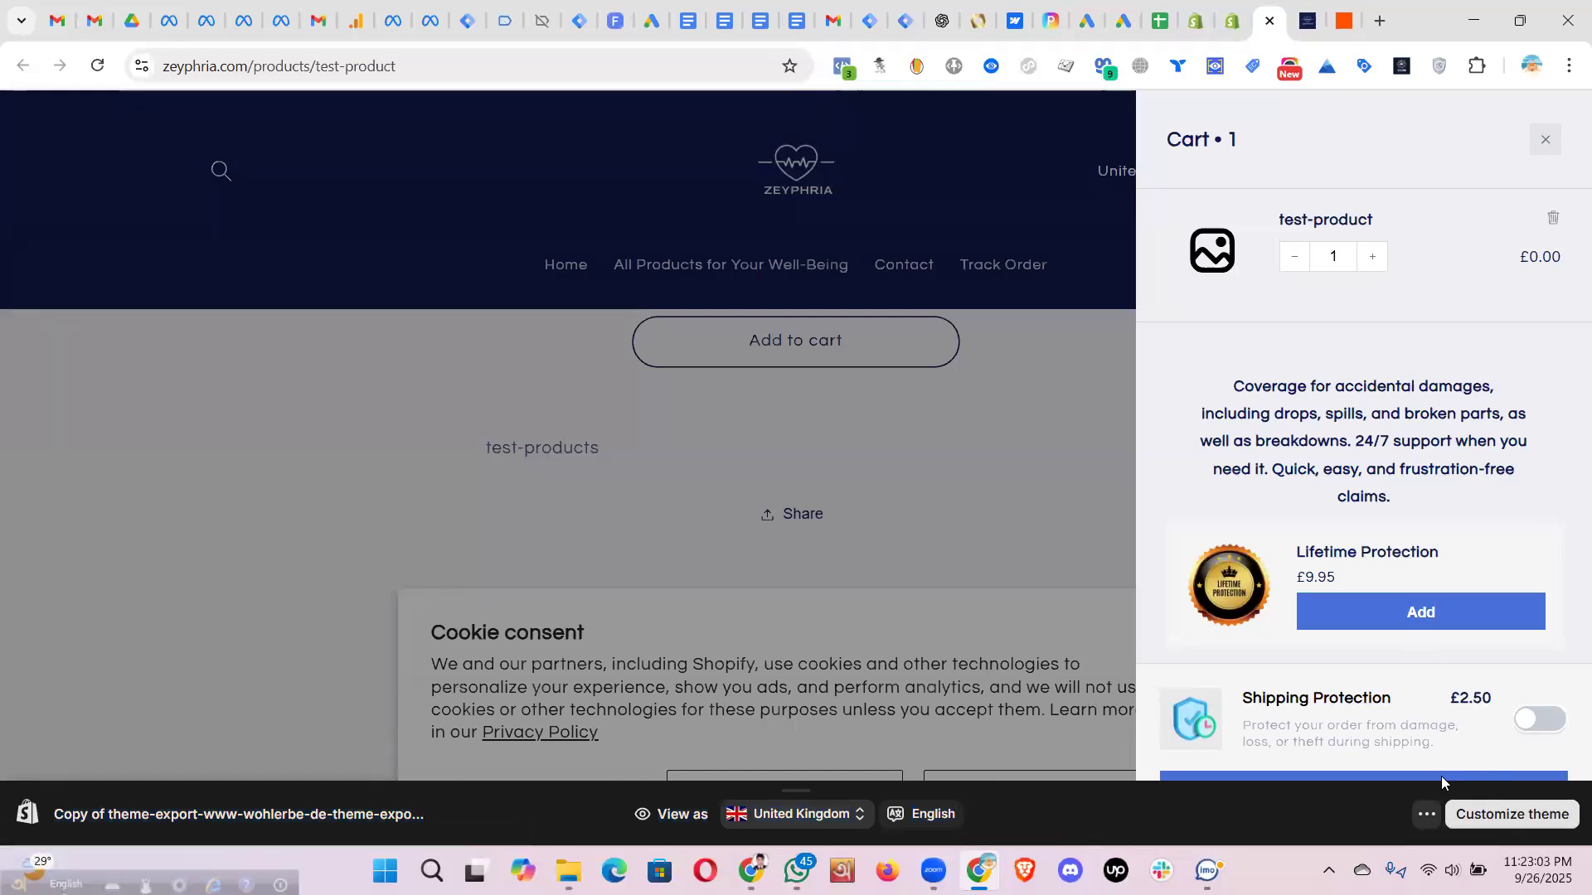
{"action": "left_click", "coordinate": [1421, 814]}
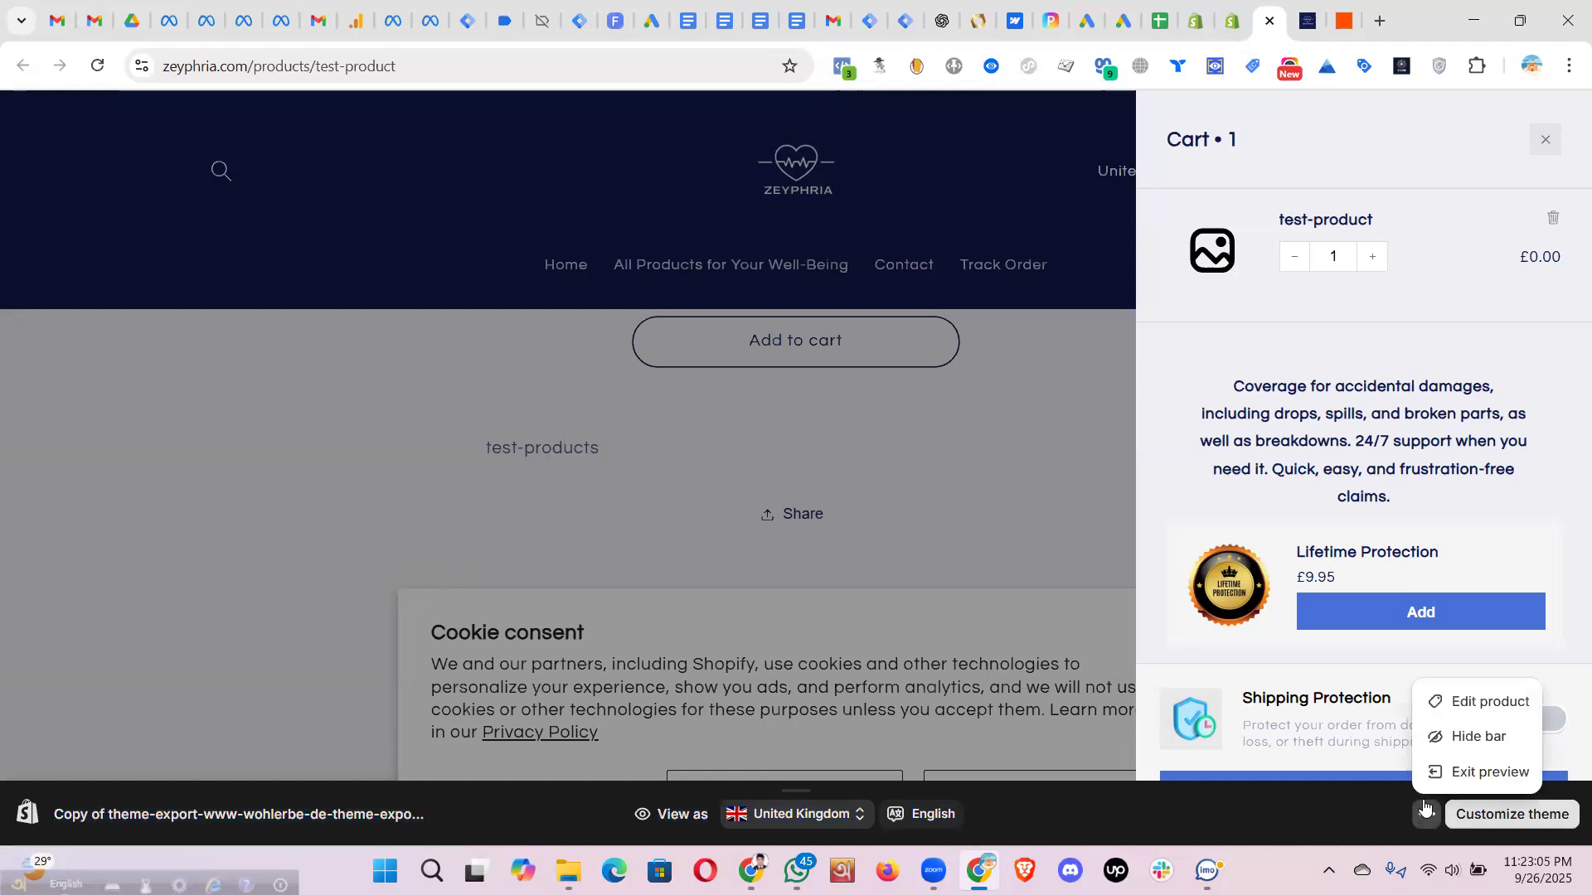
{"action": "left_click", "coordinate": [1469, 736]}
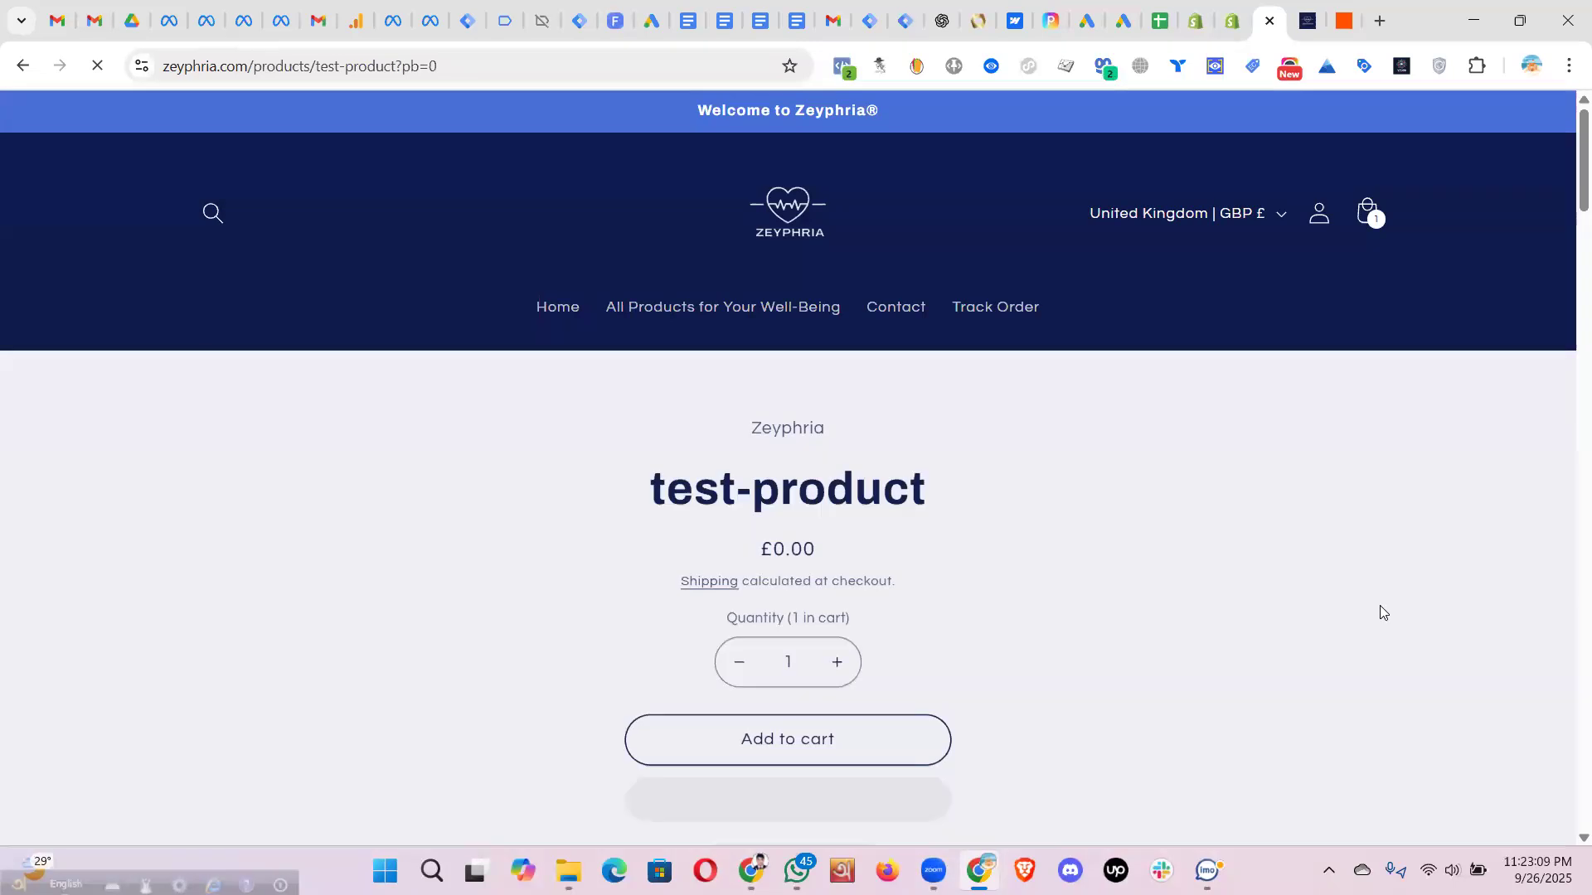
{"action": "scroll", "coordinate": [953, 543], "scroll_direction": "down", "scroll_amount": 5}
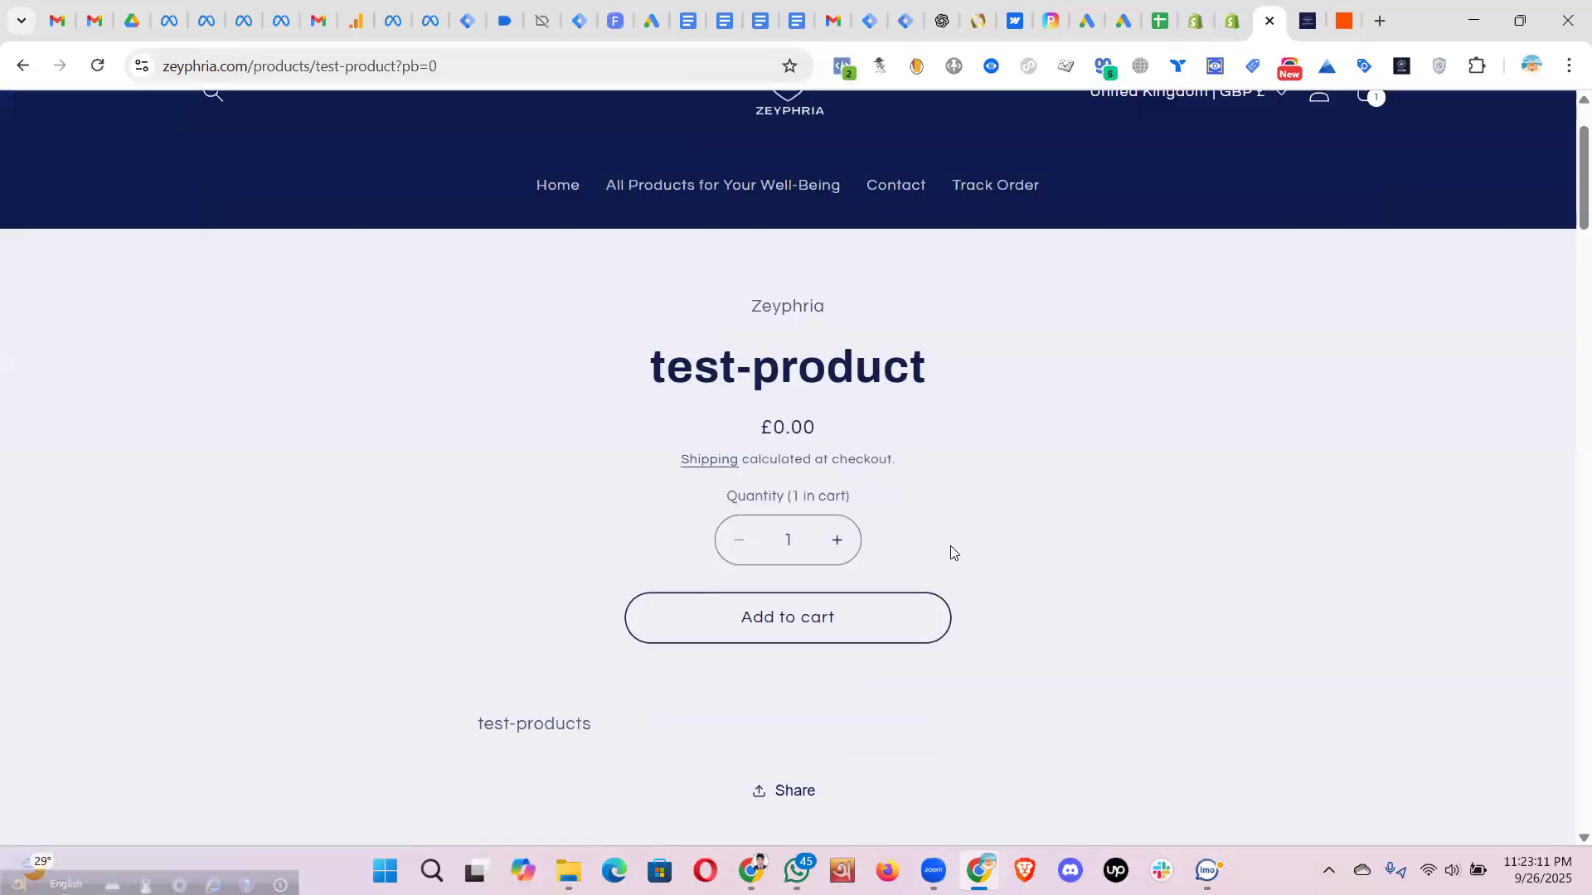
{"action": "left_click", "coordinate": [803, 345]}
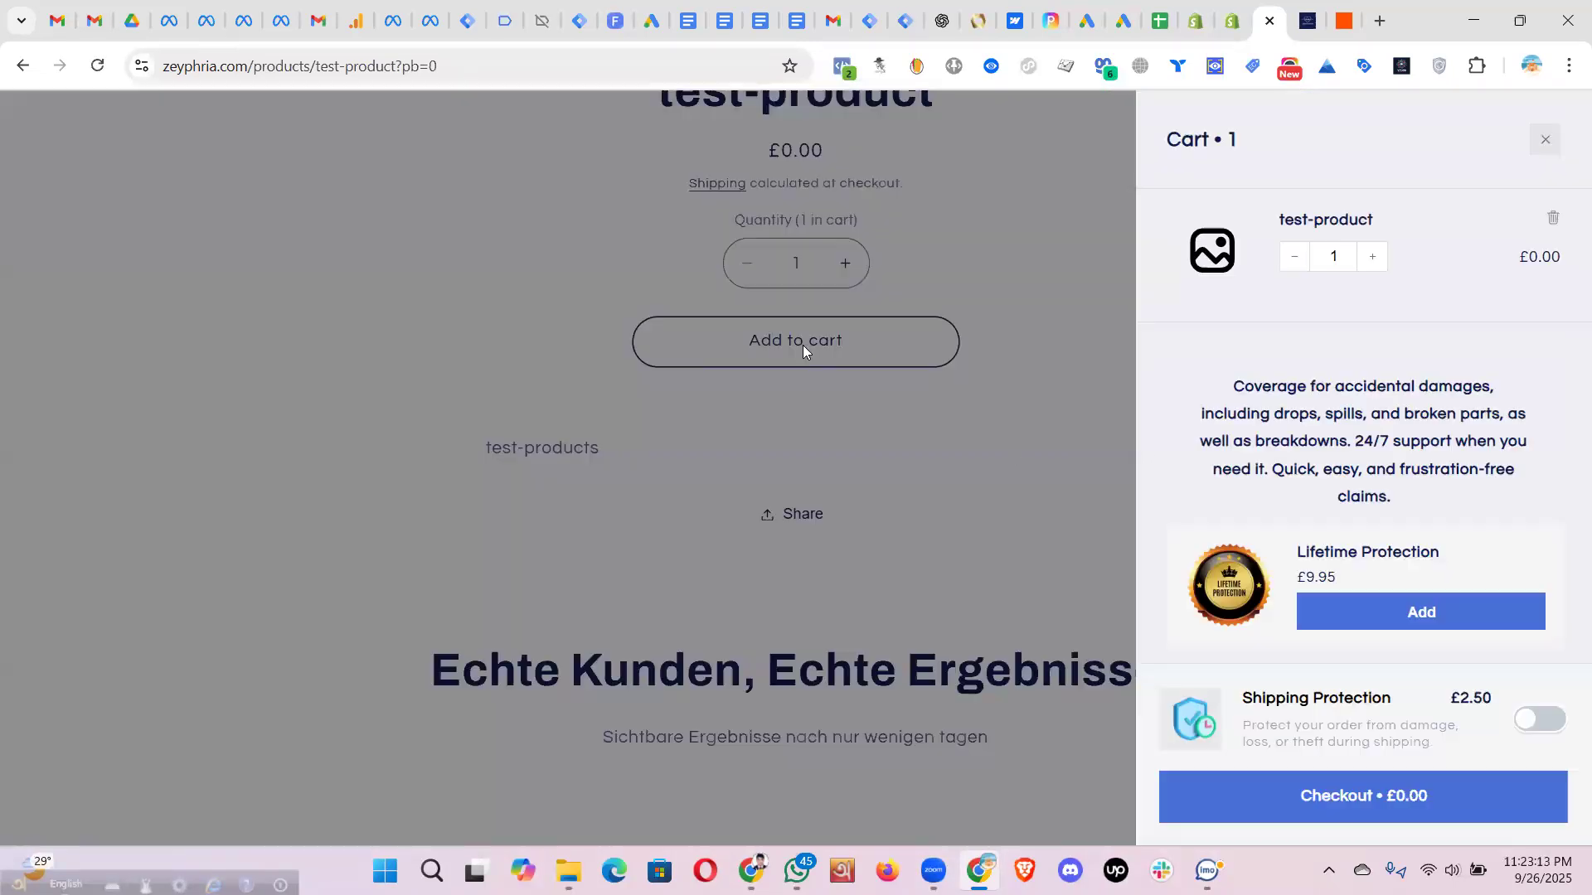
{"action": "left_click", "coordinate": [1348, 794]}
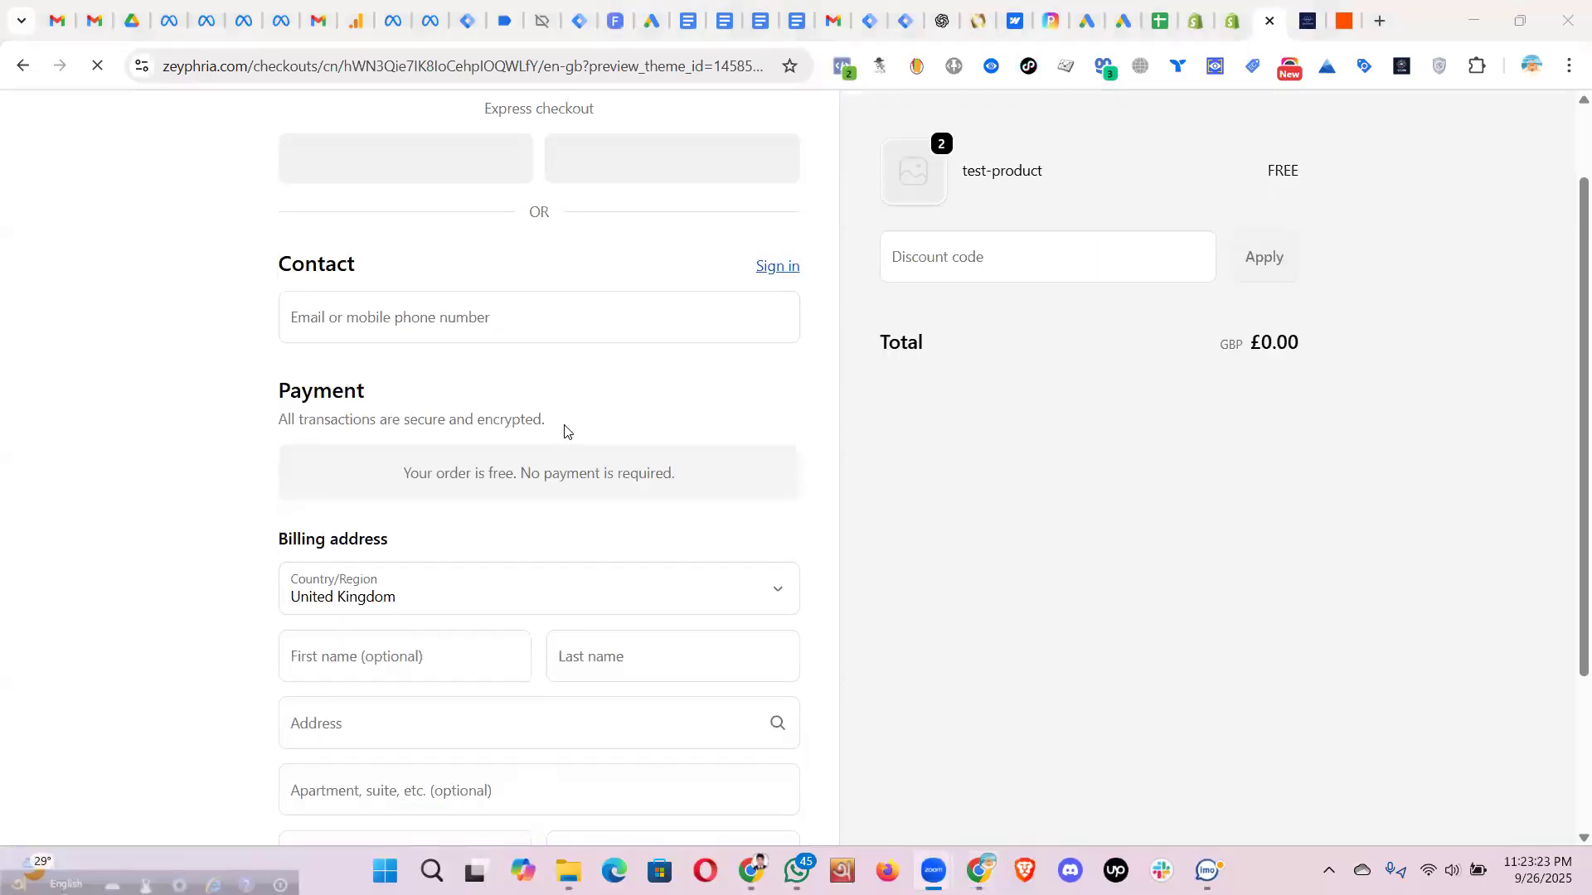
- Fill the checkout contact field with the suggested test e-mail address
{"action": "left_click", "coordinate": [427, 423]}
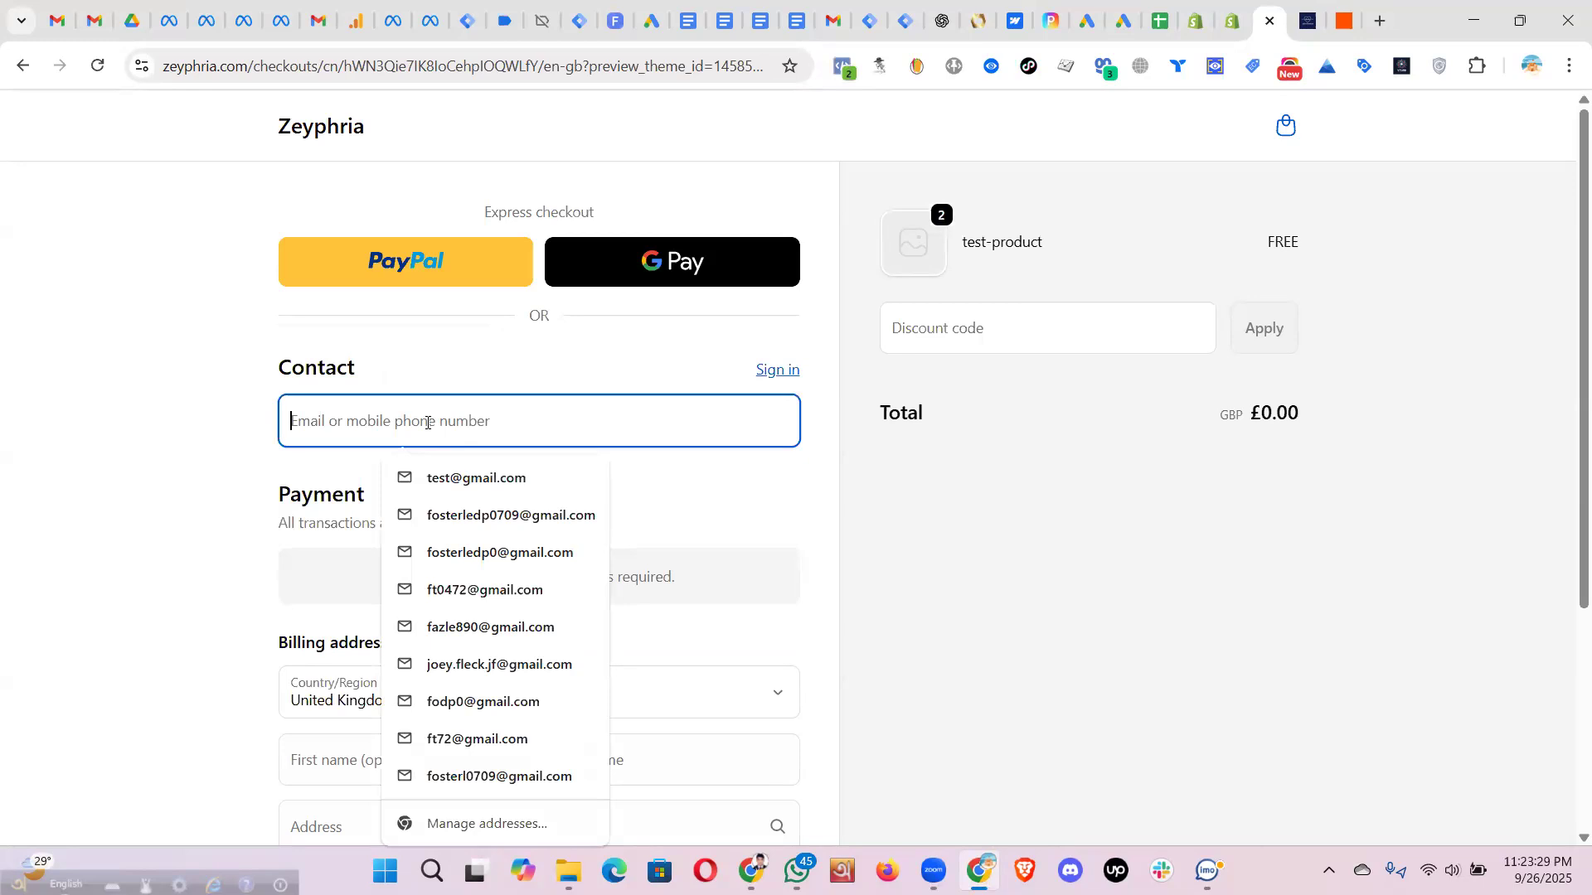
{"action": "type", "text": "test@gmail.com"}
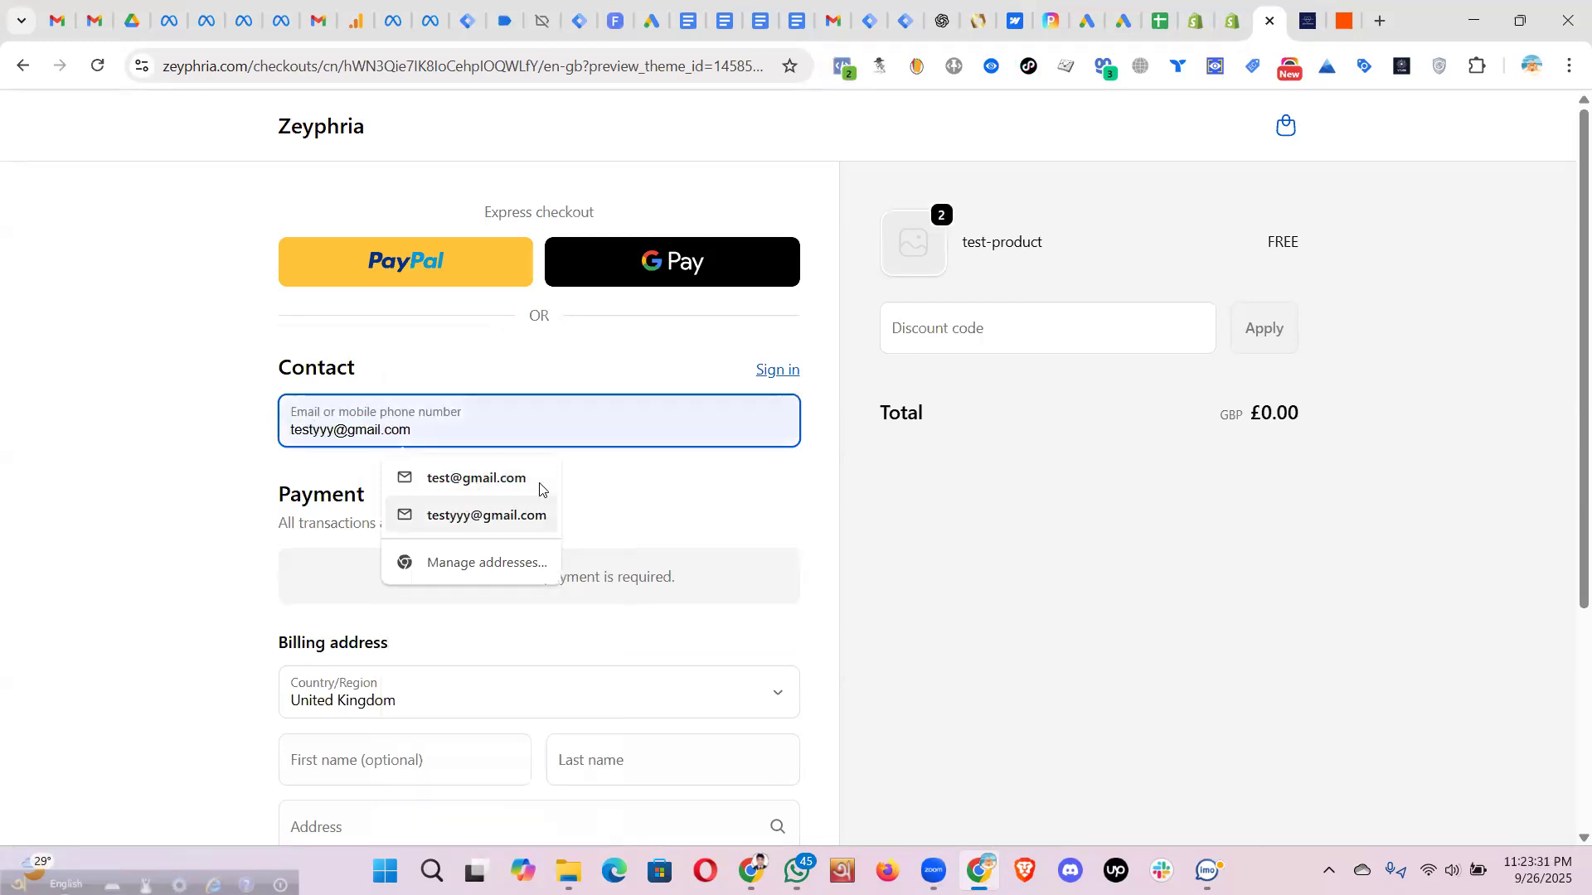
{"action": "key", "text": "Return"}
{"action": "left_click", "coordinate": [664, 487]}
- Set the billing country to Bangladesh and fill the billing fields from a saved address
{"action": "scroll", "coordinate": [394, 392], "scroll_direction": "down", "scroll_amount": 4}
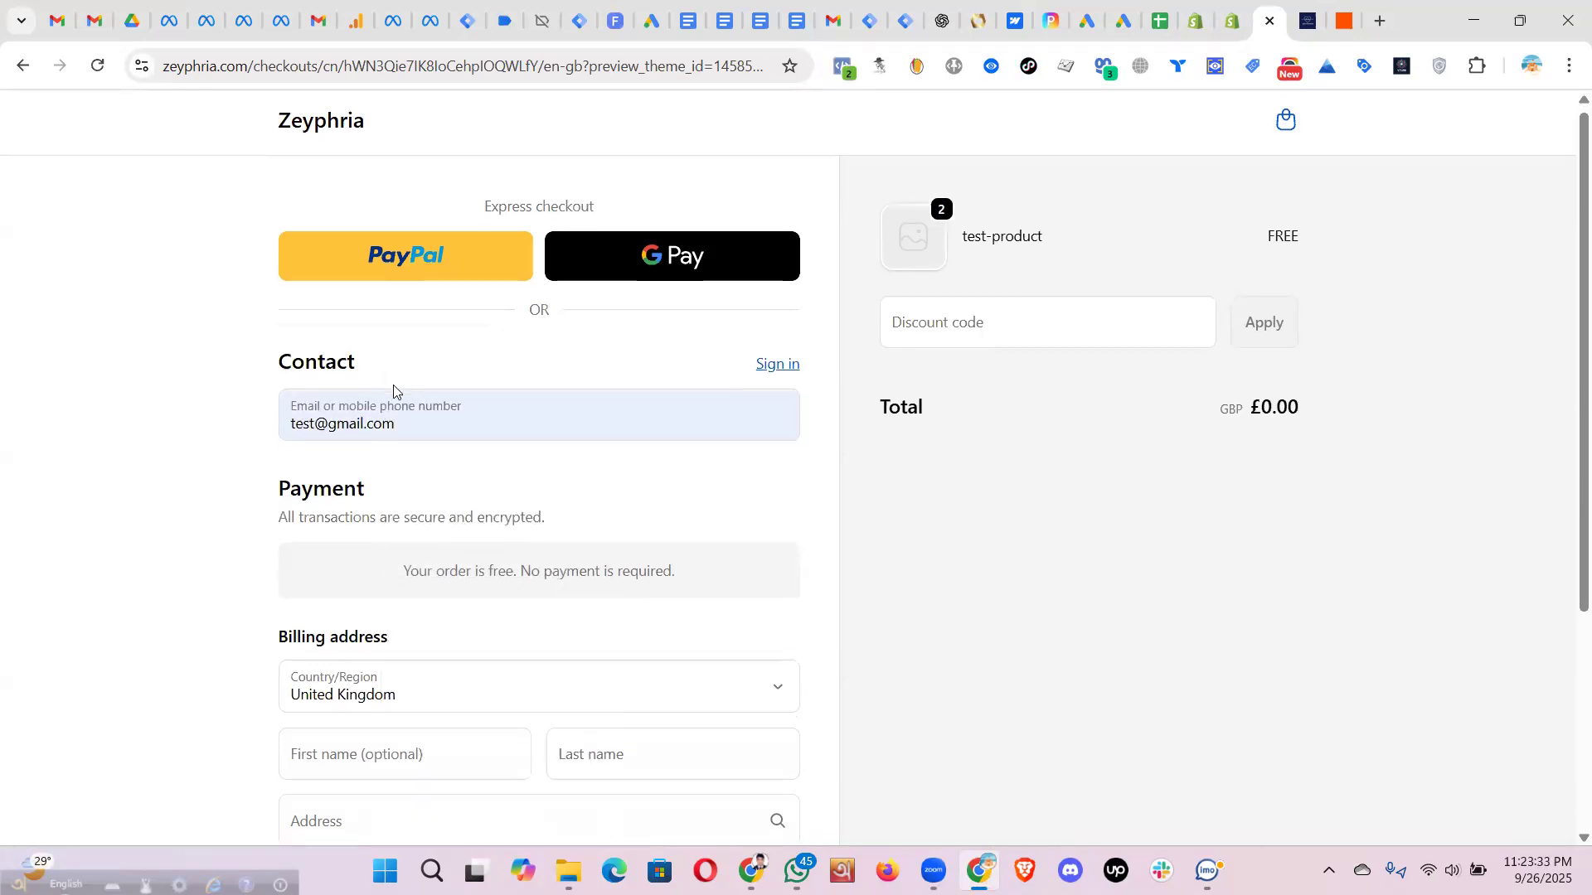
{"action": "left_click", "coordinate": [393, 391]}
{"action": "key", "text": "b"}
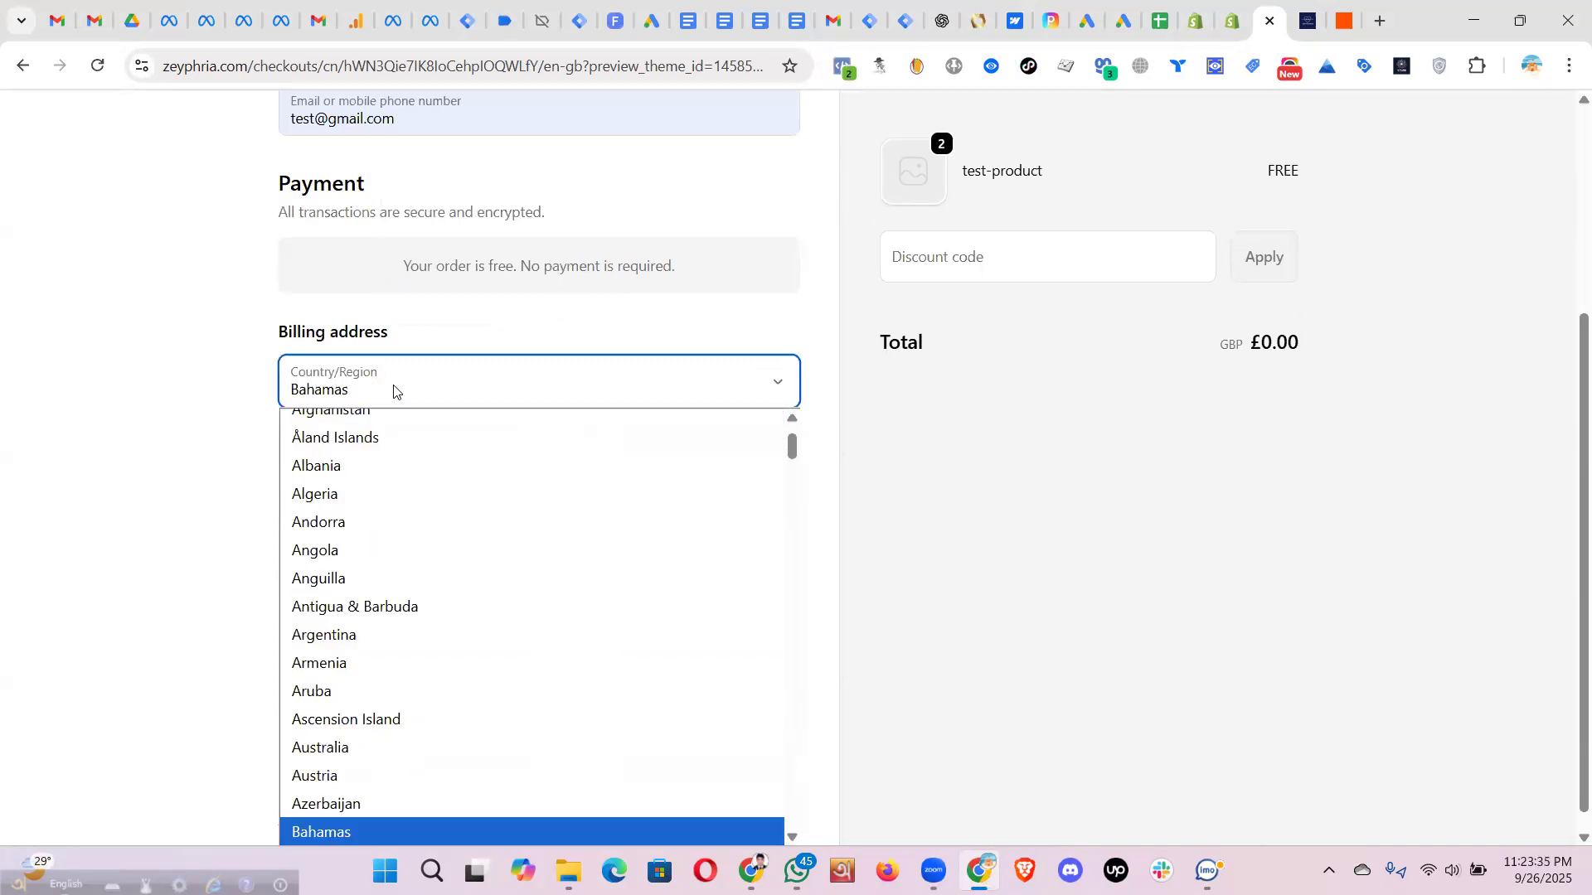
{"action": "scroll", "coordinate": [376, 590], "scroll_direction": "down", "scroll_amount": 1}
{"action": "scroll", "coordinate": [375, 591], "scroll_direction": "down", "scroll_amount": 3}
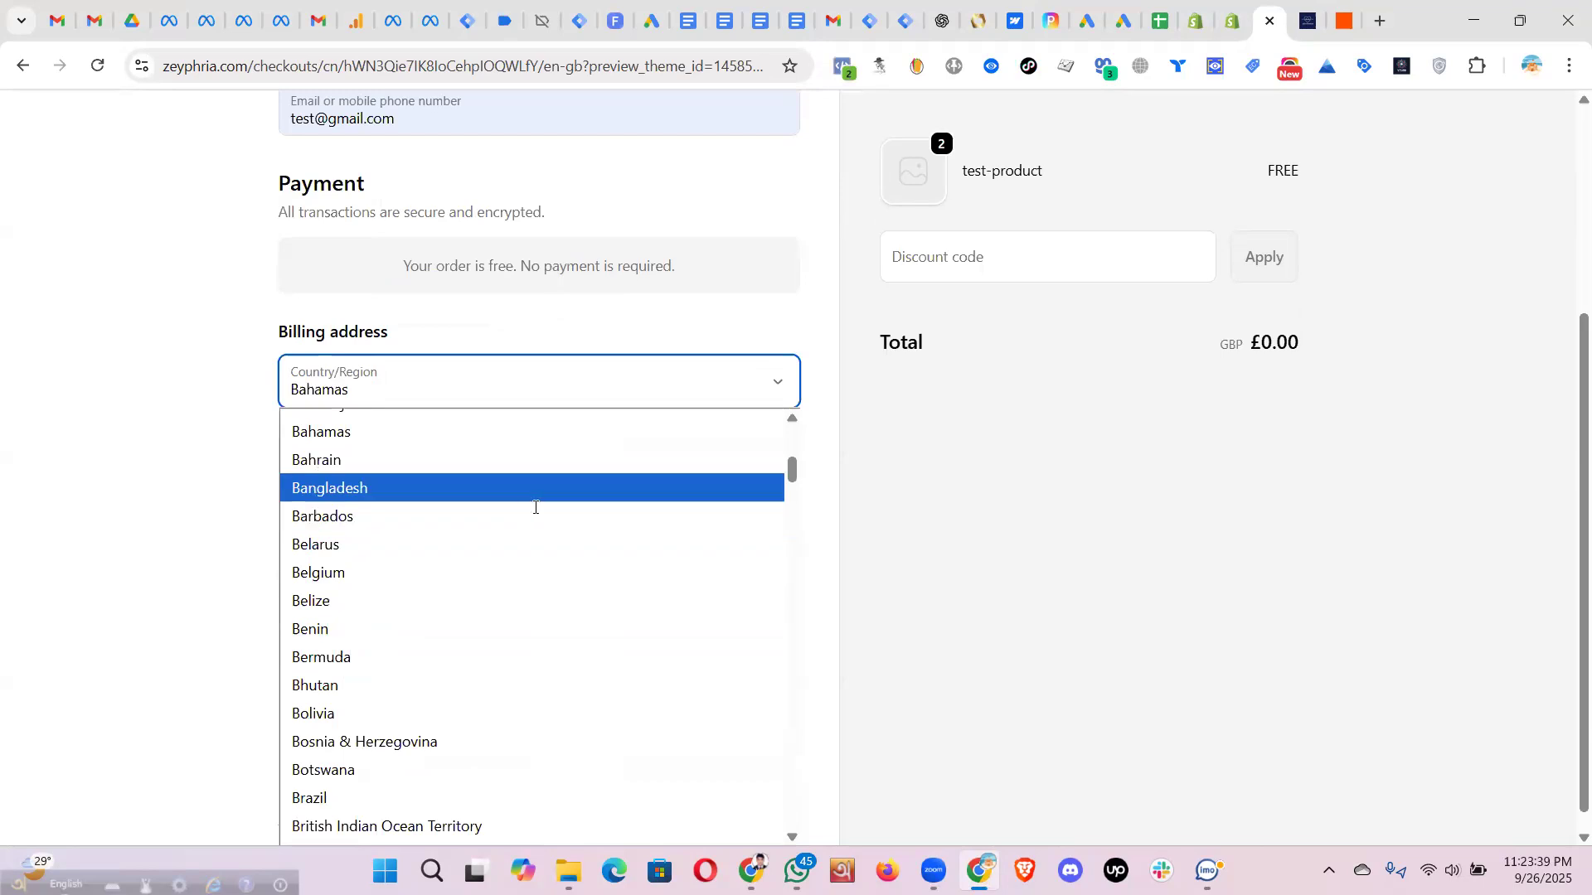
{"action": "left_click", "coordinate": [535, 494]}
{"action": "left_click", "coordinate": [326, 449]}
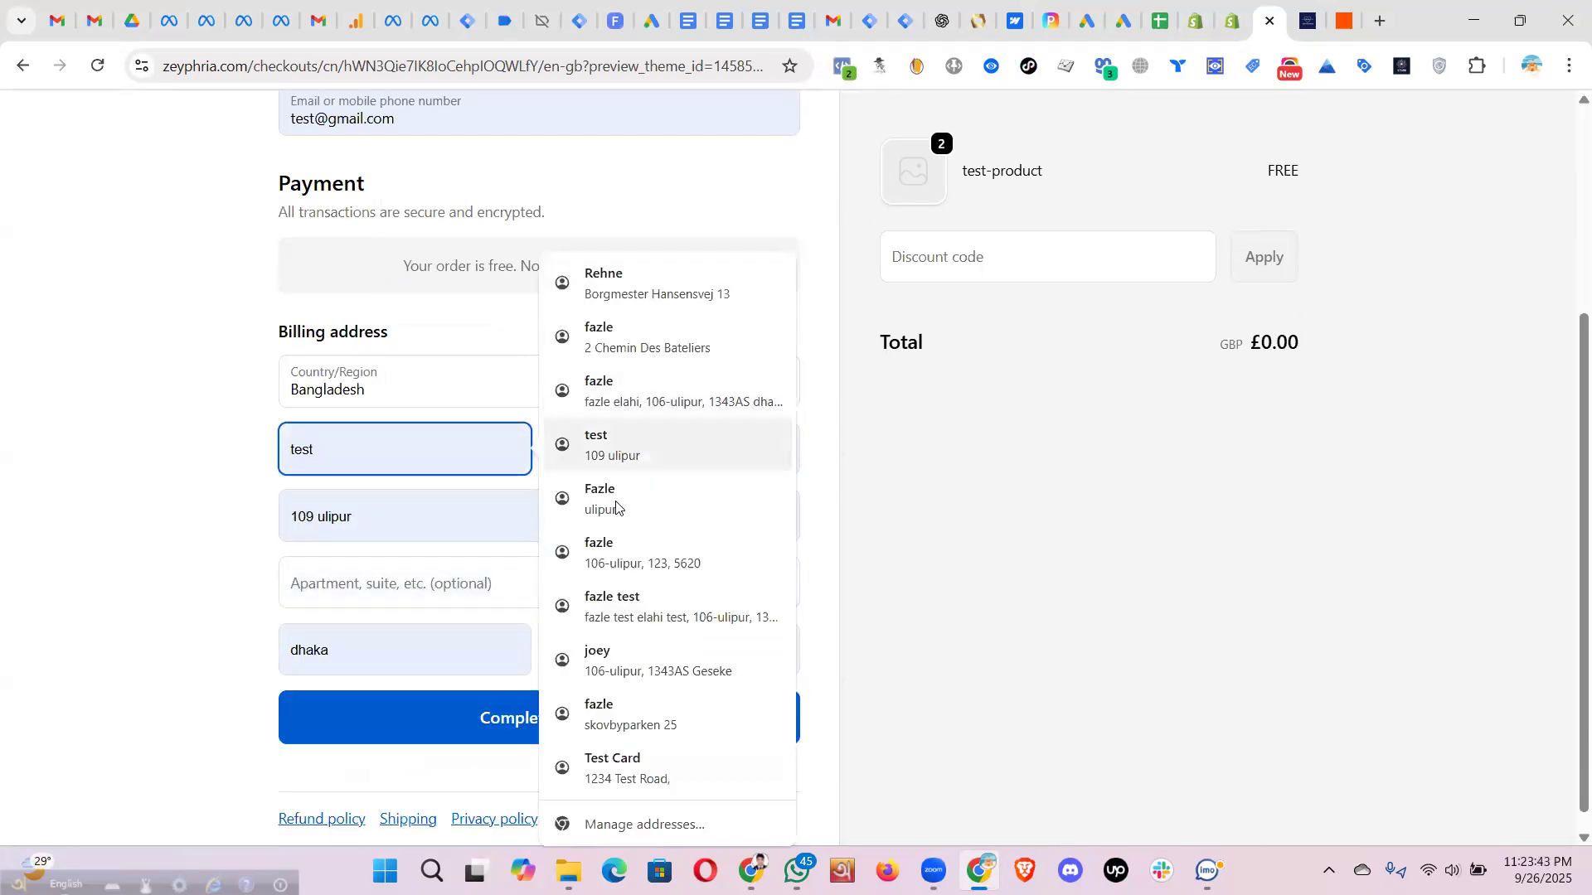
{"action": "left_click", "coordinate": [659, 496]}
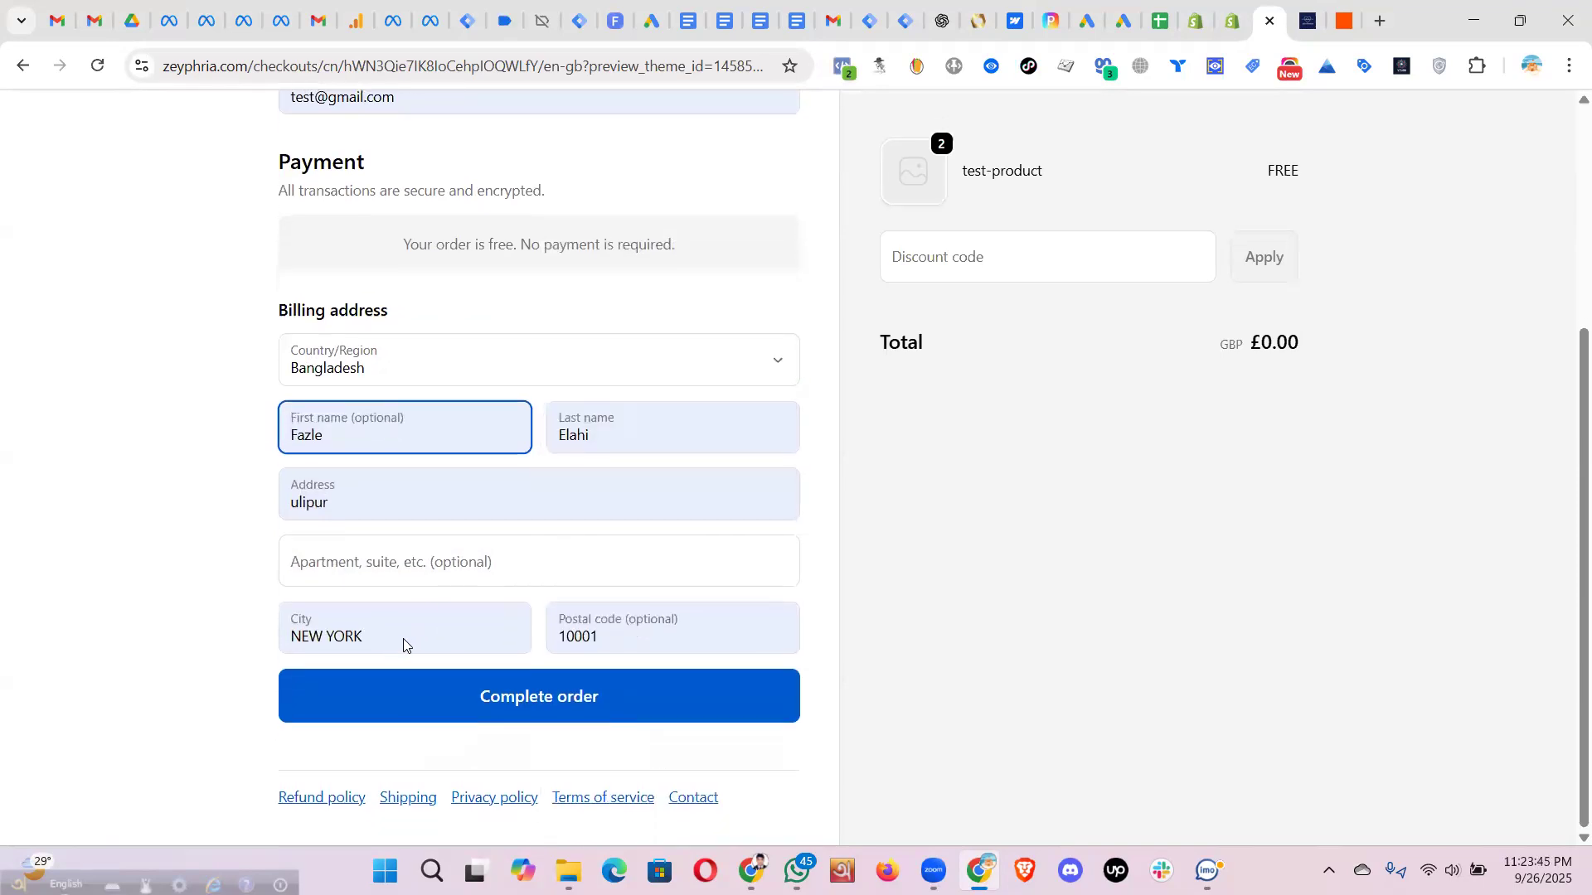
- Correct the billing city, set the postal code to 5620, and submit the free order
{"action": "triple_click", "coordinate": [300, 640]}
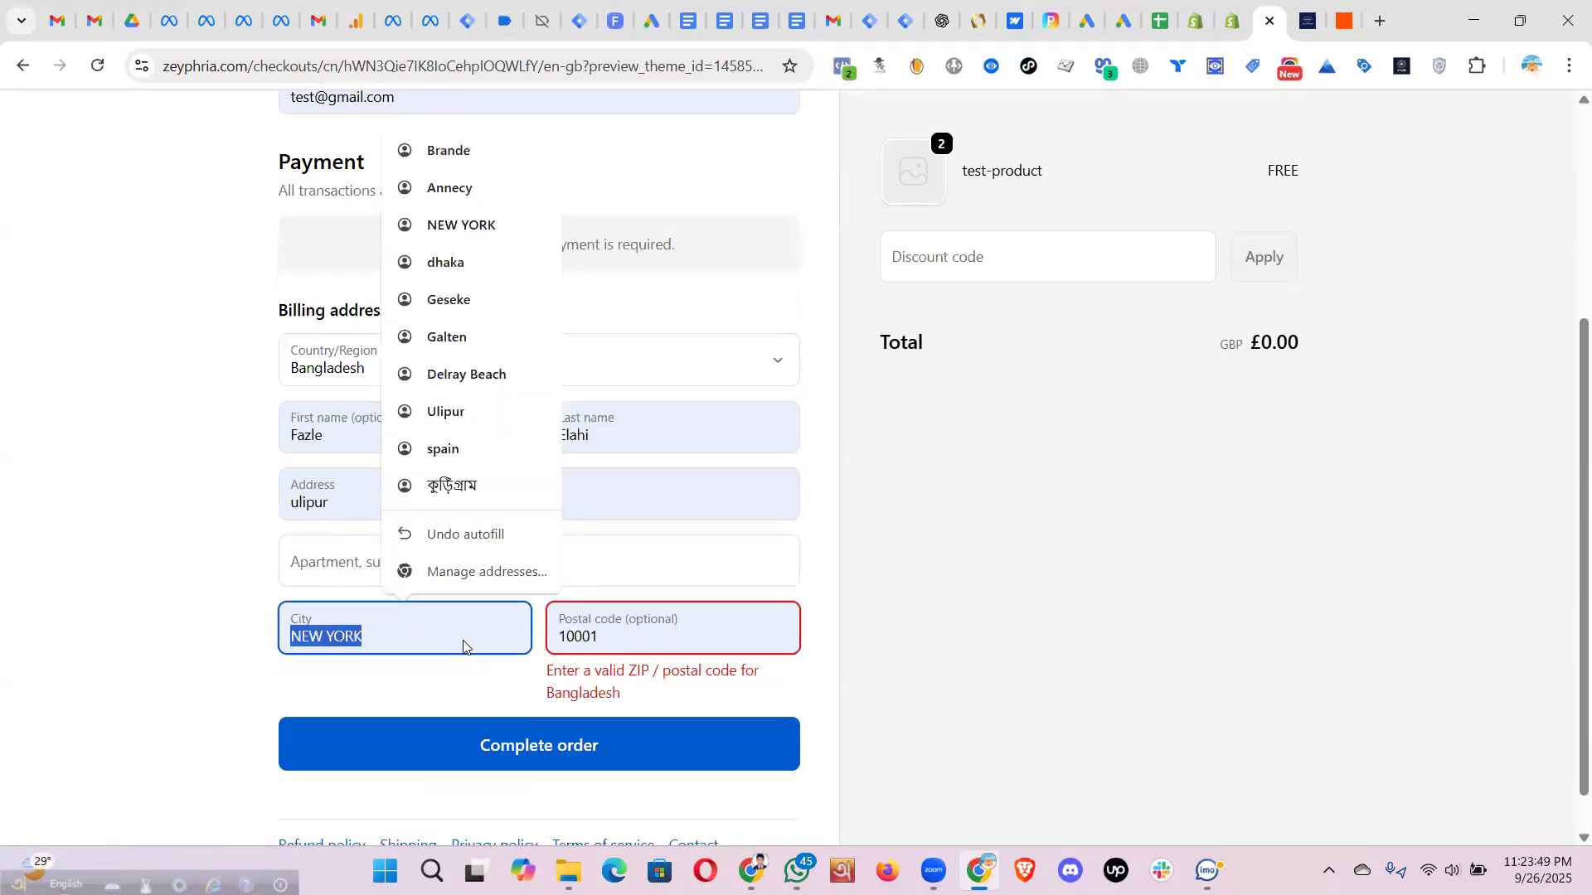
{"action": "type", "text": "ulipur"}
{"action": "left_click", "coordinate": [553, 642]}
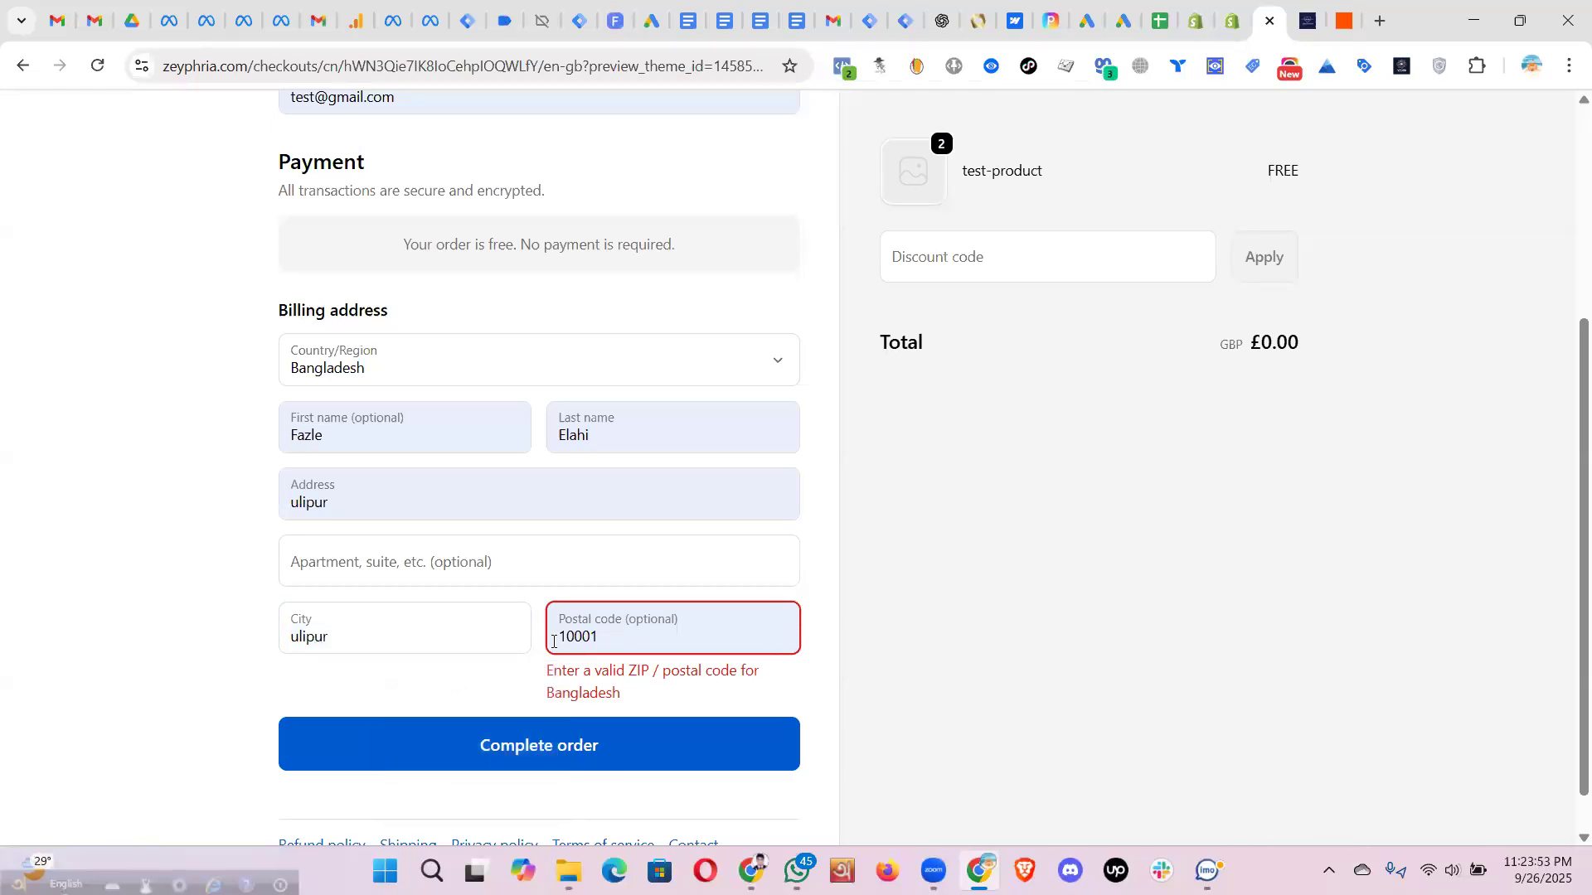
{"action": "double_click", "coordinate": [553, 643]}
{"action": "type", "text": "5620"}
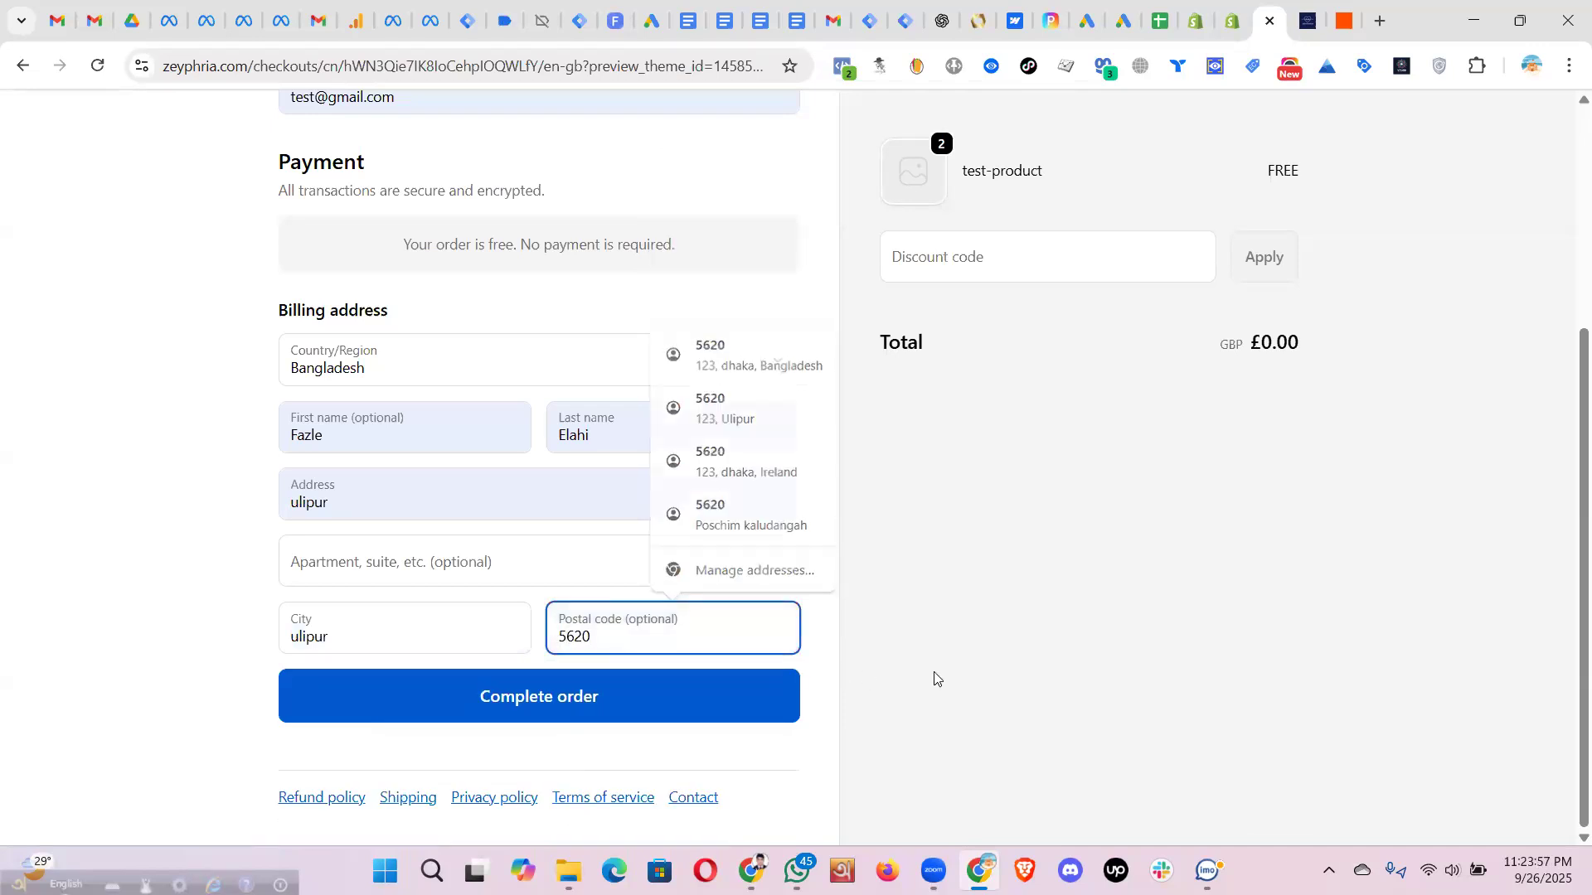
{"action": "left_click", "coordinate": [562, 696]}
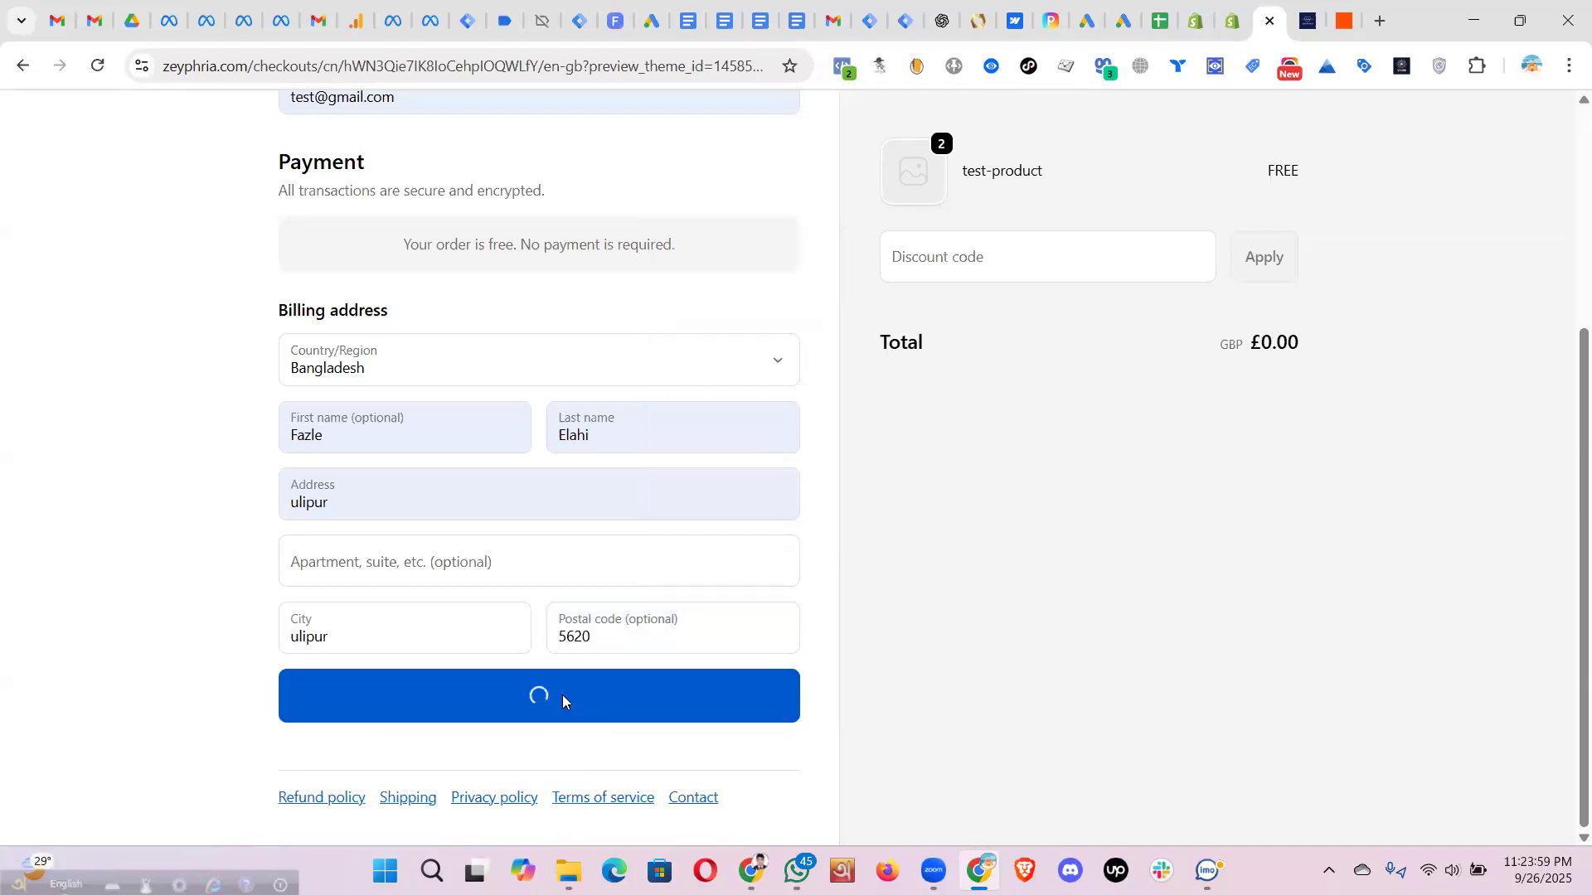
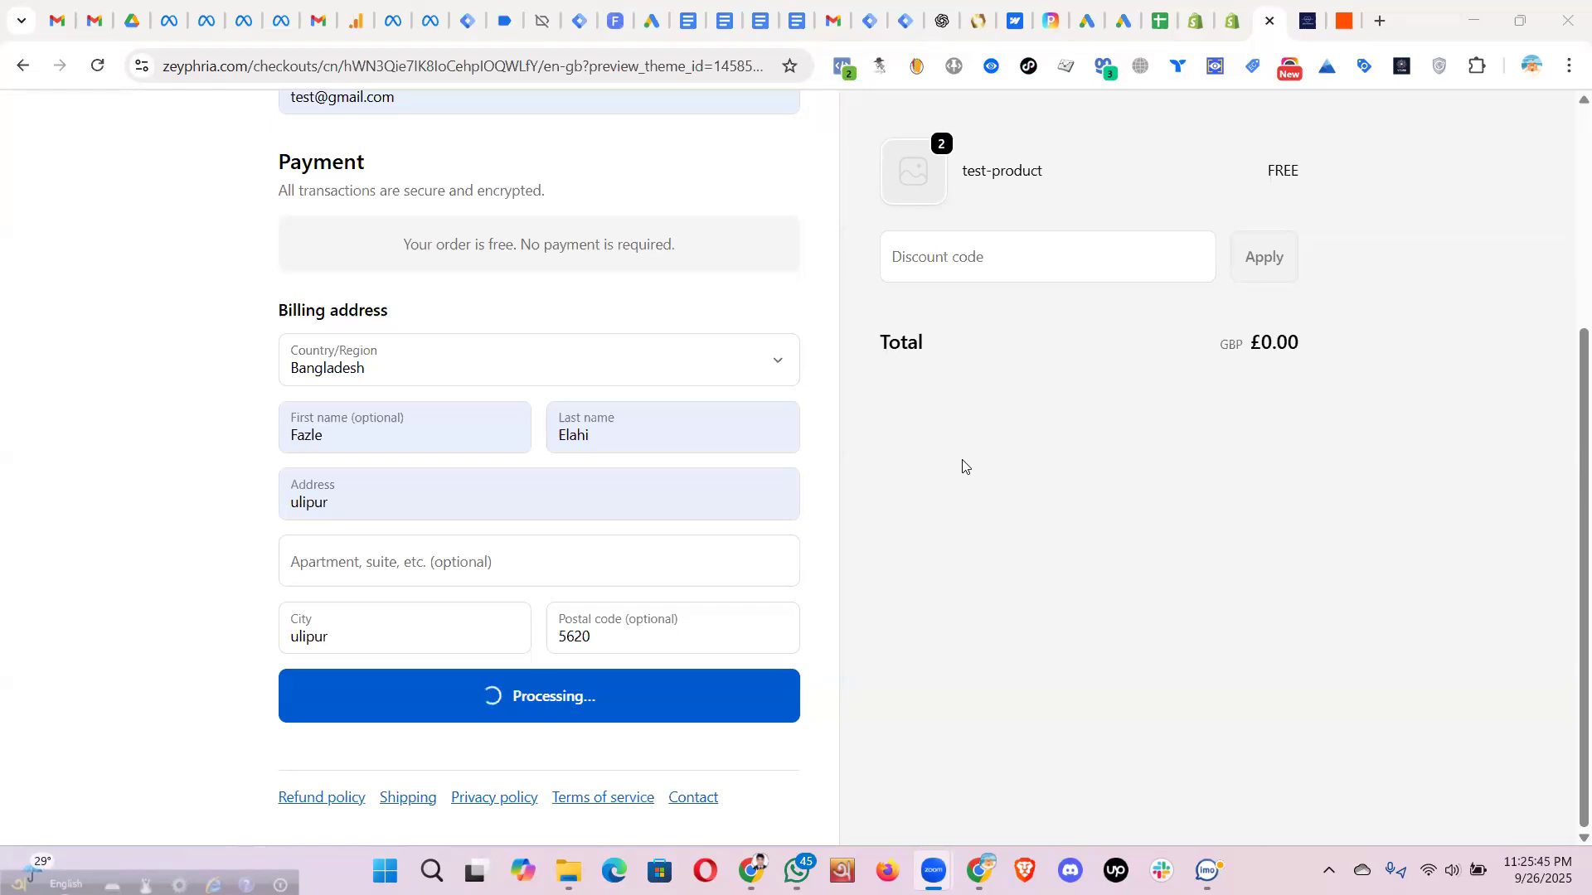
- Reload the stuck checkout page and complete the free £0.00 test-product order
{"action": "scroll", "coordinate": [601, 525], "scroll_direction": "up", "scroll_amount": 3}
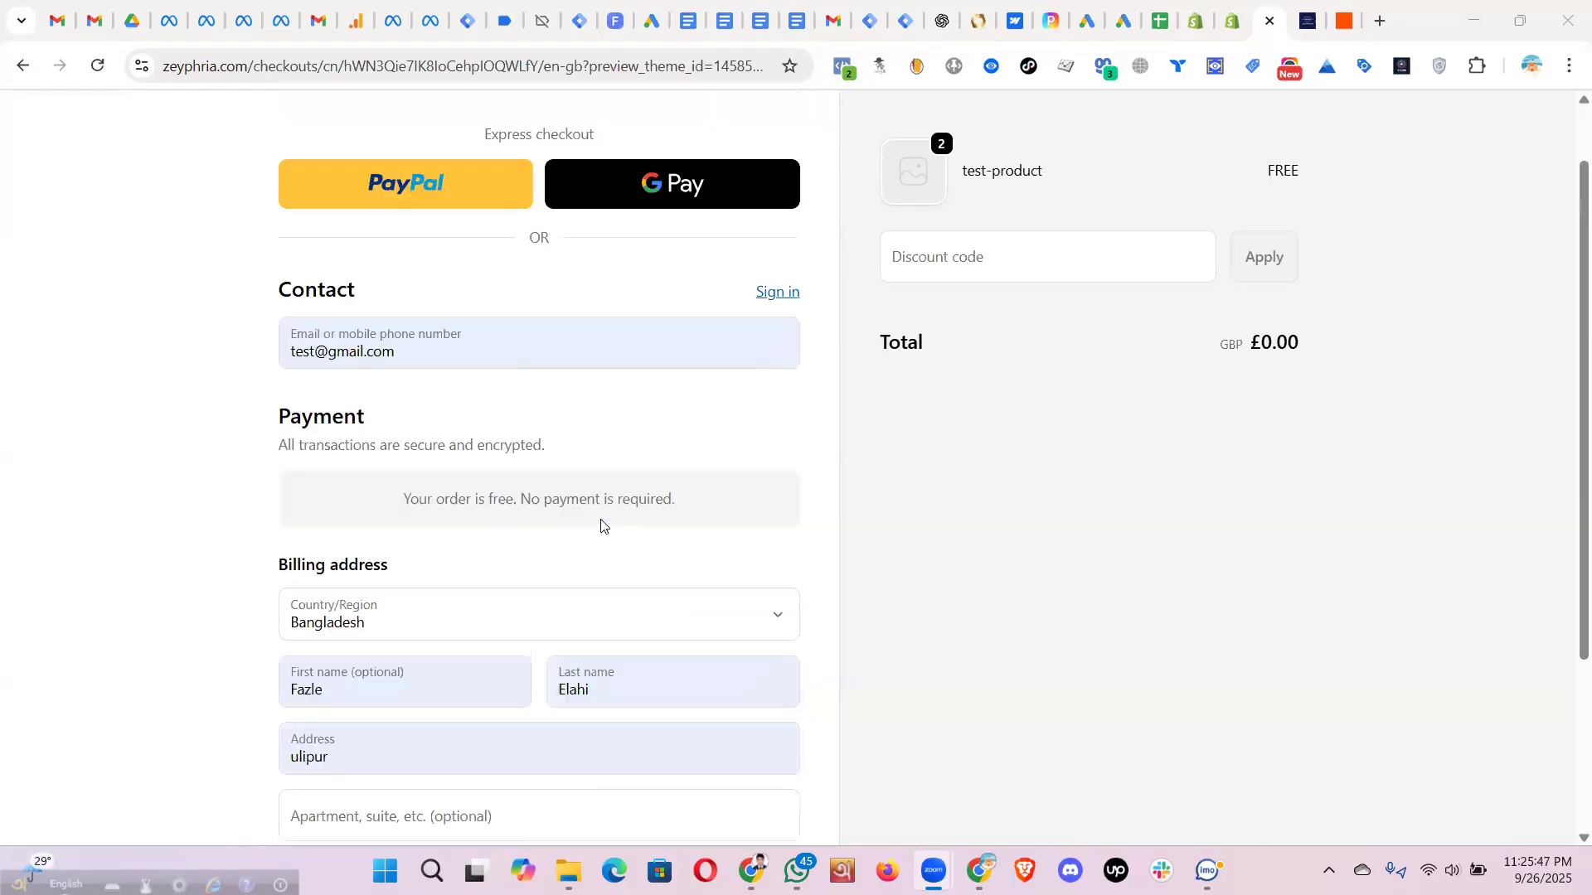
{"action": "scroll", "coordinate": [601, 526], "scroll_direction": "up", "scroll_amount": 1}
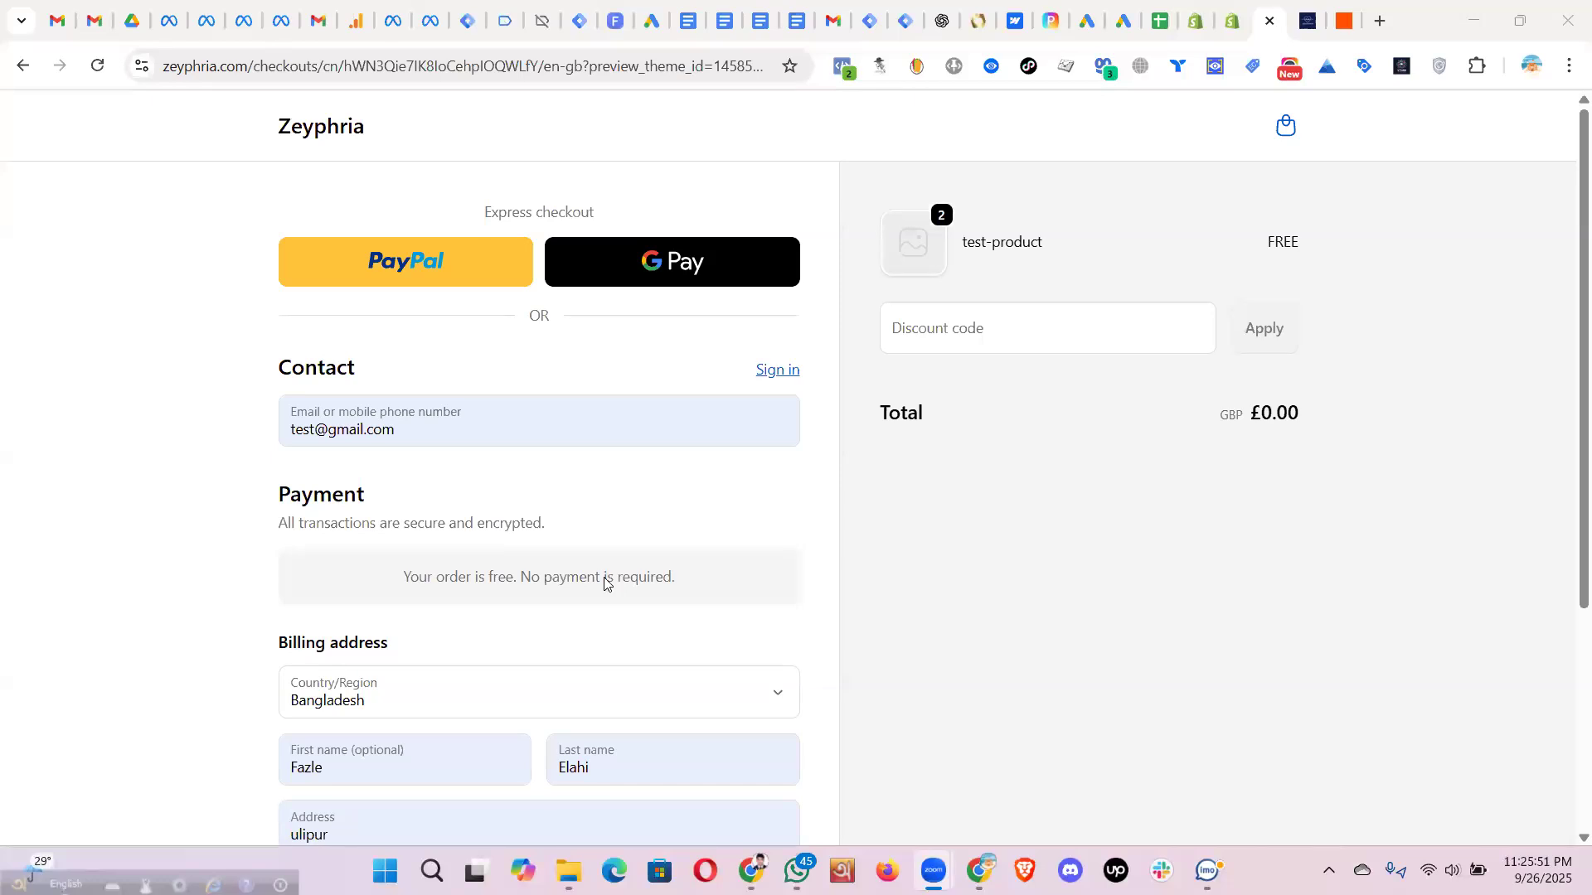
{"action": "scroll", "coordinate": [605, 580], "scroll_direction": "down", "scroll_amount": 4}
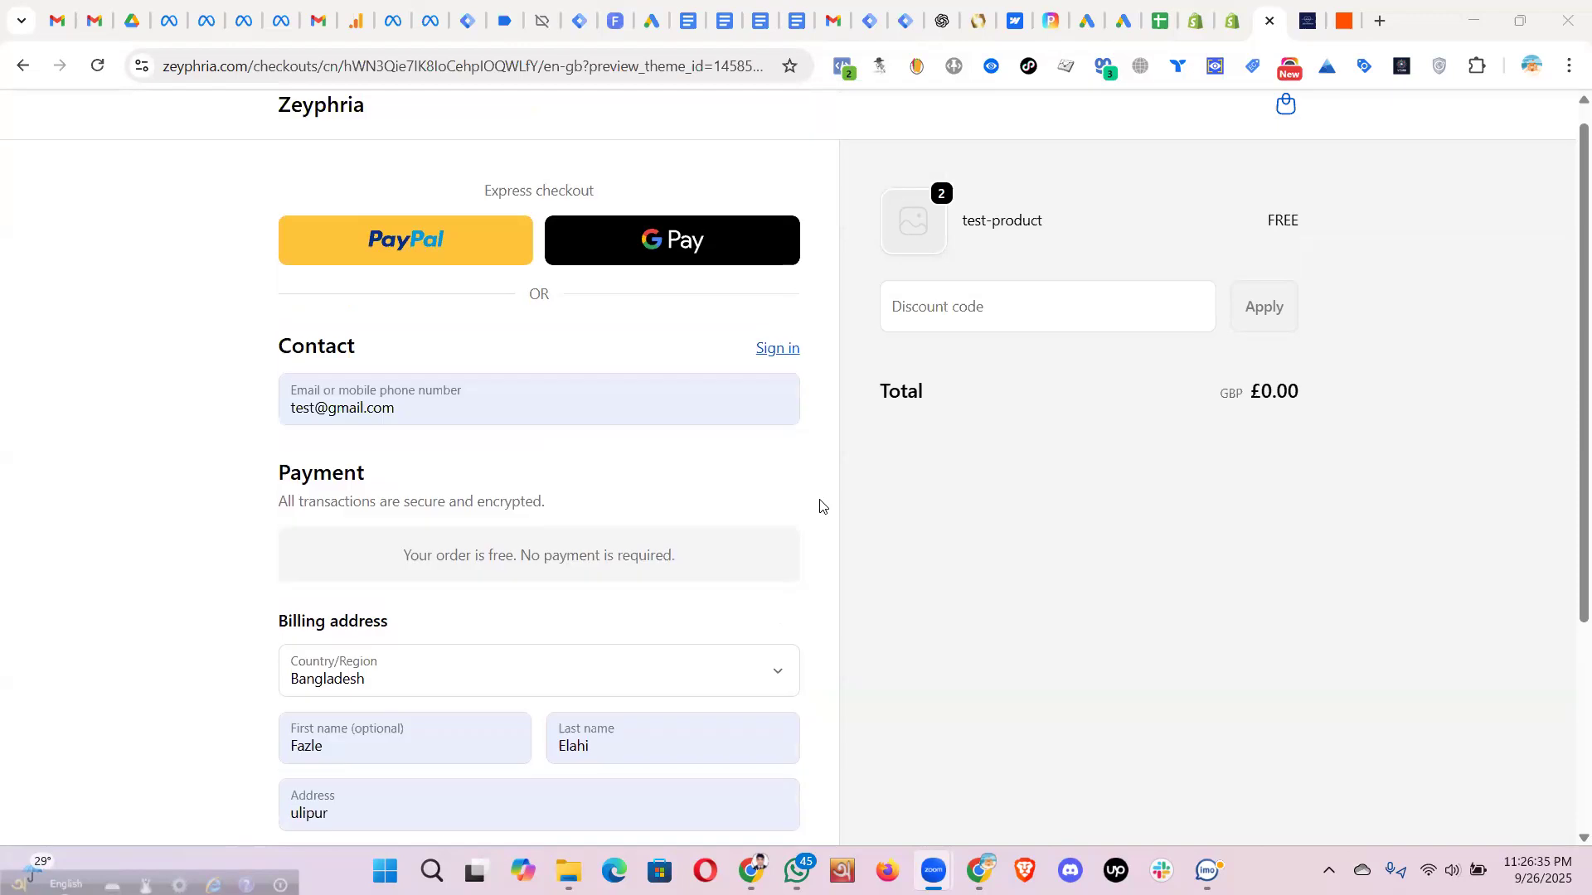
{"action": "scroll", "coordinate": [819, 506], "scroll_direction": "down", "scroll_amount": 3}
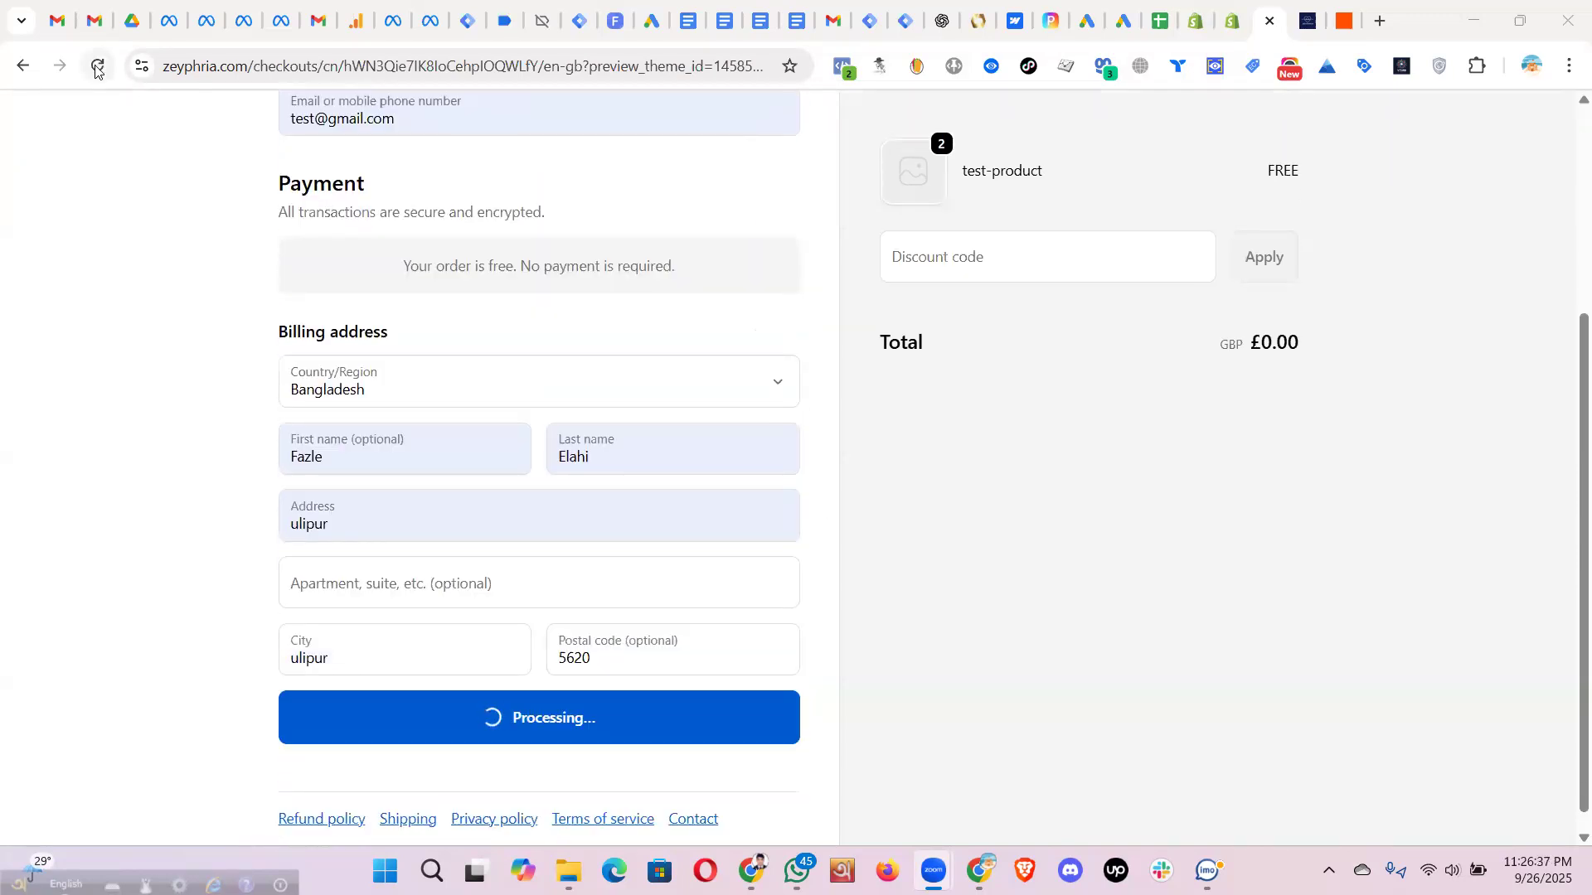
{"action": "left_click", "coordinate": [97, 68]}
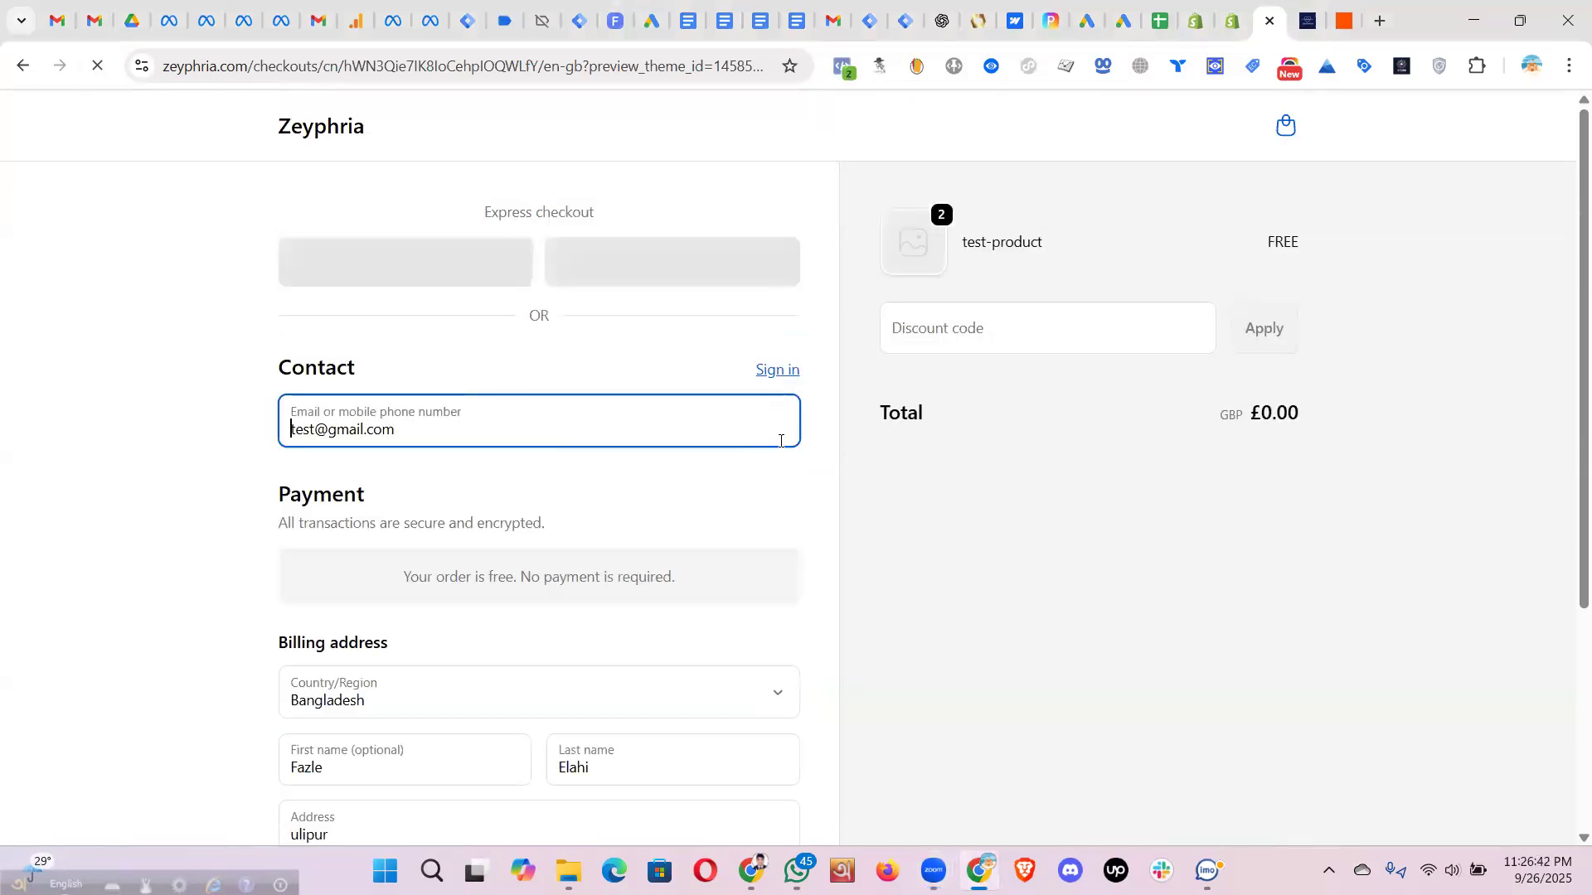
{"action": "scroll", "coordinate": [822, 509], "scroll_direction": "down", "scroll_amount": 4}
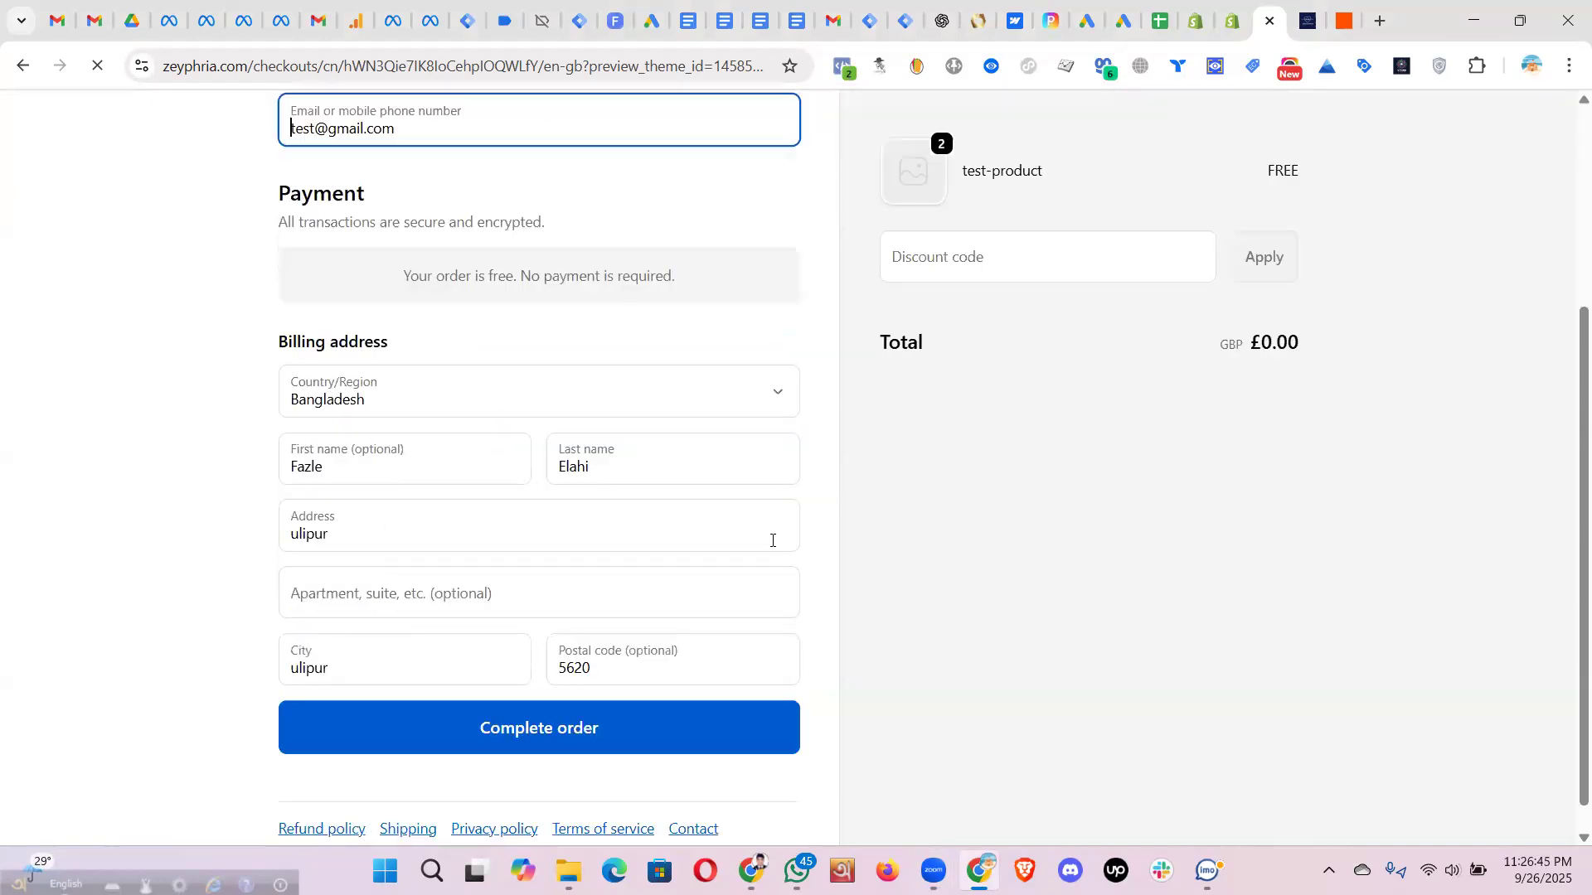
{"action": "left_click", "coordinate": [516, 691]}
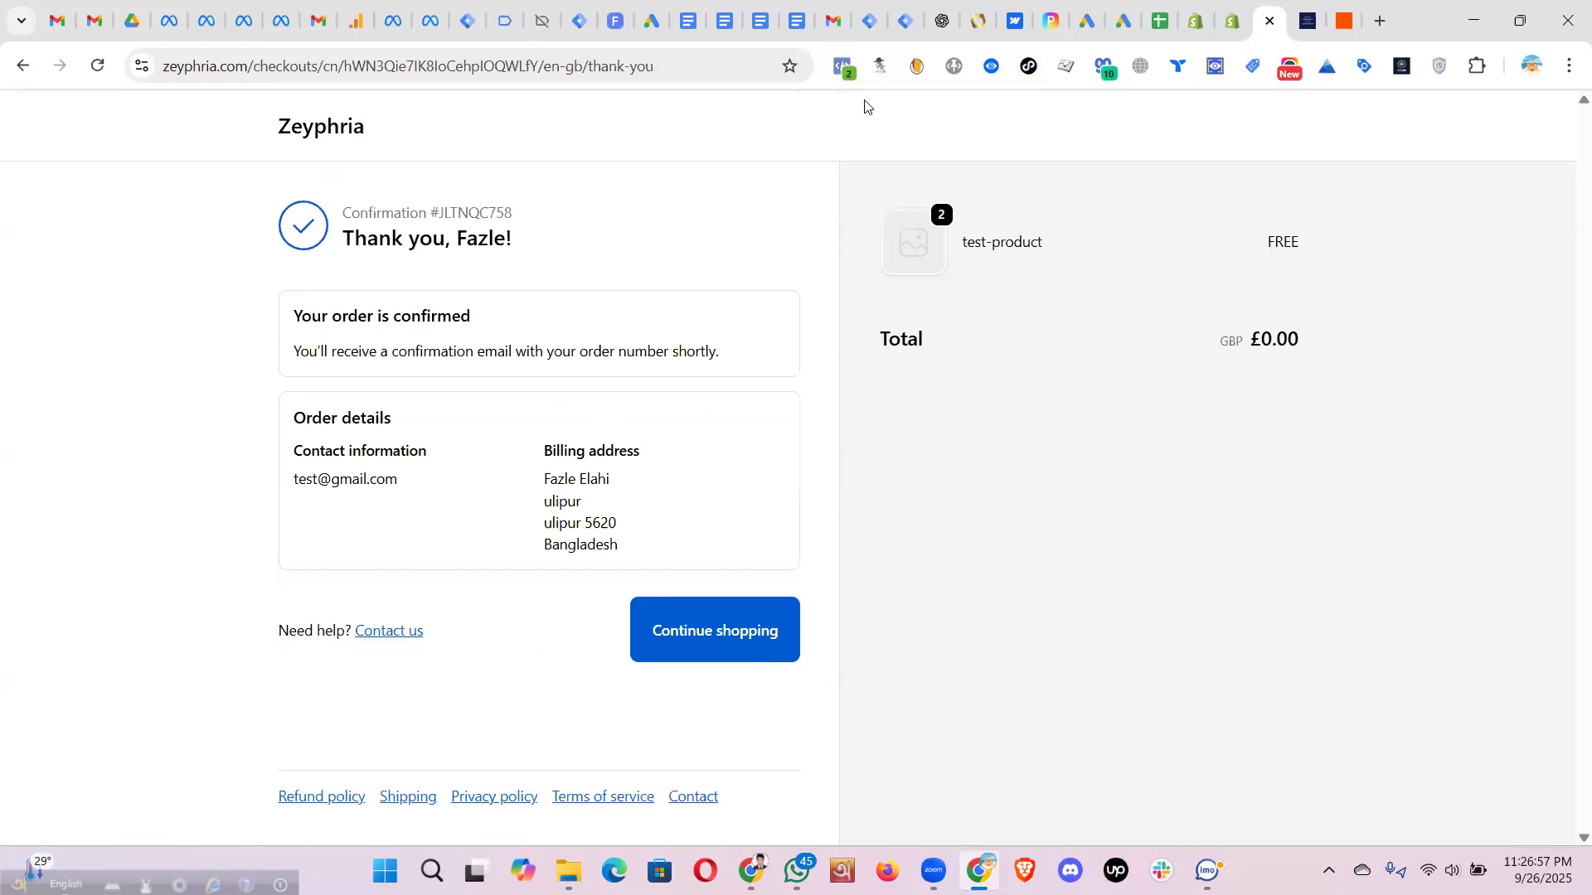
- Review the Purchase event's parameters in Meta Pixel Helper, then return to Meta Business Suite
{"action": "left_click", "coordinate": [845, 69]}
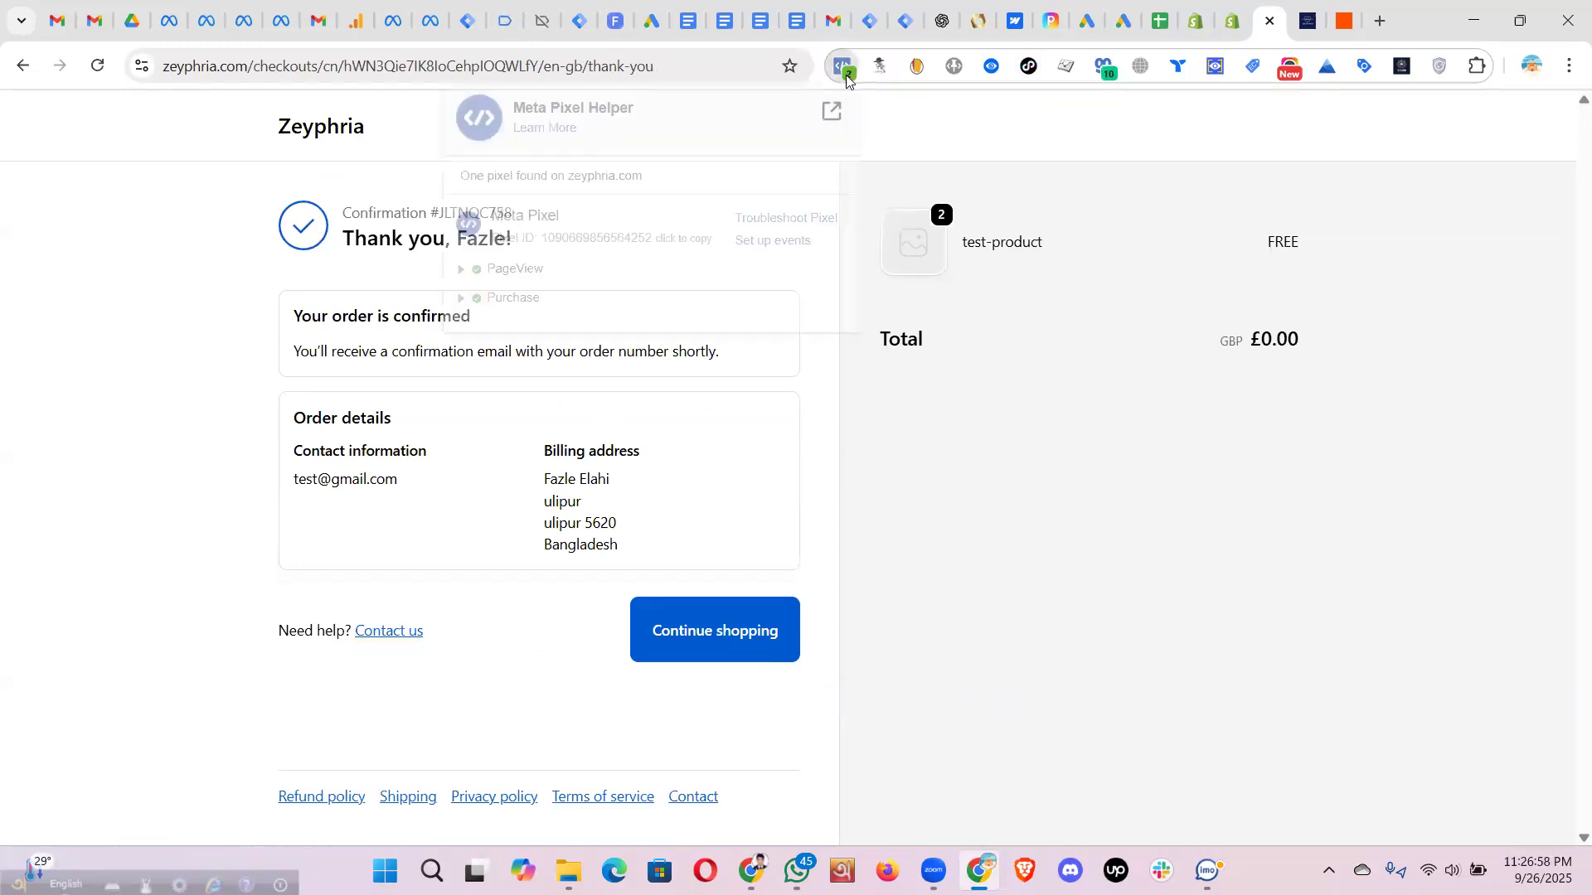
{"action": "left_click", "coordinate": [525, 308]}
{"action": "left_click_drag", "start_coordinate": [754, 647], "coordinate": [517, 367]}
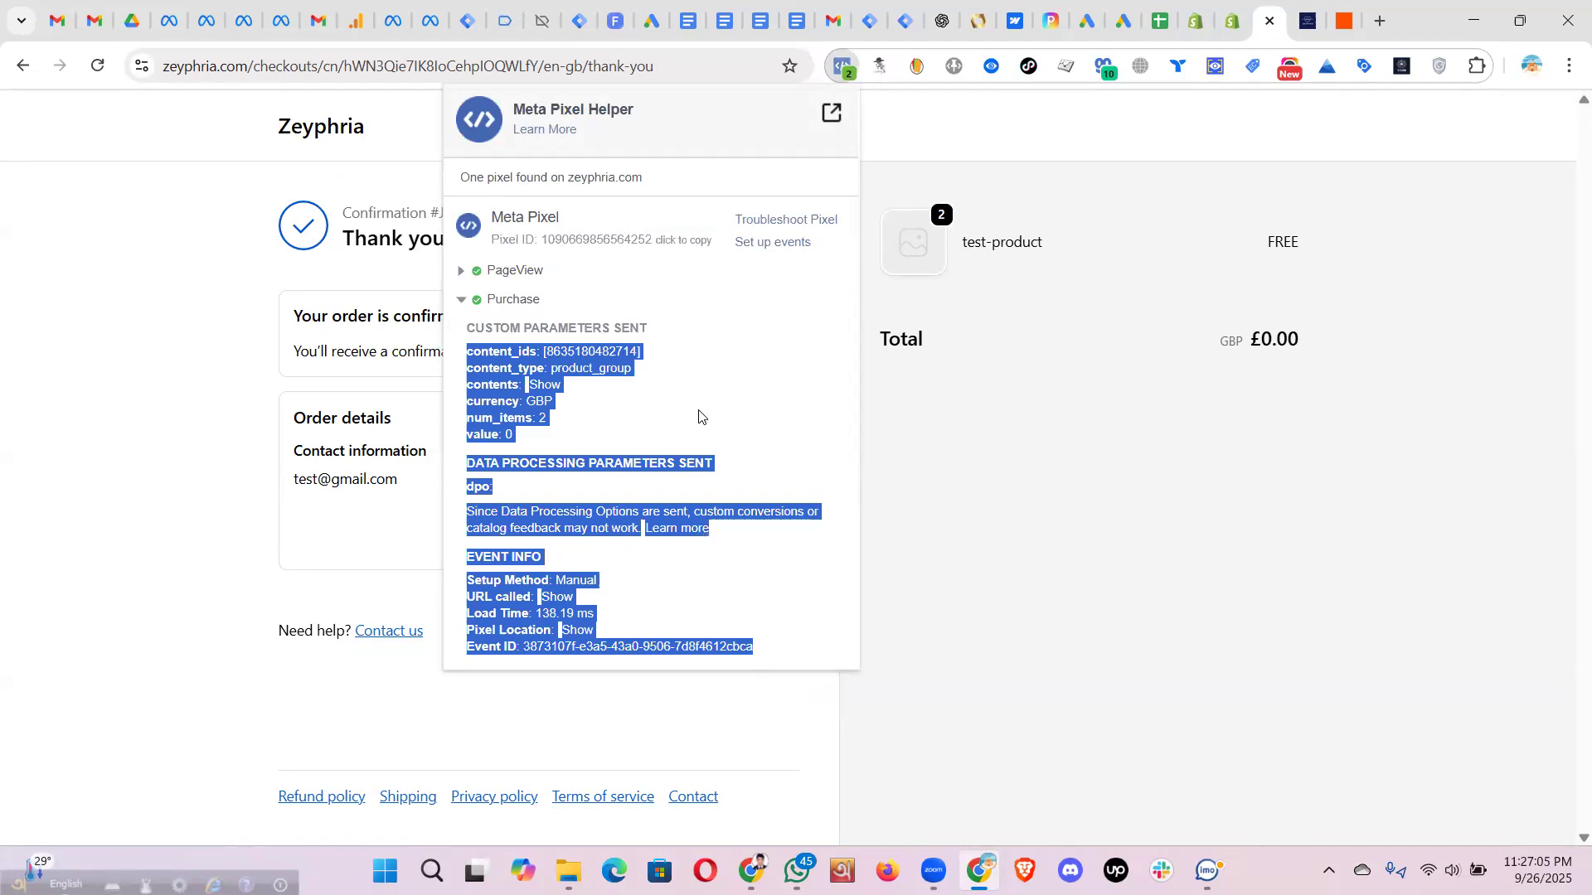
{"action": "left_click", "coordinate": [1002, 139]}
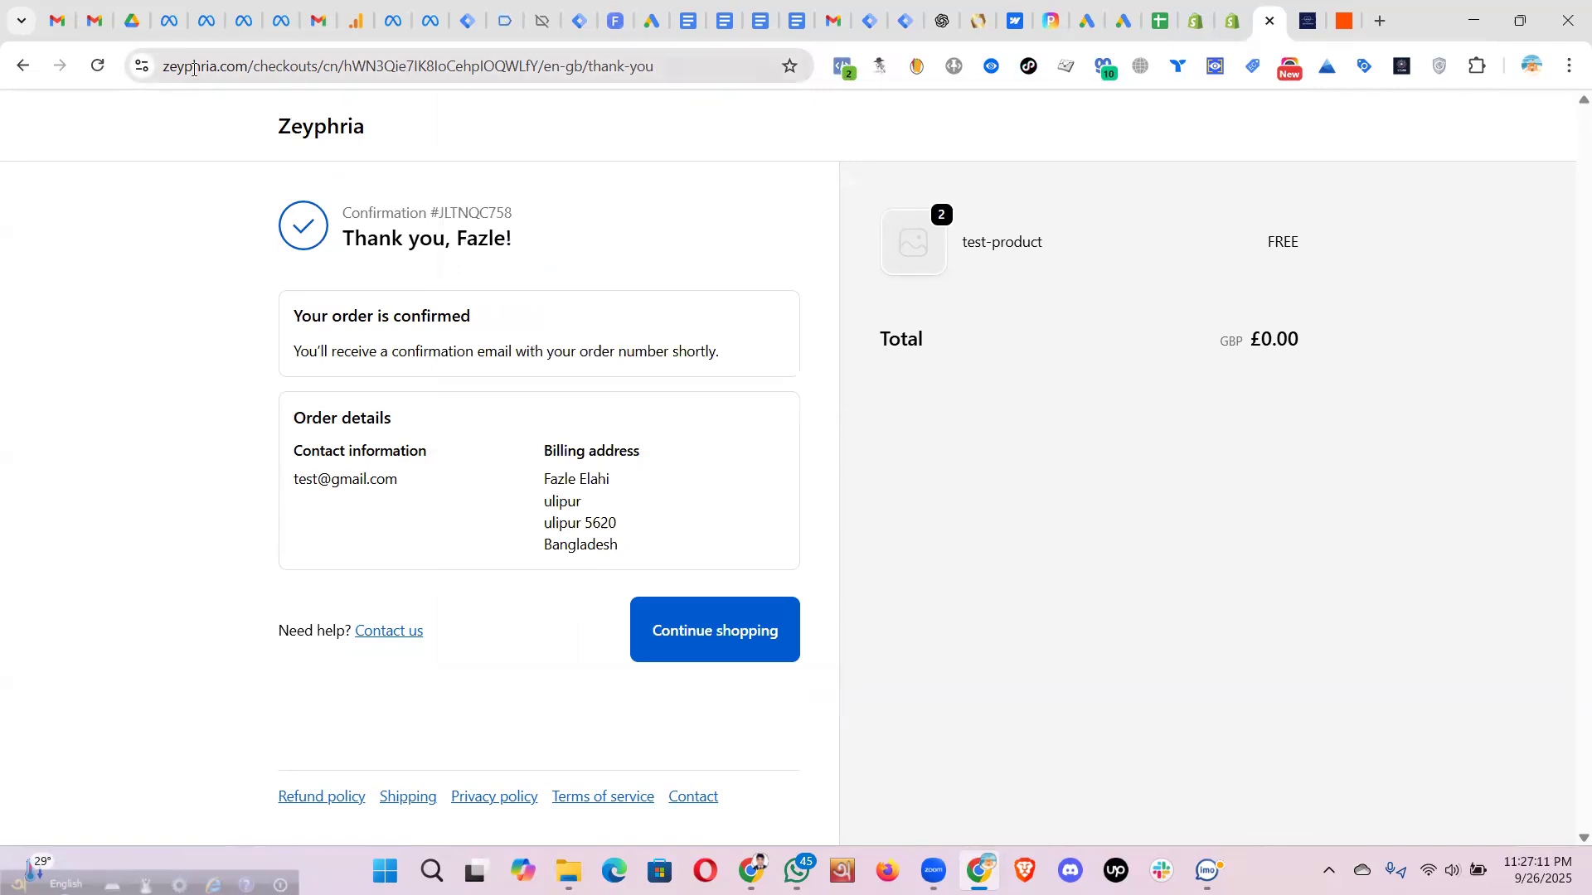
{"action": "left_click", "coordinate": [171, 28]}
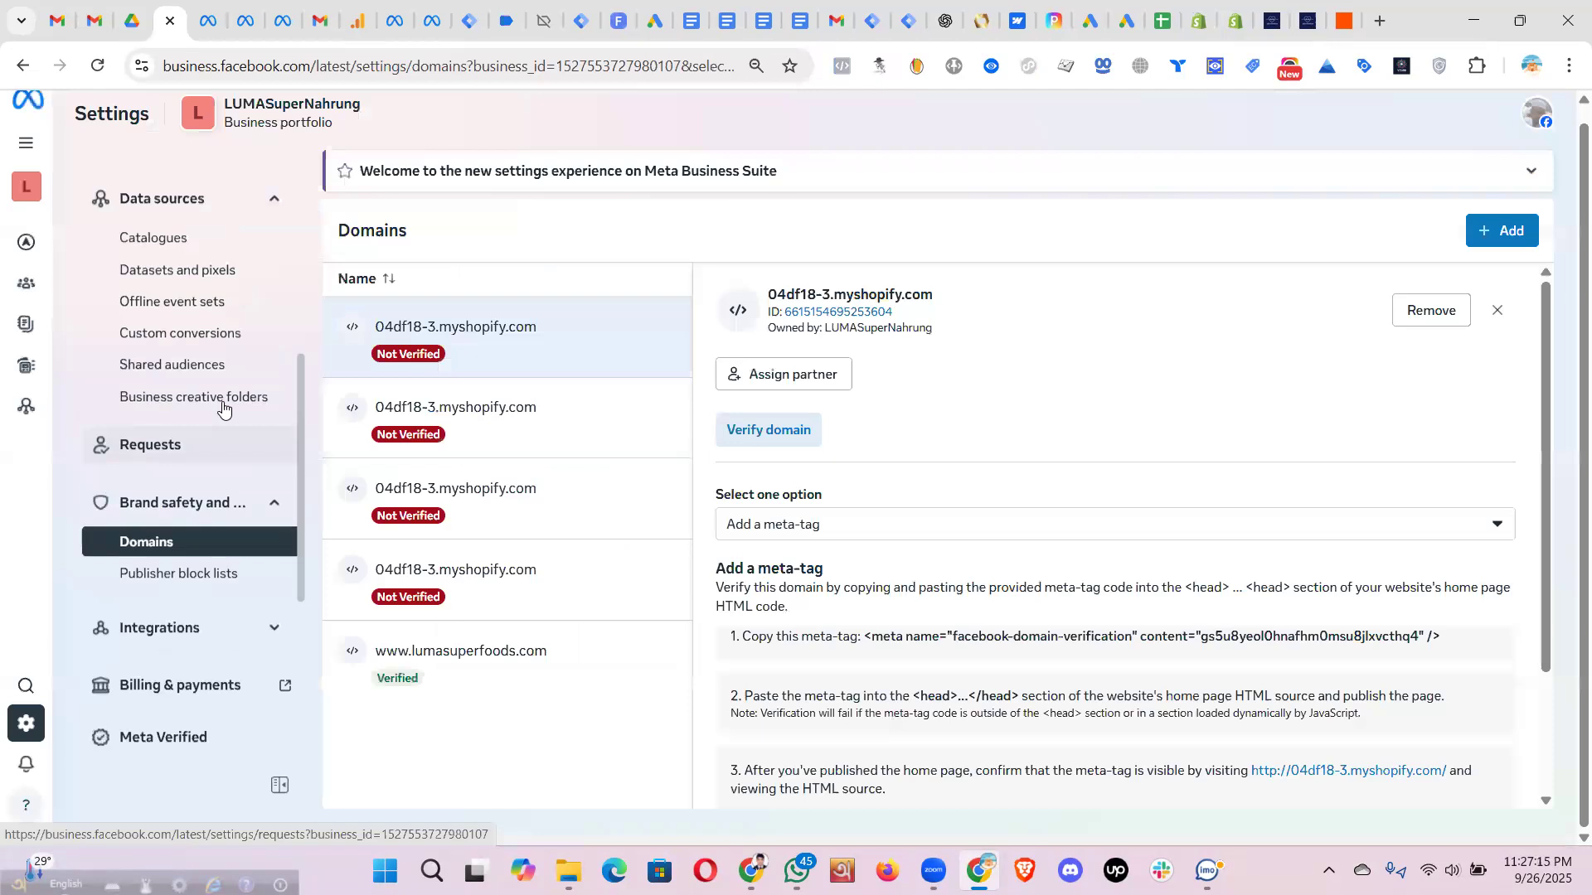
- Go from Datasets and pixels to Events Manager and open zeyphria-pixel's Test events
{"action": "scroll", "coordinate": [191, 348], "scroll_direction": "up", "scroll_amount": 1}
{"action": "left_click", "coordinate": [170, 333]}
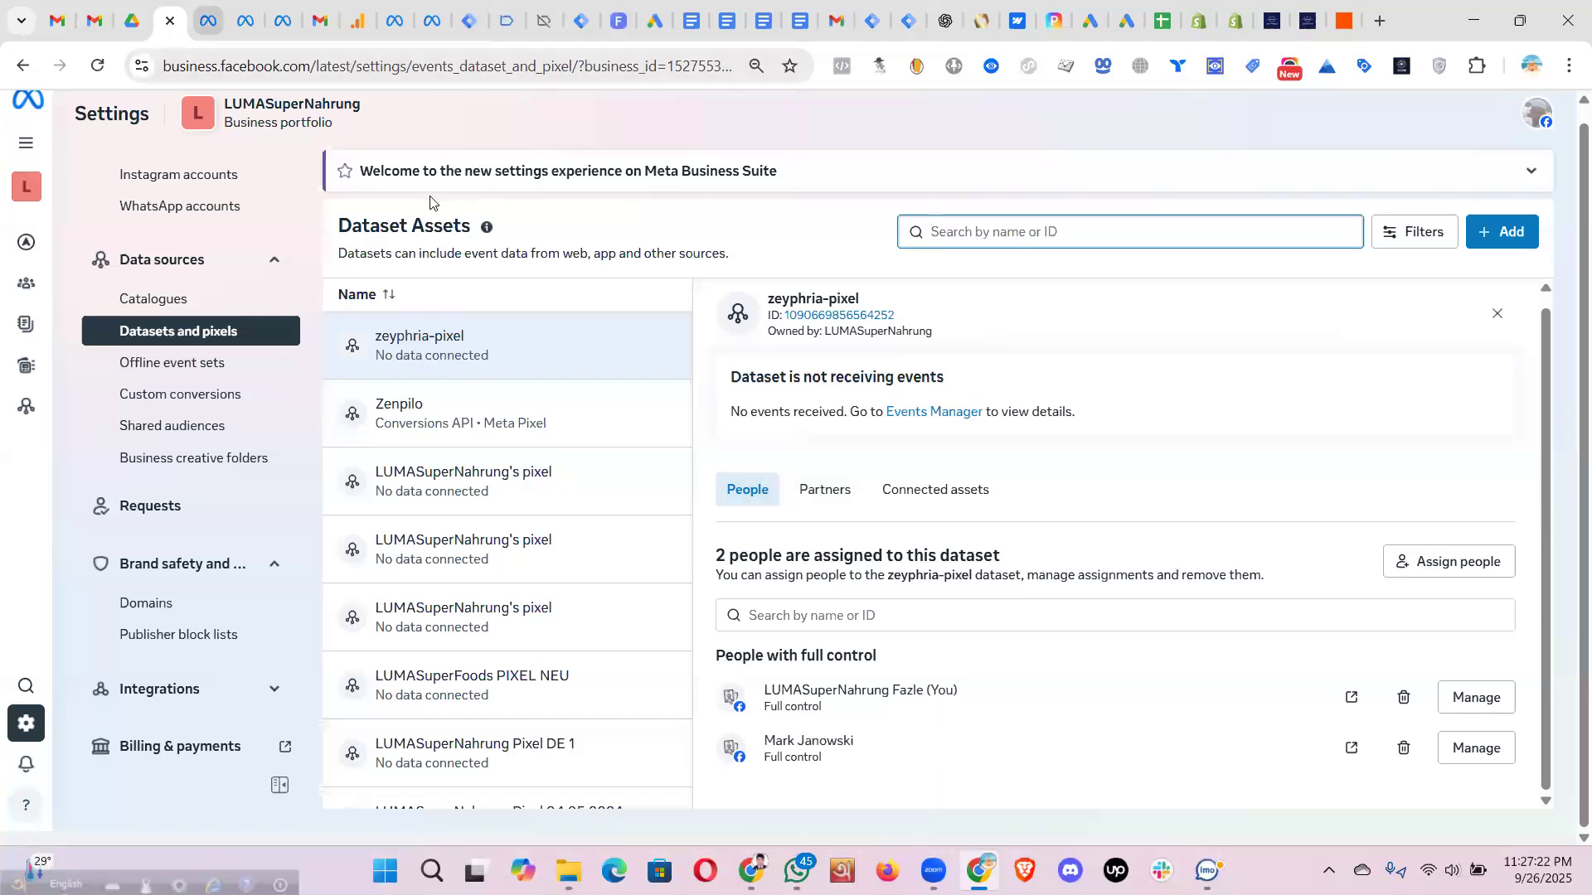
{"action": "left_click", "coordinate": [207, 21]}
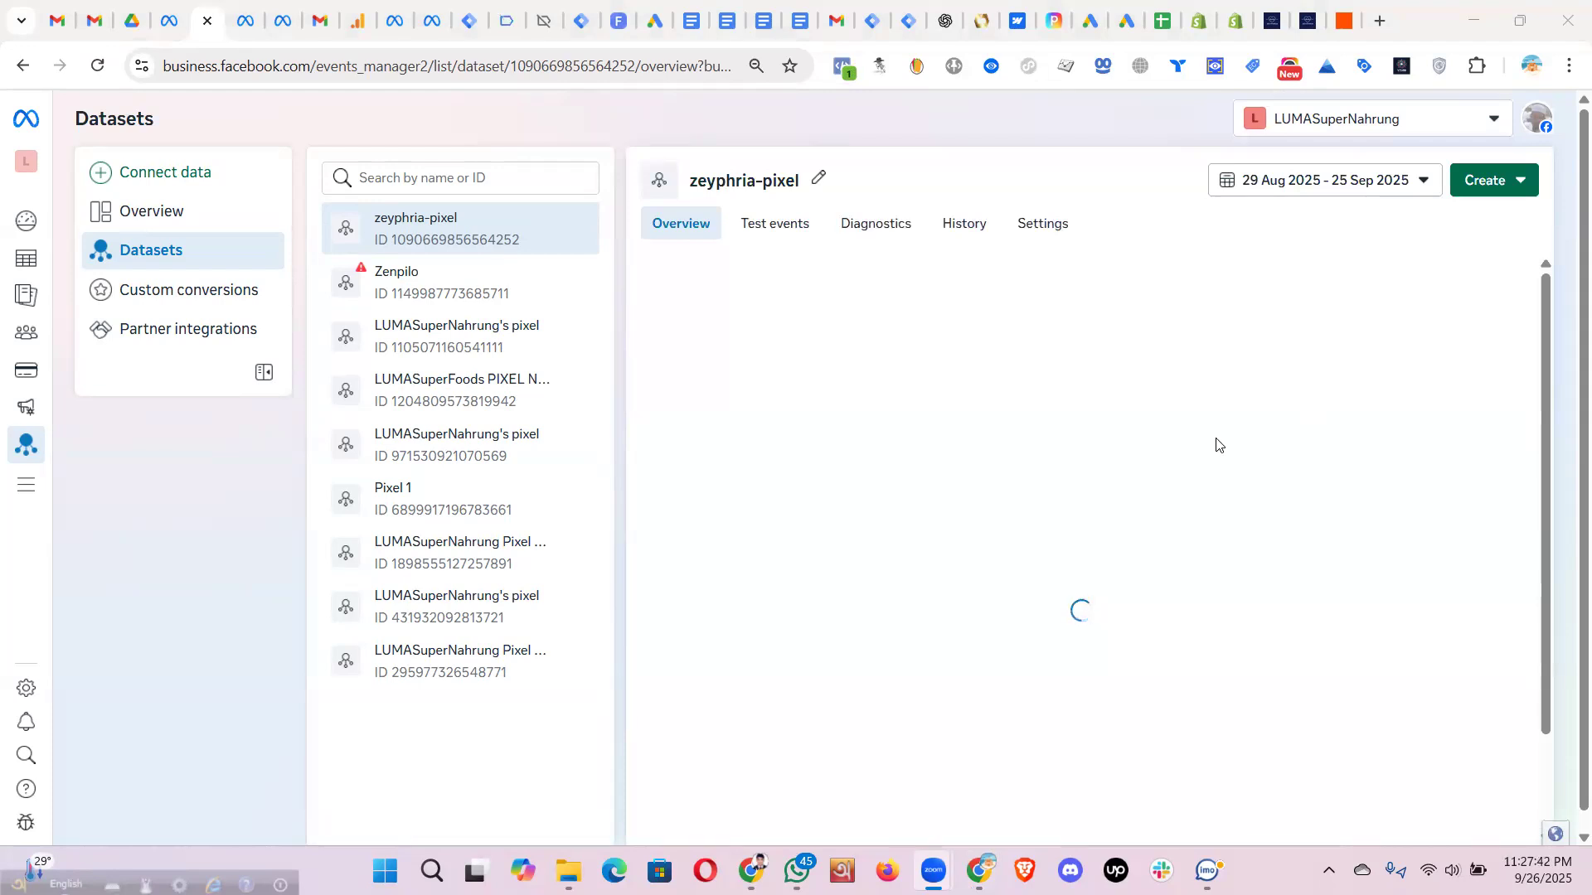
{"action": "scroll", "coordinate": [1212, 700], "scroll_direction": "down", "scroll_amount": 1}
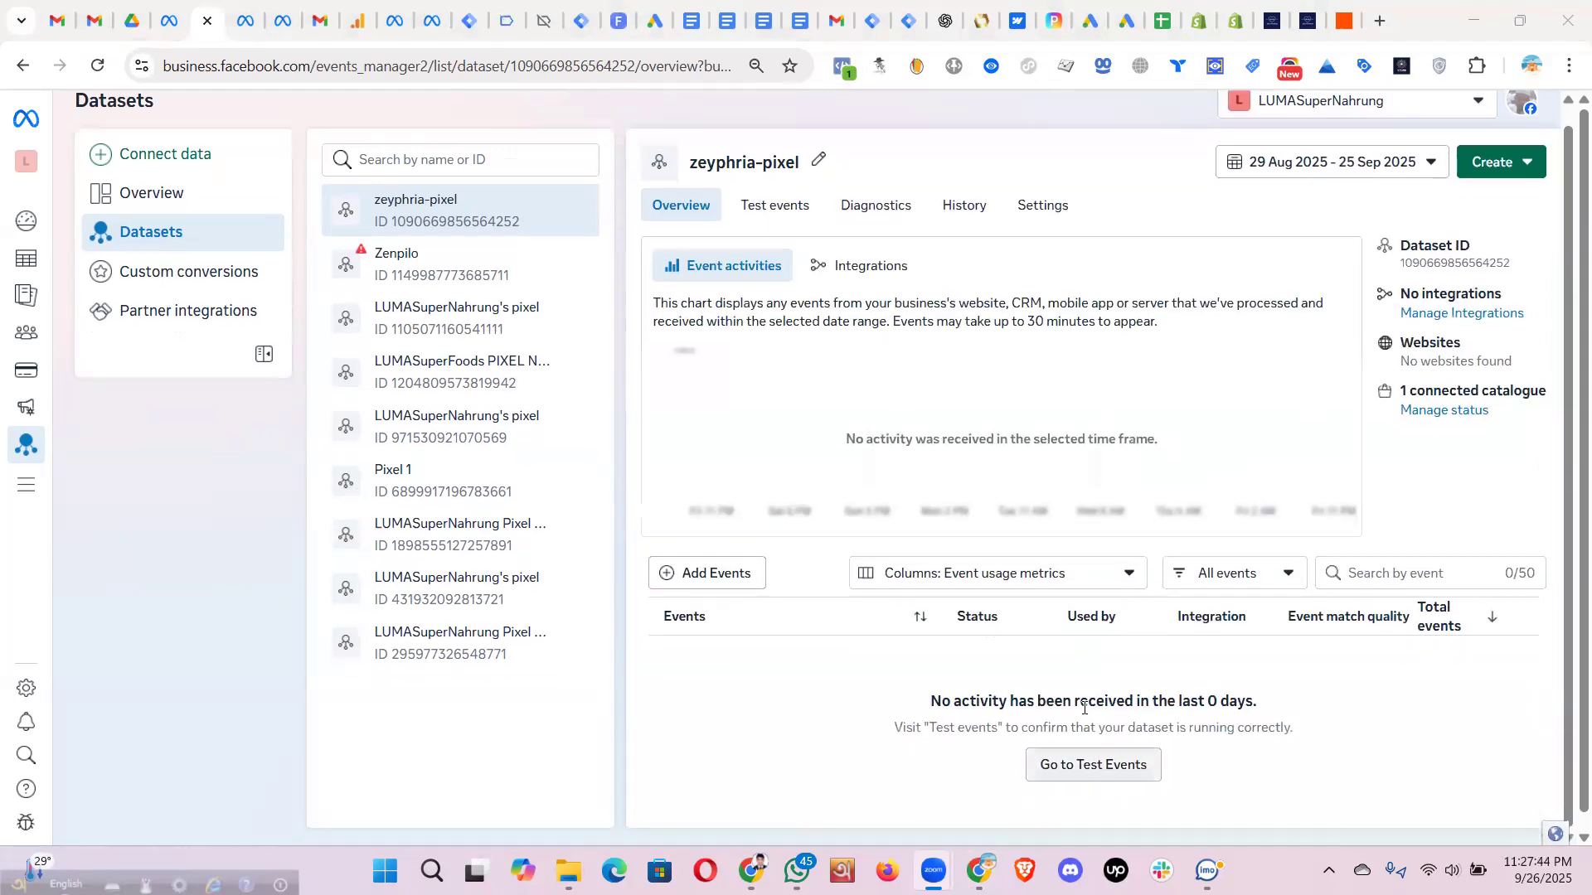
{"action": "left_click", "coordinate": [780, 212]}
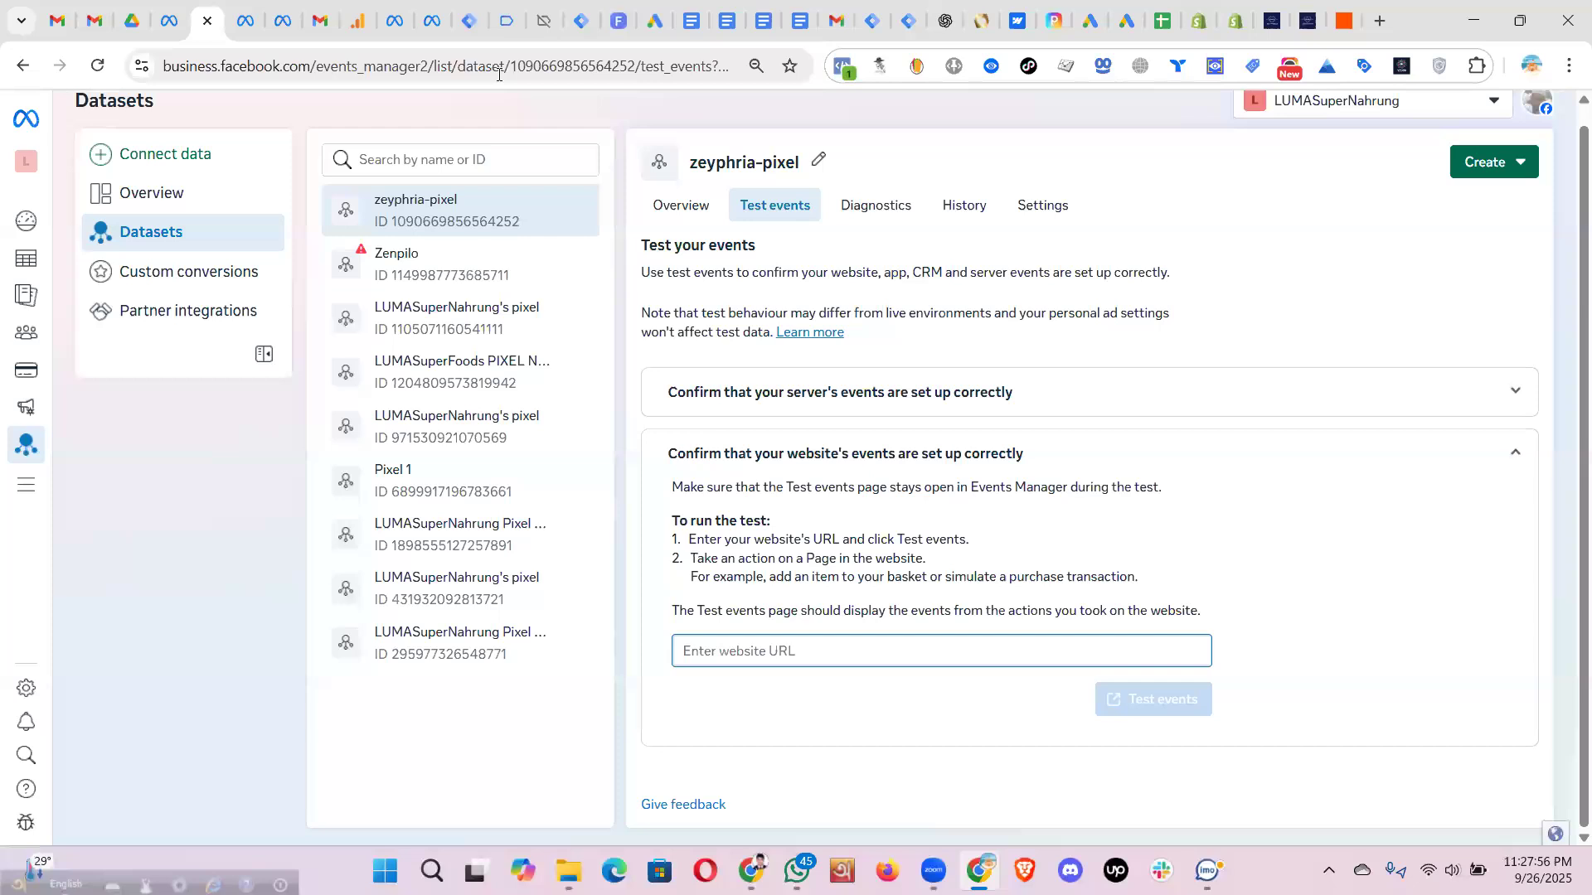
{"action": "left_click", "coordinate": [1269, 22]}
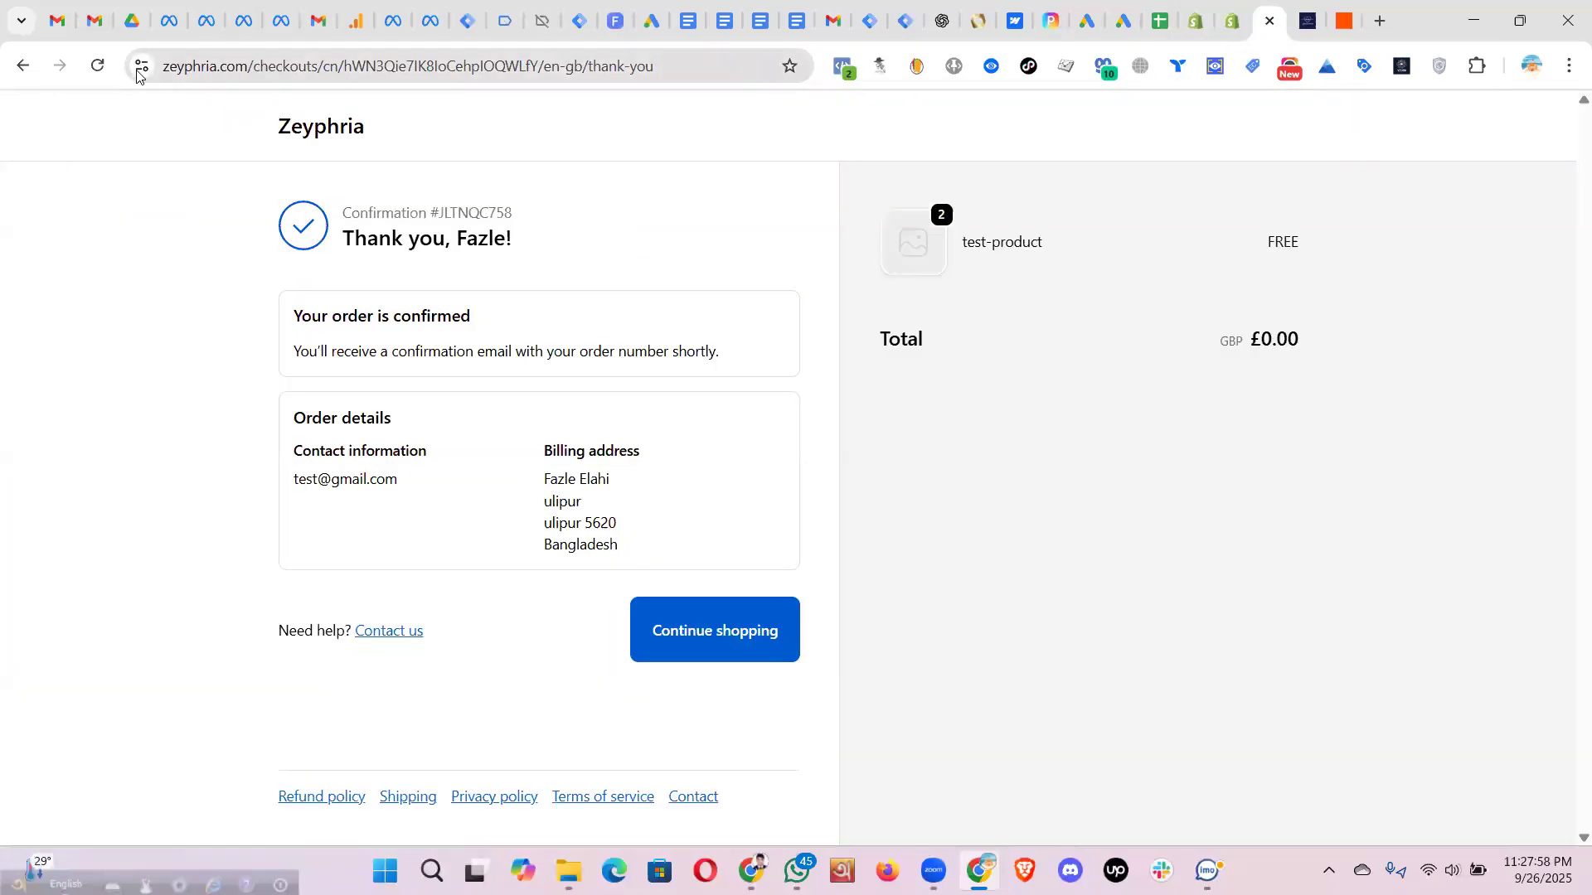
{"action": "left_click_drag", "start_coordinate": [261, 66], "coordinate": [161, 67]}
{"action": "key", "text": "ctrl+c"}
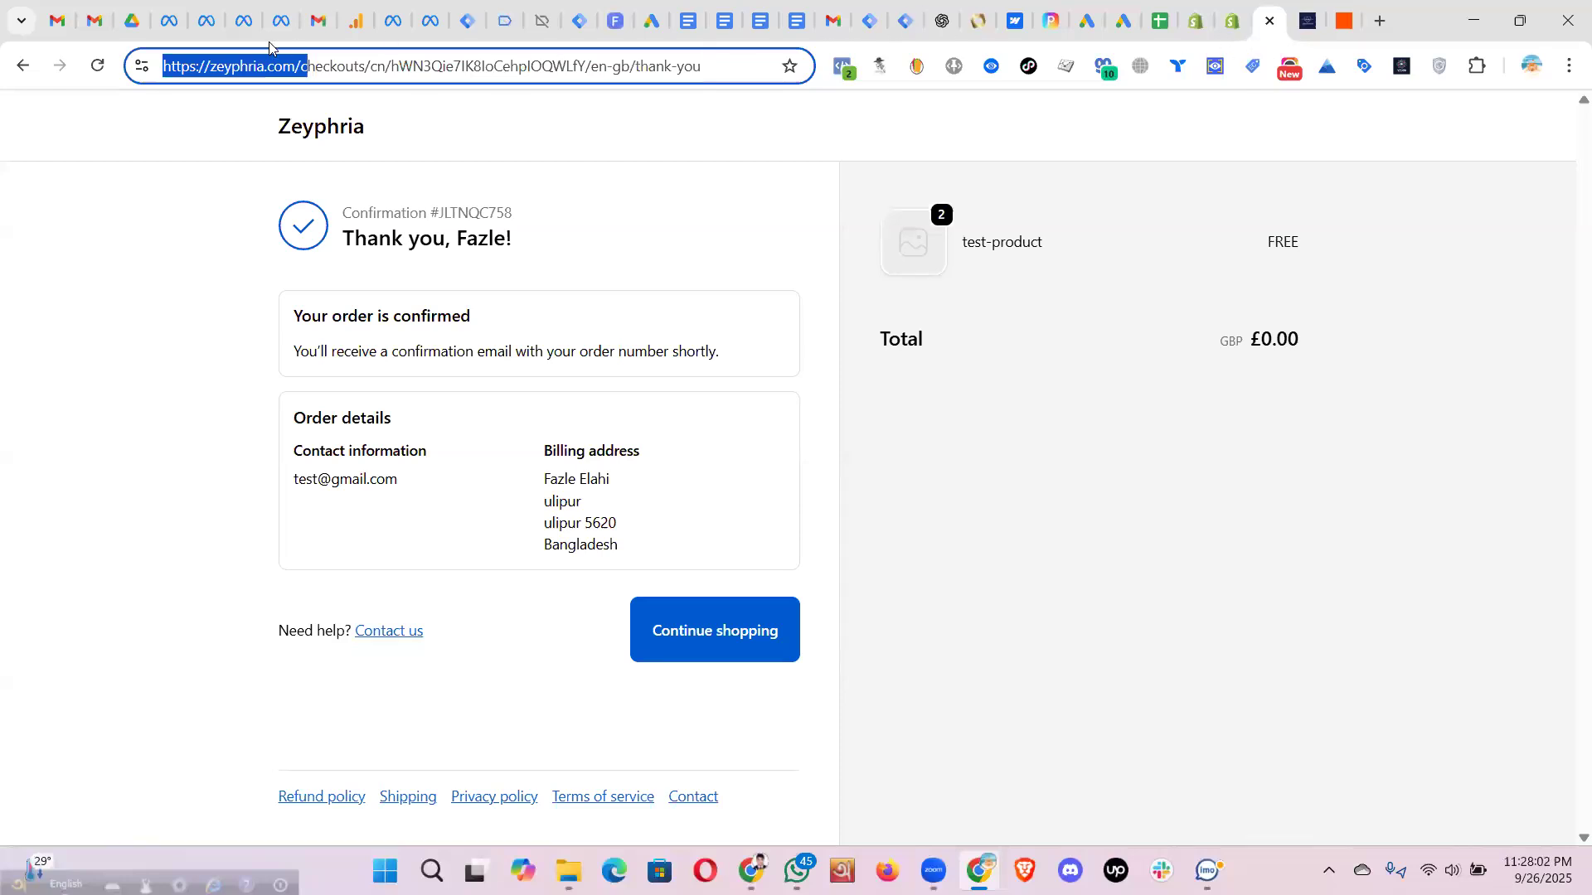
{"action": "left_click", "coordinate": [207, 23]}
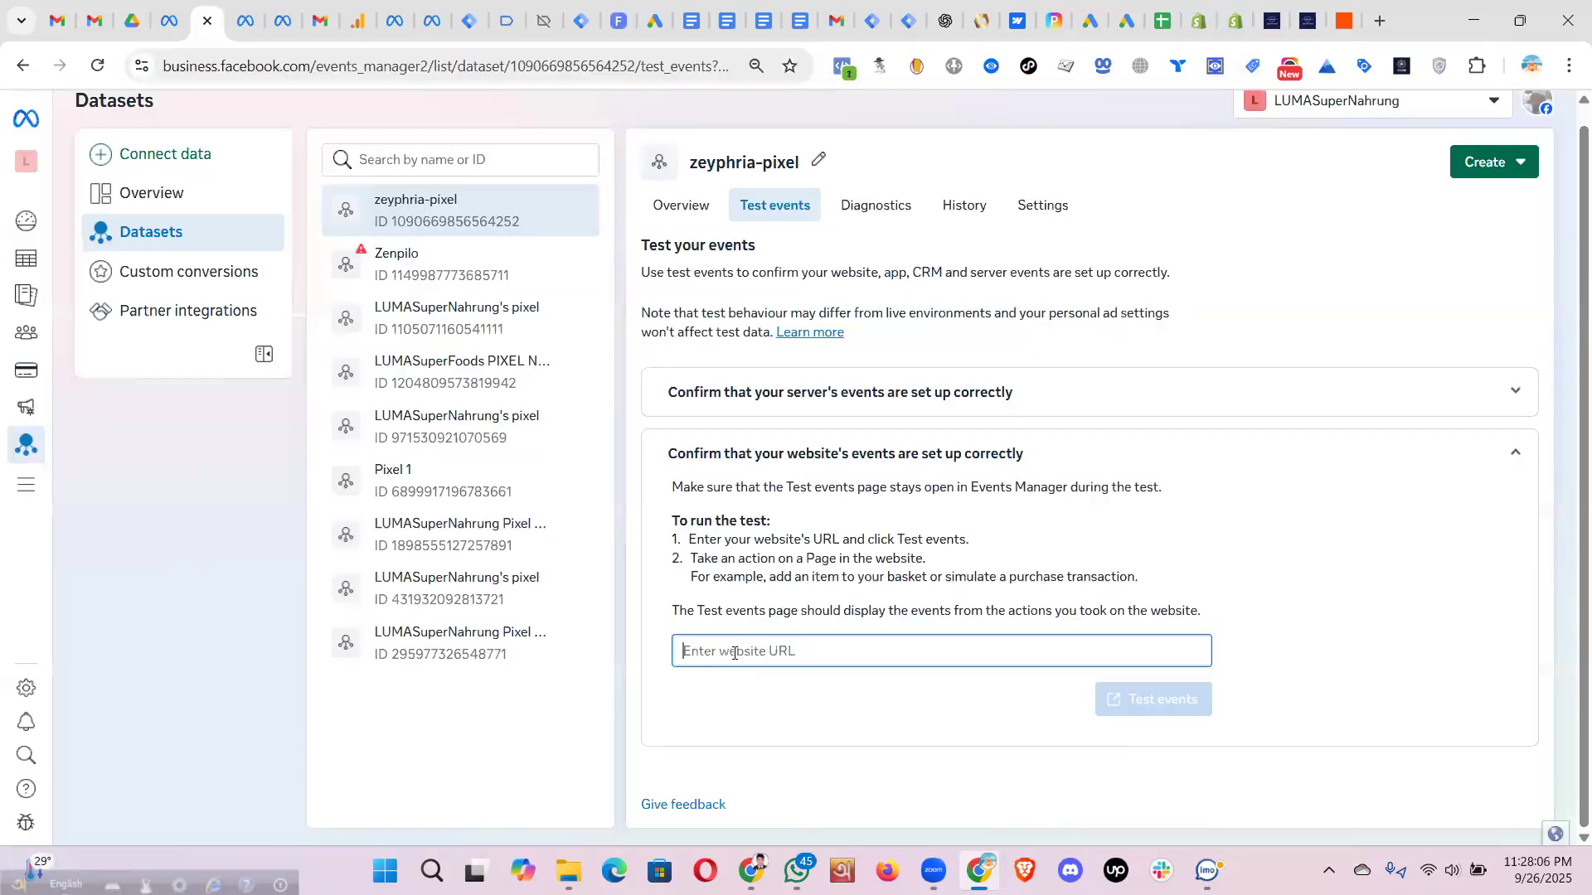
{"action": "key", "text": "ctrl+v"}
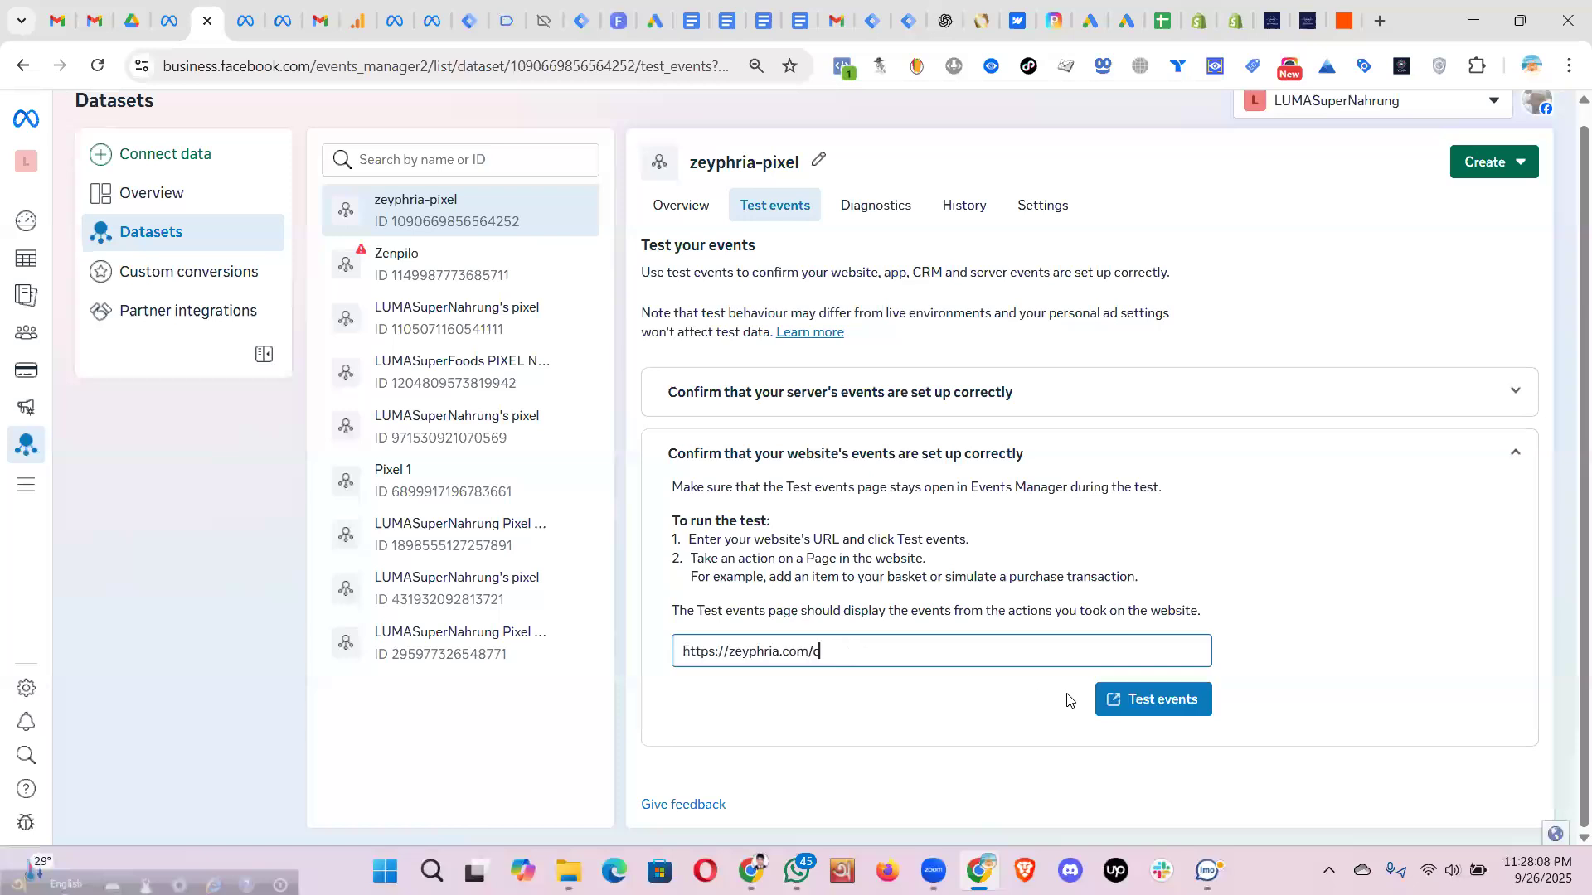
{"action": "left_click", "coordinate": [1179, 706]}
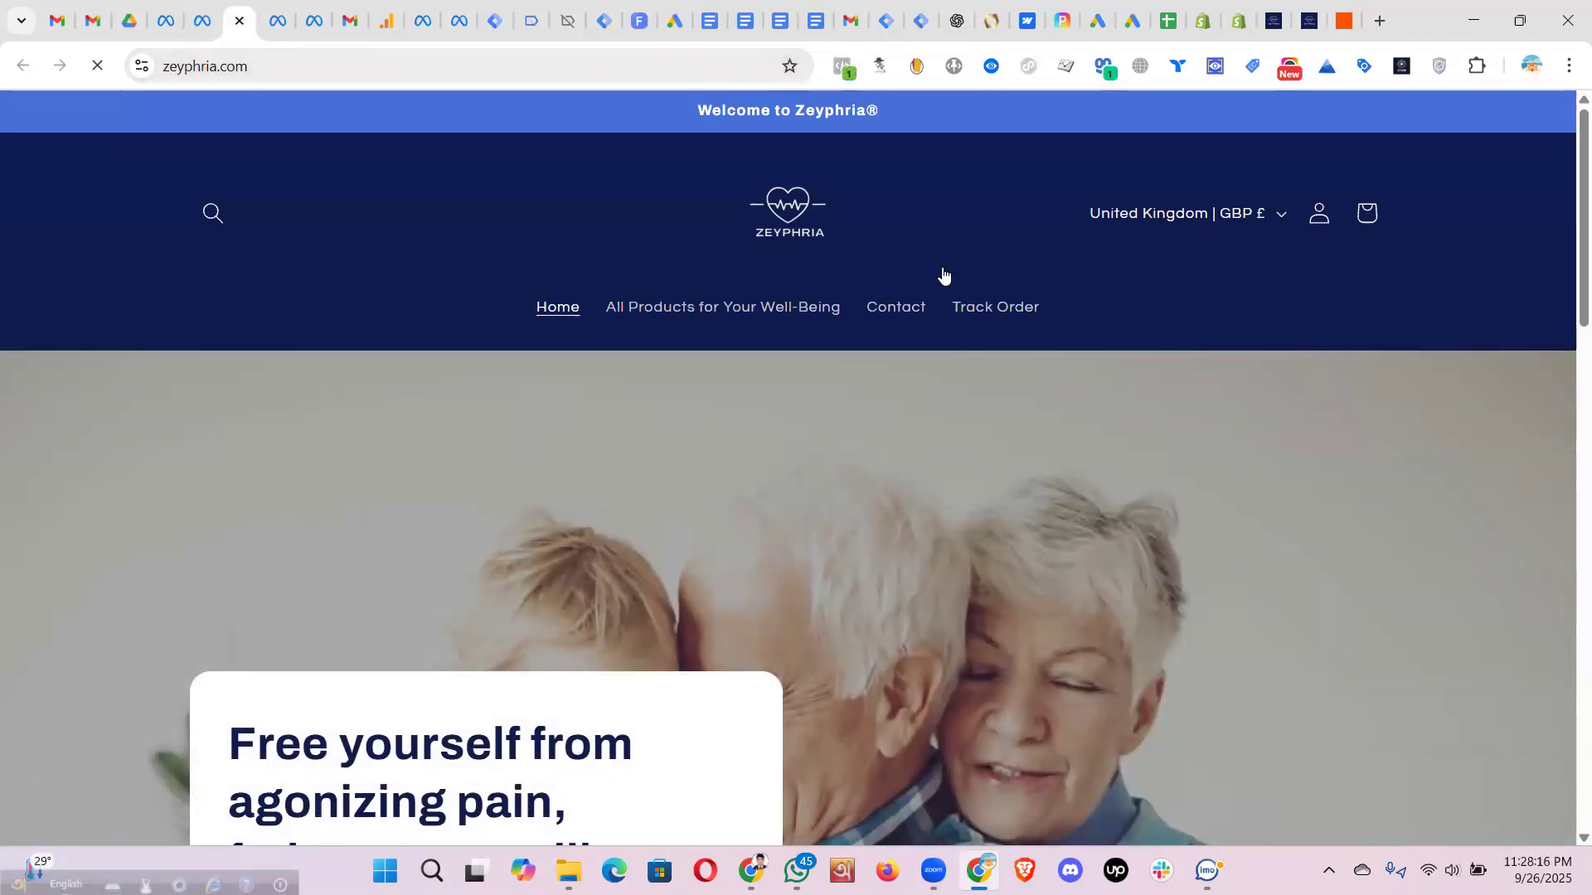
- Confirm the storefront's PageView event in Pixel Helper and return to Events Manager
{"action": "scroll", "coordinate": [843, 99], "scroll_direction": "down", "scroll_amount": 3}
{"action": "scroll", "coordinate": [489, 280], "scroll_direction": "up", "scroll_amount": 3}
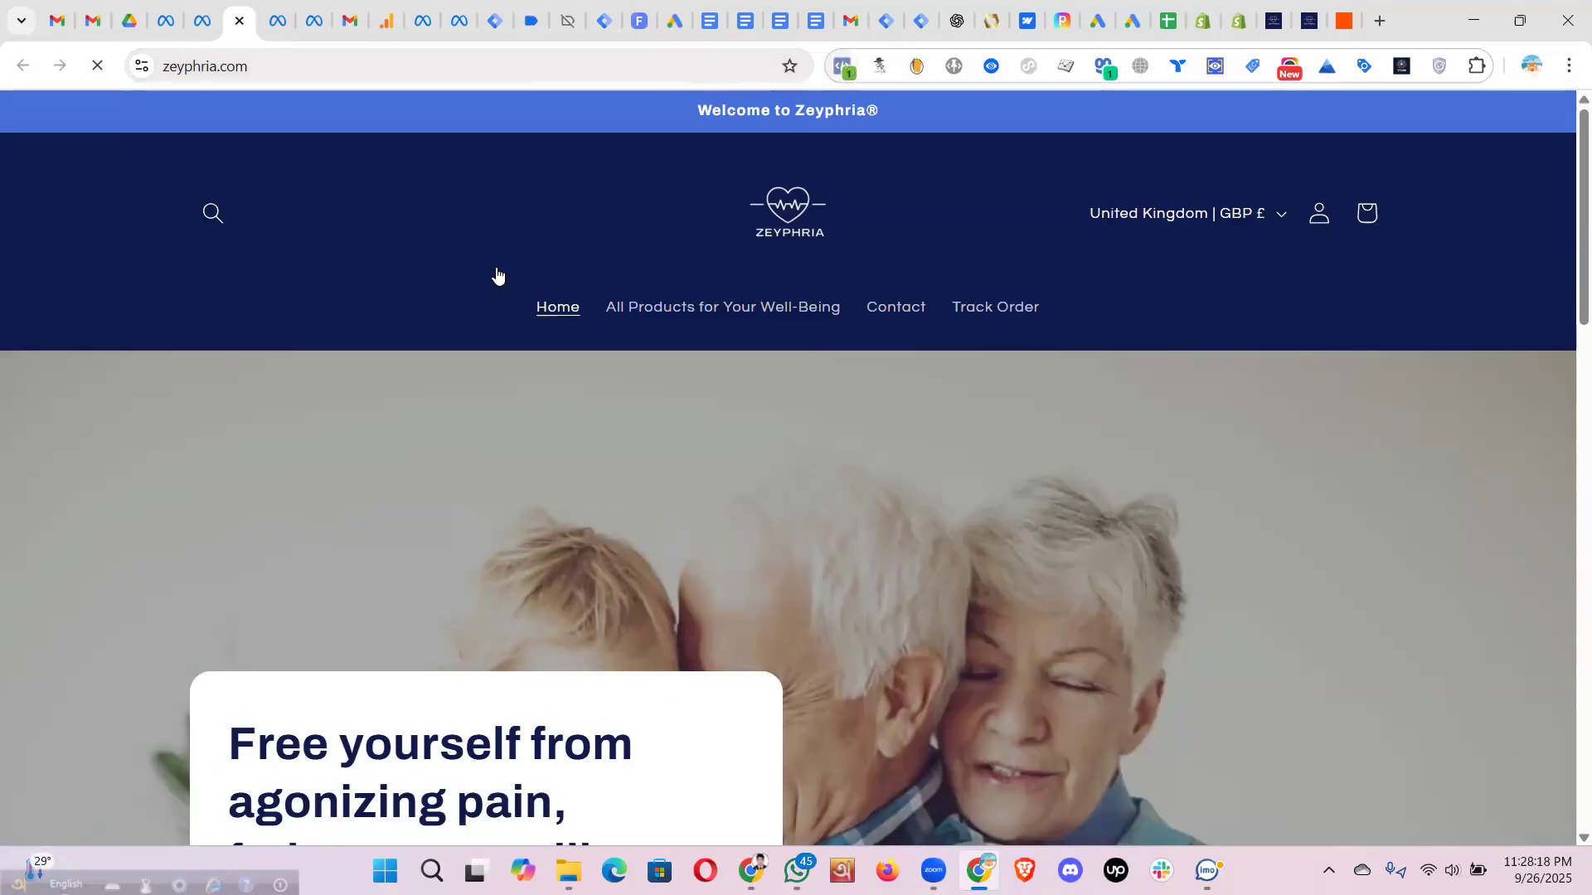
{"action": "left_click", "coordinate": [842, 66]}
{"action": "left_click", "coordinate": [497, 271]}
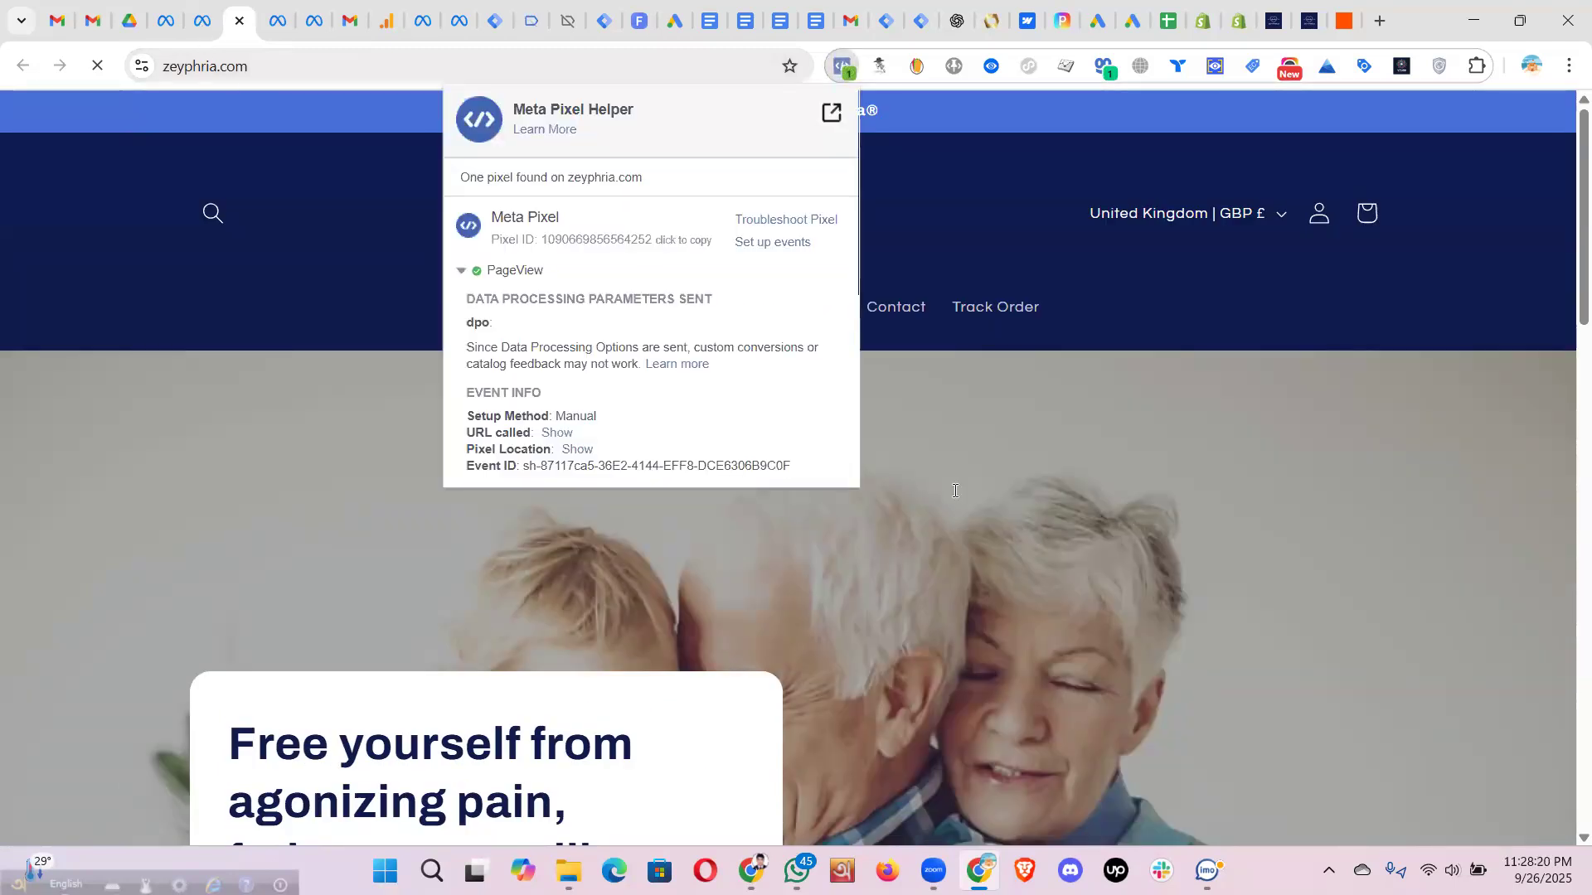
{"action": "key", "text": "ctrl+shift+Tab"}
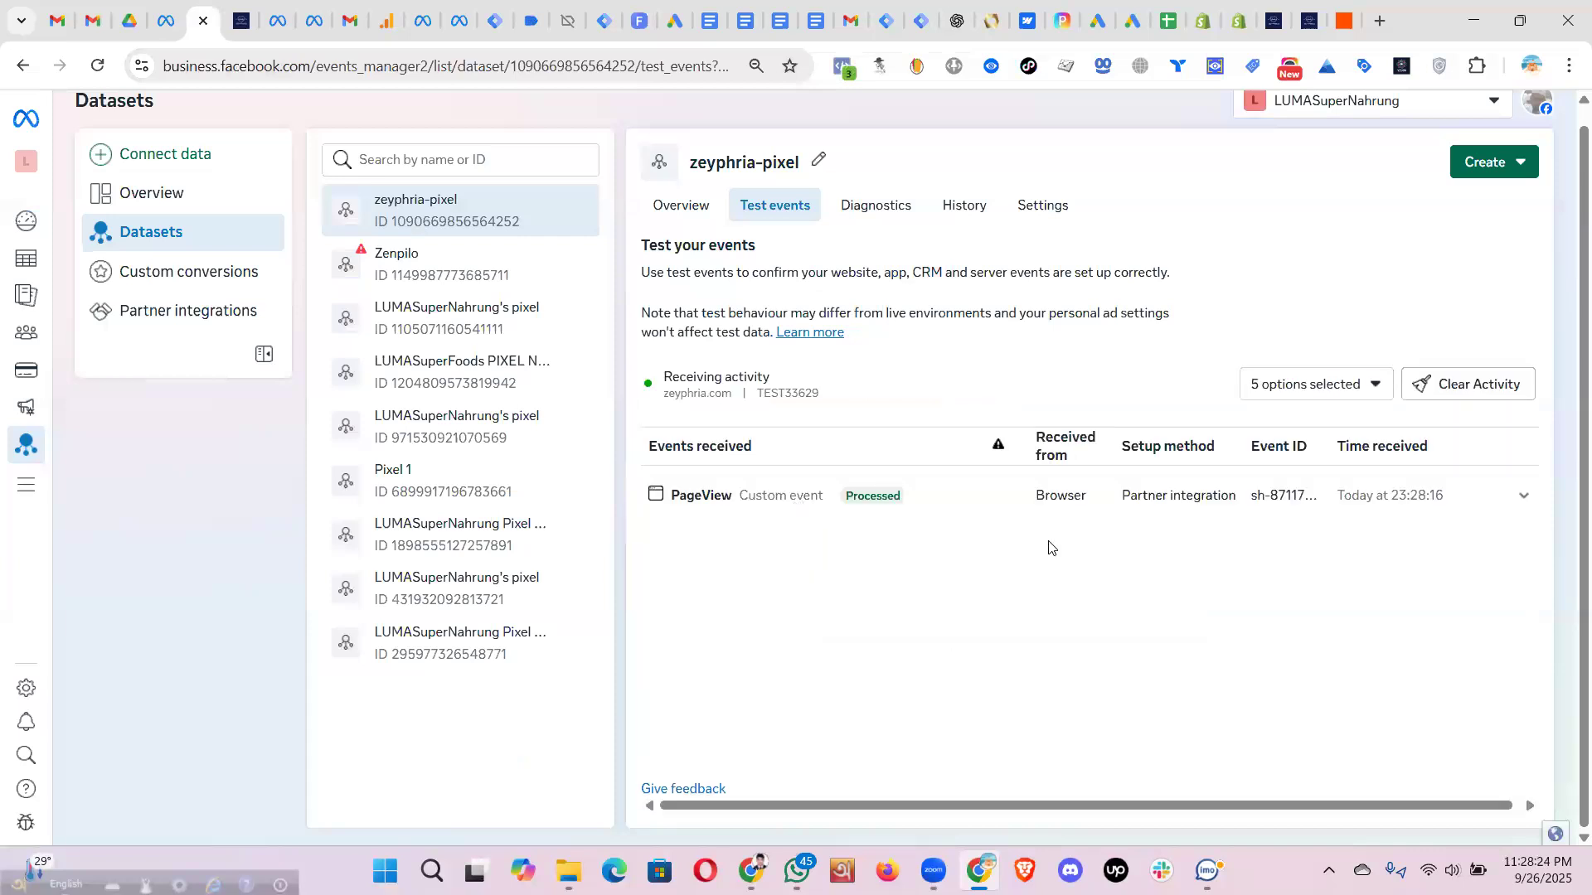
- Inspect the received PageView event's ID, then open the Zeyphria Nailyze product page
{"action": "left_click", "coordinate": [965, 496]}
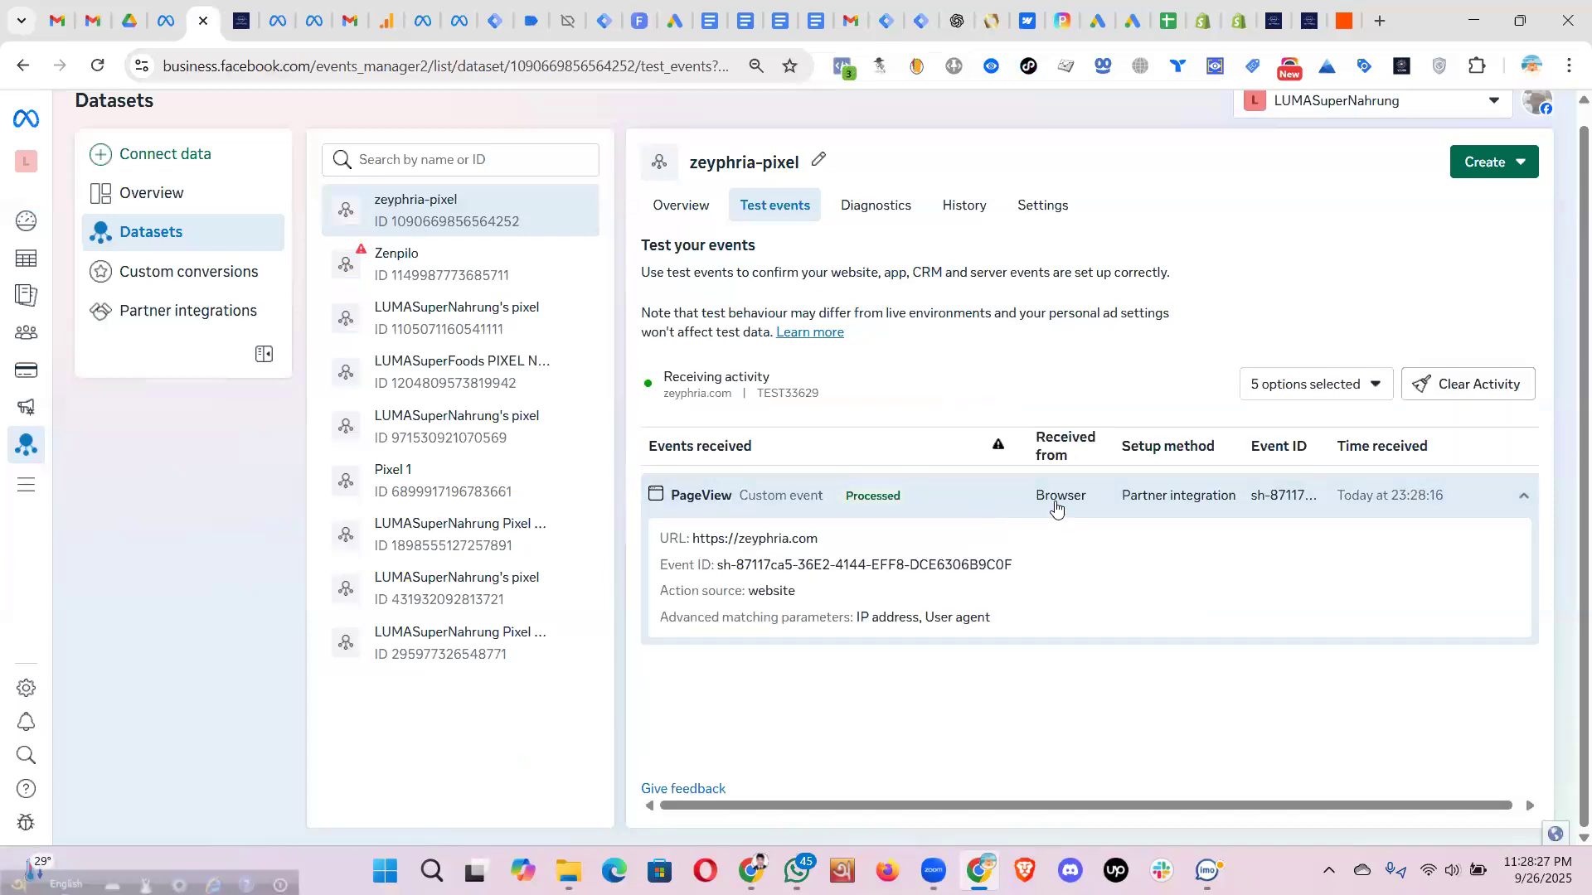
{"action": "left_click_drag", "start_coordinate": [723, 567], "coordinate": [1013, 574]}
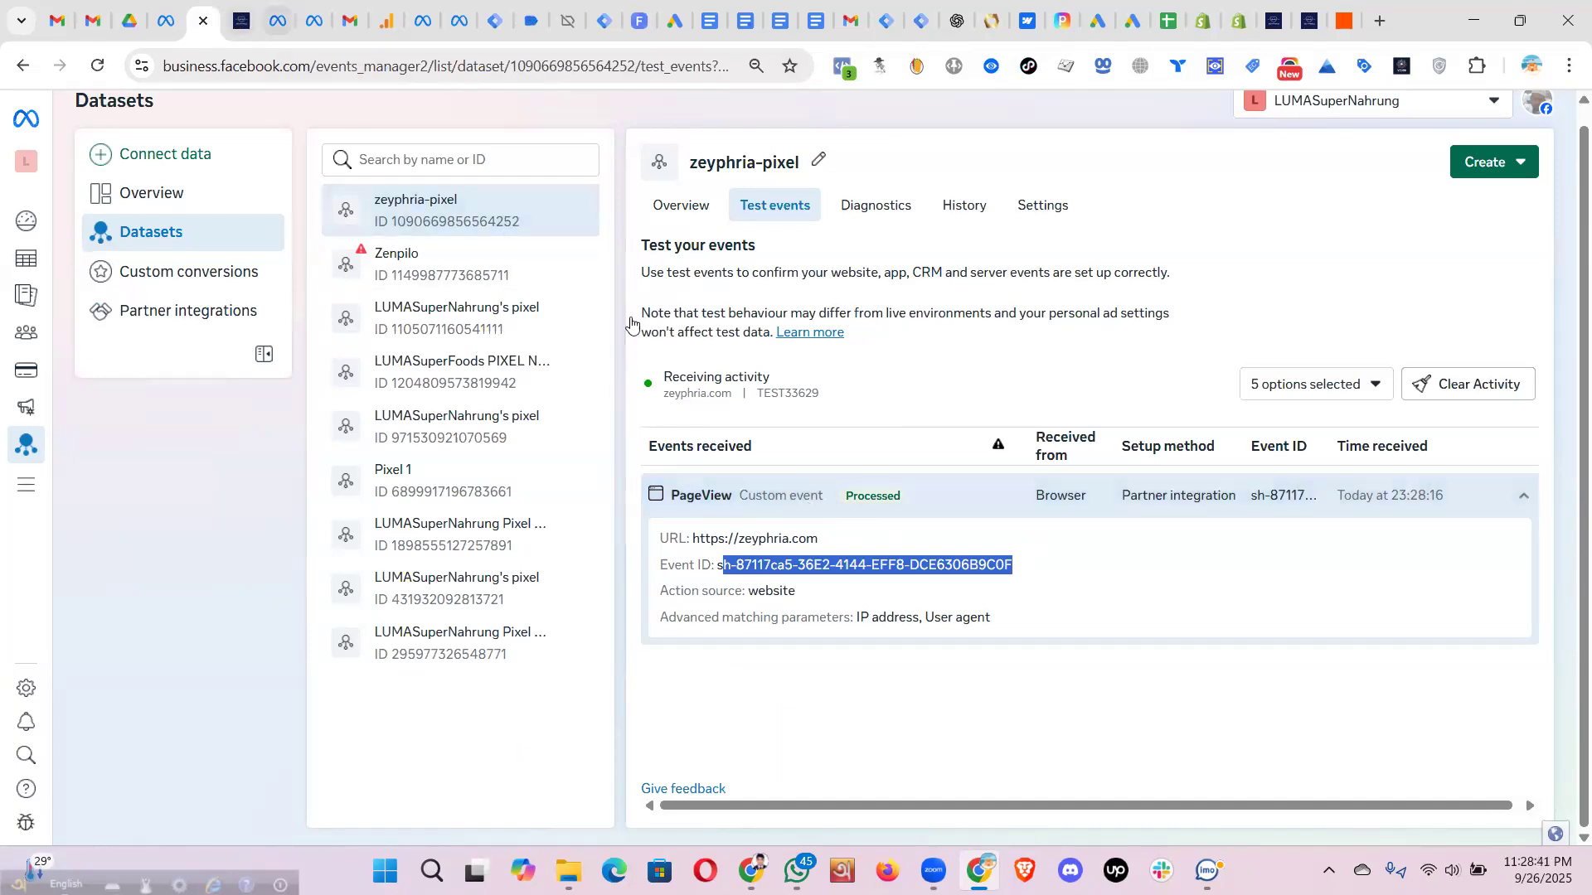
{"action": "key", "text": "ctrl+Tab"}
{"action": "scroll", "coordinate": [924, 426], "scroll_direction": "down", "scroll_amount": 10}
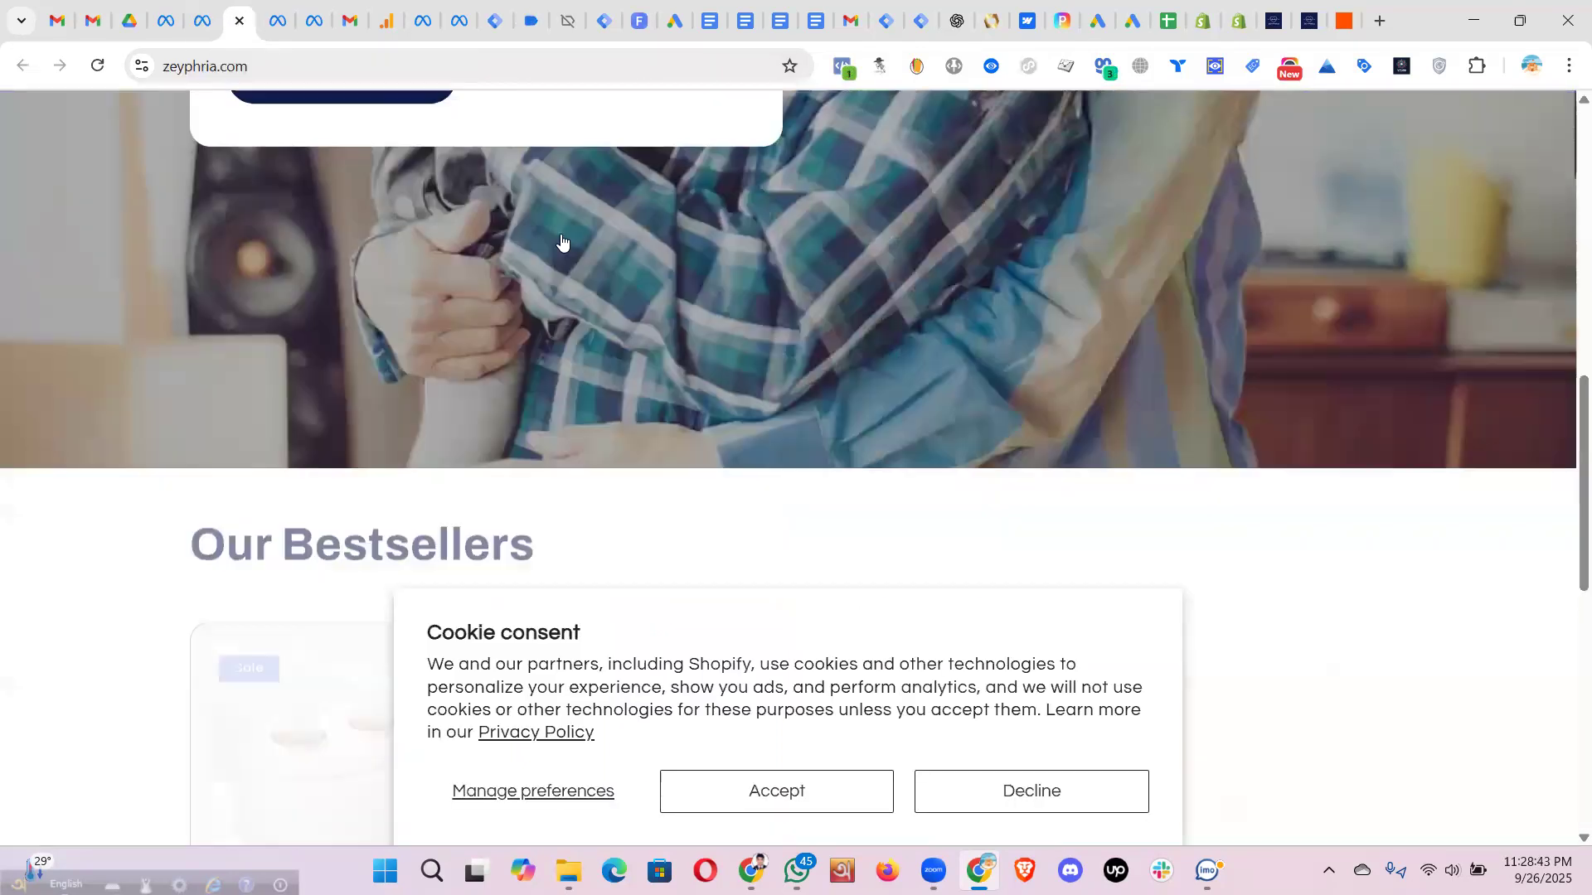
{"action": "scroll", "coordinate": [561, 241], "scroll_direction": "down", "scroll_amount": 8}
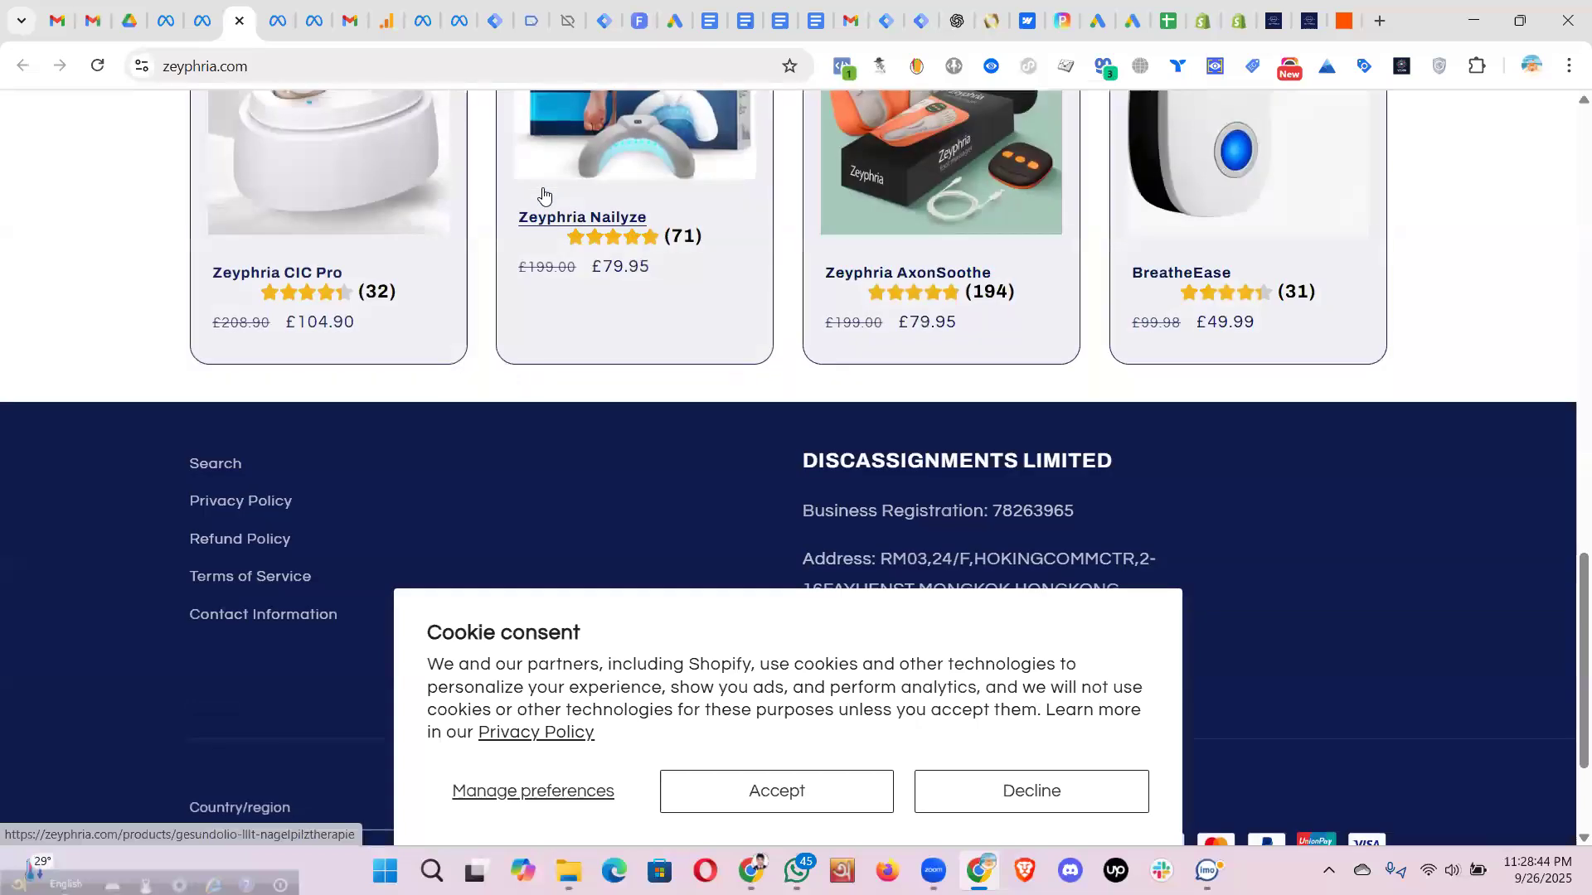
{"action": "left_click", "coordinate": [543, 194]}
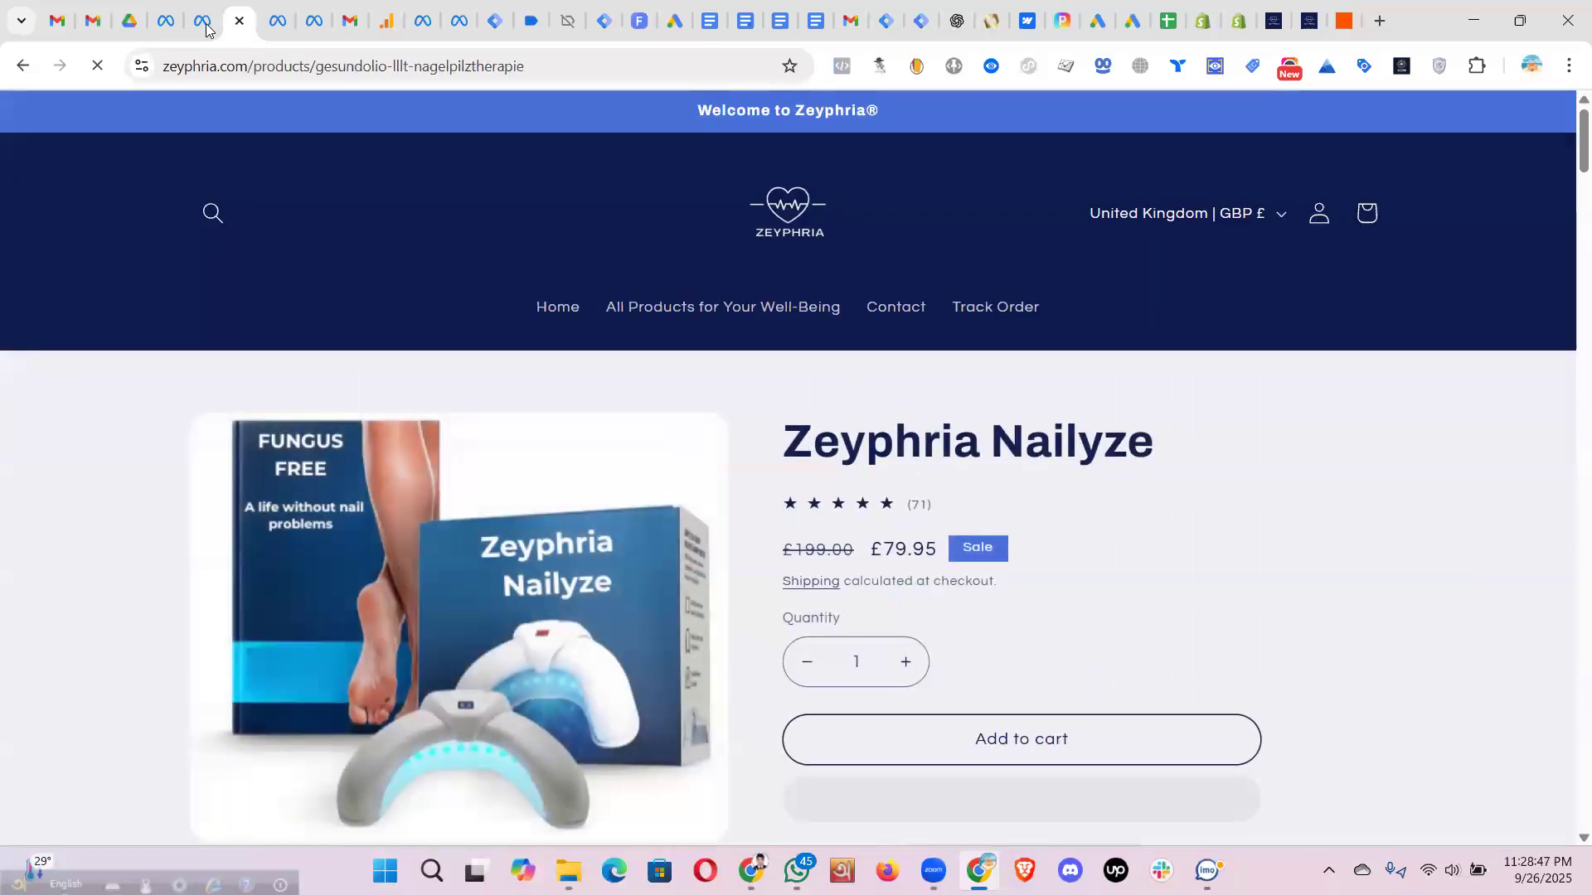
{"action": "key", "text": "ctrl+shift+Tab"}
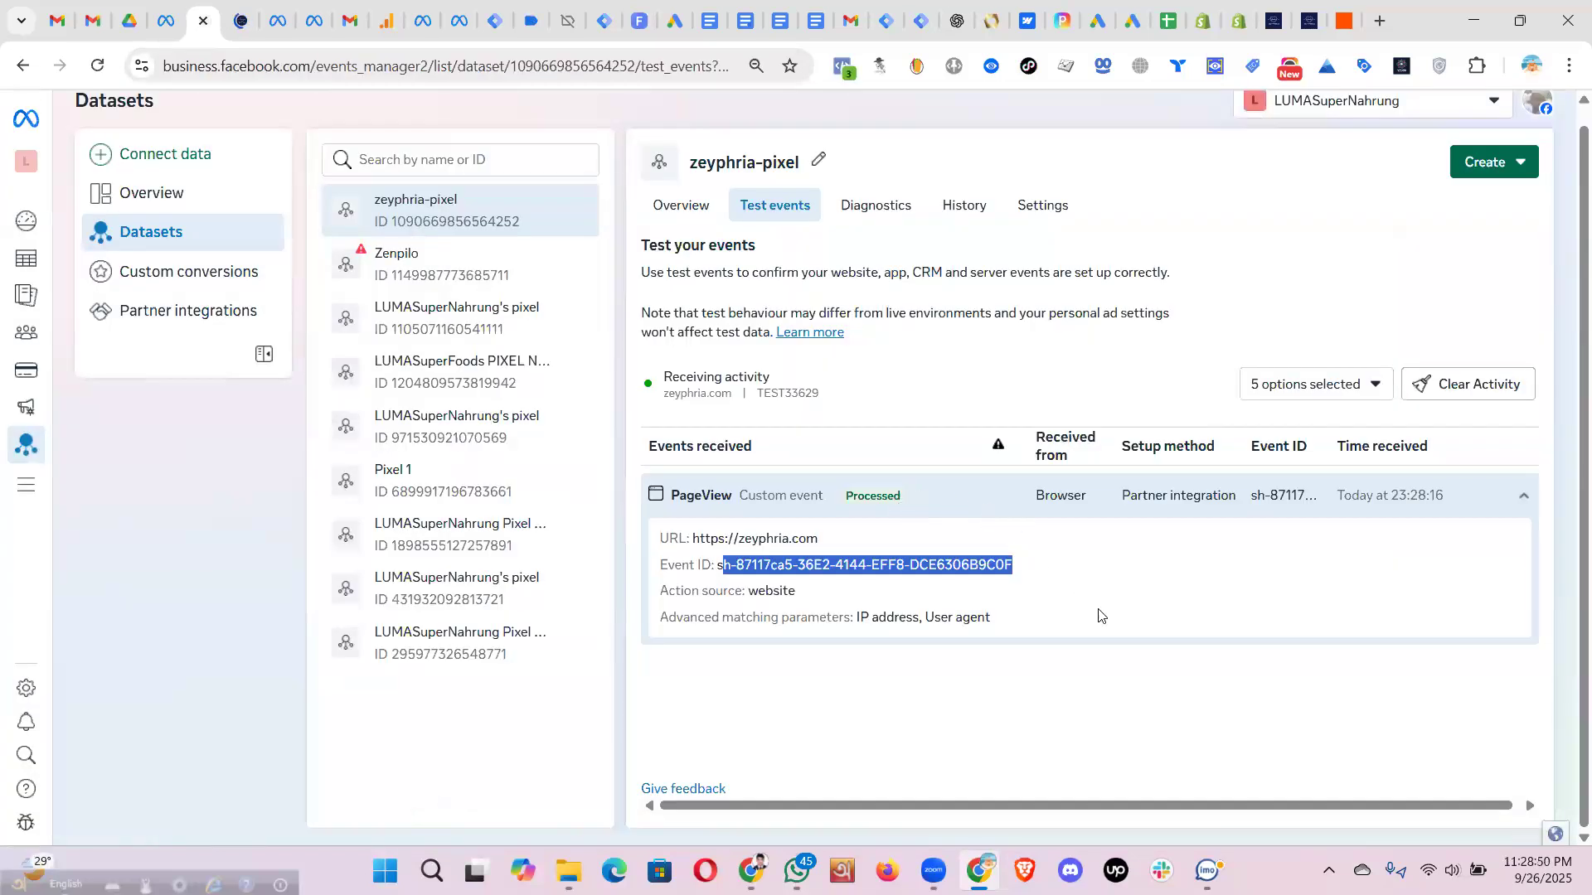
{"action": "left_click", "coordinate": [1111, 627]}
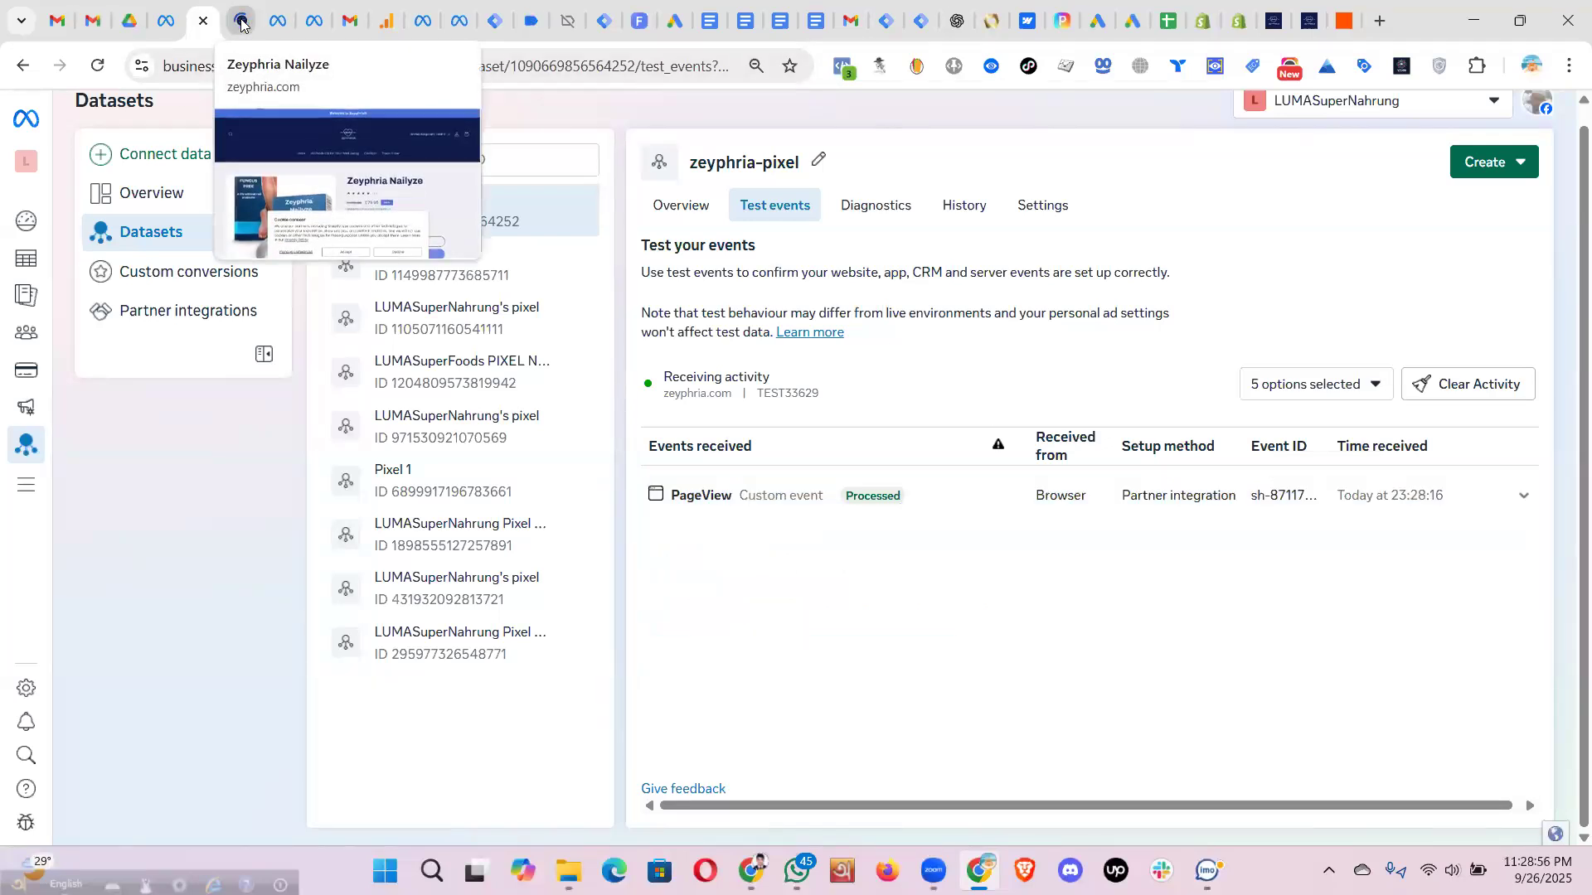
- Compare the product page's ViewContent parameters (79.95 GBP) with Events Manager's View content event
{"action": "key", "text": "ctrl+Tab"}
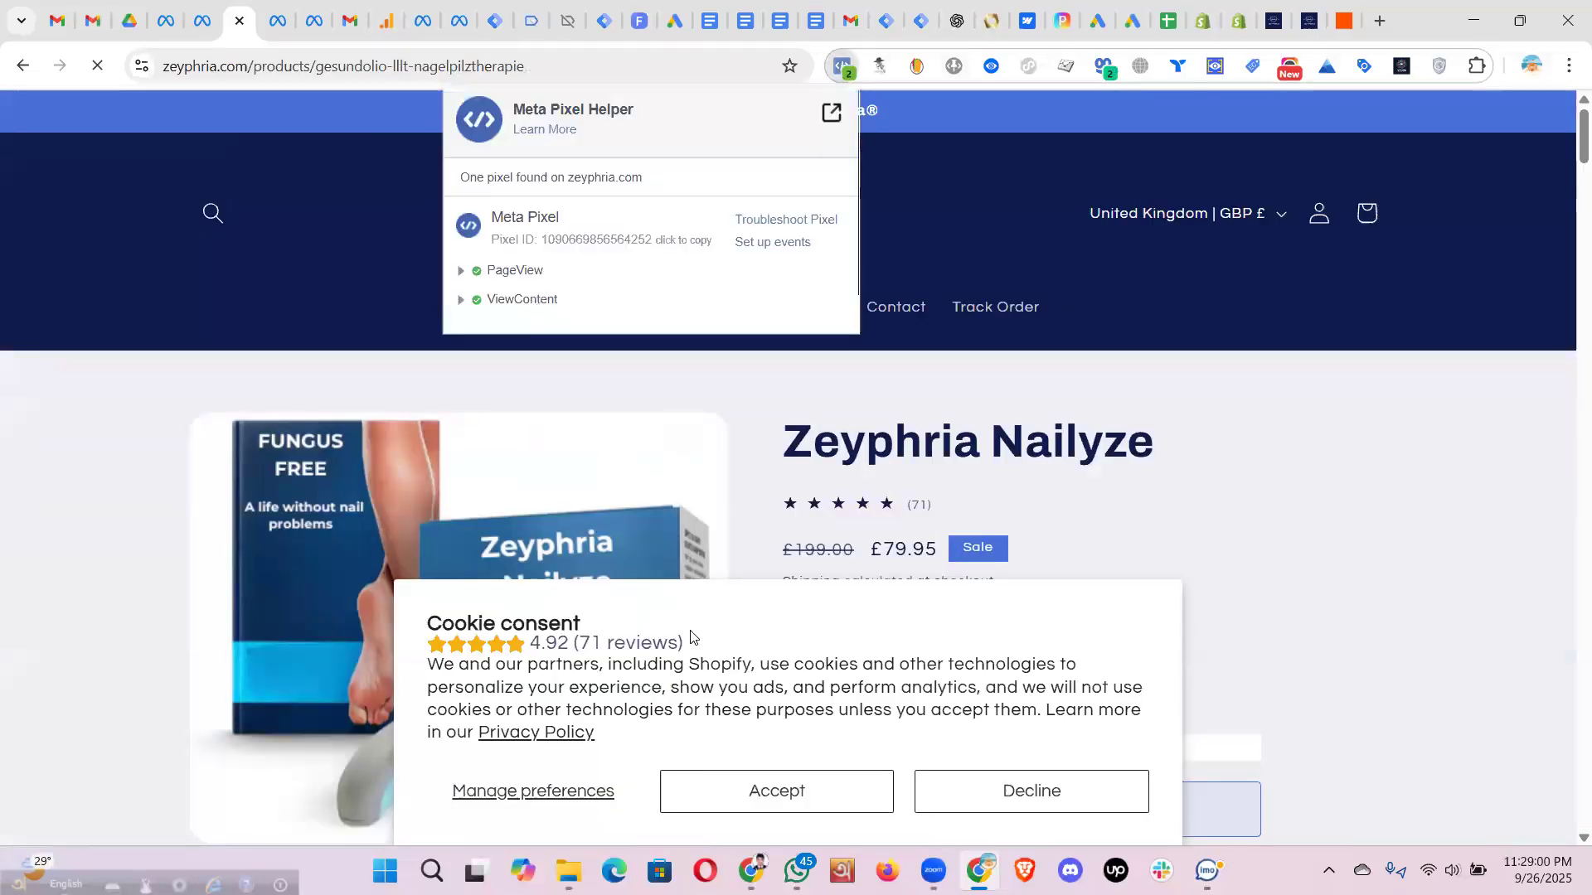
{"action": "left_click_drag", "start_coordinate": [792, 631], "coordinate": [464, 351]}
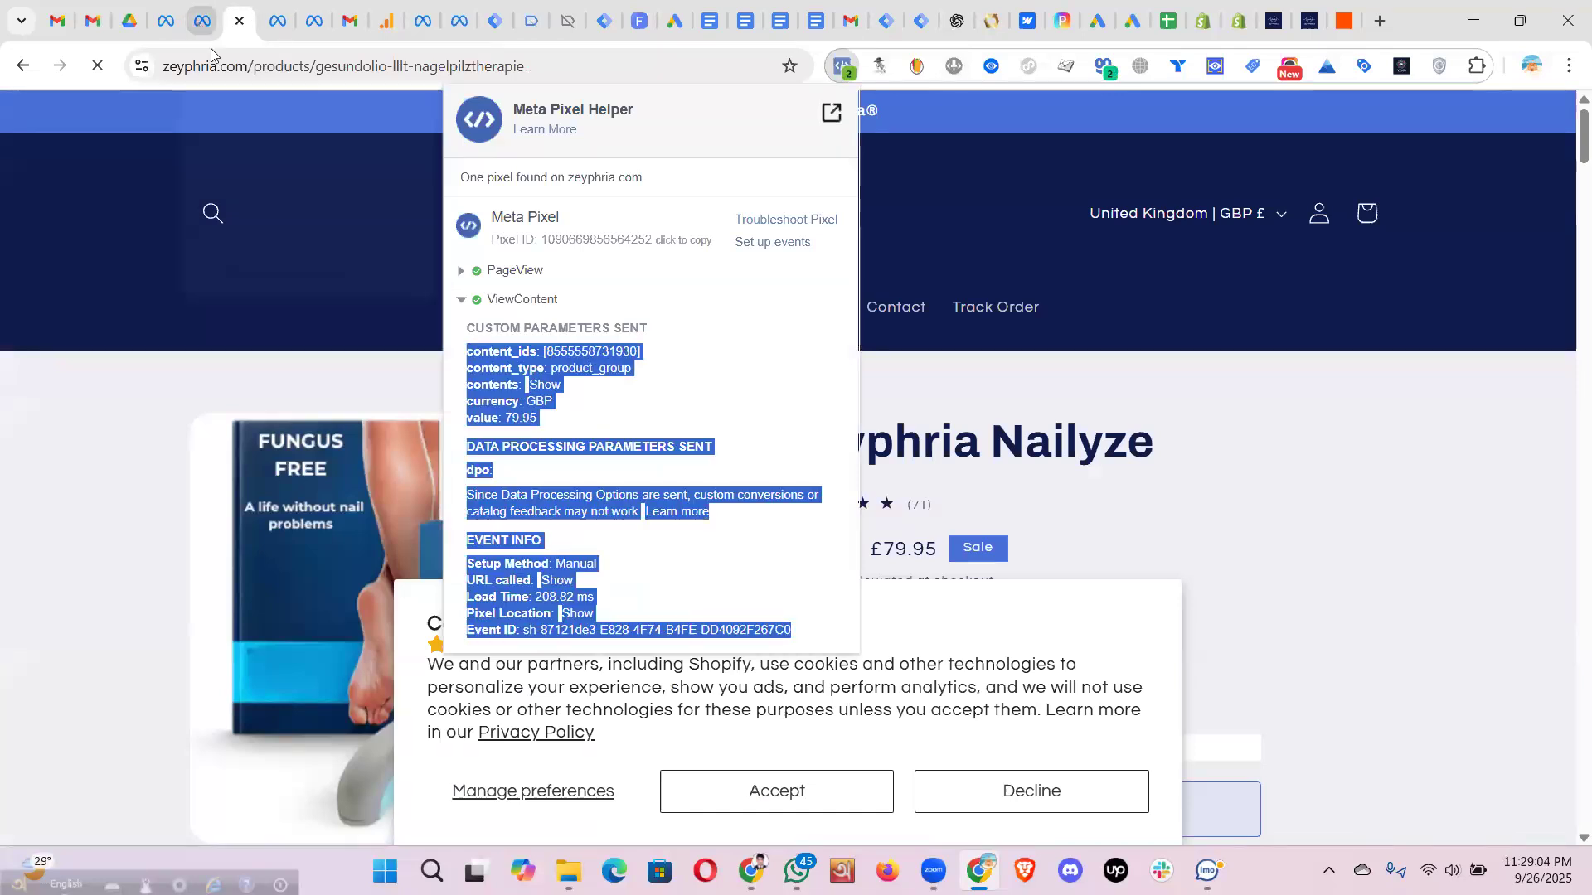
{"action": "left_click", "coordinate": [202, 20]}
{"action": "left_click", "coordinate": [747, 556]}
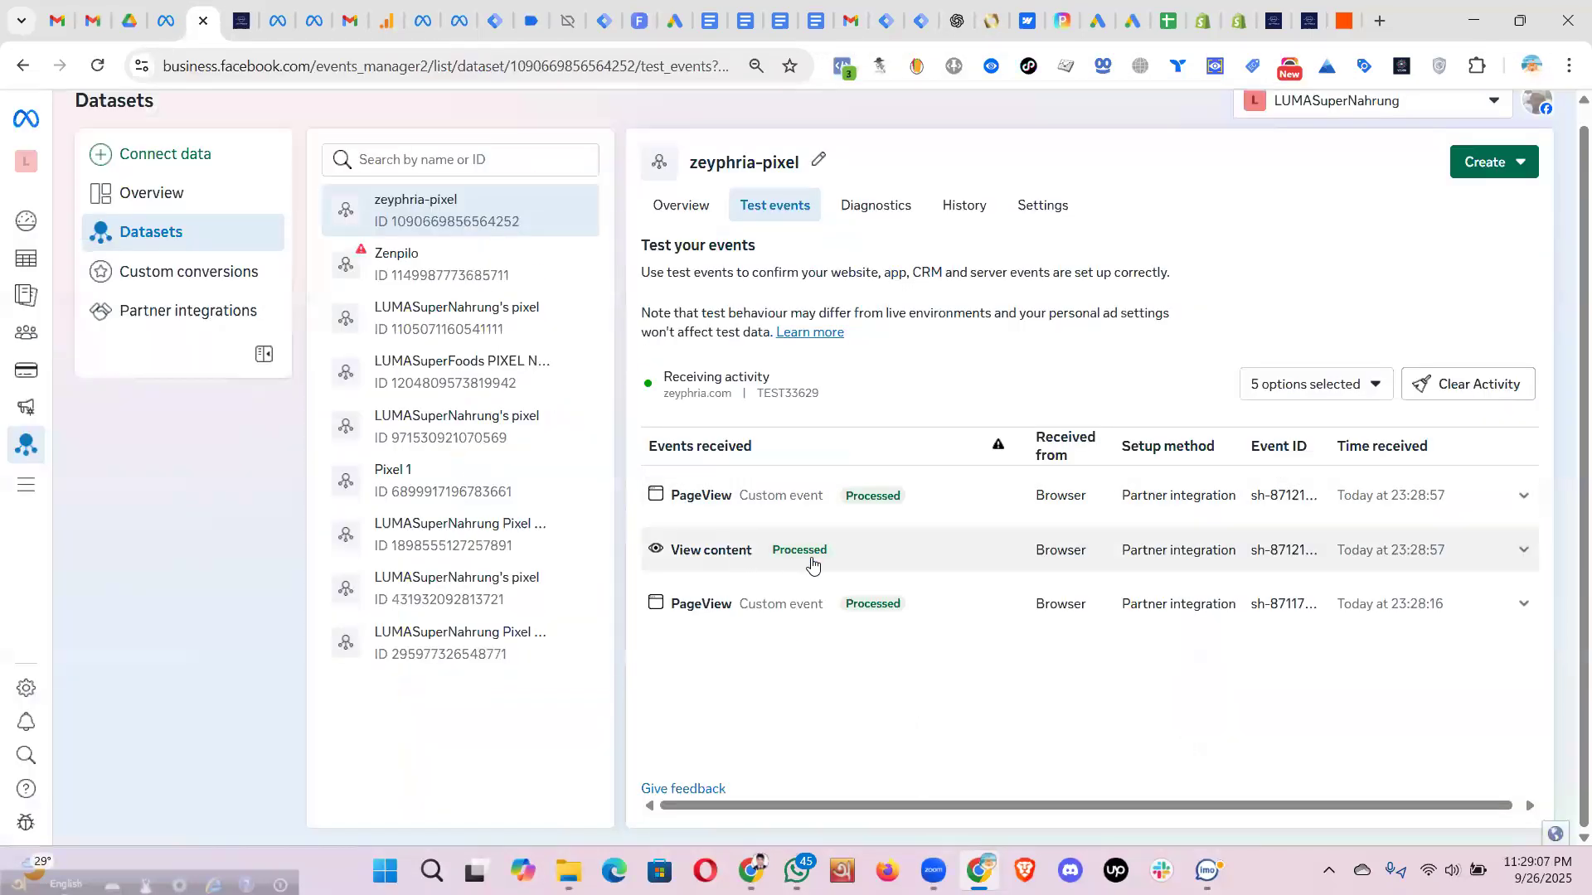
{"action": "scroll", "coordinate": [1013, 646], "scroll_direction": "down", "scroll_amount": 1}
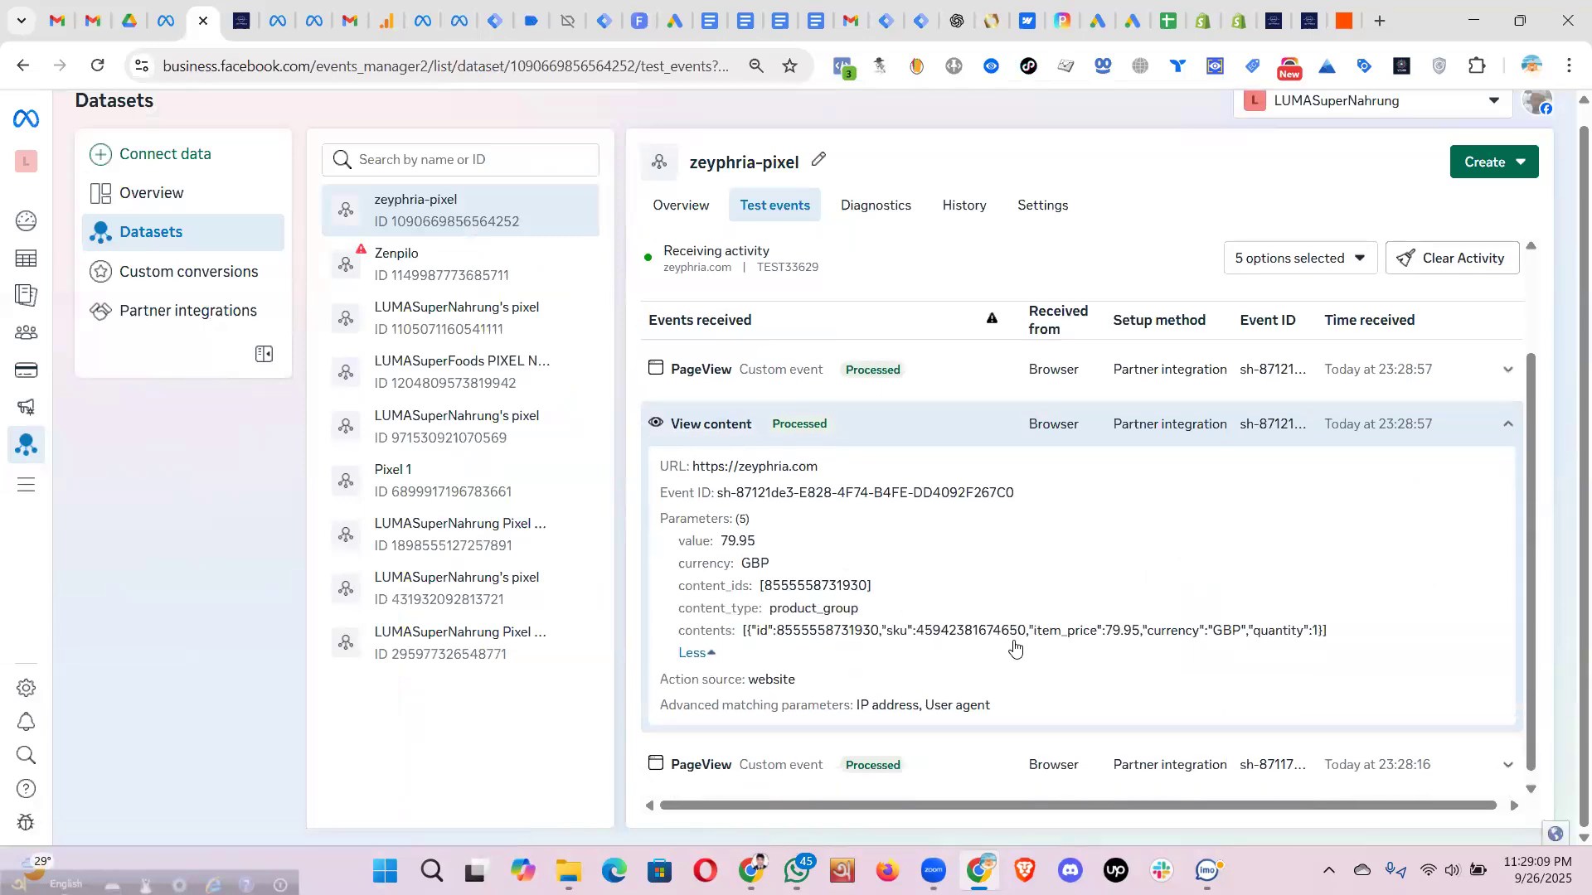
{"action": "left_click_drag", "start_coordinate": [1342, 633], "coordinate": [941, 535]}
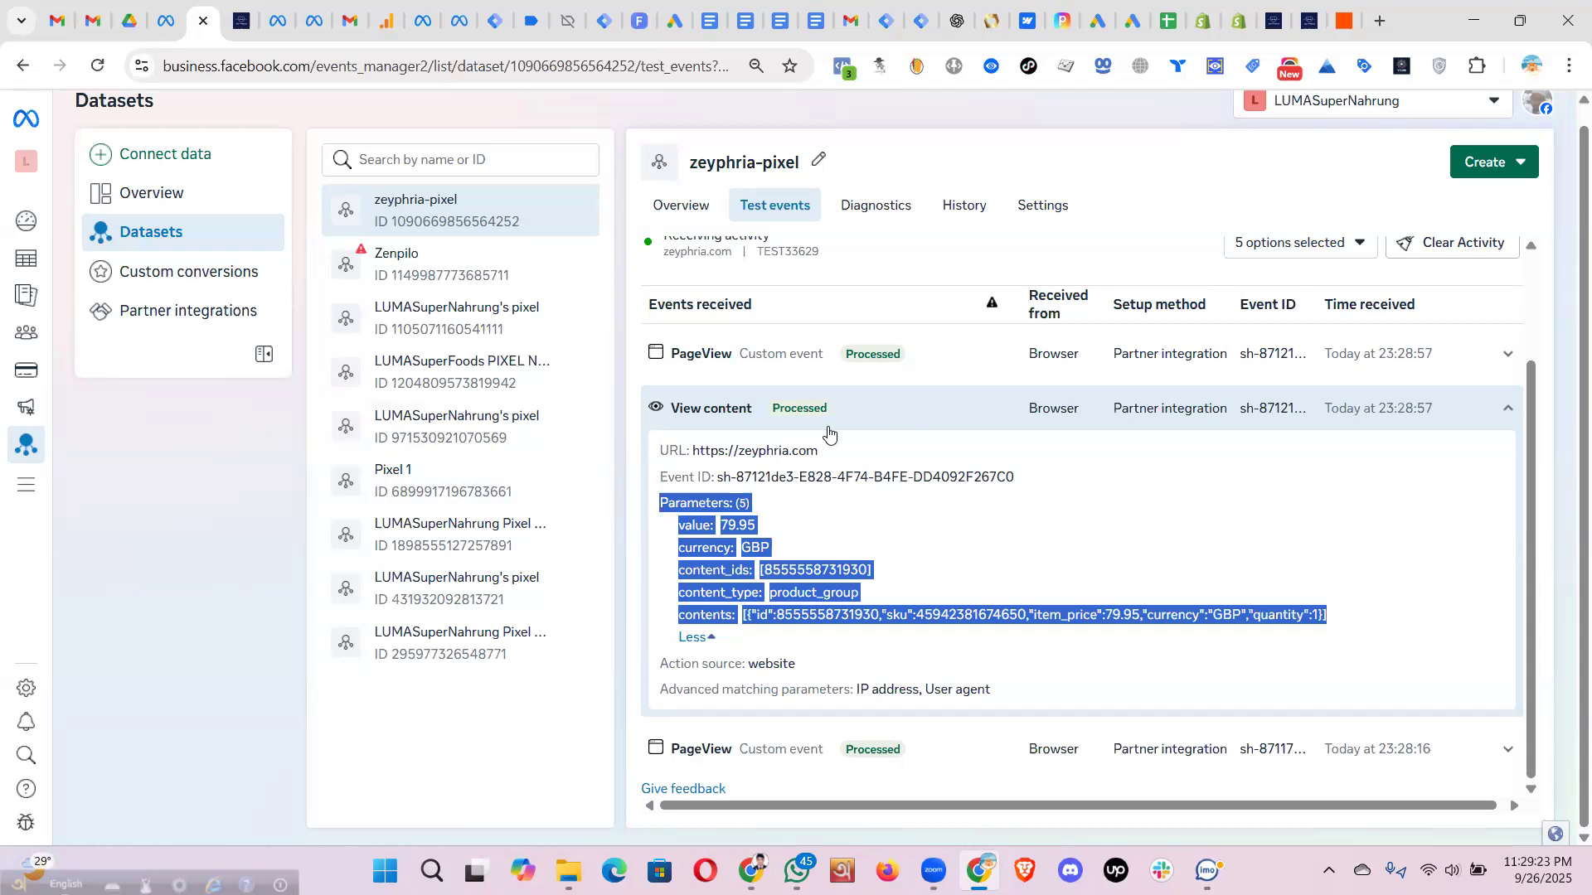
{"action": "left_click", "coordinate": [862, 420]}
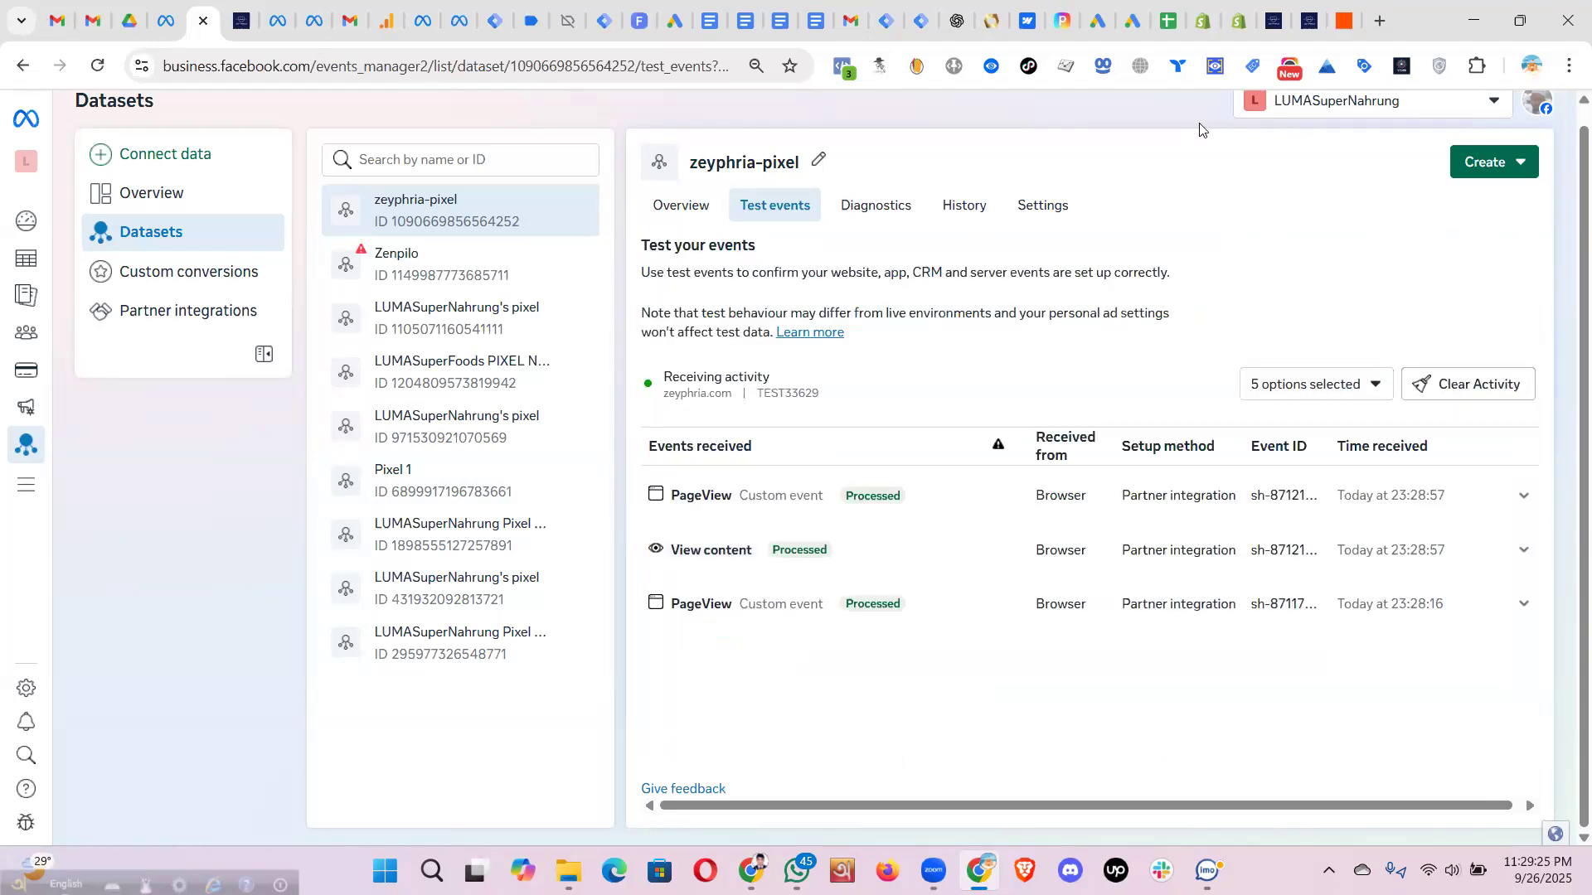
- Add Zeyphria Nailyze to the cart from its product page
{"action": "left_click", "coordinate": [1295, 25]}
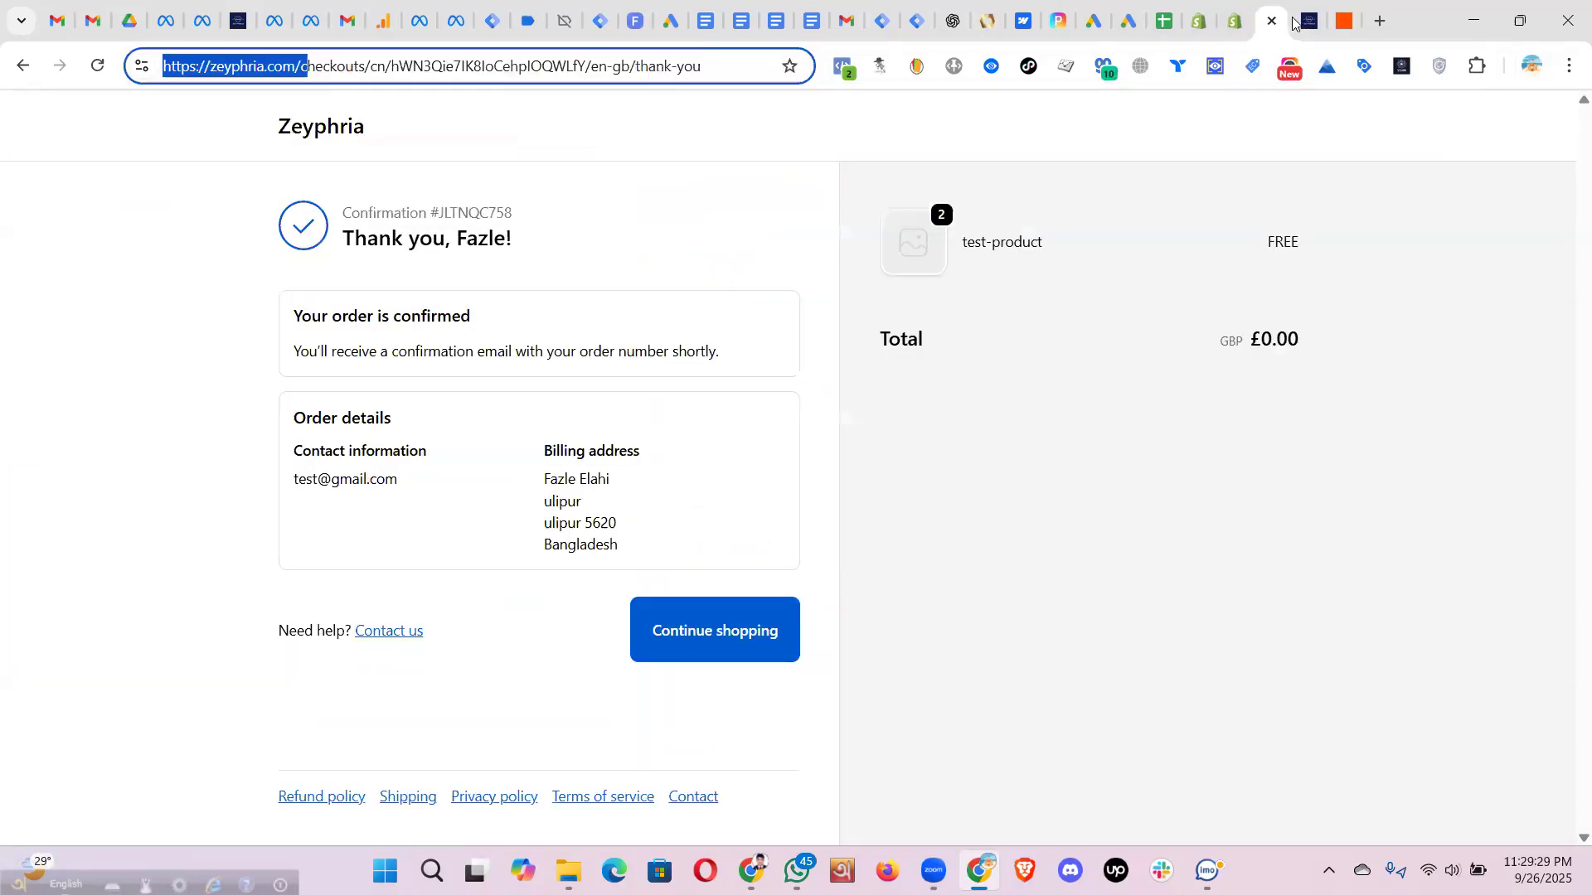
{"action": "left_click", "coordinate": [1295, 23]}
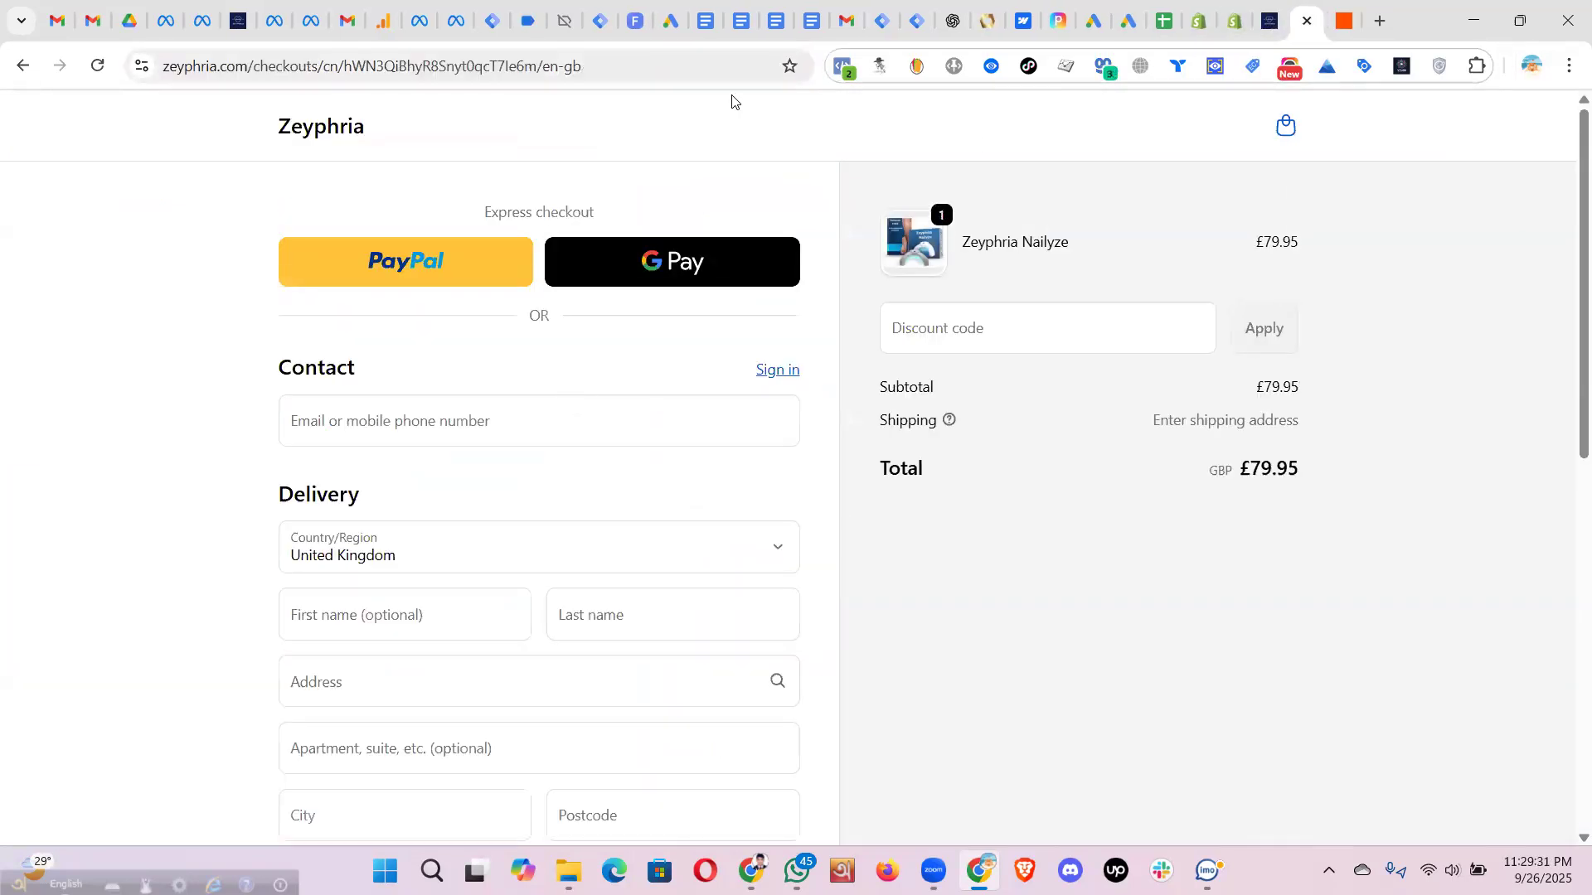
{"action": "left_click", "coordinate": [239, 23]}
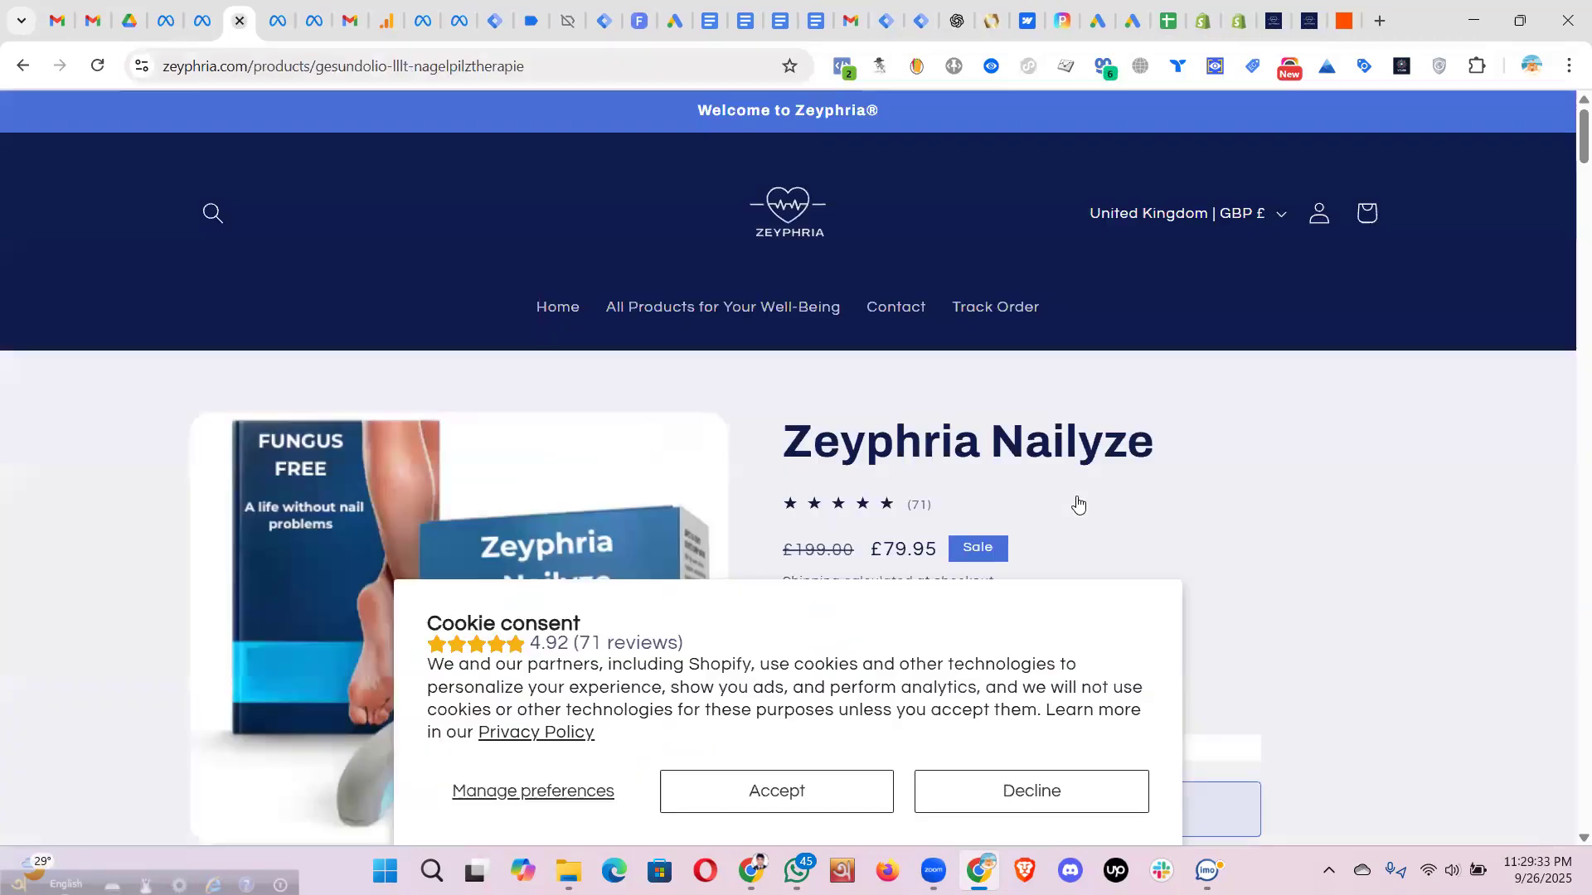
{"action": "scroll", "coordinate": [1076, 504], "scroll_direction": "down", "scroll_amount": 10}
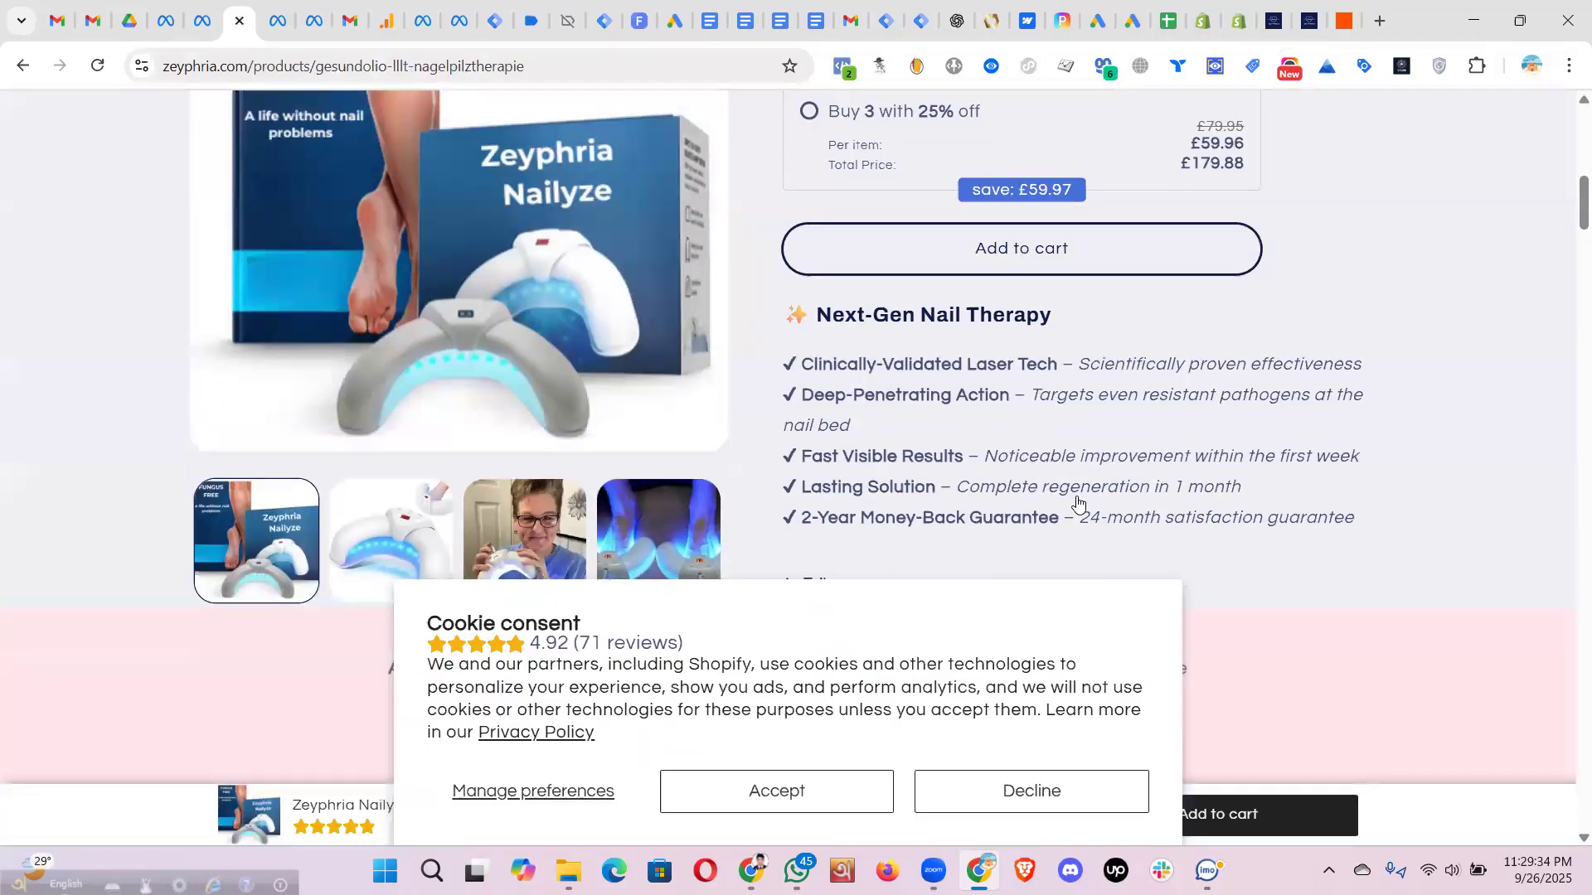
{"action": "scroll", "coordinate": [1054, 374], "scroll_direction": "down", "scroll_amount": 3}
{"action": "scroll", "coordinate": [1023, 383], "scroll_direction": "up", "scroll_amount": 5}
{"action": "left_click", "coordinate": [1013, 359]}
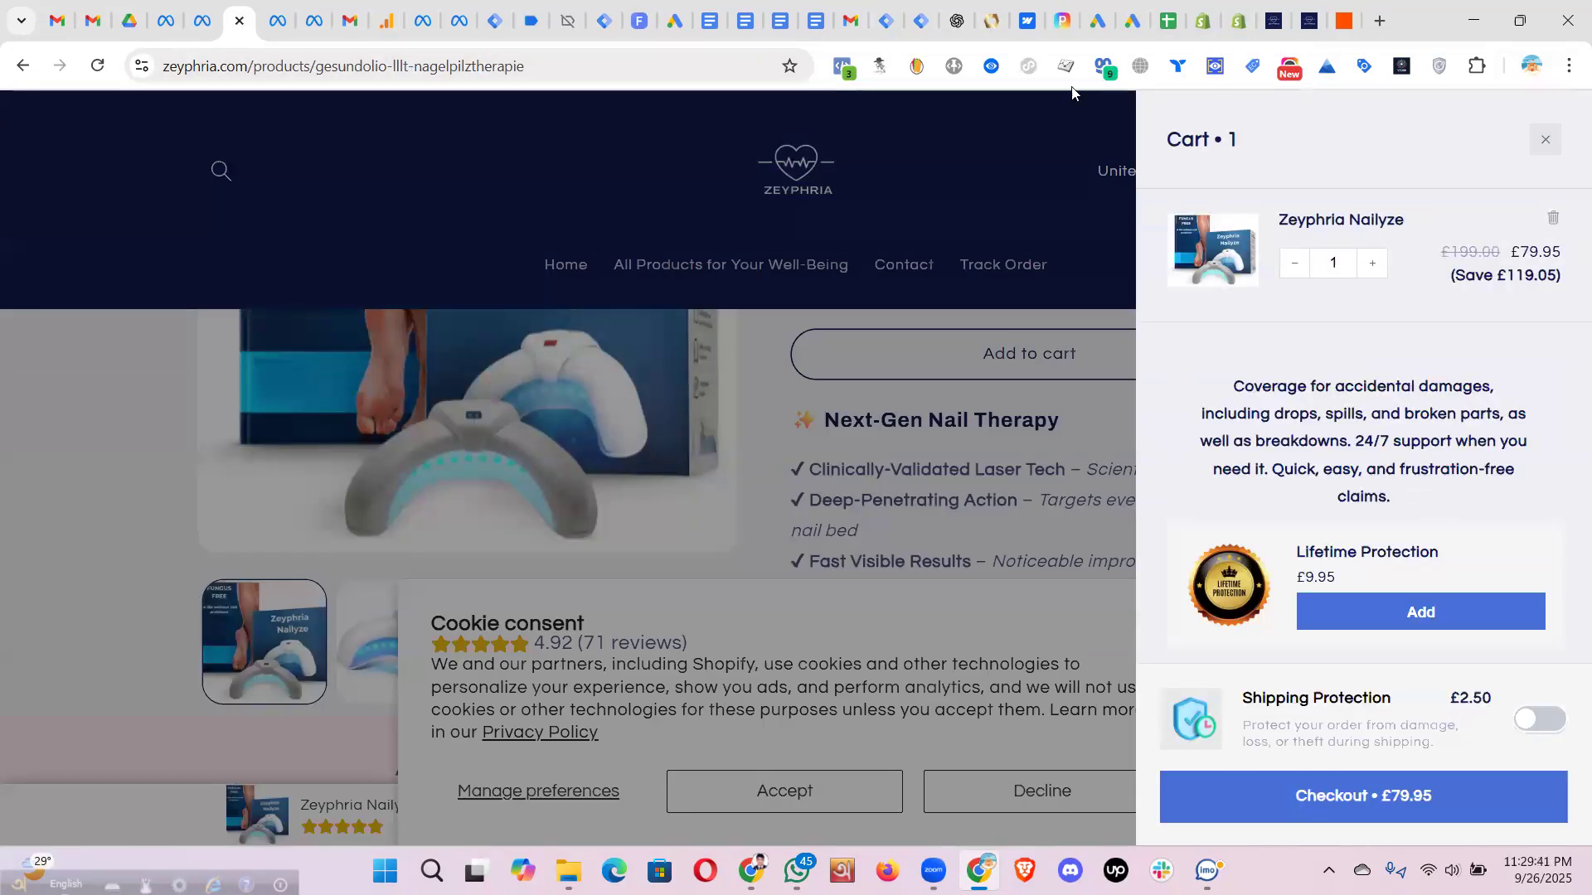
- Verify the Add to cart event in Events Manager, then check out for £79.95
{"action": "left_click", "coordinate": [205, 23]}
{"action": "left_click", "coordinate": [793, 508]}
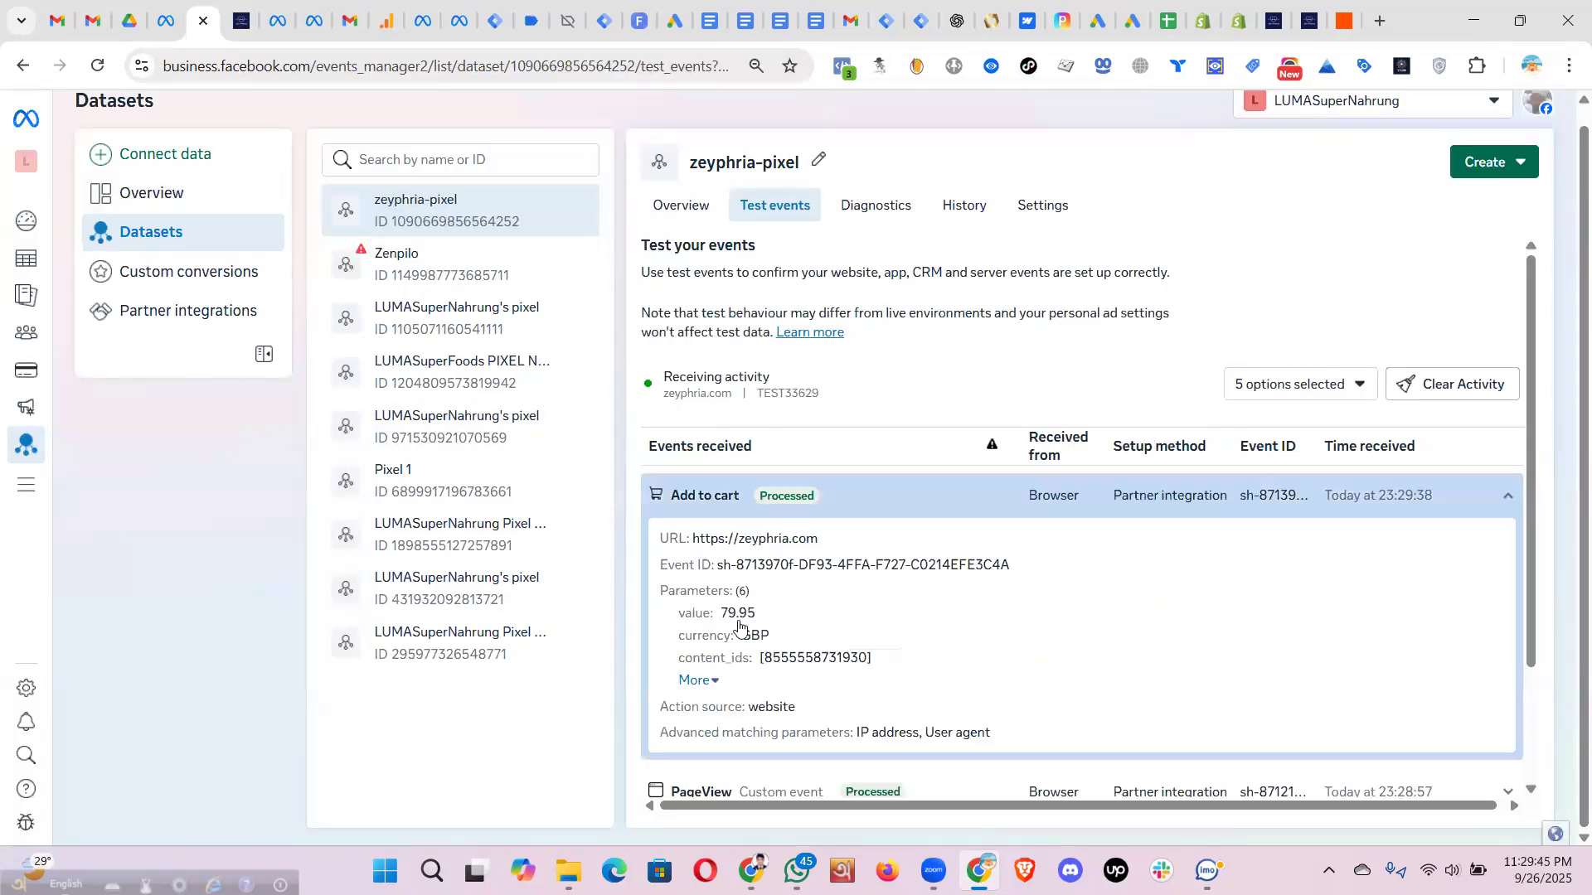
{"action": "scroll", "coordinate": [740, 628], "scroll_direction": "down", "scroll_amount": 2}
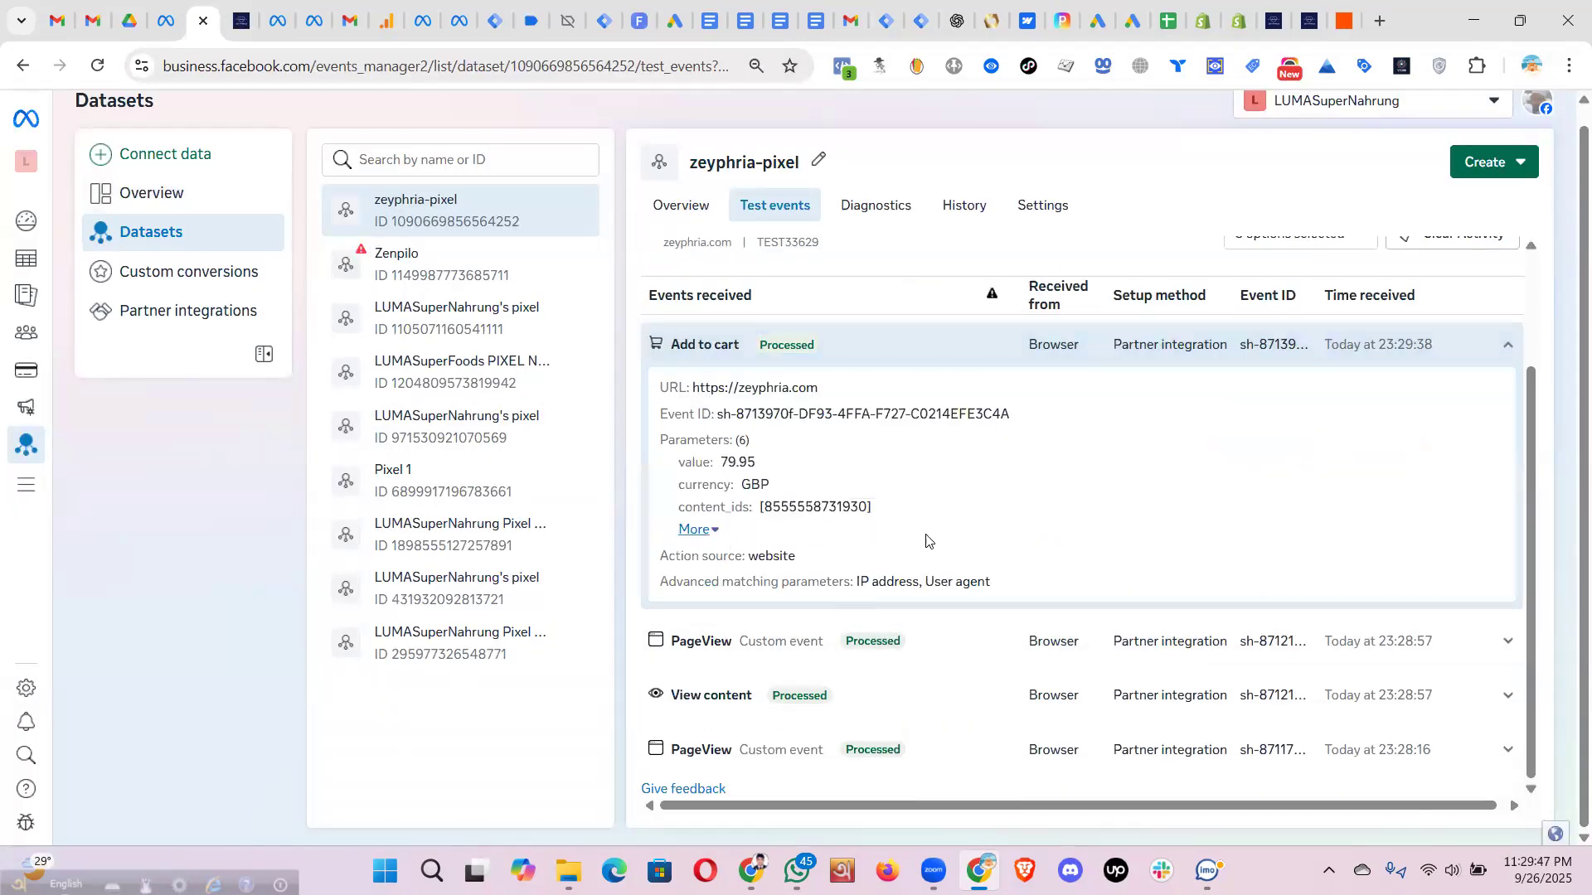
{"action": "scroll", "coordinate": [874, 489], "scroll_direction": "up", "scroll_amount": 1}
{"action": "left_click", "coordinate": [249, 22]}
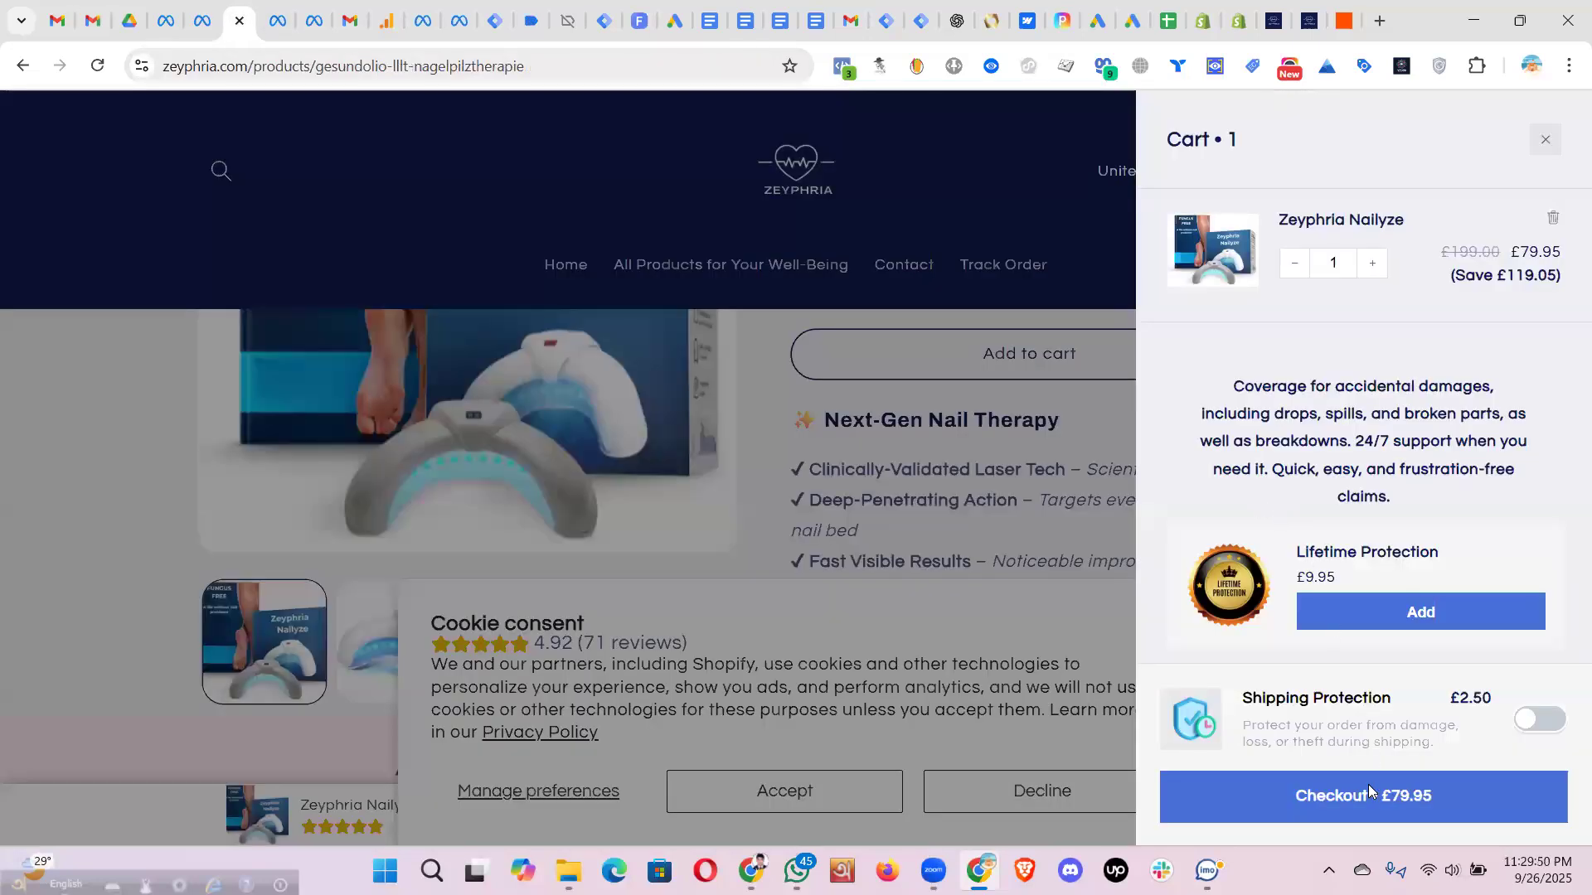
{"action": "left_click", "coordinate": [1368, 783]}
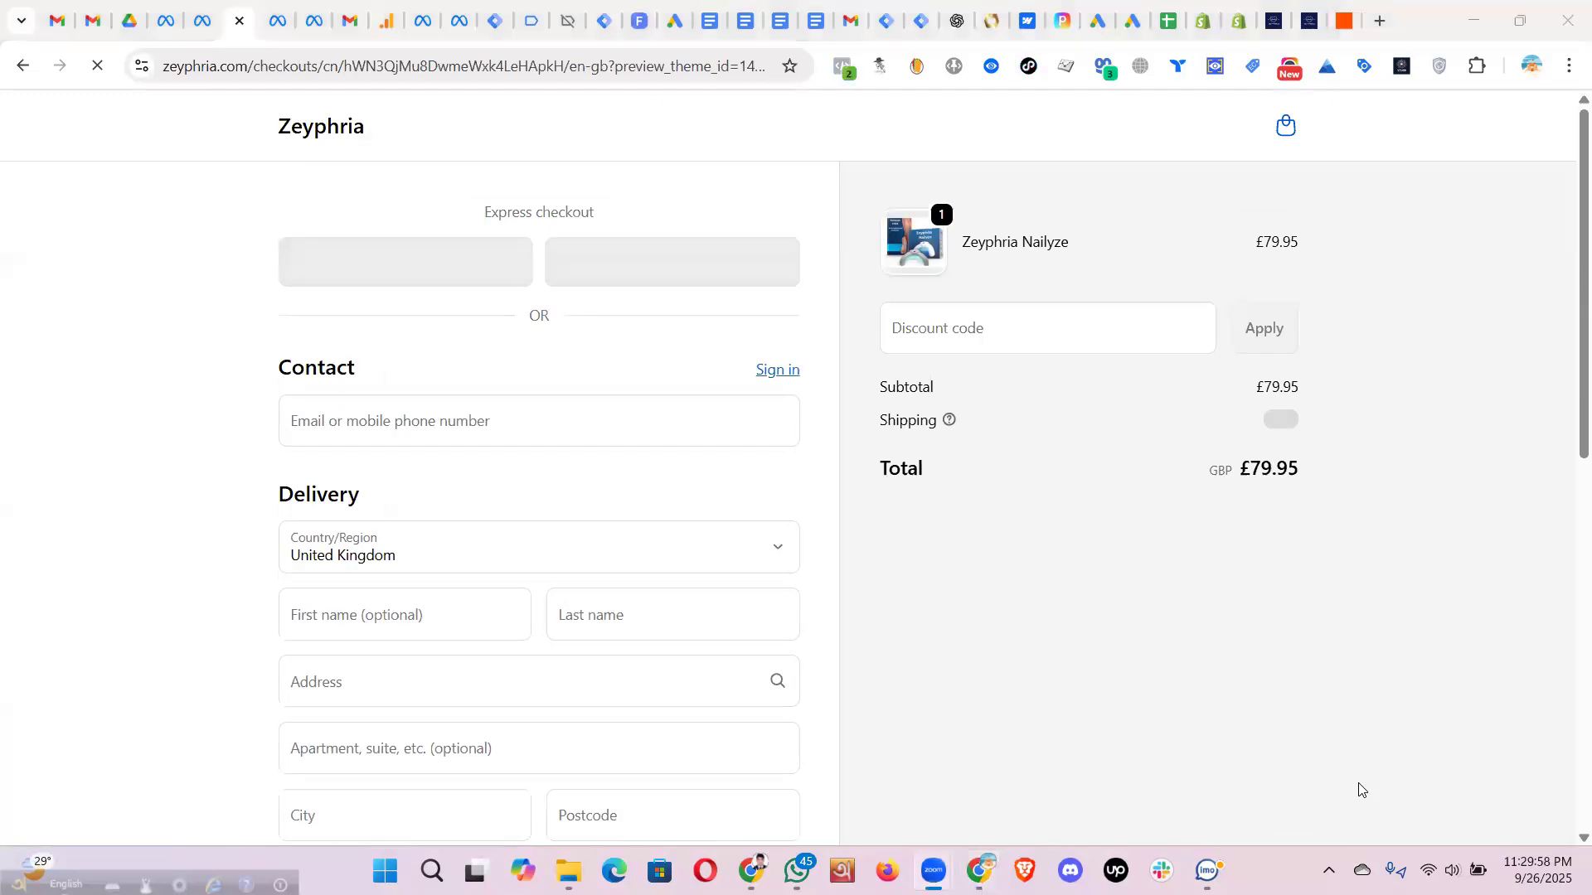
- Review the checkout's InitiateCheckout event (79.95 GBP) in Pixel Helper, then return to Events Manager
{"action": "left_click", "coordinate": [846, 68]}
{"action": "left_click", "coordinate": [501, 270]}
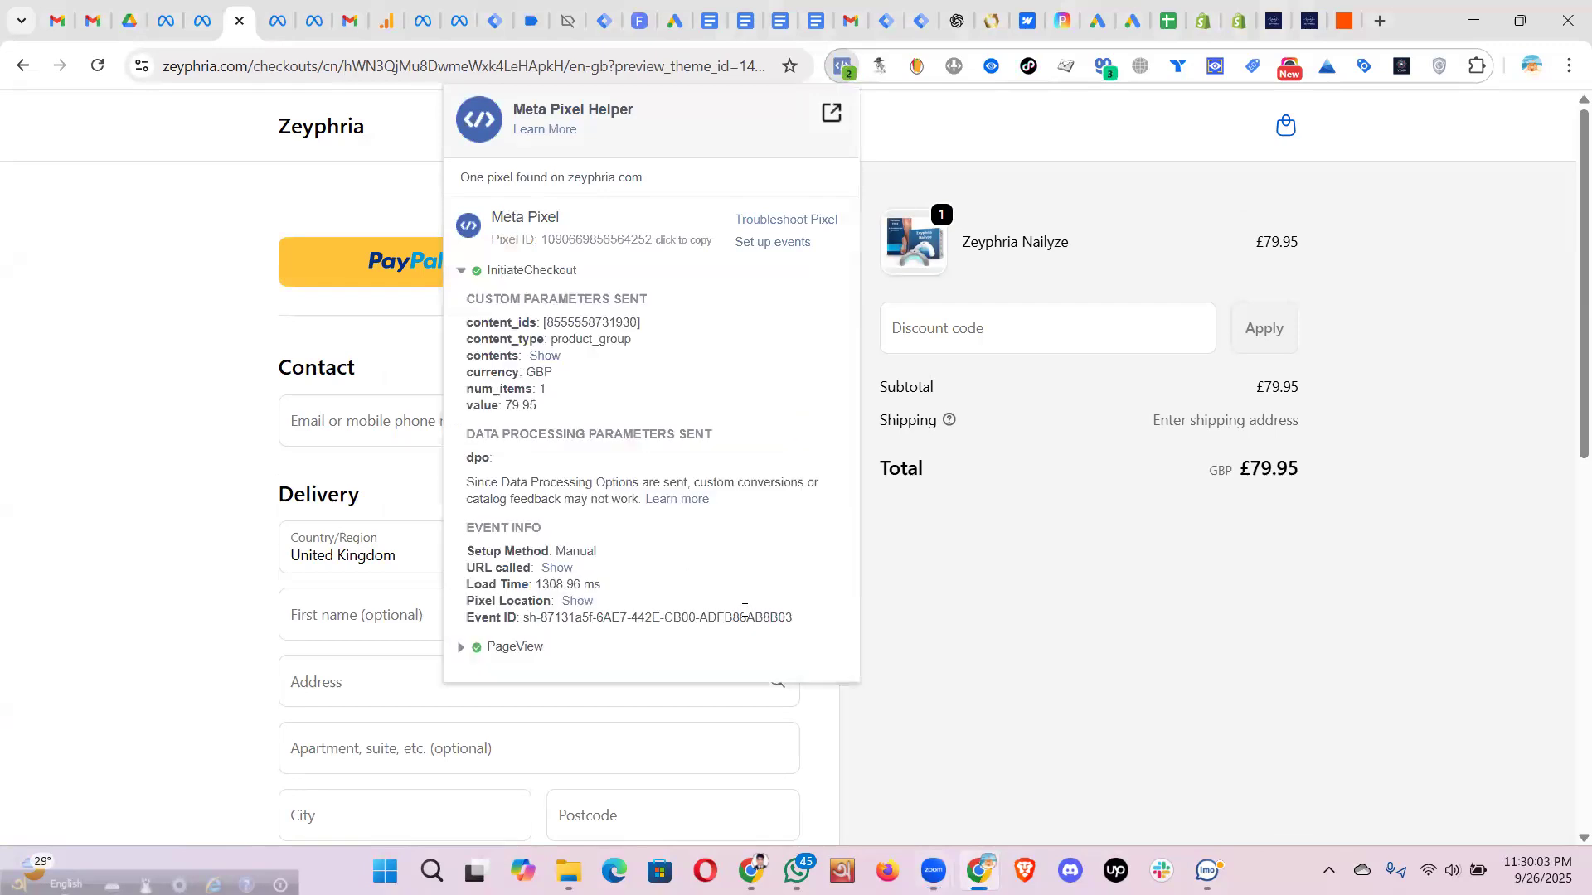
{"action": "left_click_drag", "start_coordinate": [794, 618], "coordinate": [466, 481]}
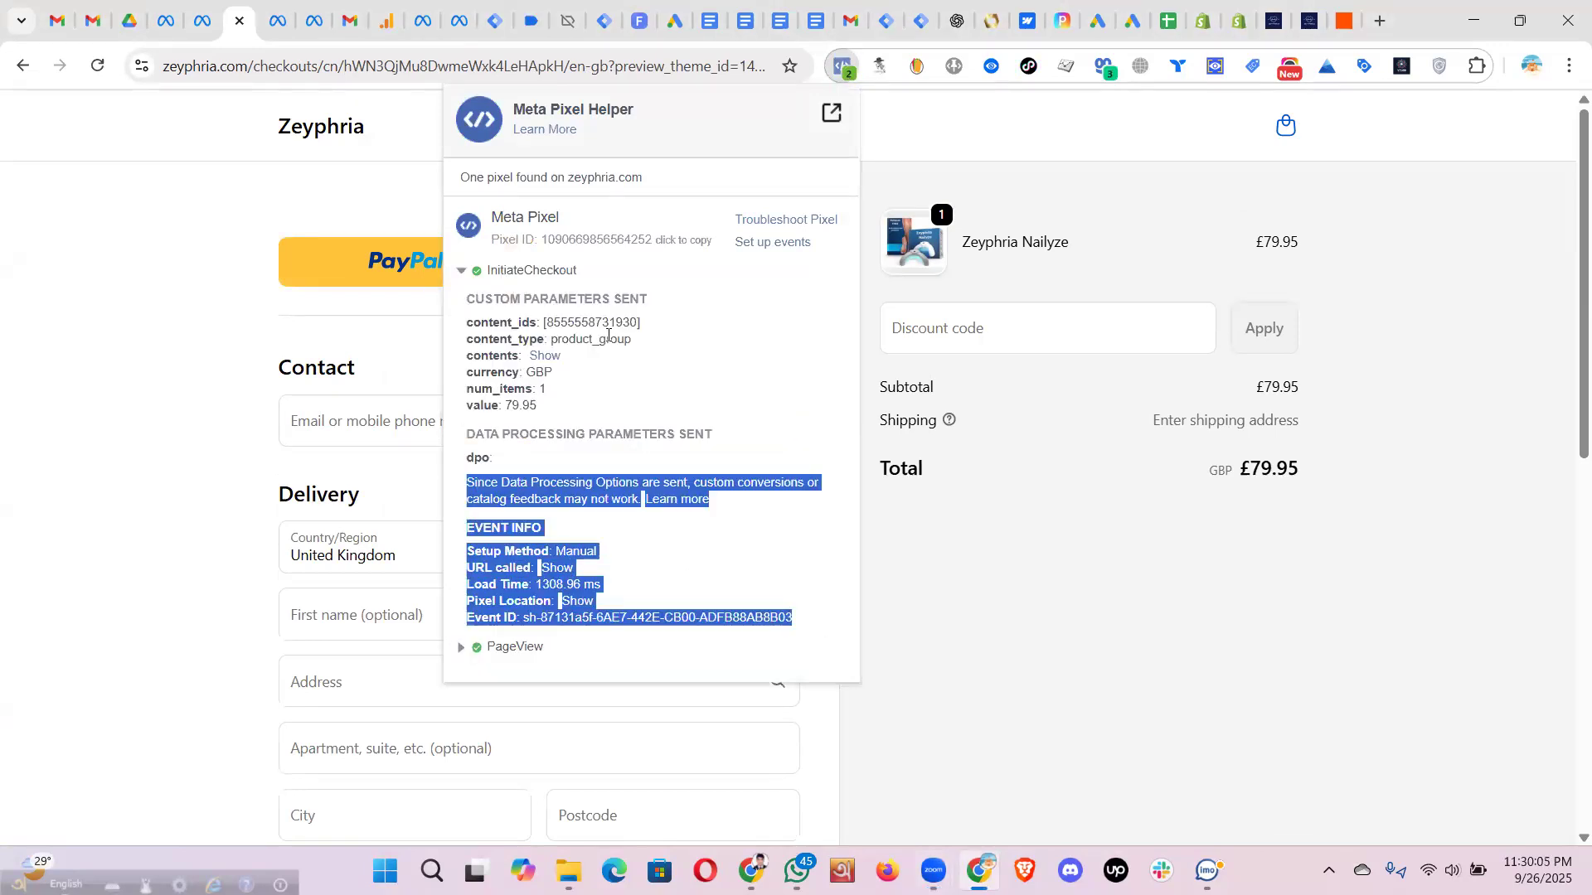
{"action": "left_click_drag", "start_coordinate": [609, 335], "coordinate": [466, 295]}
{"action": "left_click", "coordinate": [1478, 221]}
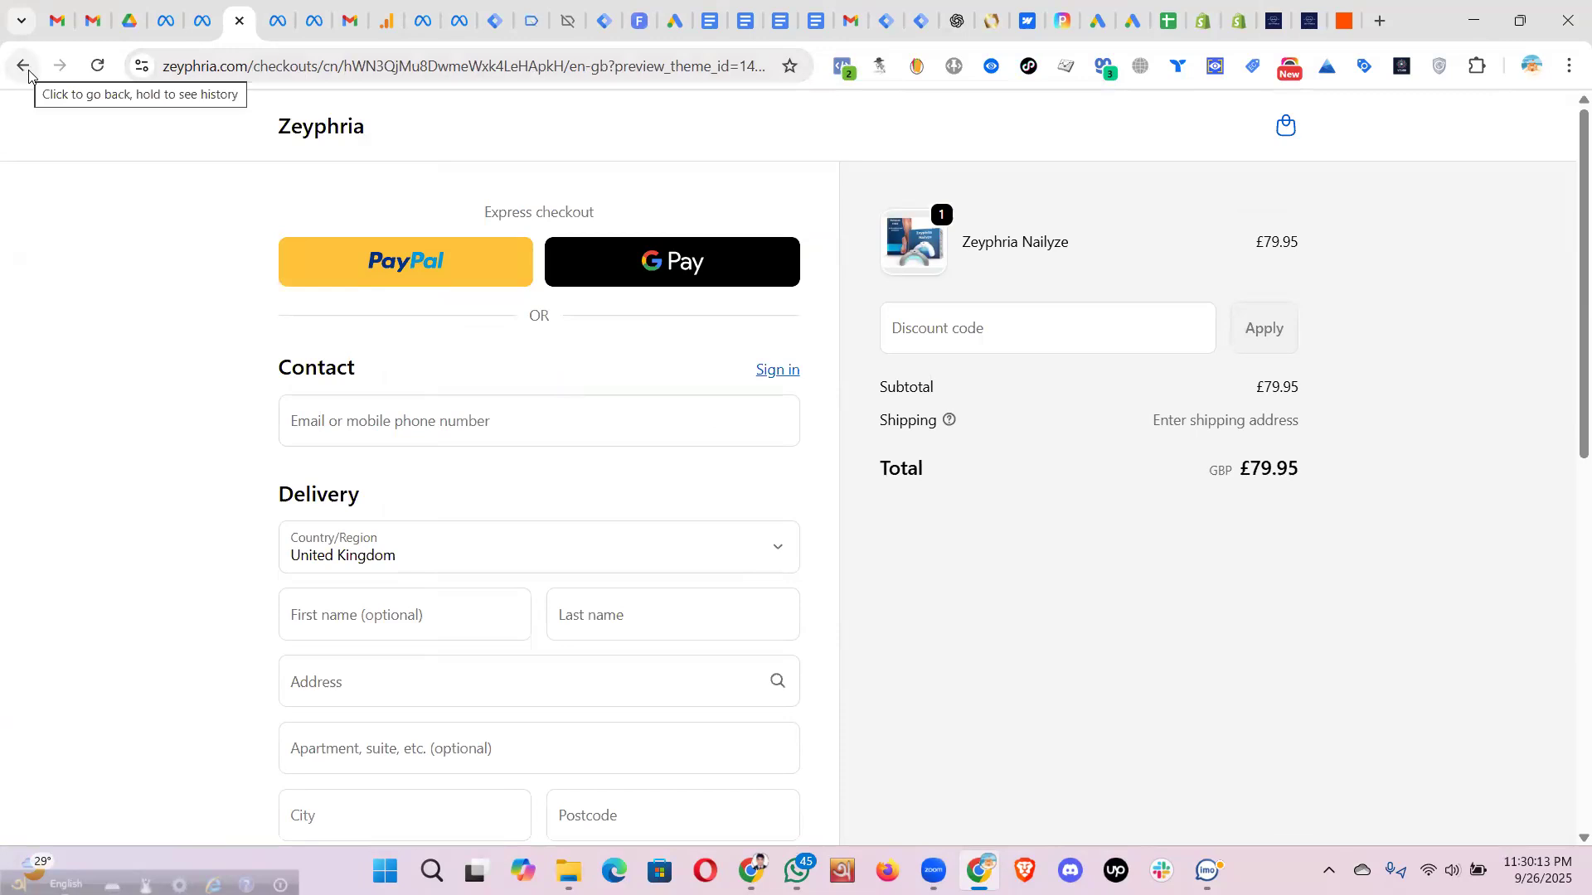
{"action": "left_click", "coordinate": [202, 20]}
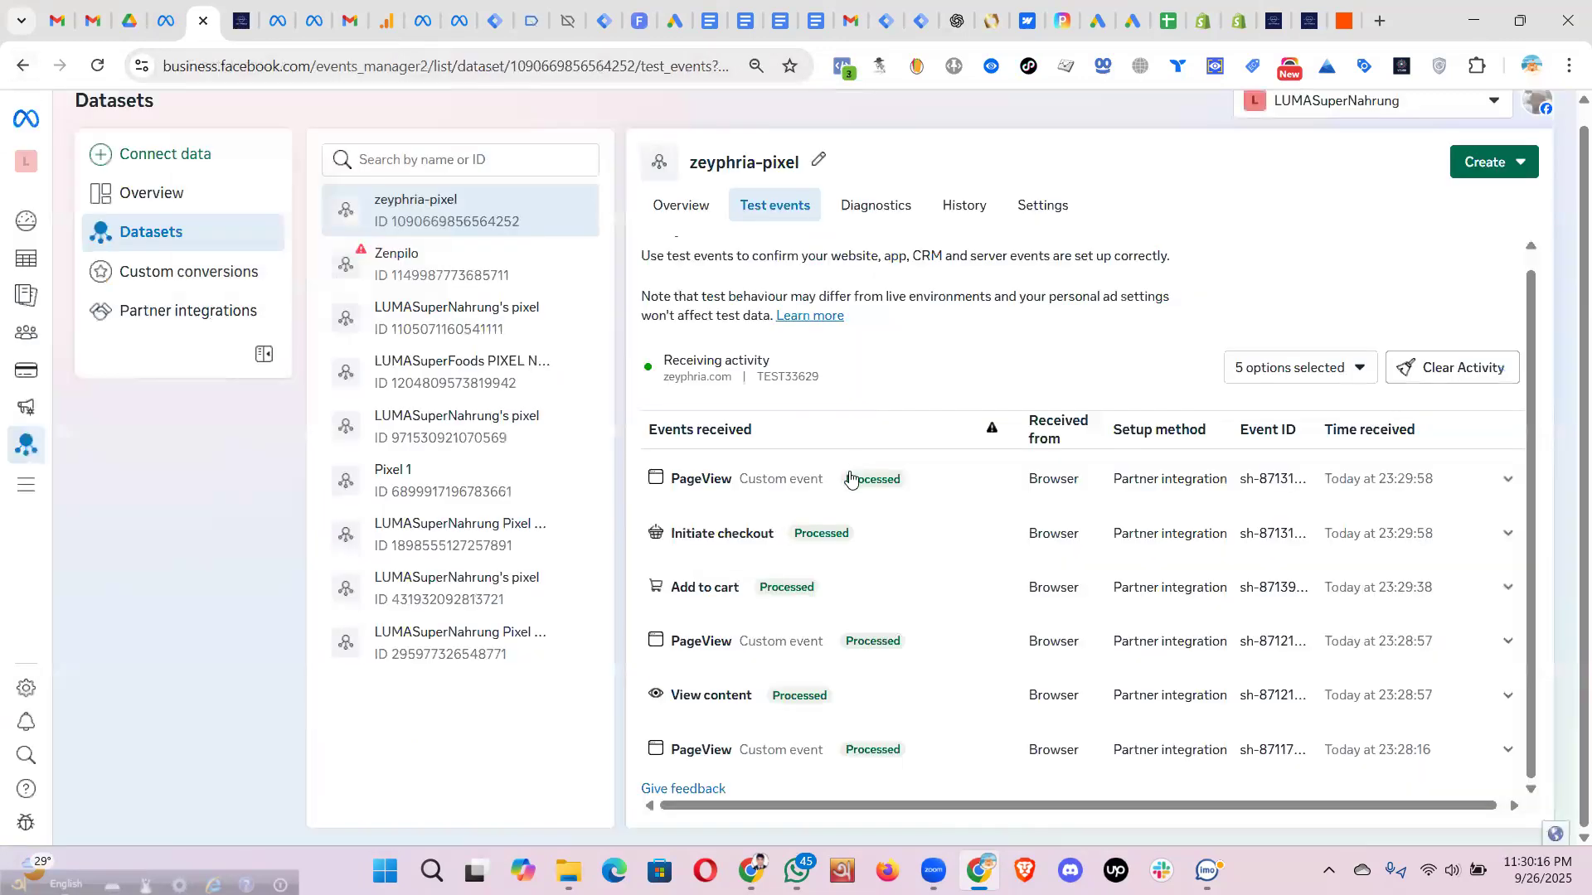
- Expand the Initiate checkout test event, show all its parameters, then collapse it
{"action": "left_click", "coordinate": [785, 541]}
{"action": "scroll", "coordinate": [883, 579], "scroll_direction": "down", "scroll_amount": 2}
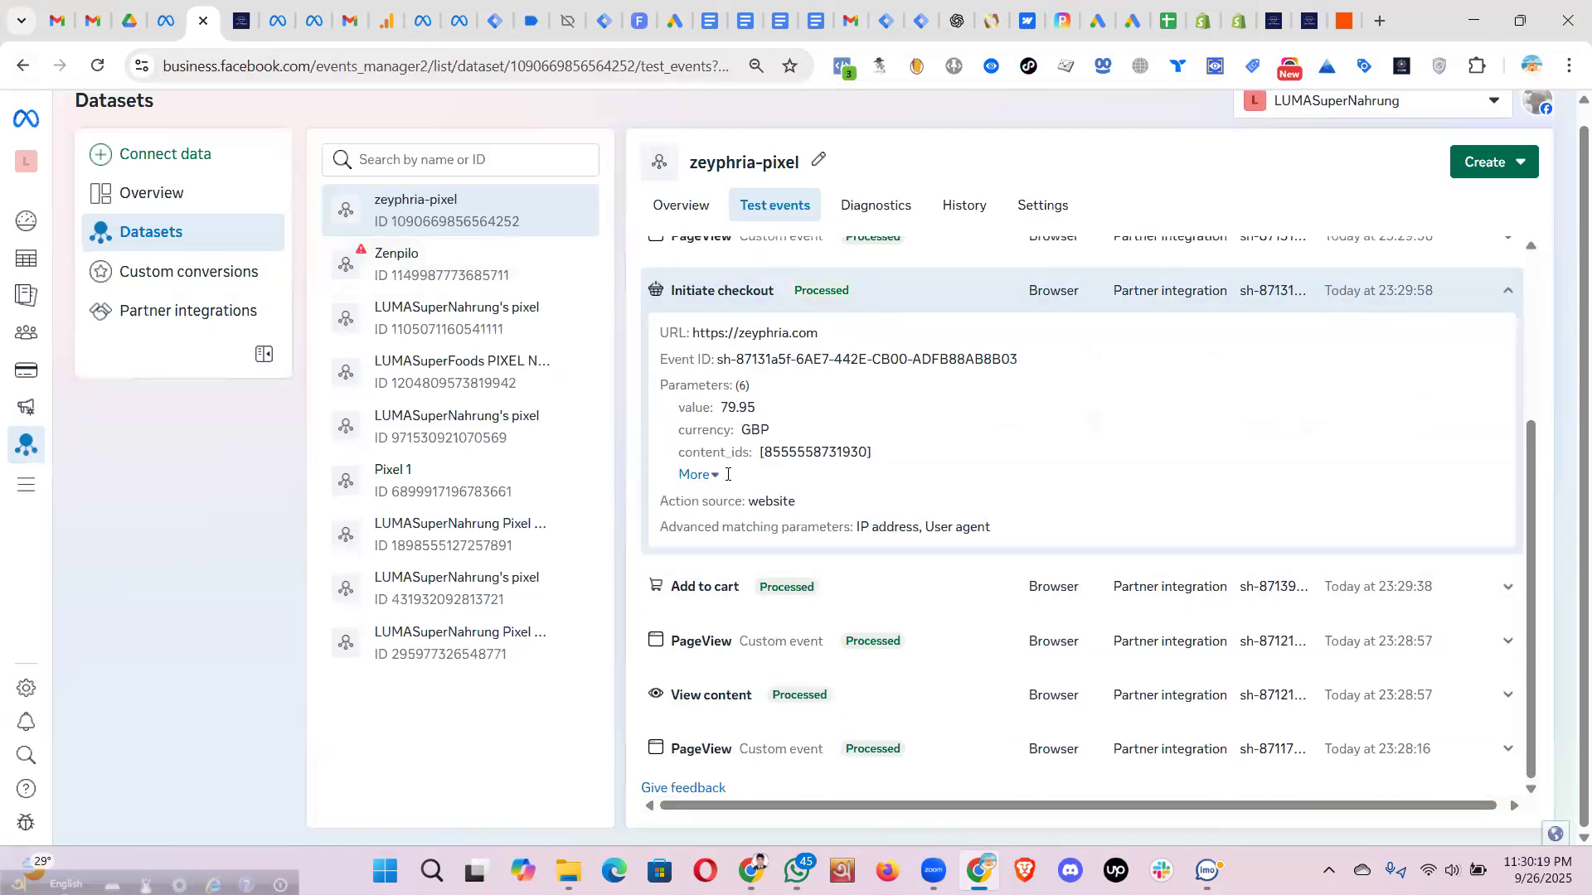
{"action": "left_click", "coordinate": [695, 474]}
{"action": "scroll", "coordinate": [957, 604], "scroll_direction": "down", "scroll_amount": 1}
{"action": "scroll", "coordinate": [929, 580], "scroll_direction": "up", "scroll_amount": 5}
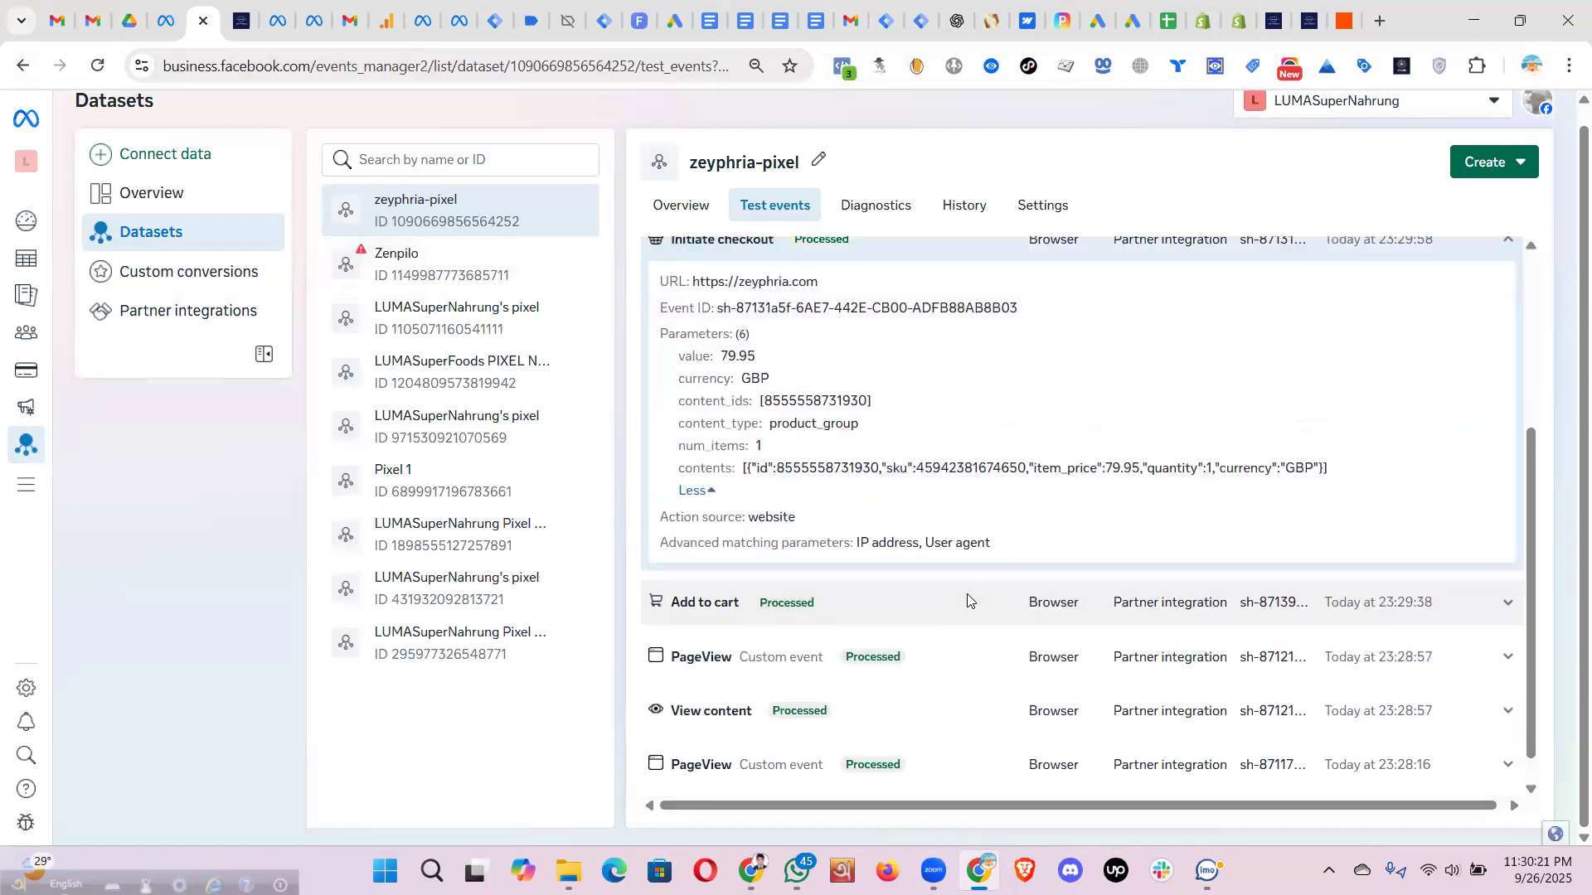
{"action": "left_click", "coordinate": [905, 561]}
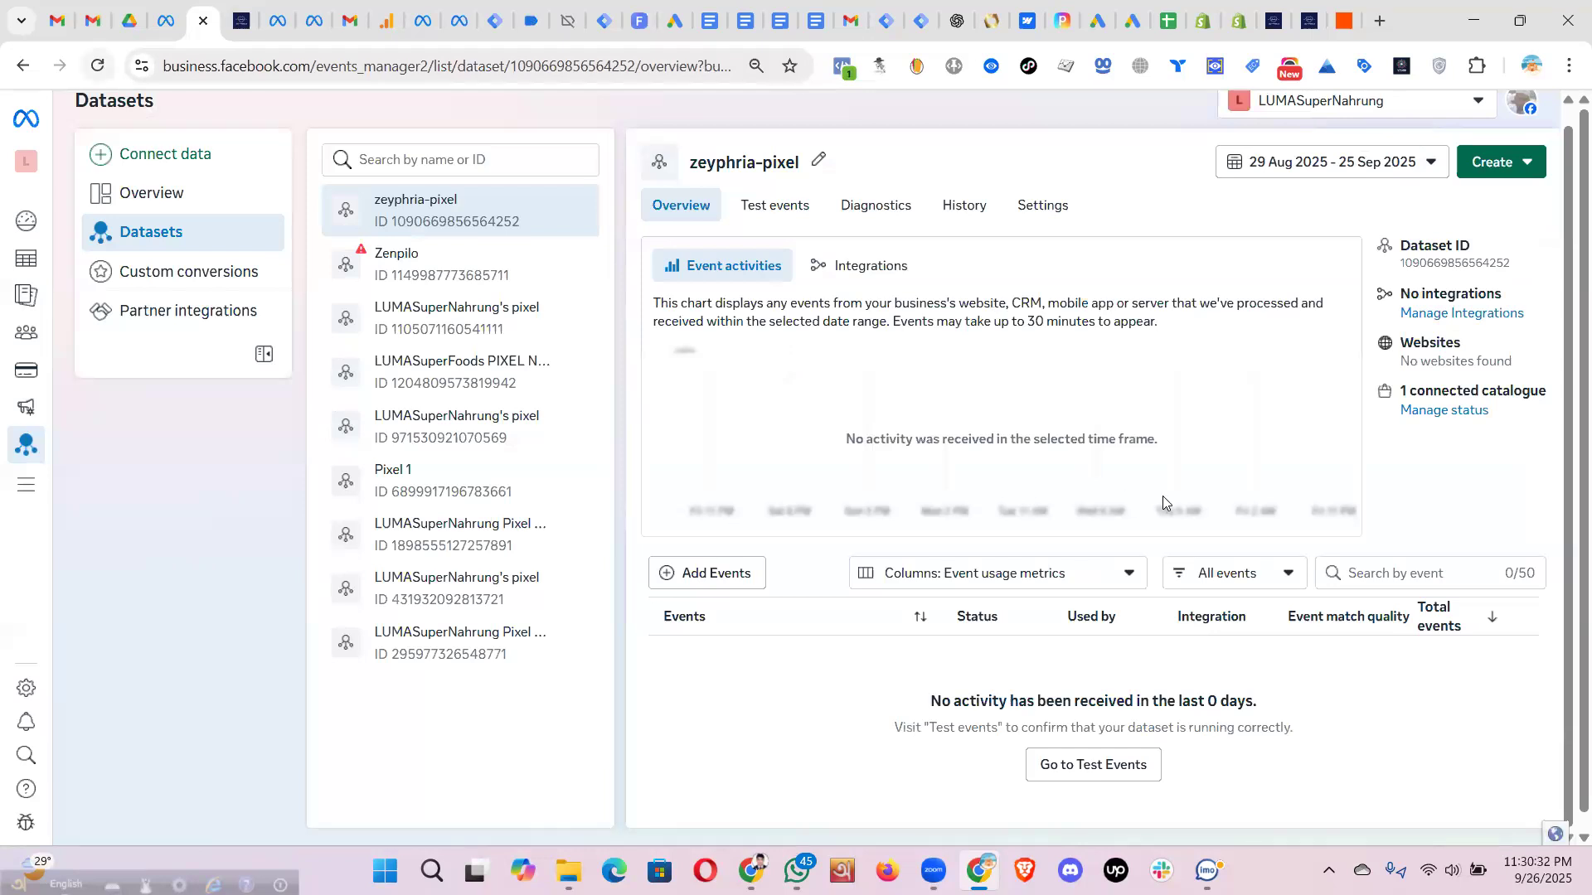
- Reload the zeyphria-pixel overview to list PageView, View content, Add to cart and Initiate checkout
{"action": "key", "text": "ctrl+r"}
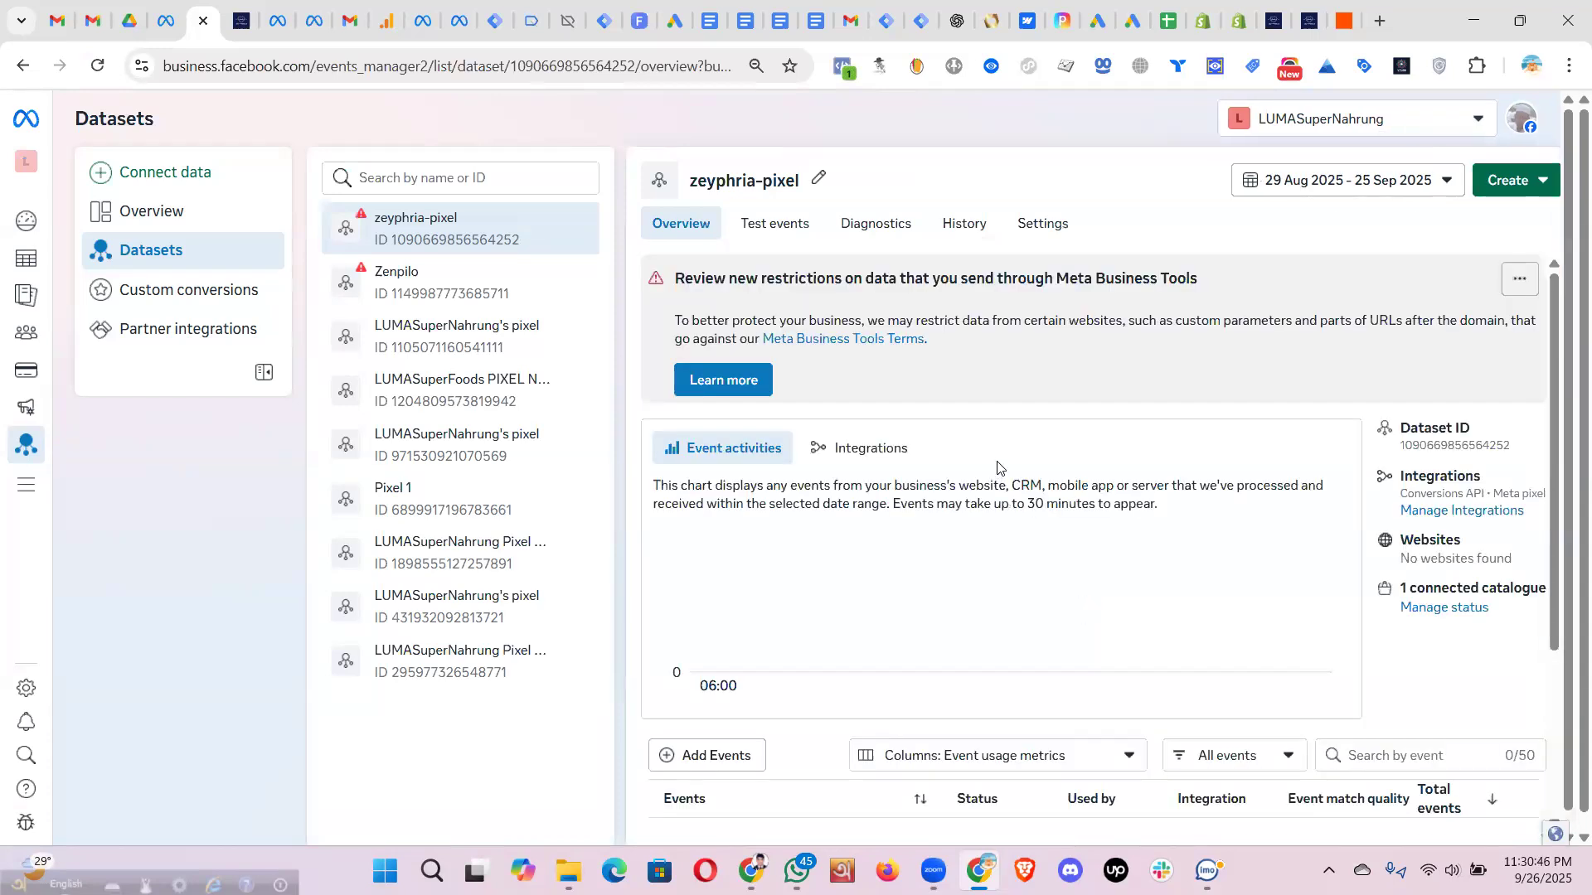
{"action": "scroll", "coordinate": [1019, 494], "scroll_direction": "down", "scroll_amount": 3}
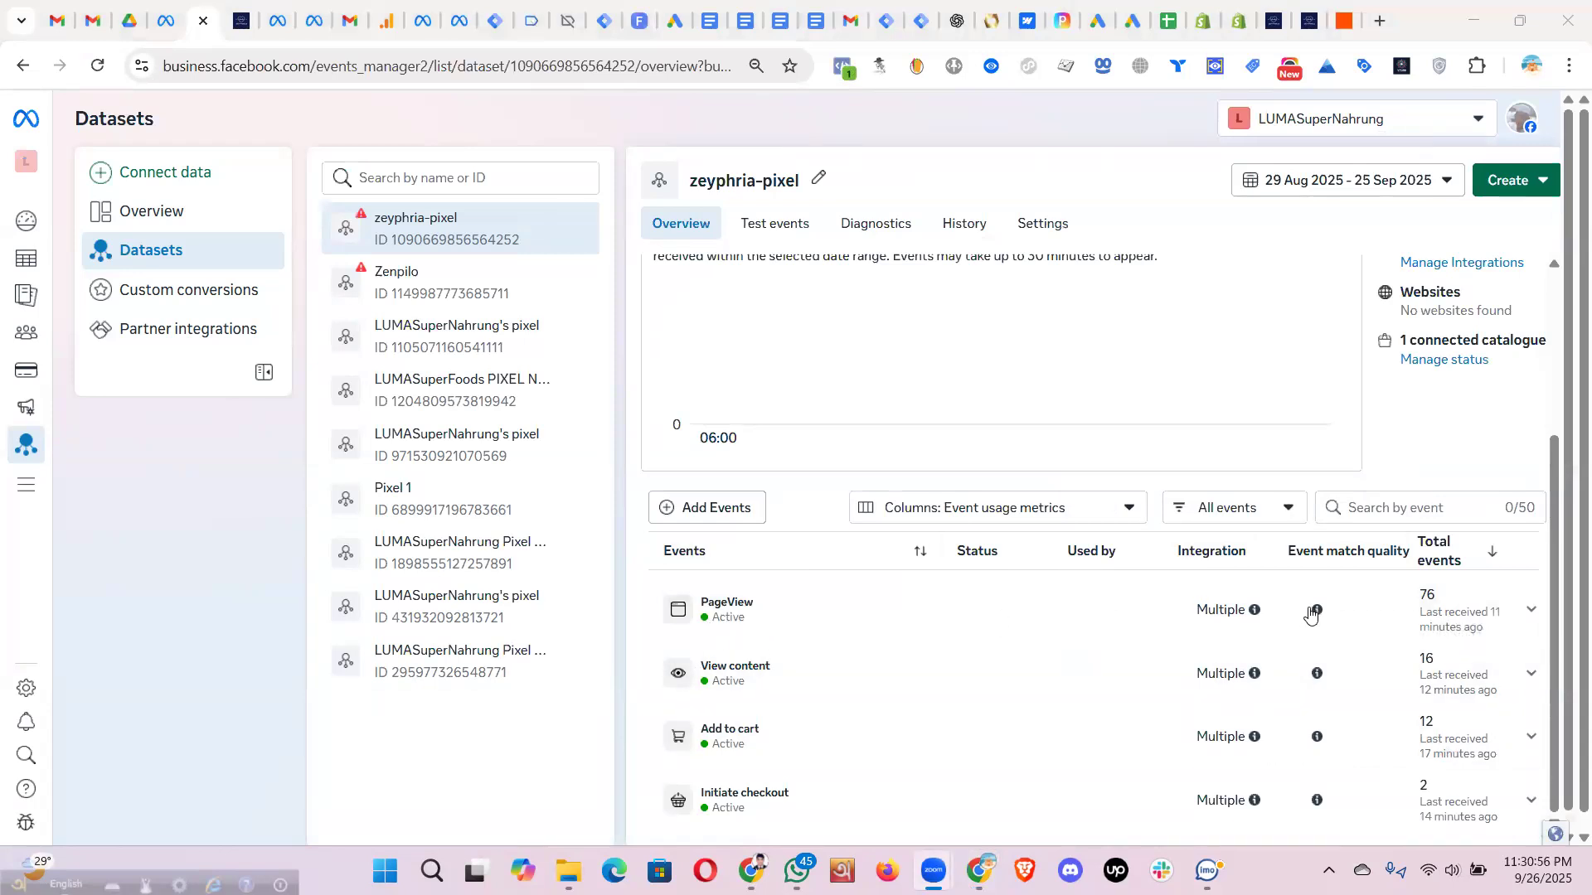
{"action": "mouse_move", "coordinate": [1256, 611]}
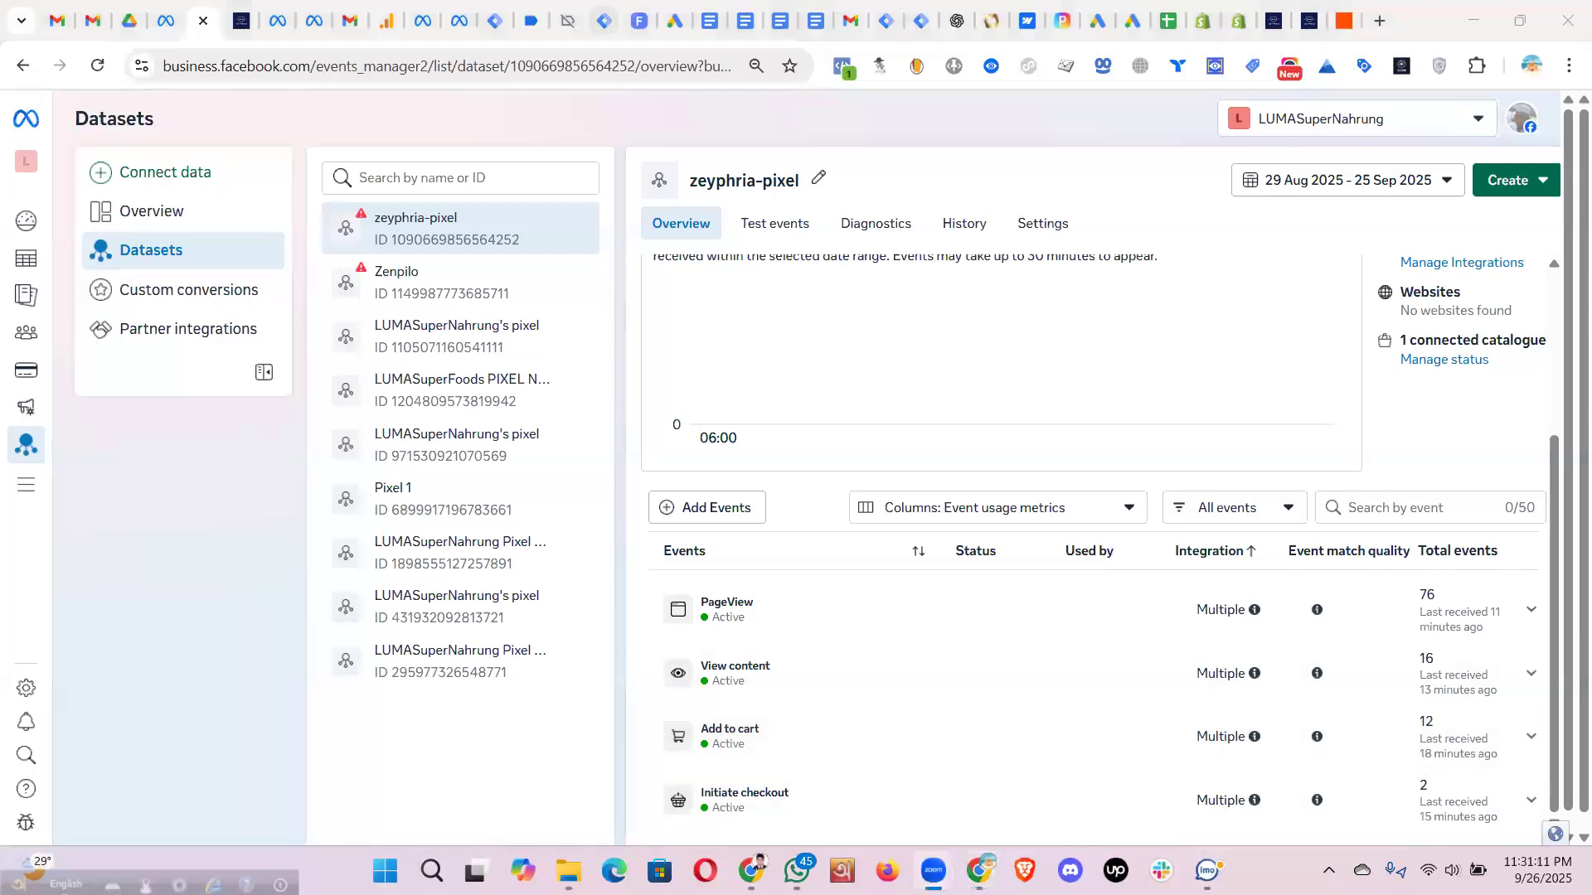
- Return to the ARHOST client area and scroll the Web Hosting Package 3: 3GB details page
{"action": "left_click", "coordinate": [761, 864]}
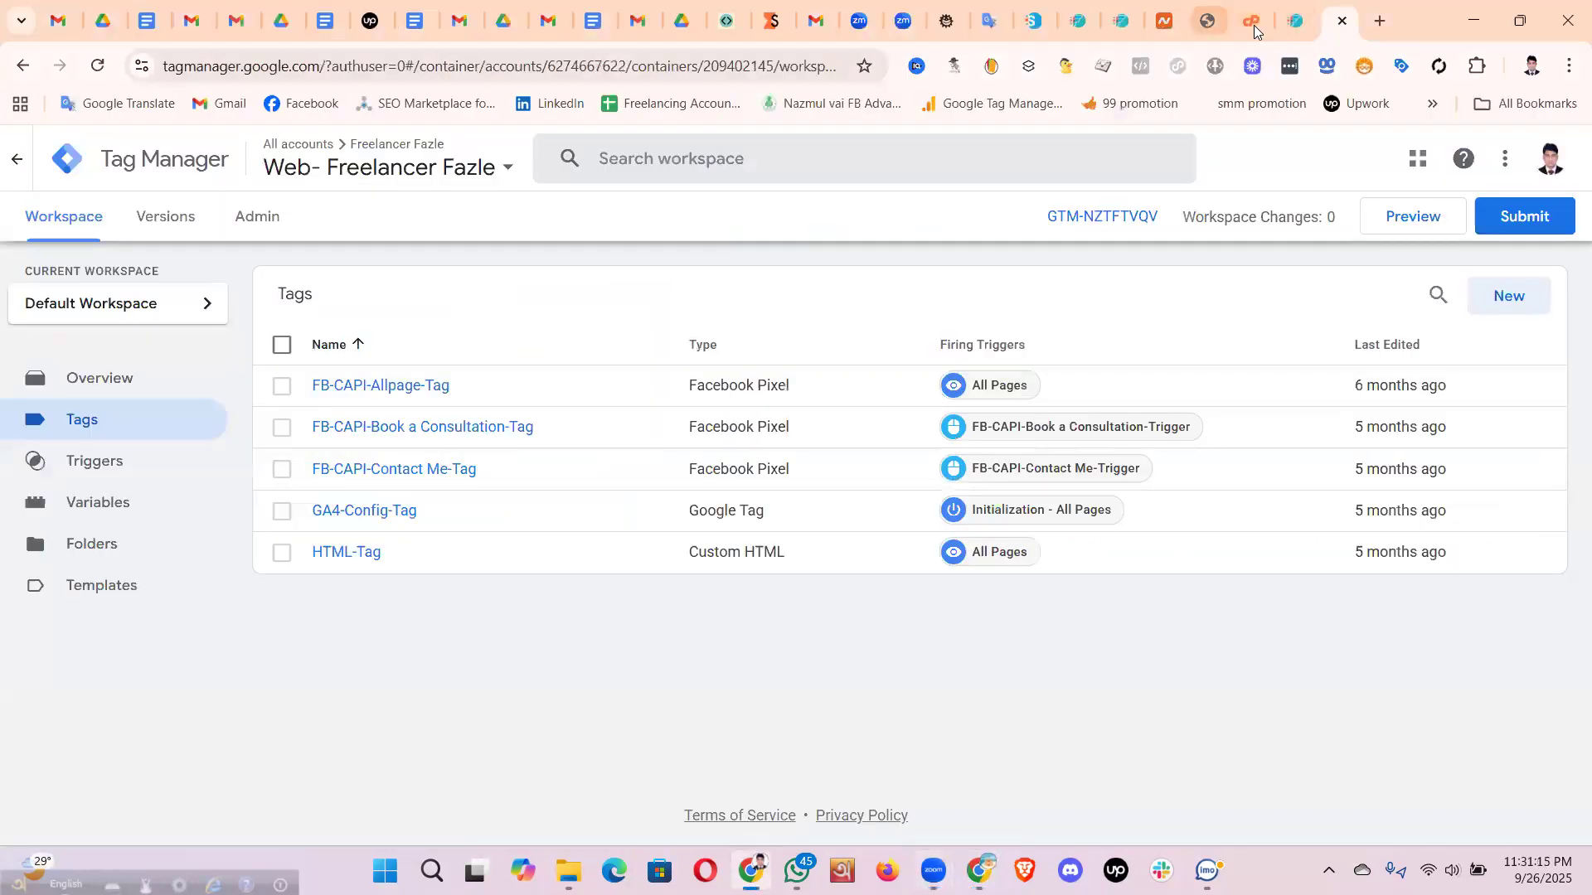
{"action": "left_click", "coordinate": [1253, 23]}
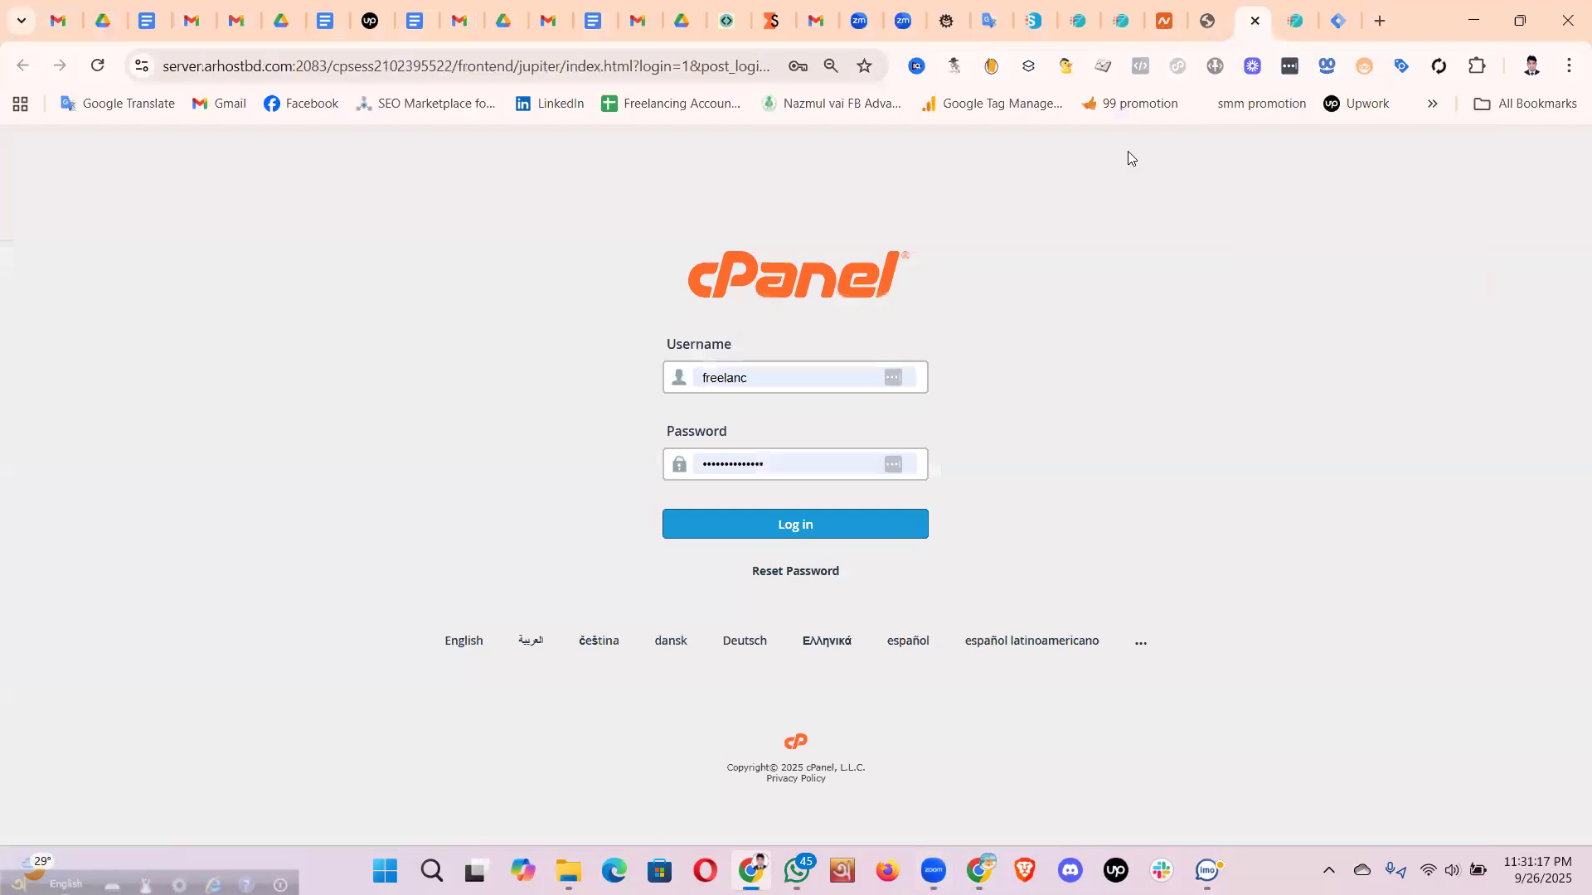
{"action": "left_click", "coordinate": [1209, 23]}
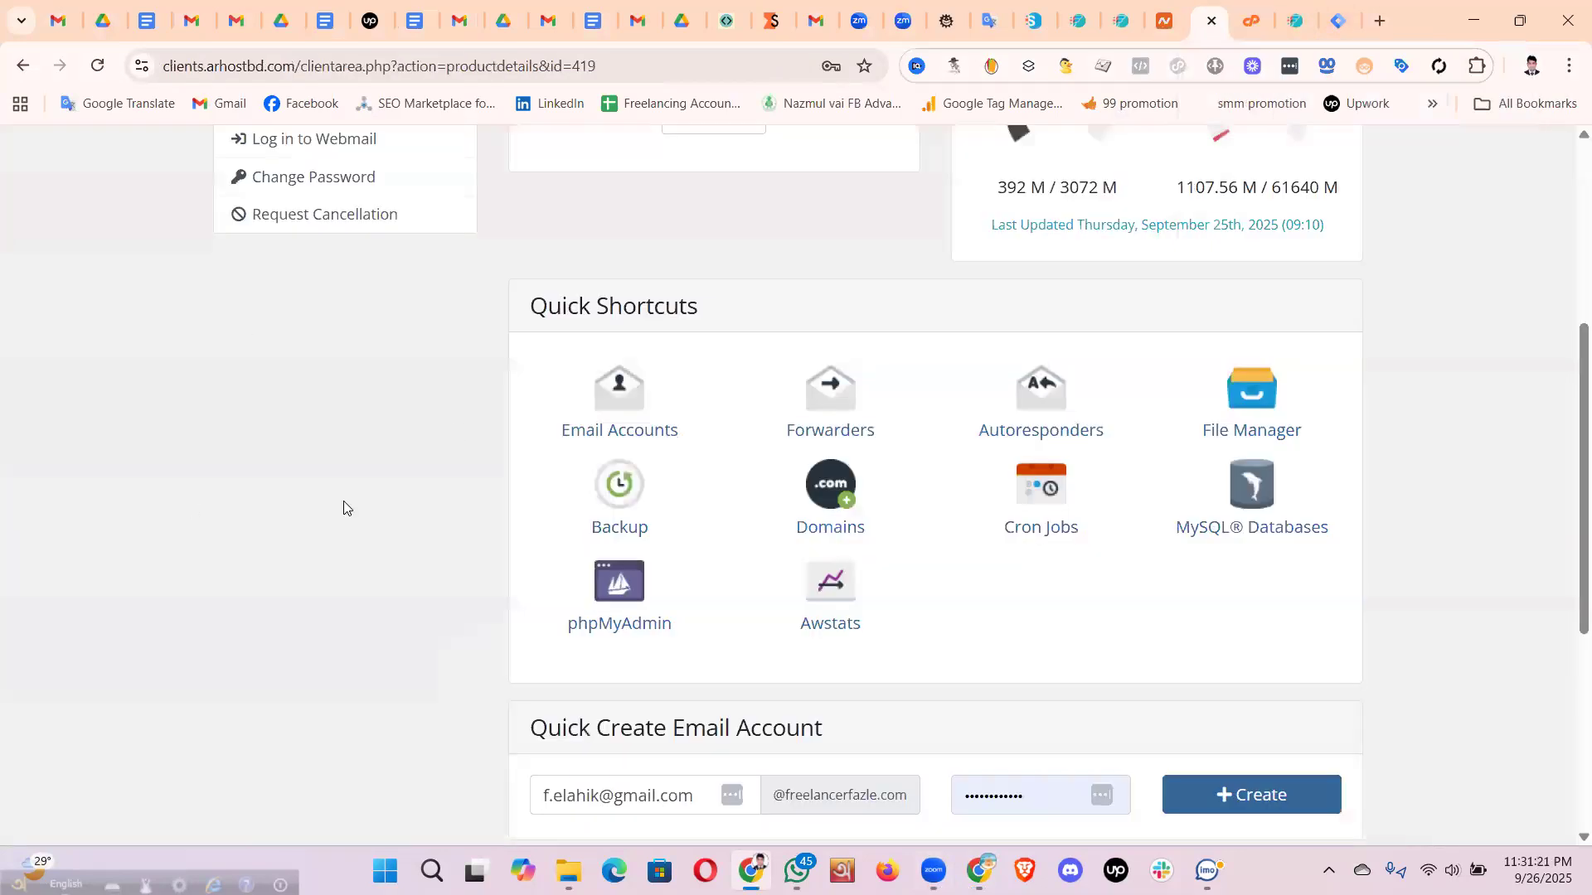
{"action": "scroll", "coordinate": [334, 495], "scroll_direction": "up", "scroll_amount": 5}
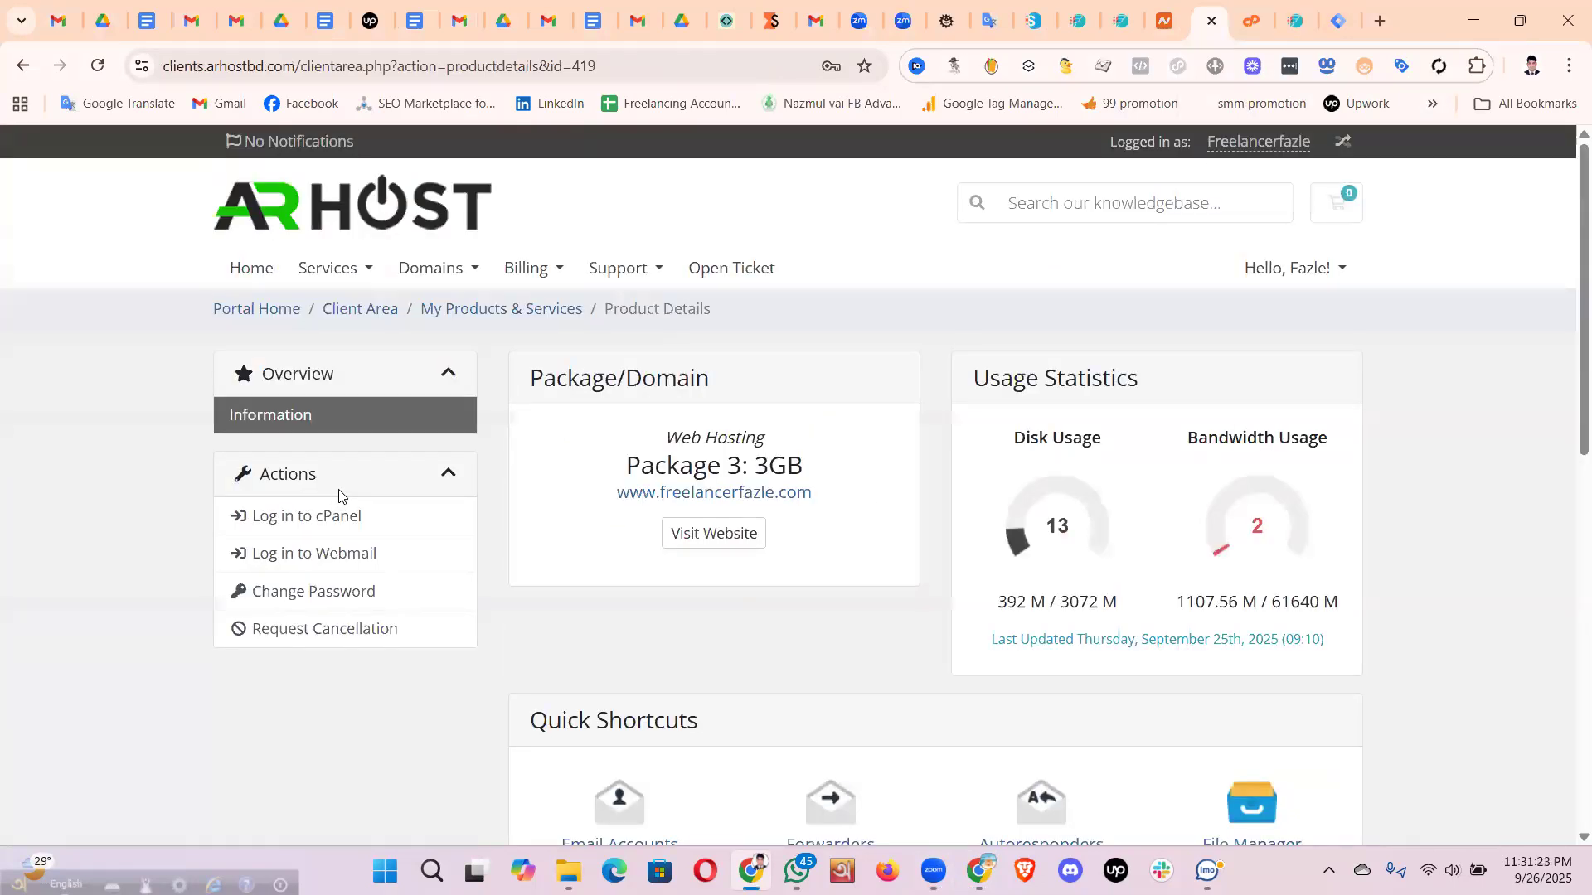
{"action": "scroll", "coordinate": [335, 496], "scroll_direction": "down", "scroll_amount": 5}
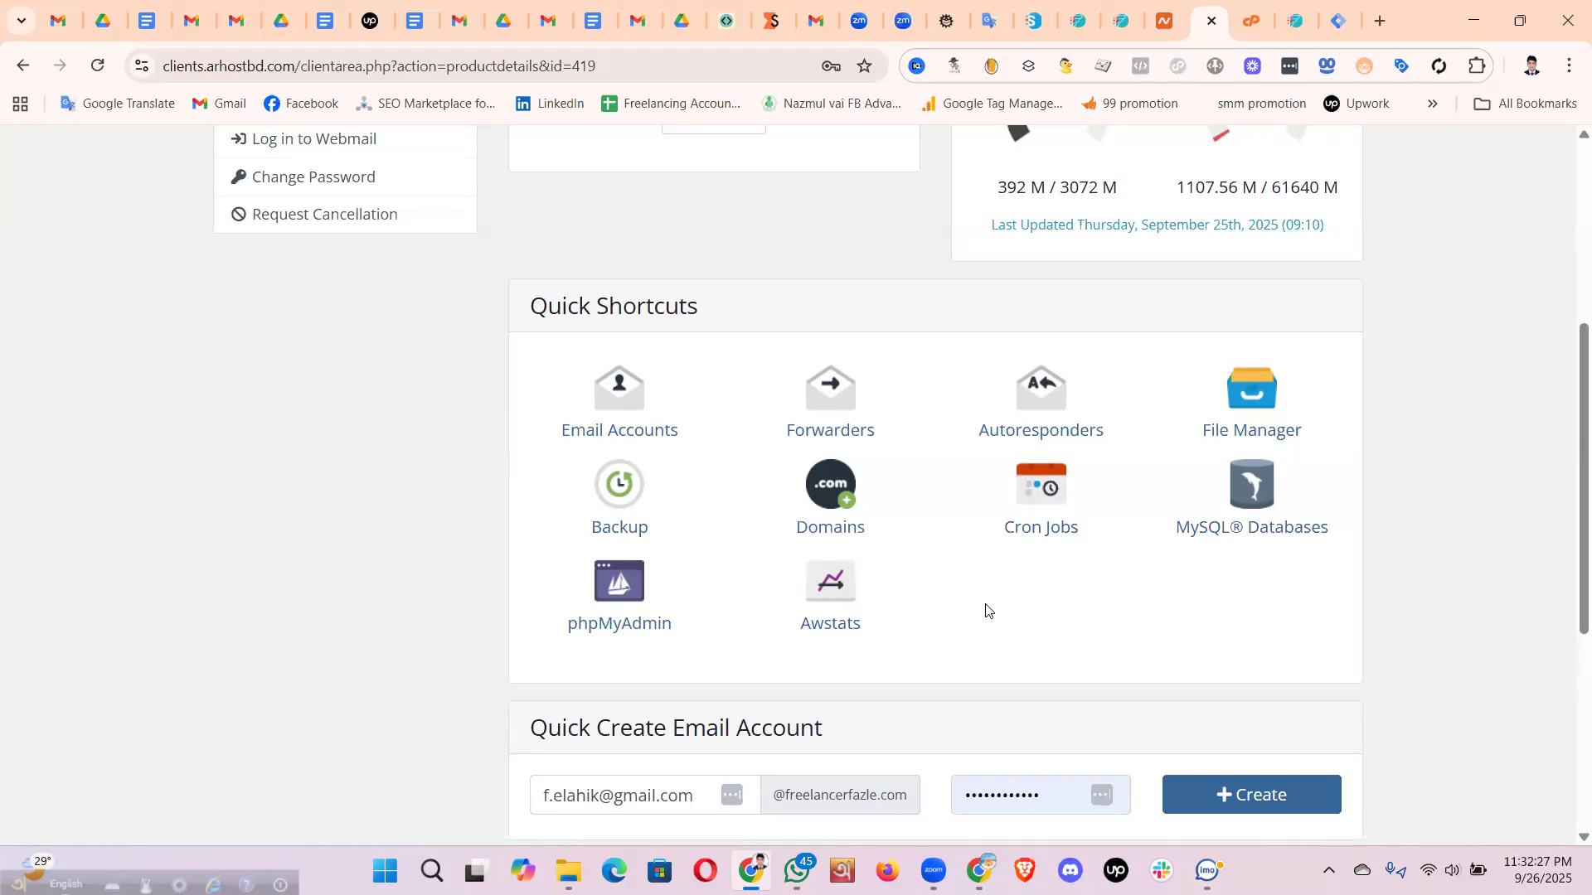
- Log into cPanel and open the Domains page from its Domains section
{"action": "left_click", "coordinate": [832, 486]}
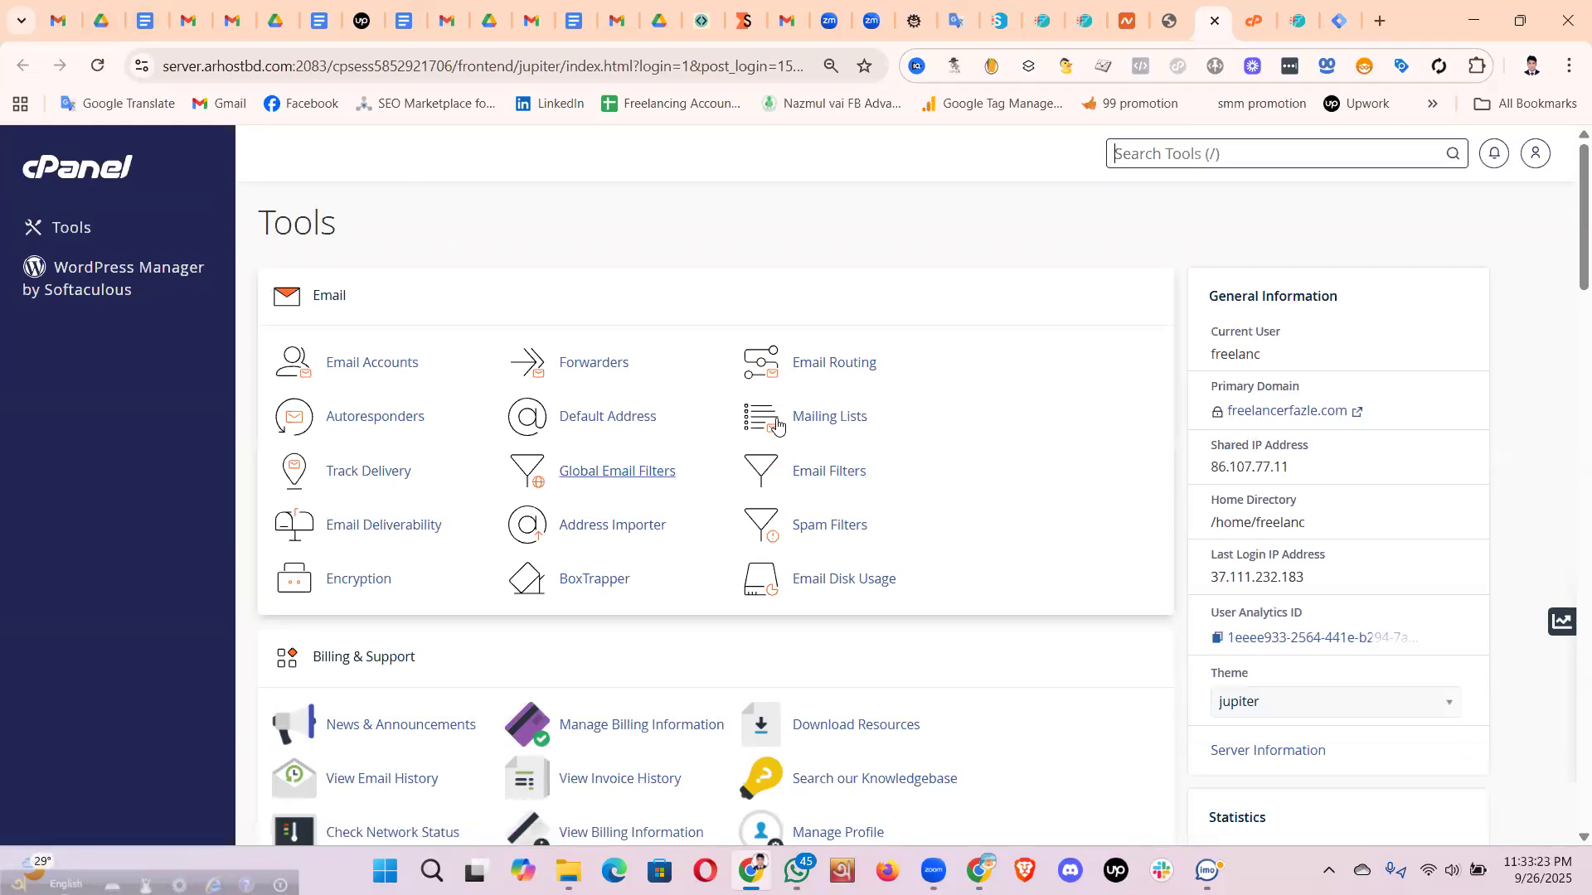
{"action": "scroll", "coordinate": [558, 401], "scroll_direction": "down", "scroll_amount": 6}
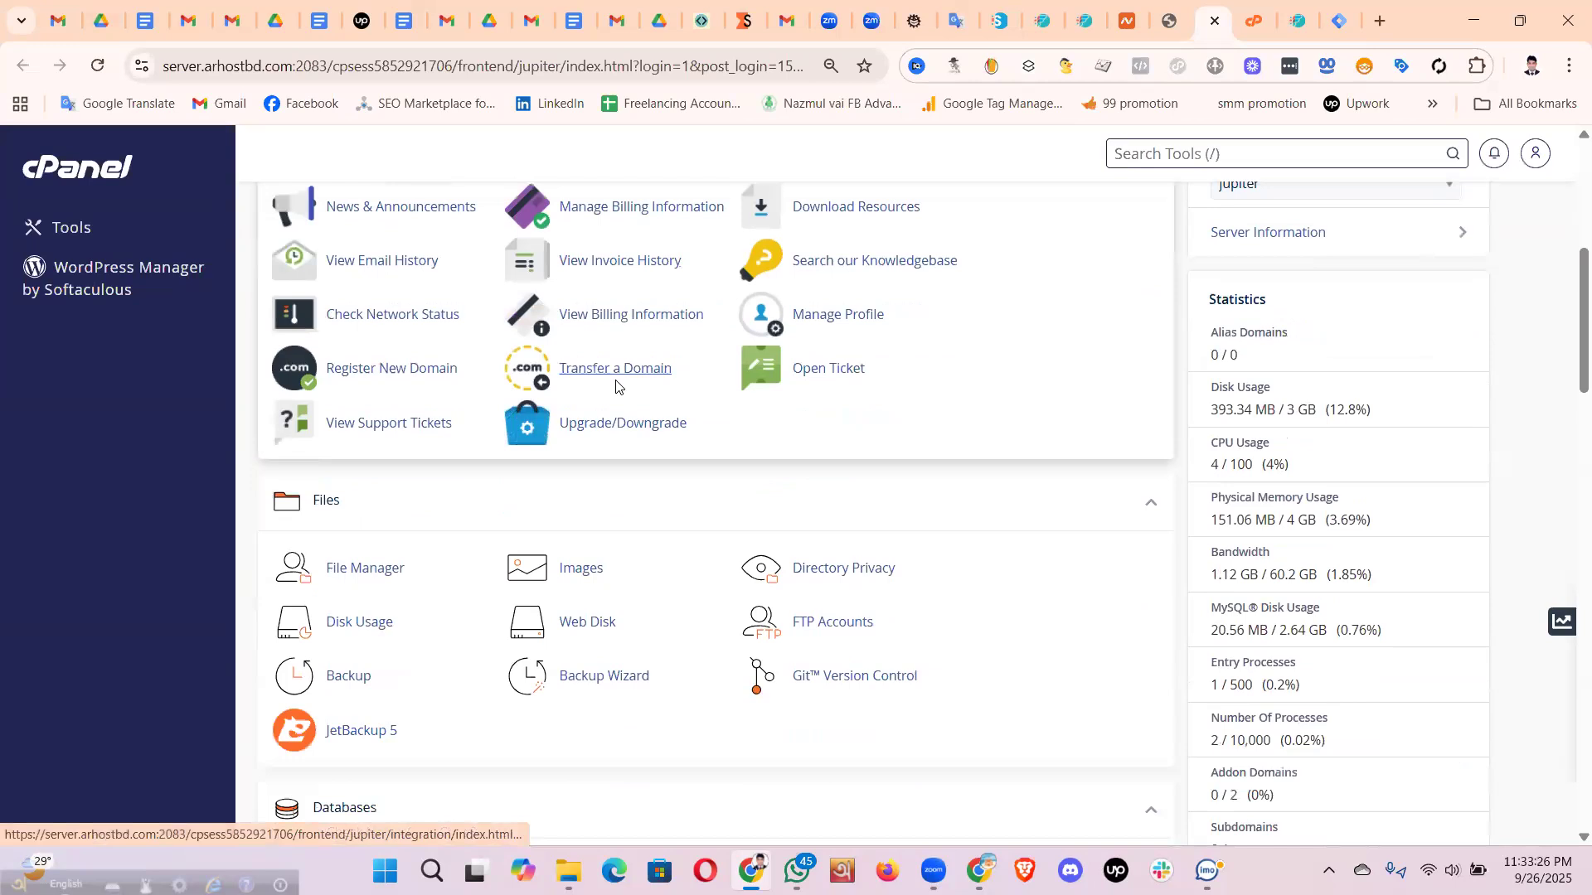
{"action": "scroll", "coordinate": [775, 461], "scroll_direction": "down", "scroll_amount": 3}
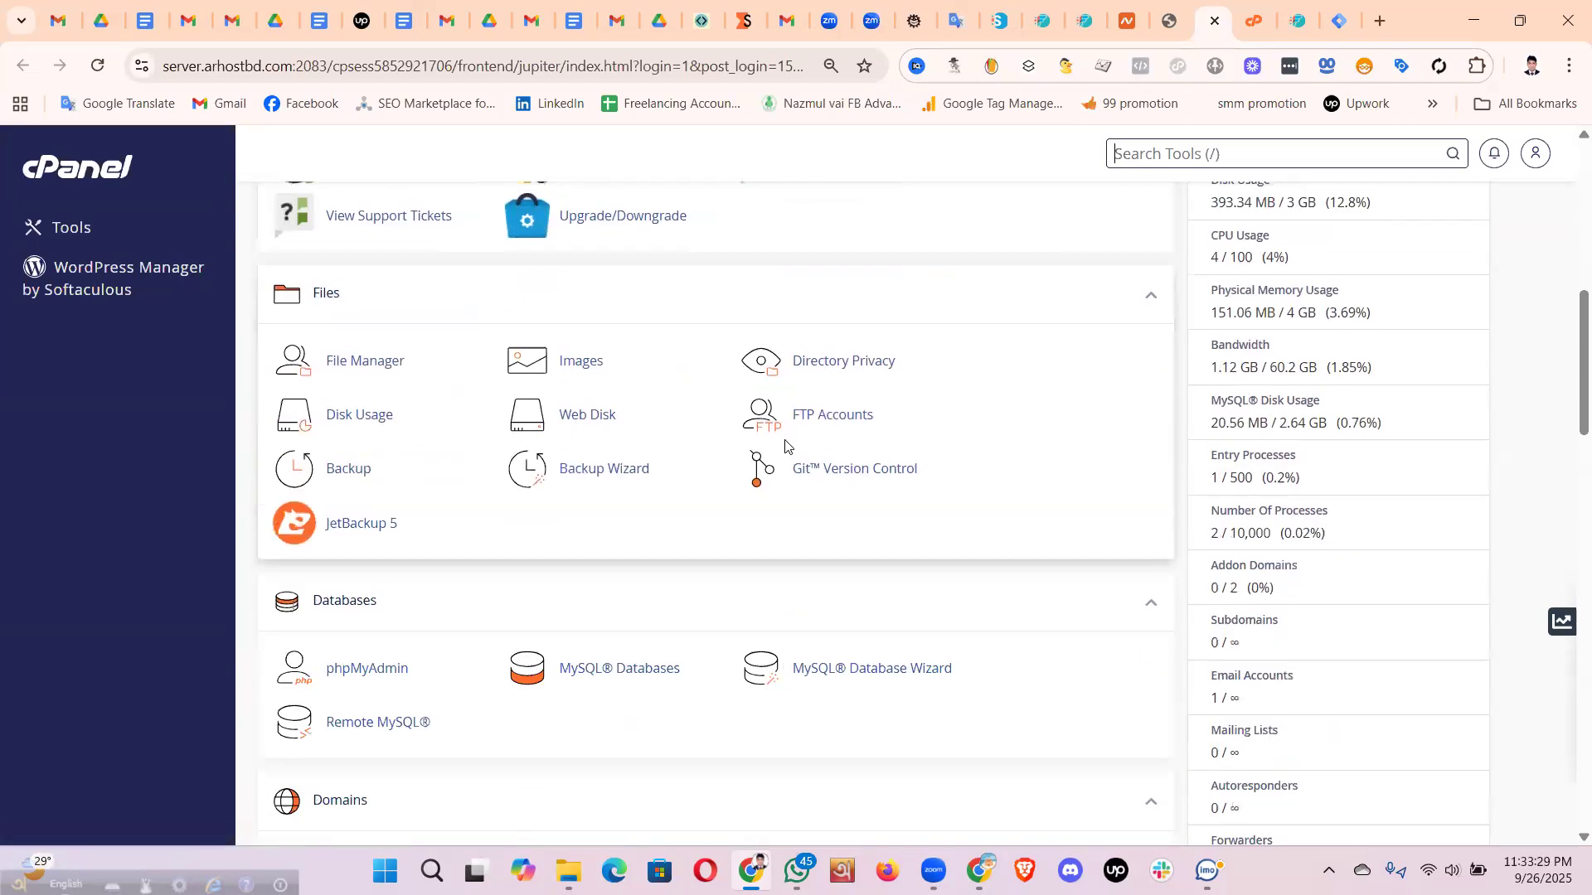
{"action": "scroll", "coordinate": [805, 417], "scroll_direction": "down", "scroll_amount": 2}
{"action": "scroll", "coordinate": [804, 417], "scroll_direction": "down", "scroll_amount": 1}
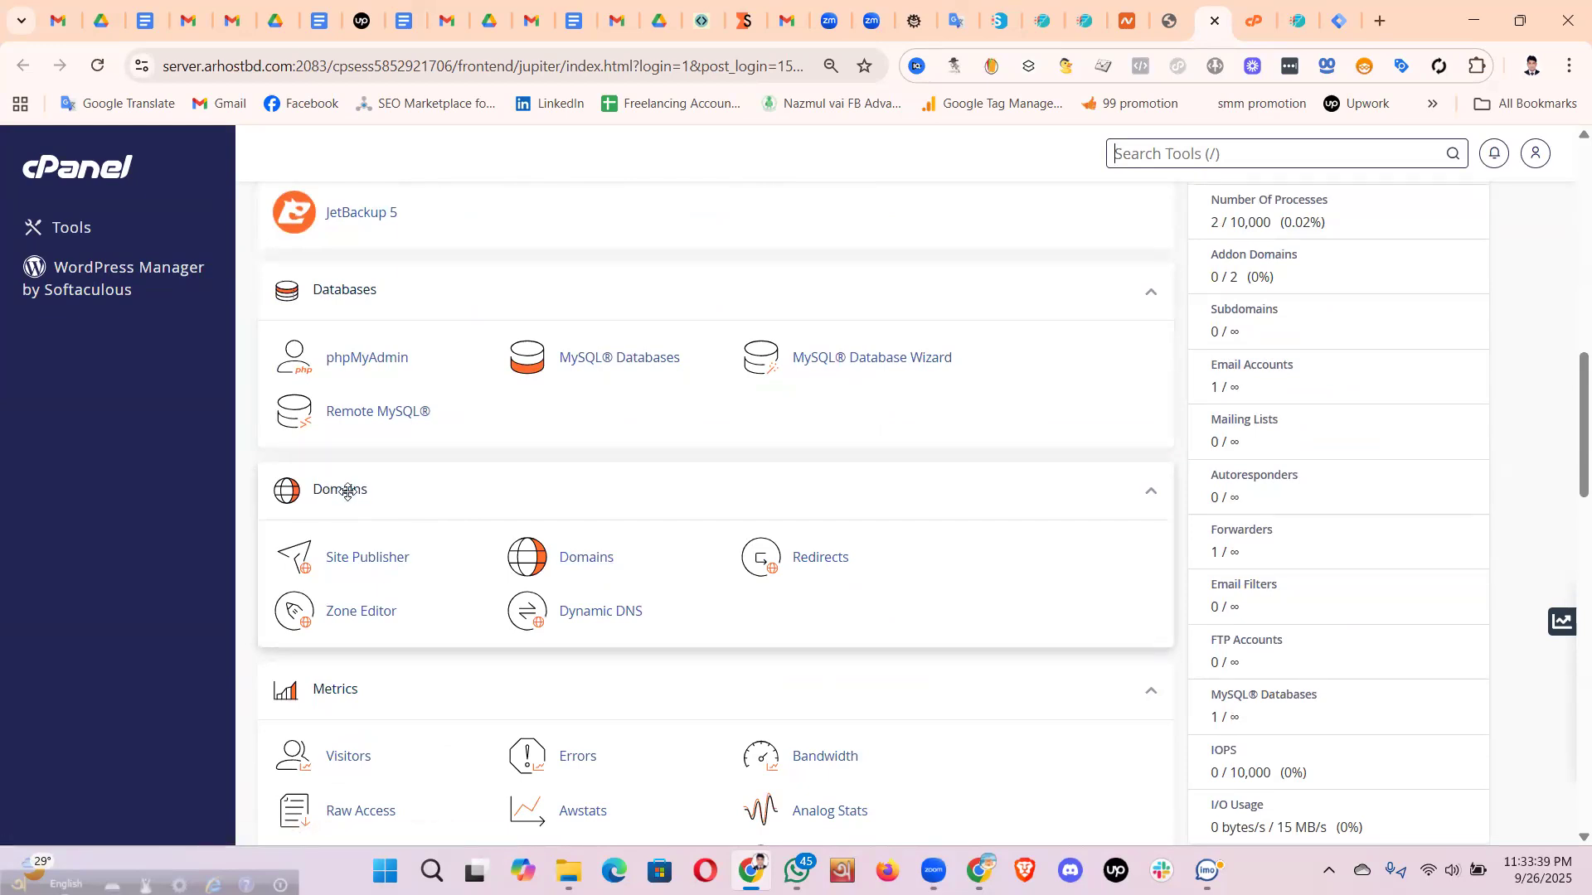
{"action": "left_click", "coordinate": [585, 562]}
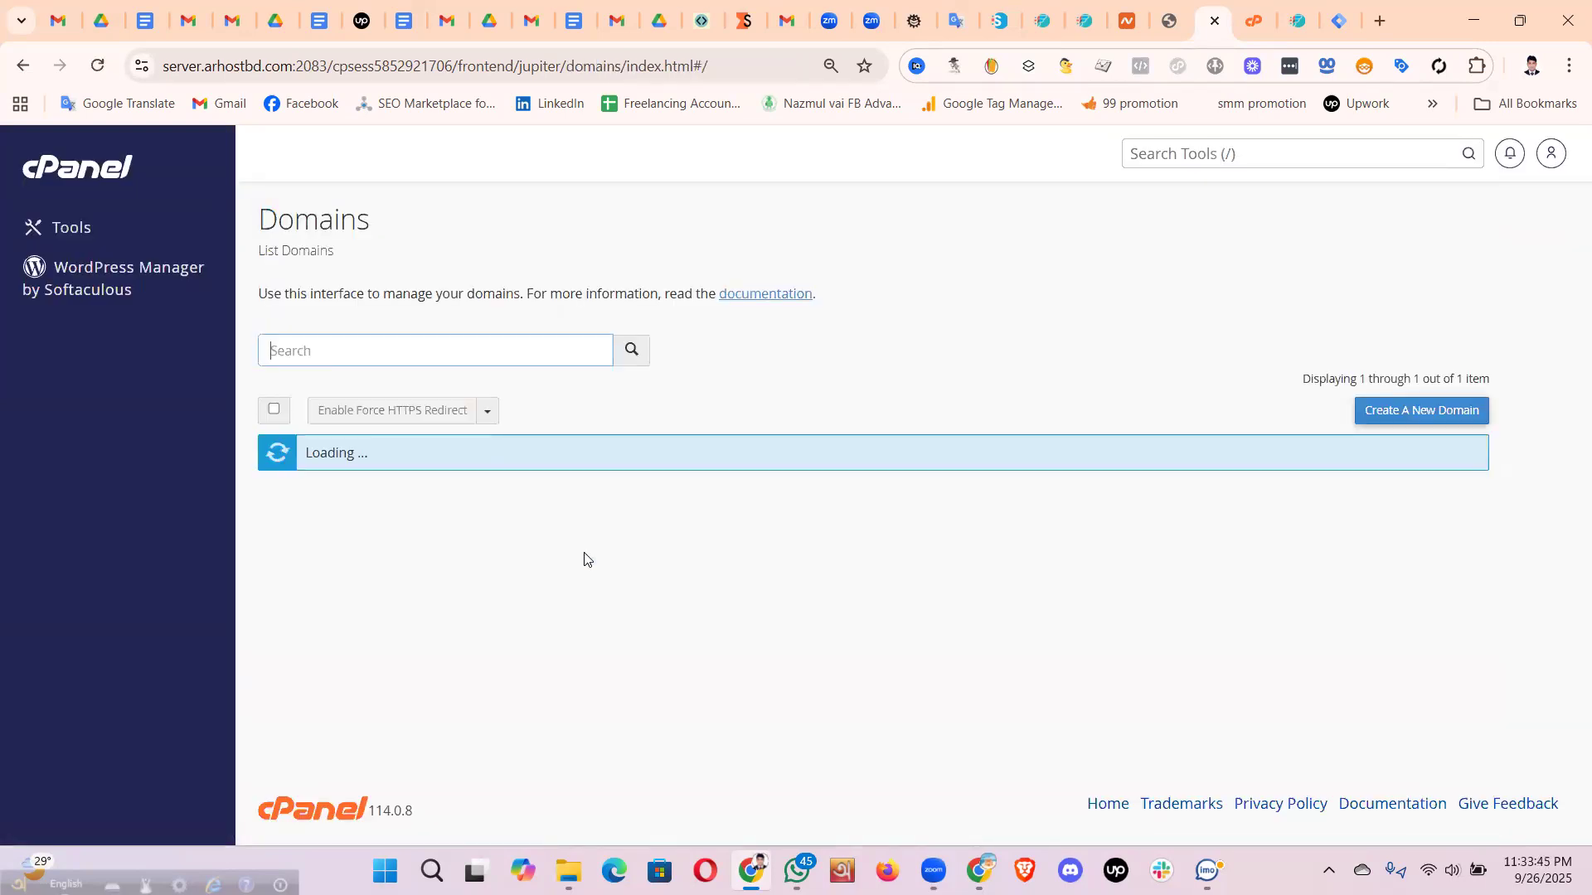
- Check the freelancerfazle.com site in a new tab, then open that domain's Manage page
{"action": "left_click_drag", "start_coordinate": [457, 492], "coordinate": [310, 497]}
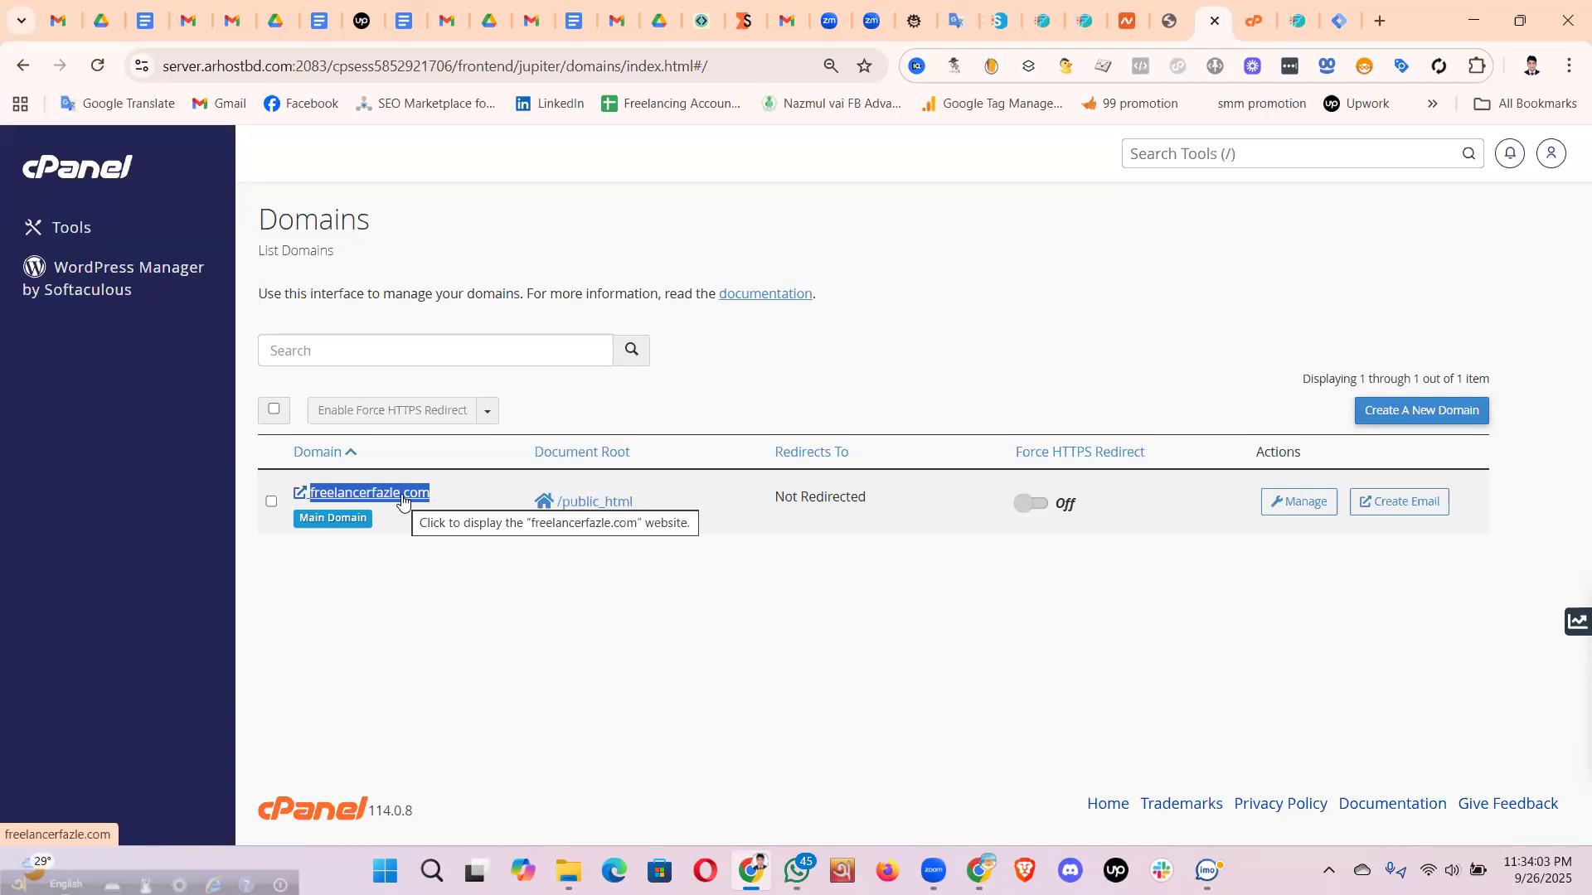
{"action": "left_click", "coordinate": [674, 635]}
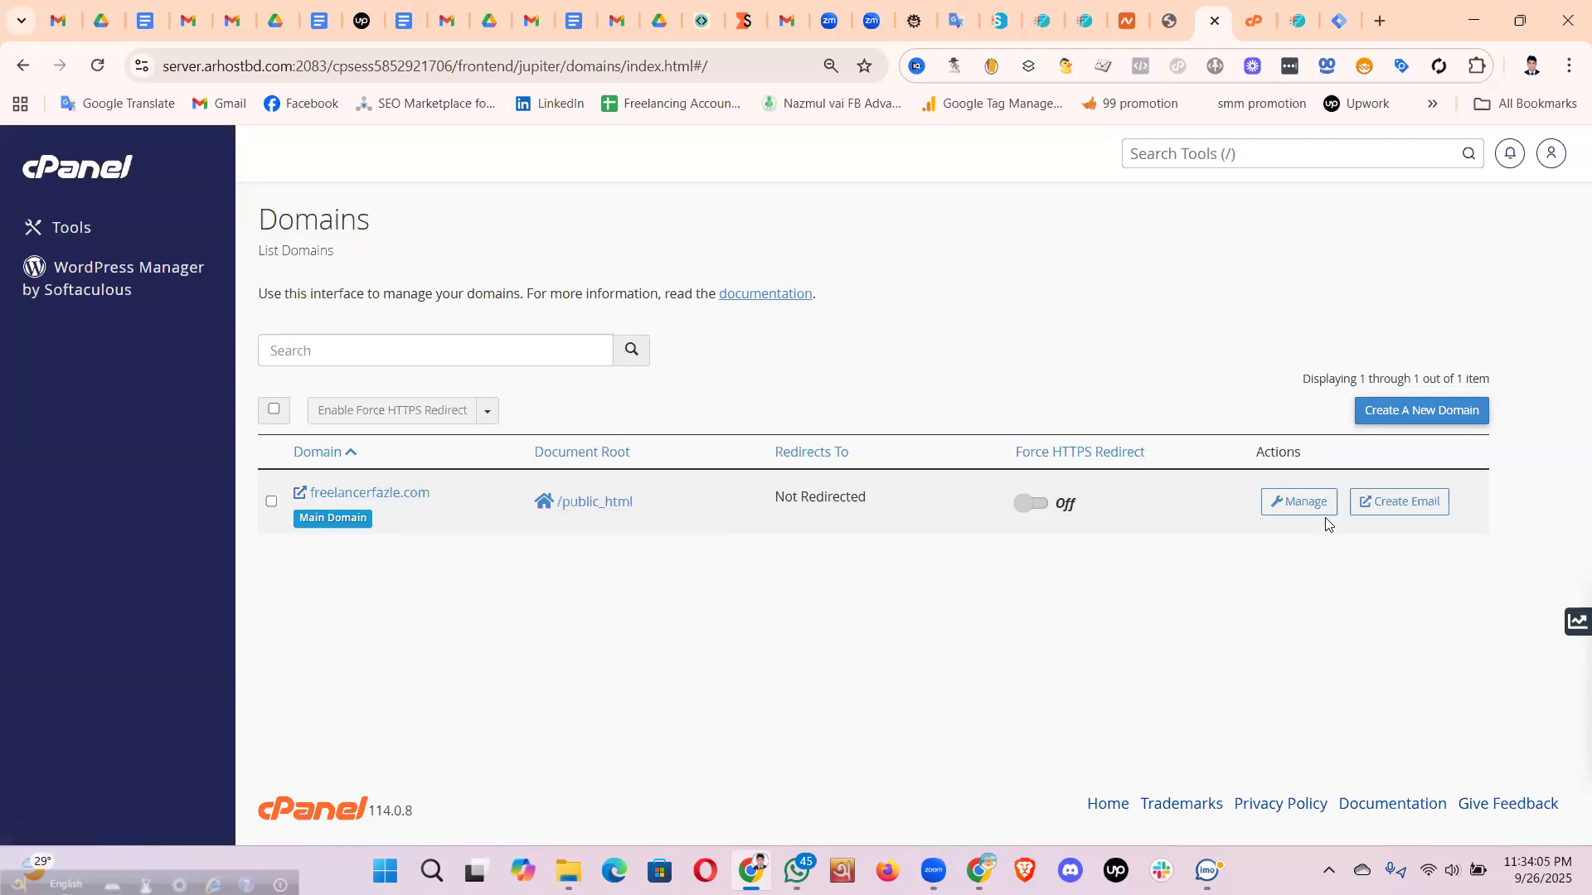
{"action": "left_click", "coordinate": [401, 493]}
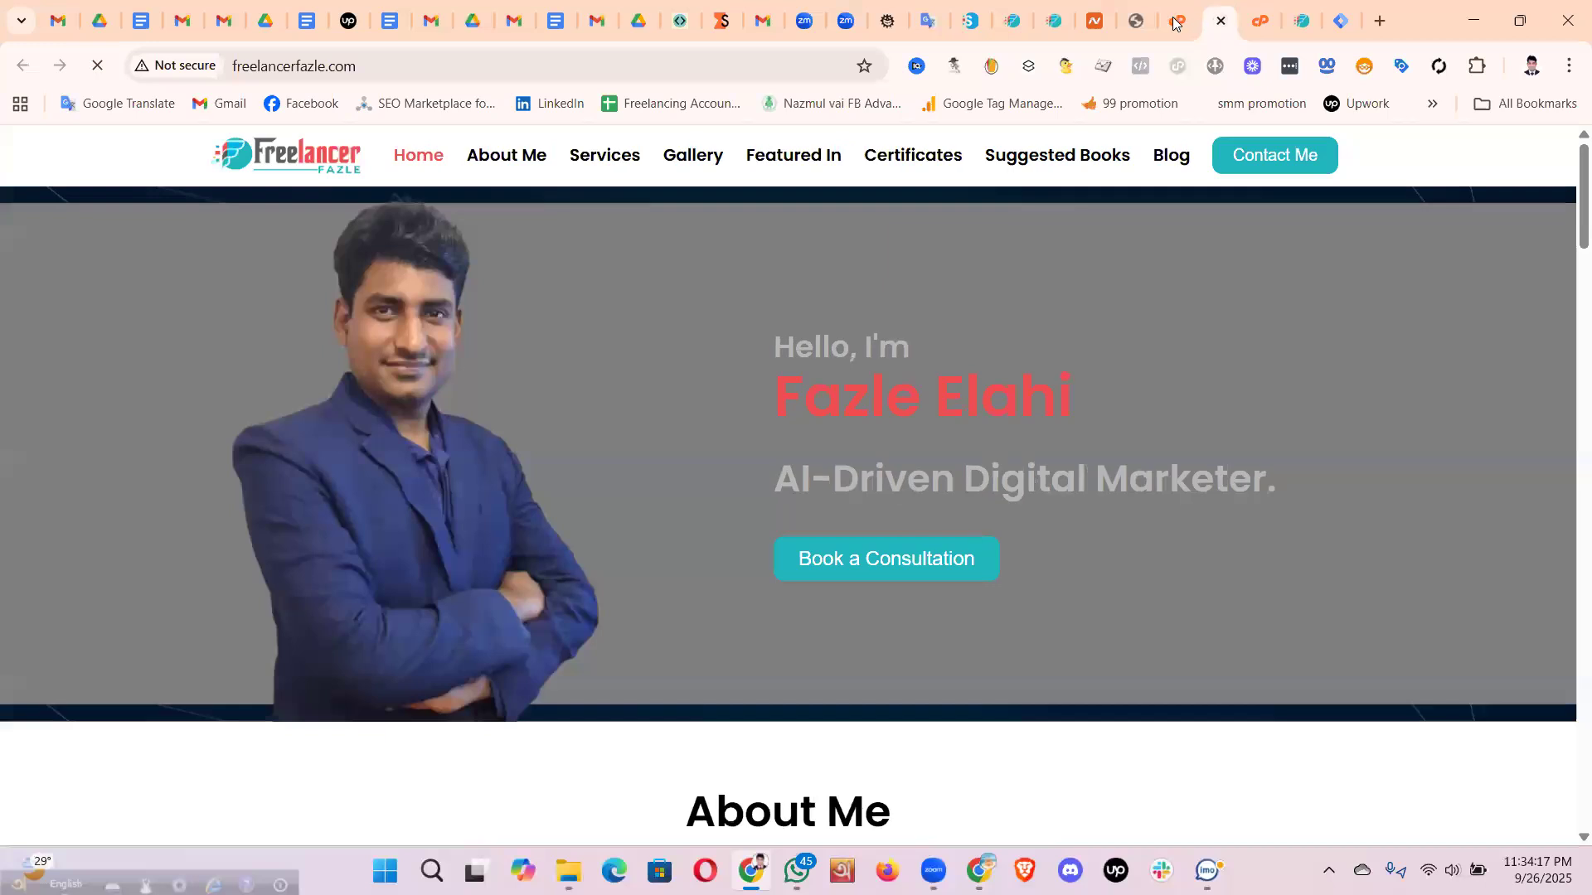
{"action": "left_click", "coordinate": [1174, 23]}
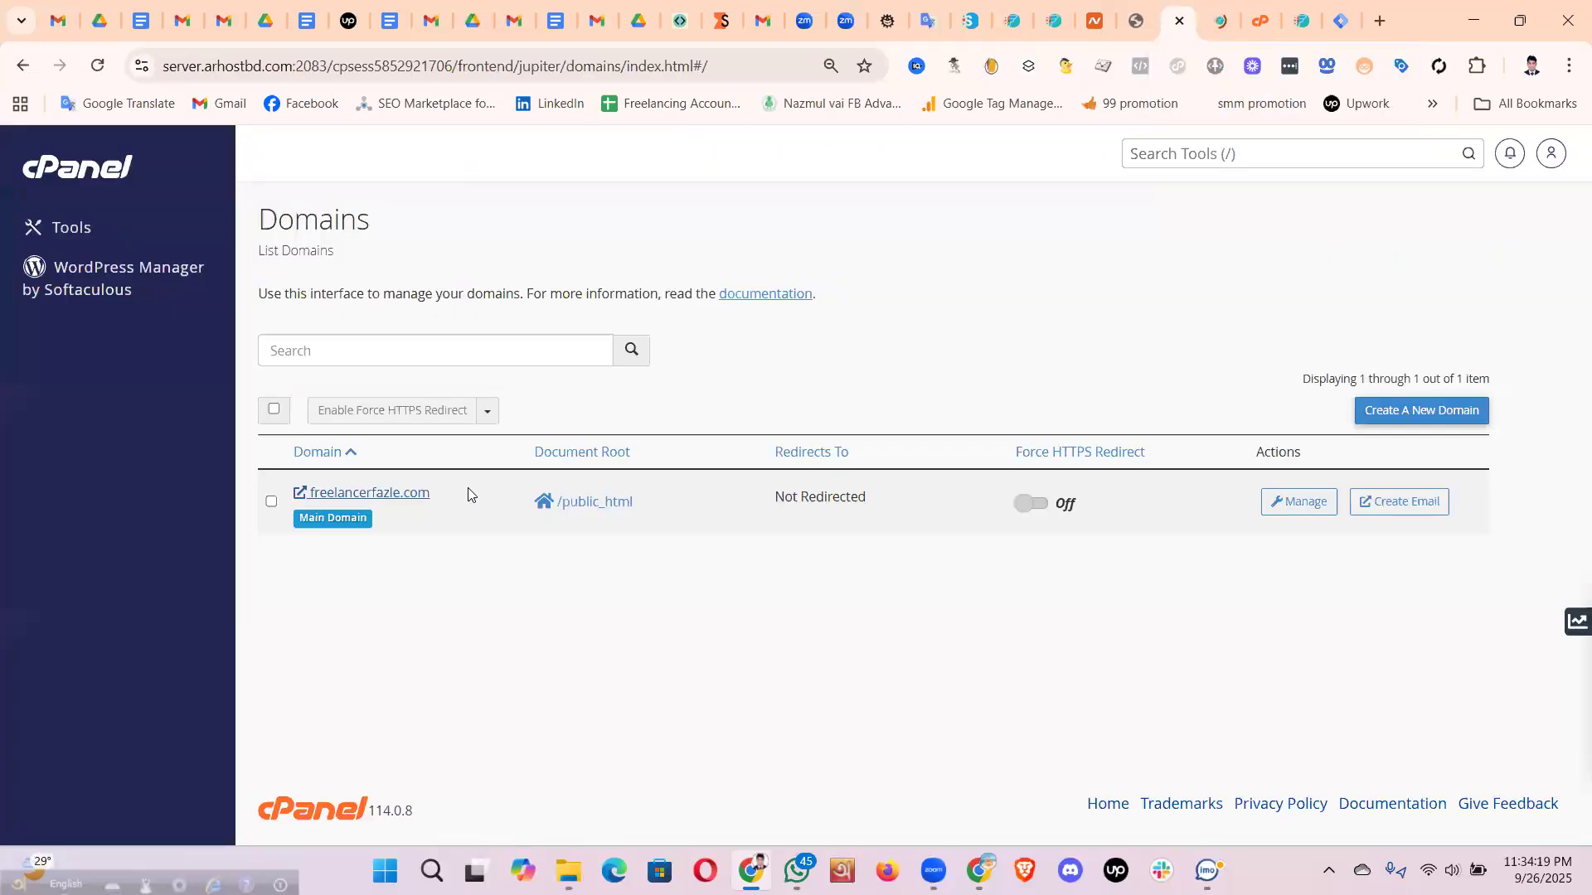
{"action": "left_click", "coordinate": [1284, 502]}
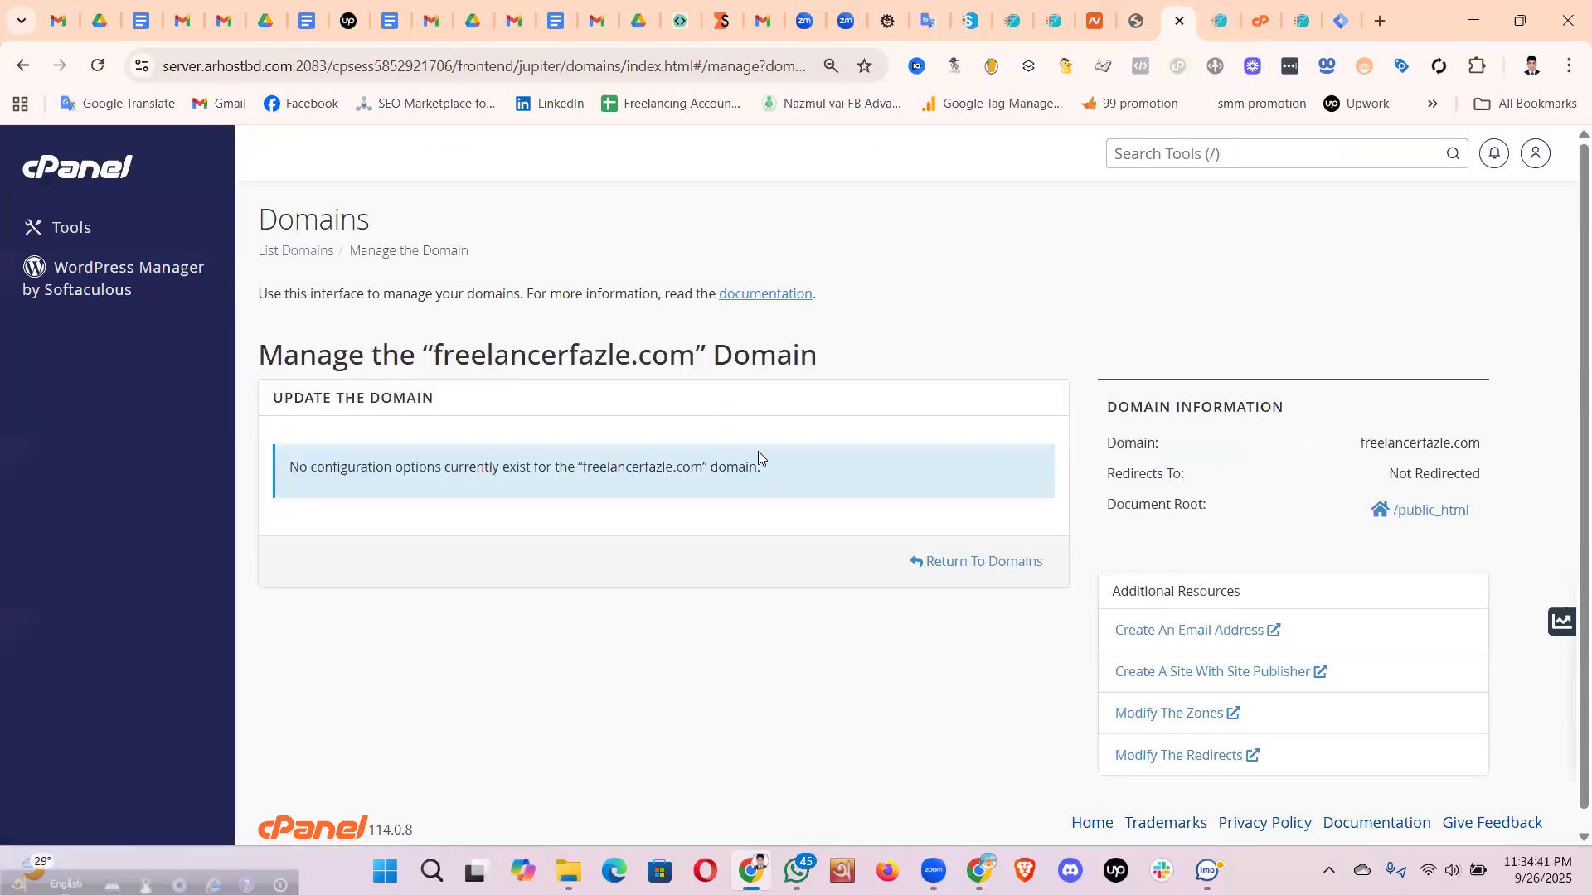
{"action": "scroll", "coordinate": [971, 430], "scroll_direction": "down", "scroll_amount": 1}
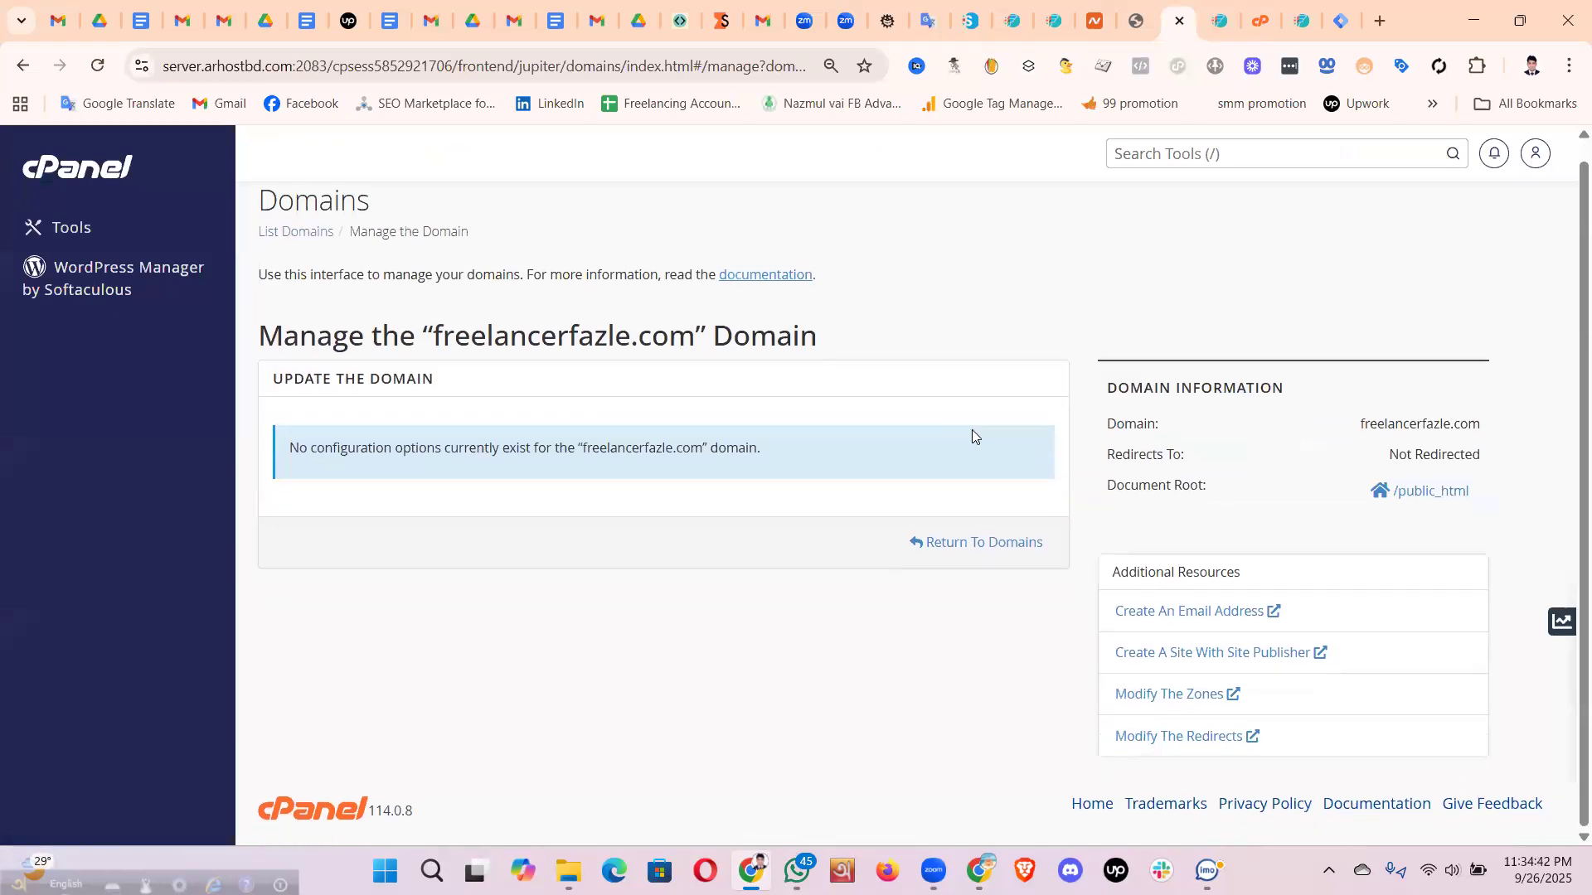
- Open the Zone Editor records for freelancerfazle.com
{"action": "left_click", "coordinate": [1204, 696]}
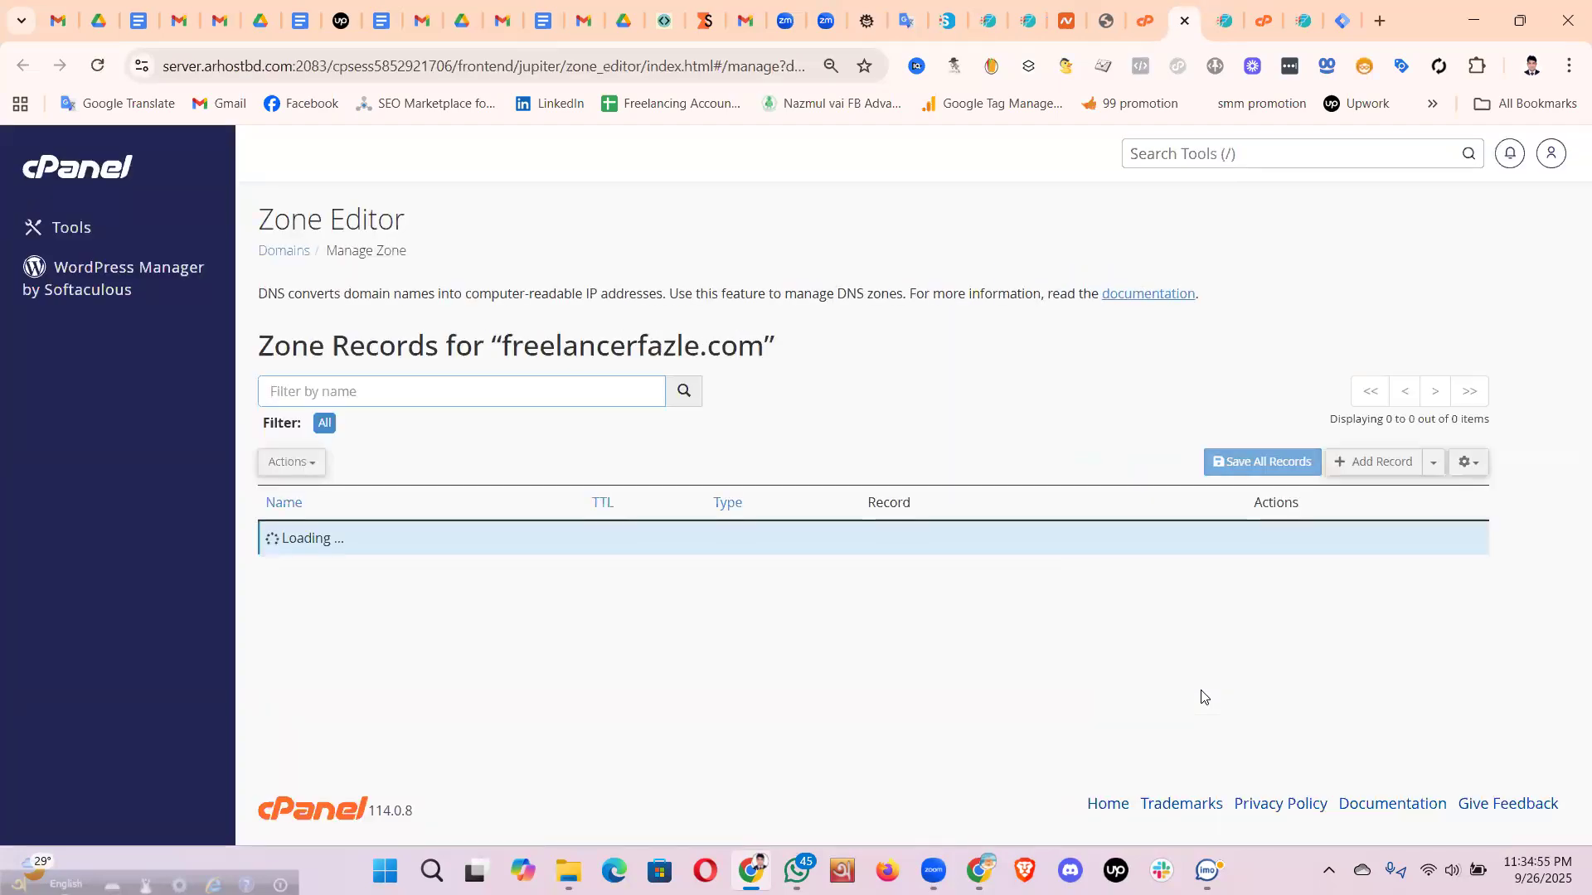
{"action": "left_click_drag", "start_coordinate": [262, 218], "coordinate": [489, 235]}
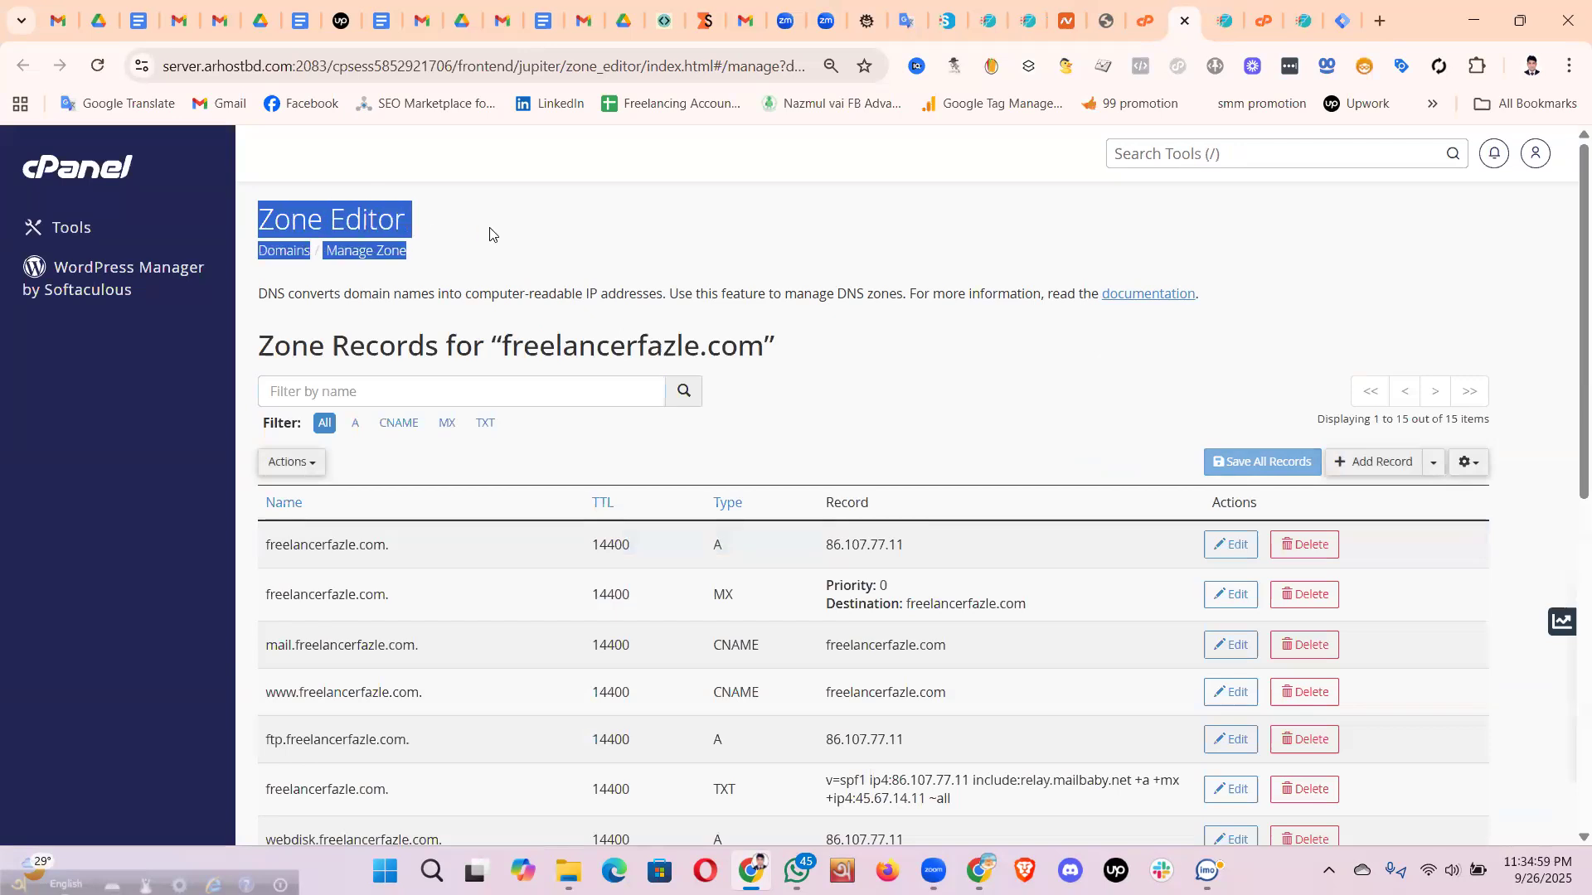
{"action": "left_click", "coordinate": [497, 233]}
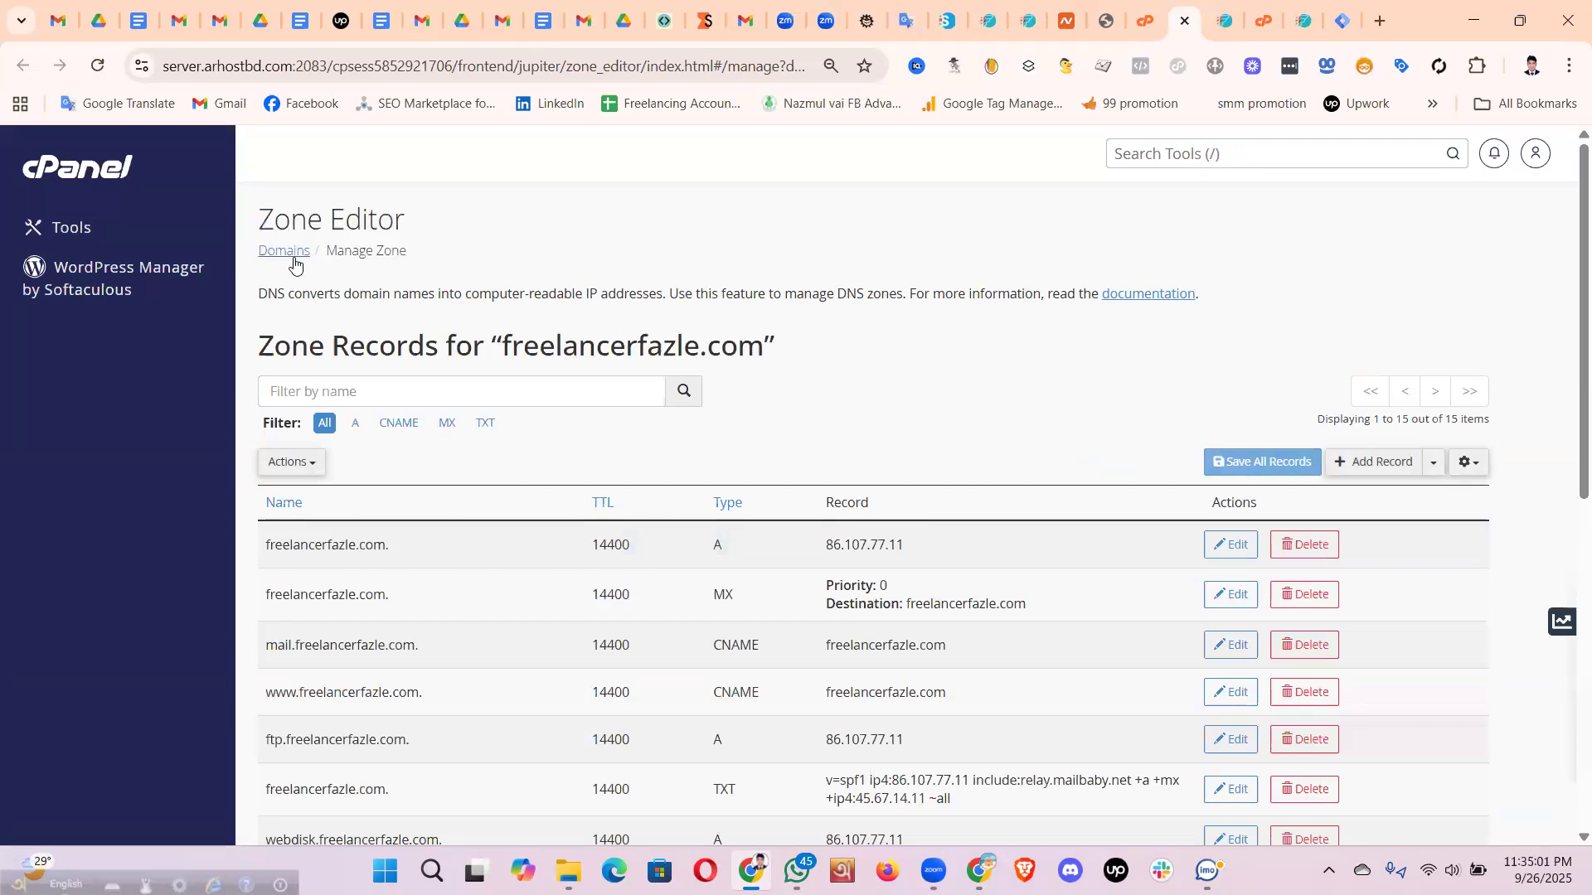
{"action": "left_click_drag", "start_coordinate": [408, 259], "coordinate": [326, 253]}
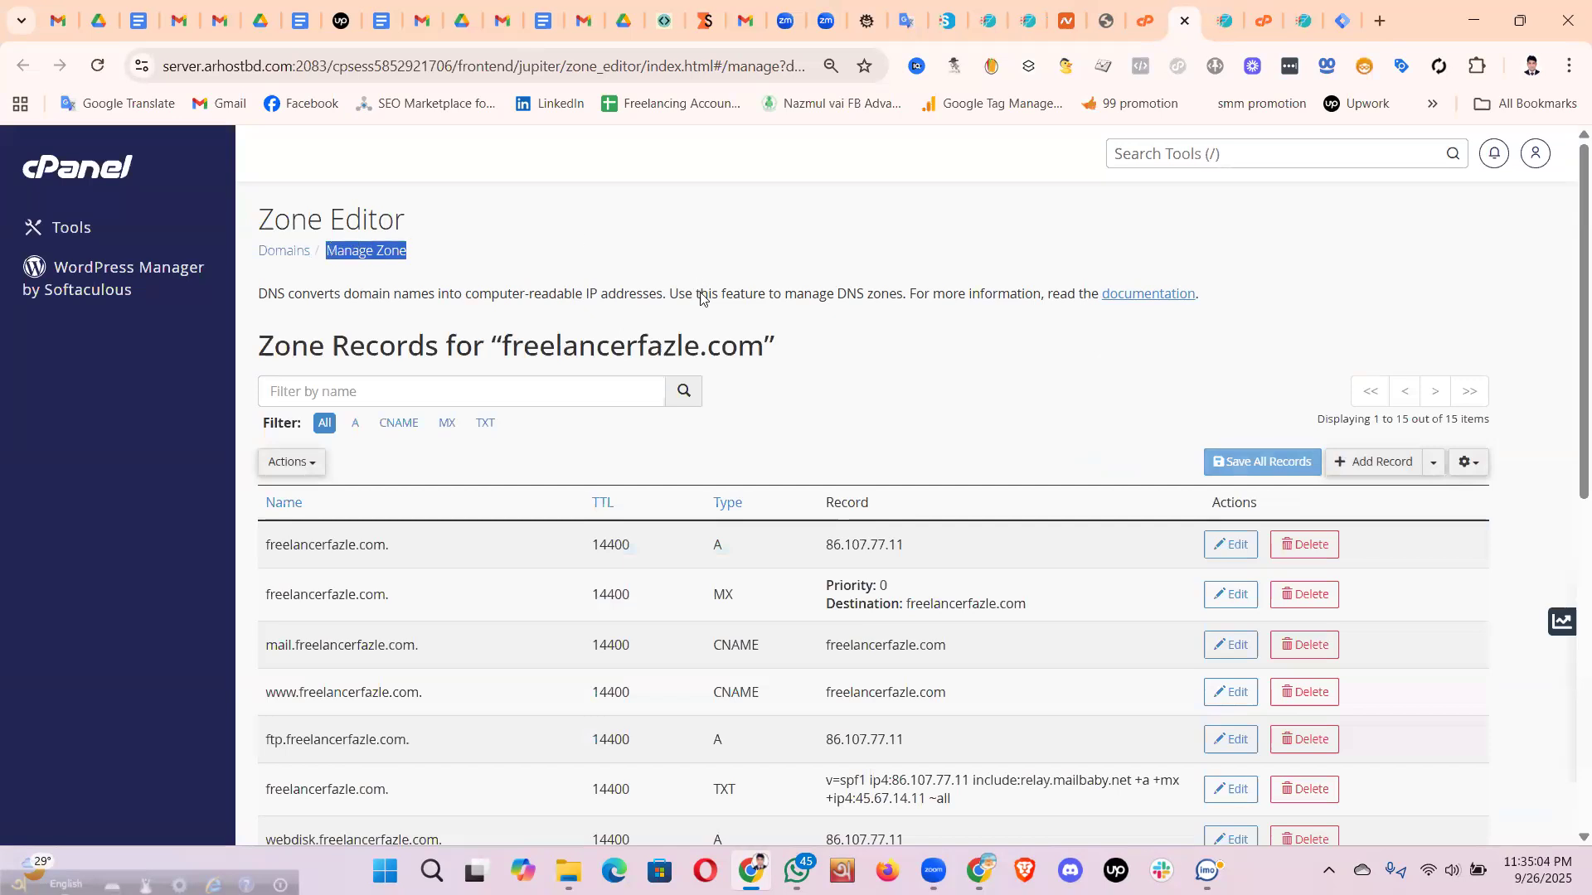
{"action": "scroll", "coordinate": [837, 332], "scroll_direction": "down", "scroll_amount": 2}
{"action": "scroll", "coordinate": [854, 347], "scroll_direction": "up", "scroll_amount": 2}
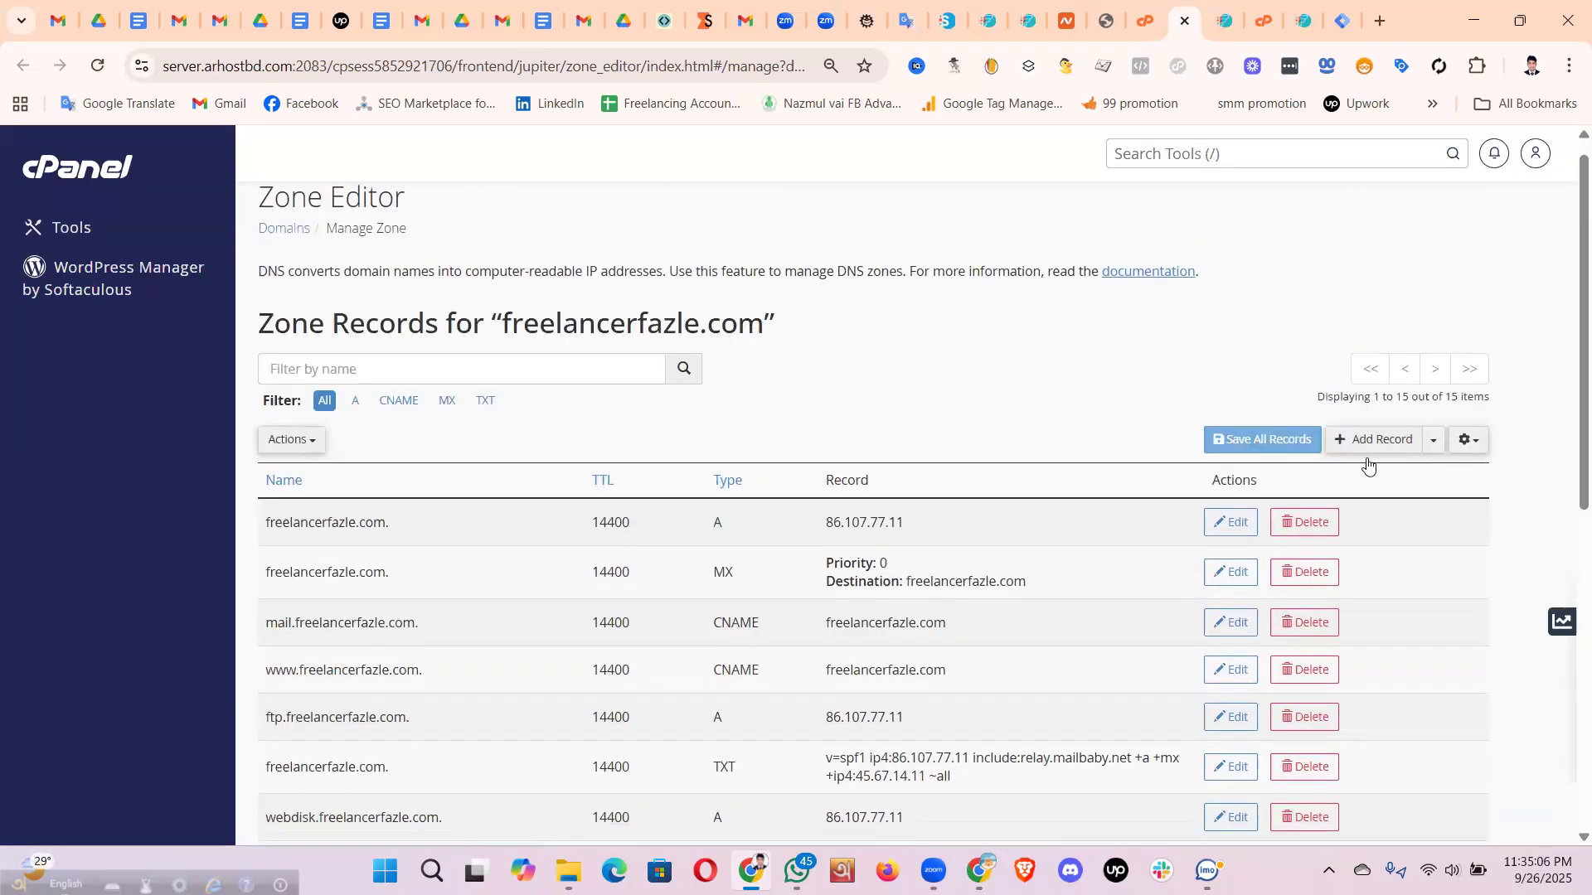
{"action": "scroll", "coordinate": [1377, 460], "scroll_direction": "up", "scroll_amount": 1}
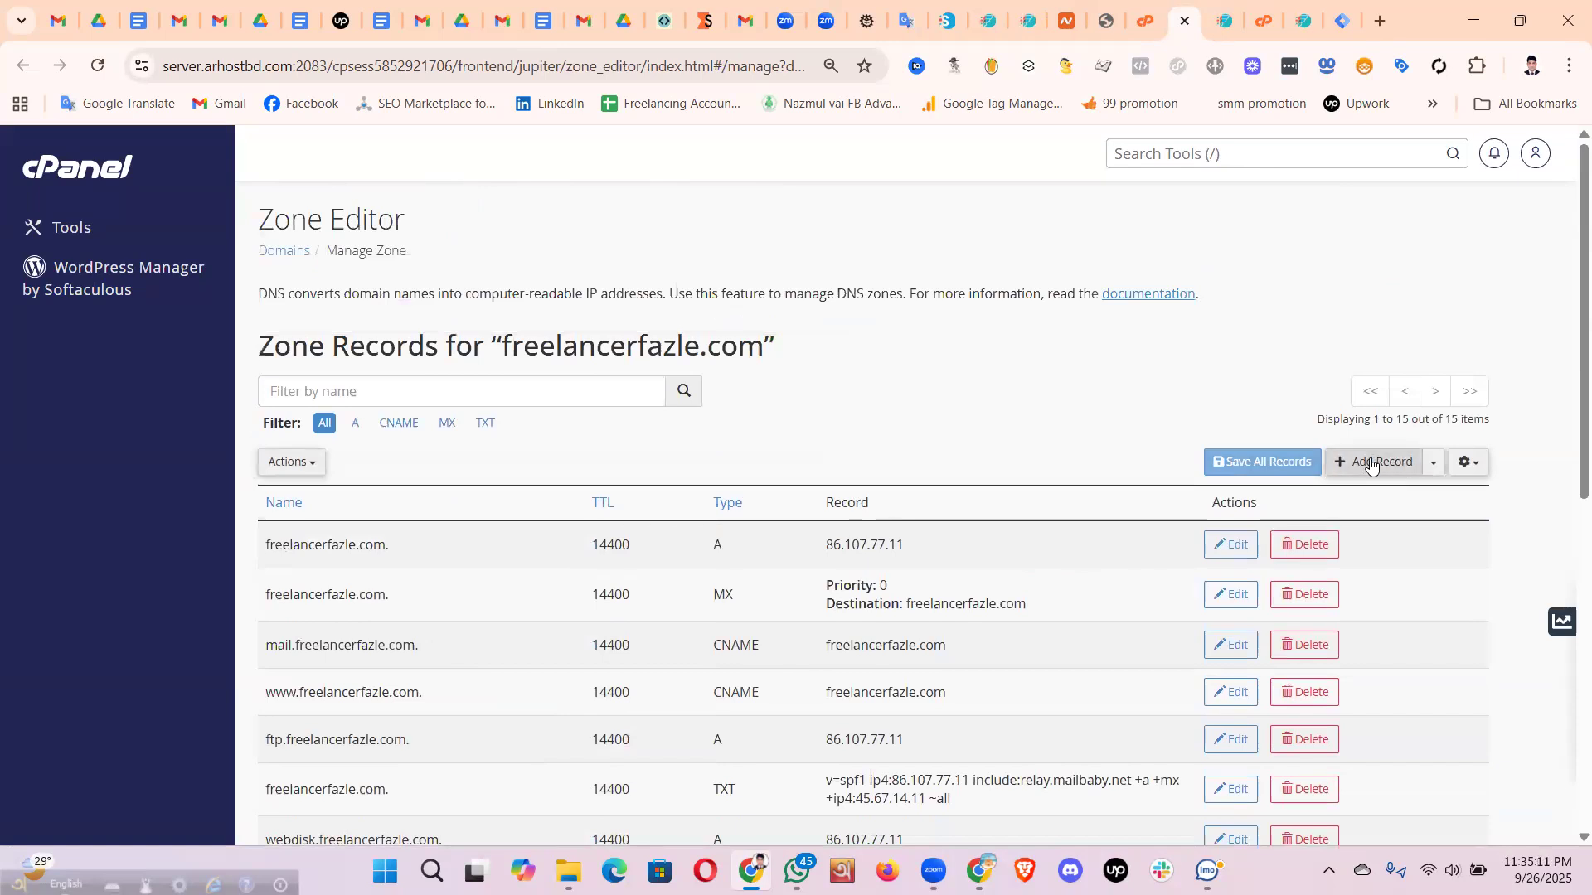
- Add a blank new record, focus its name field, then switch to the other browser window
{"action": "left_click", "coordinate": [1372, 464]}
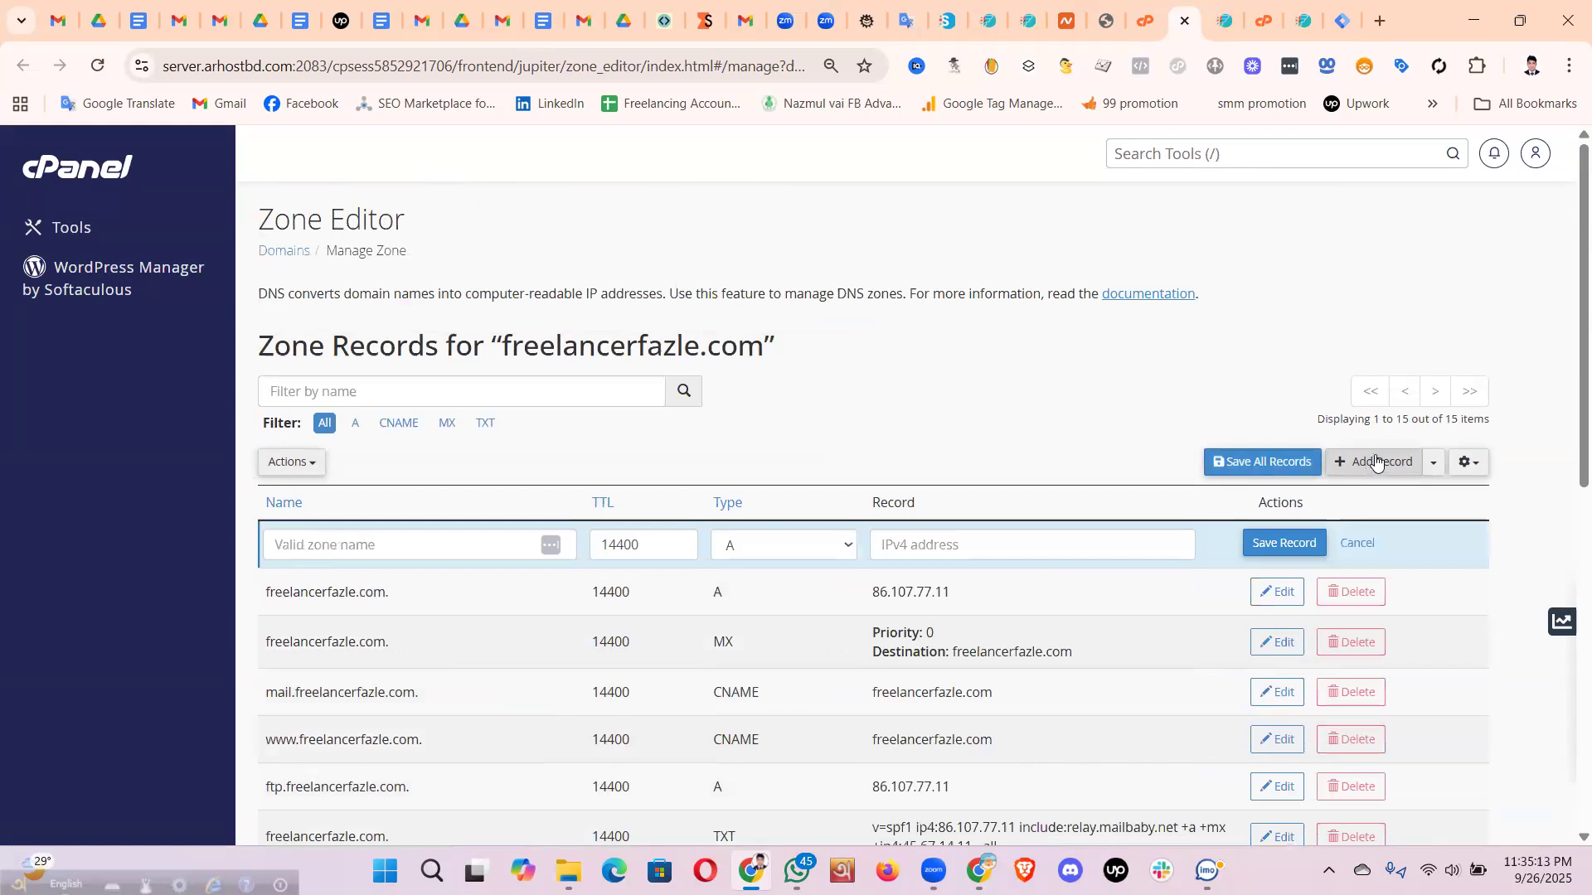
{"action": "left_click", "coordinate": [314, 547]}
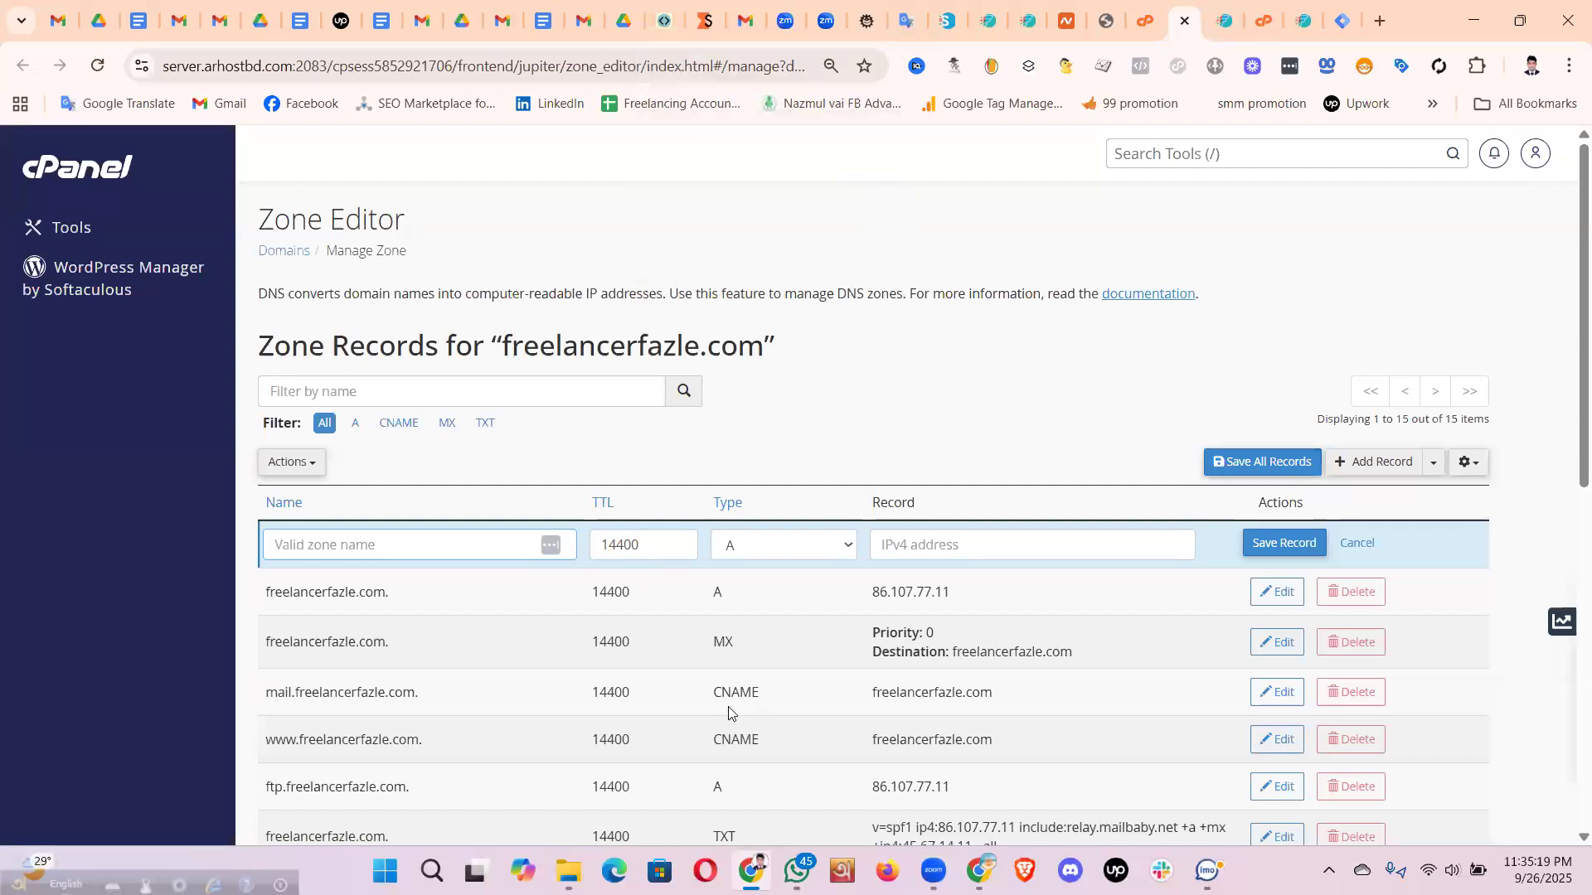
{"action": "left_click", "coordinate": [978, 871]}
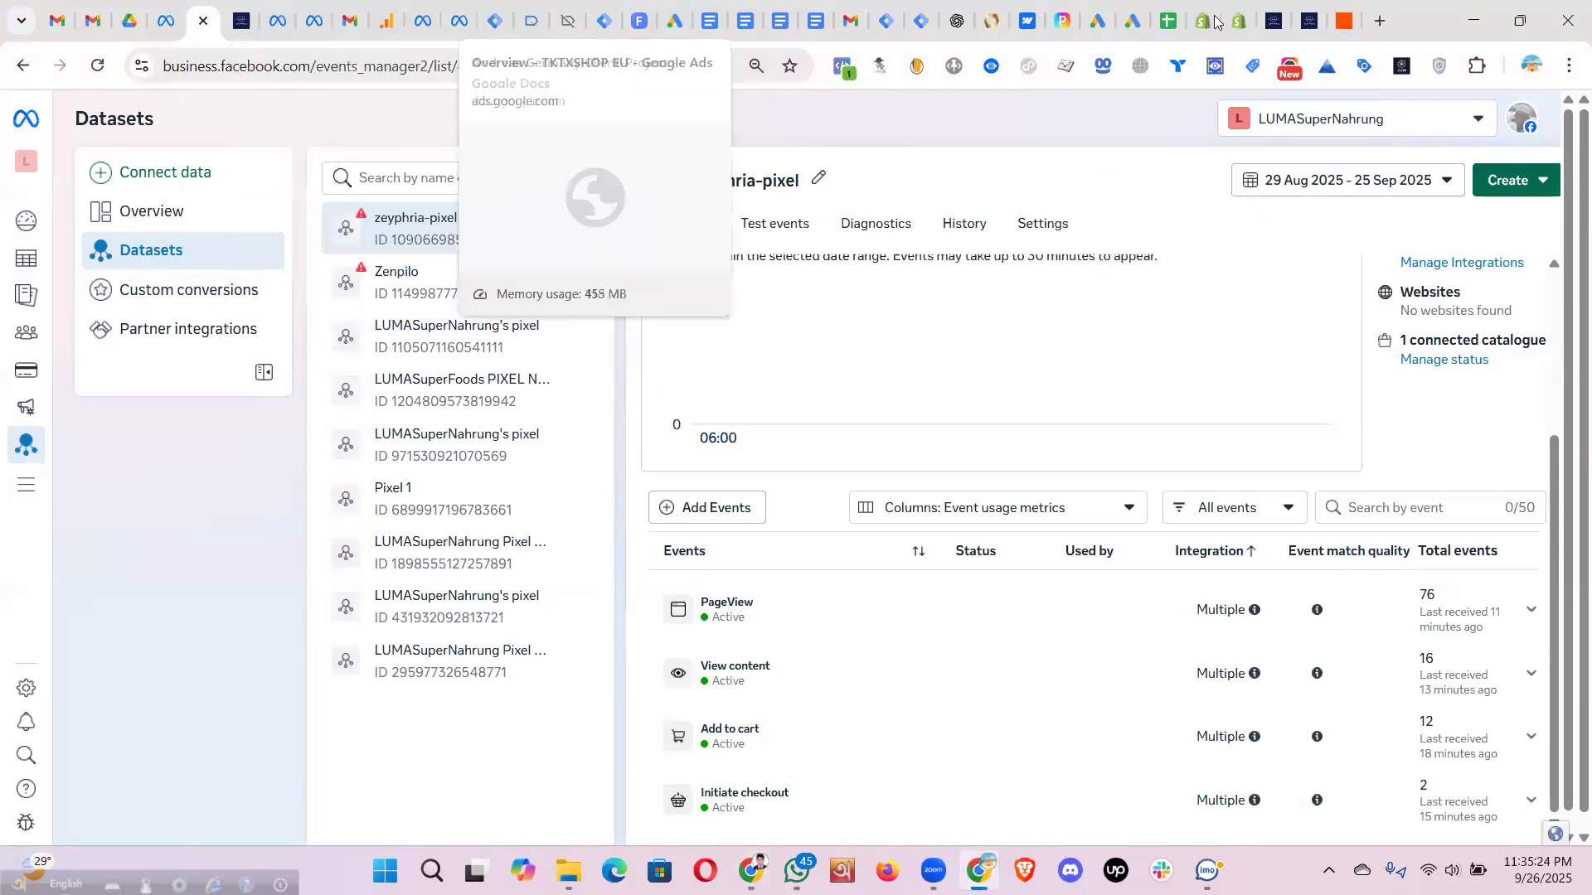
- Open the app.taggrs.io dashboard in a new tab and select The Glow Events container
{"action": "key", "text": "ctrl+t"}
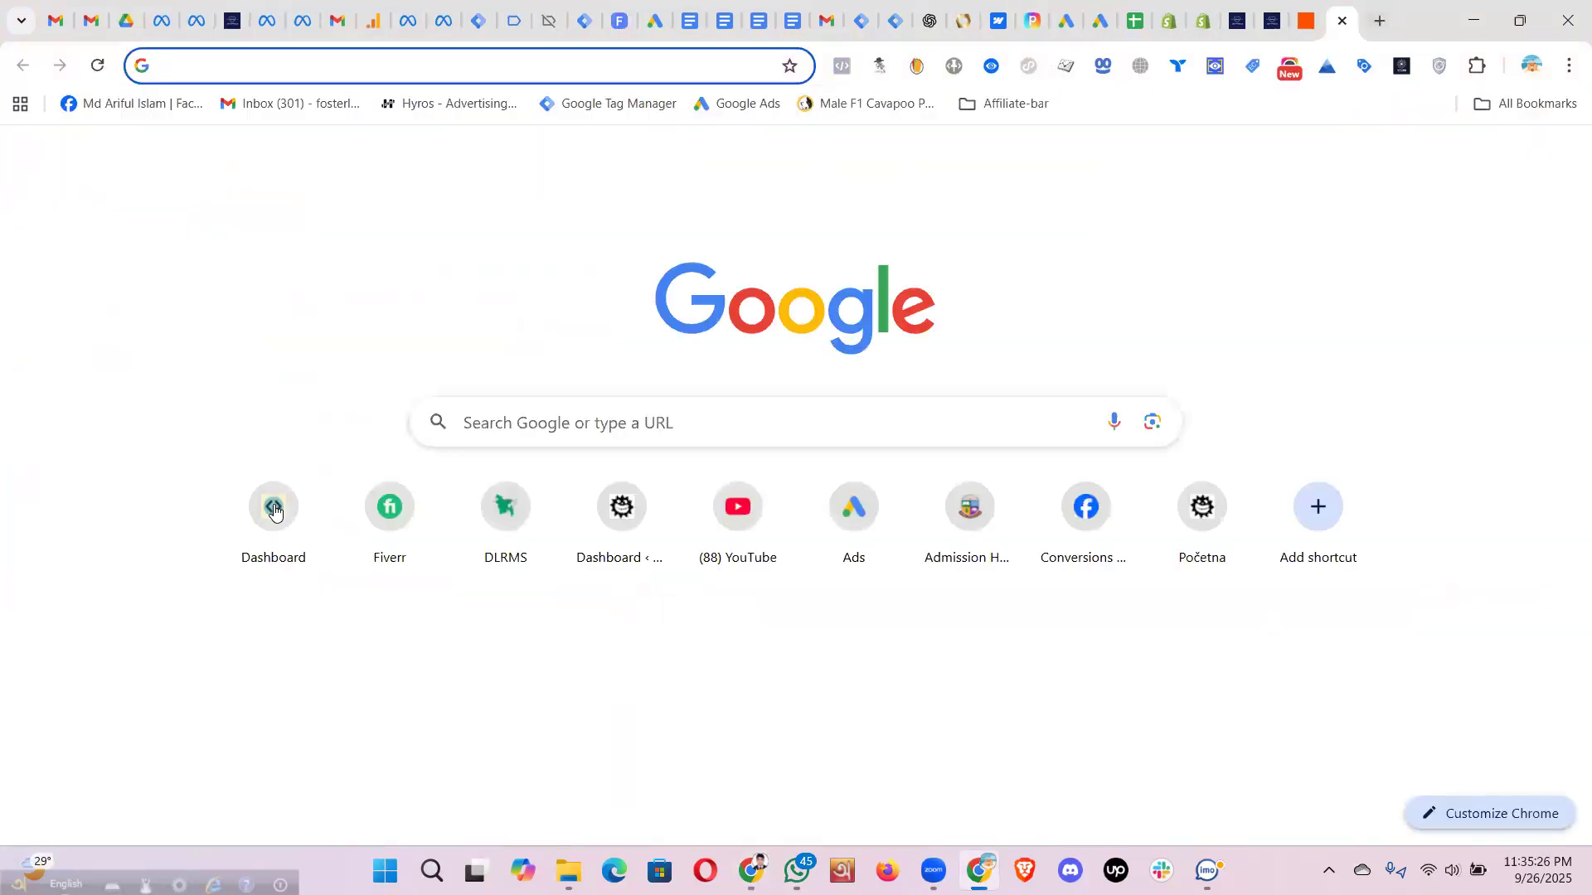
{"action": "left_click", "coordinate": [275, 511]}
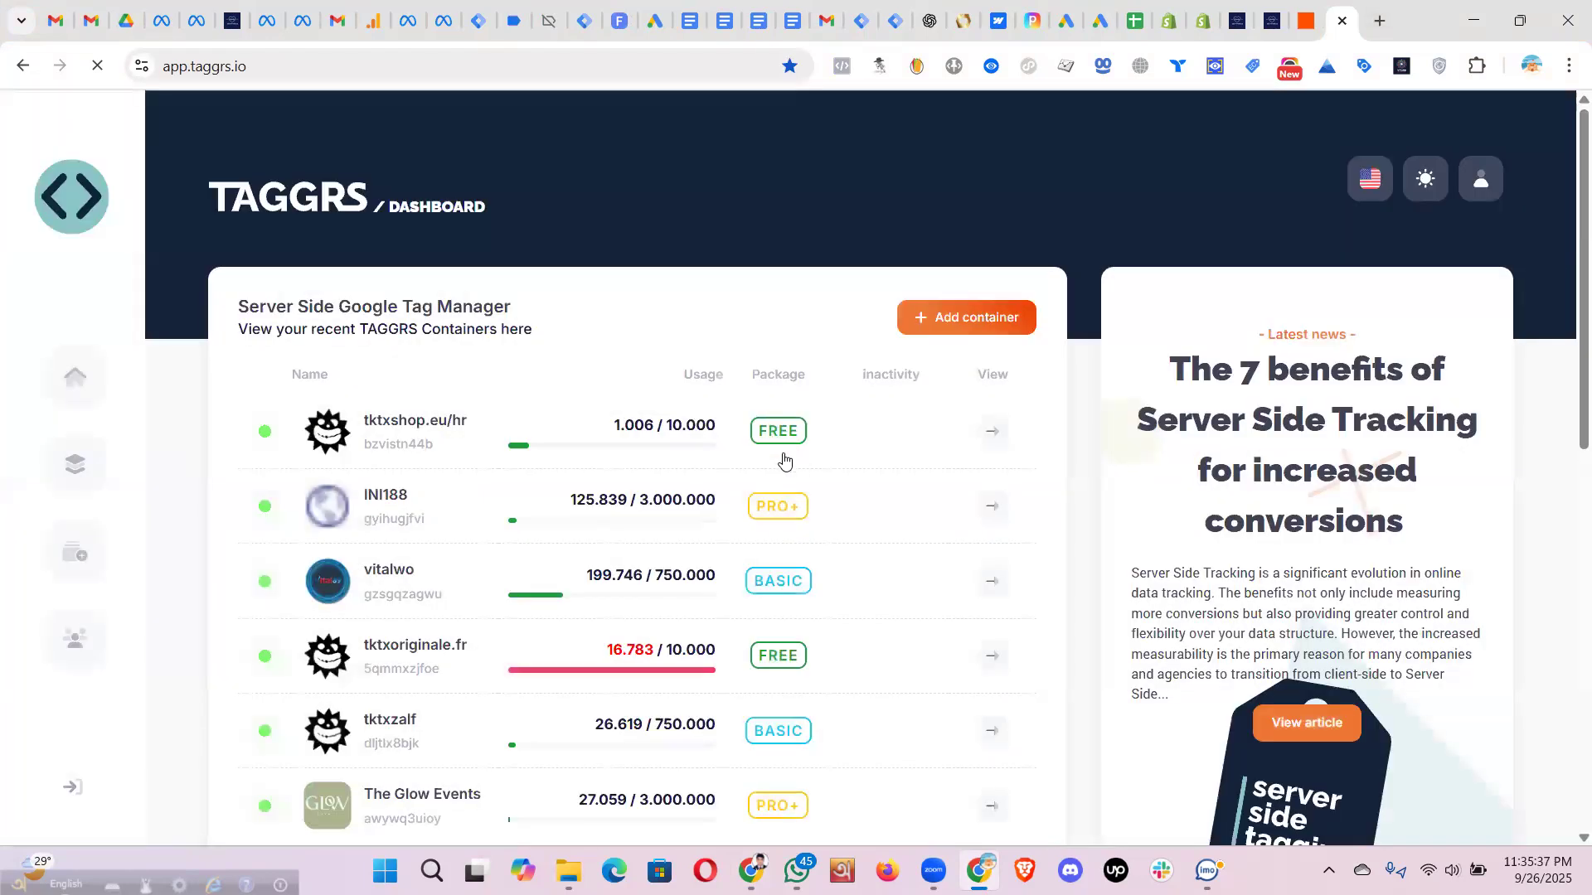
{"action": "scroll", "coordinate": [455, 486], "scroll_direction": "down", "scroll_amount": 4}
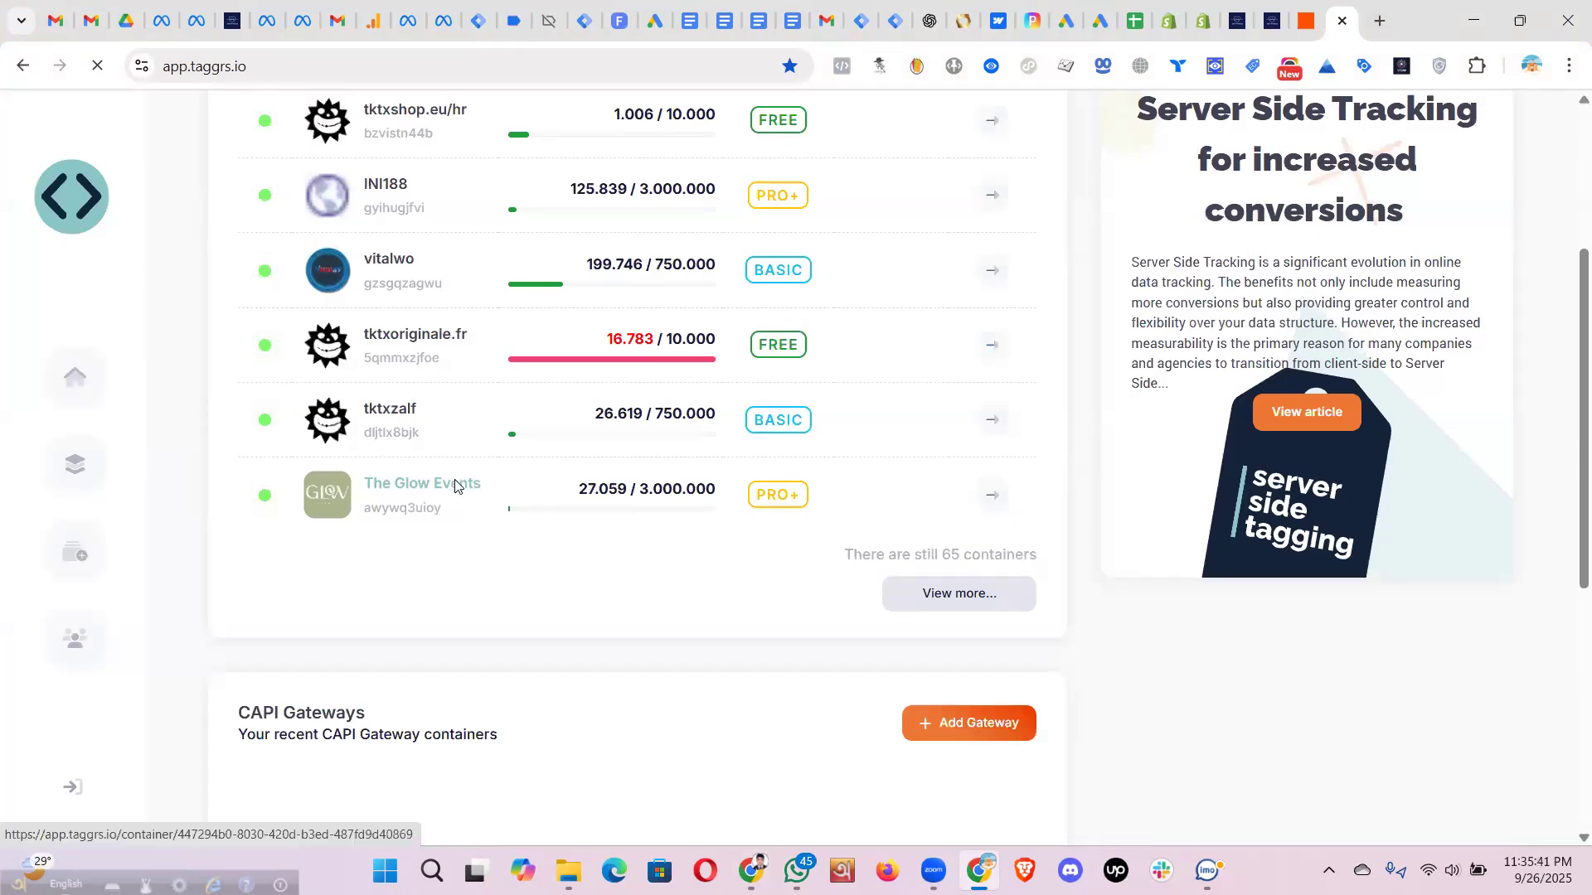
{"action": "left_click", "coordinate": [456, 486]}
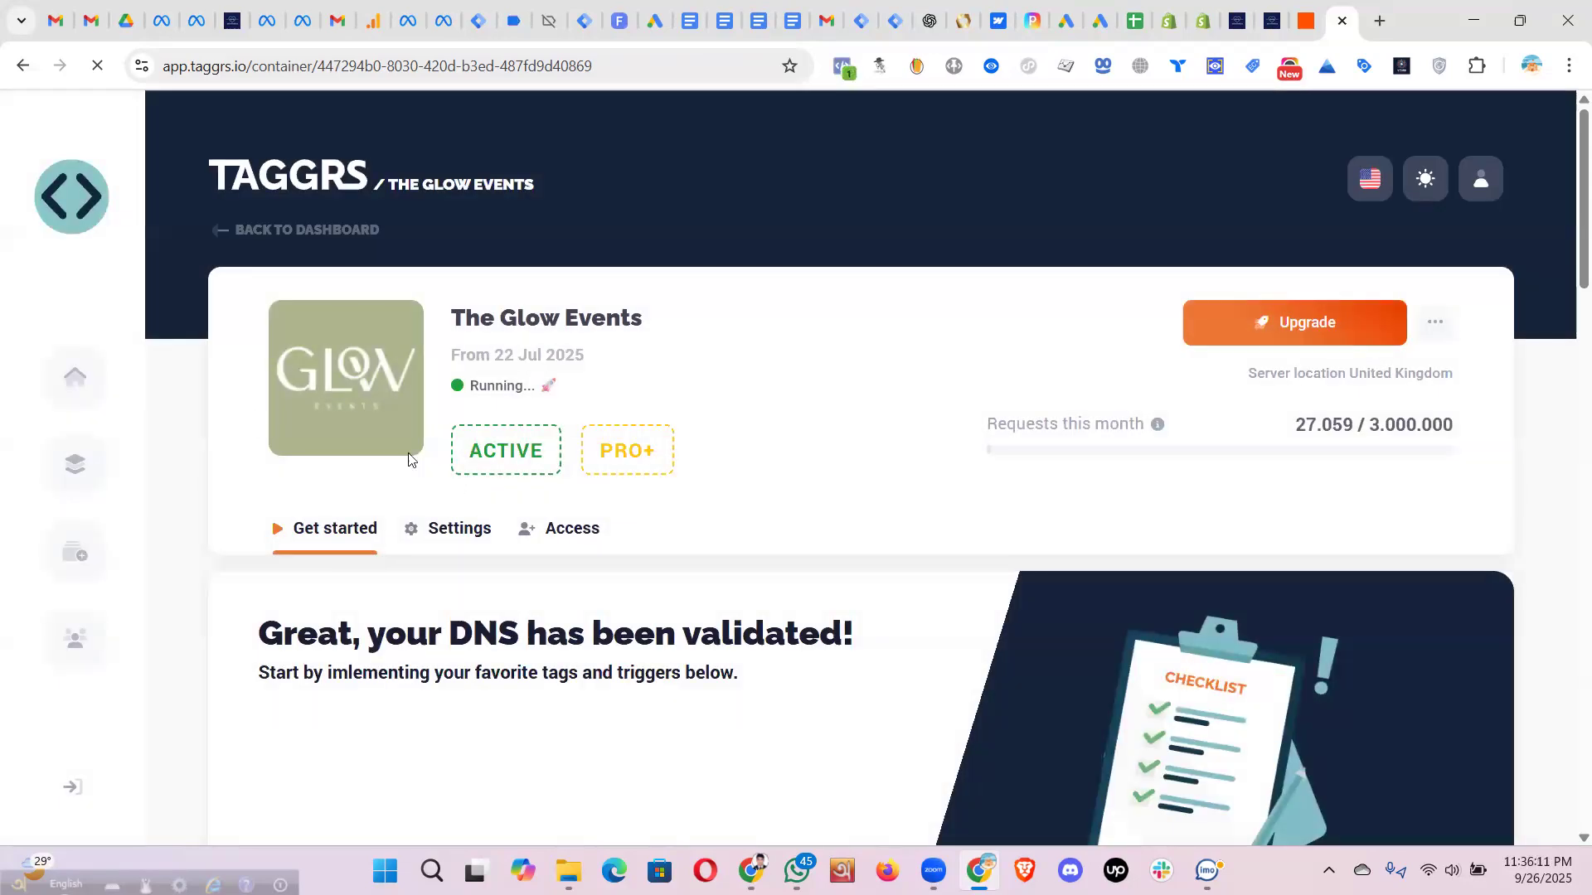
- Show the container settings with subdomain sst.glowevents.co.uk and its validated A record
{"action": "left_click", "coordinate": [472, 533]}
{"action": "scroll", "coordinate": [471, 533], "scroll_direction": "down", "scroll_amount": 3}
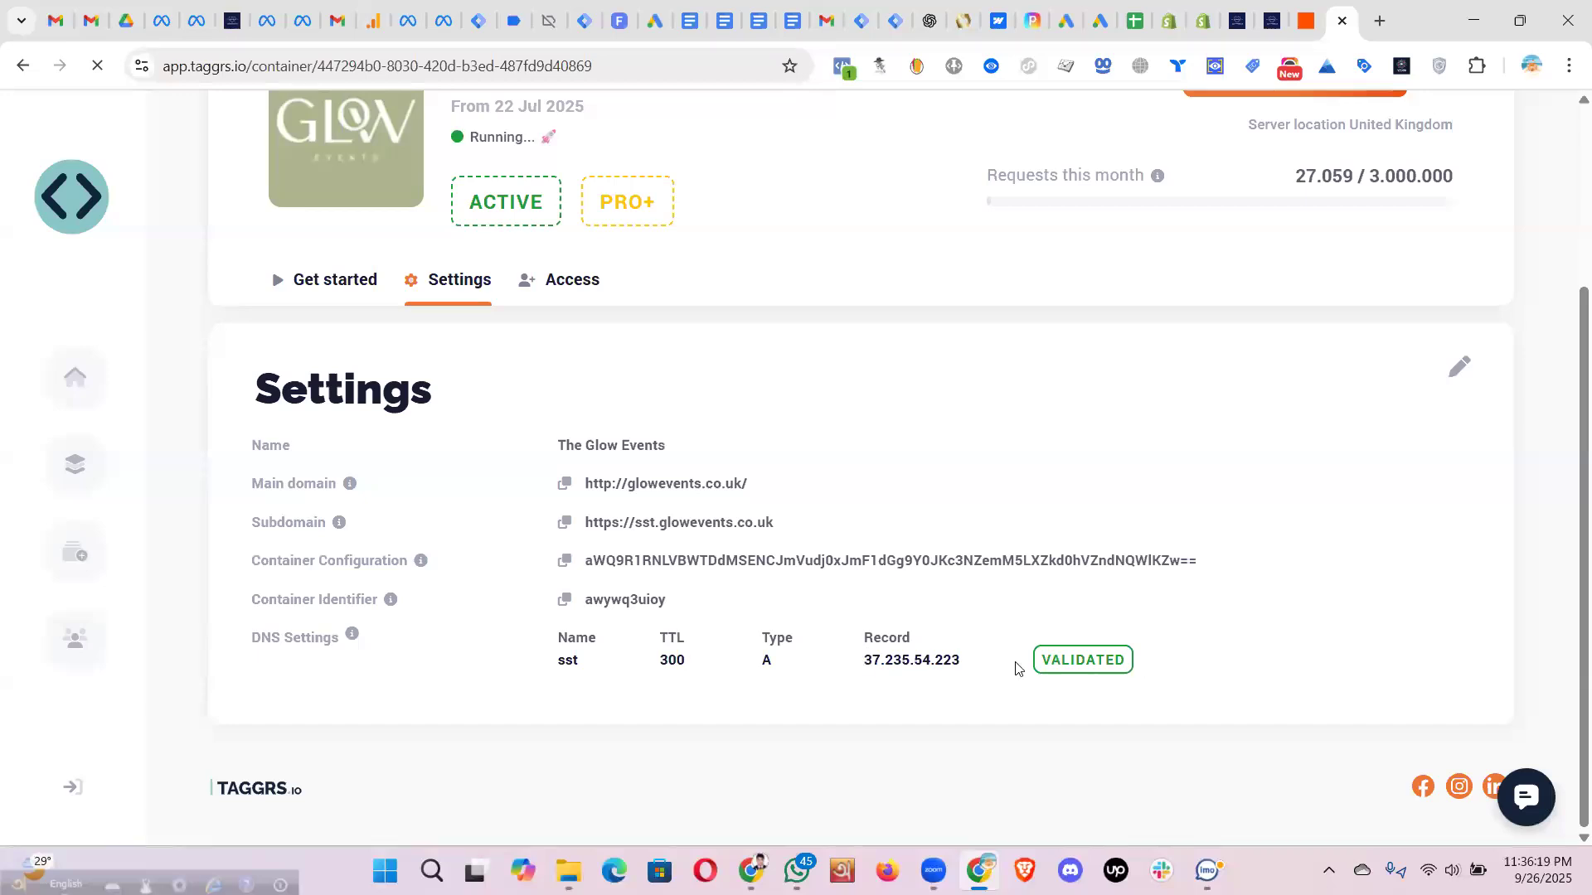
{"action": "left_click_drag", "start_coordinate": [1177, 667], "coordinate": [1044, 658]}
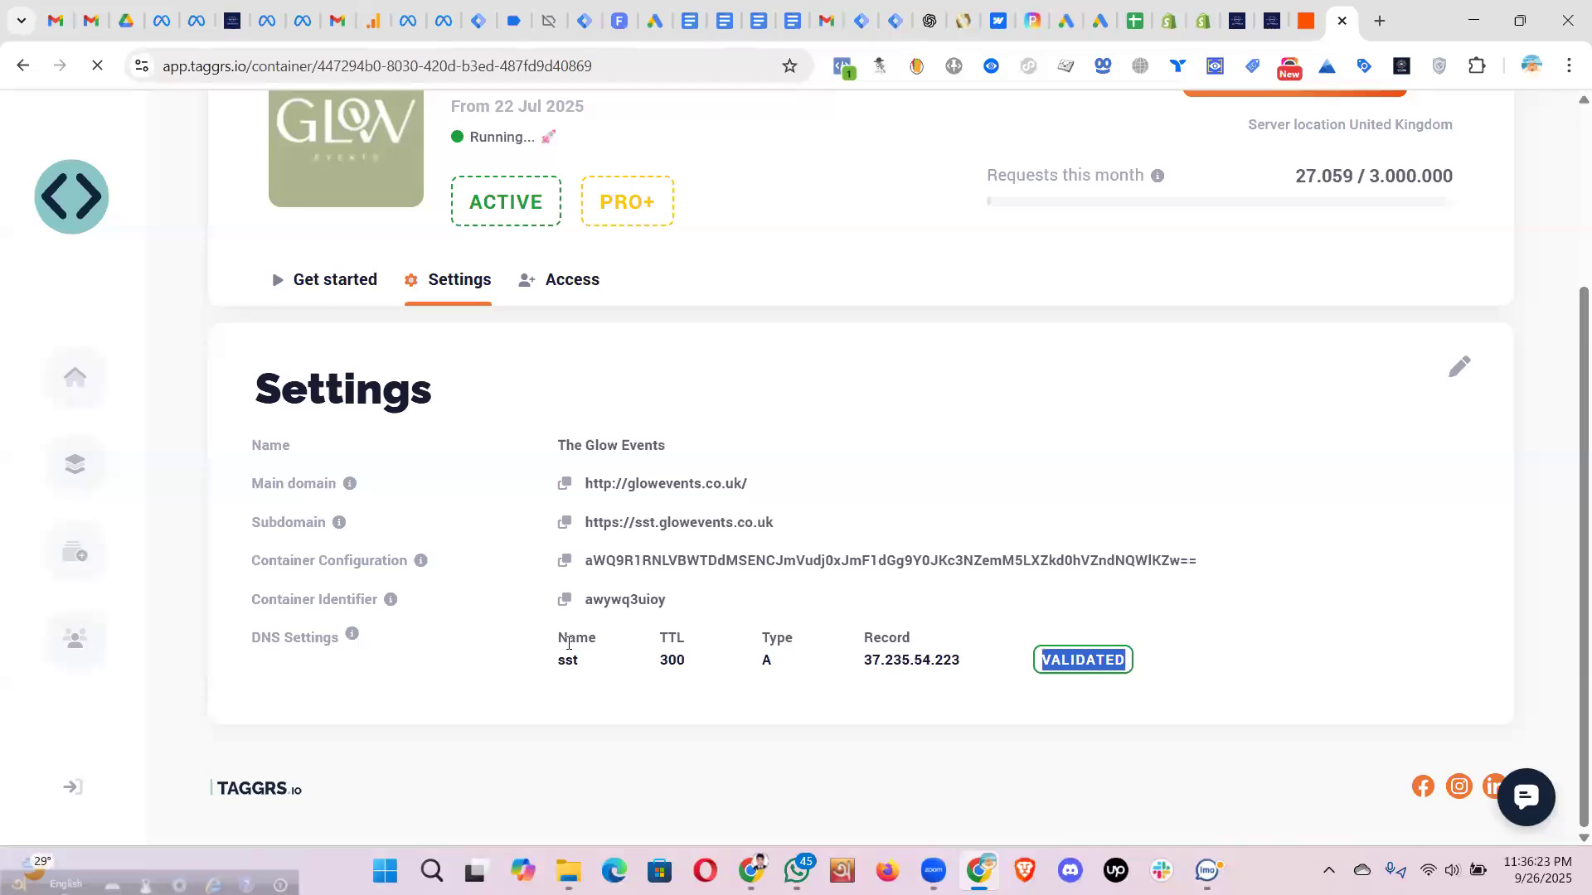
{"action": "left_click_drag", "start_coordinate": [777, 526], "coordinate": [589, 524]}
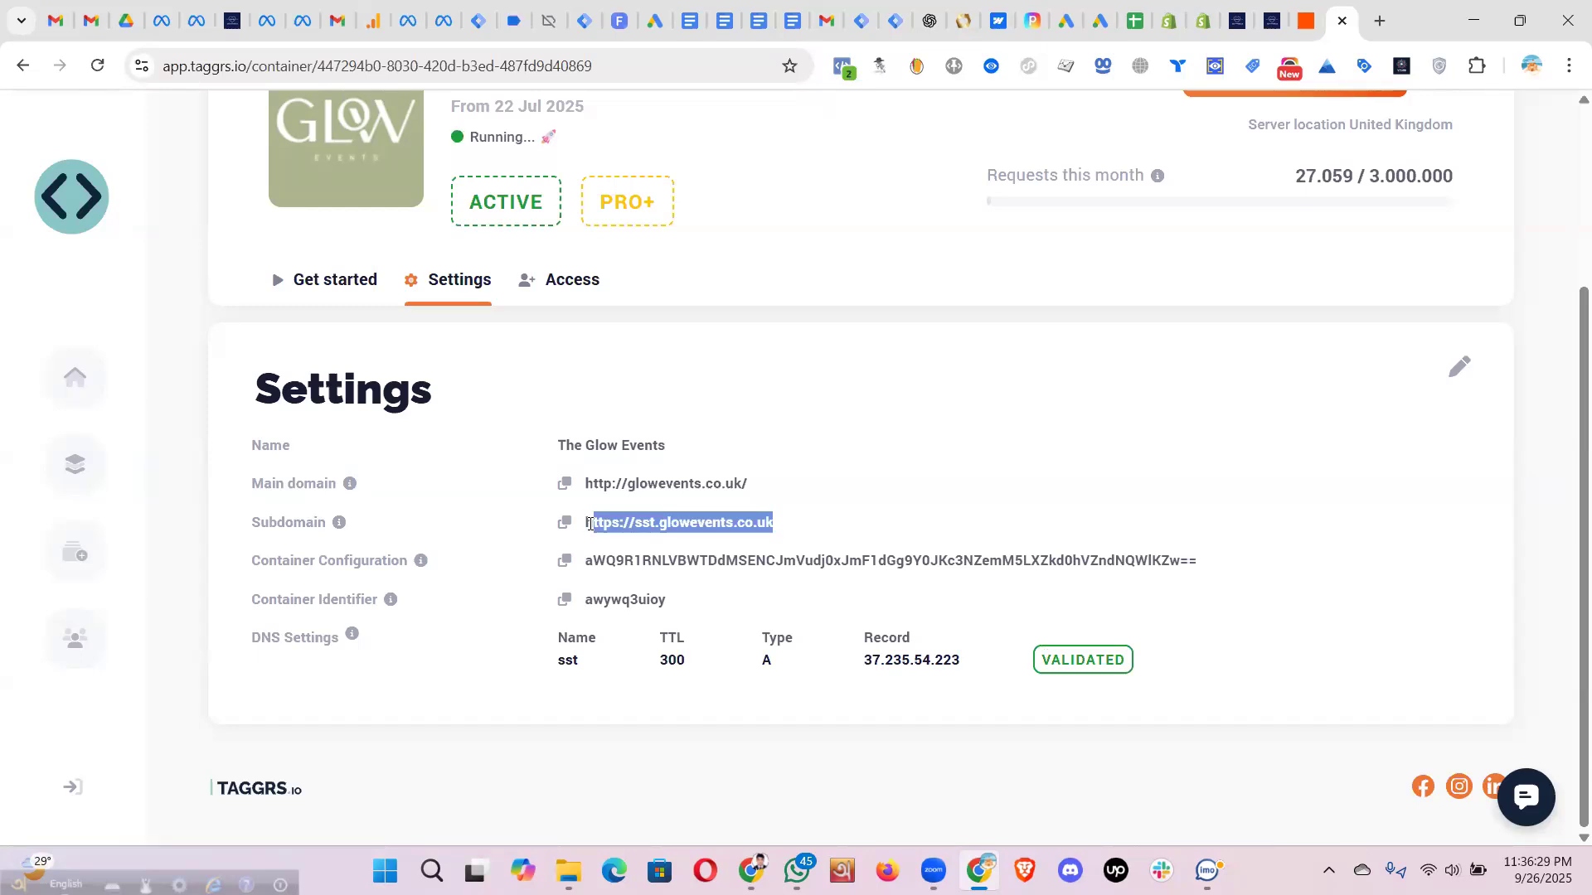
{"action": "left_click", "coordinate": [543, 670]}
{"action": "left_click_drag", "start_coordinate": [556, 663], "coordinate": [962, 659]}
{"action": "left_click", "coordinate": [581, 643]}
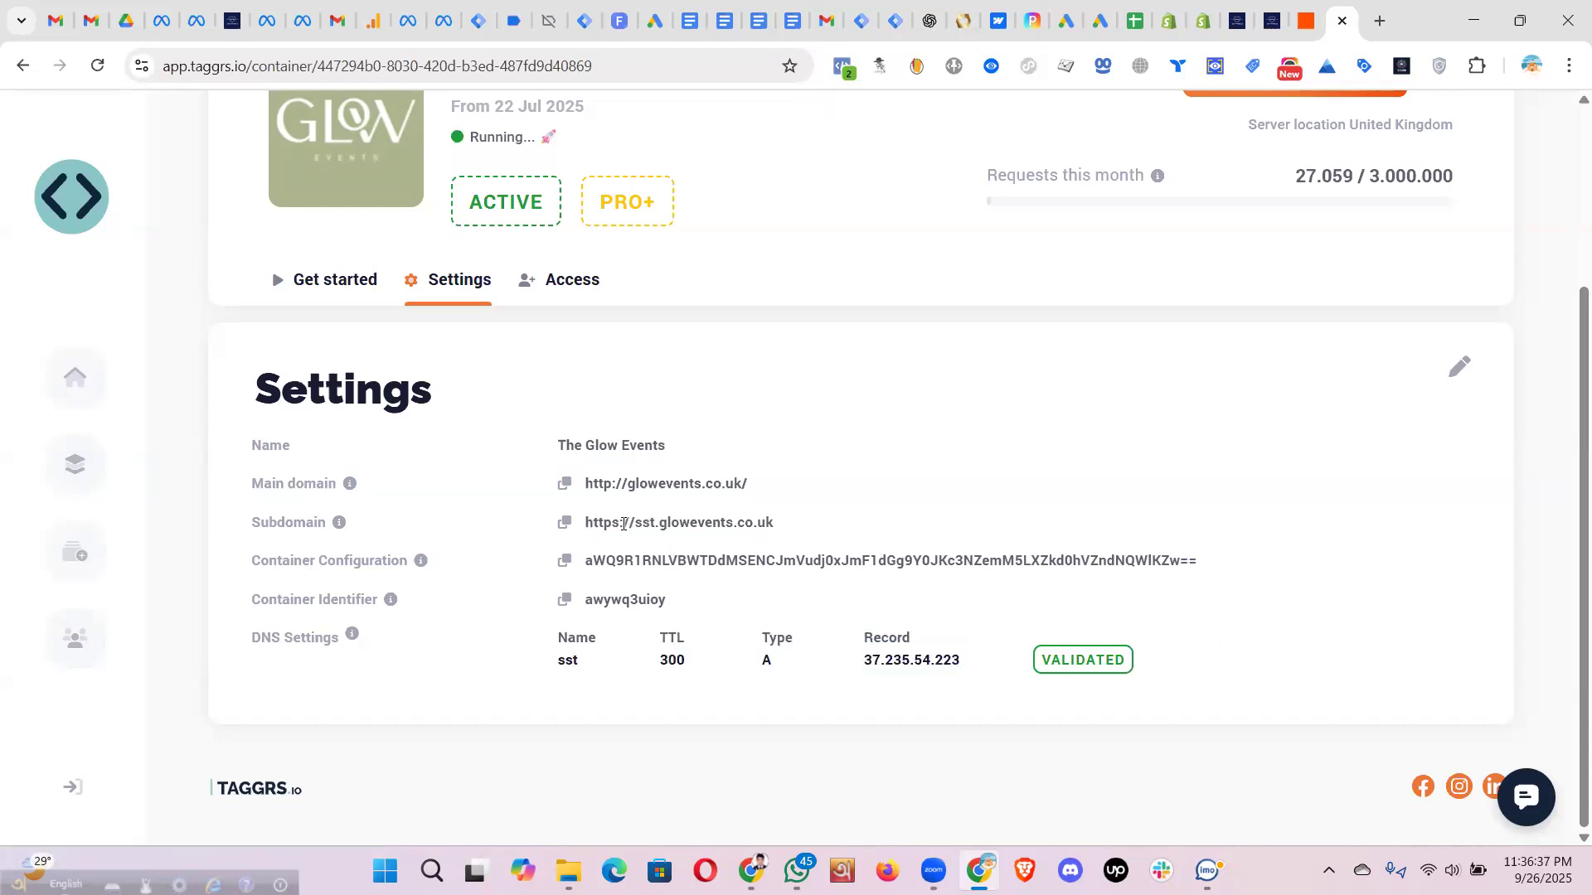
{"action": "double_click", "coordinate": [560, 663]}
{"action": "left_click_drag", "start_coordinate": [656, 524], "coordinate": [640, 523]}
{"action": "double_click", "coordinate": [559, 662]}
{"action": "left_click", "coordinate": [1046, 655]}
{"action": "left_click_drag", "start_coordinate": [760, 486], "coordinate": [585, 481]}
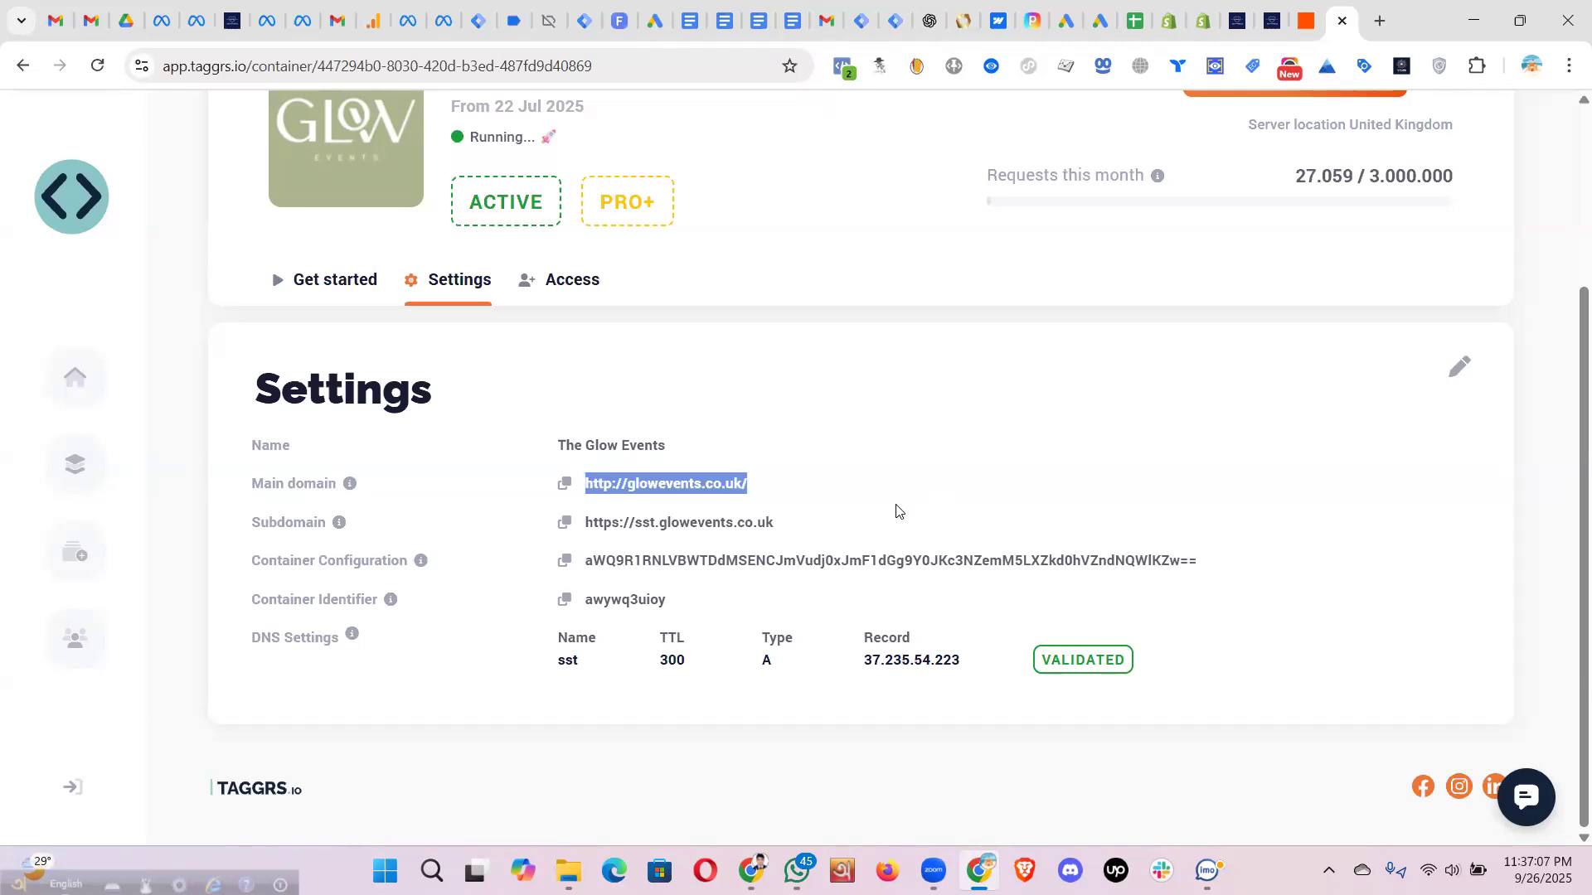
{"action": "left_click_drag", "start_coordinate": [818, 487], "coordinate": [588, 484]}
{"action": "left_click", "coordinate": [820, 482]}
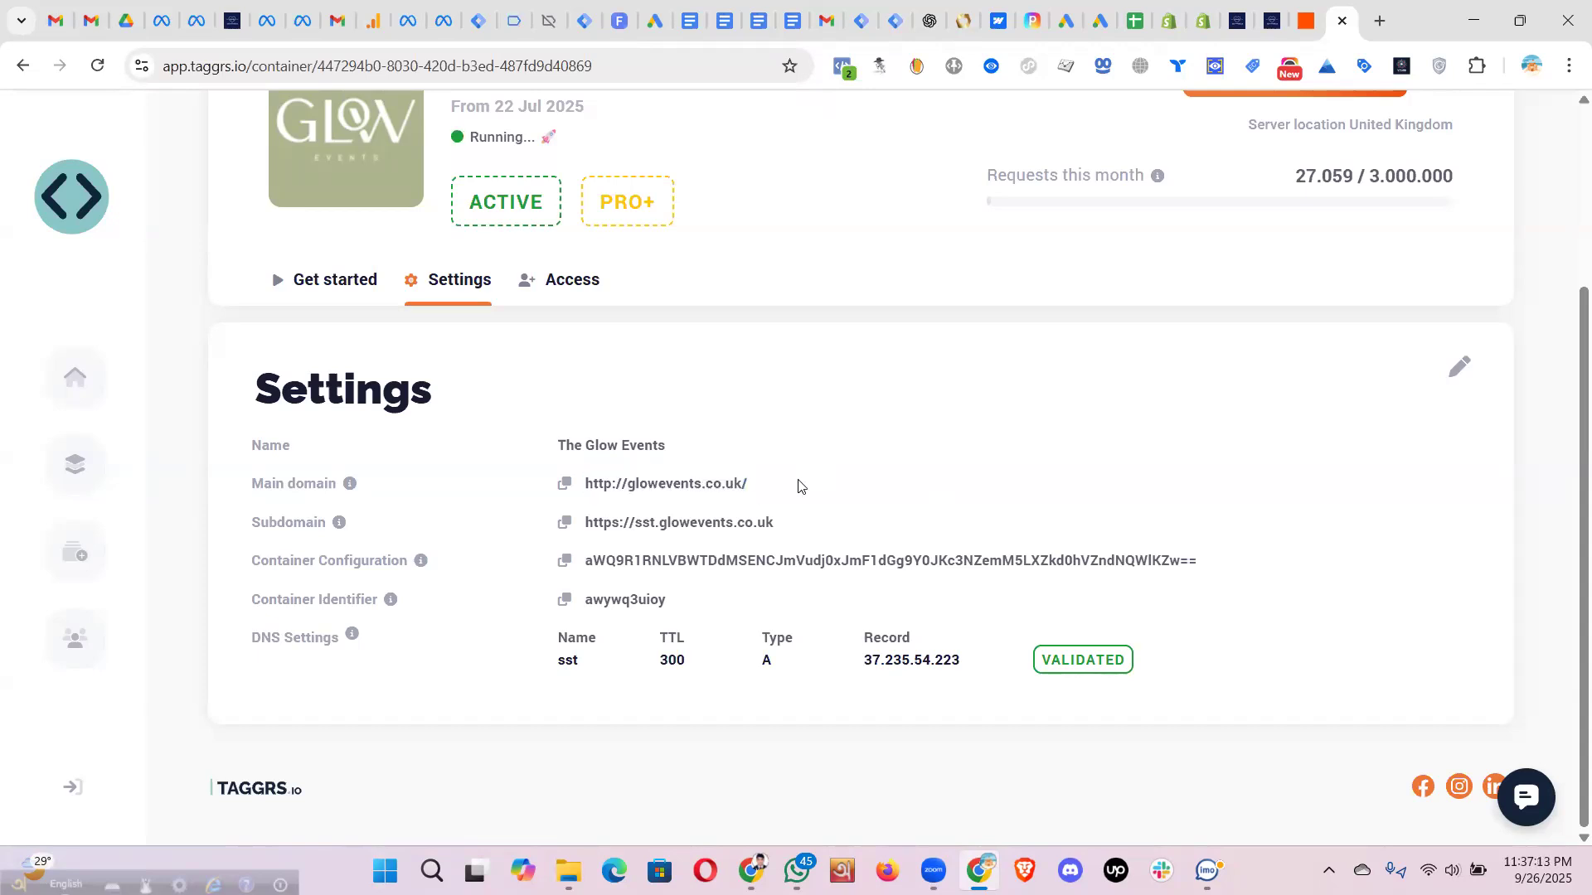
{"action": "left_click_drag", "start_coordinate": [655, 524], "coordinate": [813, 520]}
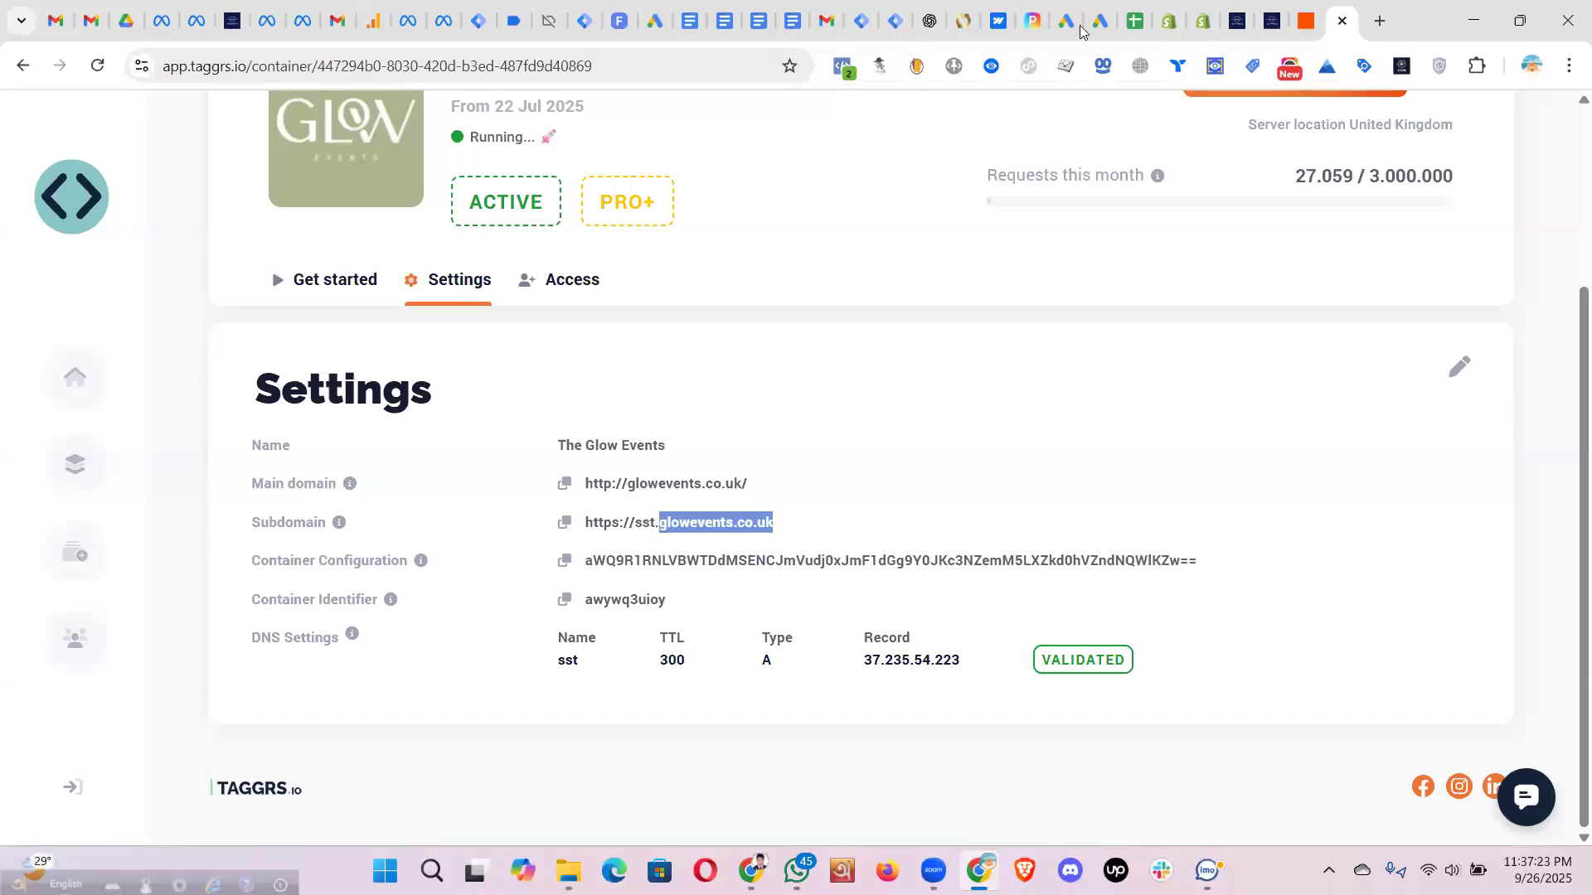
{"action": "left_click", "coordinate": [497, 594]}
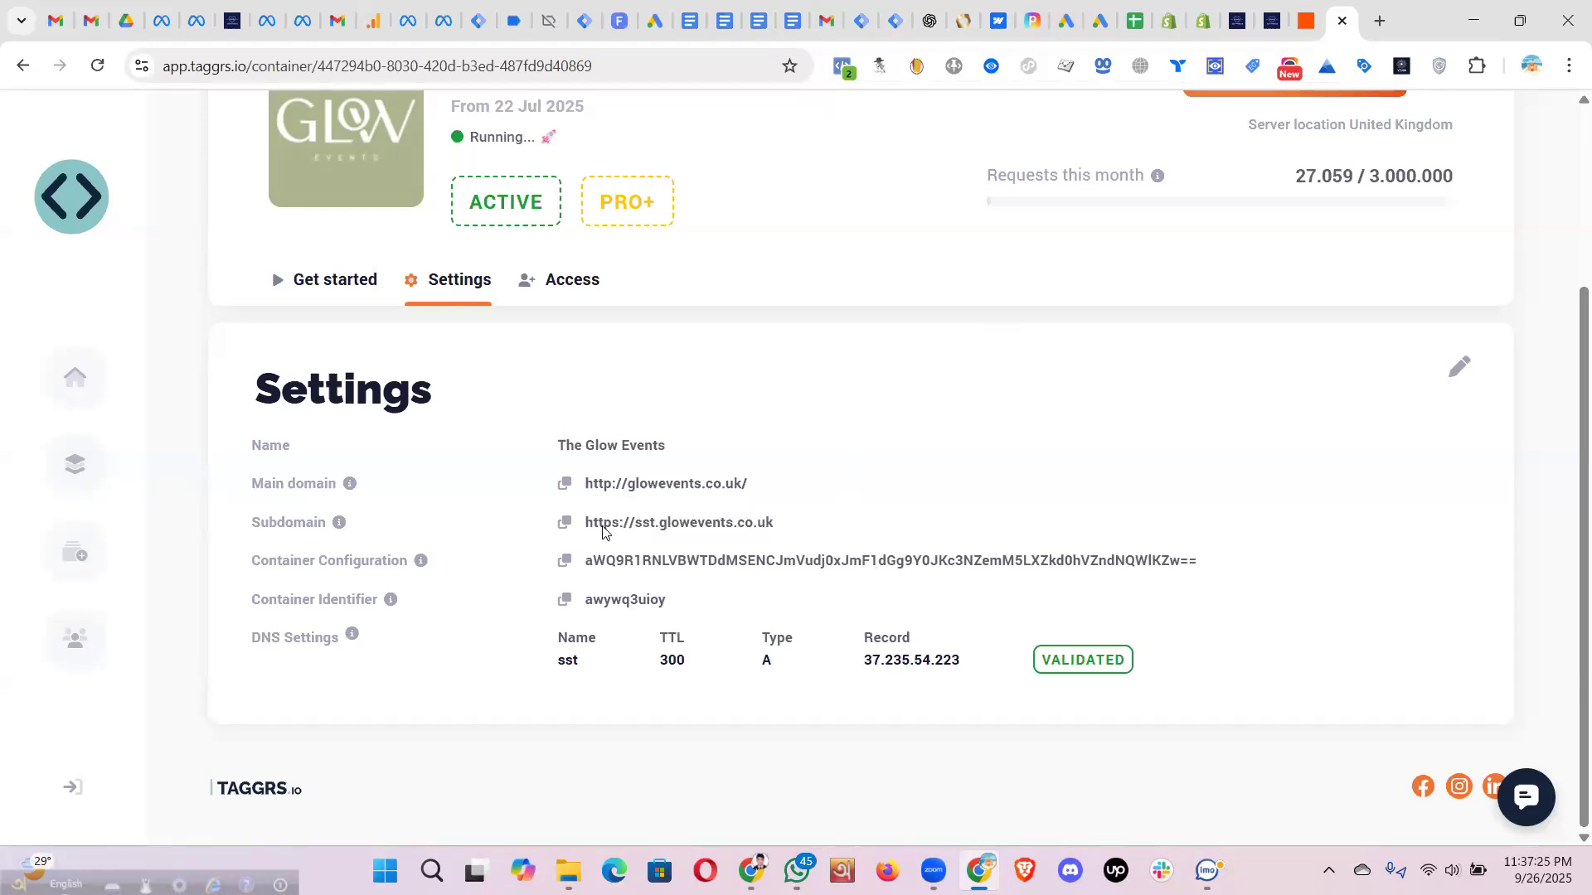
{"action": "left_click", "coordinate": [564, 600]}
{"action": "double_click", "coordinate": [567, 660]}
- Enter sst as the new zone record's name in cPanel
{"action": "left_click", "coordinate": [752, 870]}
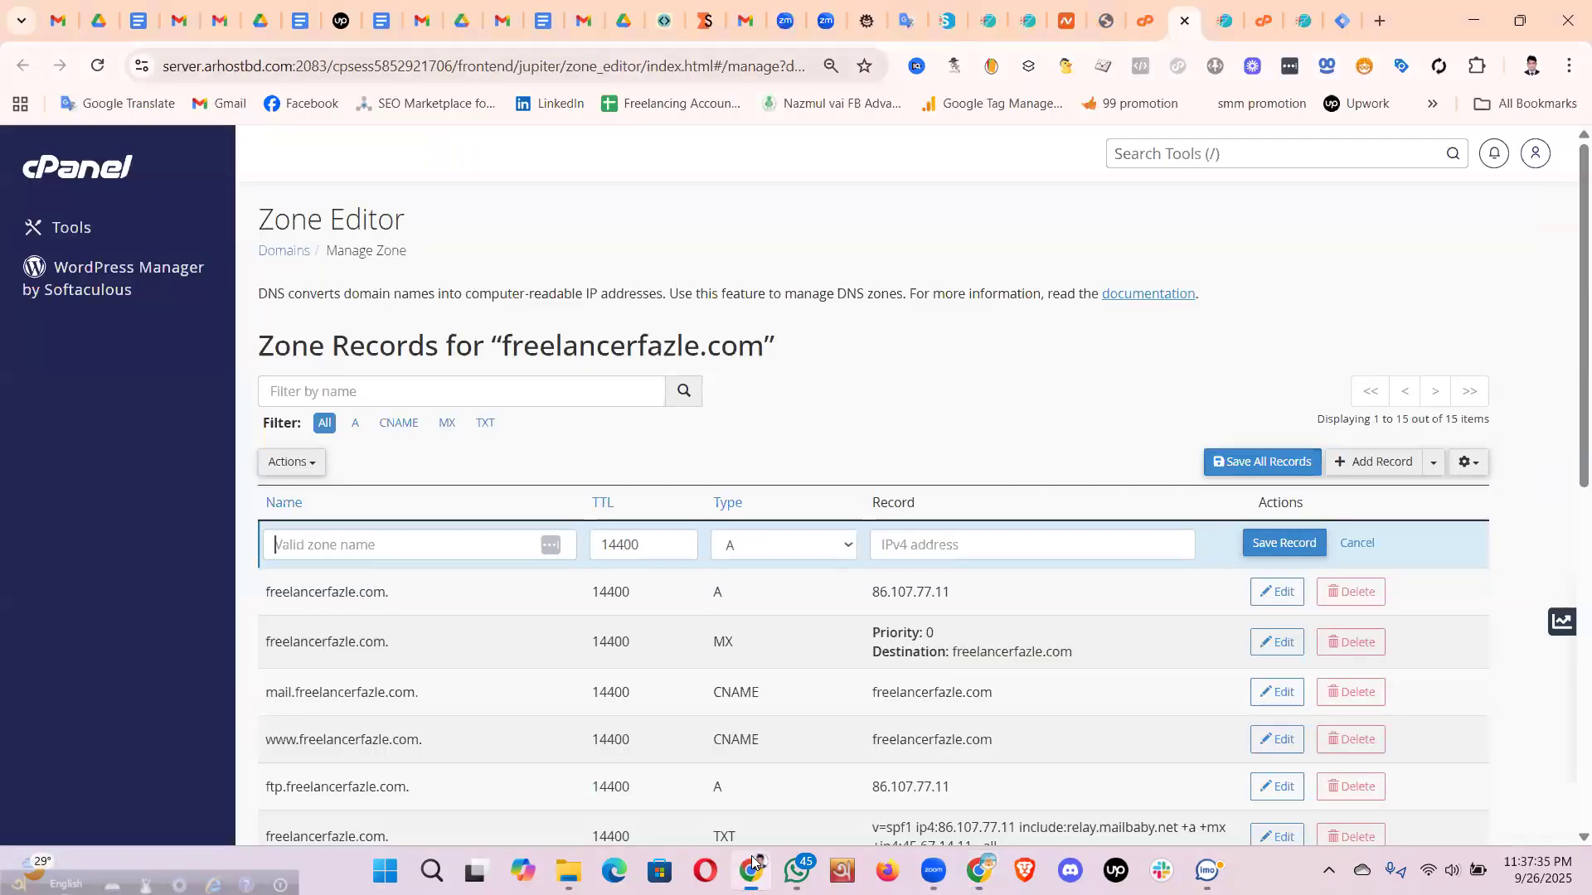
{"action": "left_click", "coordinate": [319, 547]}
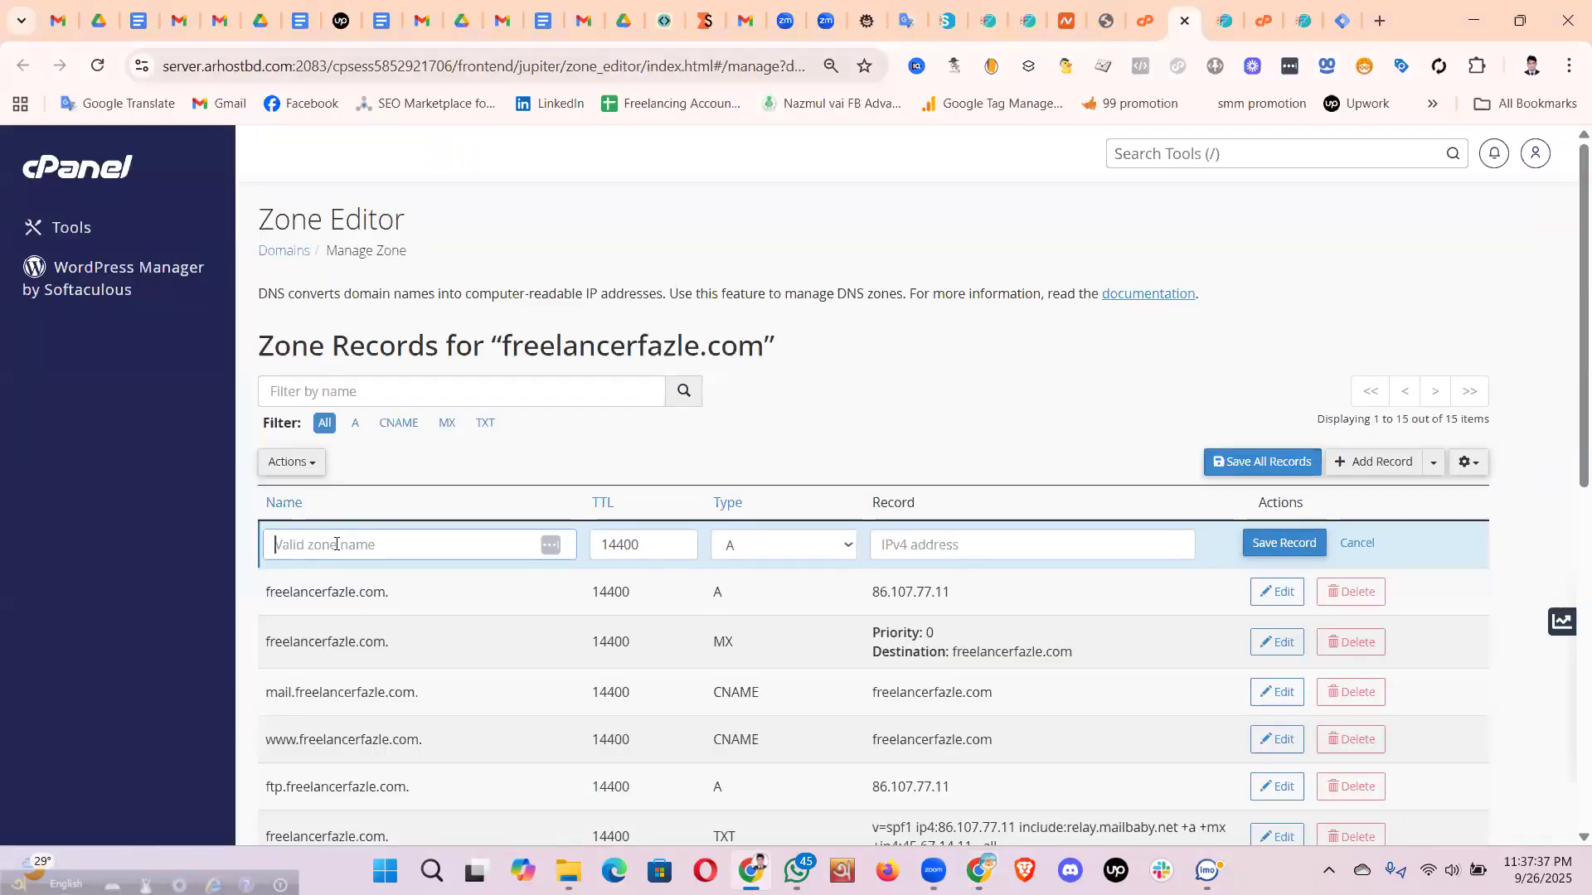
{"action": "type", "text": "sst"}
{"action": "double_click", "coordinate": [276, 543]}
{"action": "left_click", "coordinate": [335, 546]}
- Check that the record type in the TAGGRS DNS settings is A
{"action": "key", "text": "alt+Tab"}
{"action": "left_click", "coordinate": [784, 668]}
{"action": "mouse_move", "coordinate": [786, 648]}
{"action": "left_mouse_down"}
{"action": "mouse_move", "coordinate": [808, 645]}
{"action": "mouse_move", "coordinate": [769, 639]}
{"action": "left_mouse_up"}
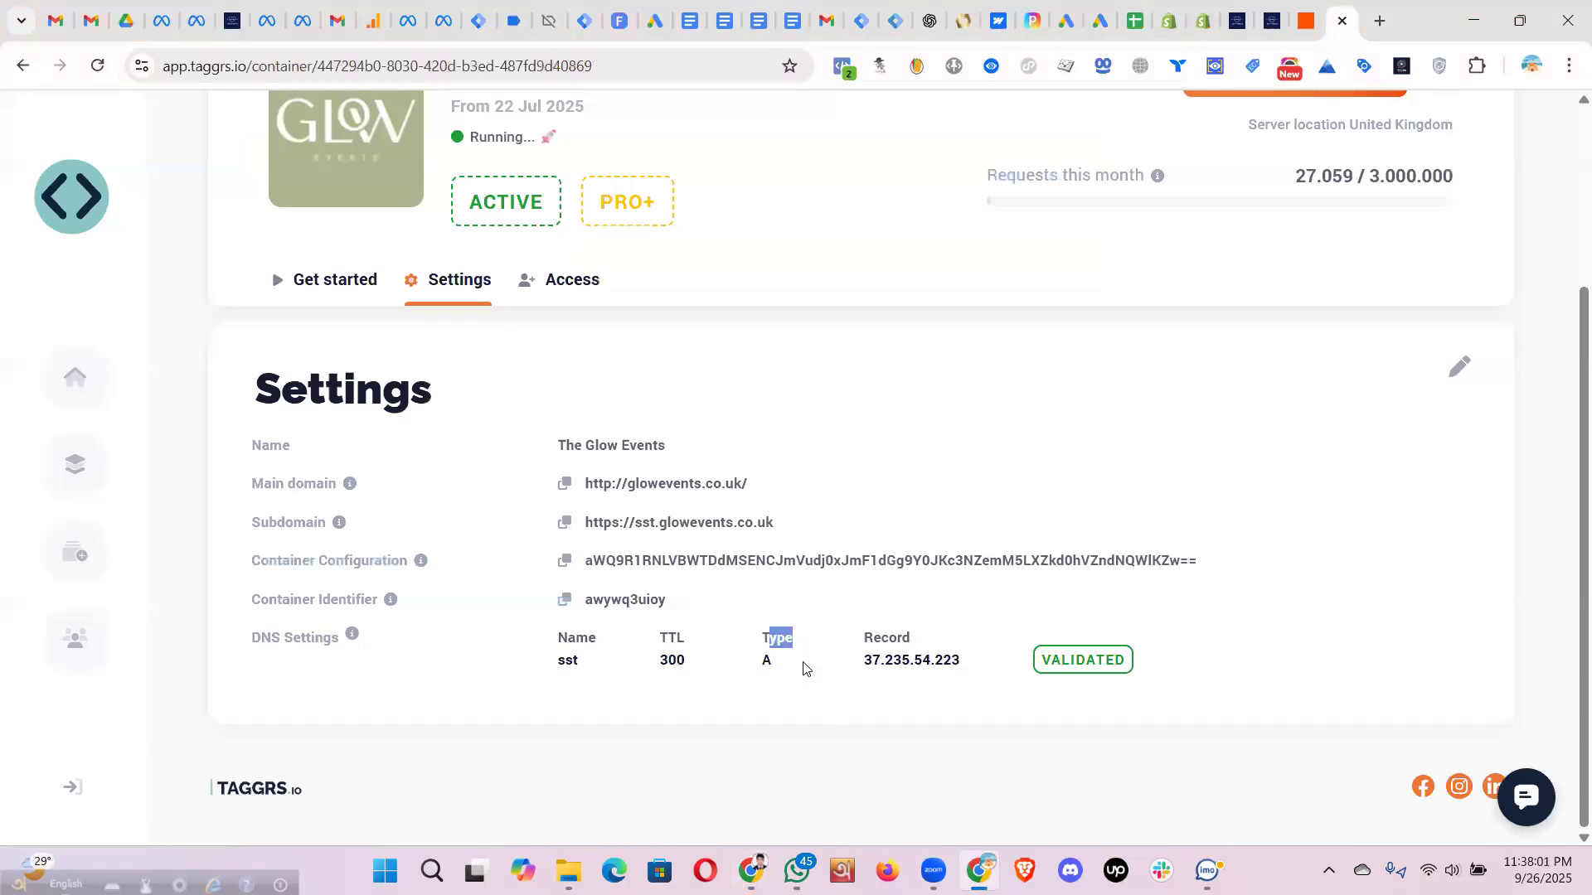
{"action": "left_click", "coordinate": [769, 660]}
{"action": "double_click", "coordinate": [765, 659]}
{"action": "key", "text": "alt+Tab"}
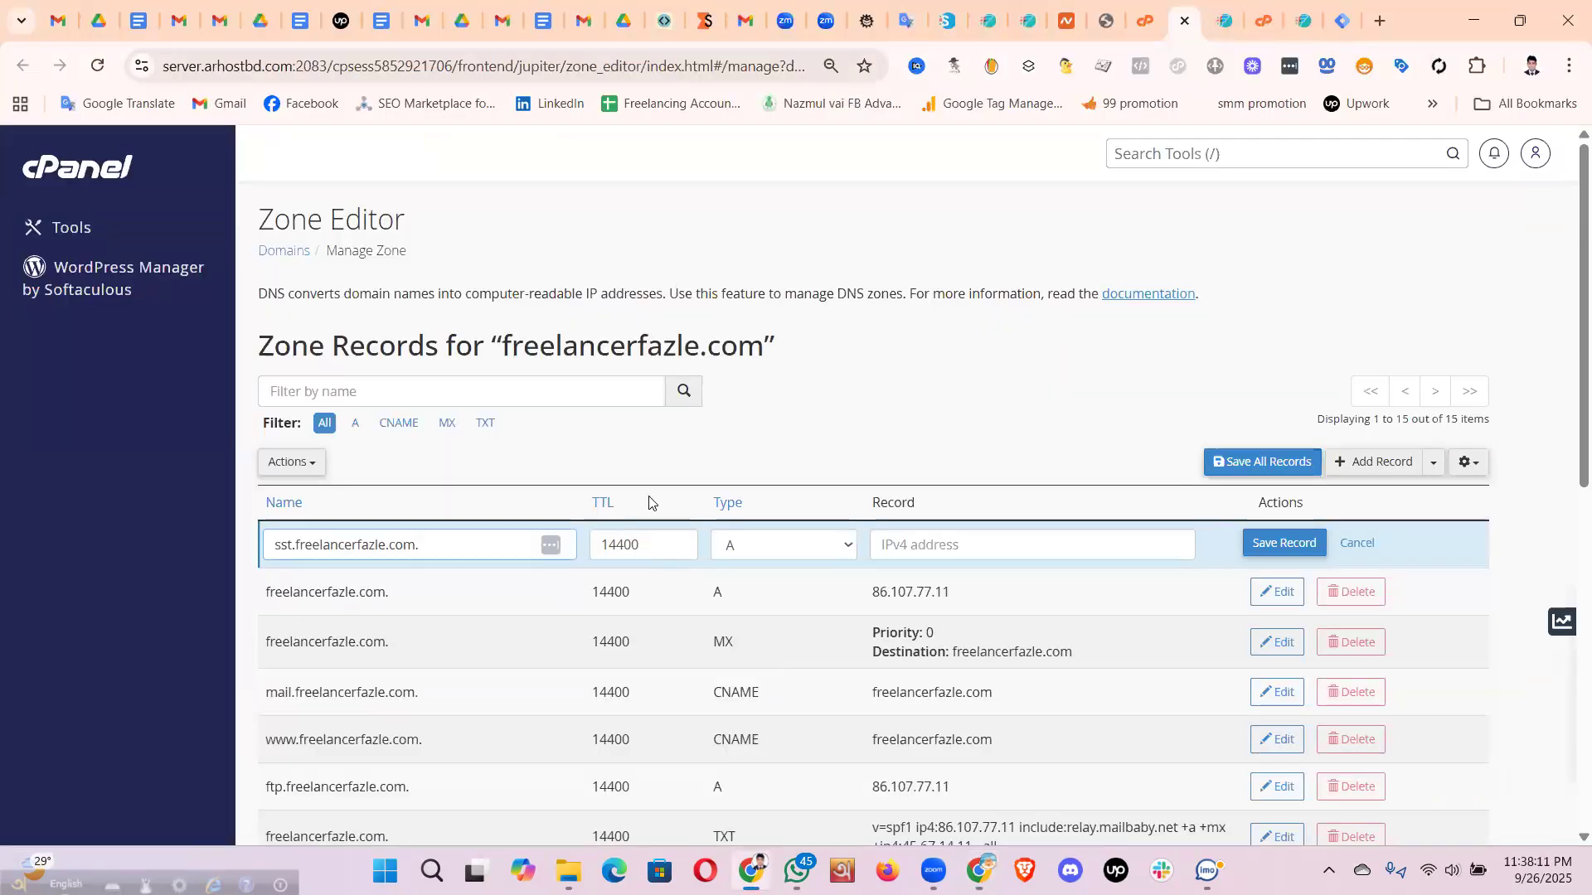
- Try CNAME as the record type, then set it back to A
{"action": "left_click", "coordinate": [834, 545]}
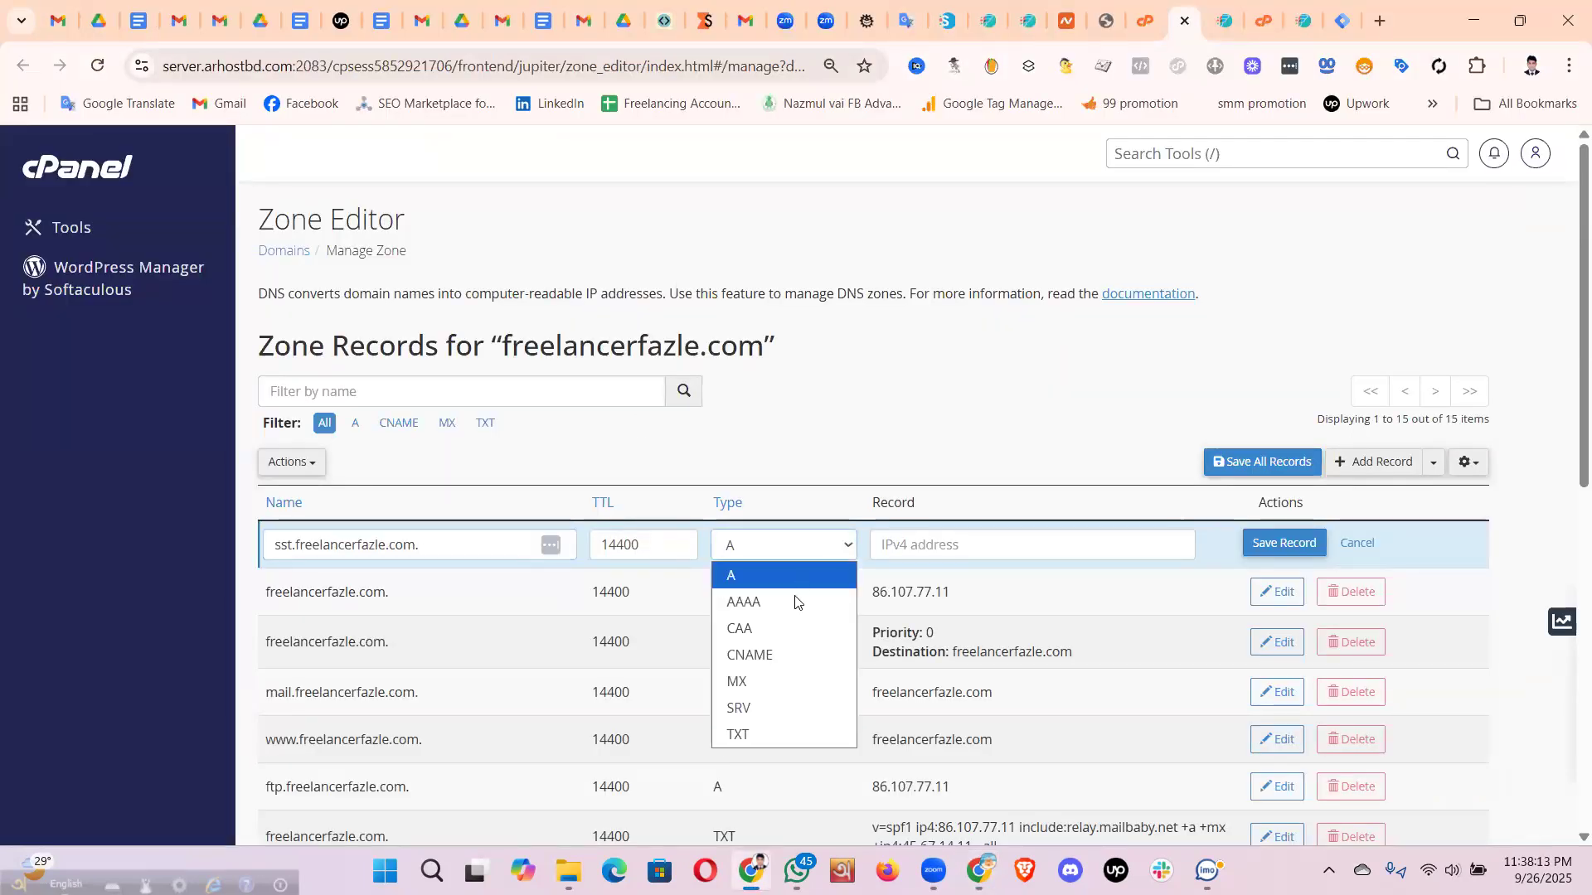
{"action": "left_click", "coordinate": [763, 656]}
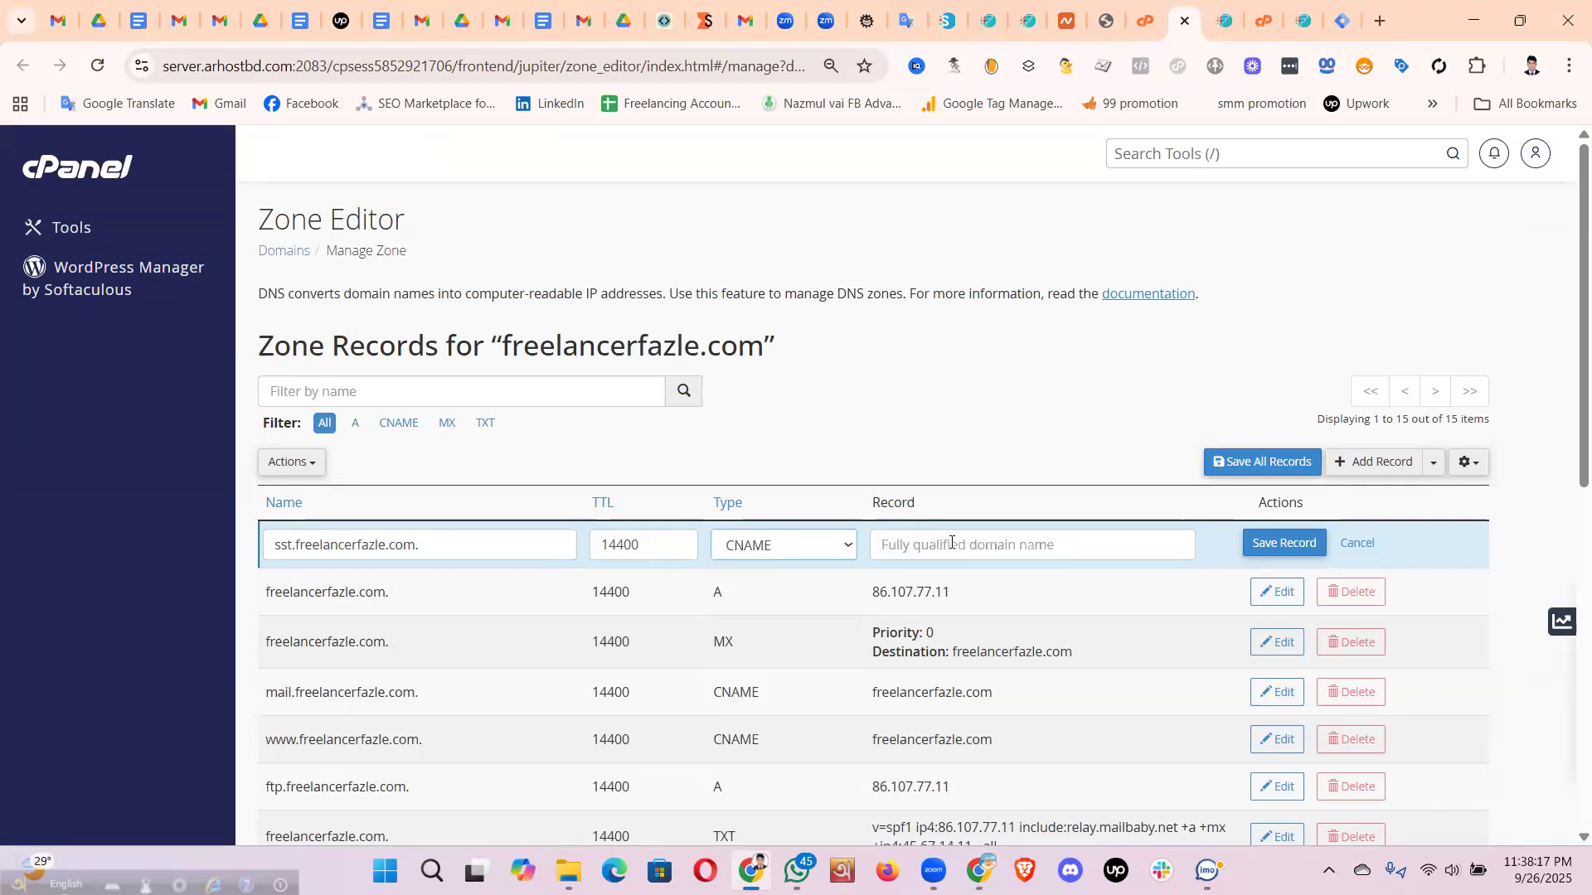
{"action": "left_click", "coordinate": [1007, 547]}
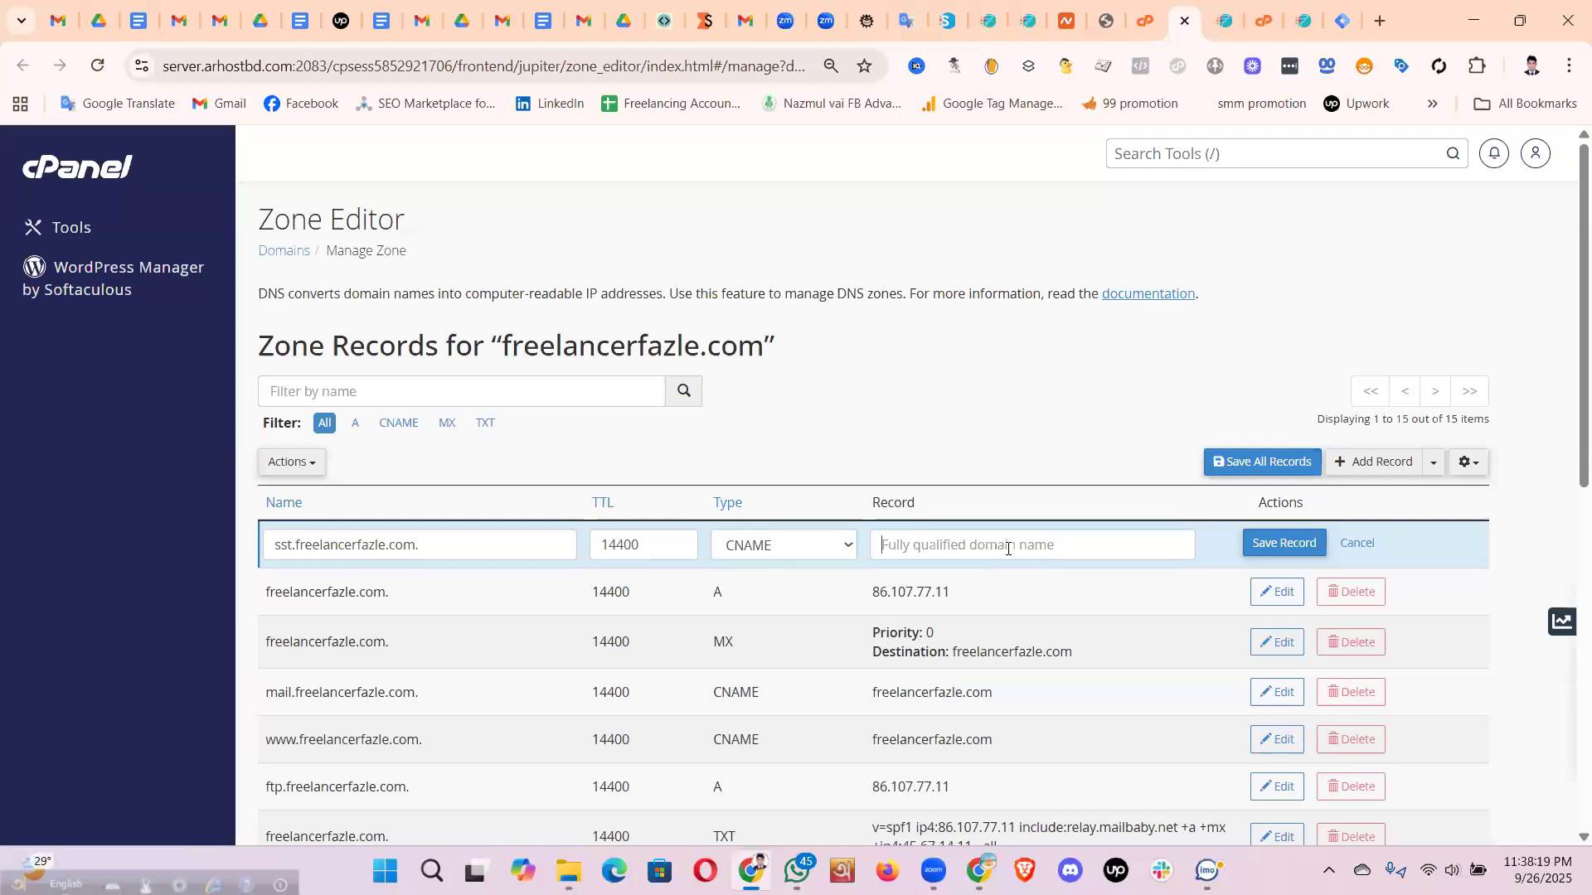
{"action": "left_click", "coordinate": [788, 551]}
{"action": "left_click", "coordinate": [821, 578]}
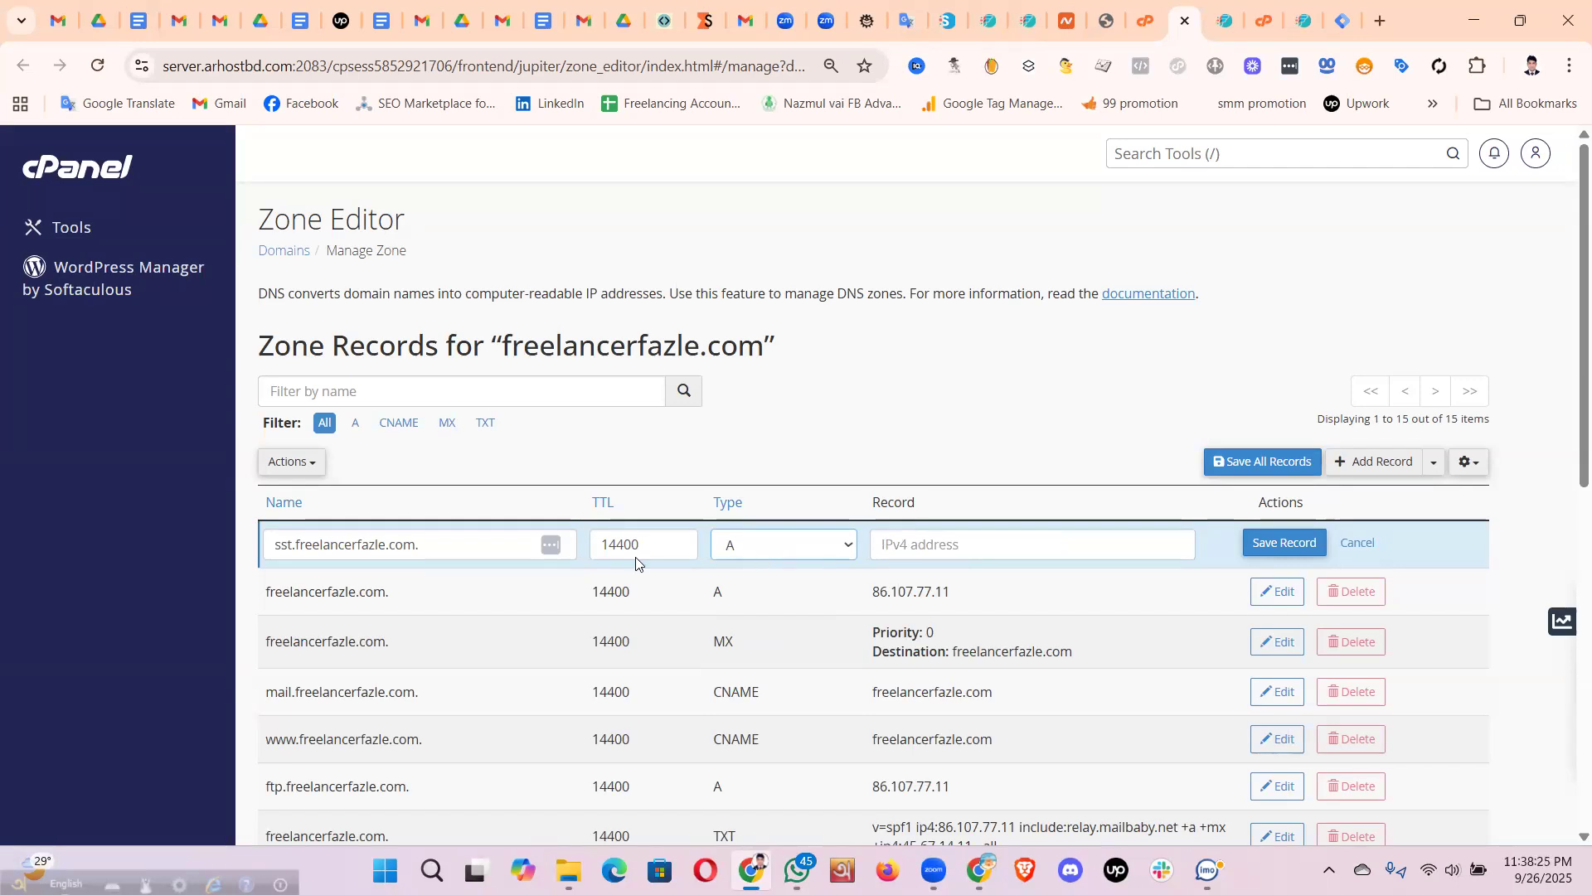
- Review the name sst.freelancerfazle.com. and select the TTL 14400 for replacing
{"action": "double_click", "coordinate": [276, 543]}
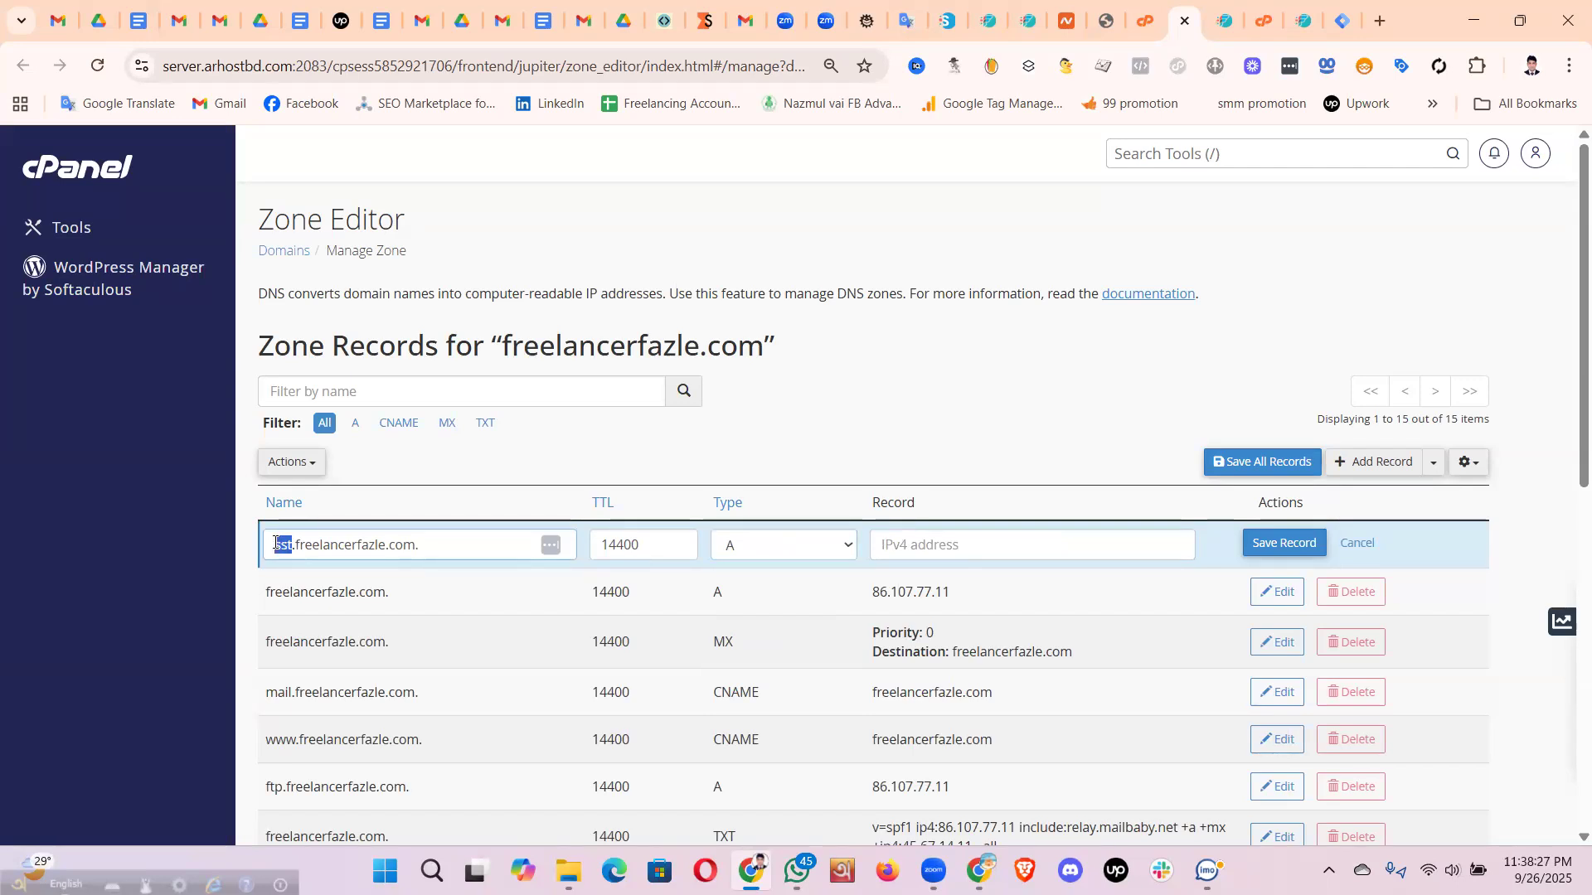
{"action": "left_click_drag", "start_coordinate": [447, 546], "coordinate": [276, 547]}
{"action": "triple_click", "coordinate": [356, 544]}
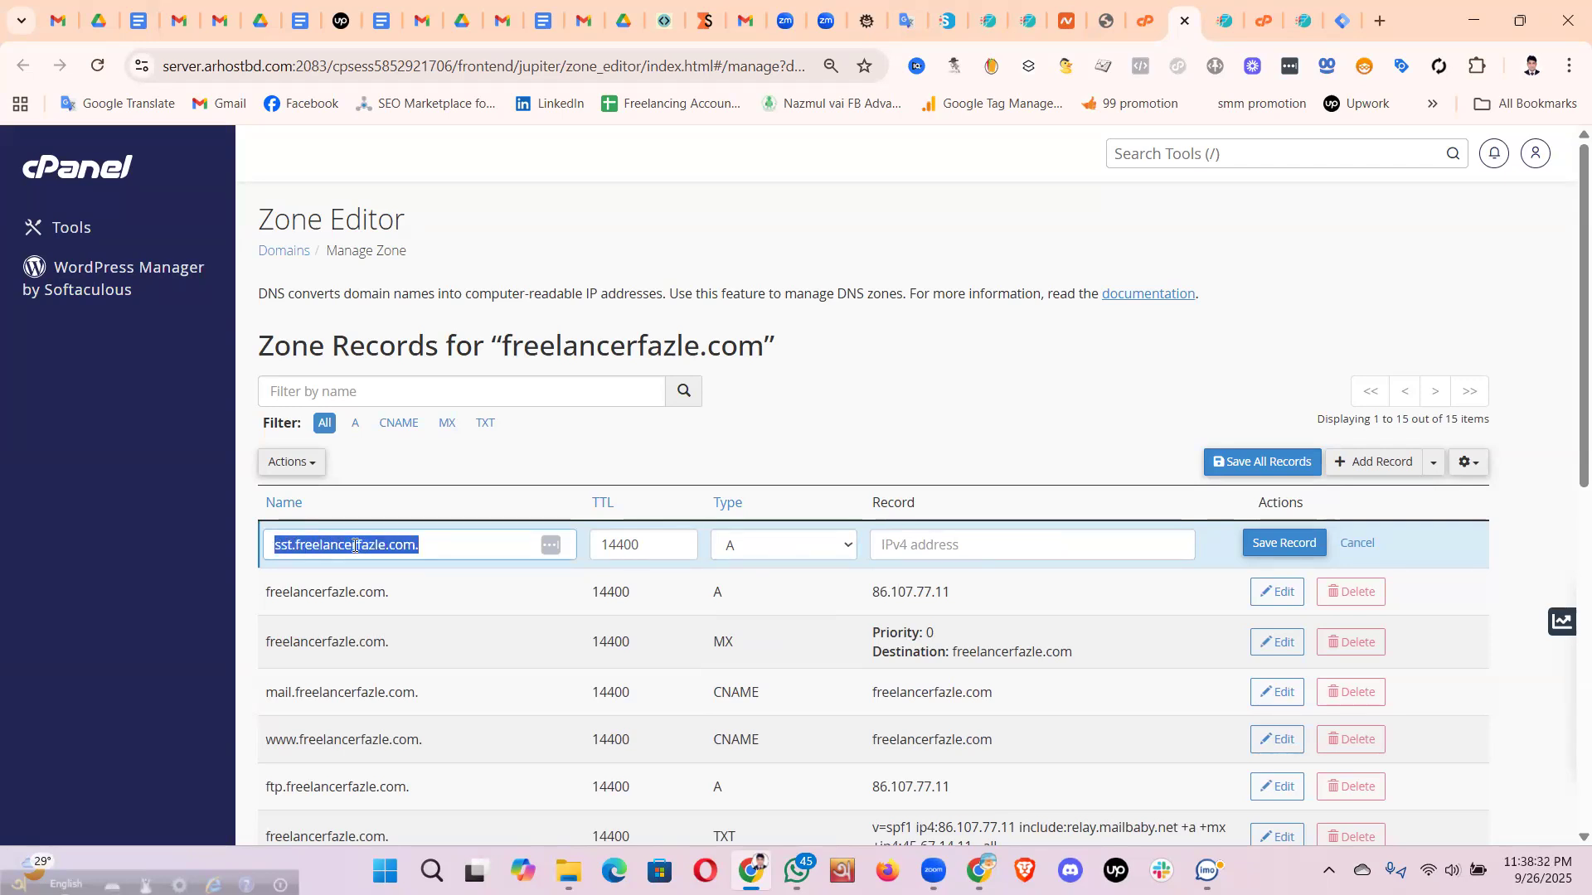
{"action": "double_click", "coordinate": [599, 545]}
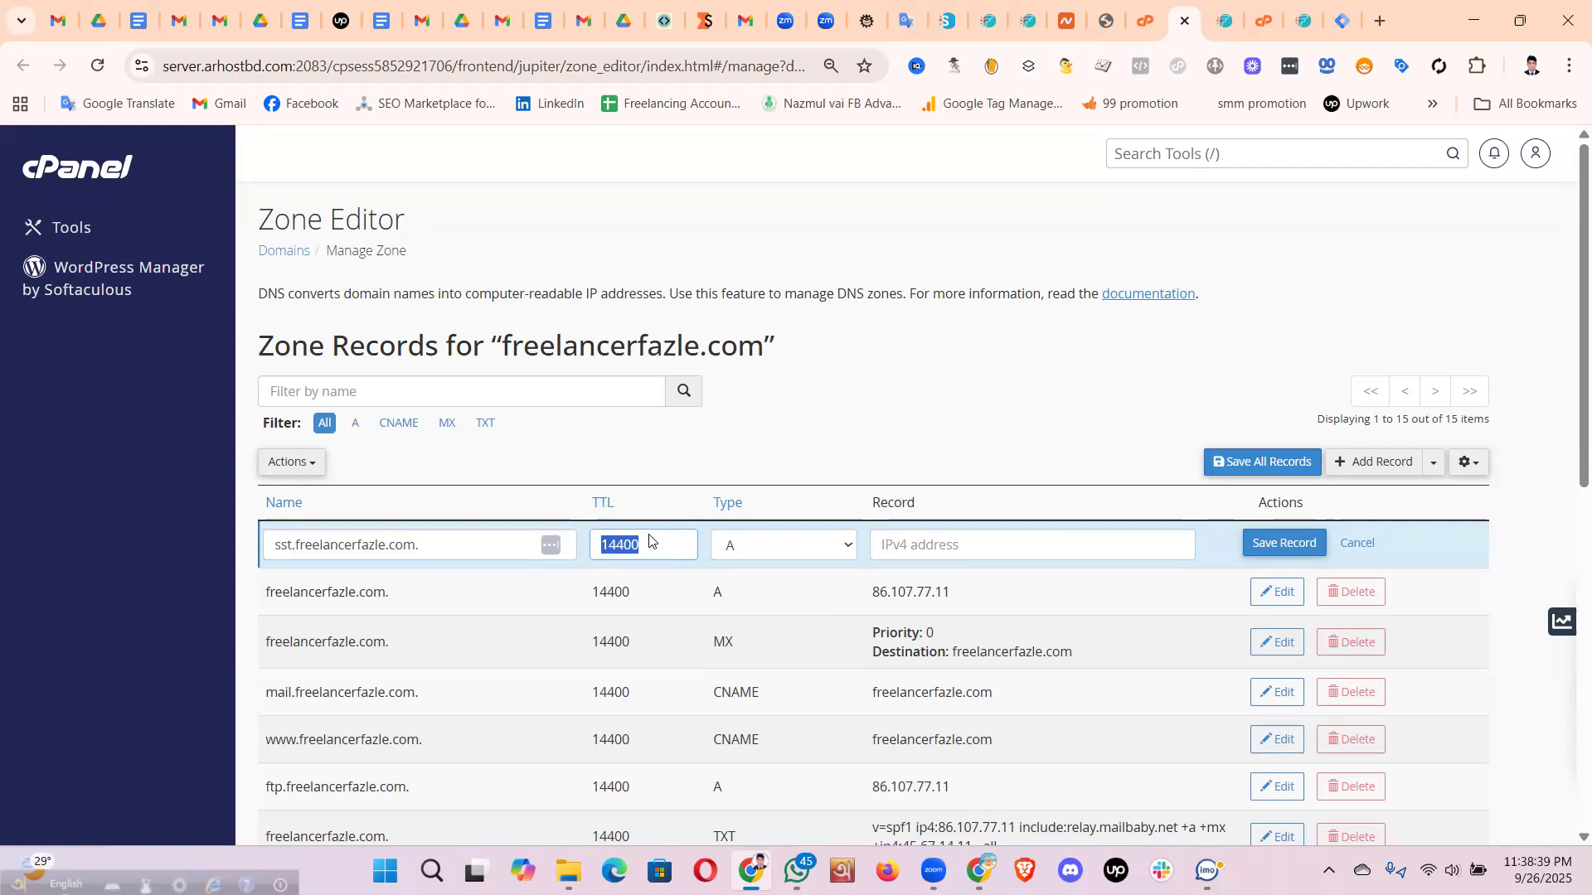
{"action": "key", "text": "alt+Tab"}
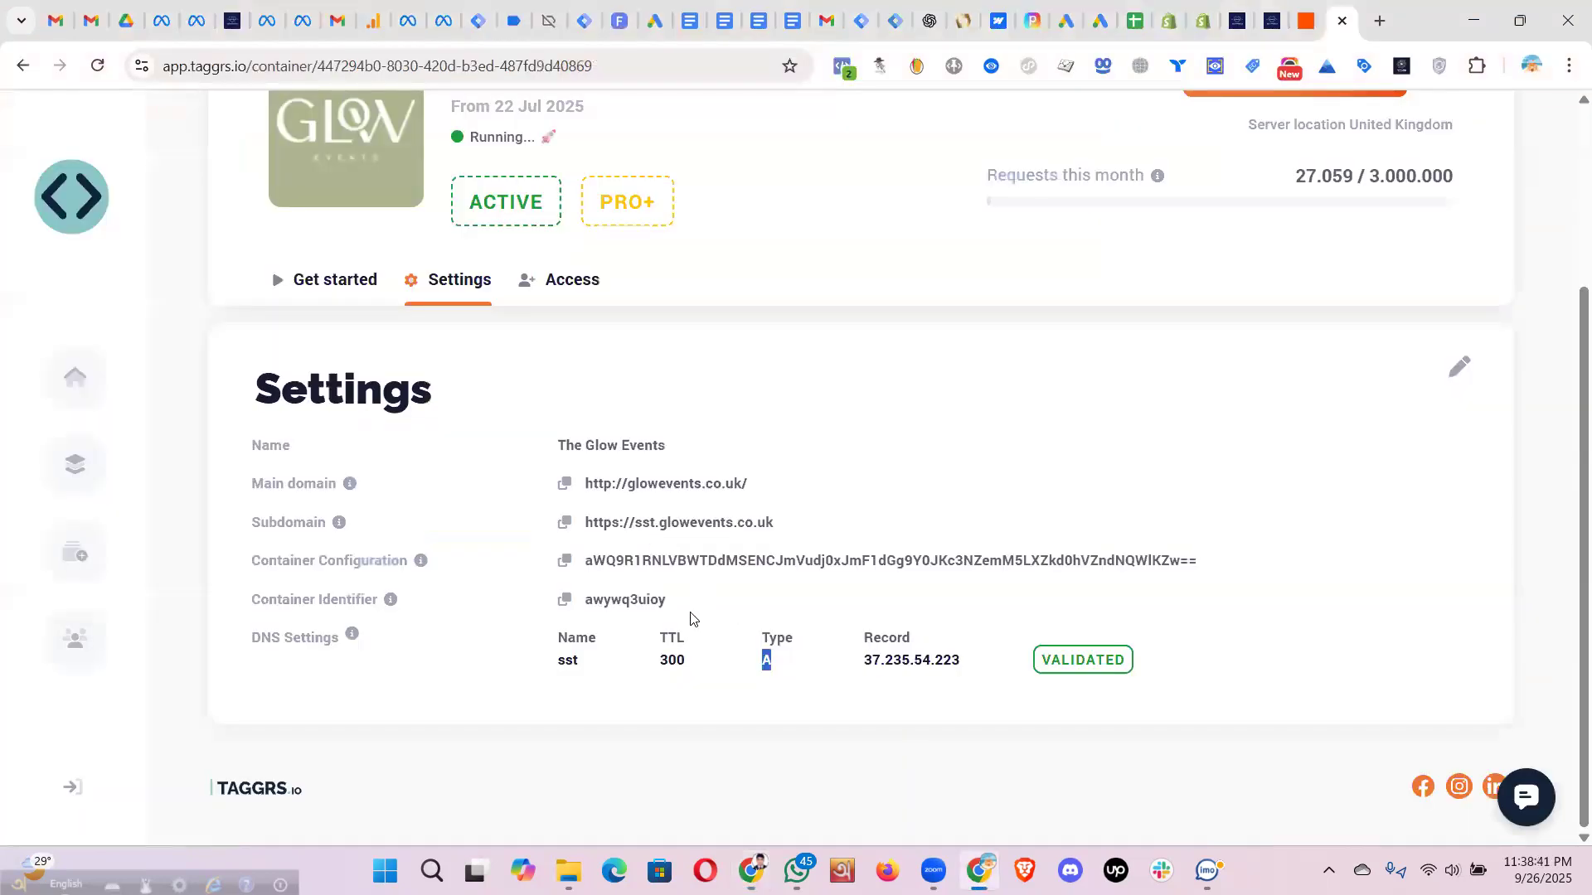
- Enter TTL 300 for the sst record, checking it against TAGGRS's TTL
{"action": "key", "text": "alt+Tab"}
{"action": "type", "text": "300"}
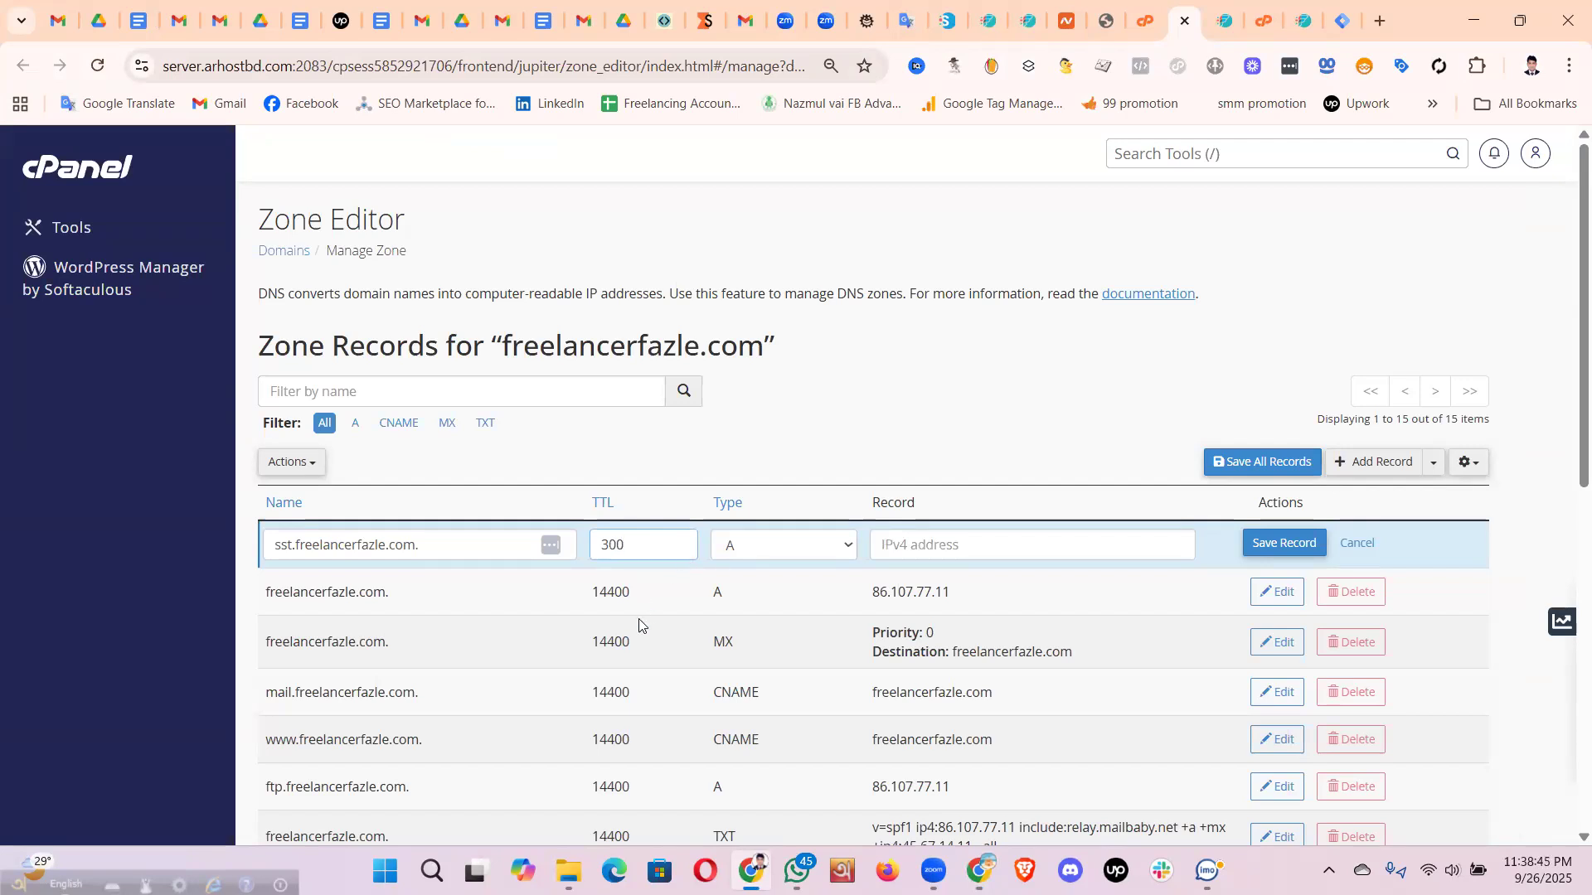
{"action": "key", "text": "alt+Tab"}
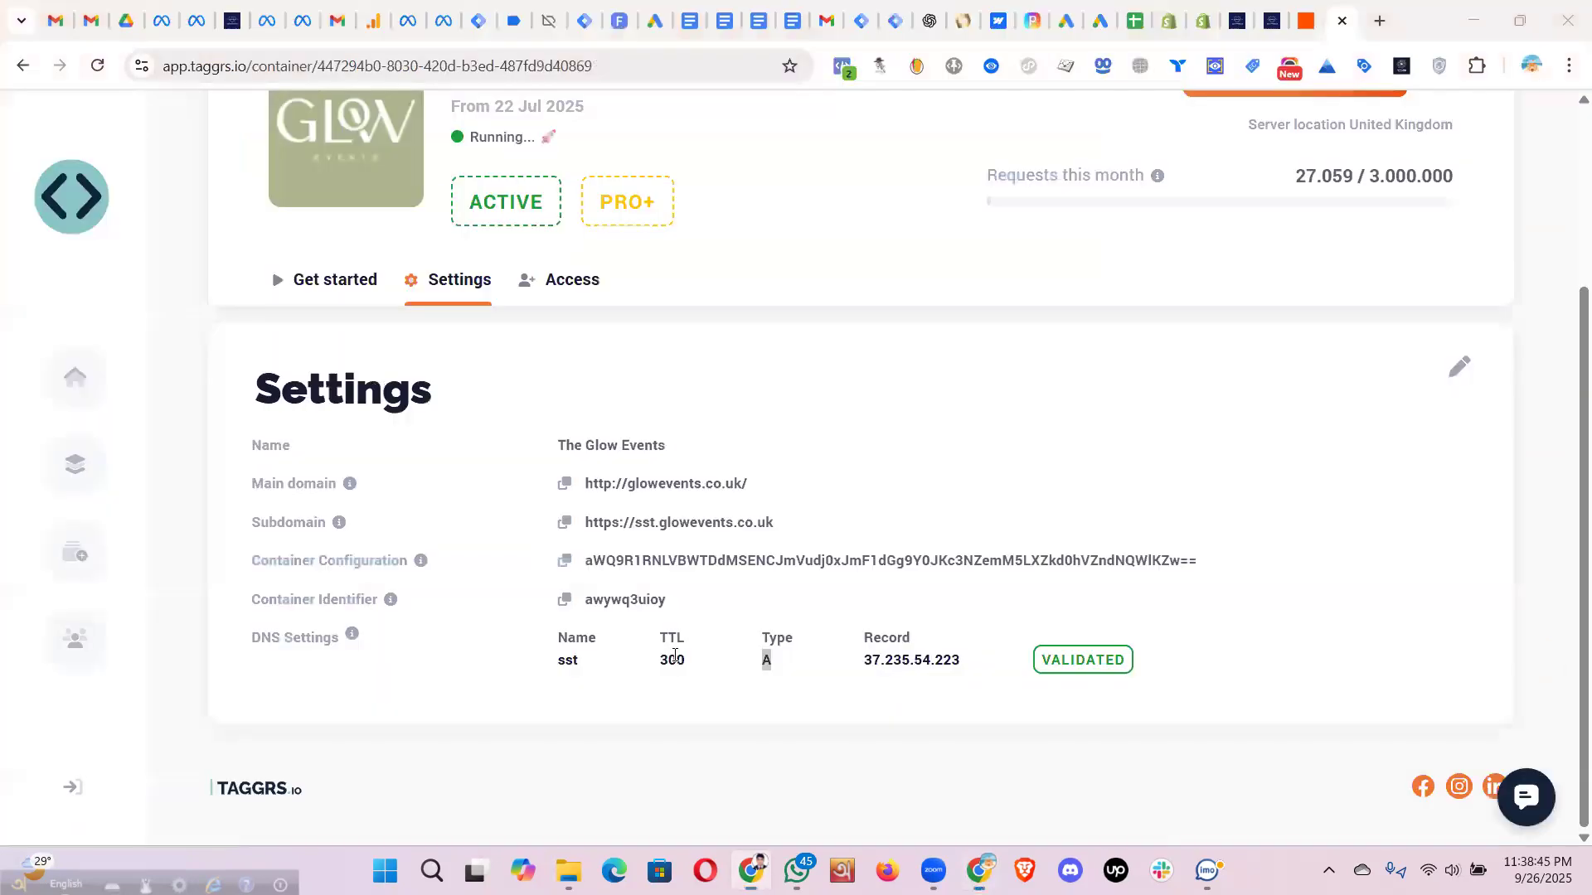
{"action": "left_click_drag", "start_coordinate": [684, 660], "coordinate": [659, 655]}
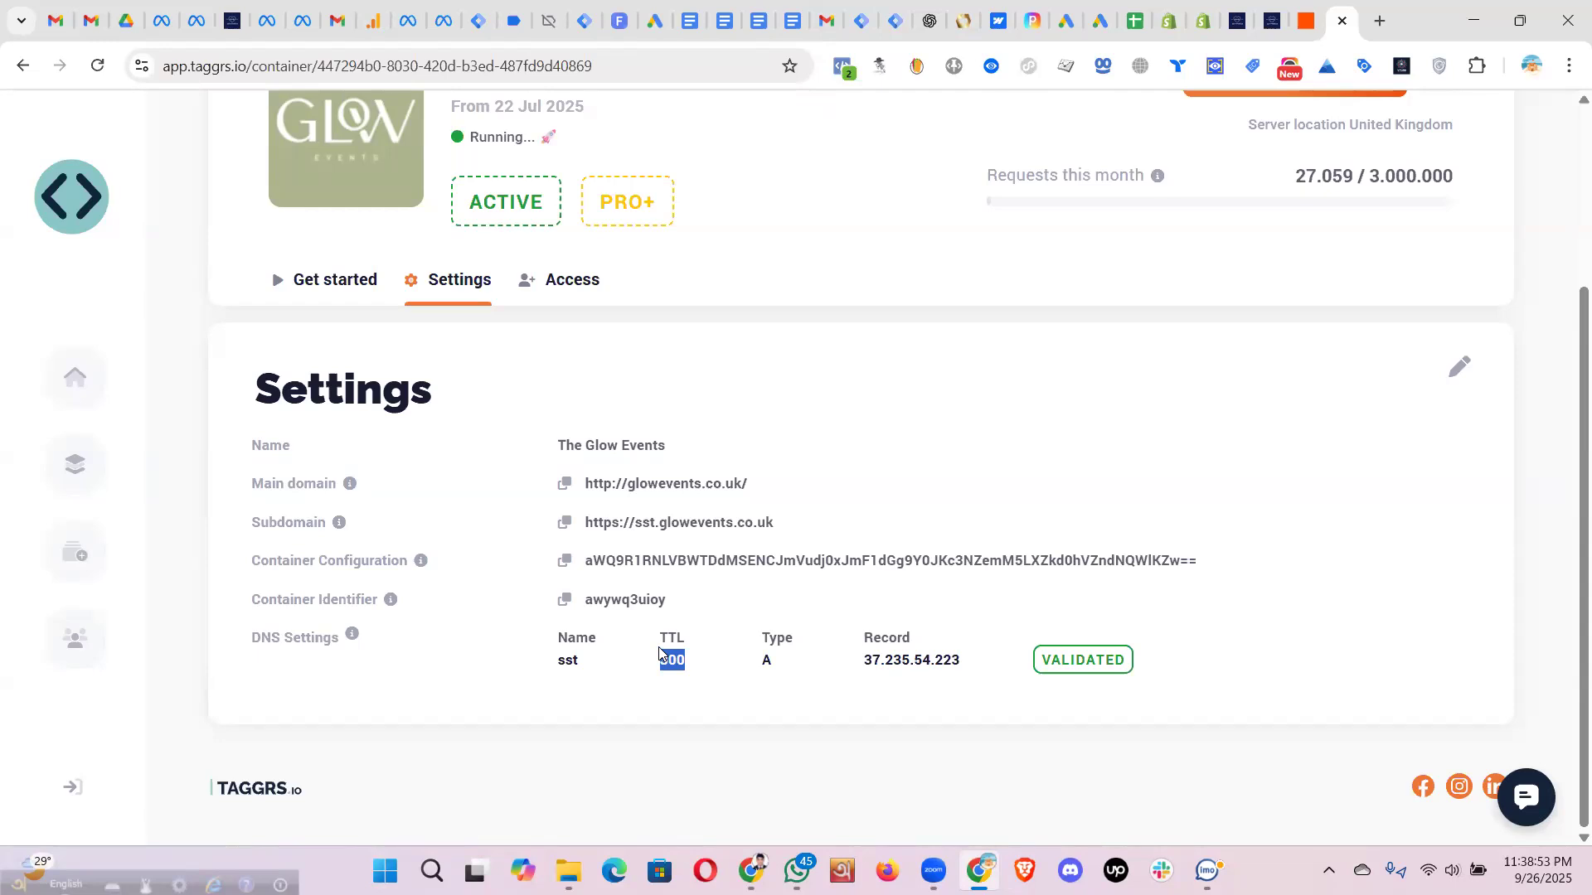
- Confirm the 300 TTL in cPanel and highlight the full sst DNS record in TAGGRS
{"action": "key", "text": "alt+Tab"}
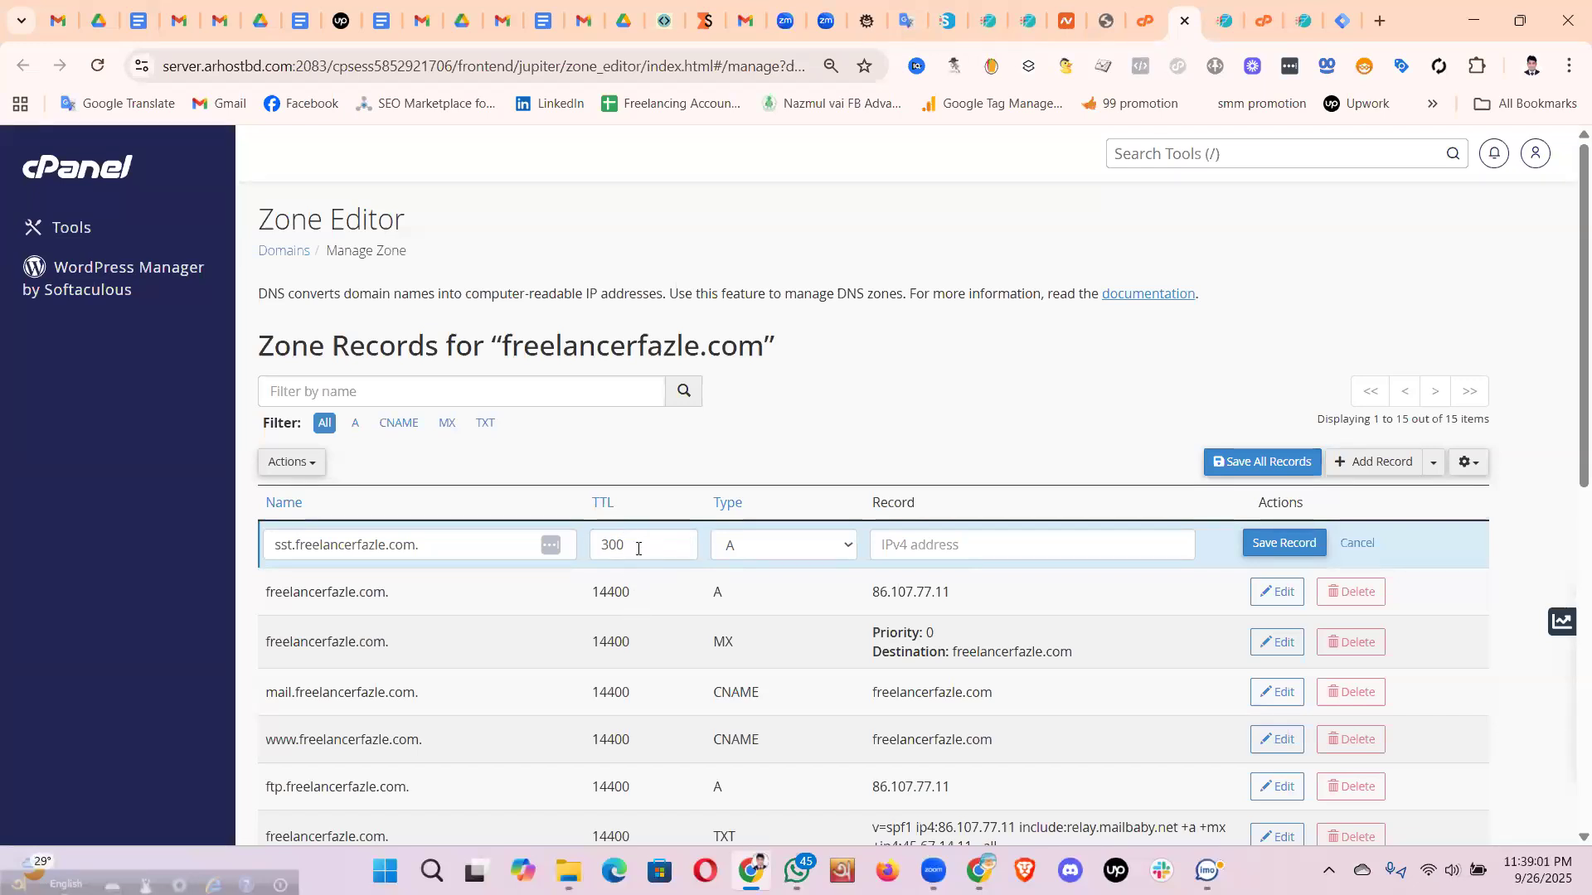
{"action": "double_click", "coordinate": [600, 545]}
{"action": "left_click", "coordinate": [772, 544]}
{"action": "key", "text": "alt+Tab"}
{"action": "left_click", "coordinate": [976, 662]}
{"action": "left_click_drag", "start_coordinate": [571, 643], "coordinate": [547, 651]}
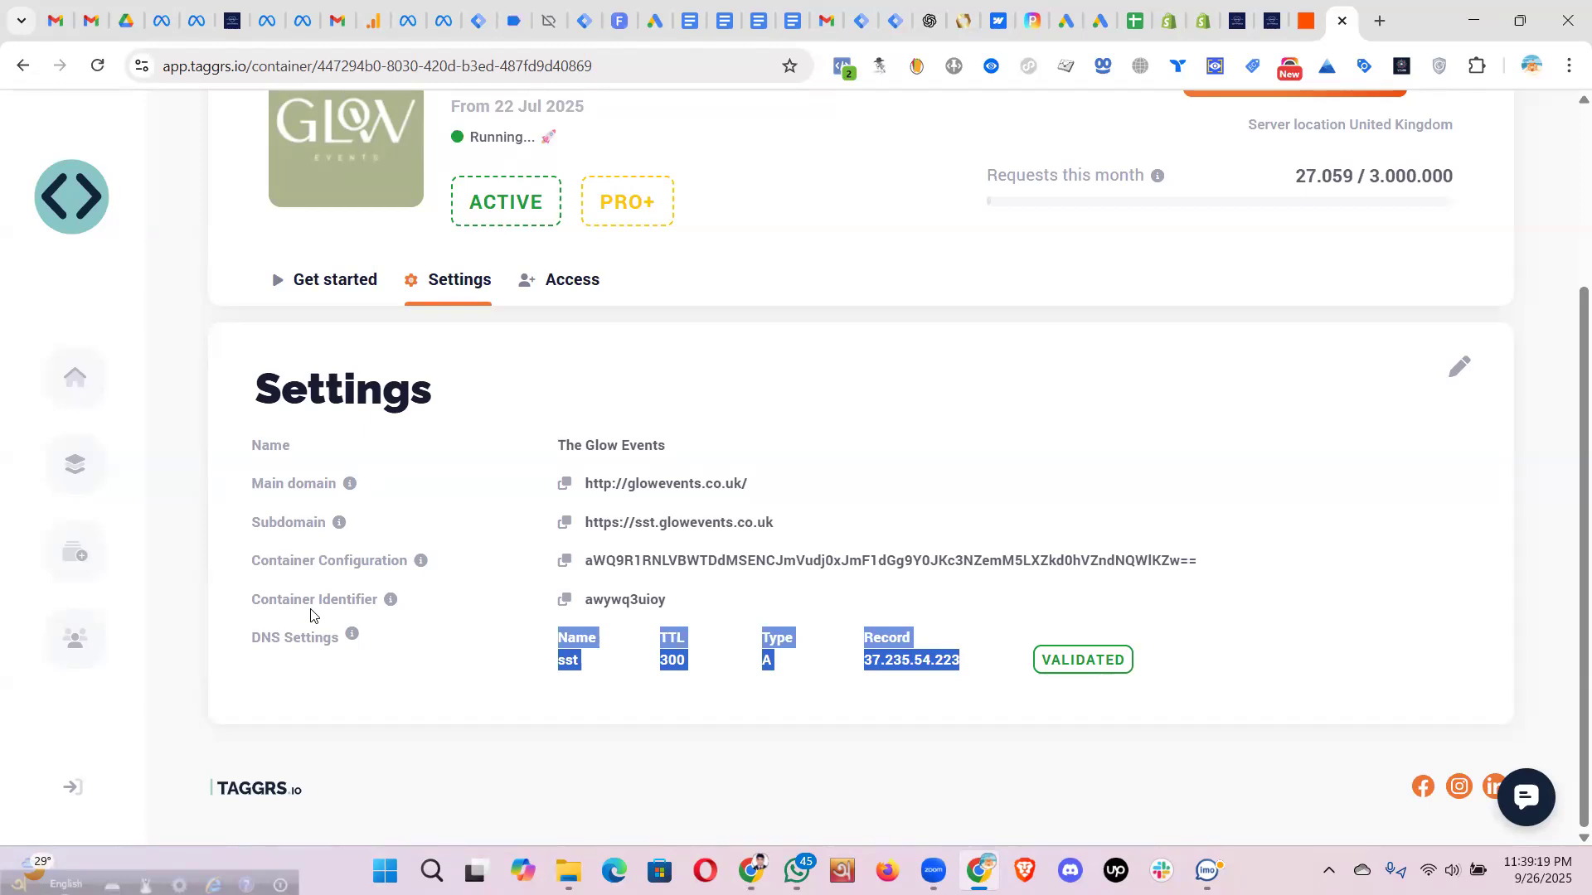
- Copy 37.235.54.223 from TAGGRS and paste it as the sst record's IPv4 address
{"action": "key", "text": "alt+Tab"}
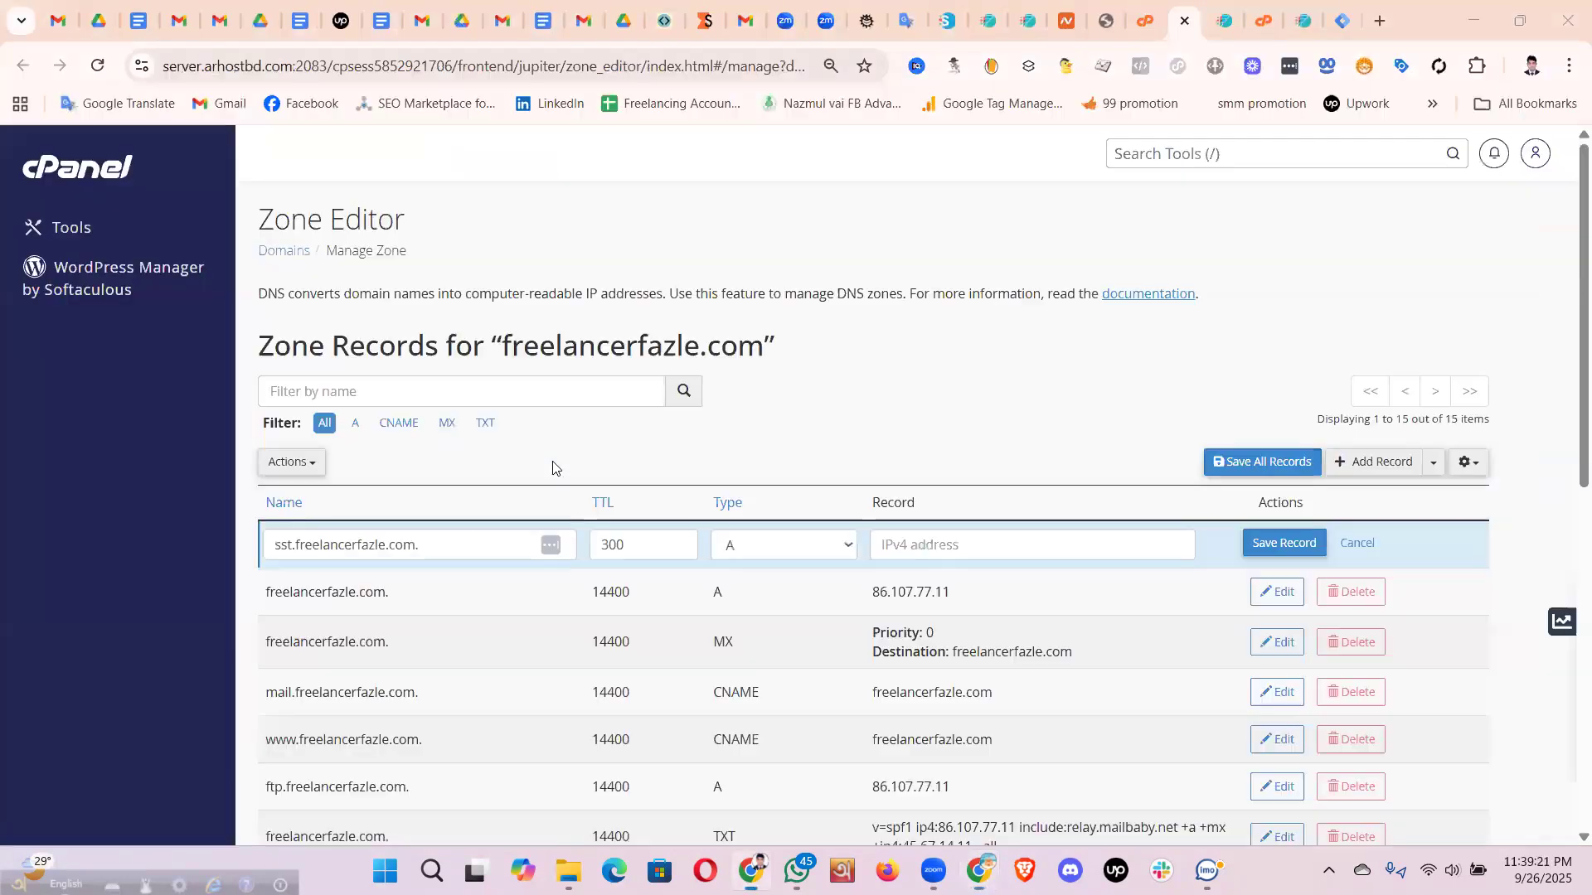
{"action": "left_click", "coordinate": [936, 547]}
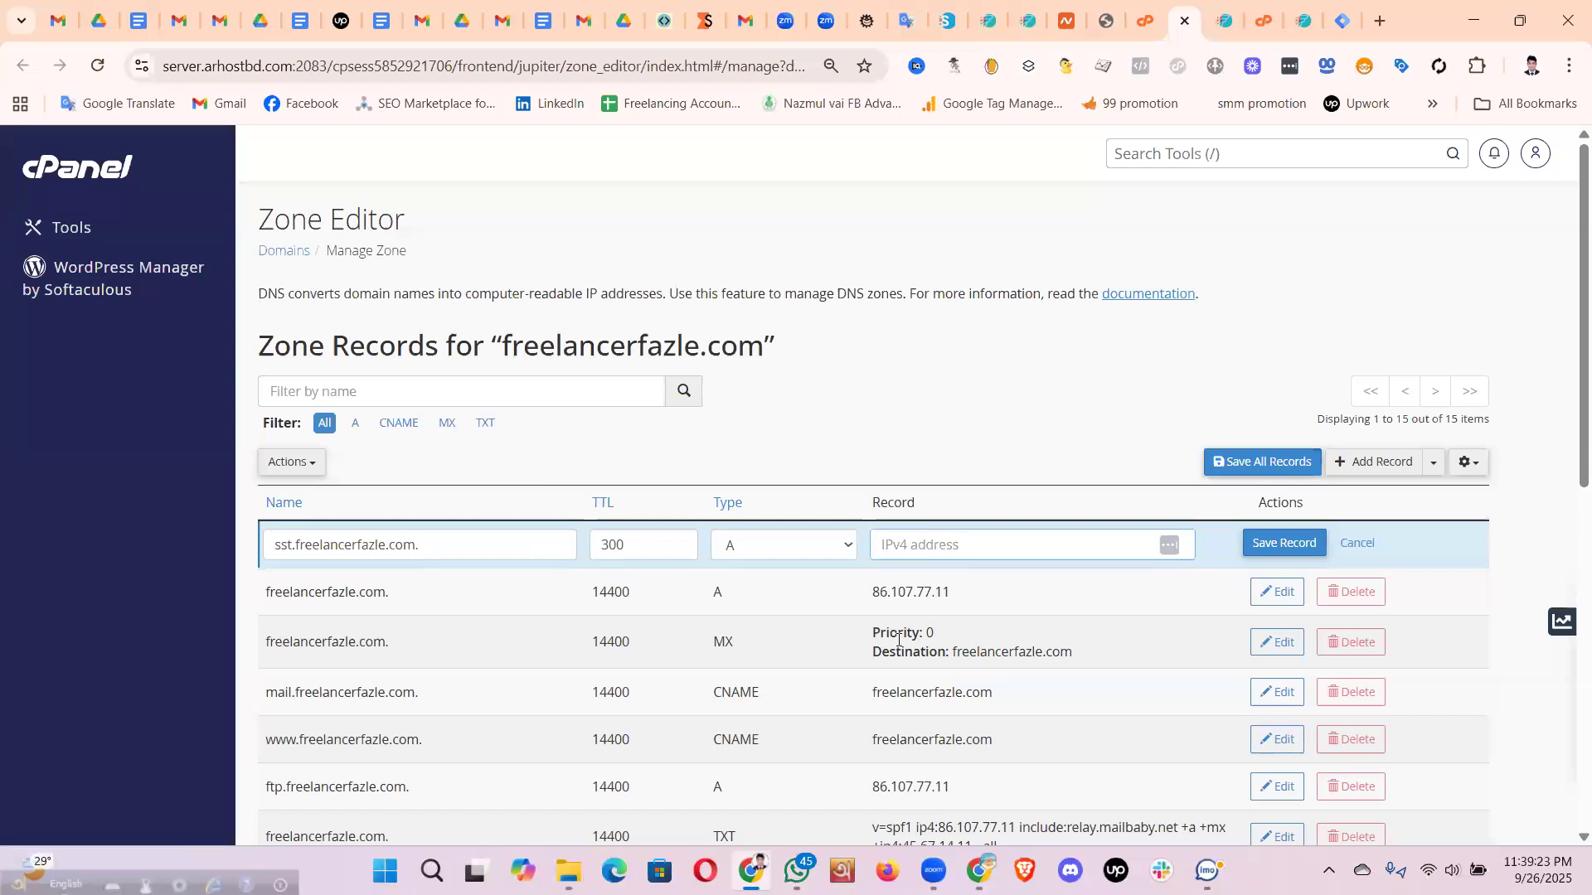
{"action": "key", "text": "alt+Tab"}
{"action": "left_click", "coordinate": [995, 682]}
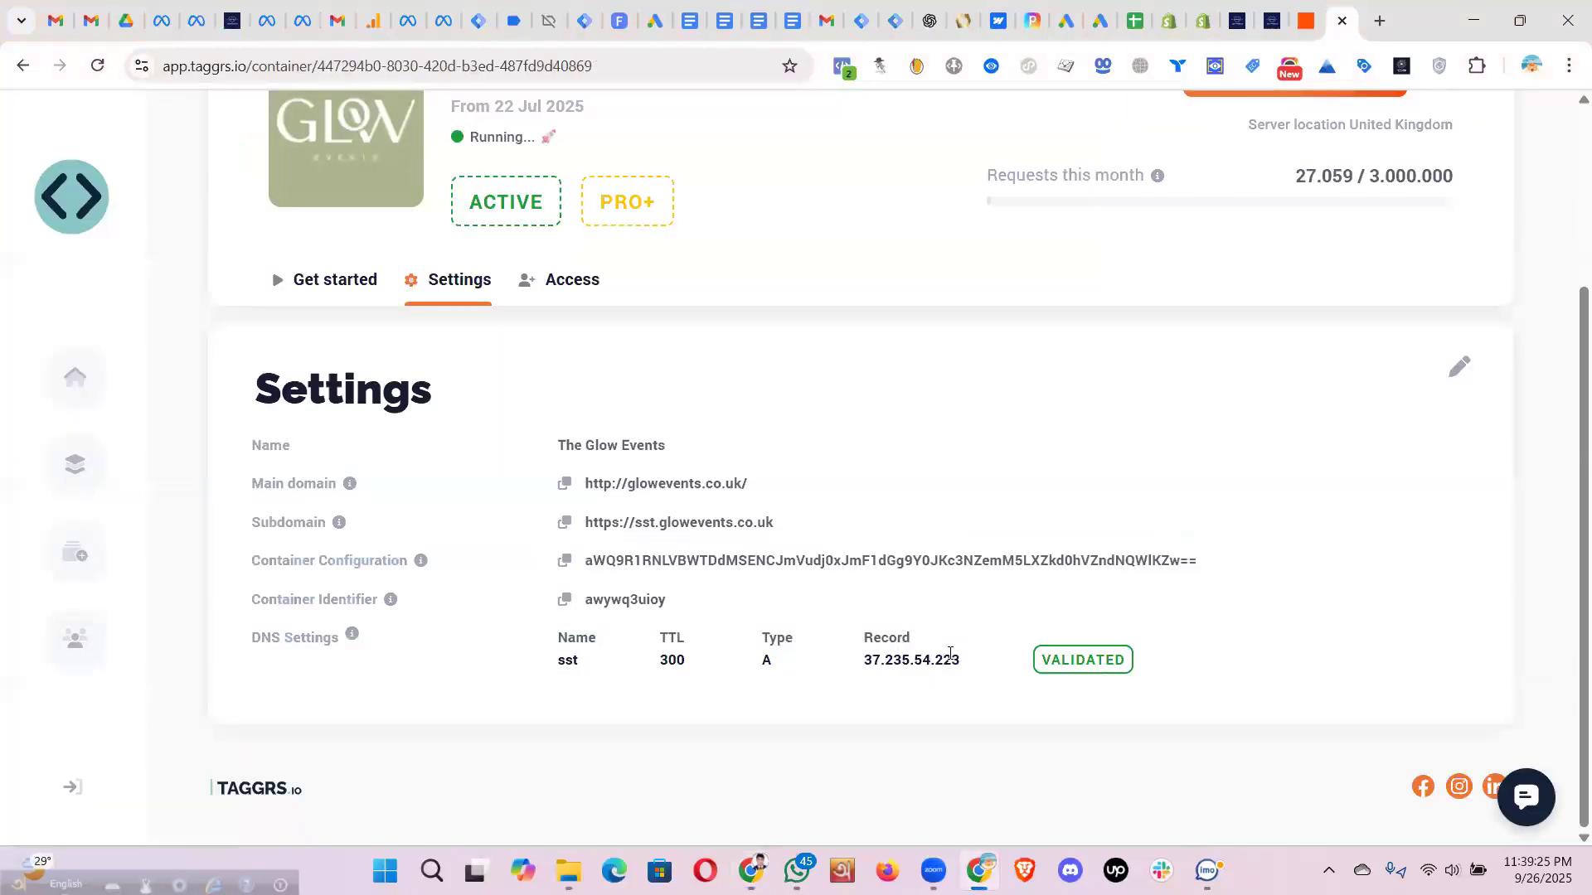
{"action": "left_click_drag", "start_coordinate": [963, 665], "coordinate": [867, 657]}
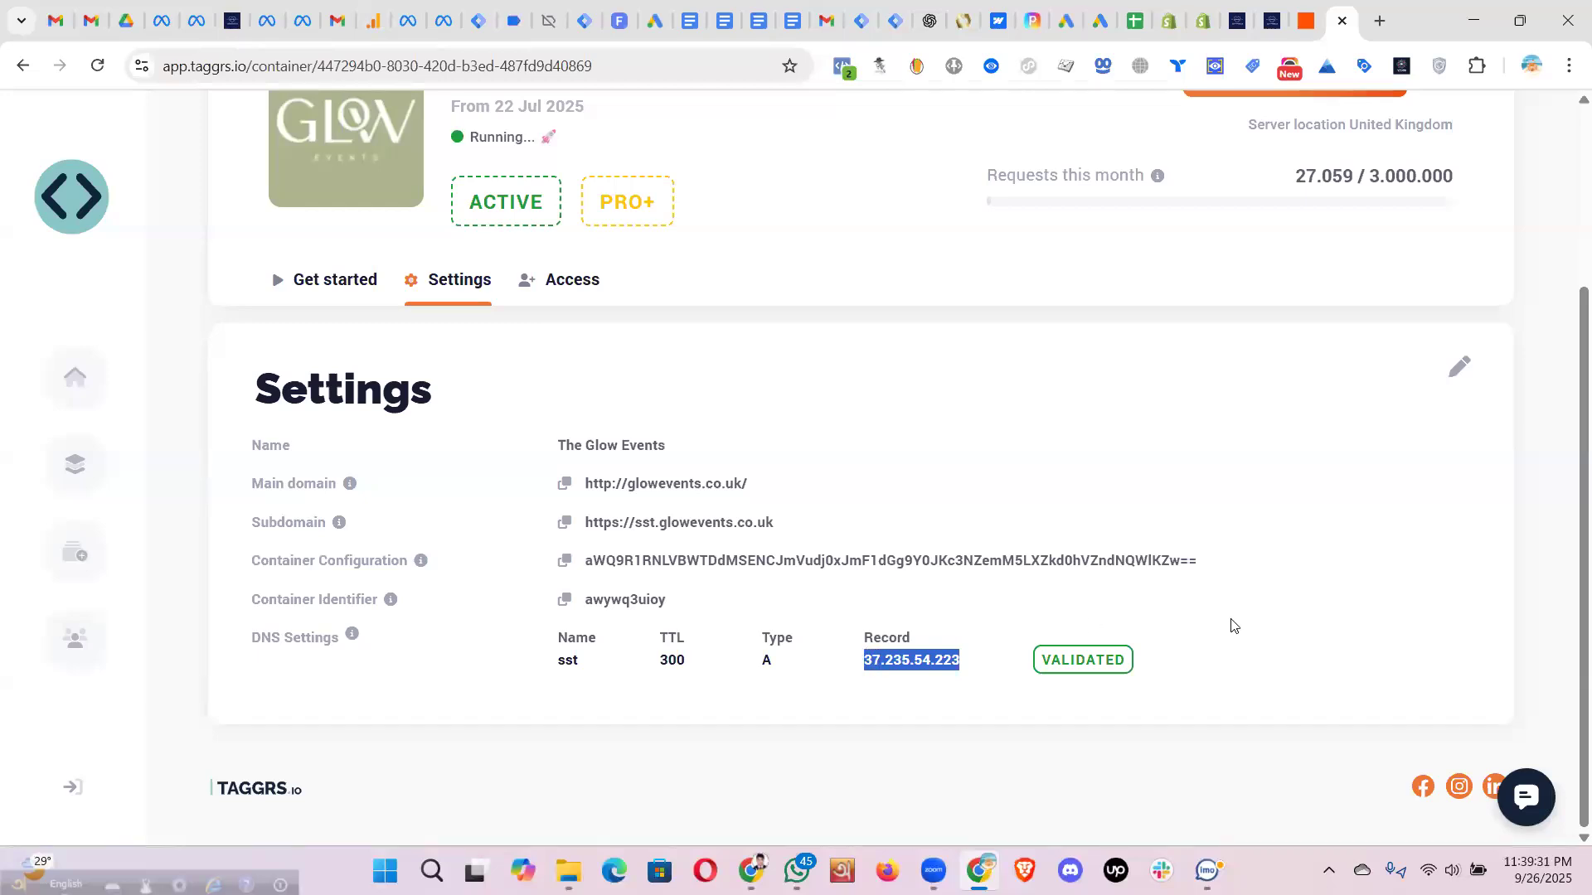
{"action": "left_click", "coordinate": [868, 663]}
{"action": "left_click_drag", "start_coordinate": [866, 662], "coordinate": [957, 661]}
{"action": "key", "text": "ctrl+c"}
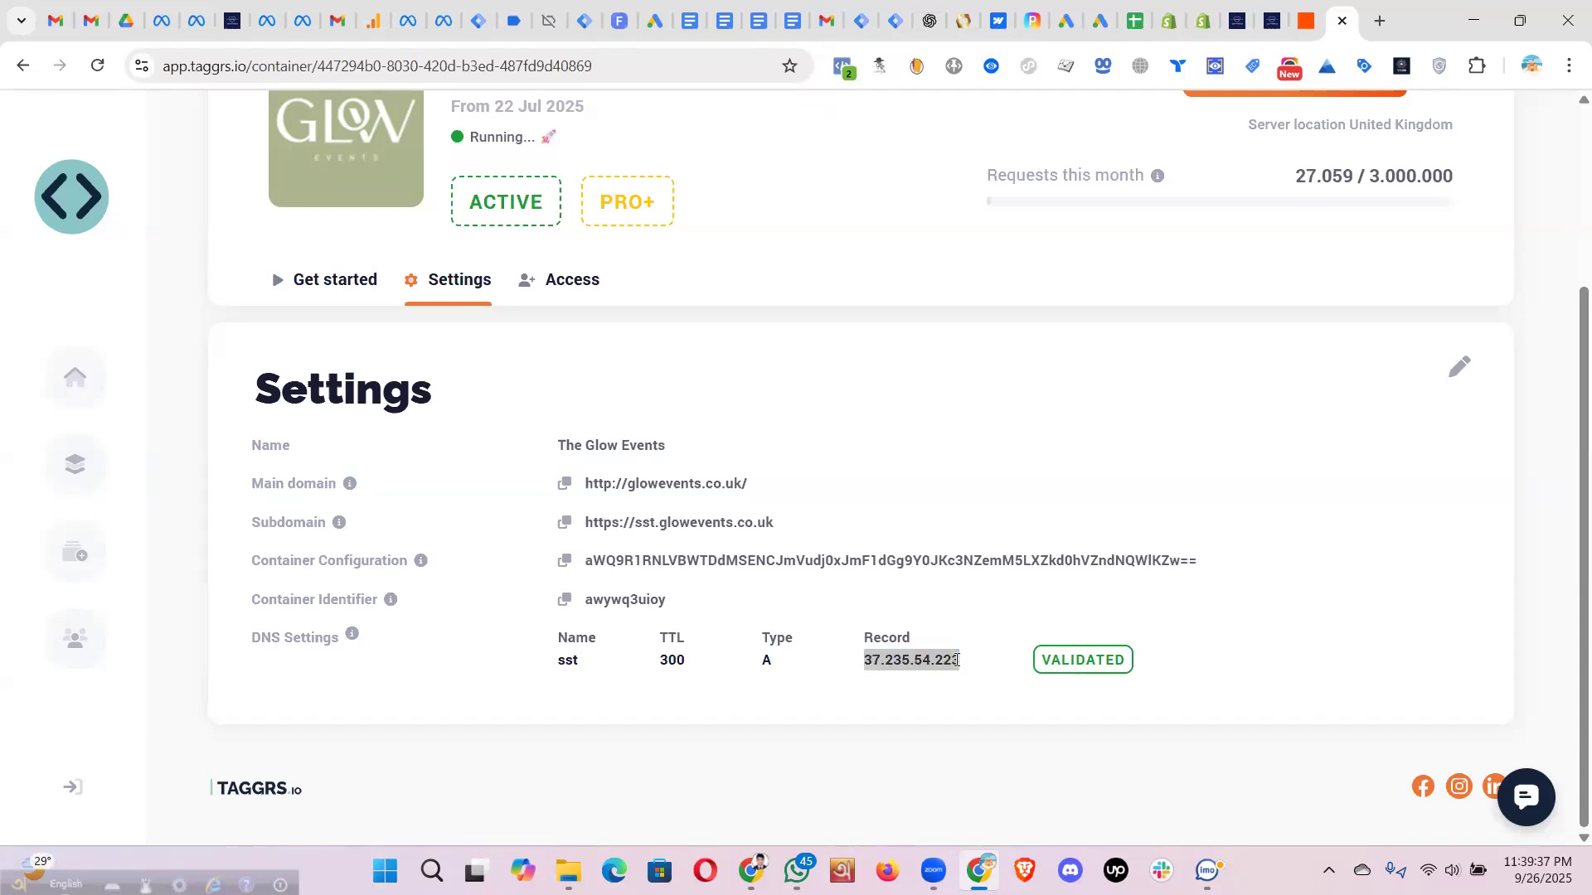
{"action": "key", "text": "alt+Tab"}
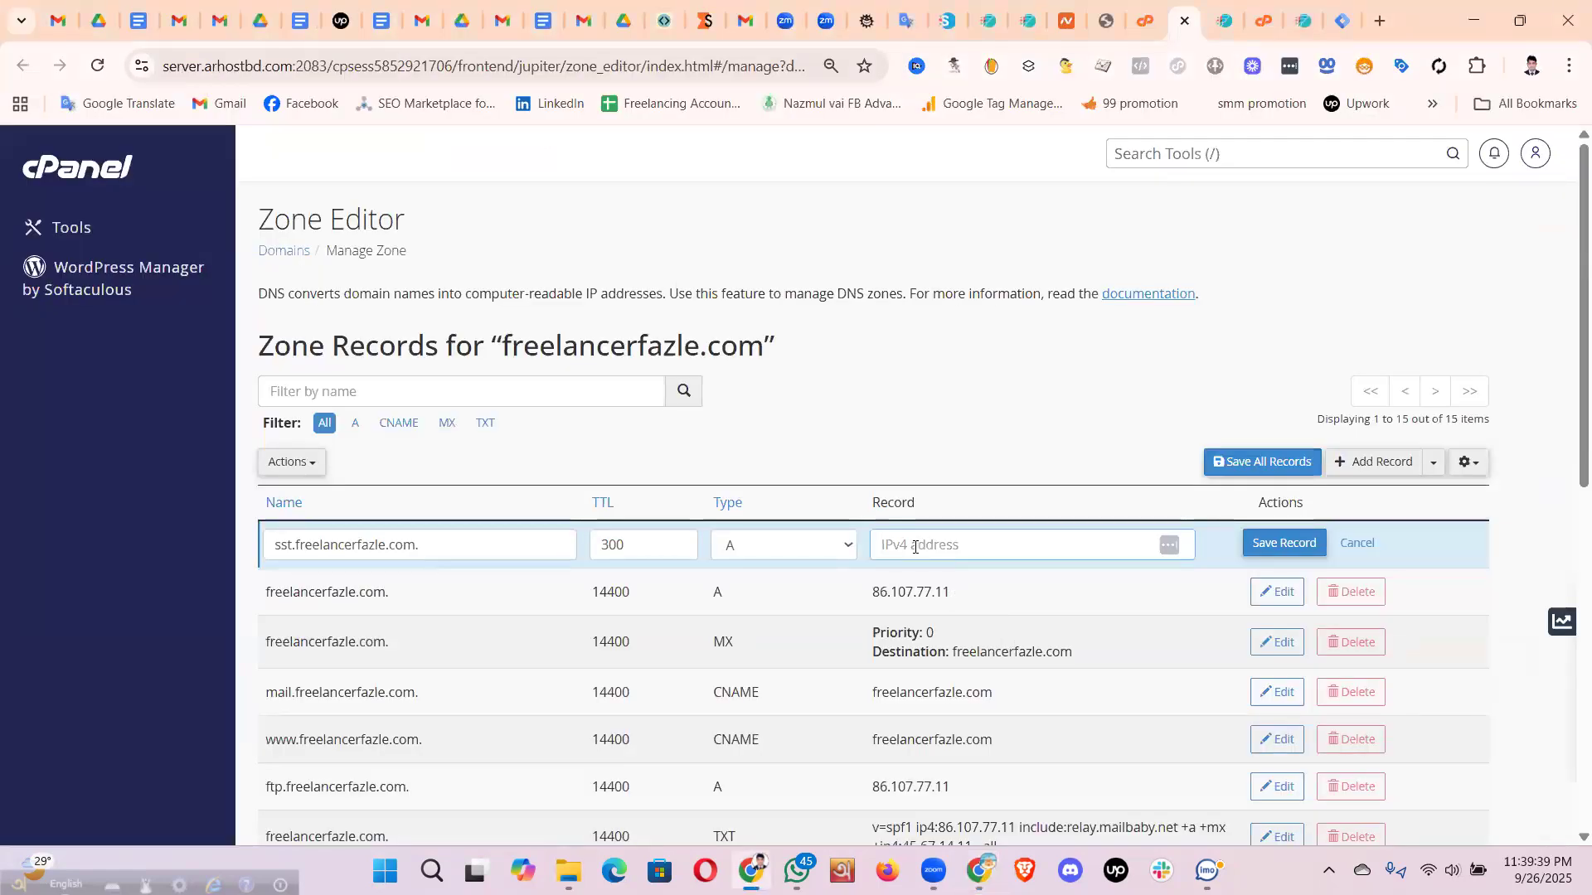
{"action": "key", "text": "ctrl+v"}
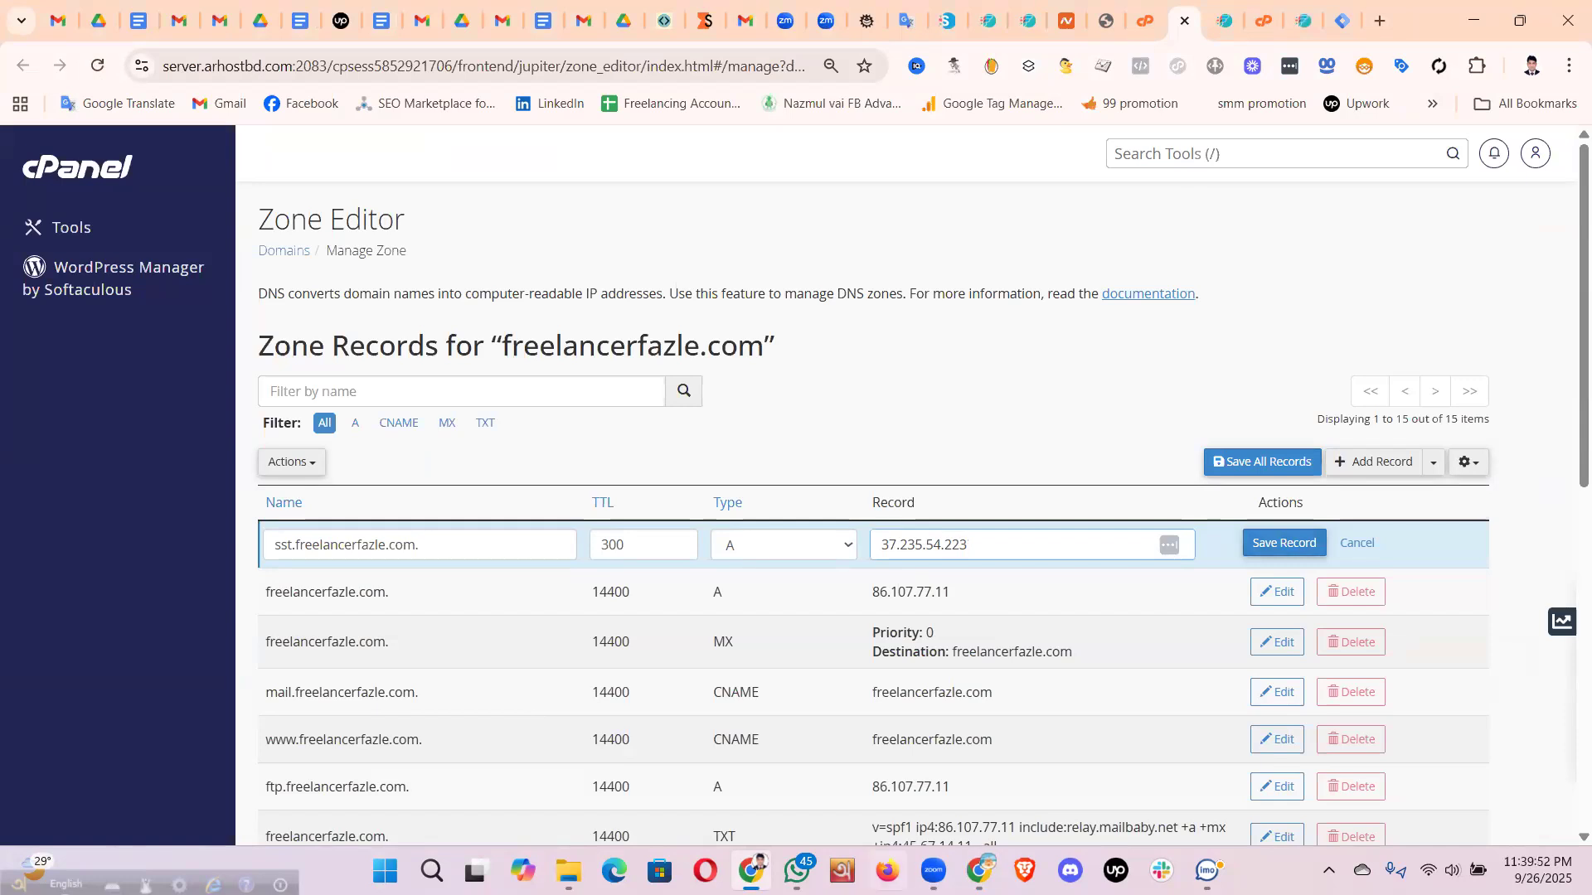
{"action": "left_click", "coordinate": [983, 866]}
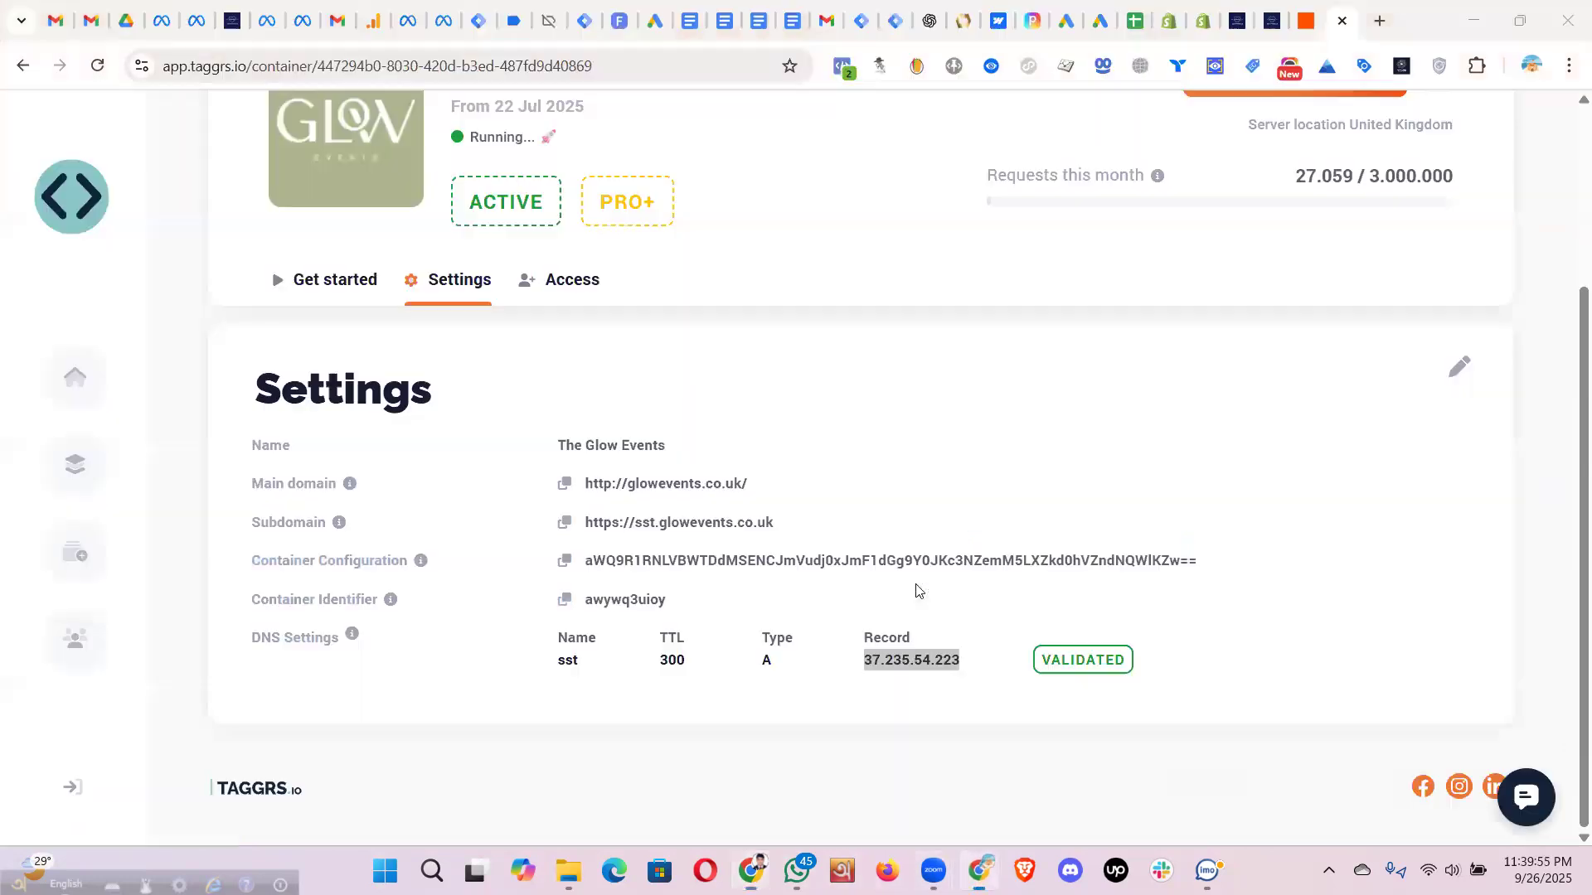
- Highlight the sst record's VALIDATED status in TAGGRS and return to cPanel's Zone Editor
{"action": "left_click", "coordinate": [1082, 660]}
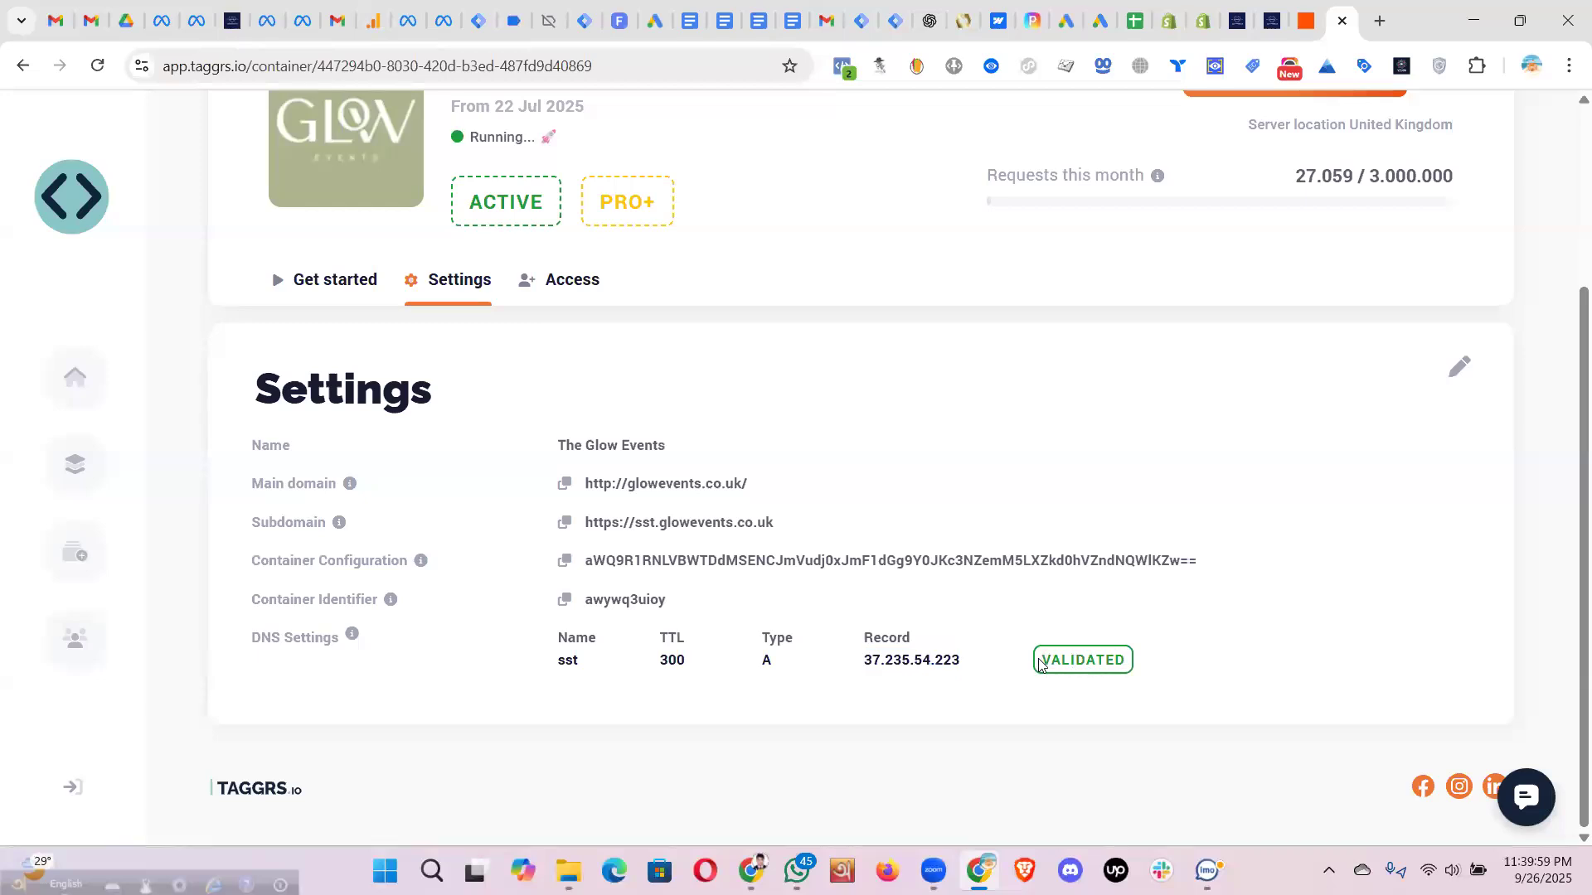
{"action": "left_click_drag", "start_coordinate": [1042, 660], "coordinate": [1130, 661]}
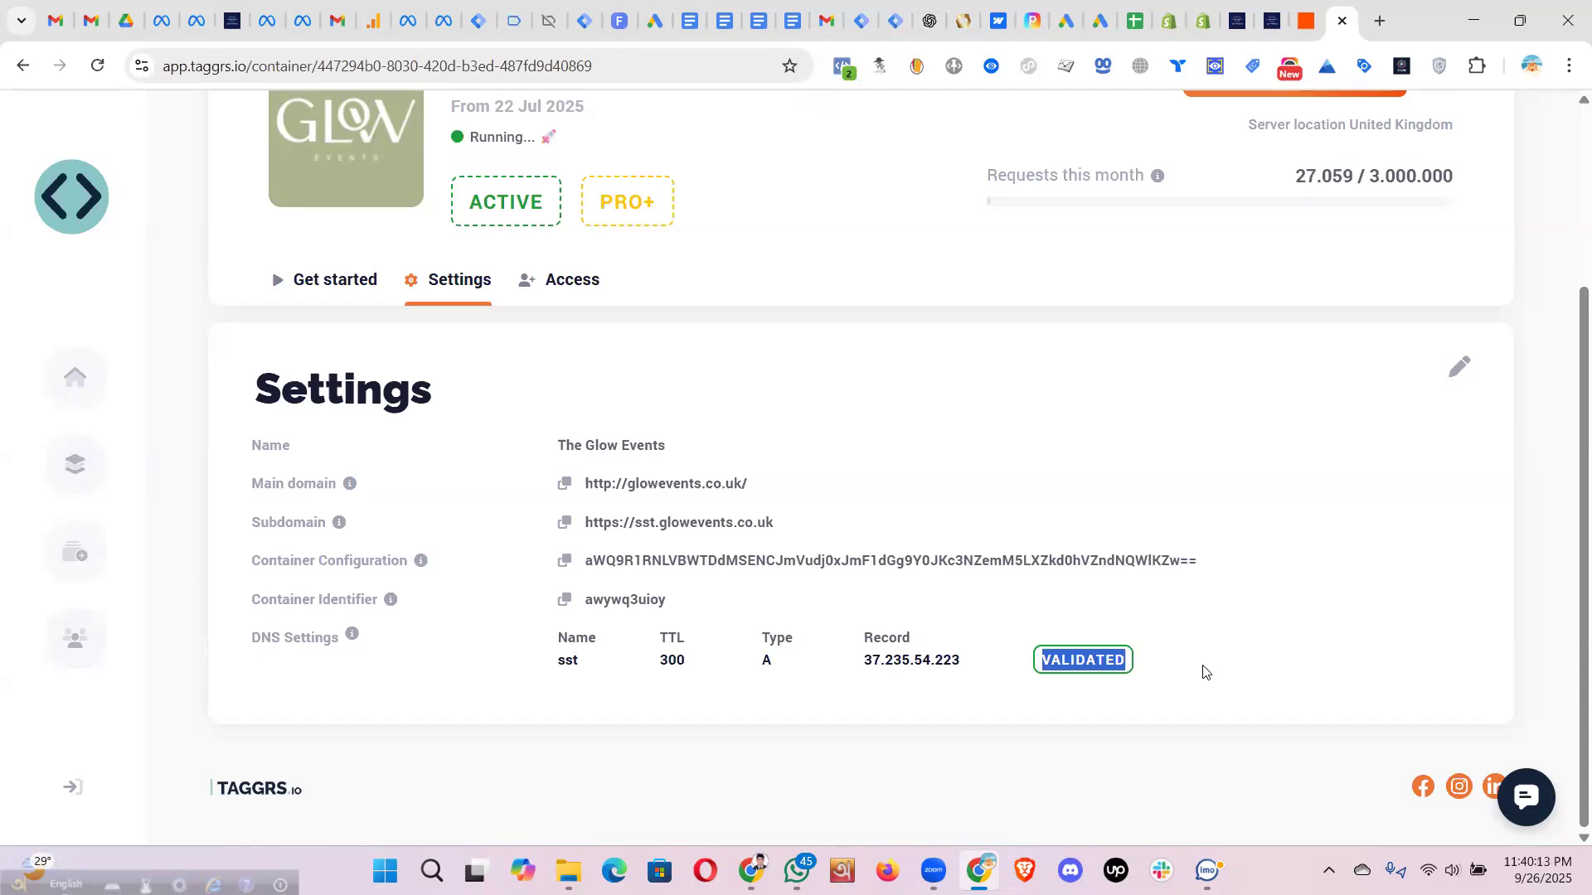
{"action": "key", "text": "alt+Tab"}
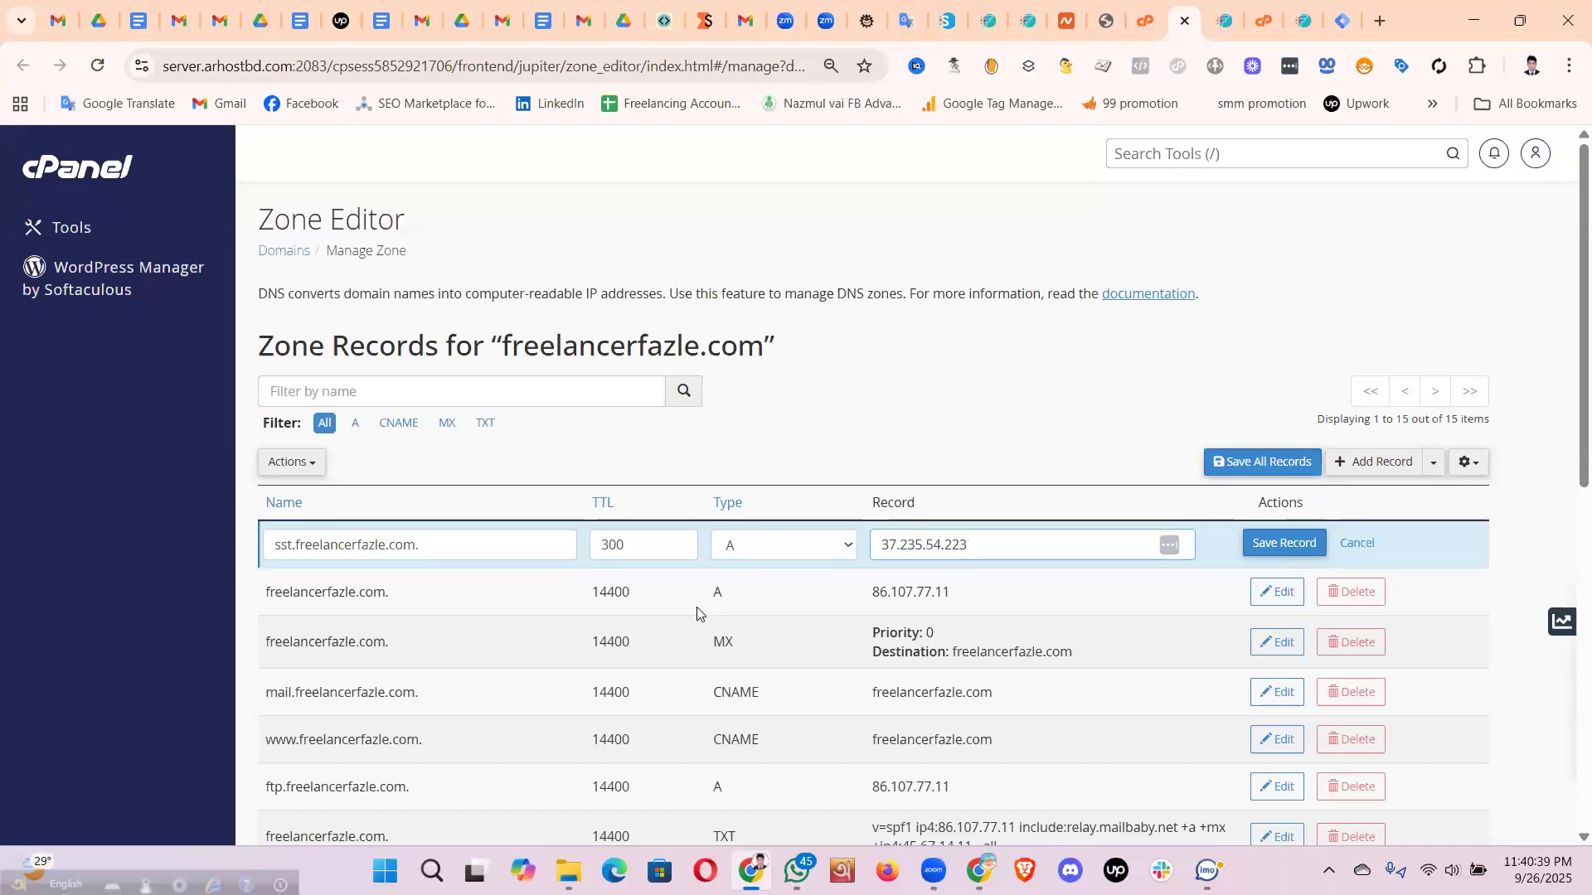
{"action": "right_click", "coordinate": [640, 180]}
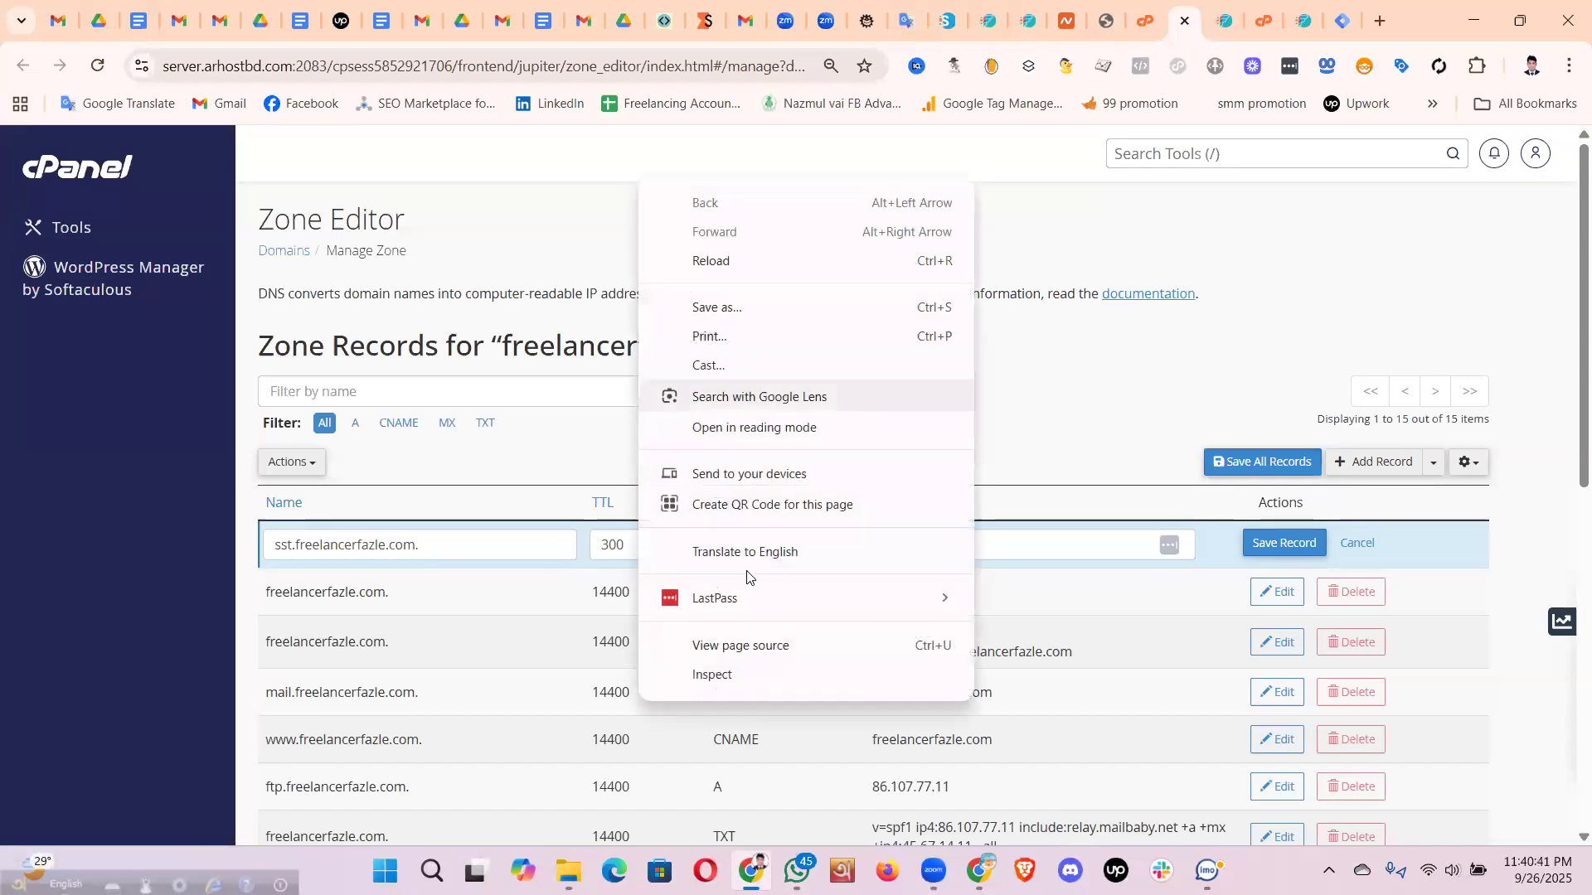
{"action": "left_click", "coordinate": [746, 553]}
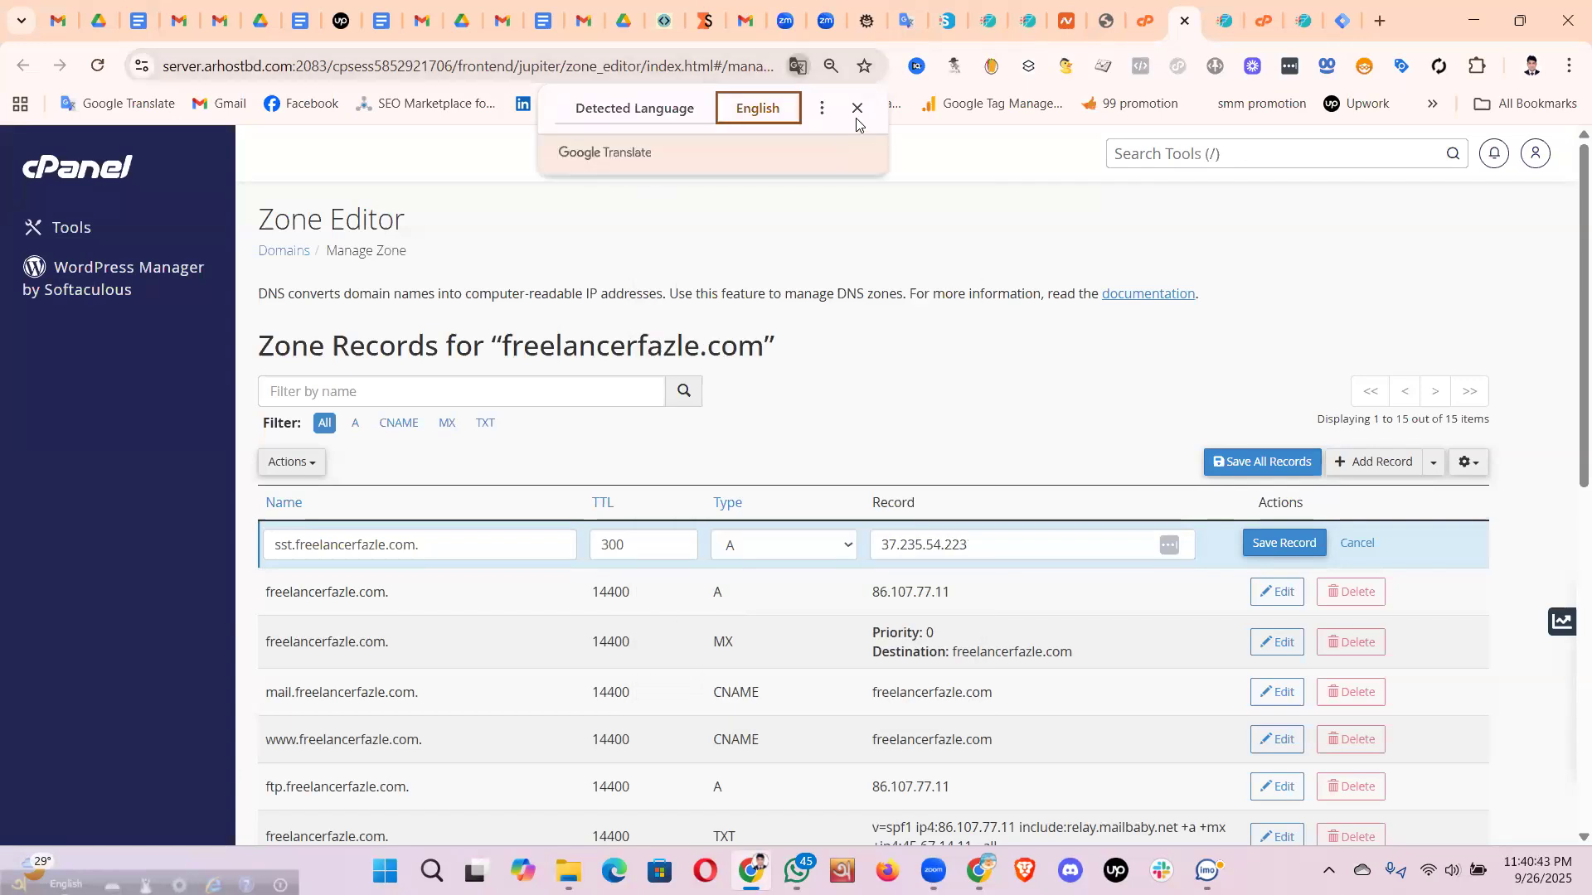
{"action": "left_click", "coordinate": [856, 109]}
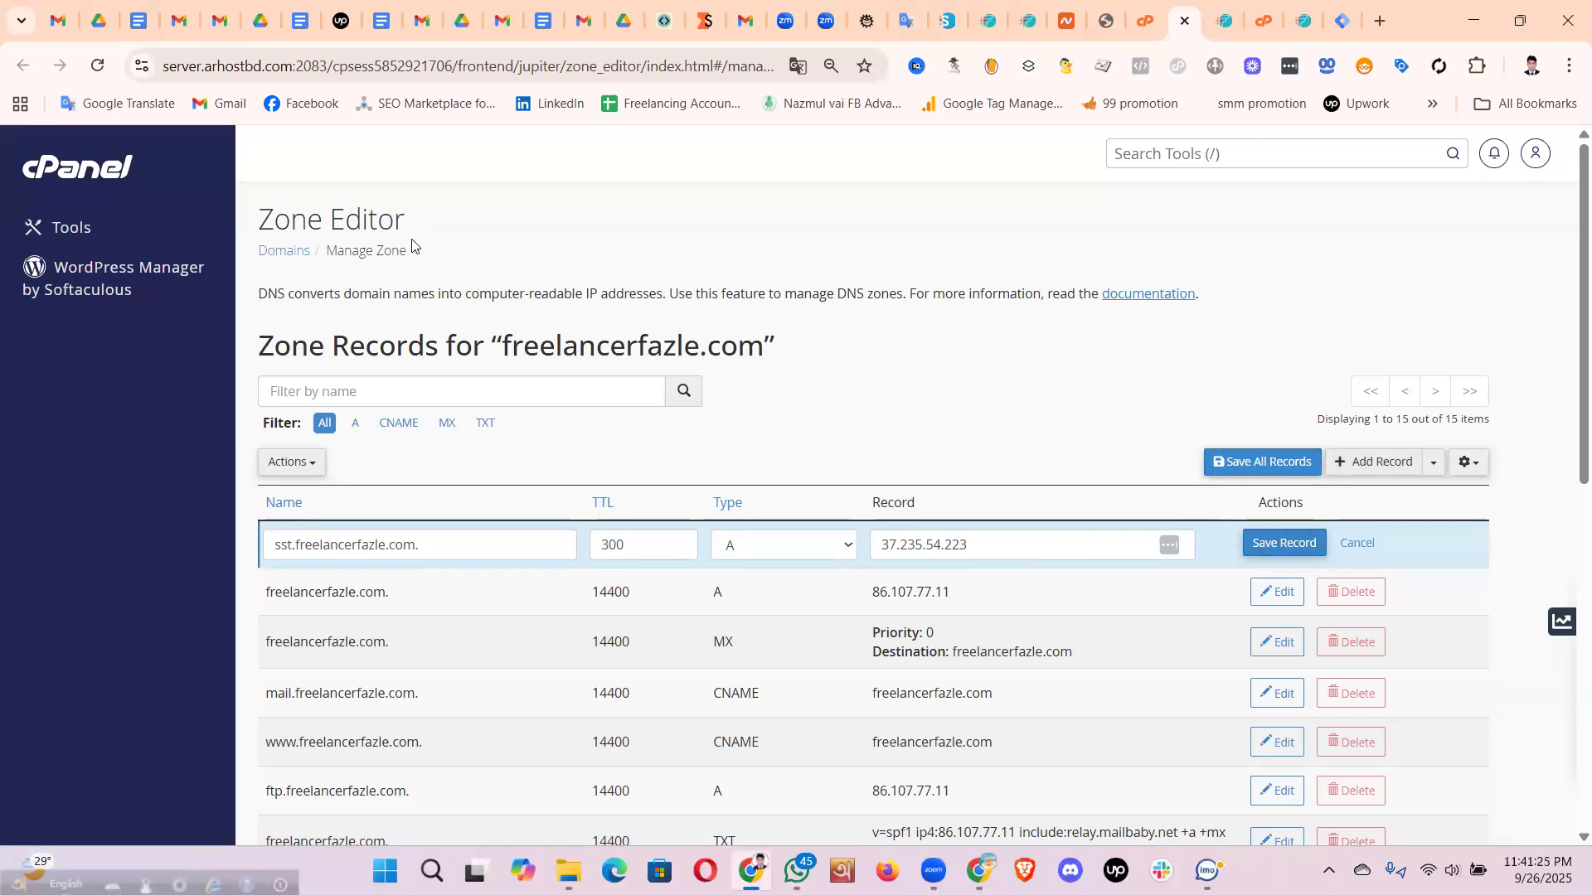
{"action": "key", "text": "alt+Tab"}
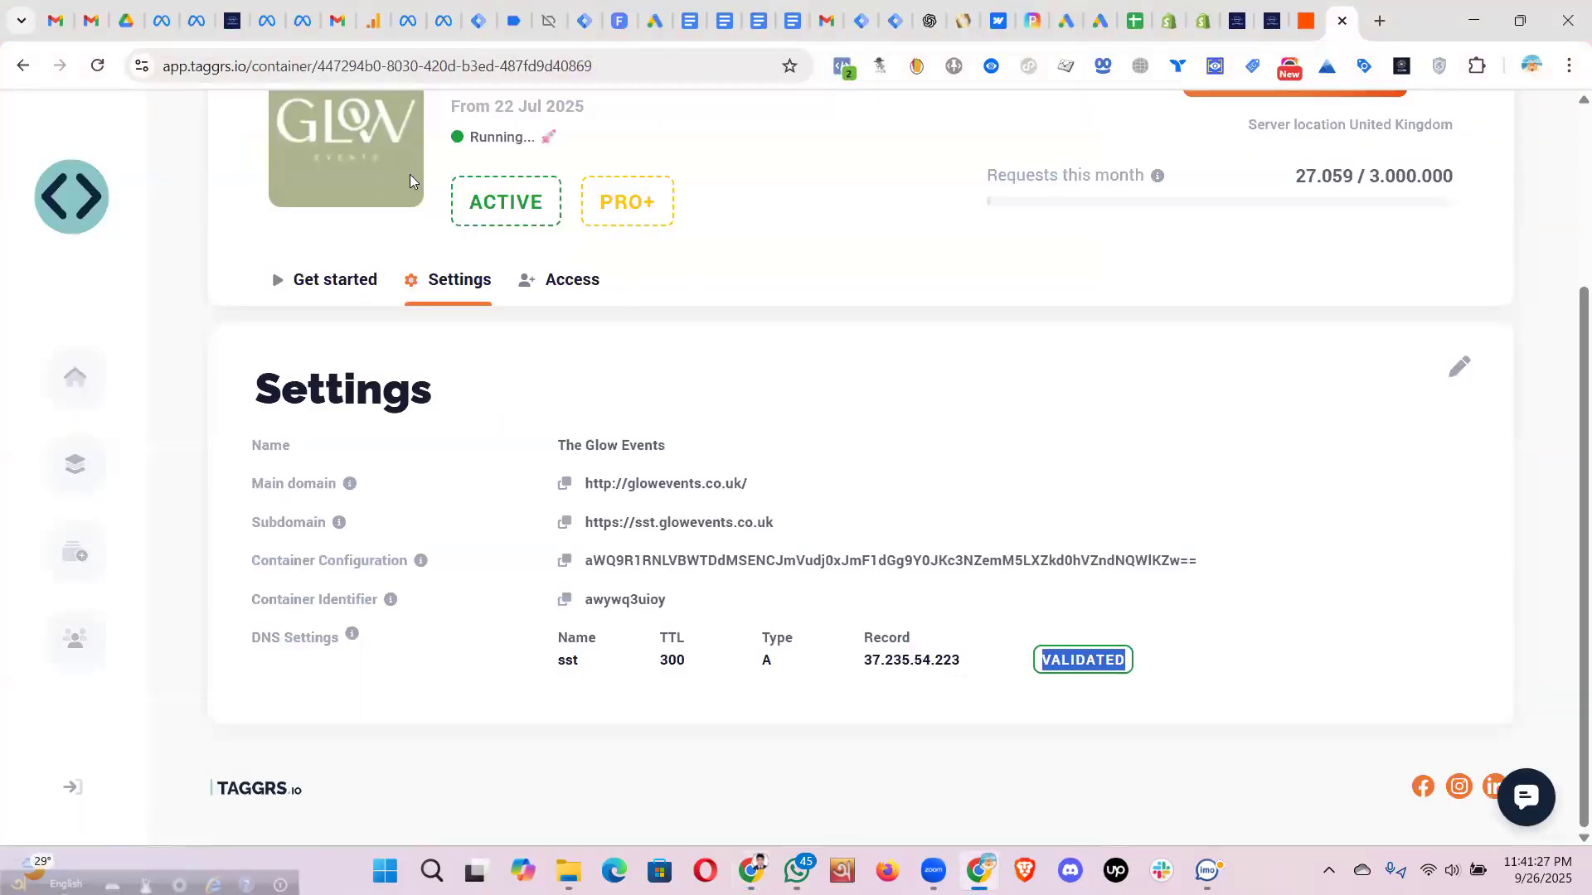
- Check the sst record's VALIDATED status in TAGGRS, then bring up the stape.io container tab
{"action": "left_click", "coordinate": [1047, 662]}
{"action": "left_click_drag", "start_coordinate": [1042, 661], "coordinate": [1102, 659]}
{"action": "left_click", "coordinate": [1101, 668]}
{"action": "left_click_drag", "start_coordinate": [1041, 663], "coordinate": [1158, 666]}
{"action": "left_click", "coordinate": [1084, 655]}
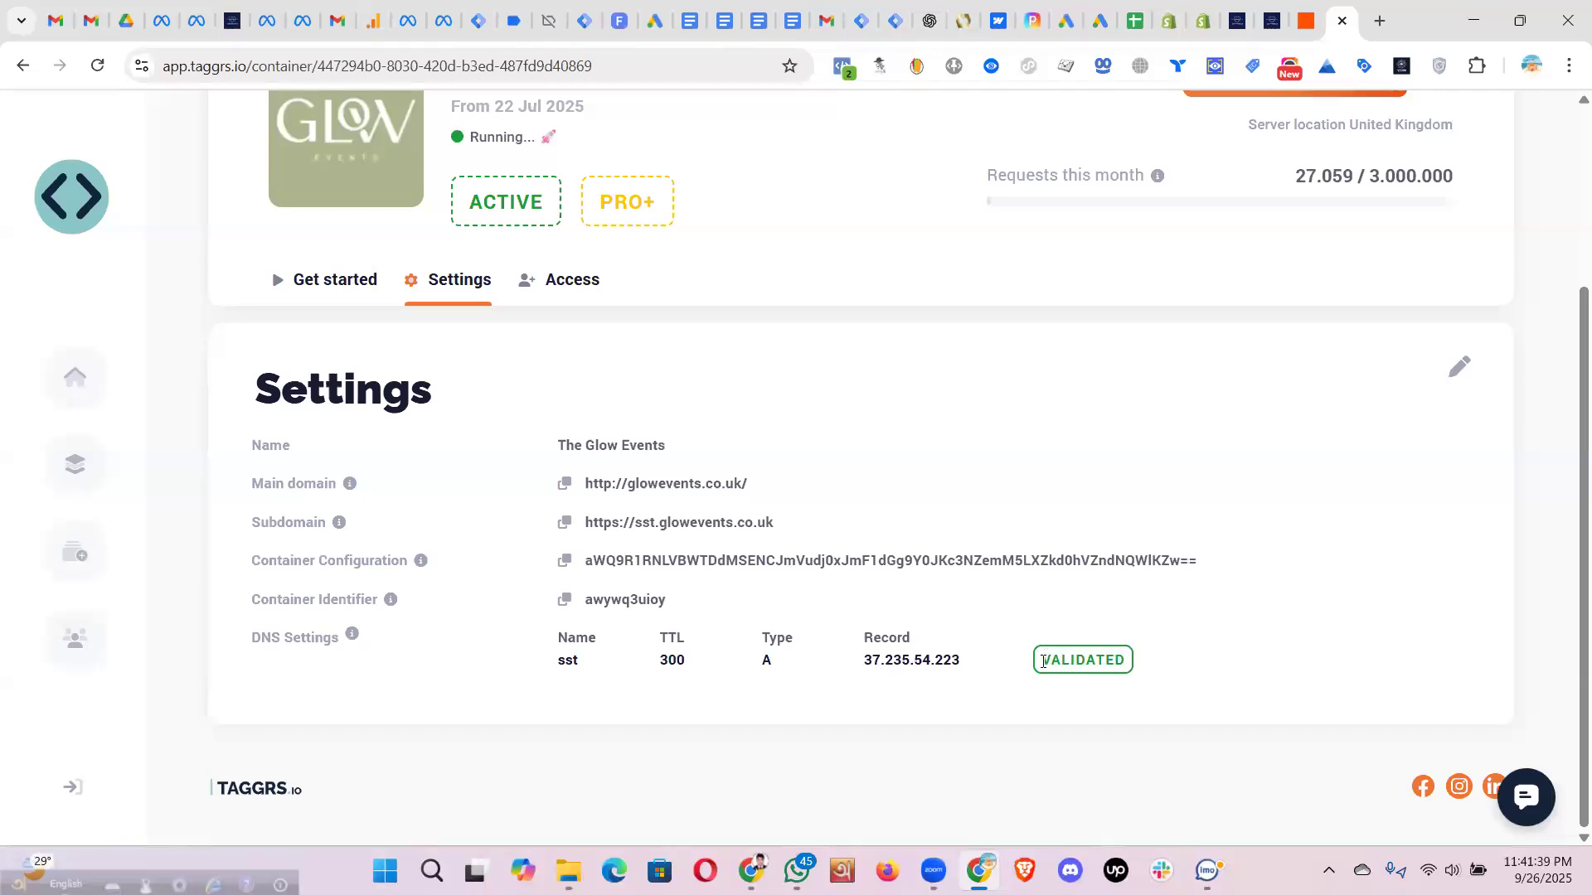
{"action": "left_click_drag", "start_coordinate": [1042, 661], "coordinate": [1155, 658]}
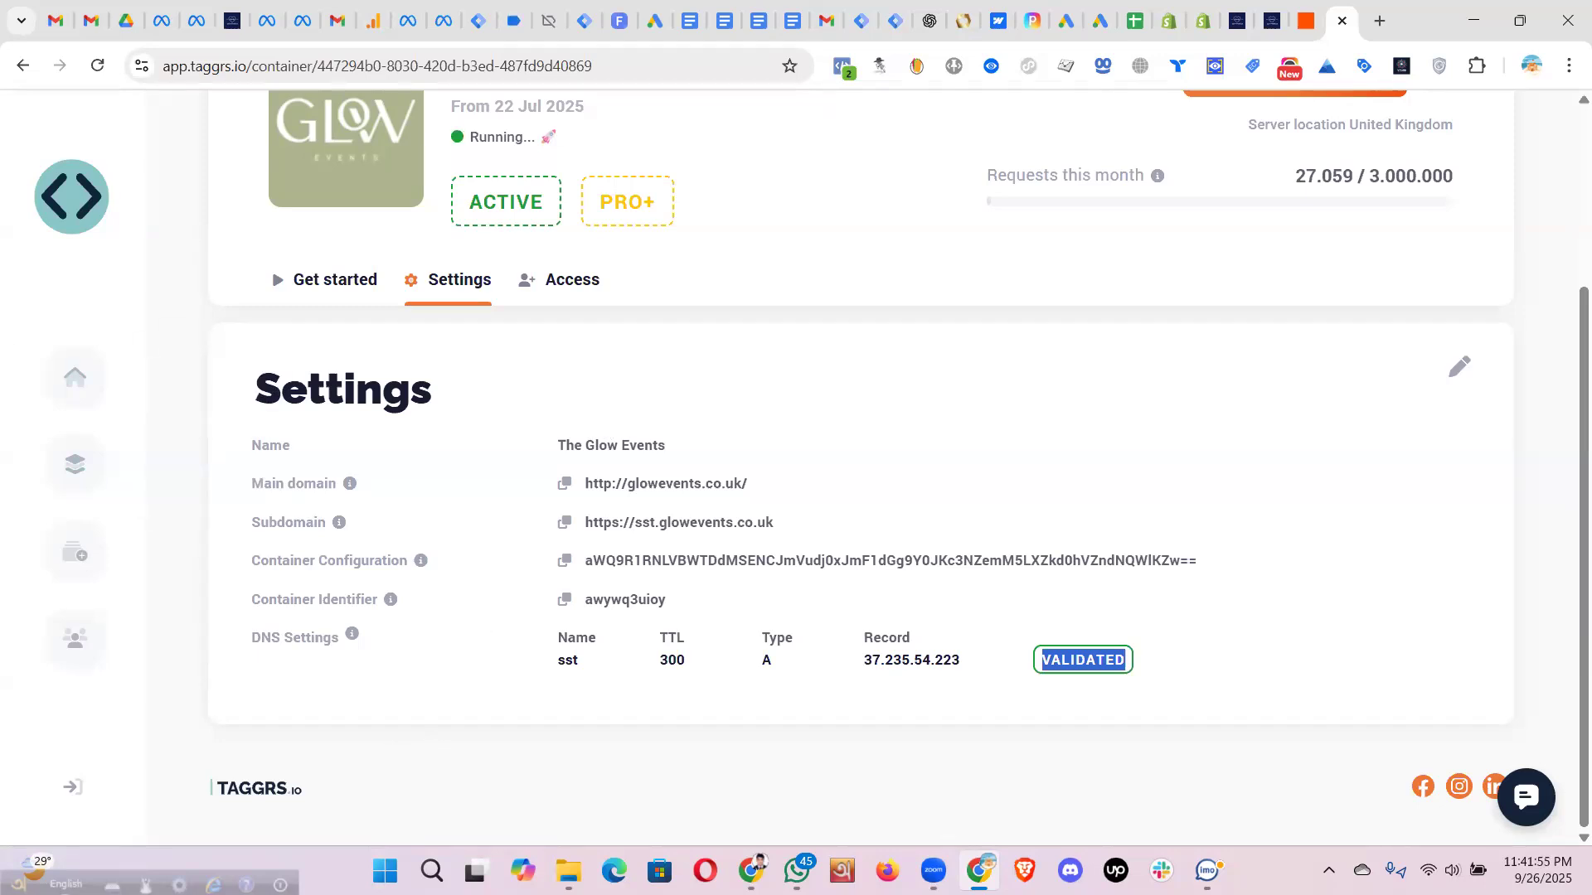
{"action": "left_click", "coordinate": [754, 852]}
{"action": "left_click", "coordinate": [705, 20]}
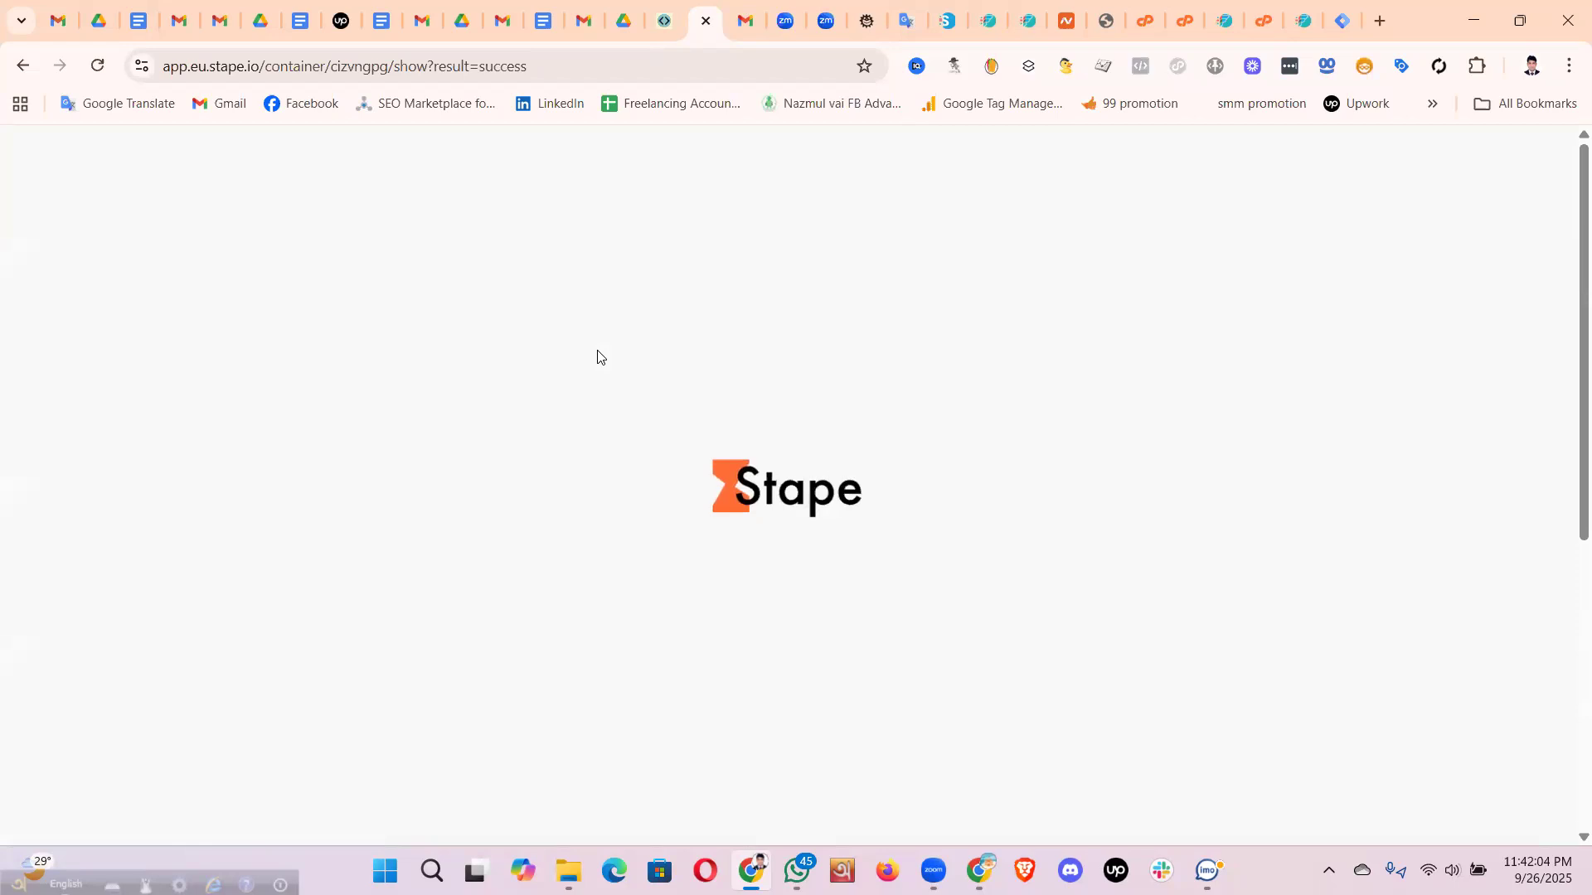
{"action": "scroll", "coordinate": [520, 363], "scroll_direction": "down", "scroll_amount": 6}
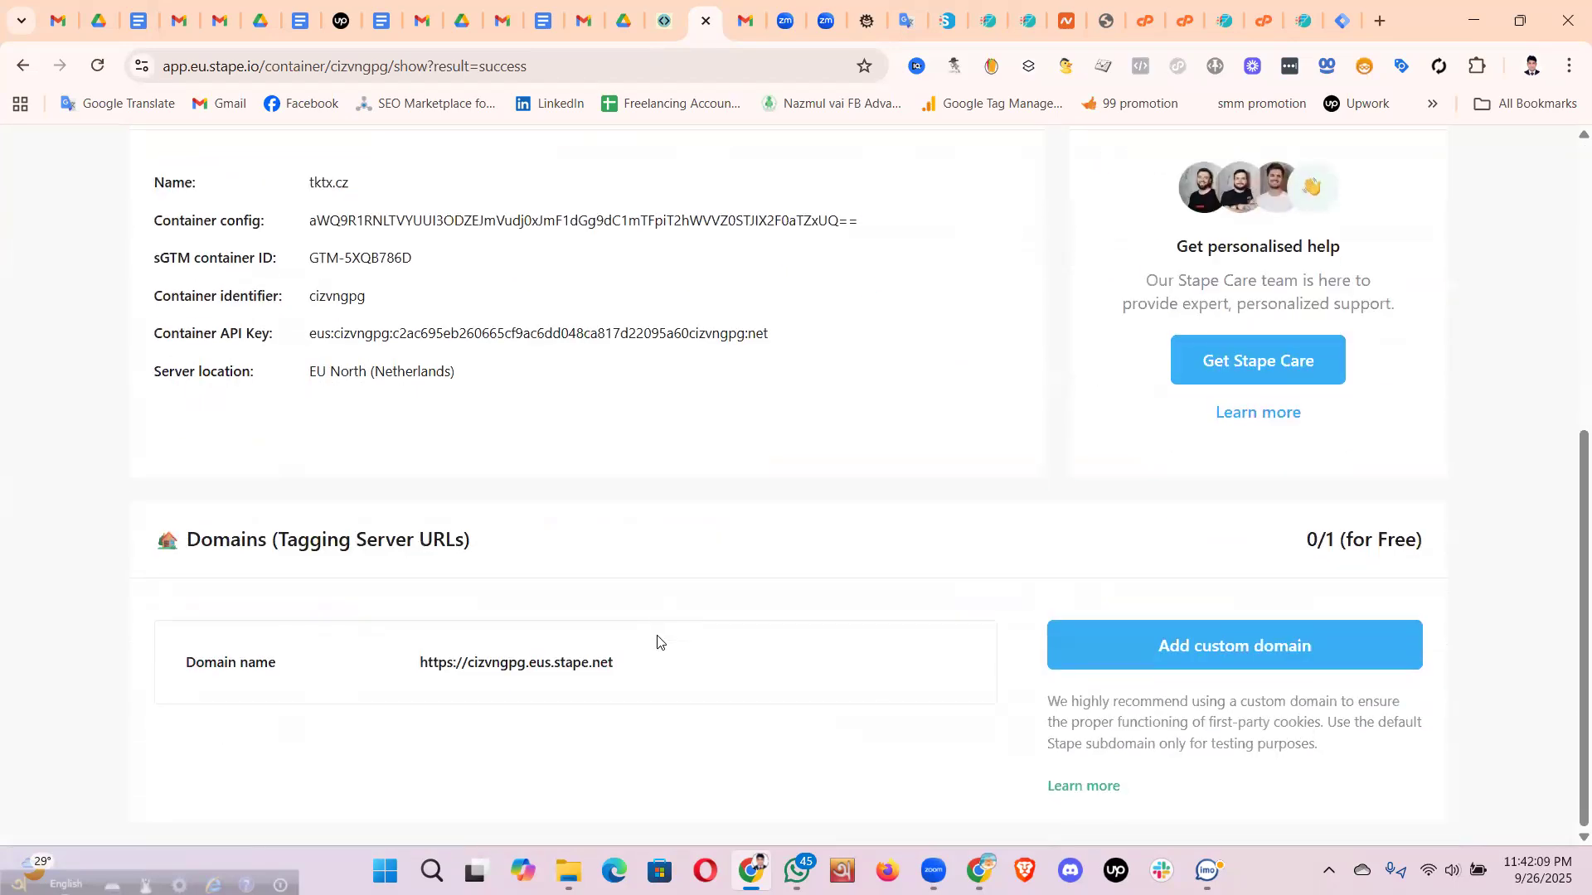
{"action": "scroll", "coordinate": [707, 598], "scroll_direction": "up", "scroll_amount": 6}
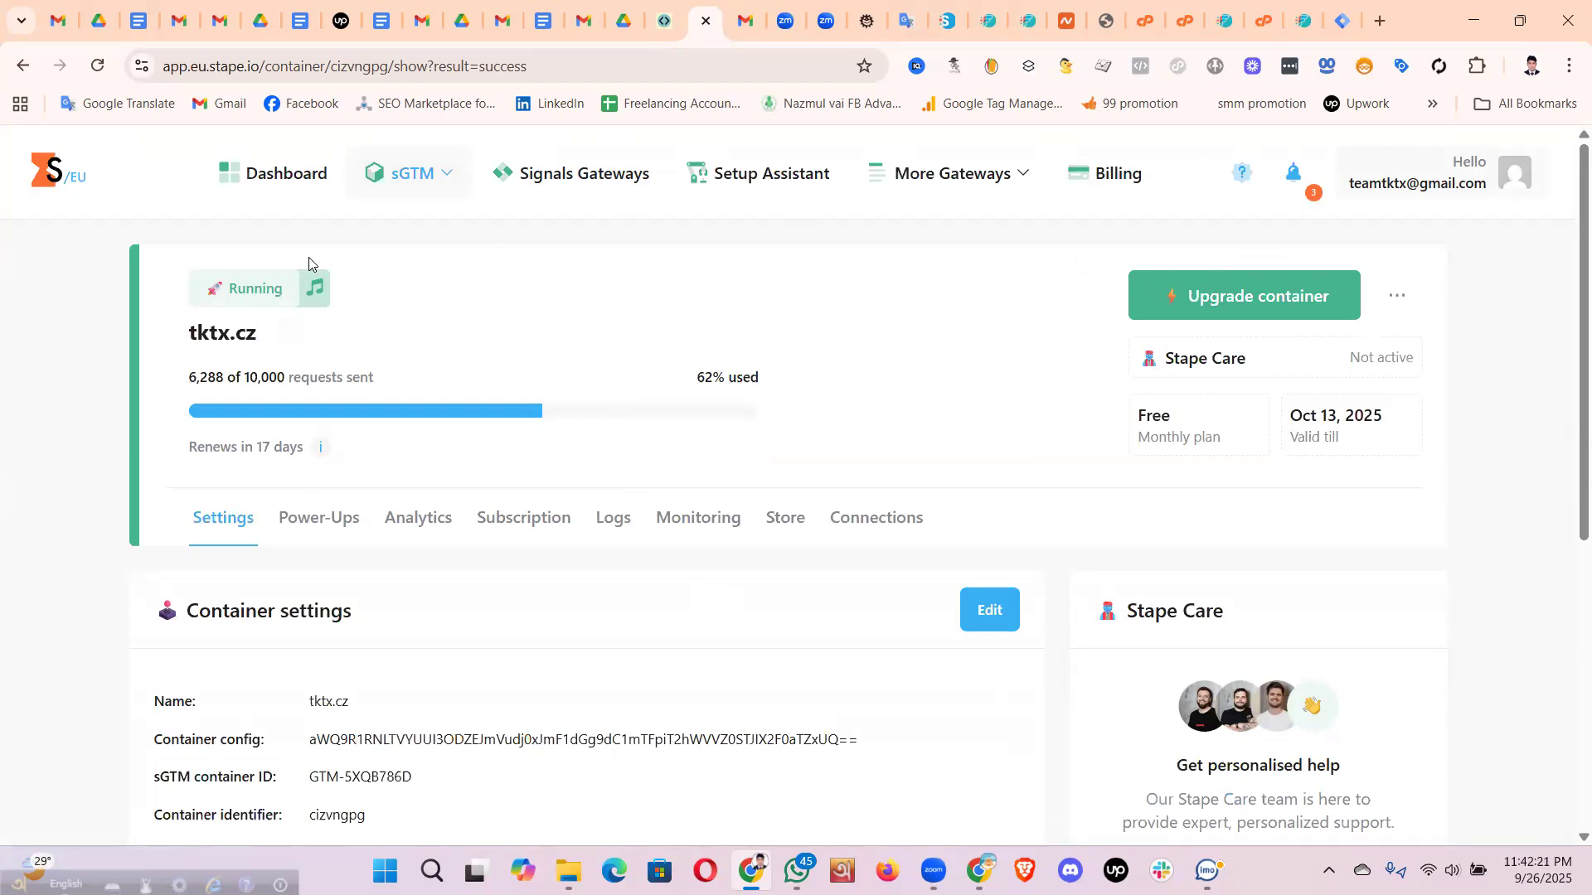
{"action": "left_click", "coordinate": [284, 182]}
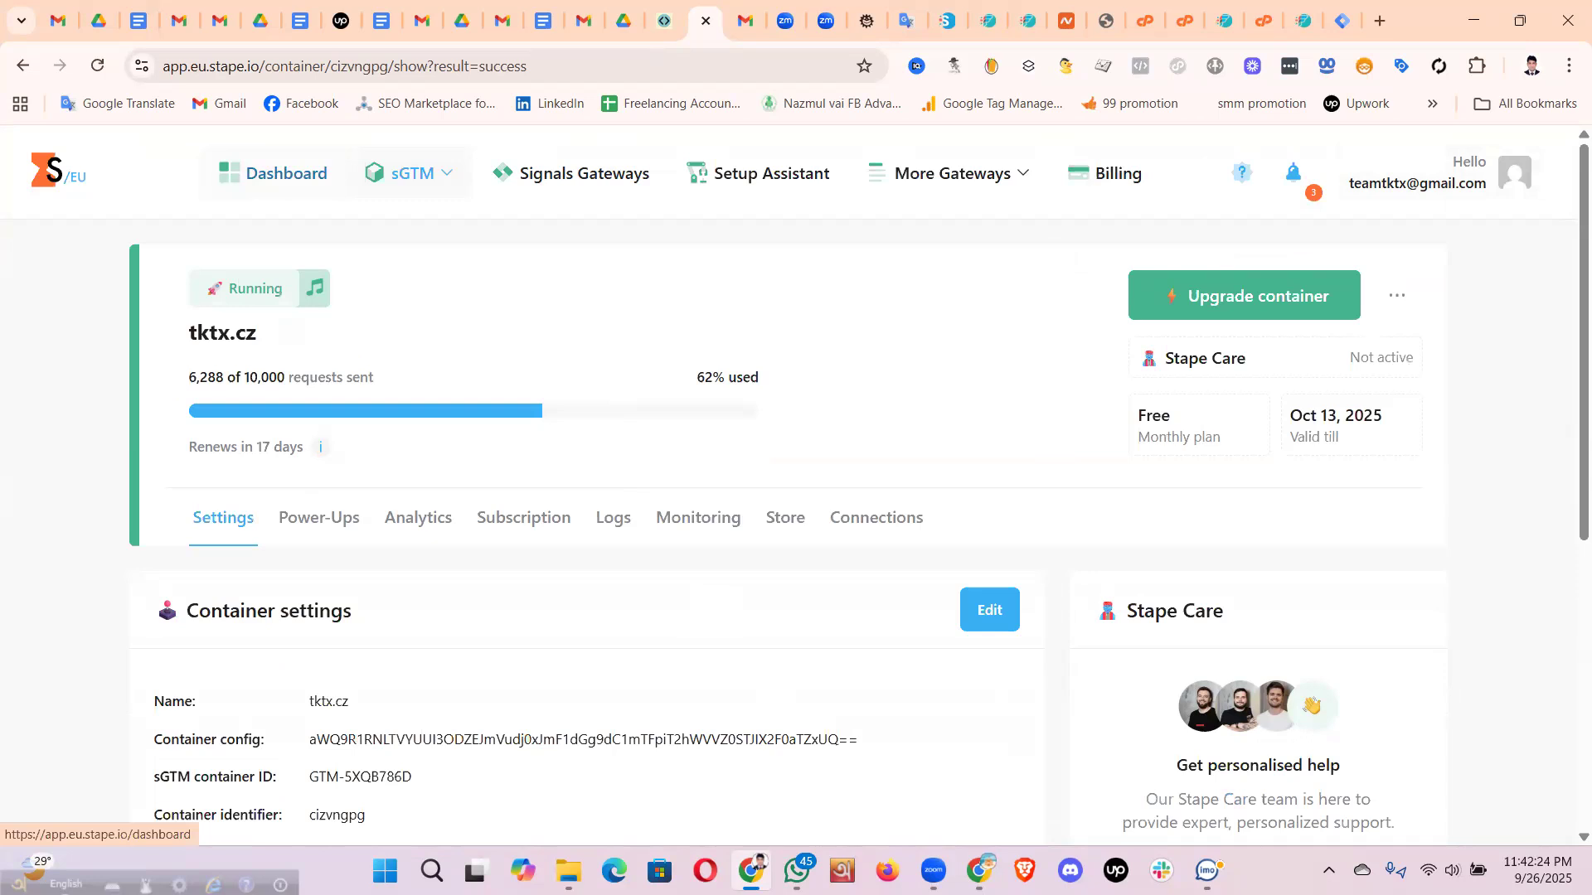
{"action": "left_click", "coordinate": [1024, 871]}
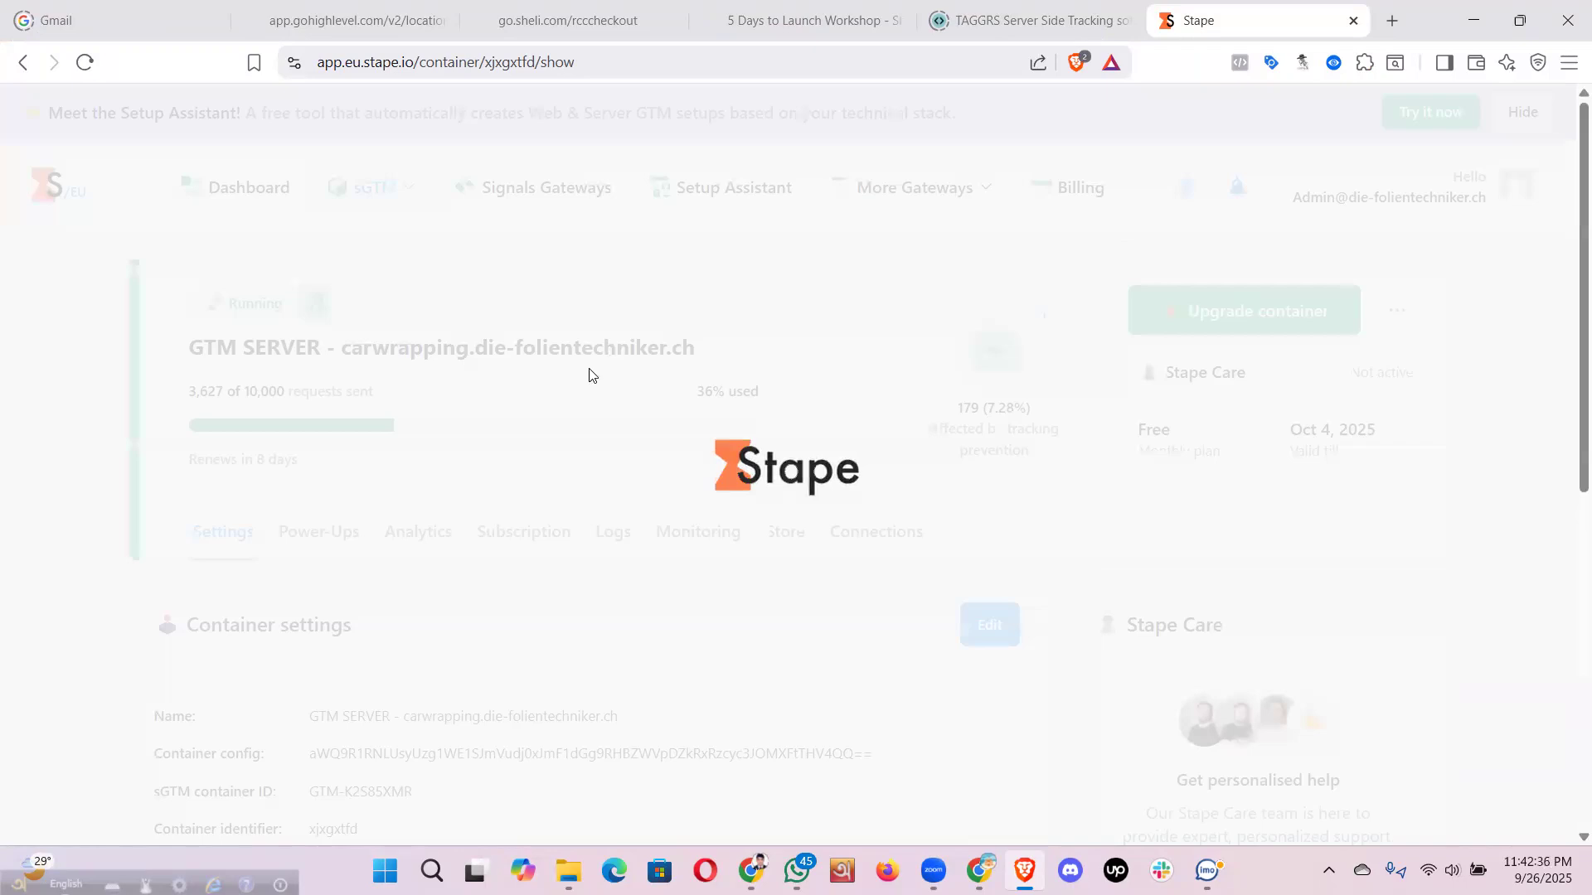
{"action": "scroll", "coordinate": [580, 571], "scroll_direction": "down", "scroll_amount": 5}
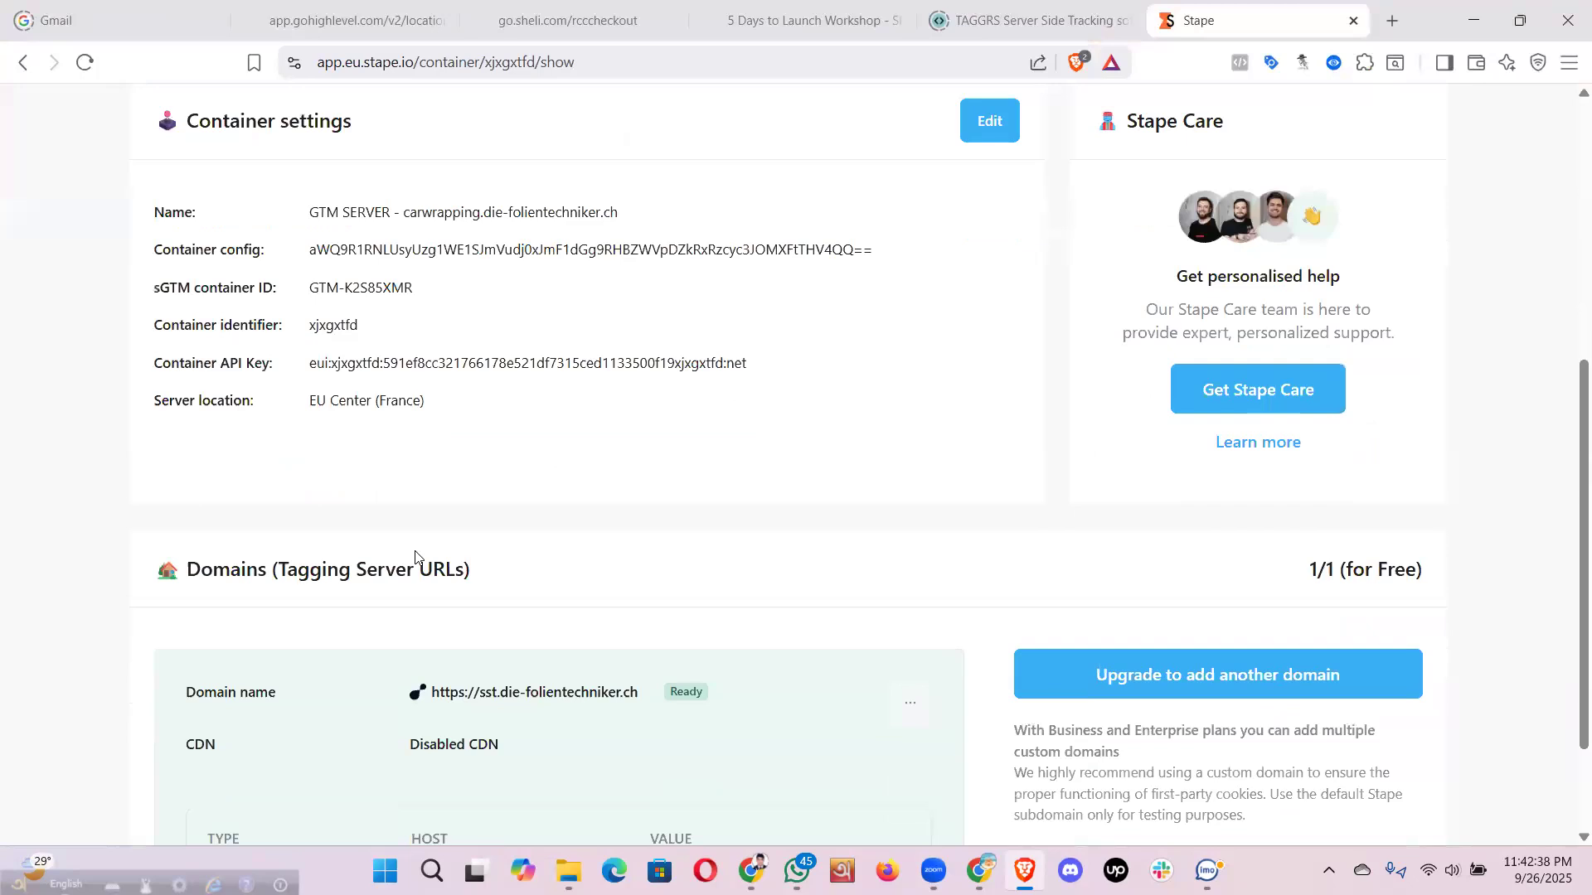
{"action": "scroll", "coordinate": [416, 557], "scroll_direction": "down", "scroll_amount": 2}
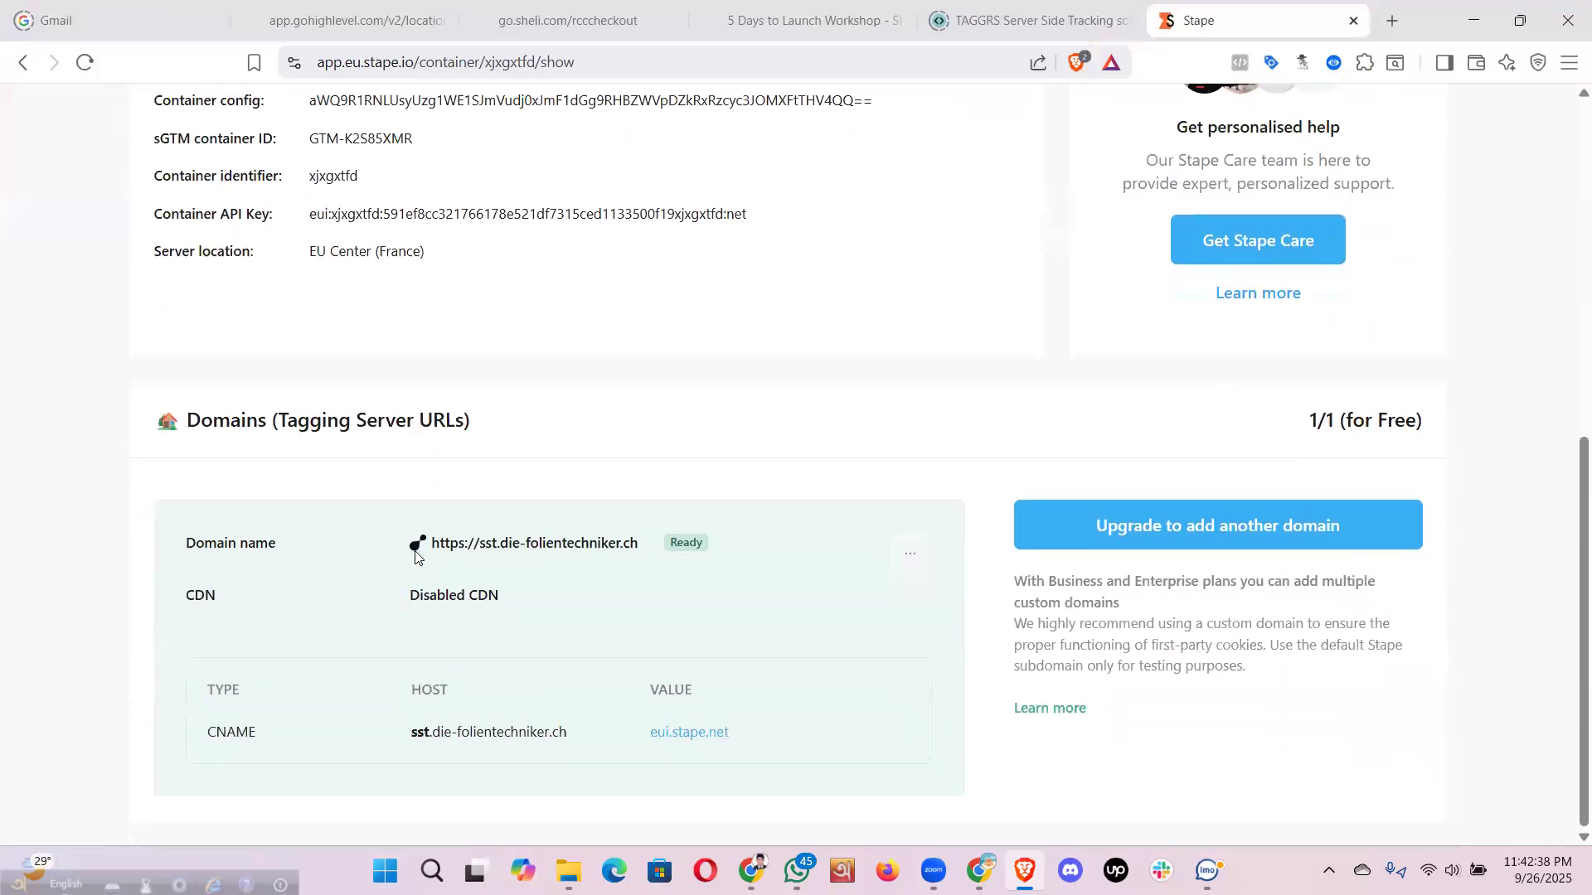
{"action": "scroll", "coordinate": [568, 500], "scroll_direction": "up", "scroll_amount": 3}
{"action": "scroll", "coordinate": [359, 412], "scroll_direction": "down", "scroll_amount": 3}
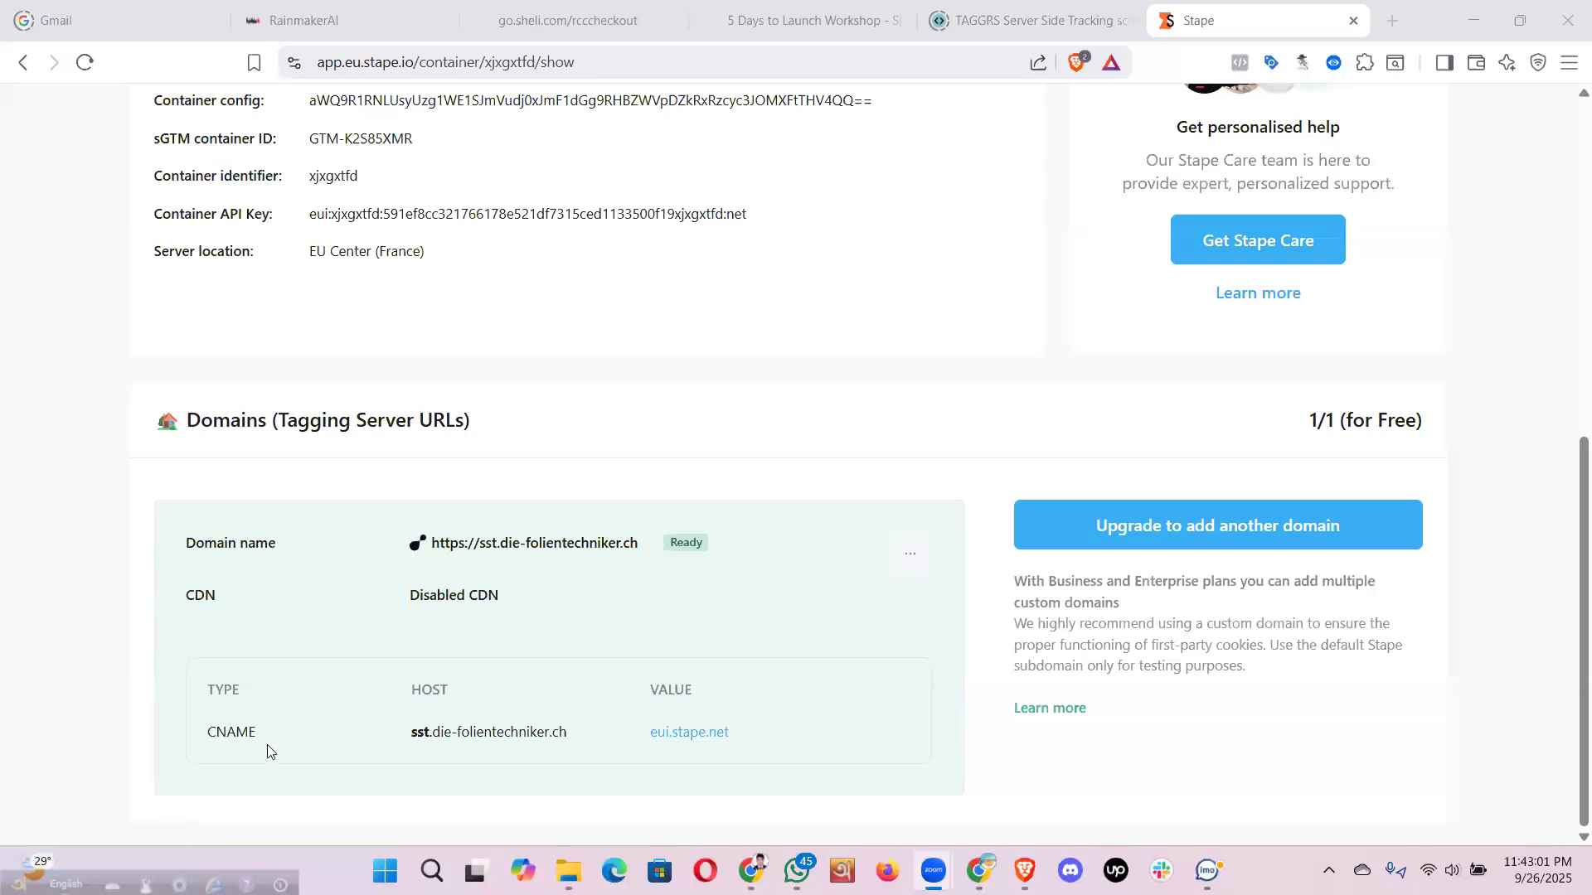
{"action": "double_click", "coordinate": [235, 735]}
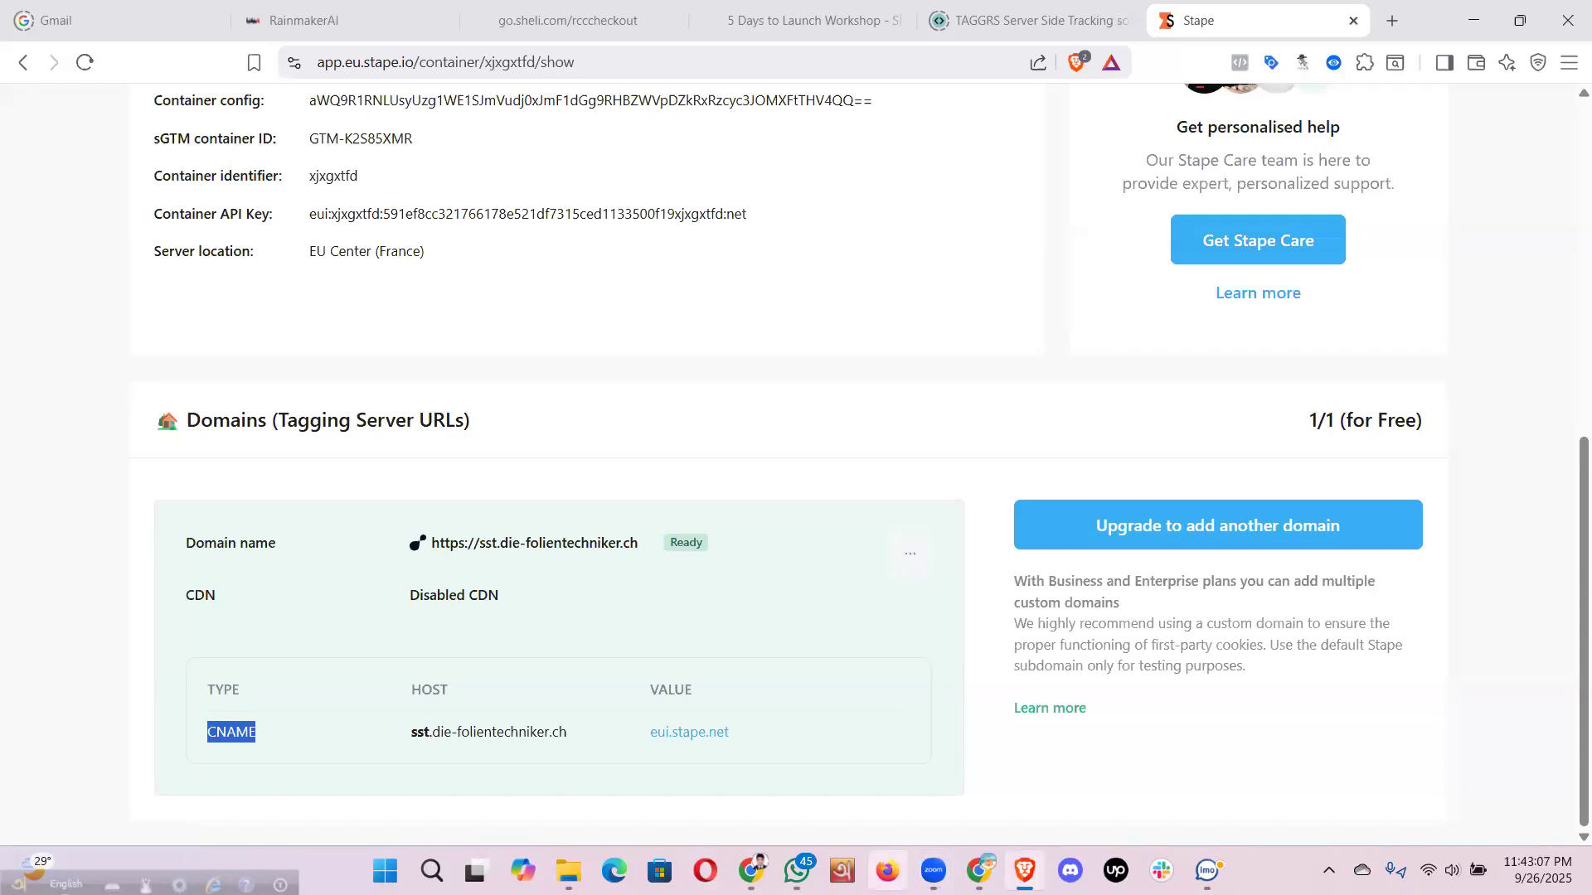
{"action": "key", "text": "alt+Tab"}
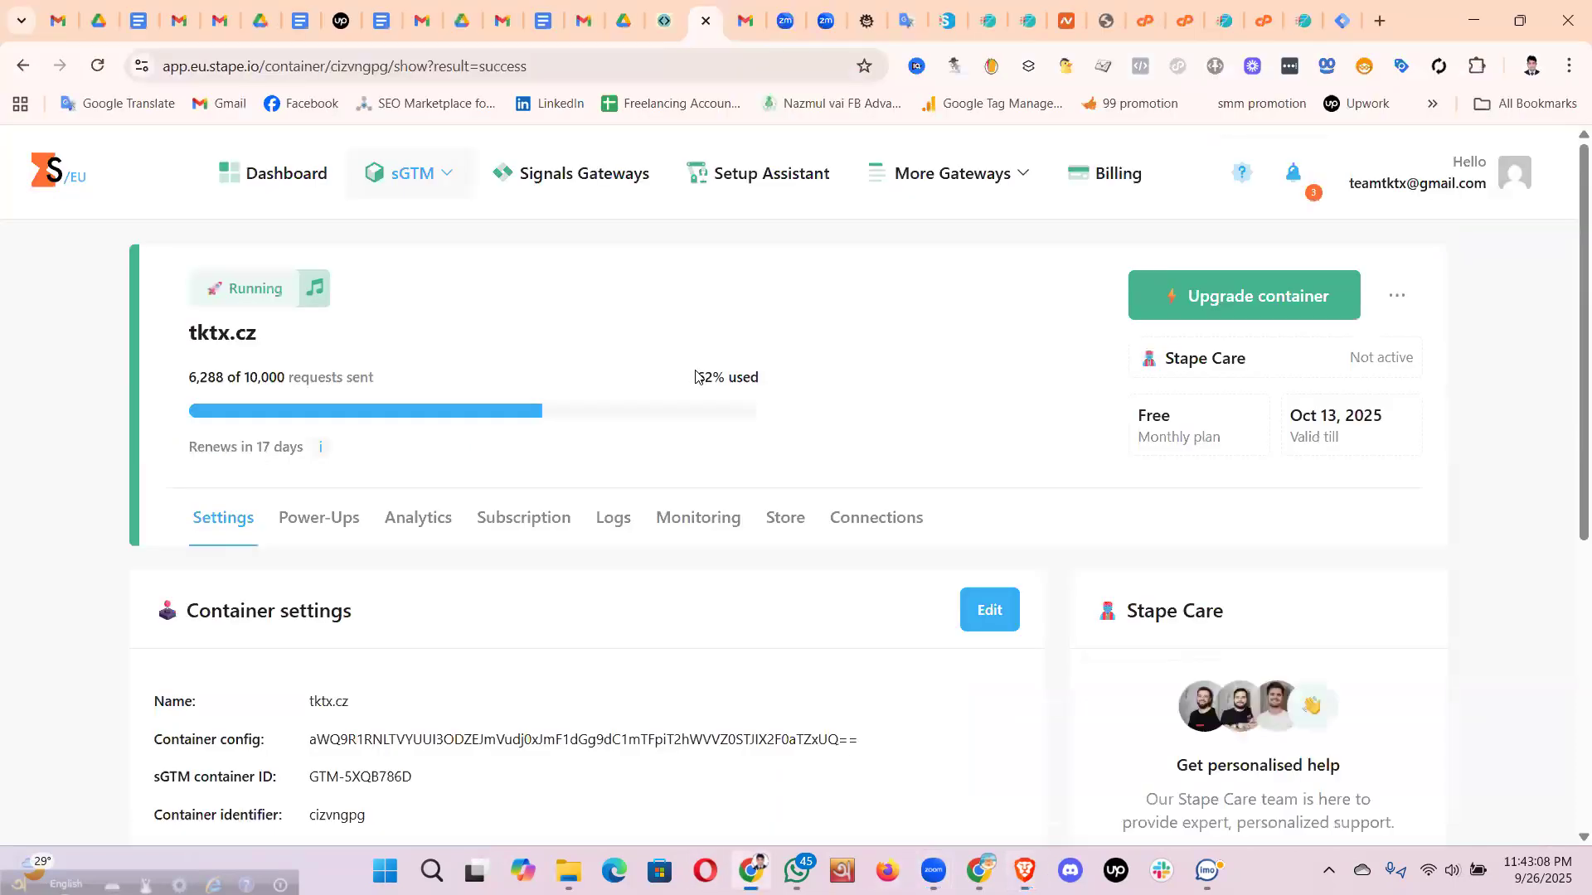
{"action": "left_click", "coordinate": [1266, 23]}
- Switch cPanel's pending sst record from type A to CNAME, keeping TTL 300
{"action": "left_click", "coordinate": [1190, 25]}
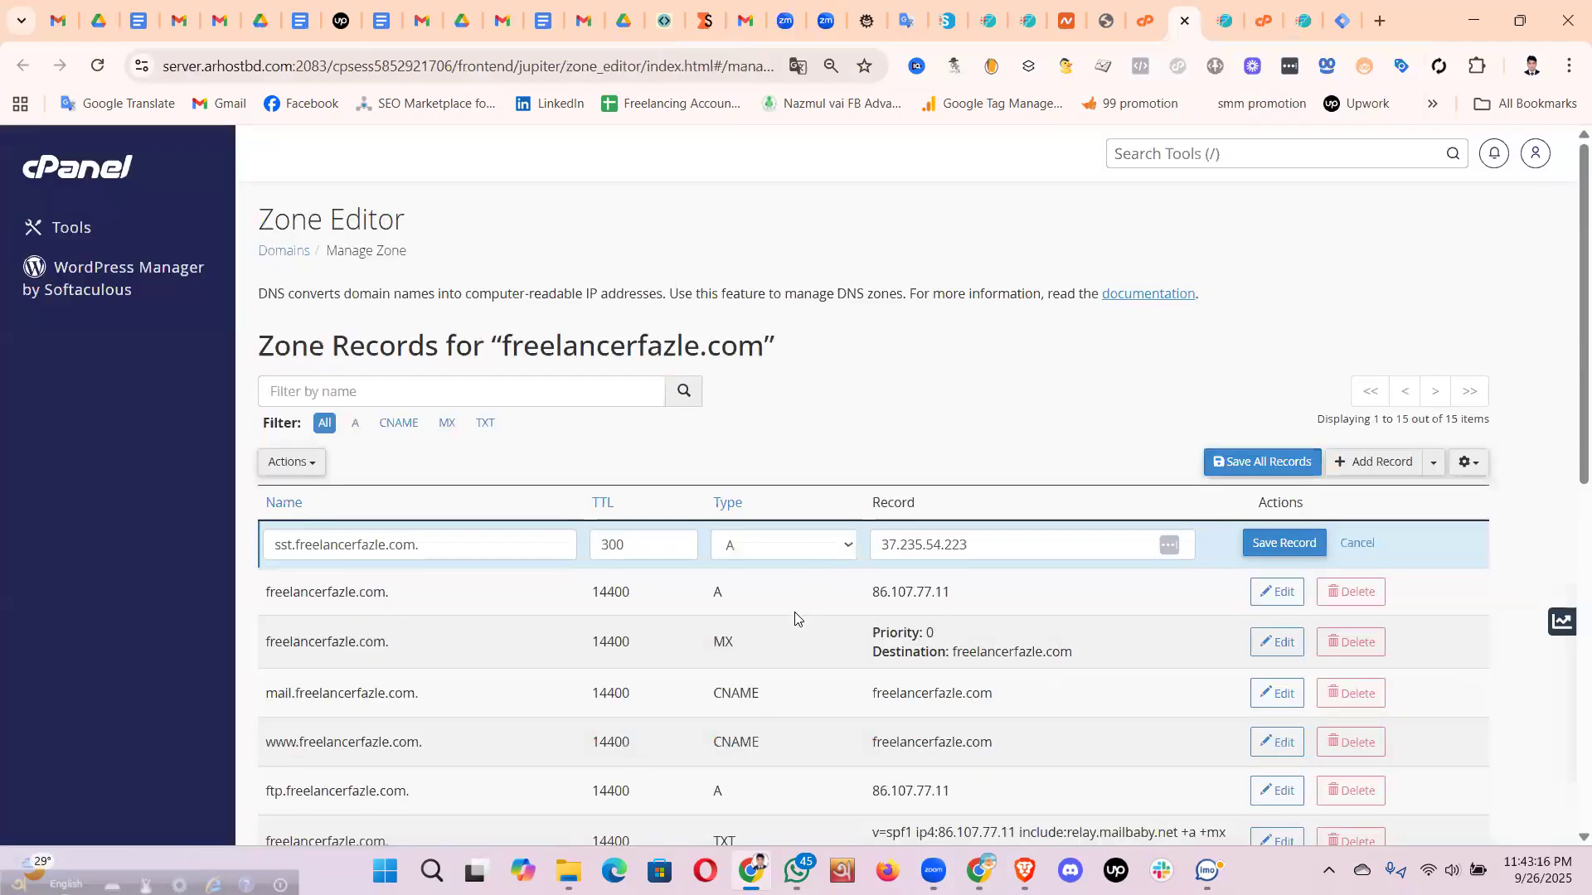
{"action": "left_click", "coordinate": [796, 545]}
{"action": "key", "text": "Up"}
{"action": "key", "text": "Up"}
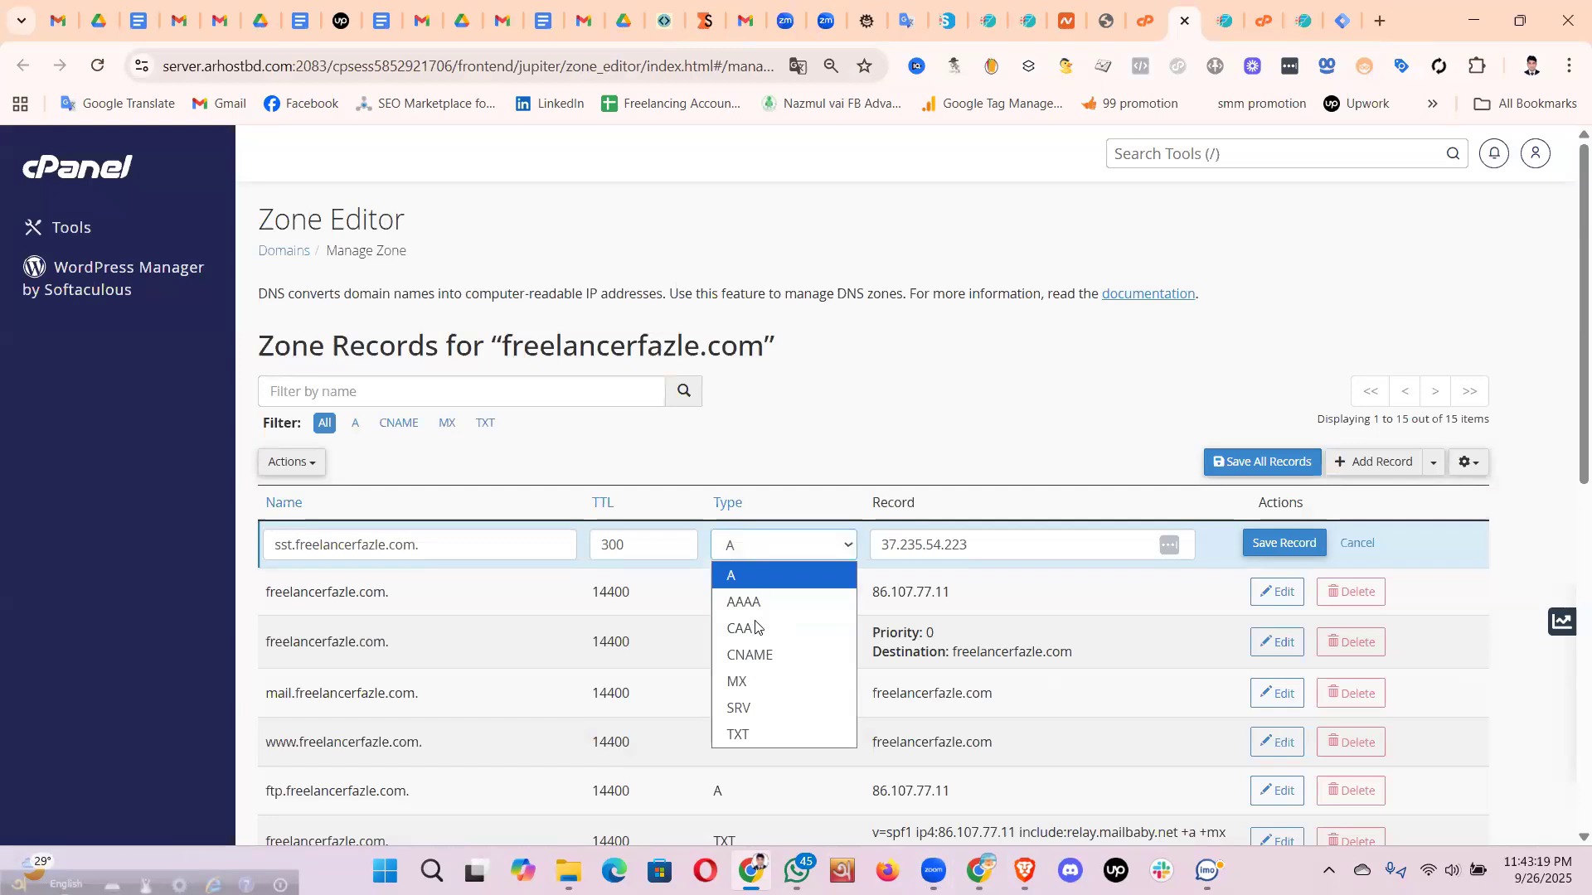
{"action": "left_click", "coordinate": [757, 659]}
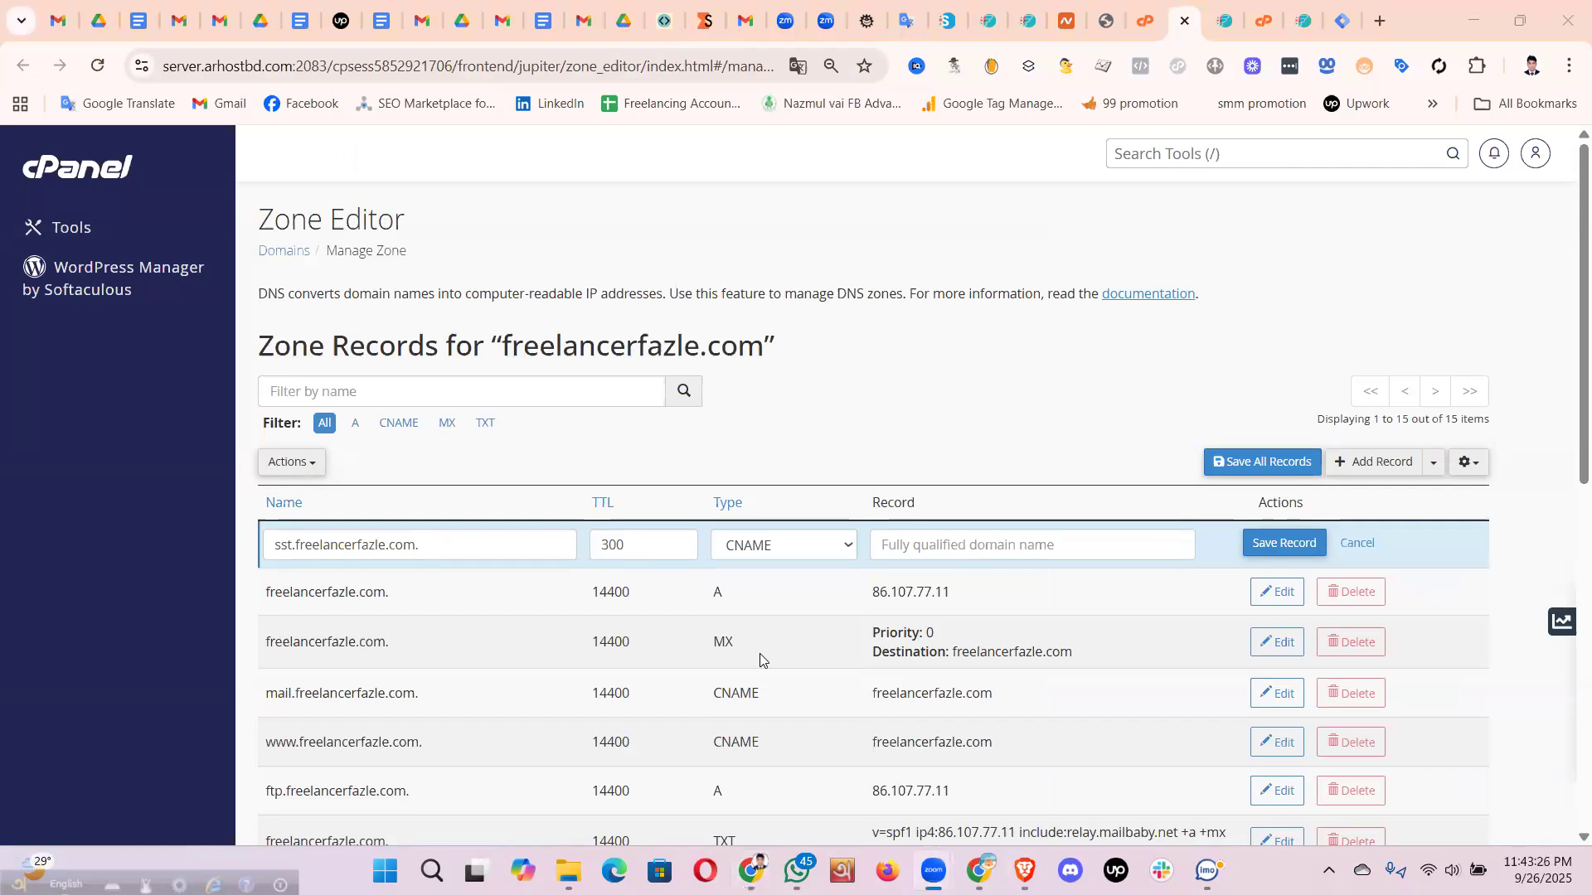
{"action": "key", "text": "alt+Tab"}
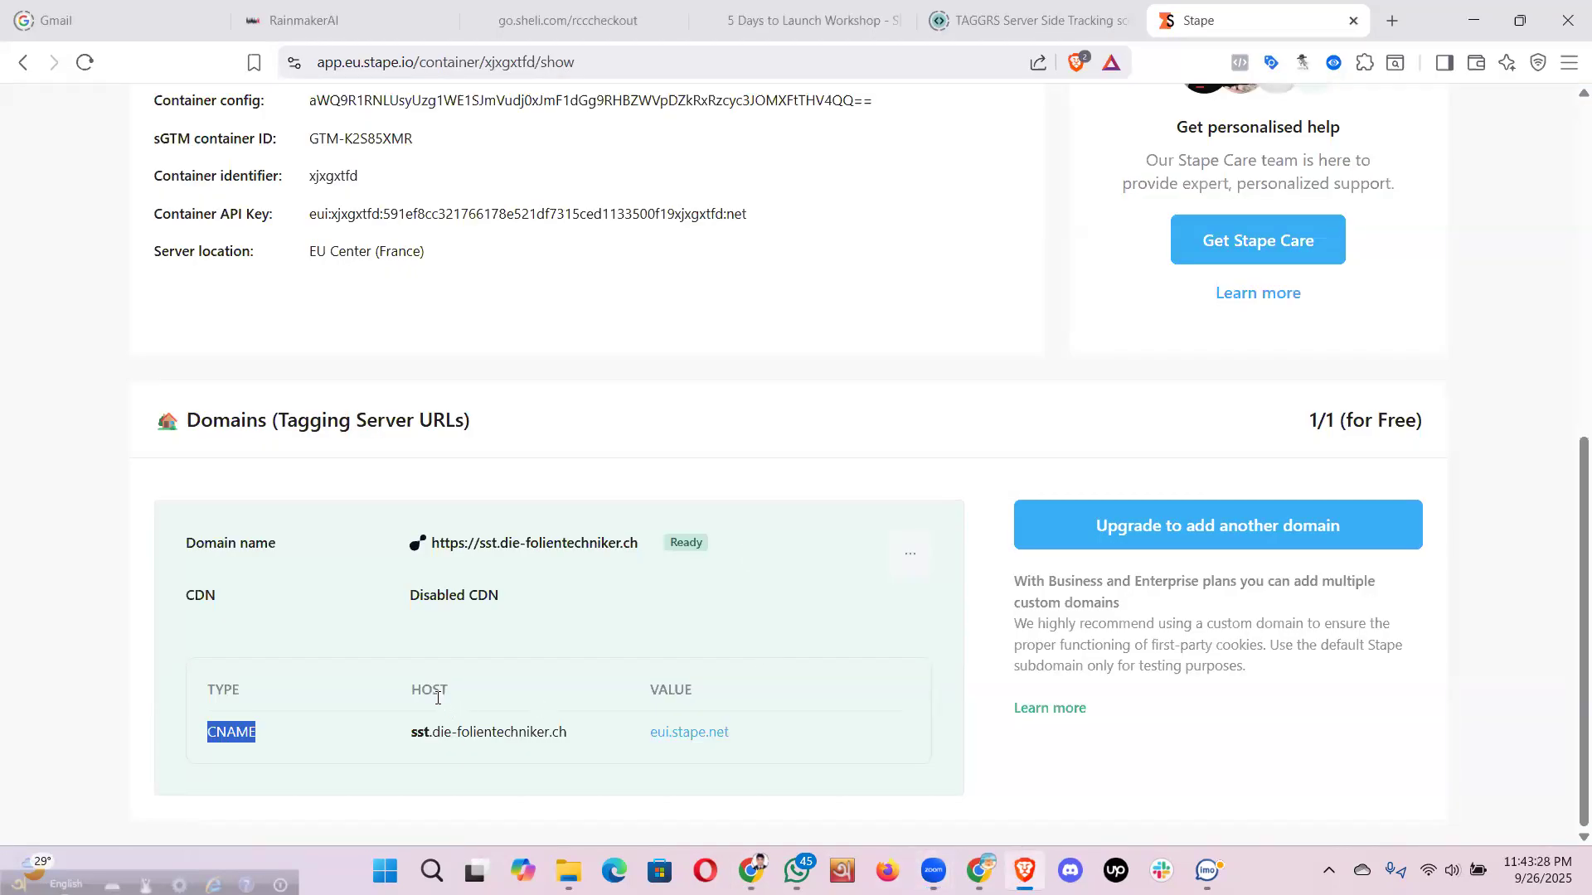
- Compare Stape's HOST column with the Name column in the TAGGRS DNS settings
{"action": "double_click", "coordinate": [414, 686]}
{"action": "key", "text": "alt"}
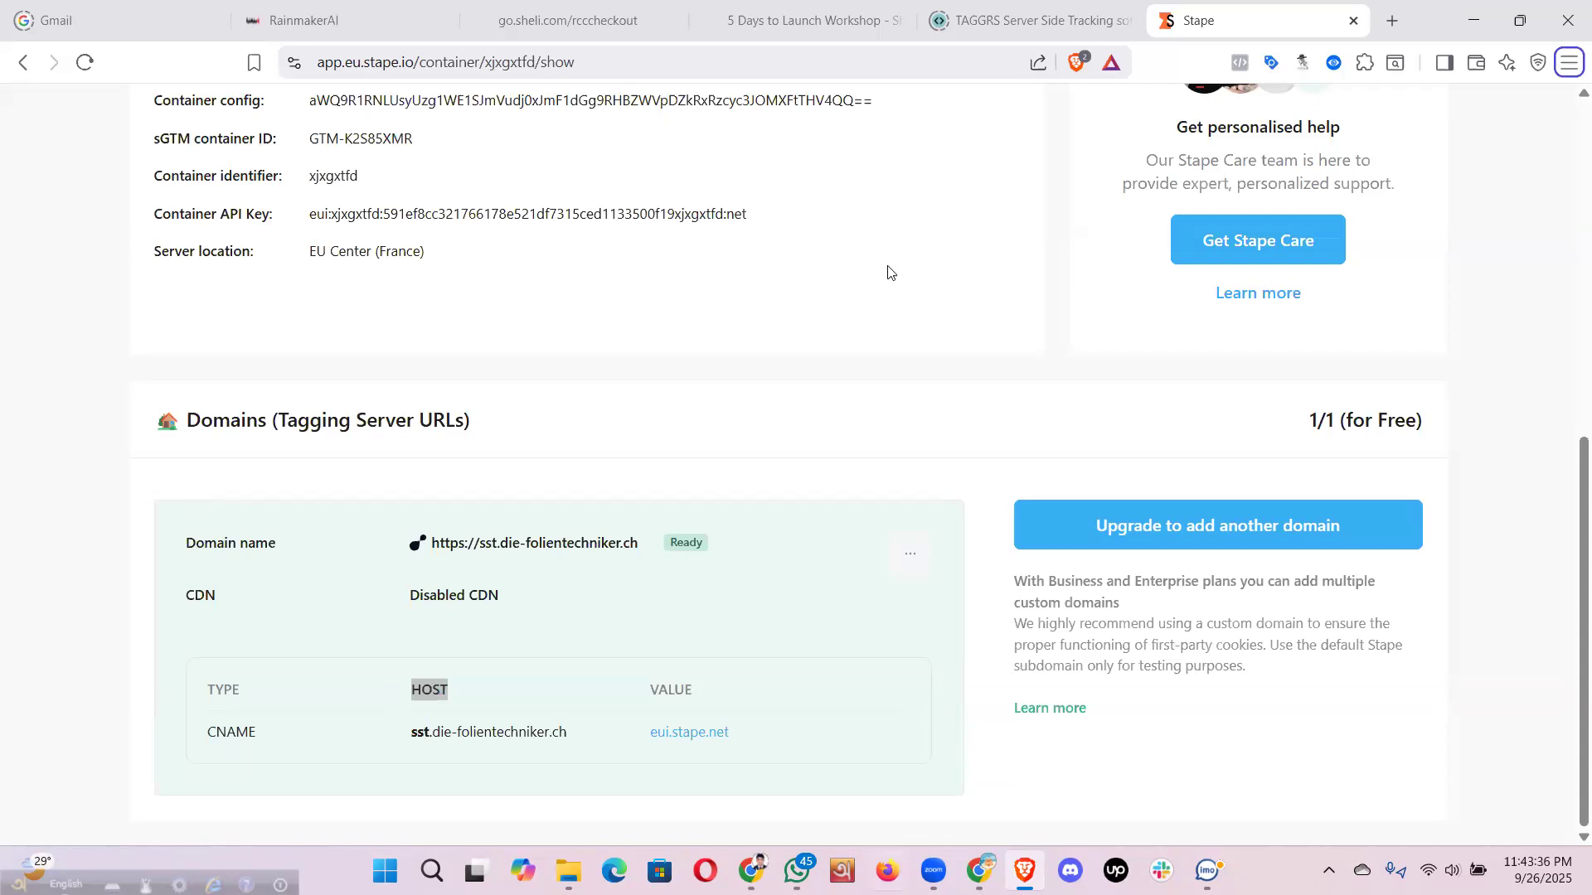
{"action": "key", "text": "alt+Tab"}
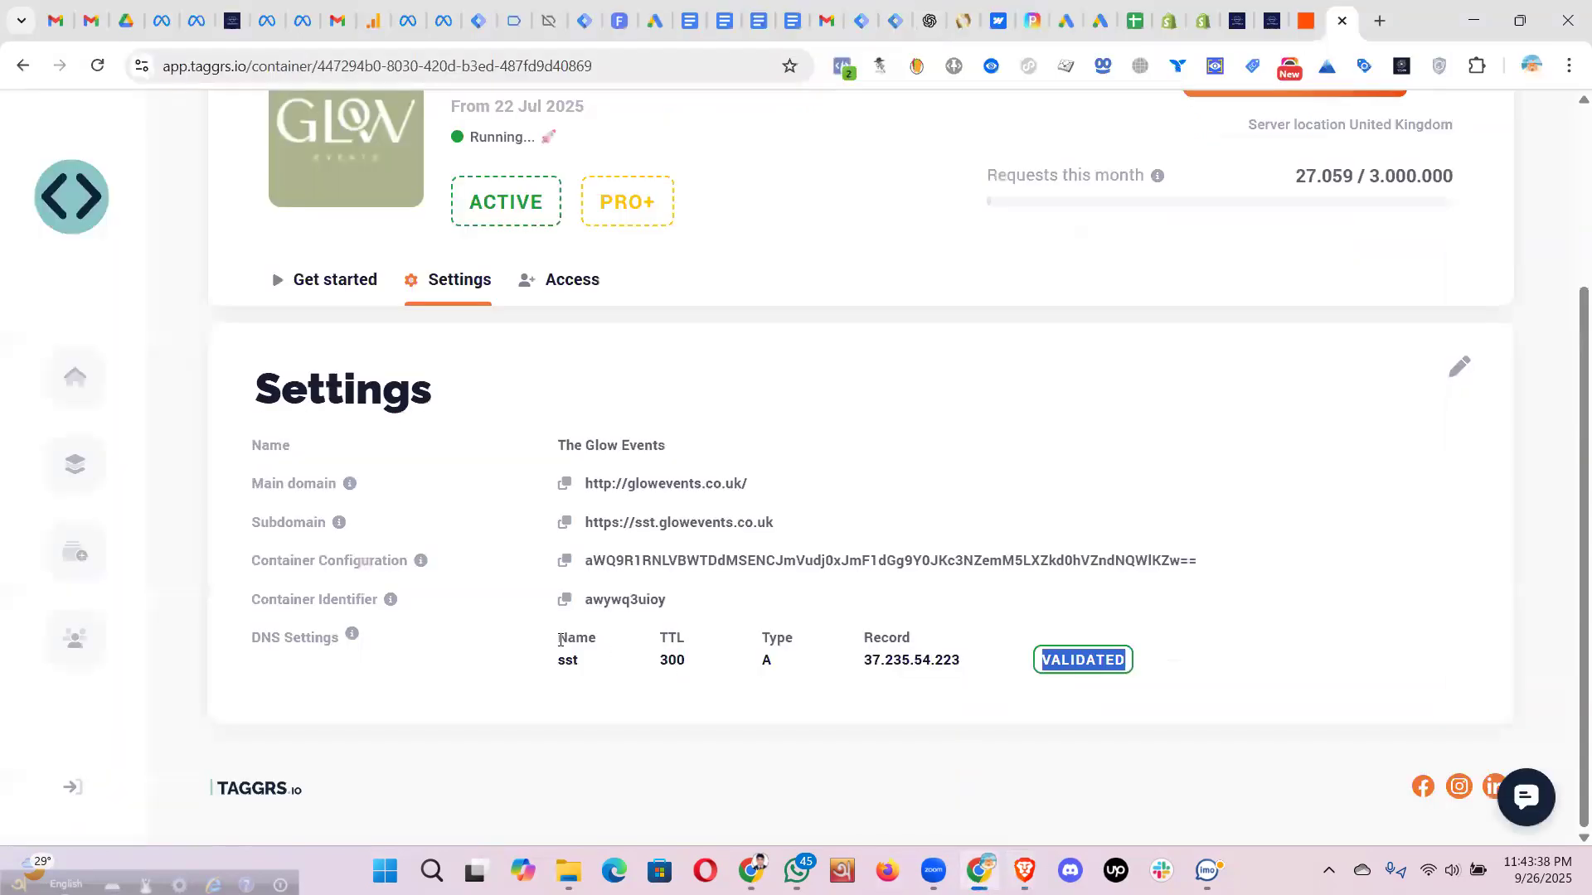
{"action": "double_click", "coordinate": [560, 639]}
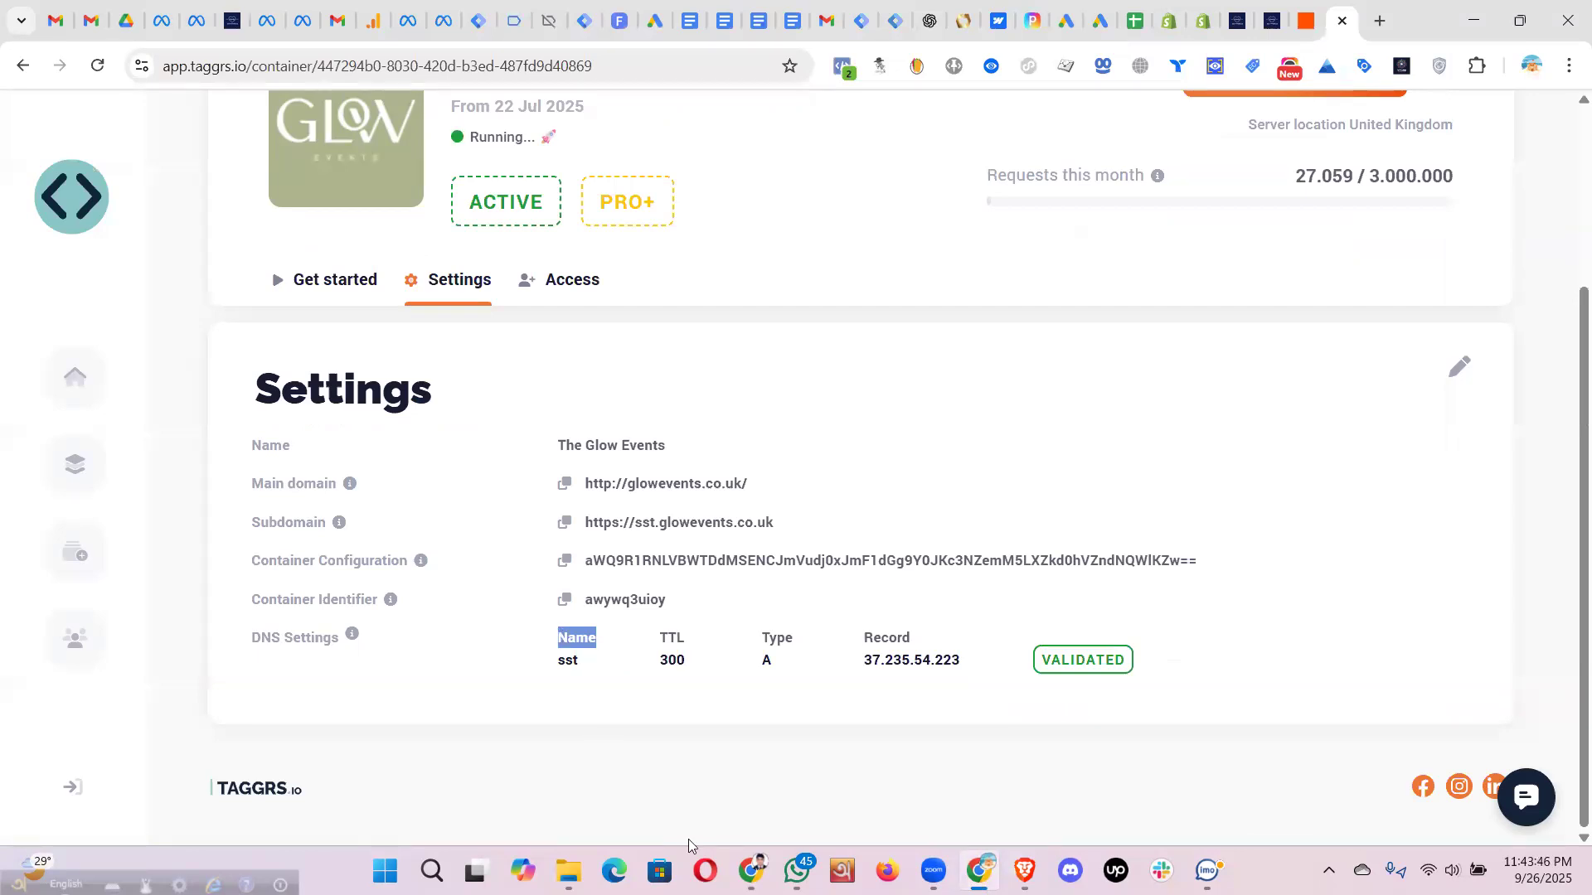
{"action": "mouse_move", "coordinate": [751, 873]}
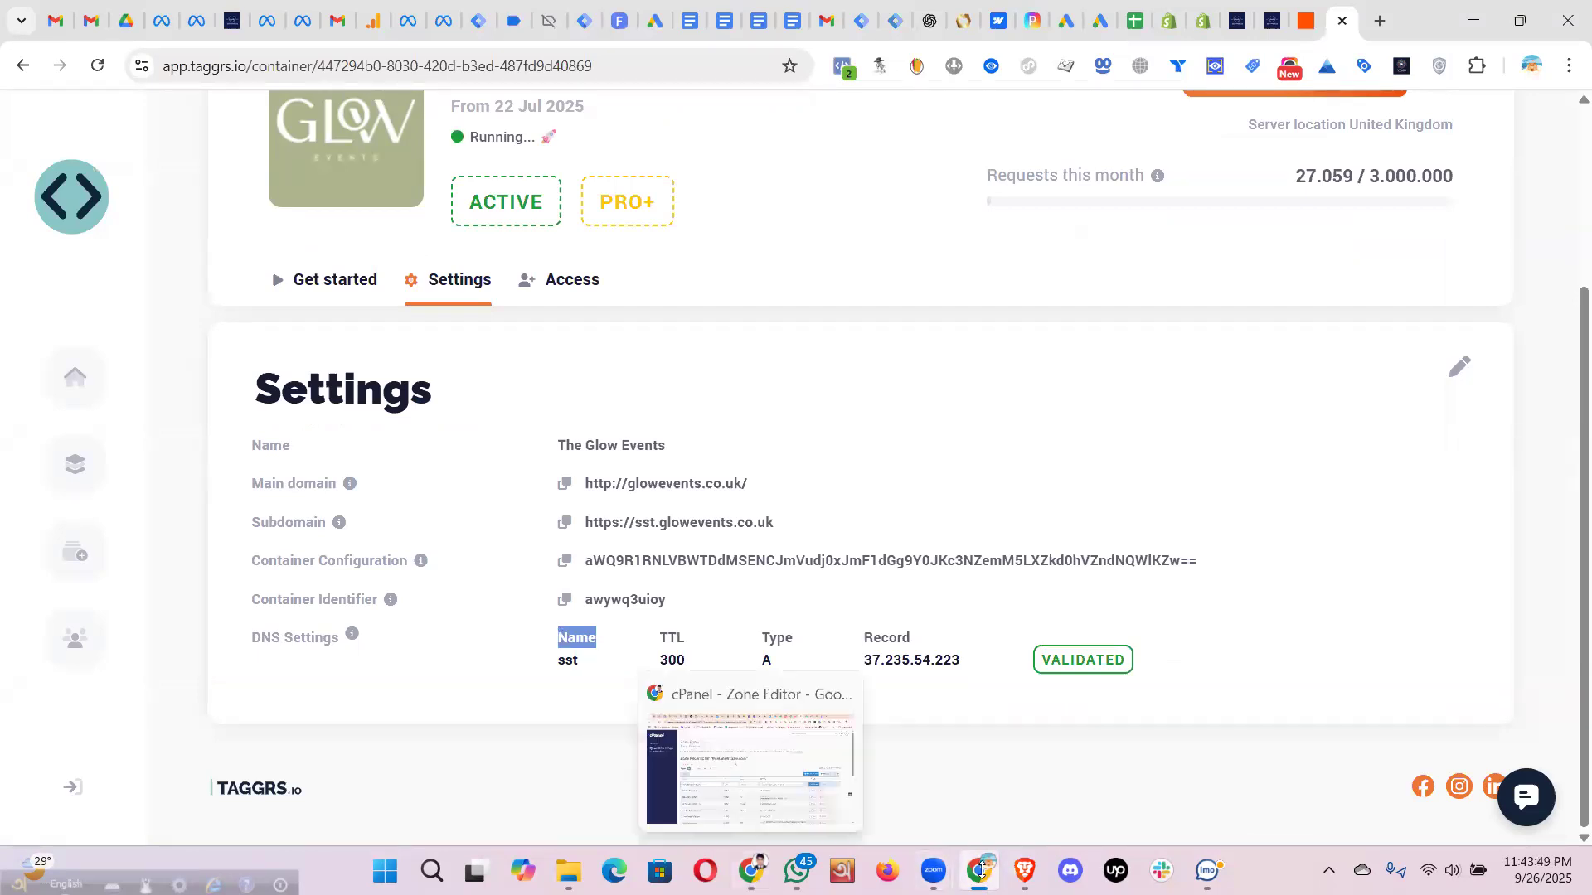
{"action": "mouse_move", "coordinate": [979, 871]}
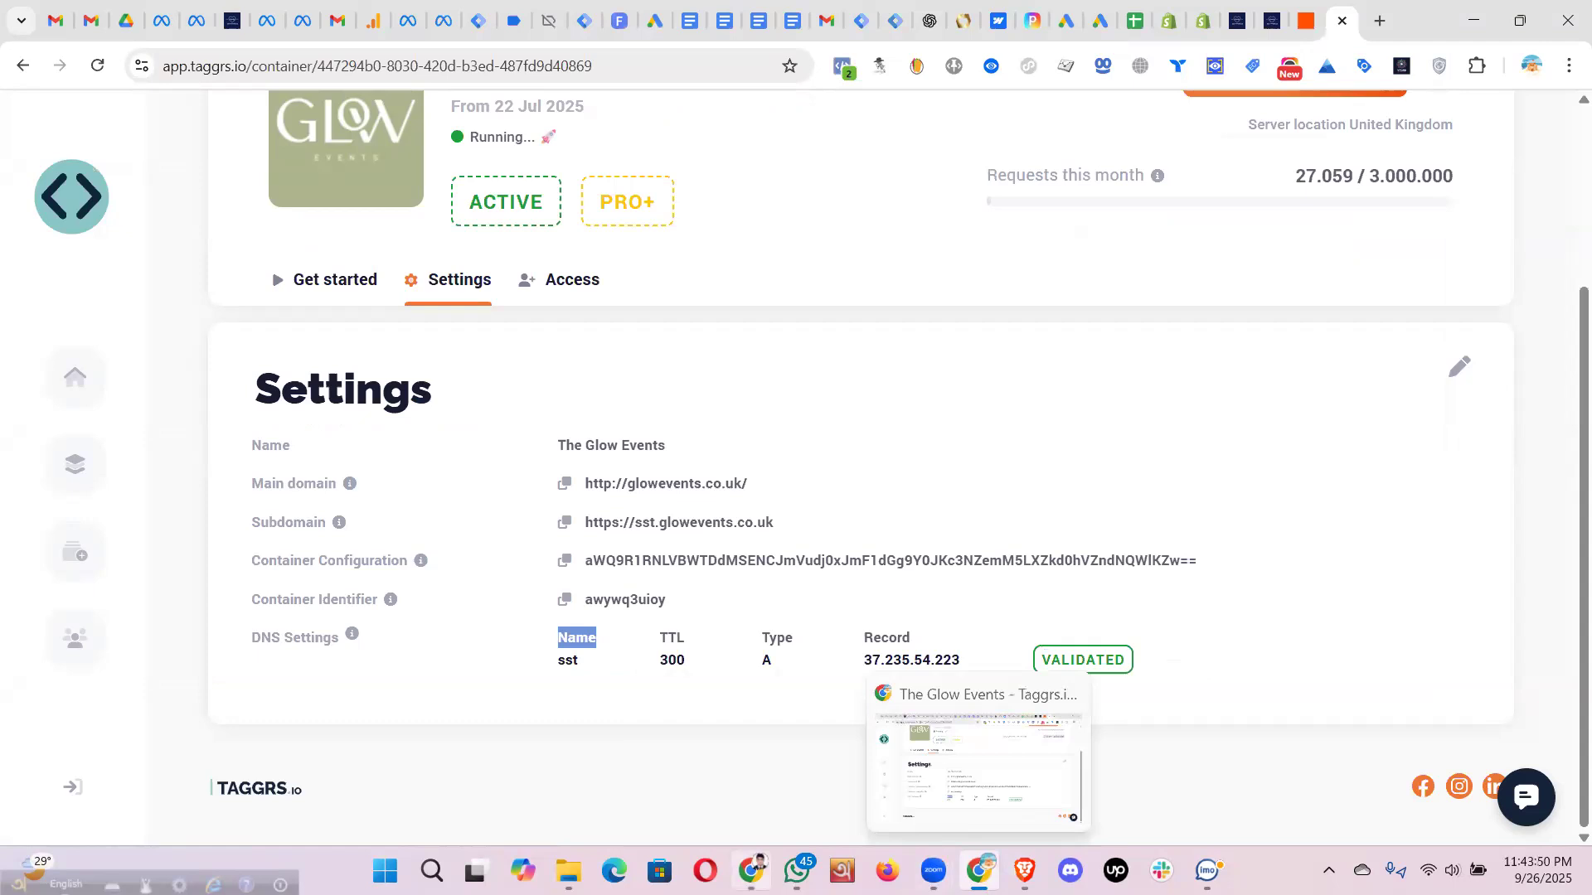
{"action": "left_click", "coordinate": [1025, 870]}
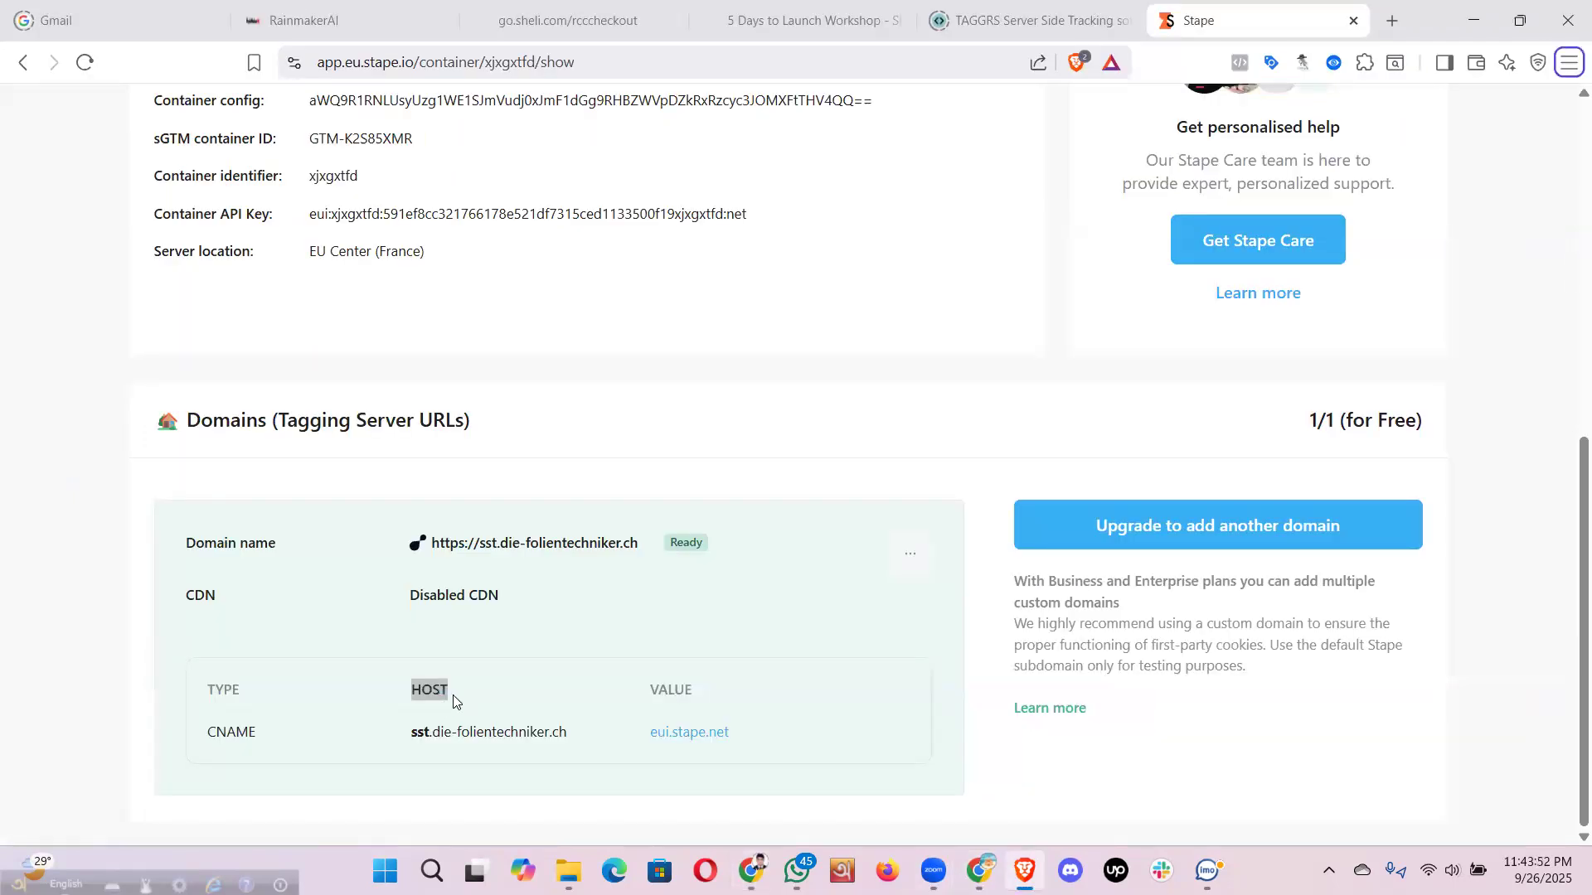
- Select 'sst' in Stape's CNAME host and match it to the cPanel record name
{"action": "left_click", "coordinate": [456, 715]}
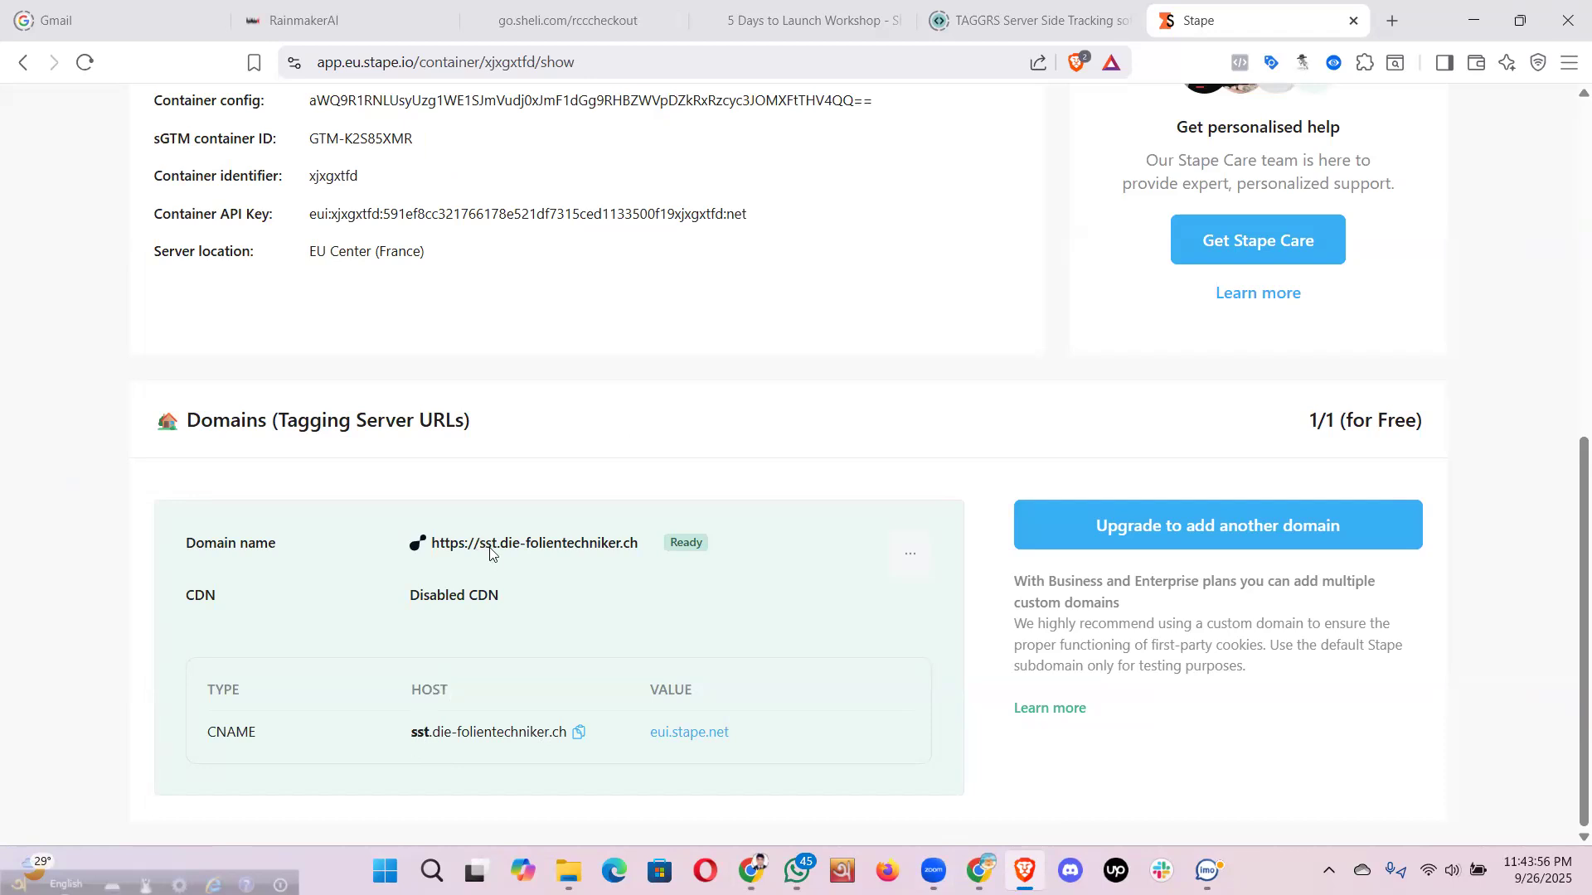
{"action": "scroll", "coordinate": [490, 621], "scroll_direction": "up", "scroll_amount": 2}
{"action": "scroll", "coordinate": [383, 737], "scroll_direction": "down", "scroll_amount": 2}
{"action": "double_click", "coordinate": [418, 737]}
{"action": "left_click_drag", "start_coordinate": [395, 750], "coordinate": [425, 697]}
{"action": "key", "text": "alt+Tab"}
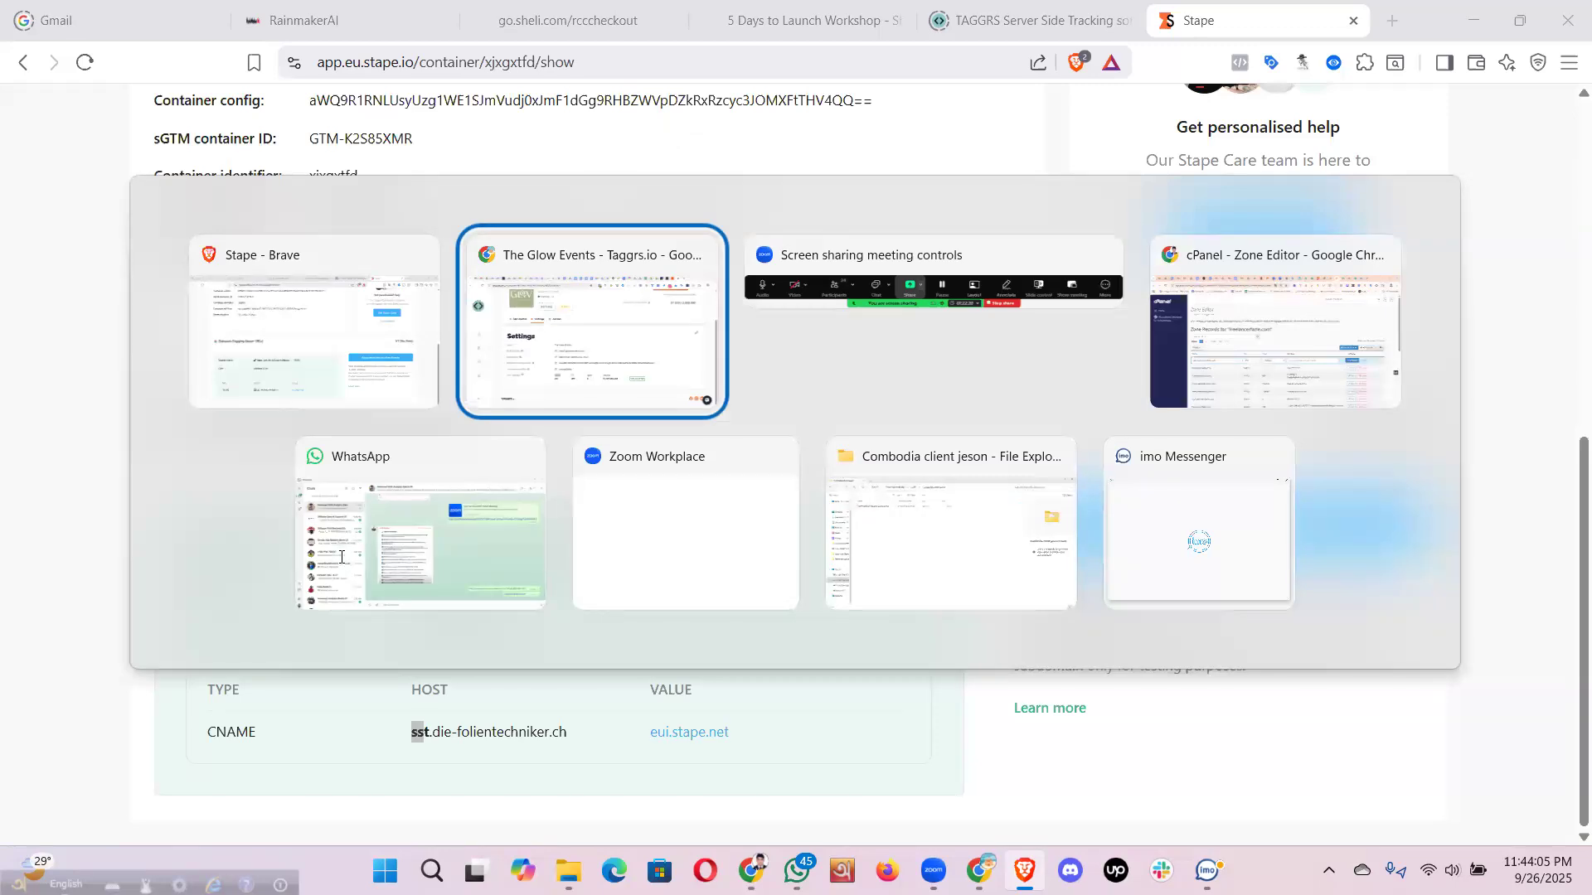
{"action": "key", "text": "Tab"}
{"action": "key", "text": "Tab"}
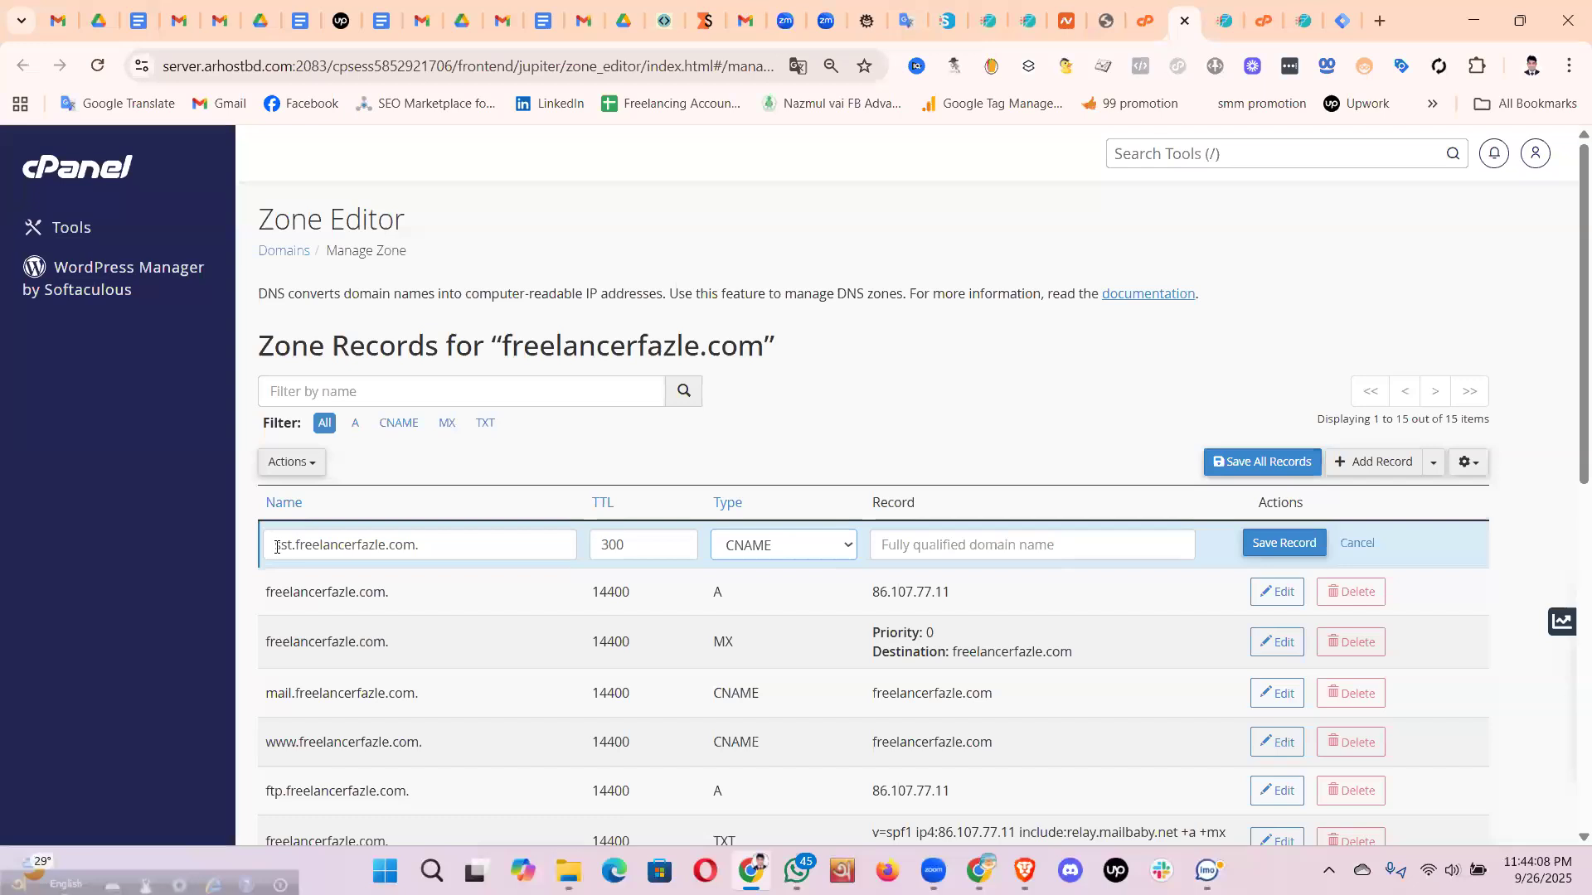
{"action": "double_click", "coordinate": [278, 546]}
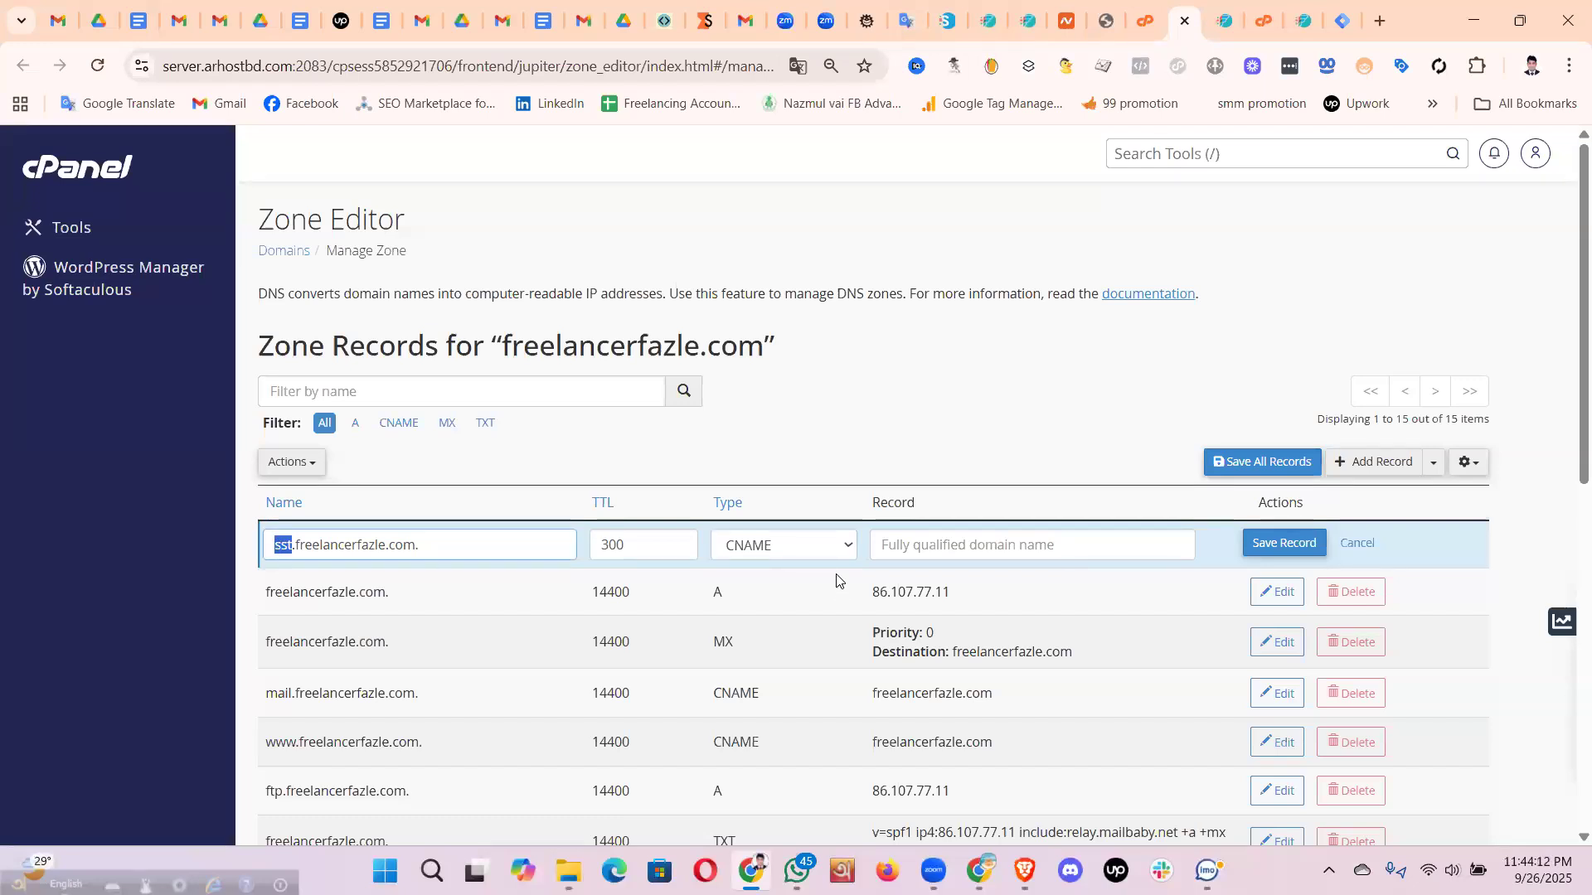
- Look over the TAGGRS settings, selecting its A record value 37.235.54.223
{"action": "key", "text": "alt+Tab"}
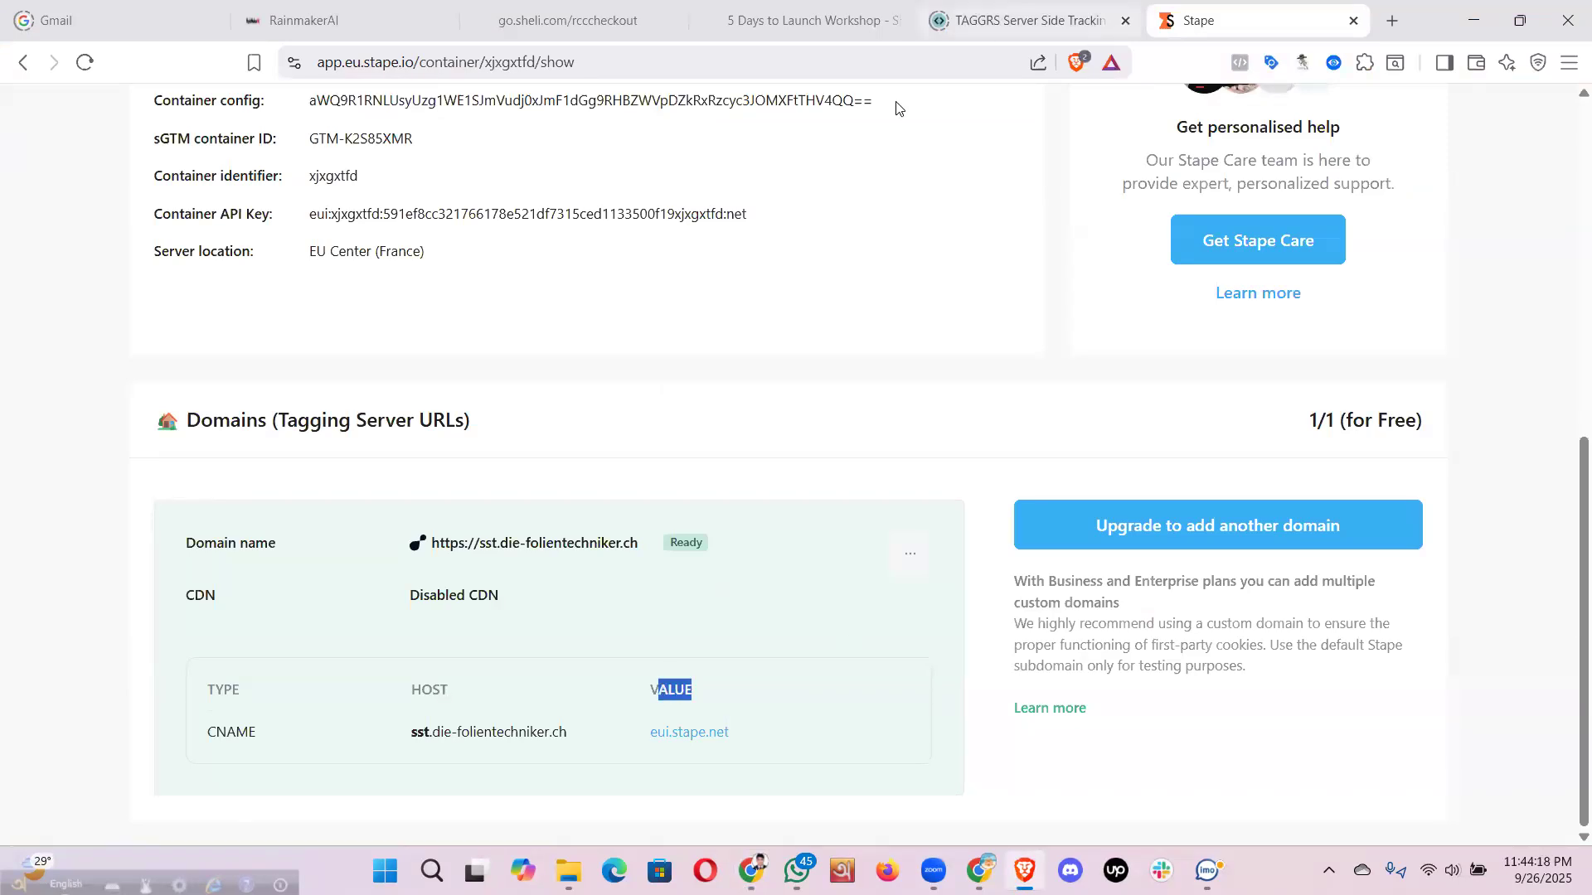
{"action": "left_click", "coordinate": [1138, 37]}
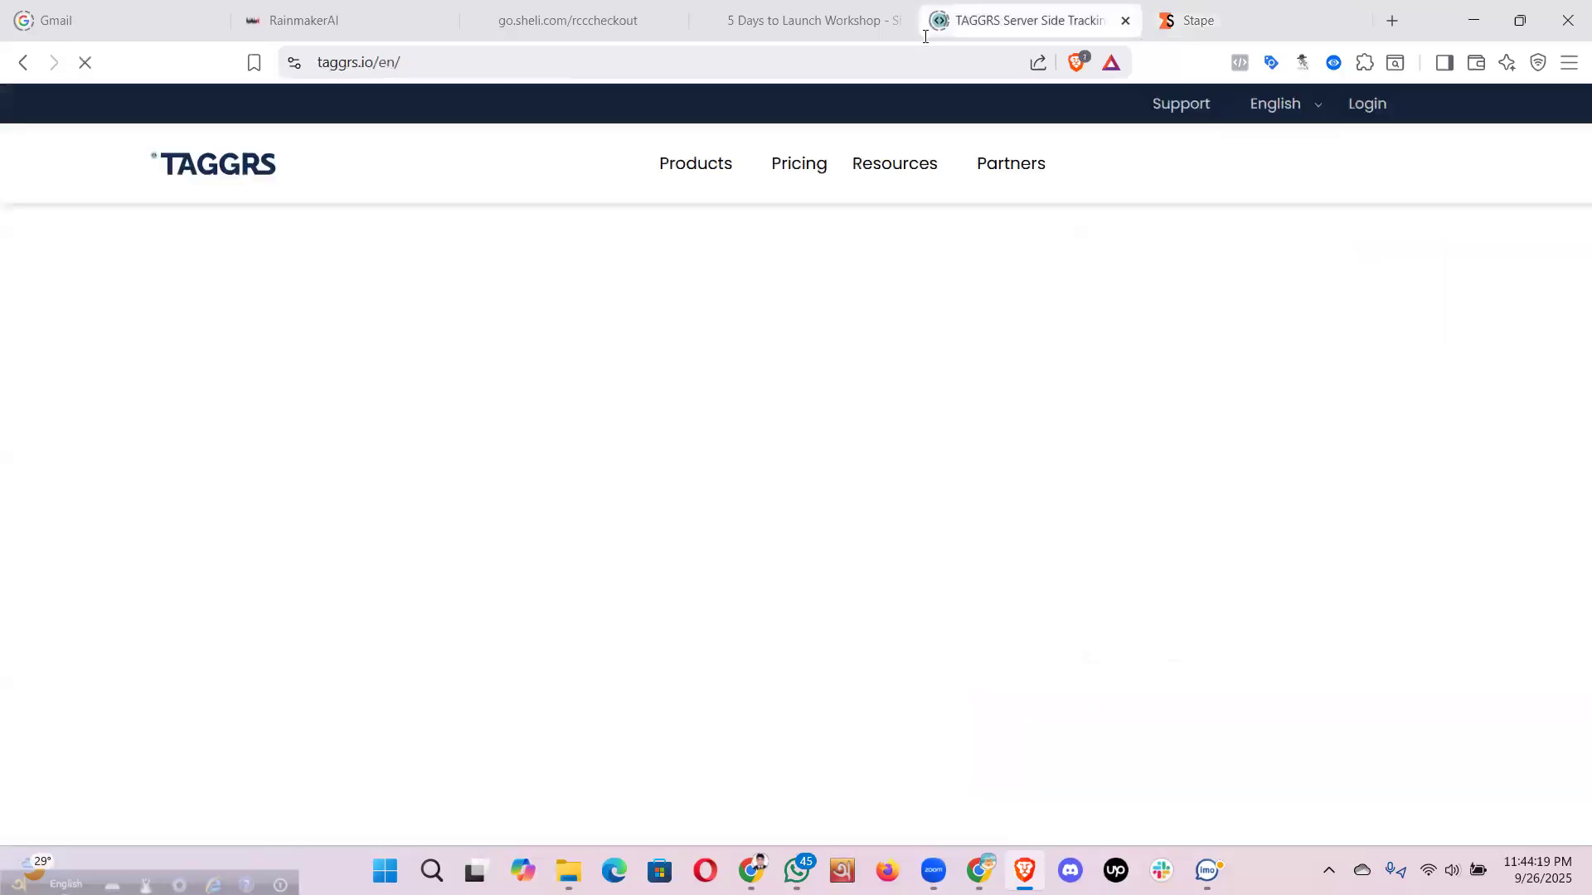
{"action": "key", "text": "ctrl+w"}
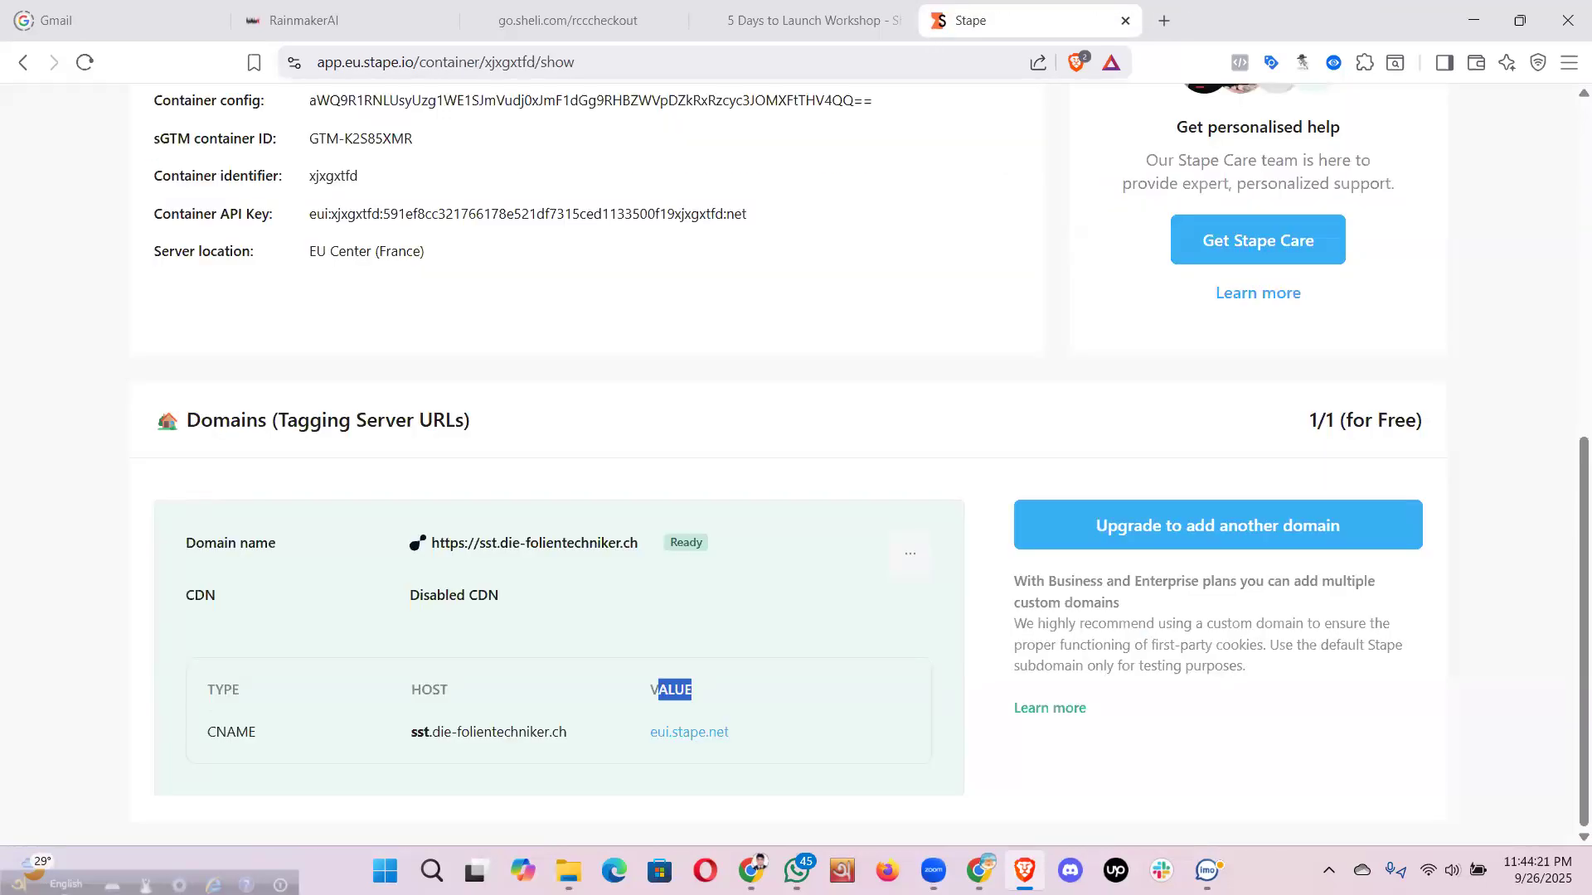
{"action": "key", "text": "alt+Tab"}
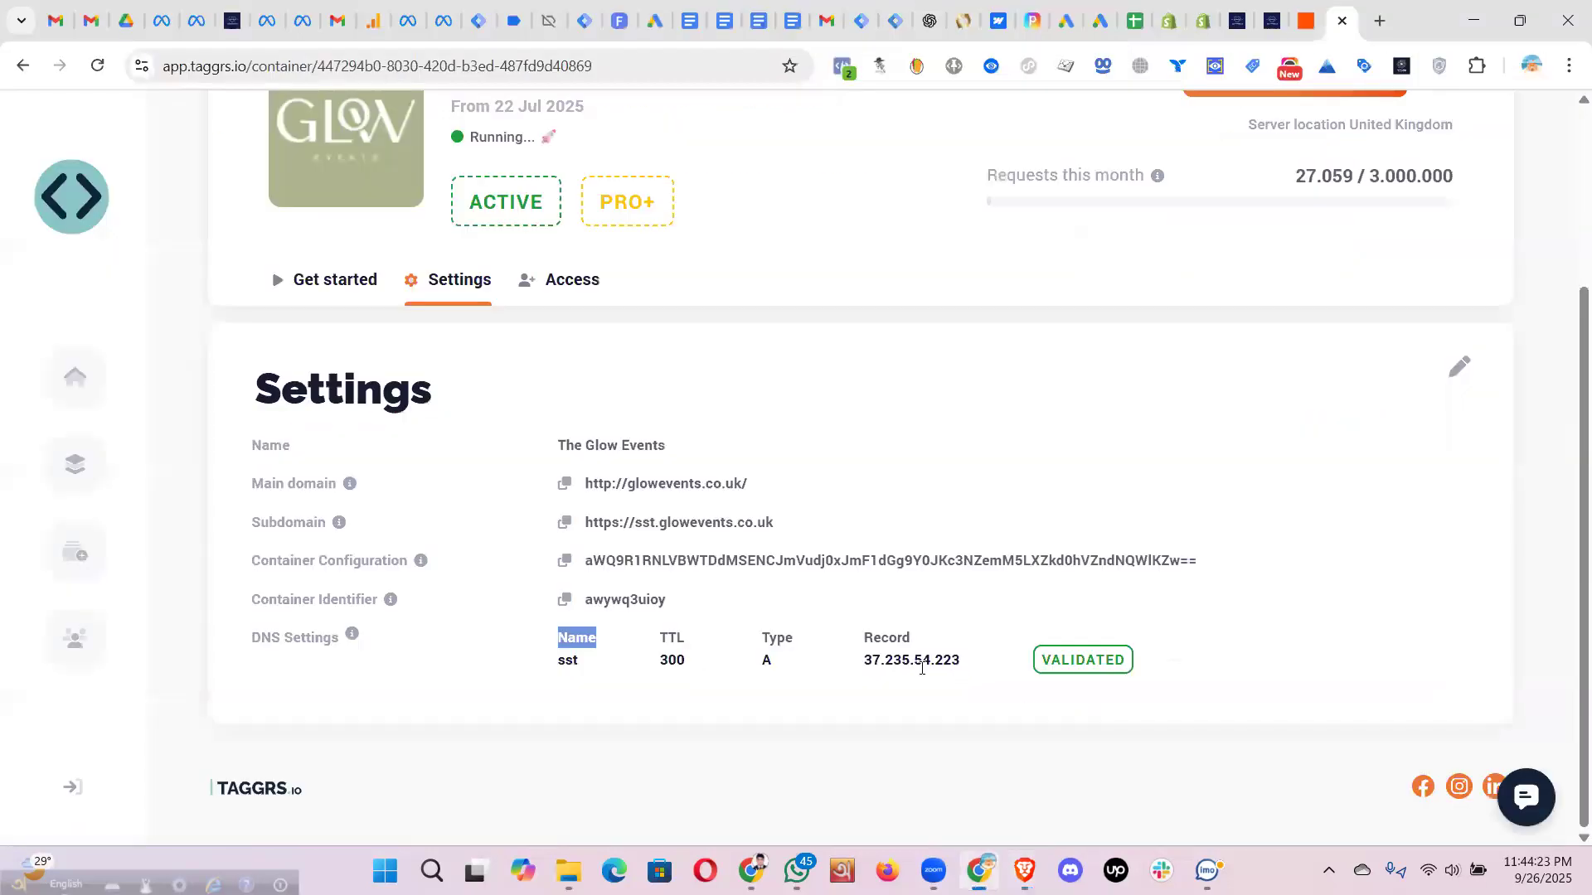
{"action": "left_click_drag", "start_coordinate": [960, 660], "coordinate": [870, 625]}
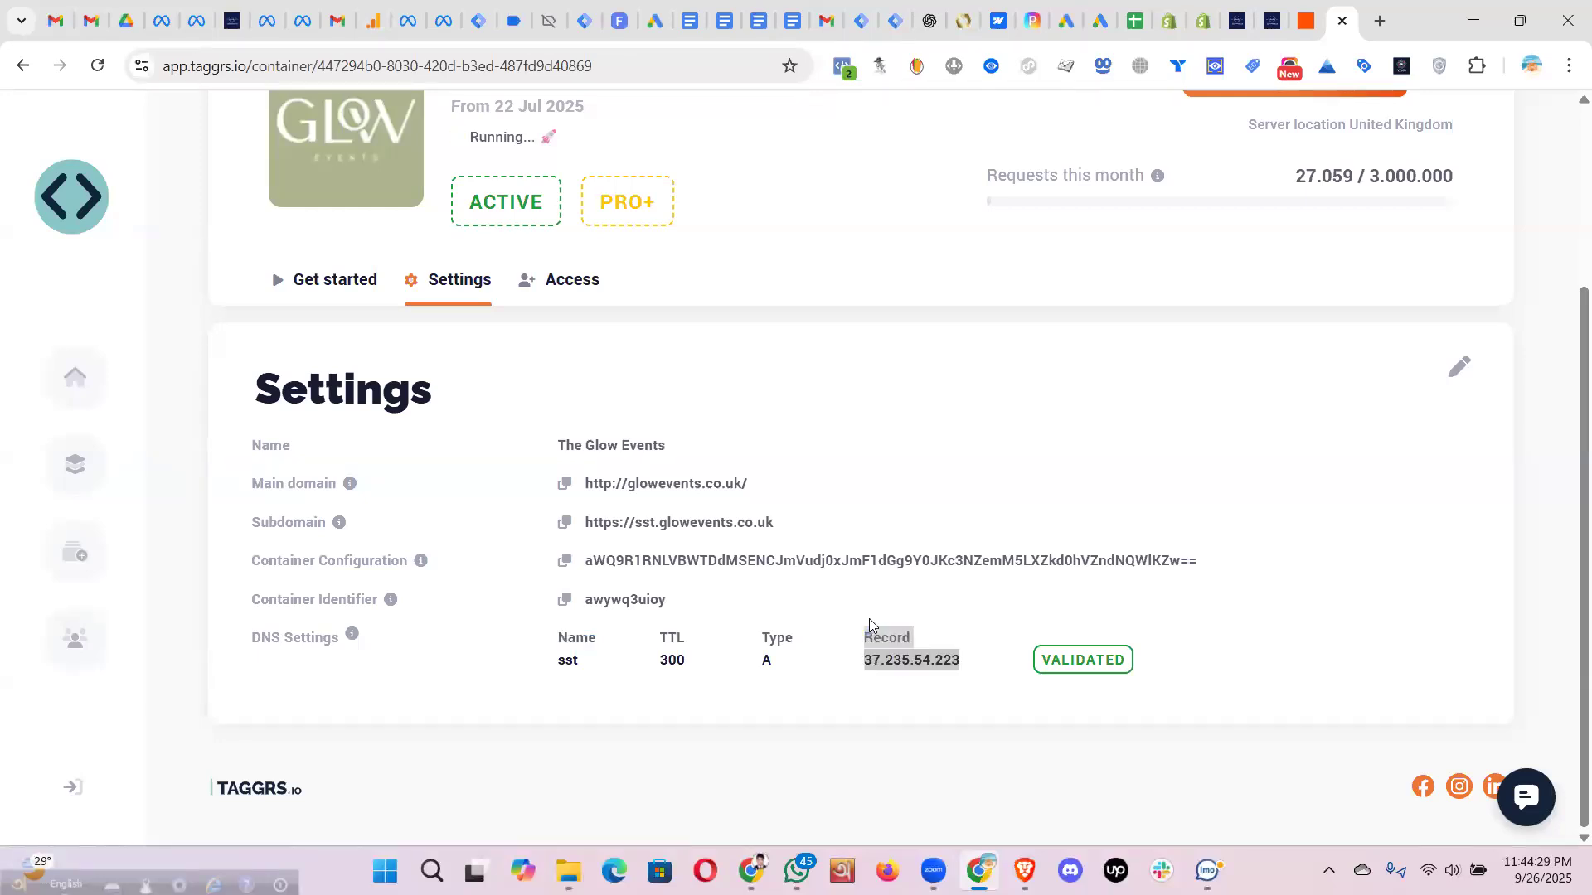
{"action": "key", "text": "alt+Tab"}
{"action": "left_click", "coordinate": [659, 691]}
{"action": "left_click_drag", "start_coordinate": [659, 691], "coordinate": [678, 692]}
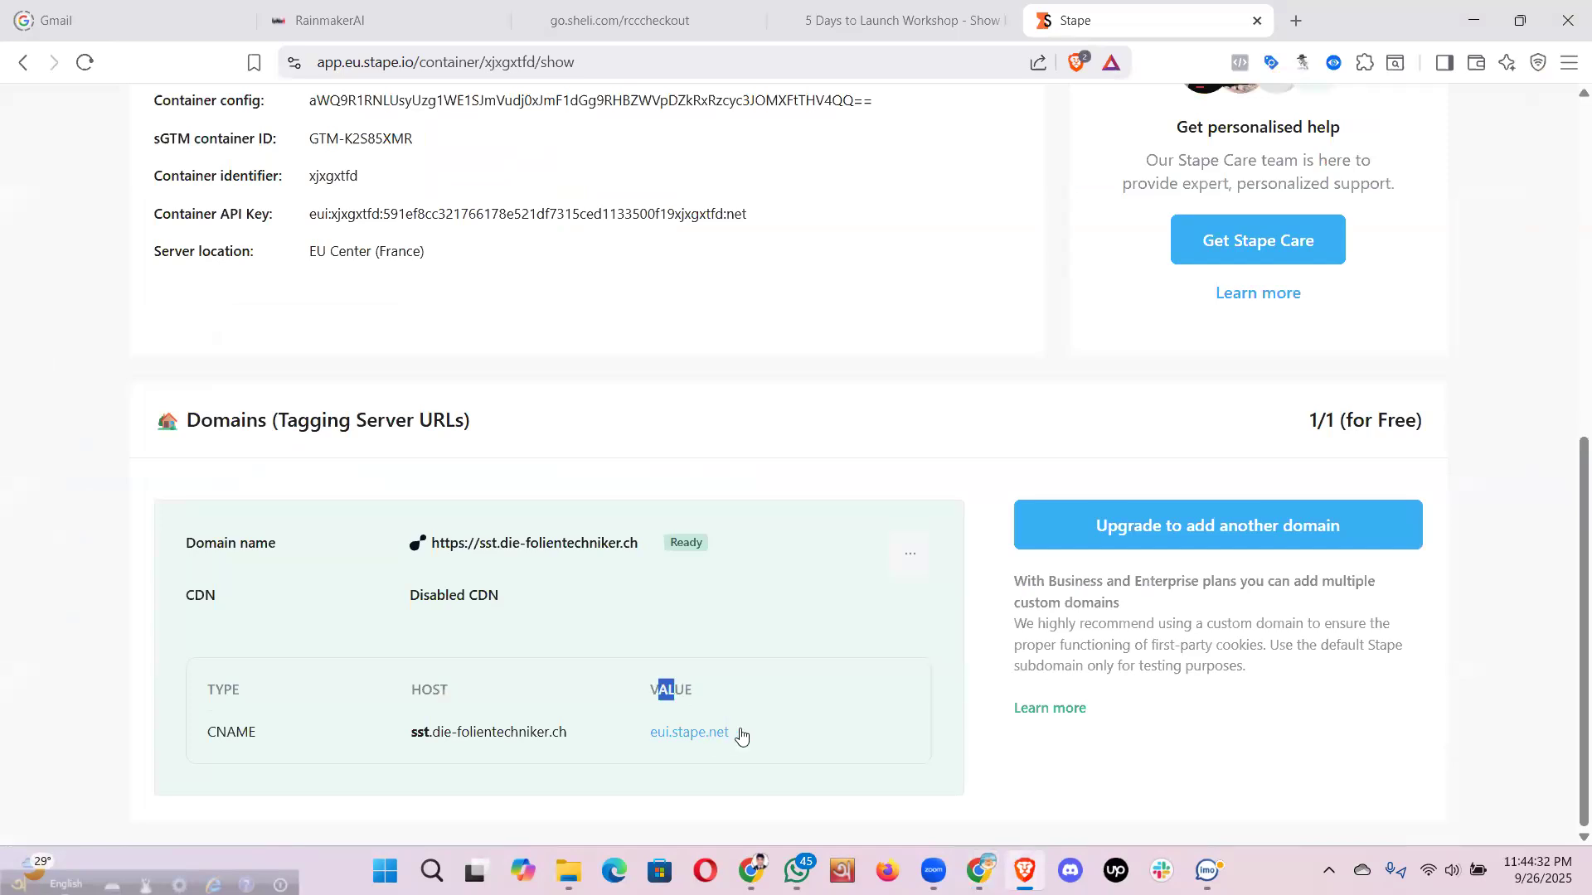
- Copy eui.stape.net from Stape and paste it as the cPanel record's target
{"action": "left_click", "coordinate": [743, 733]}
{"action": "key", "text": "alt+Tab"}
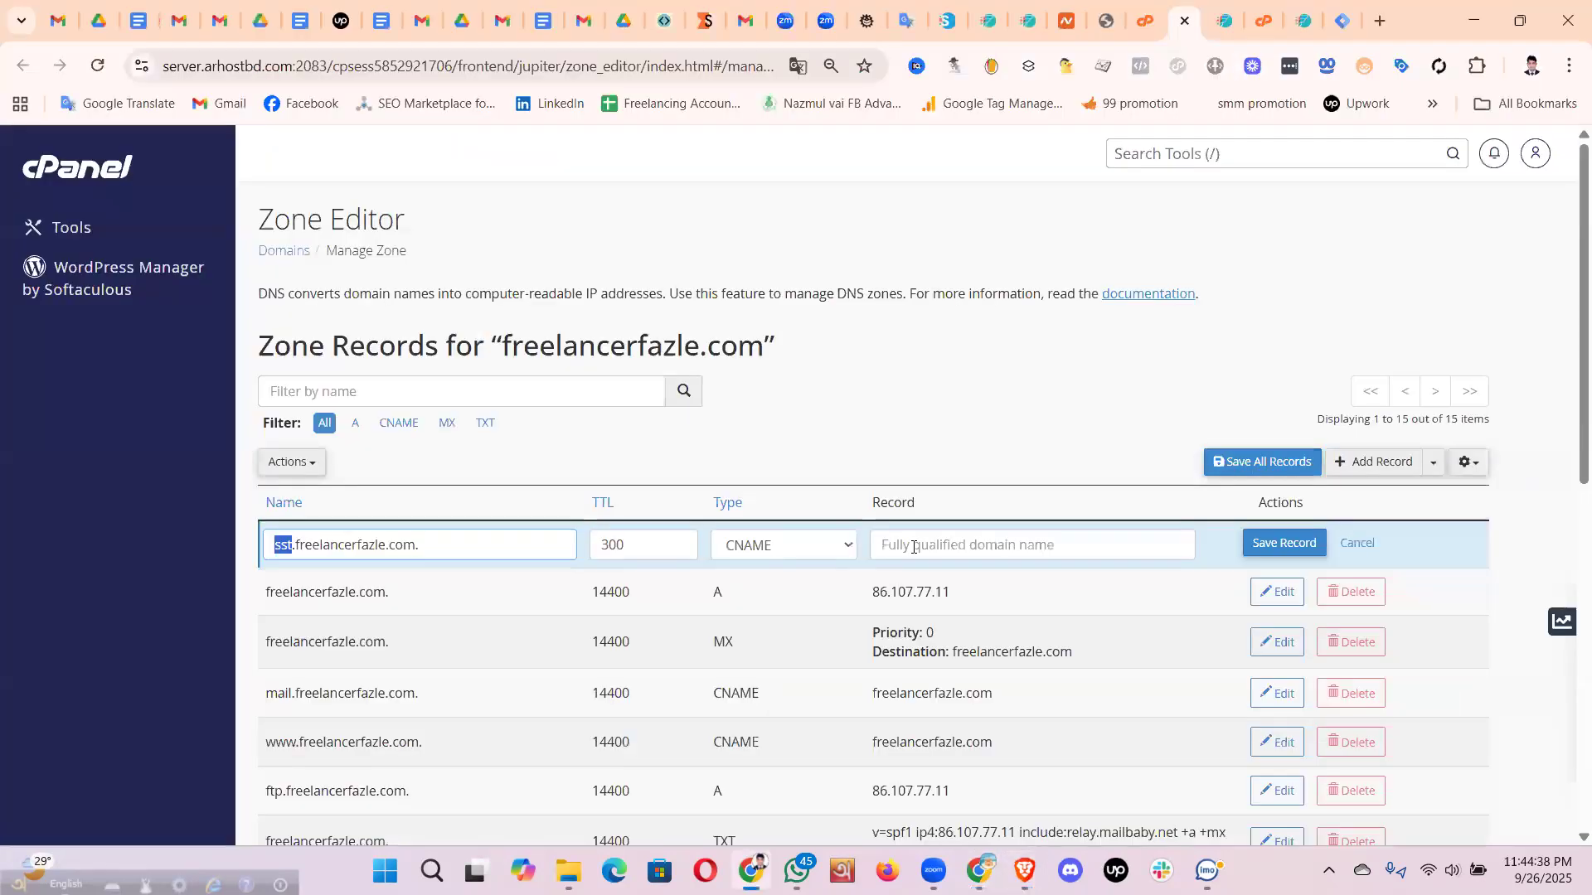
{"action": "left_click", "coordinate": [913, 547]}
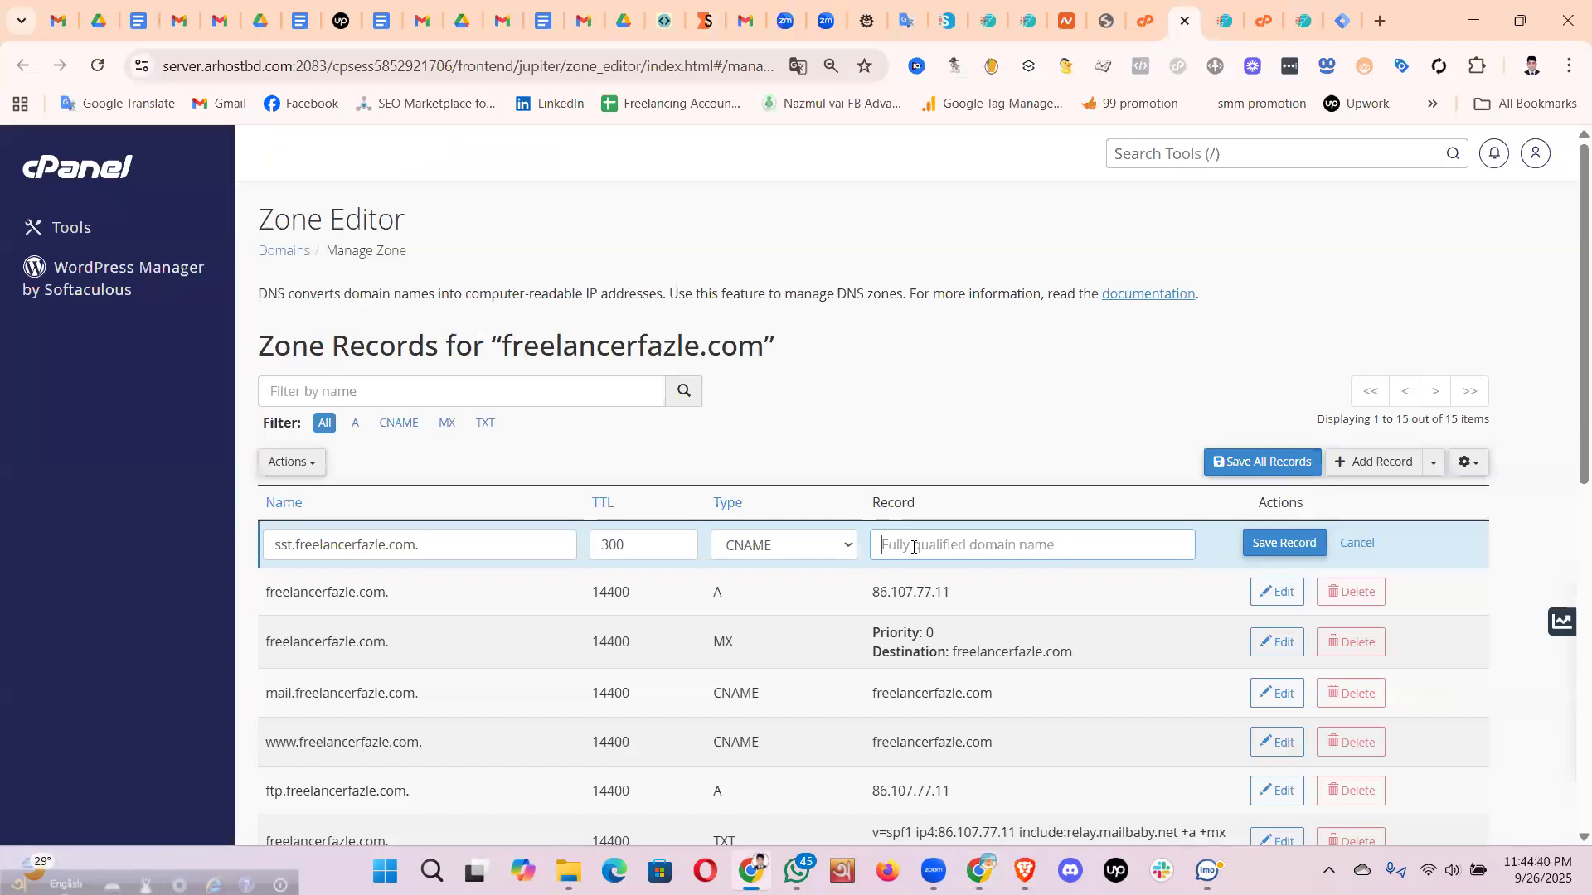
{"action": "key", "text": "ctrl+v"}
- Cross-check the pasted target against Stape's CNAME record and inspect the TTL 300
{"action": "key", "text": "alt+Tab"}
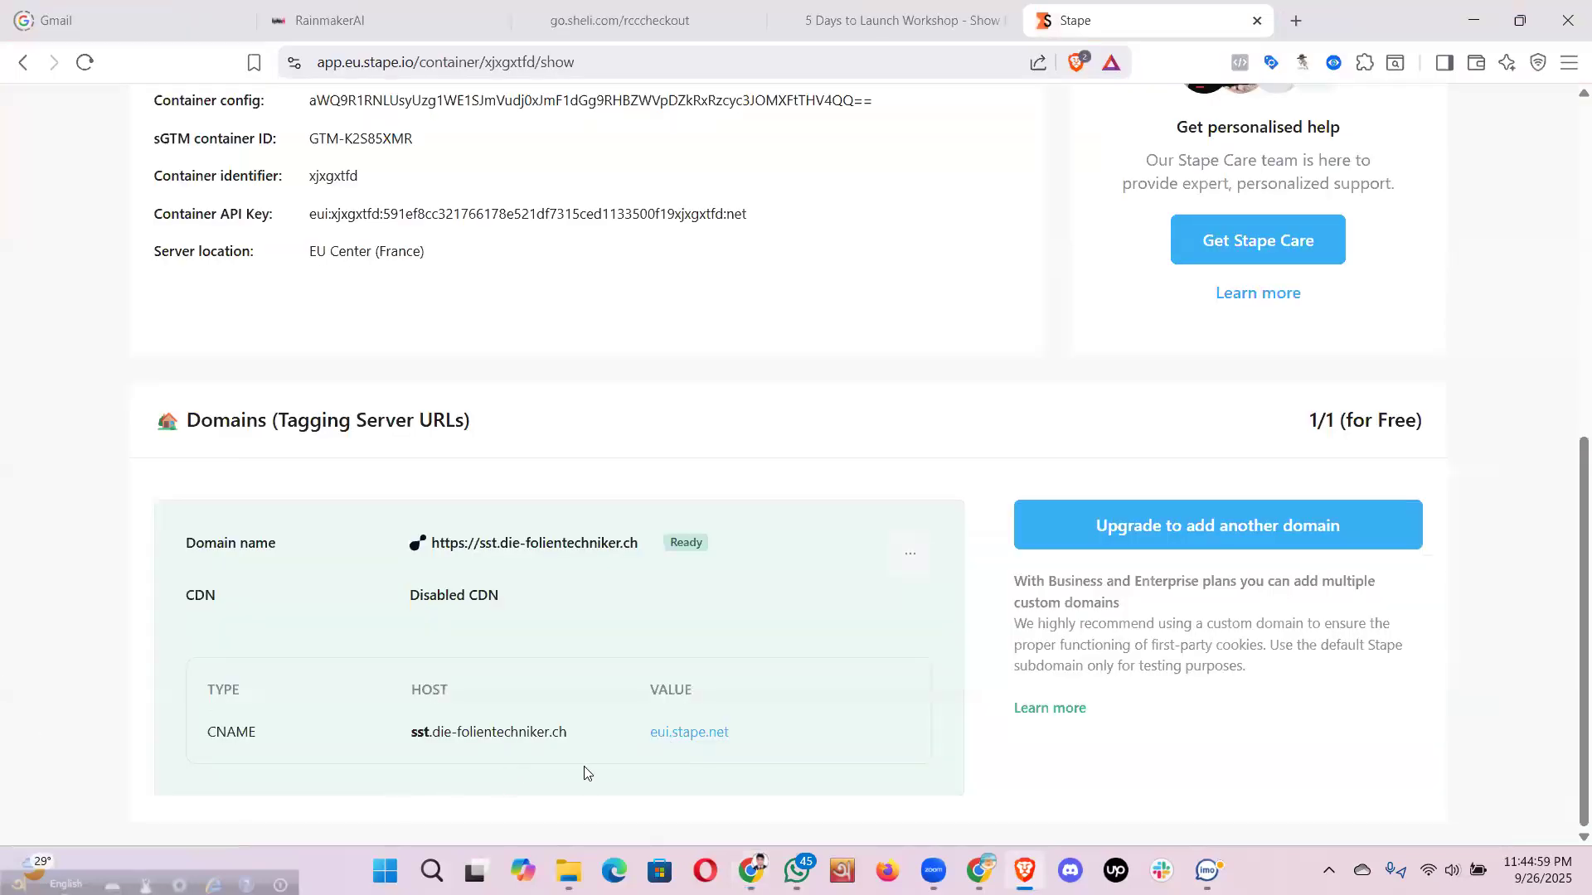
{"action": "key", "text": "alt+Tab"}
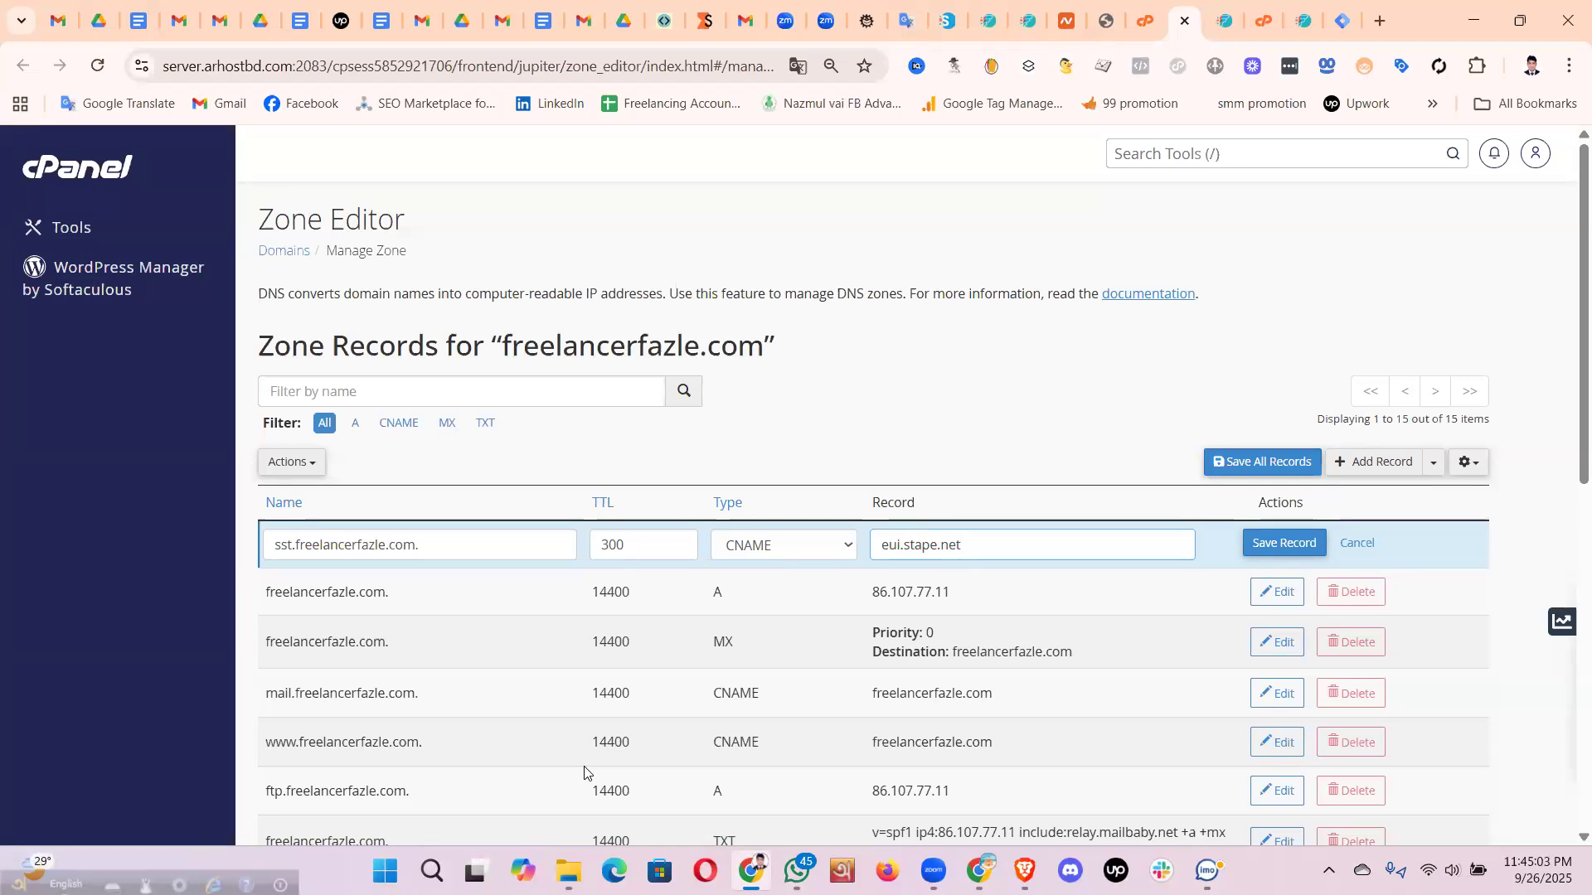
{"action": "key", "text": "alt+Tab"}
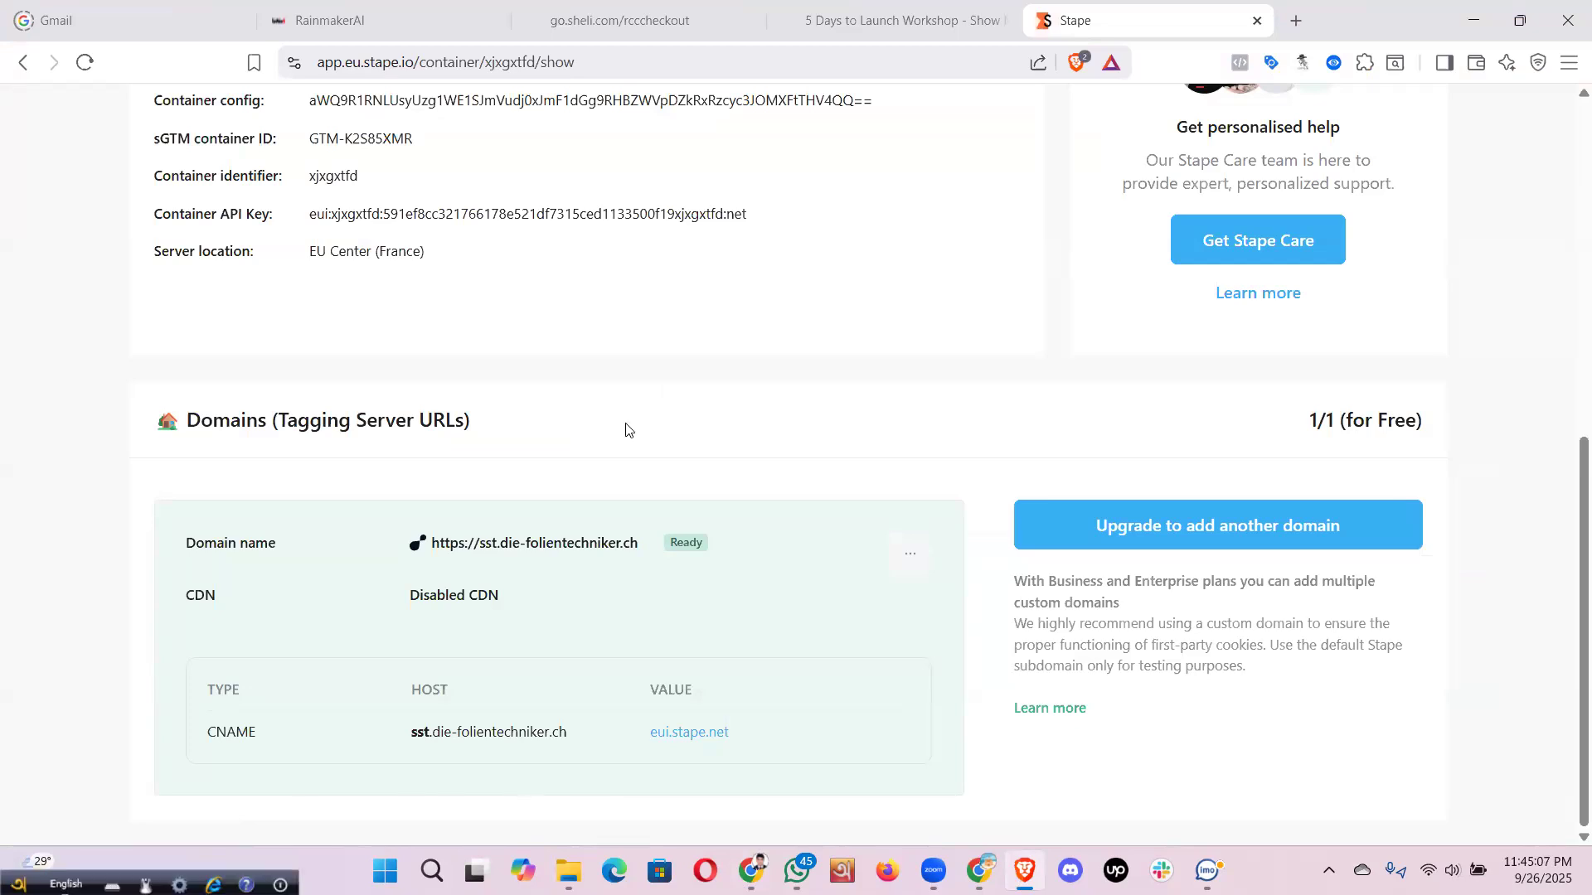
{"action": "key", "text": "alt+Tab"}
{"action": "left_click_drag", "start_coordinate": [609, 544], "coordinate": [647, 549]}
{"action": "double_click", "coordinate": [647, 550]}
{"action": "left_click", "coordinate": [647, 550]}
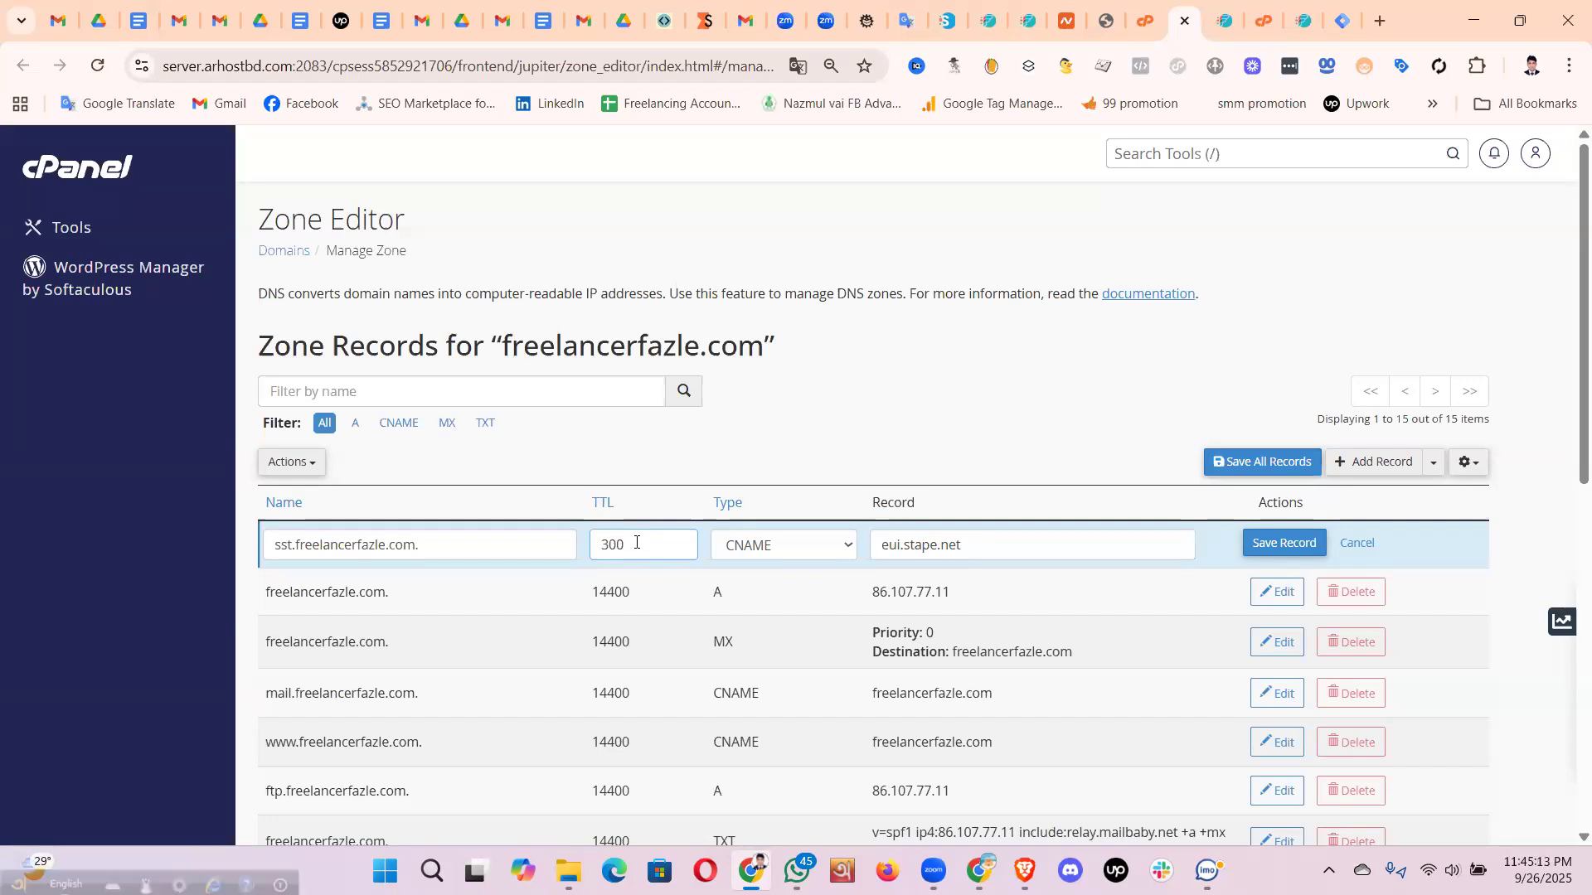
{"action": "double_click", "coordinate": [628, 546]}
- Return to the Stape container page showing the sst CNAME record to eui.stape.net
{"action": "left_click", "coordinate": [1022, 771]}
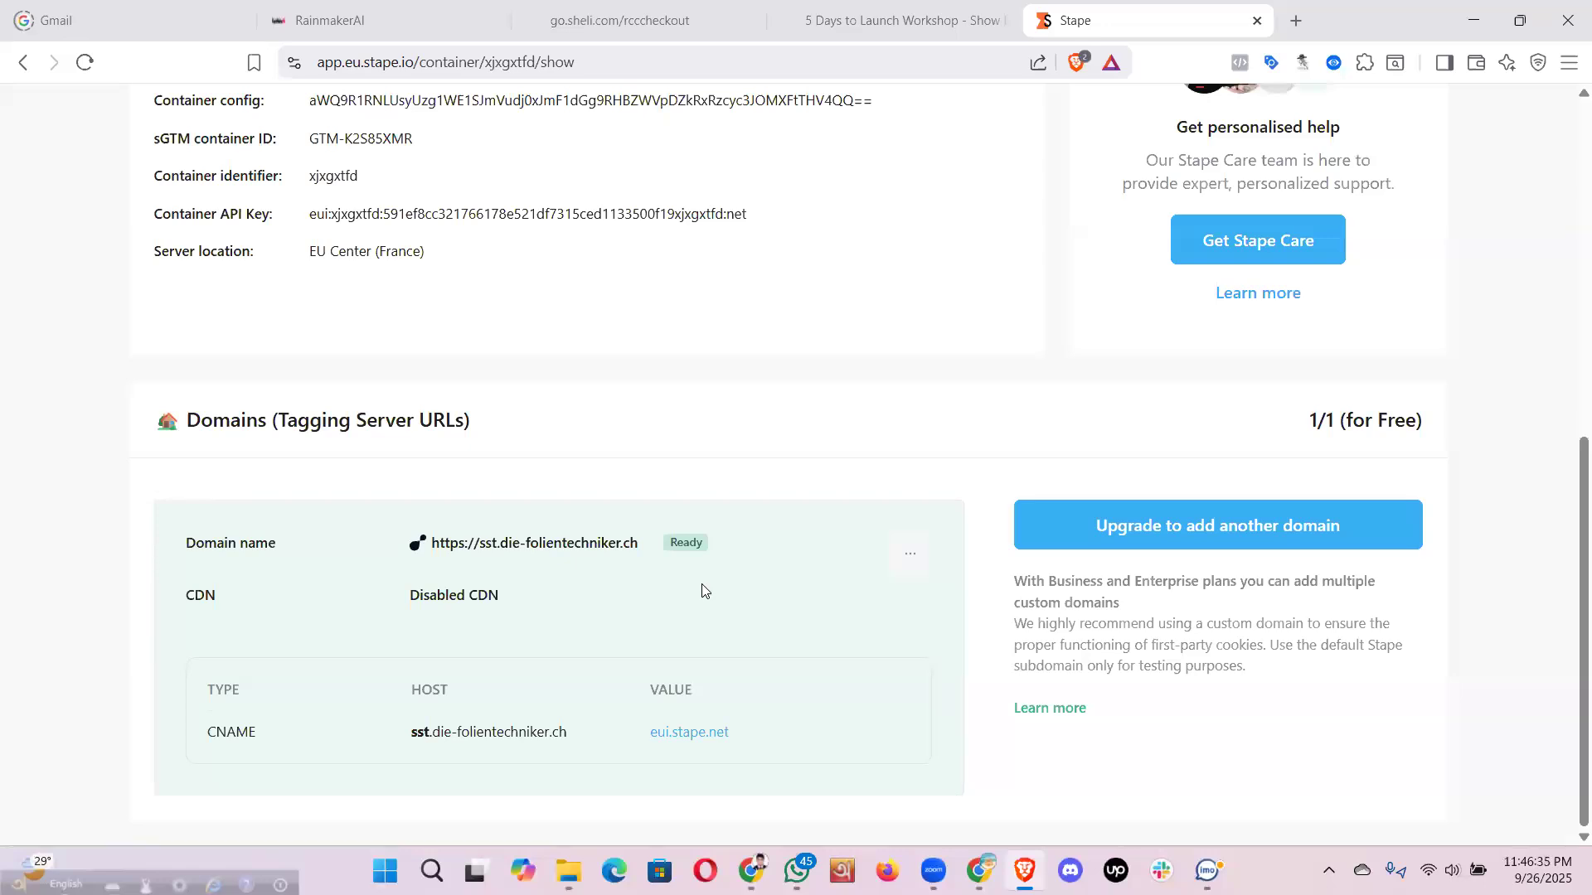
{"action": "mouse_move", "coordinate": [597, 546]}
- Scroll through the cPanel zone records and locate the sst record name
{"action": "key", "text": "alt+Tab"}
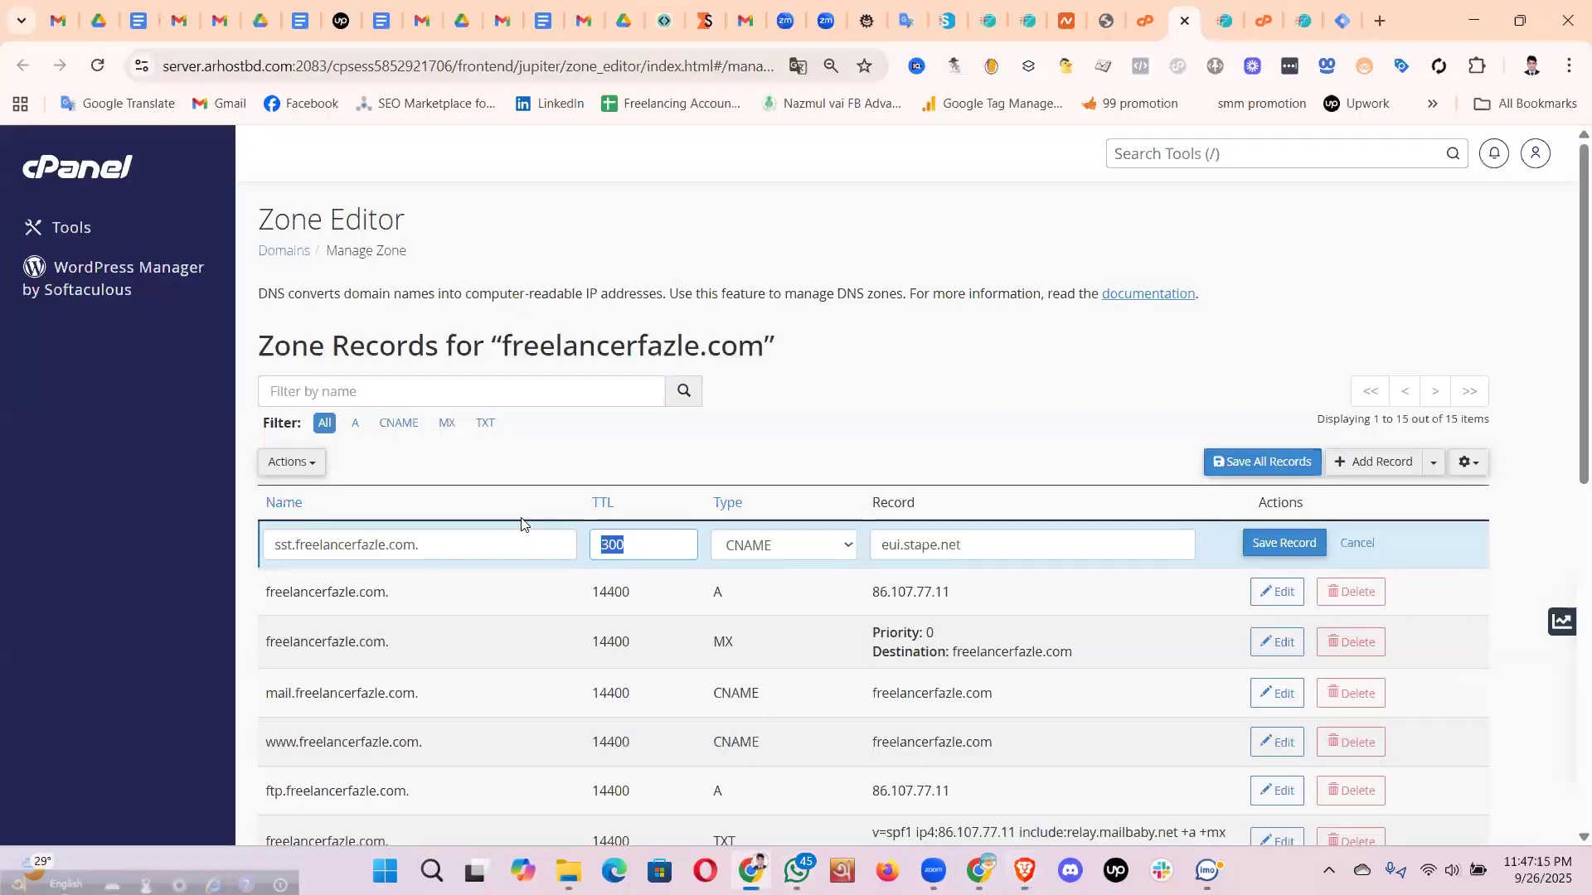
{"action": "scroll", "coordinate": [521, 524], "scroll_direction": "down", "scroll_amount": 1}
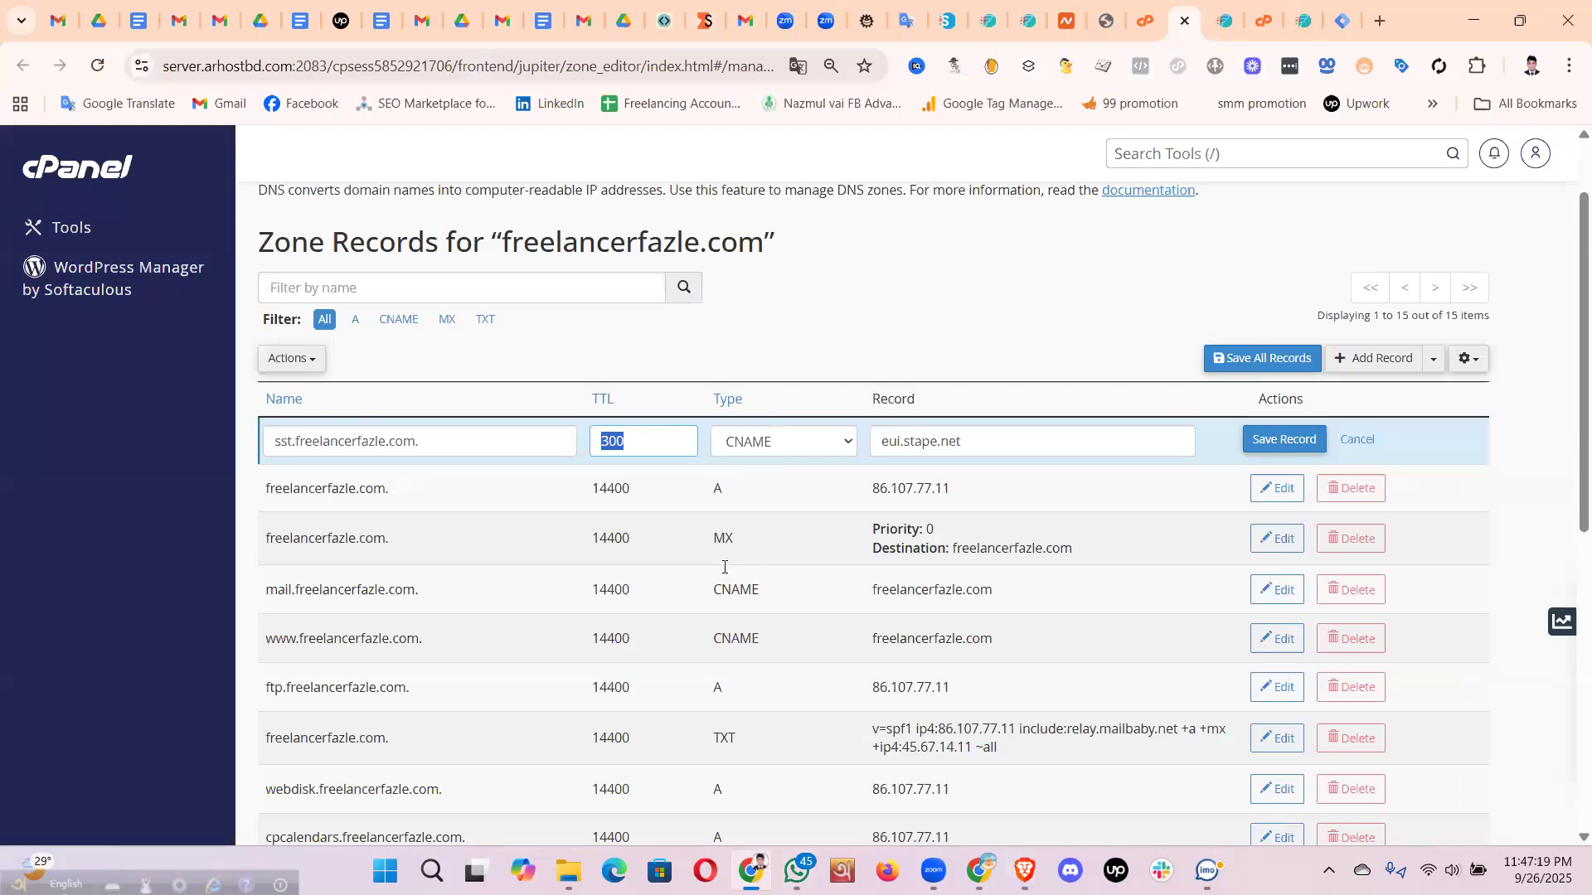
{"action": "scroll", "coordinate": [725, 567], "scroll_direction": "down", "scroll_amount": 2}
{"action": "scroll", "coordinate": [543, 508], "scroll_direction": "up", "scroll_amount": 2}
{"action": "double_click", "coordinate": [286, 441]}
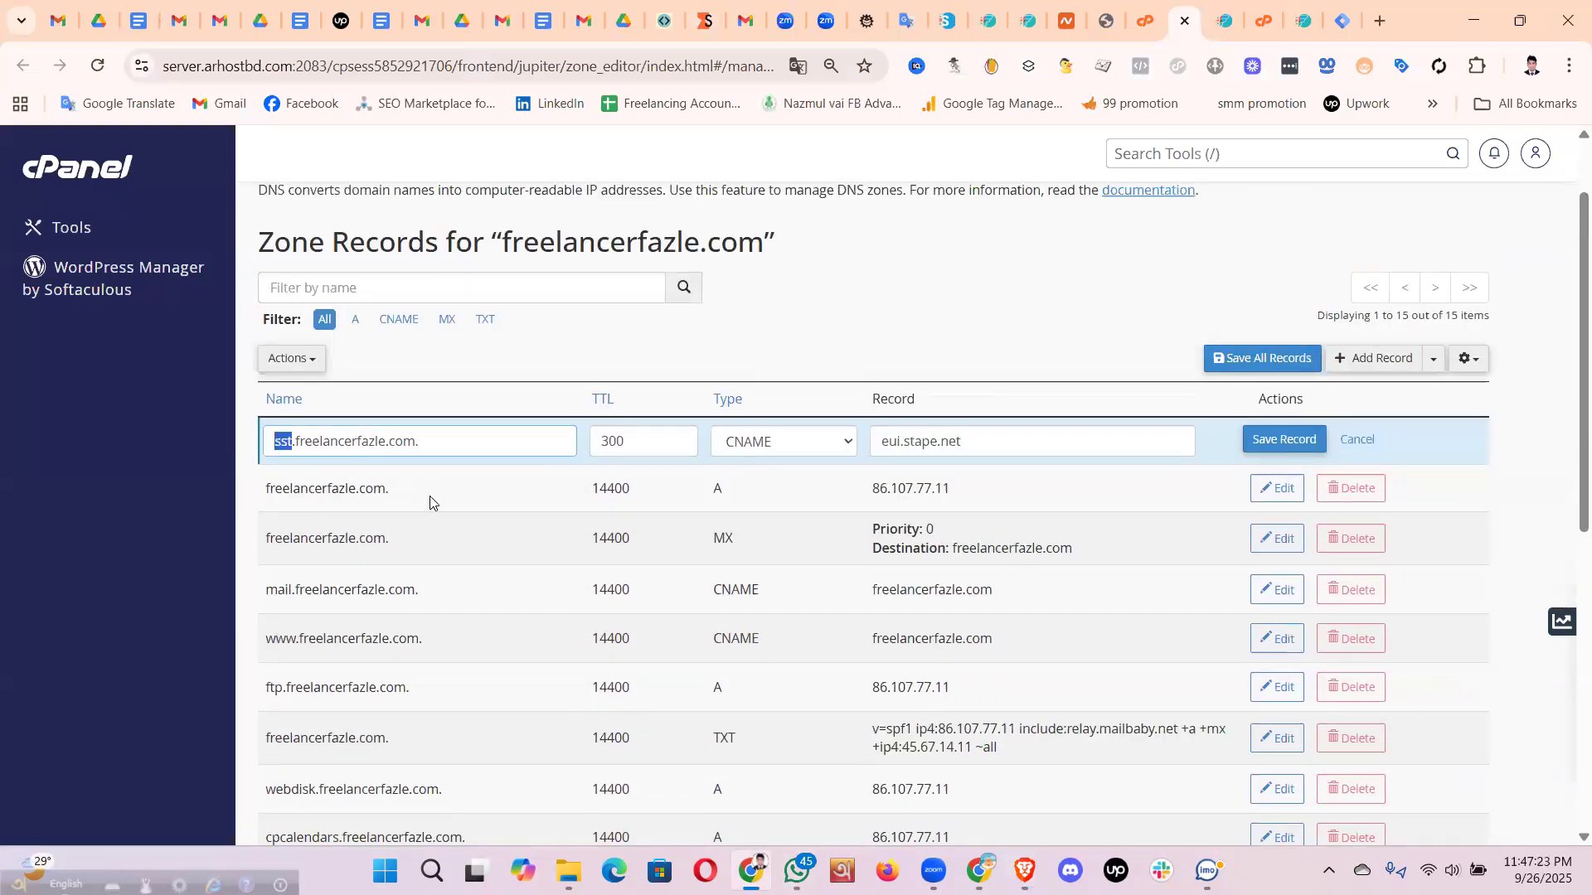
{"action": "scroll", "coordinate": [690, 560], "scroll_direction": "down", "scroll_amount": 4}
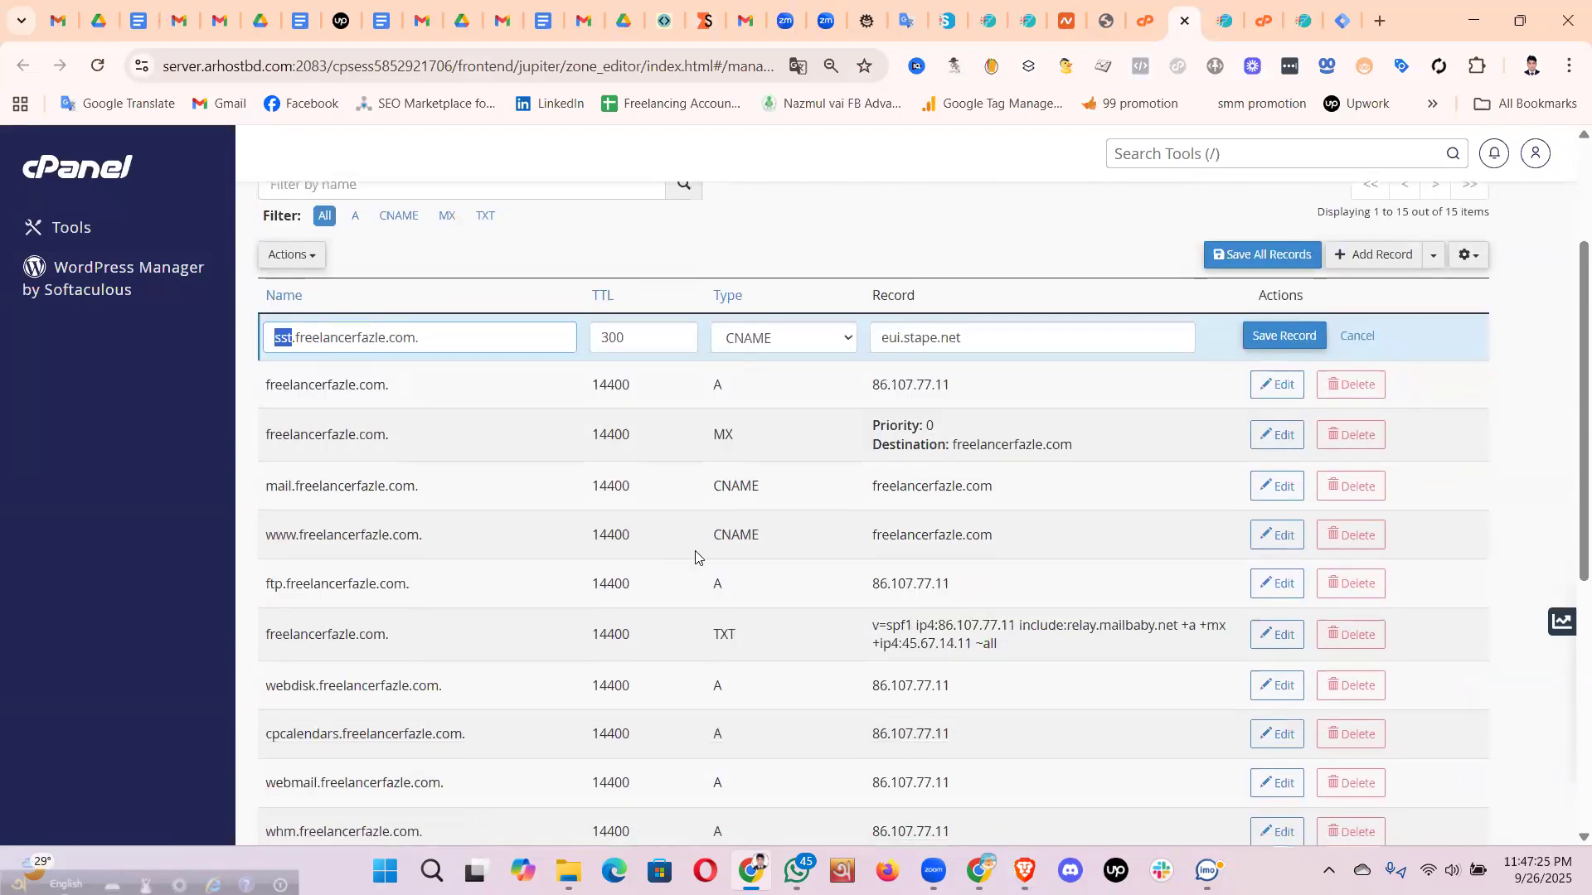
{"action": "scroll", "coordinate": [695, 557], "scroll_direction": "down", "scroll_amount": 4}
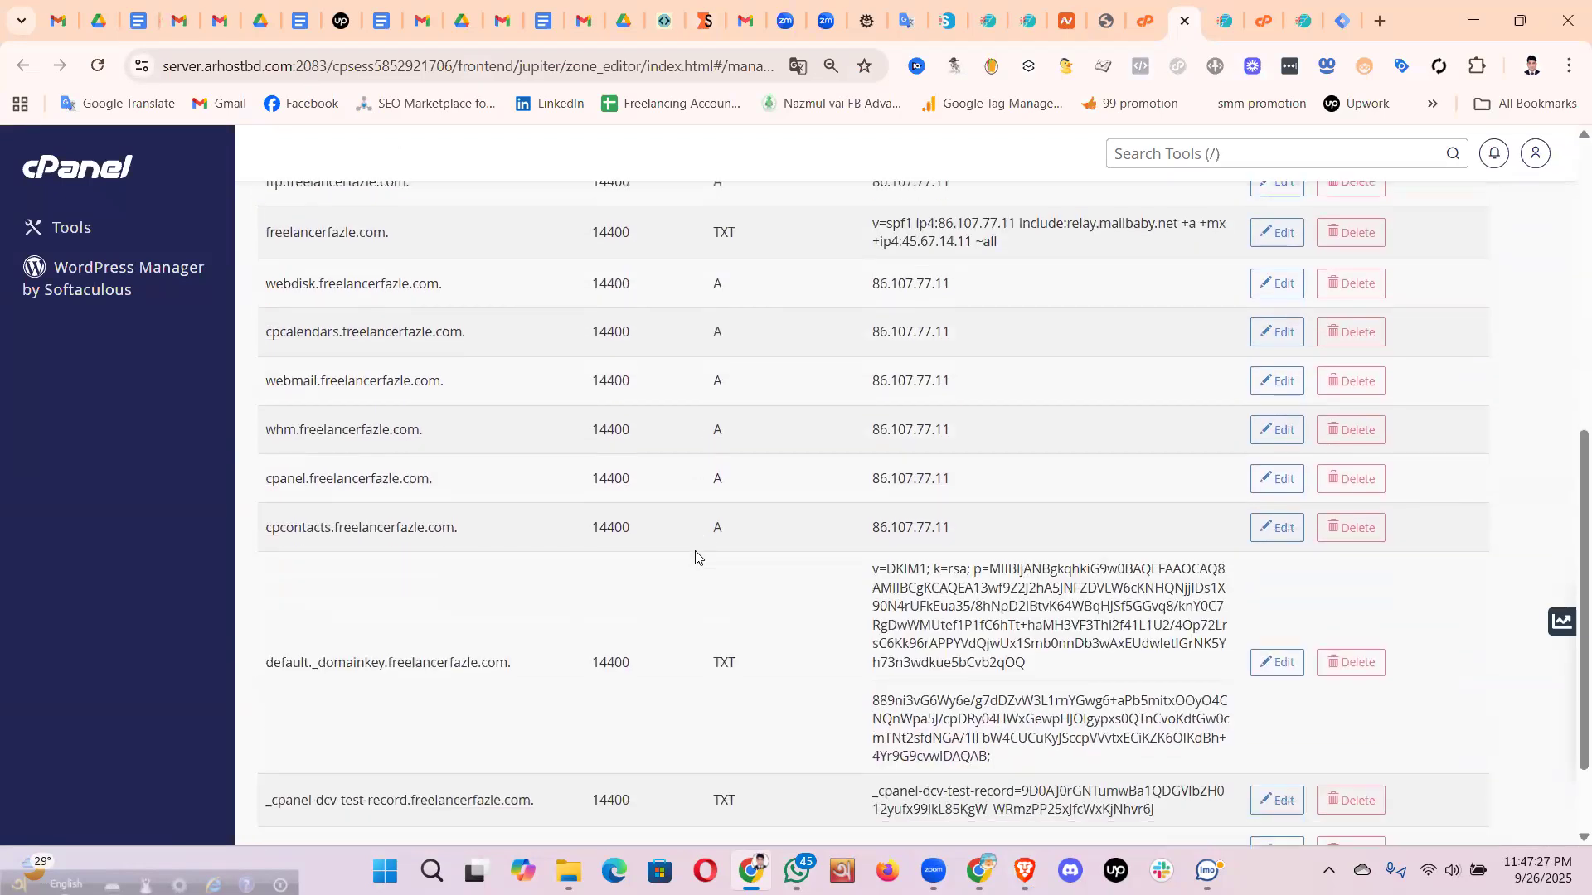
{"action": "scroll", "coordinate": [572, 477], "scroll_direction": "up", "scroll_amount": 3}
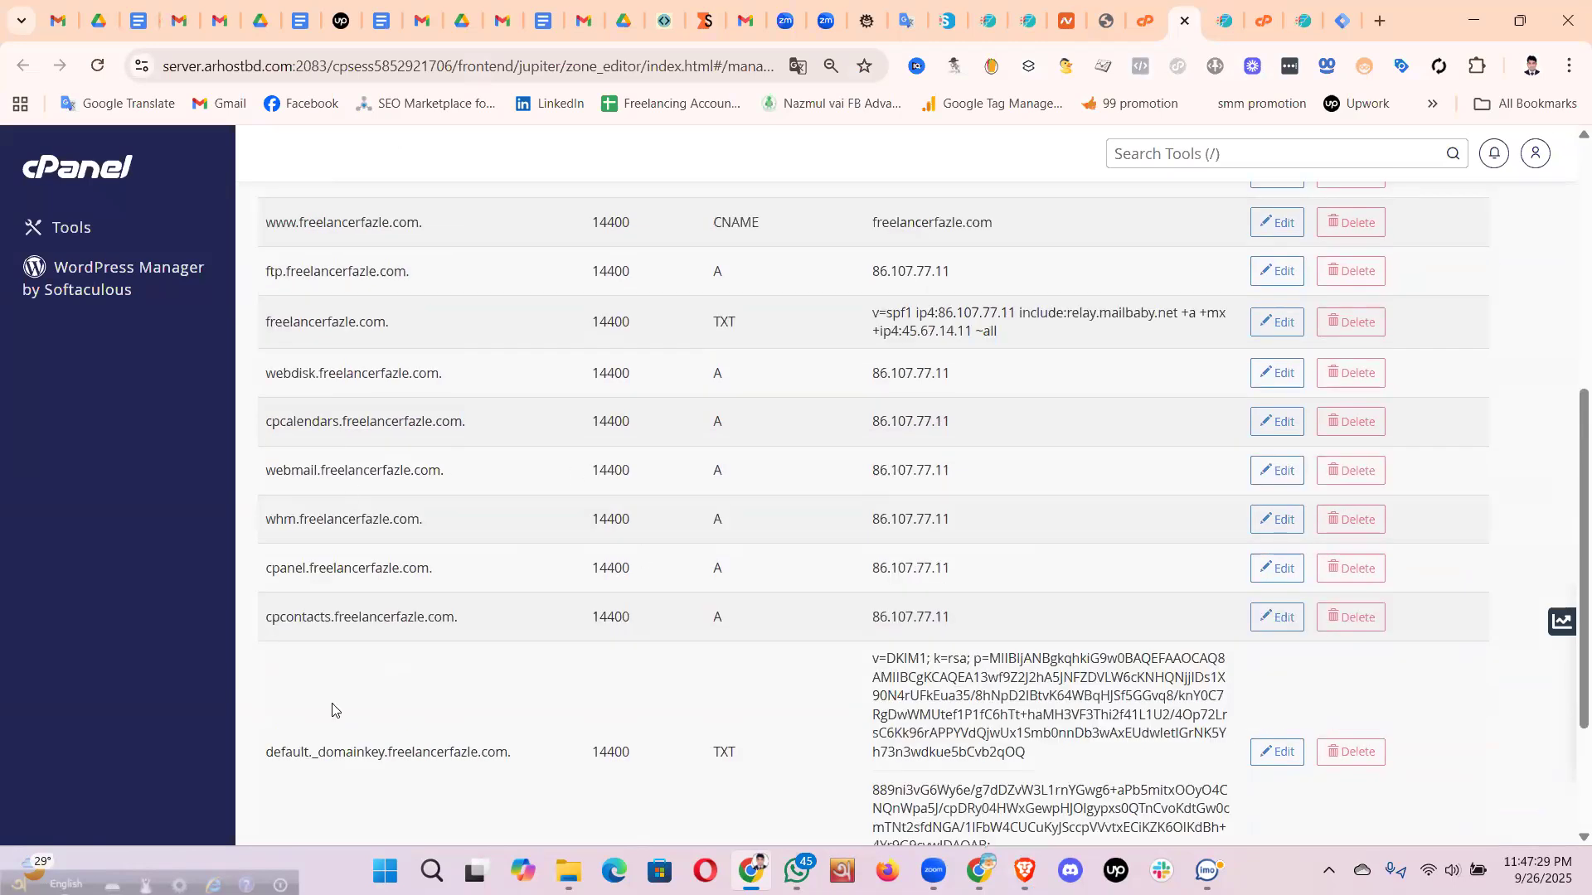
{"action": "scroll", "coordinate": [498, 551], "scroll_direction": "up", "scroll_amount": 4}
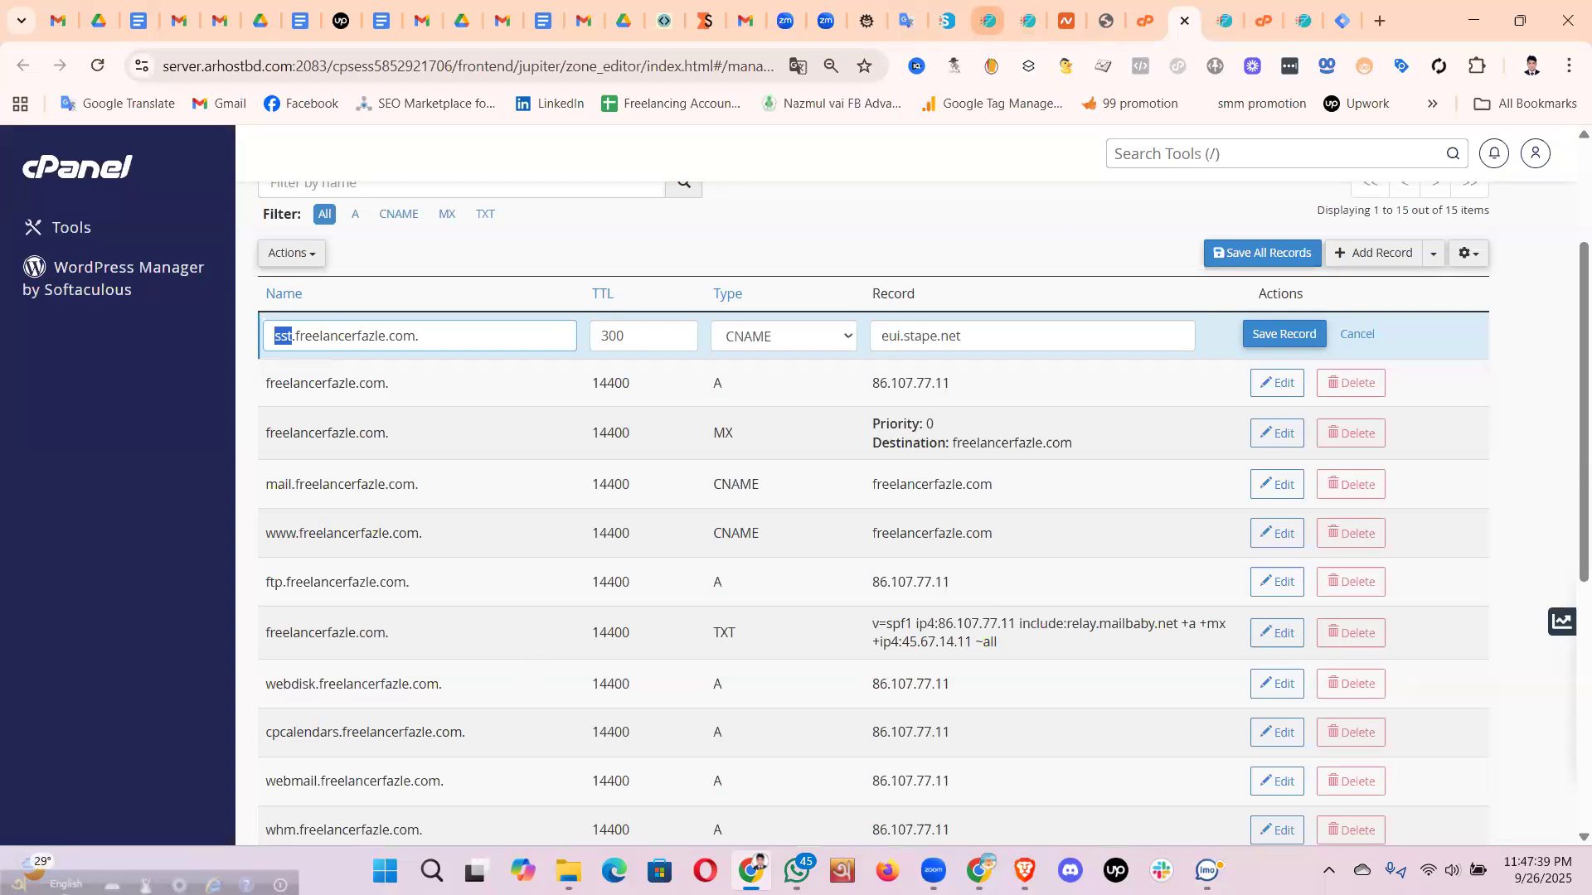
- Bring up Zeyphria's order confirmation page in the other browser window
{"action": "mouse_move", "coordinate": [980, 869]}
{"action": "left_click", "coordinate": [966, 771]}
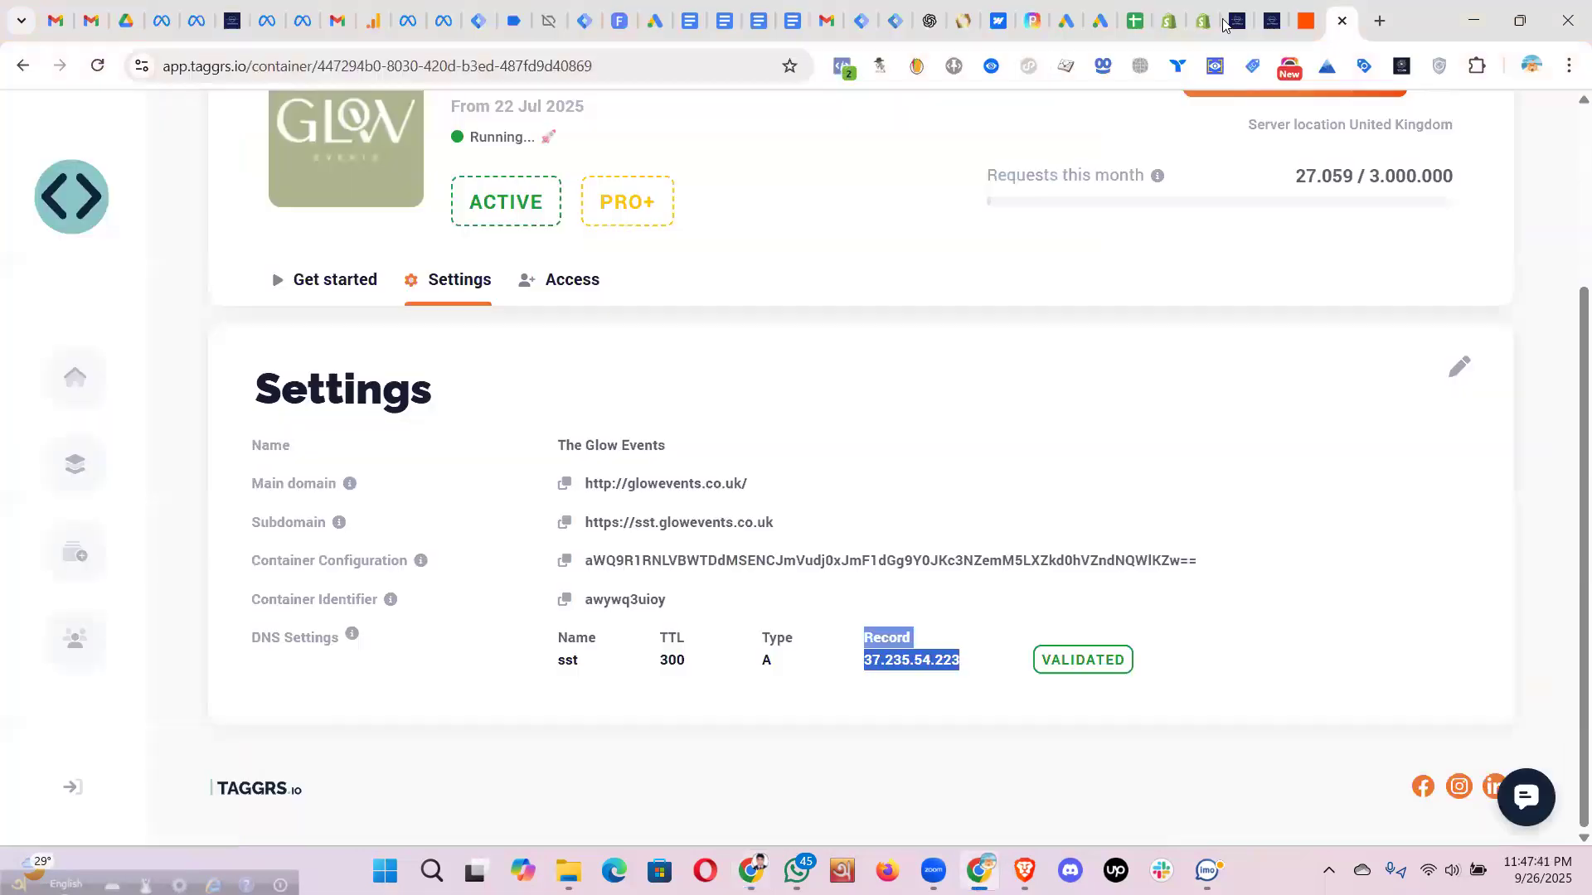
{"action": "left_click", "coordinate": [1241, 18]}
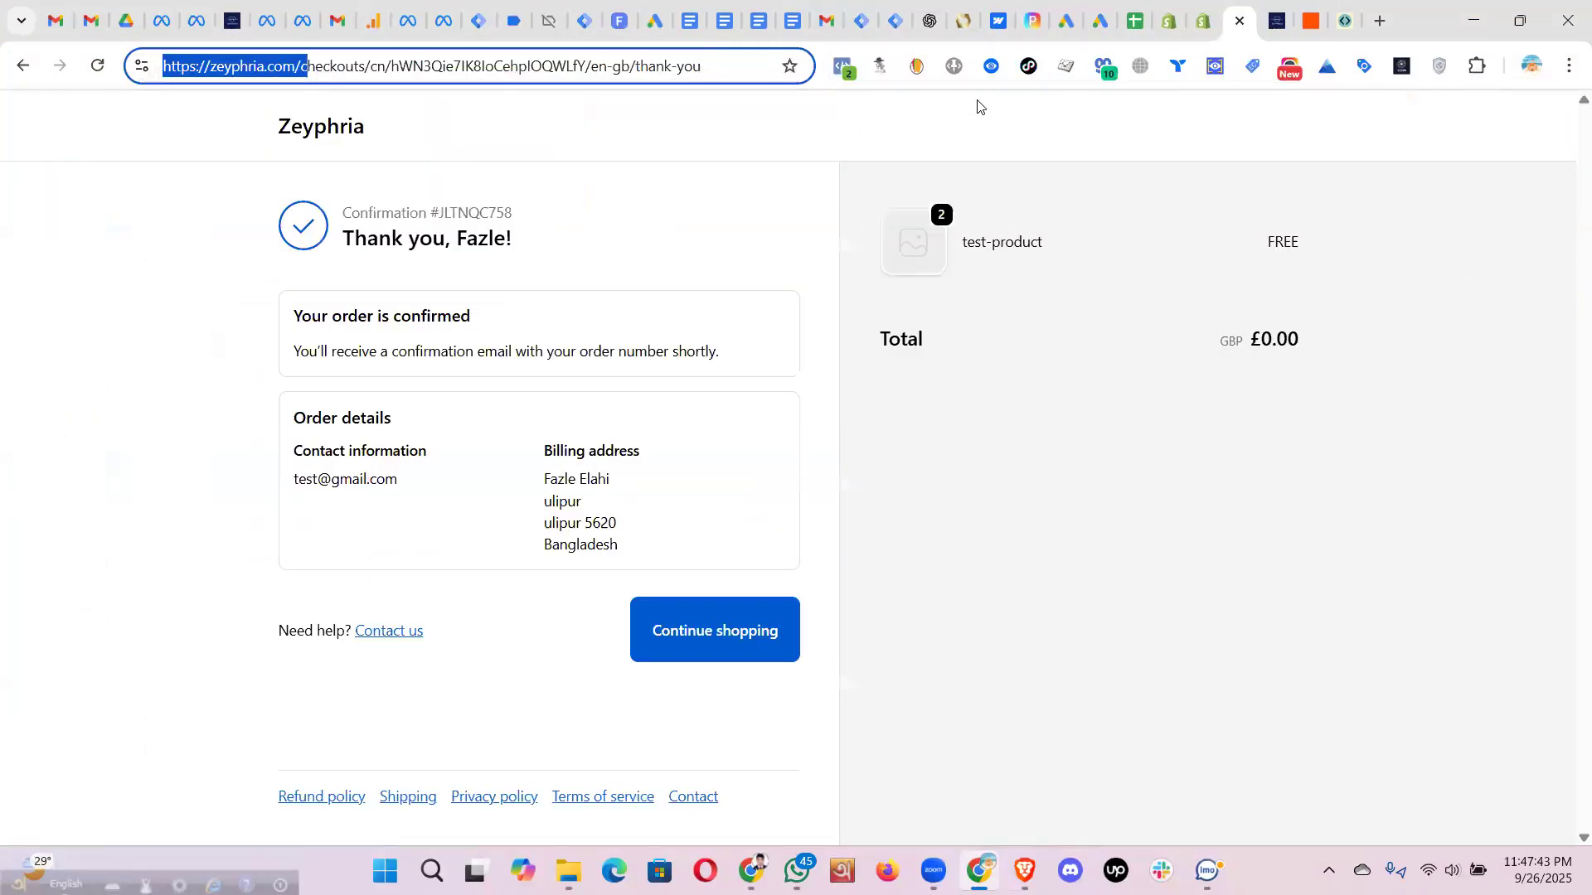